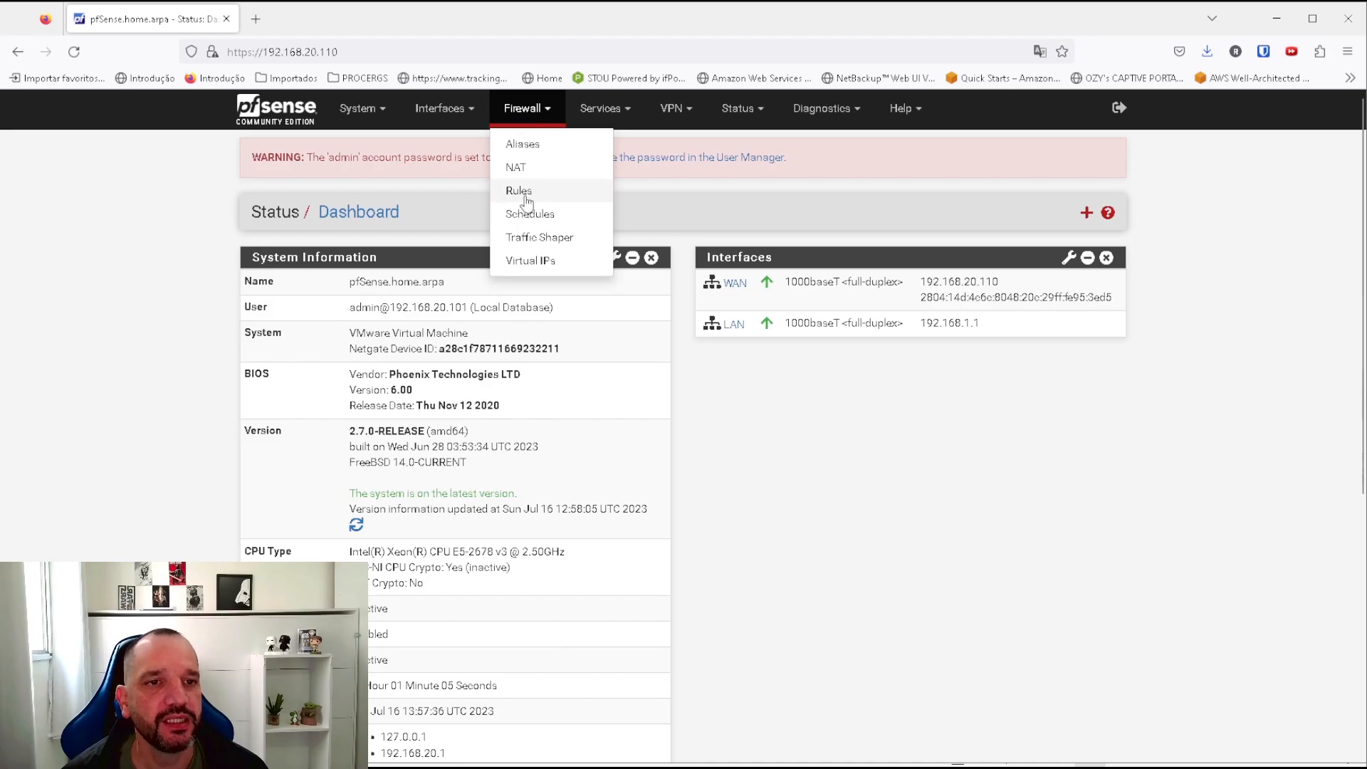
Display the LAN firewall rules, showing anti-lockout plus default allow-LAN IPv4/IPv6 rules.
{"action": "left_click", "coordinate": [519, 191]}
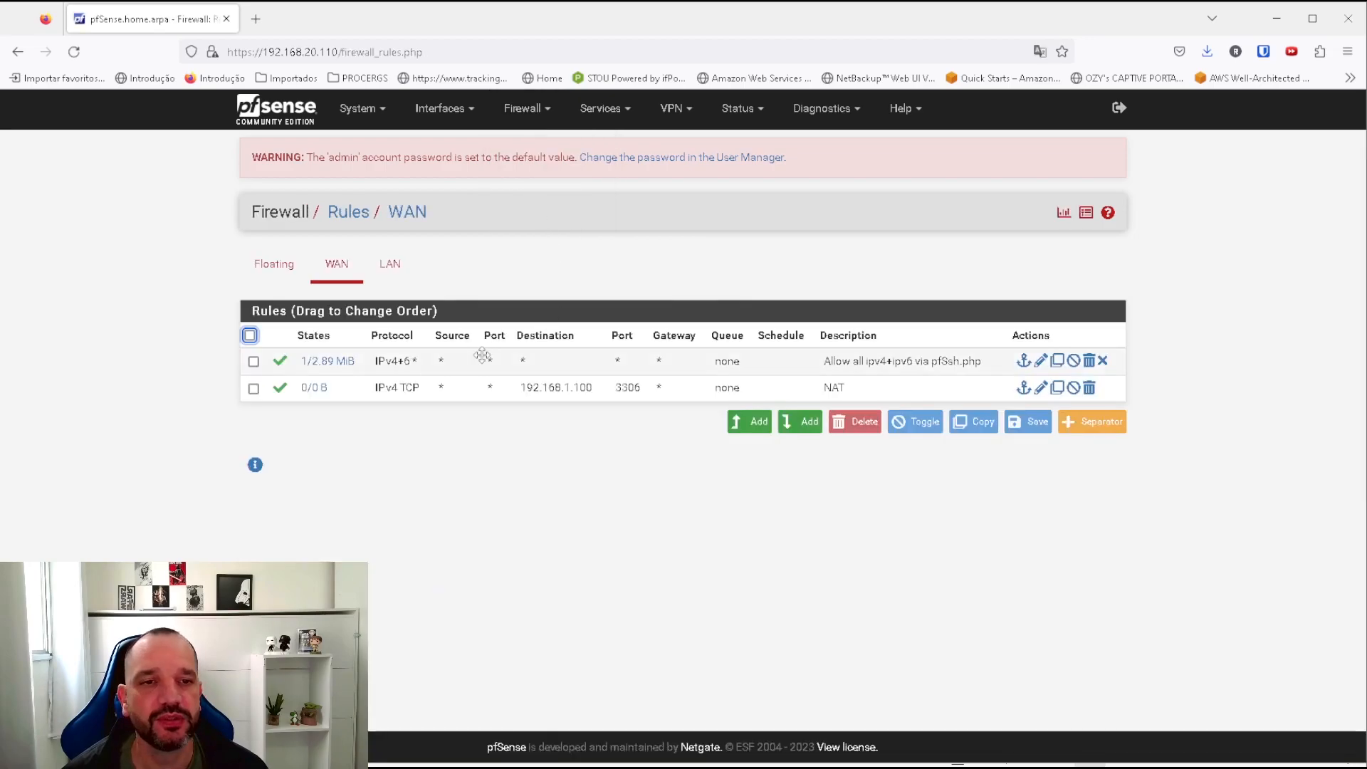
{"action": "left_click", "coordinate": [390, 264]}
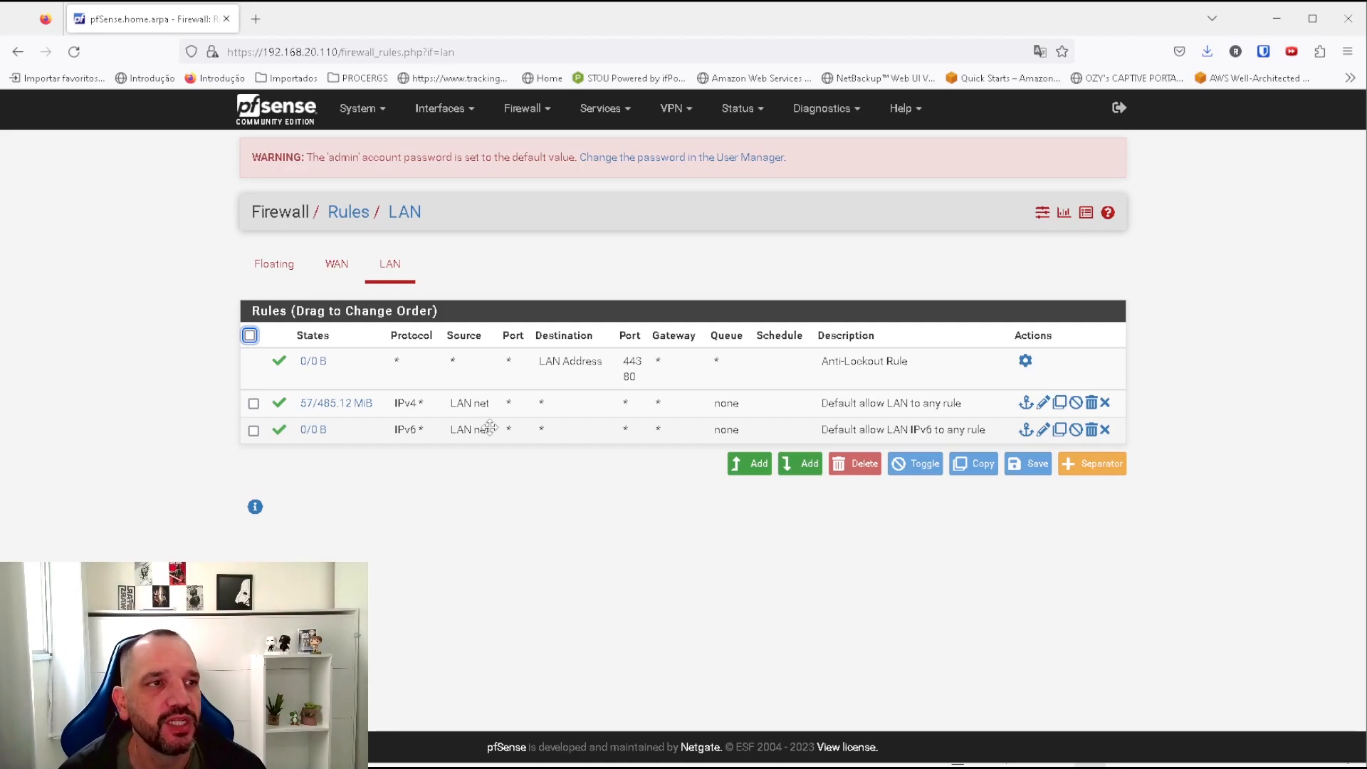
{"action": "left_click", "coordinate": [597, 124]}
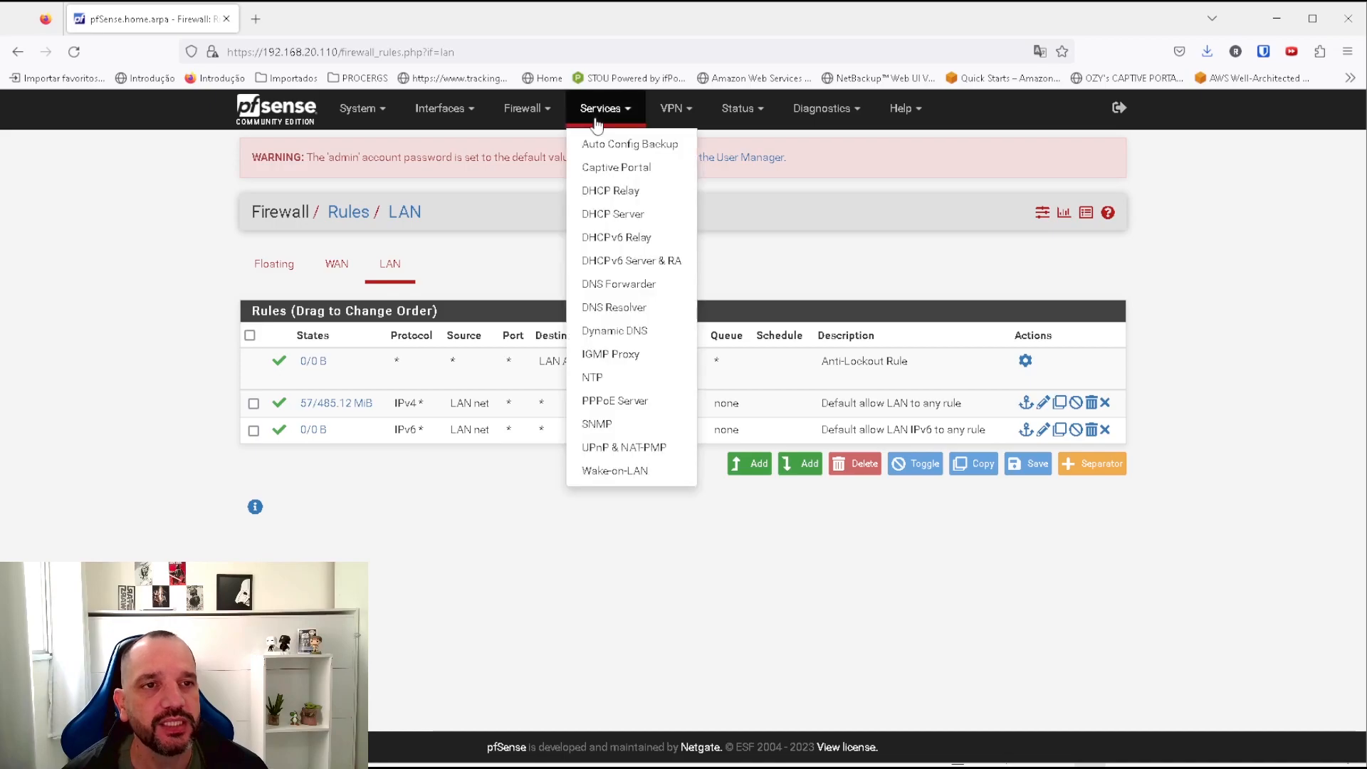
Add a new captive portal zone named Robson and save it.
{"action": "left_click", "coordinate": [603, 170]}
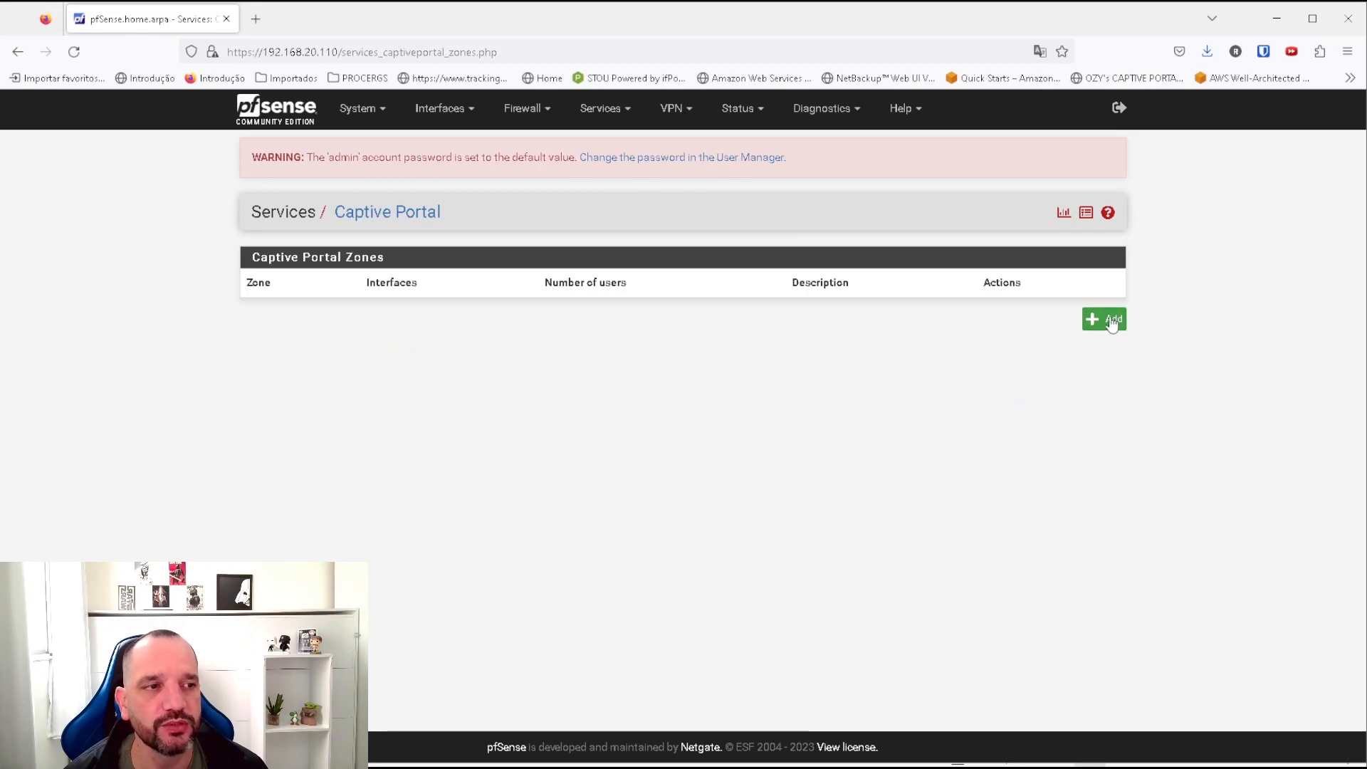
{"action": "left_click", "coordinate": [1108, 320]}
{"action": "left_click", "coordinate": [410, 289]}
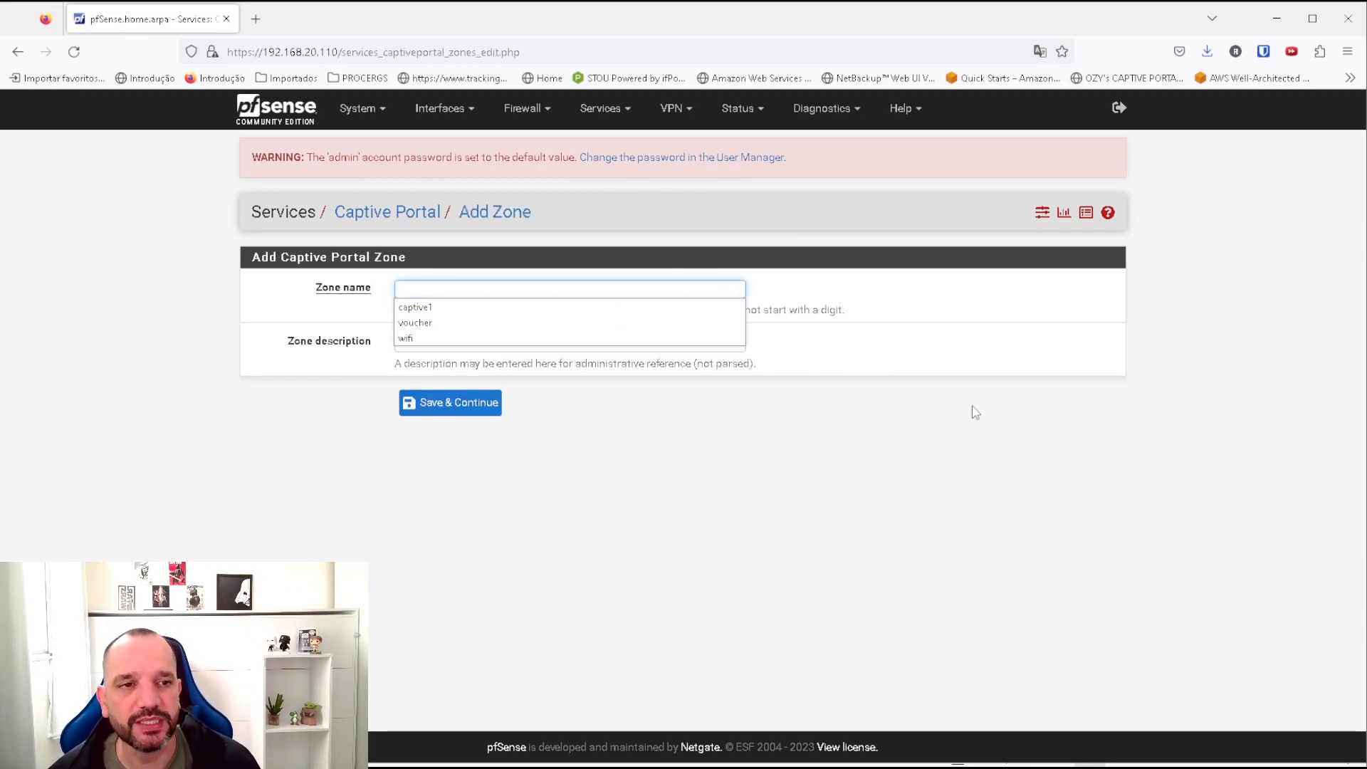
{"action": "left_click", "coordinate": [967, 423]}
{"action": "left_click", "coordinate": [448, 290]}
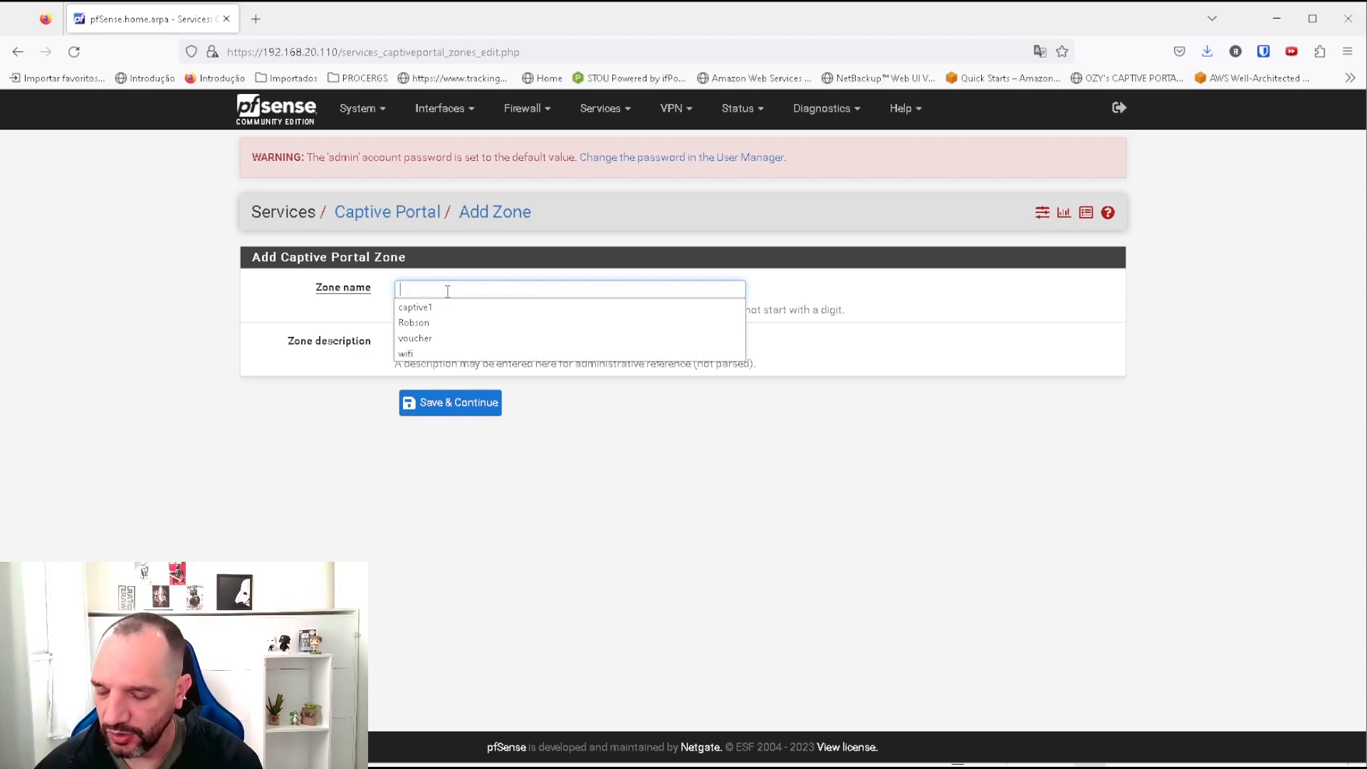
{"action": "type", "text": "Robson"}
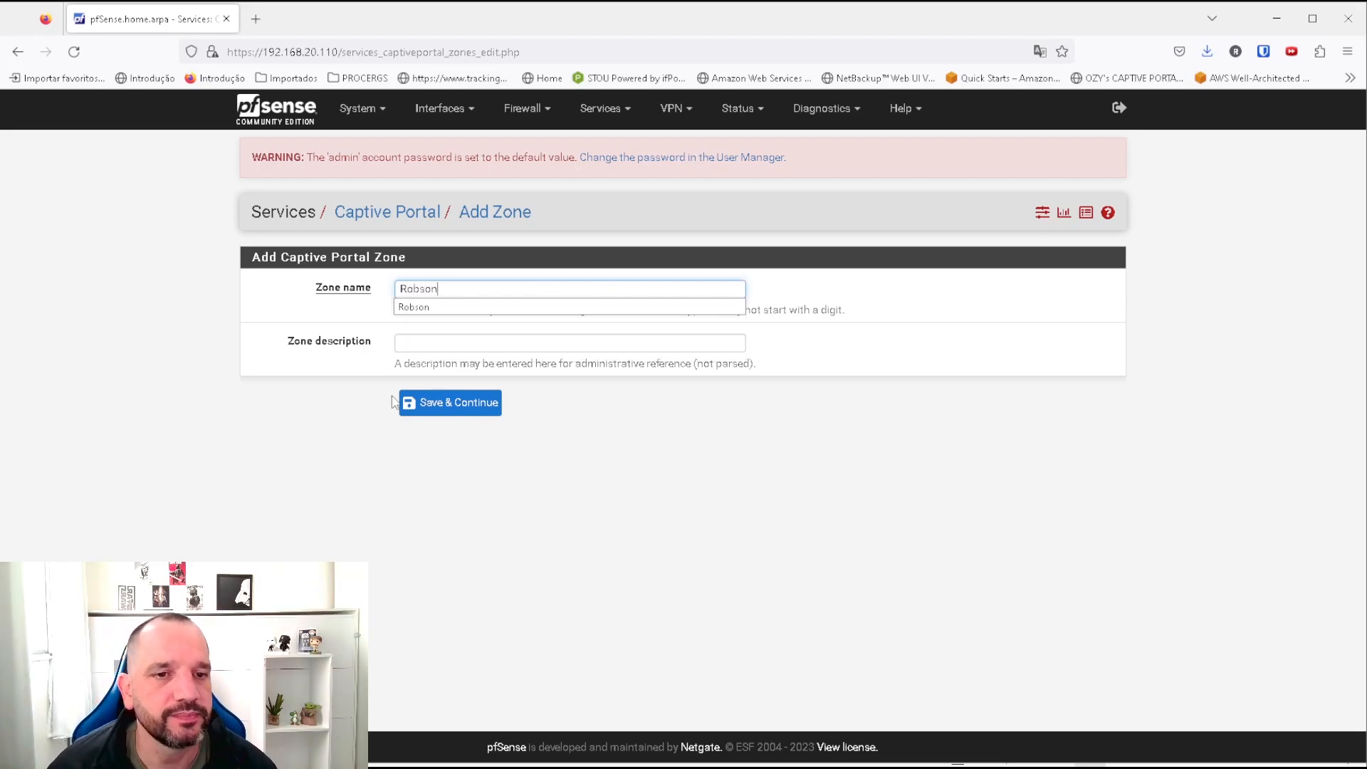
{"action": "left_click", "coordinate": [449, 403]}
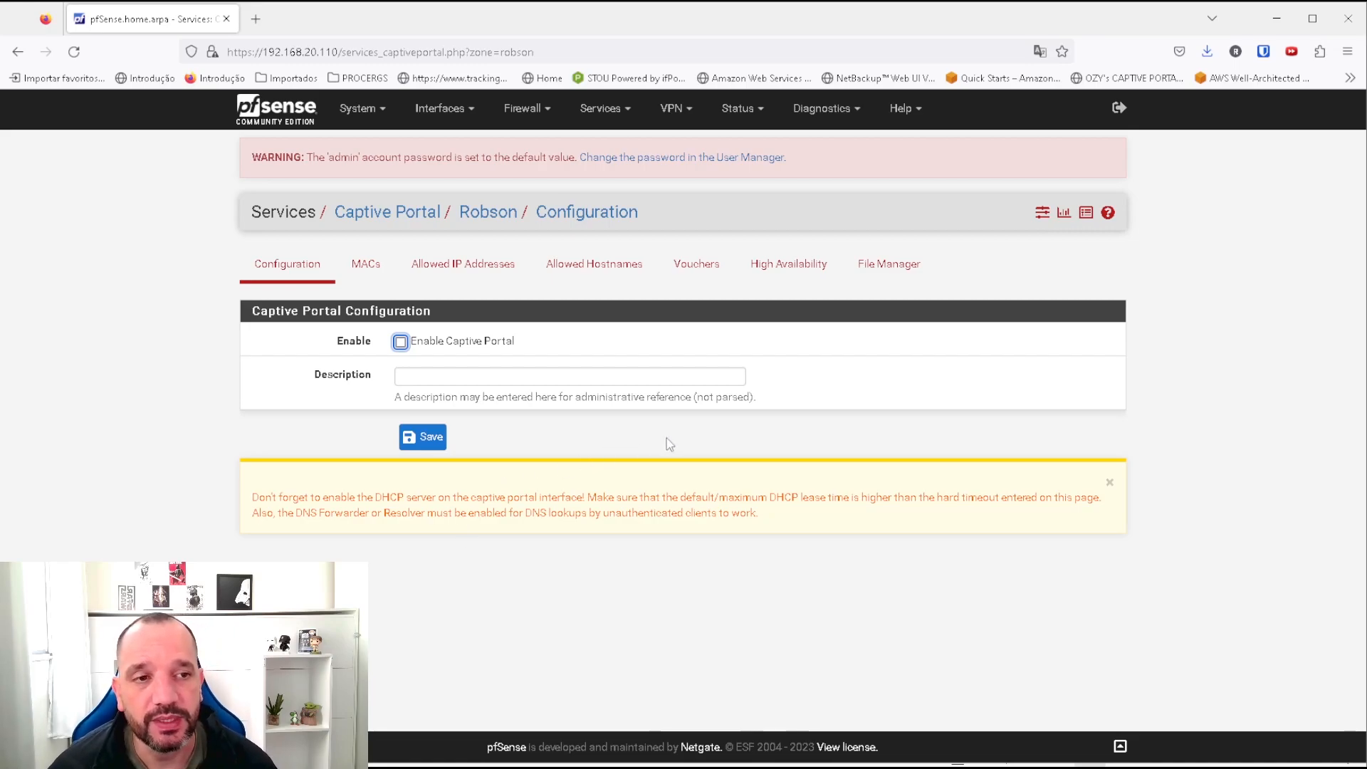
View the Robson zone's Vouchers page, which has no voucher rolls yet.
{"action": "left_click", "coordinate": [676, 274]}
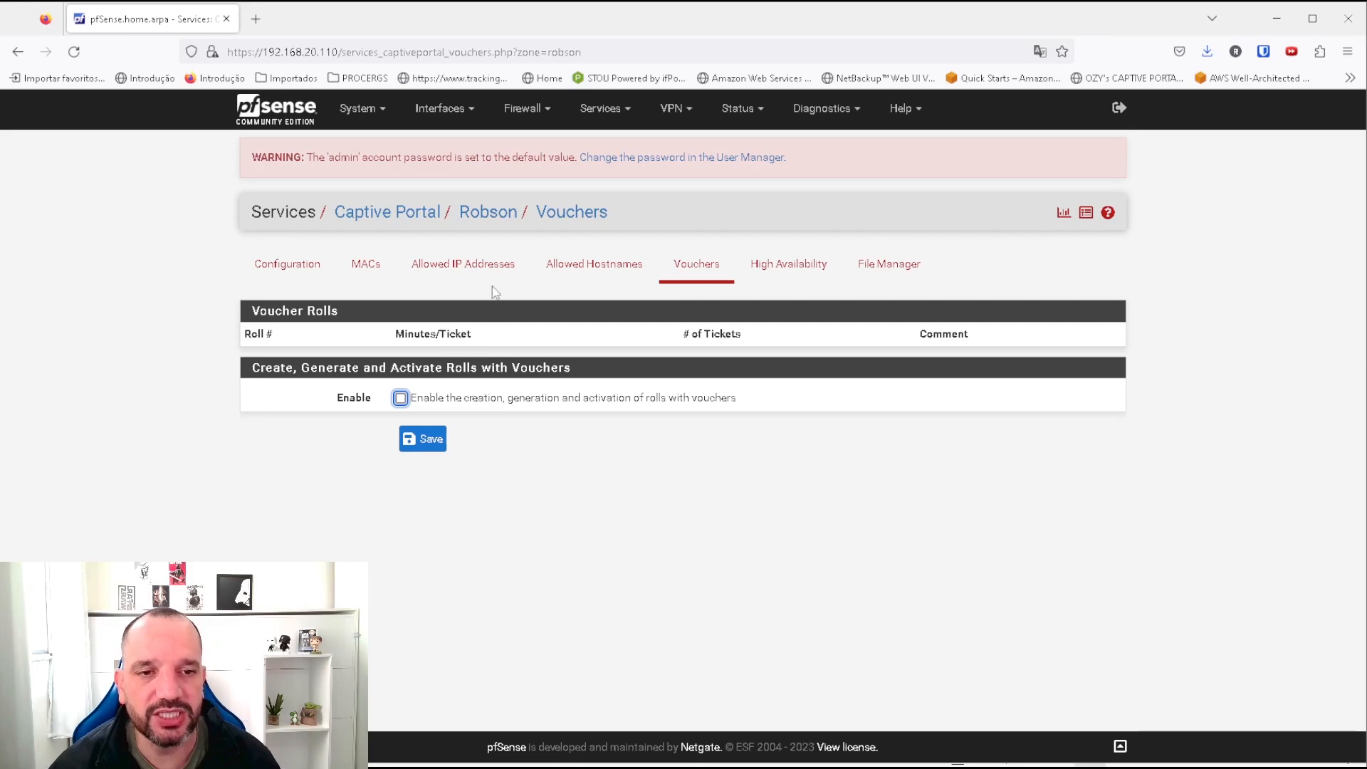
Enable the Robson captive portal on the LAN interface and scroll down to Authentication.
{"action": "left_click", "coordinate": [283, 270]}
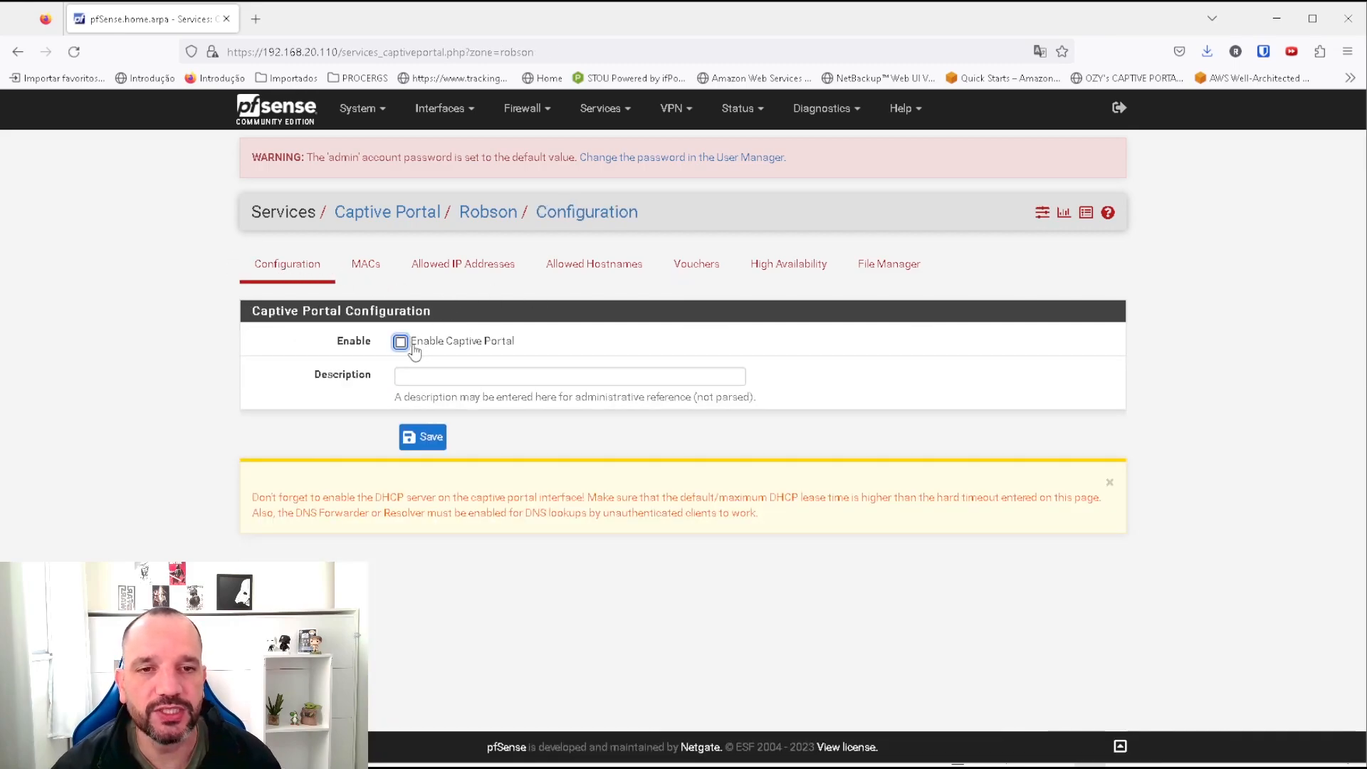
{"action": "left_click", "coordinate": [400, 342]}
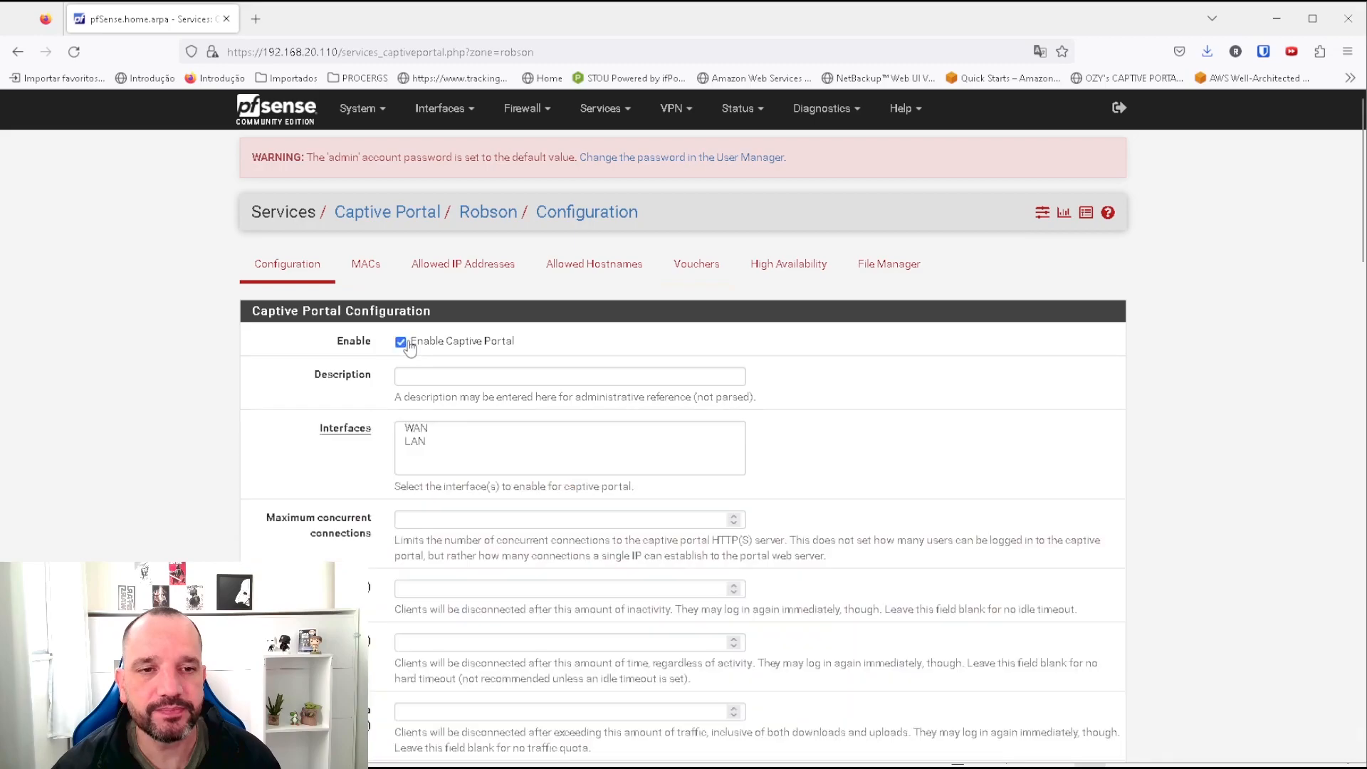
{"action": "left_click", "coordinate": [416, 443]}
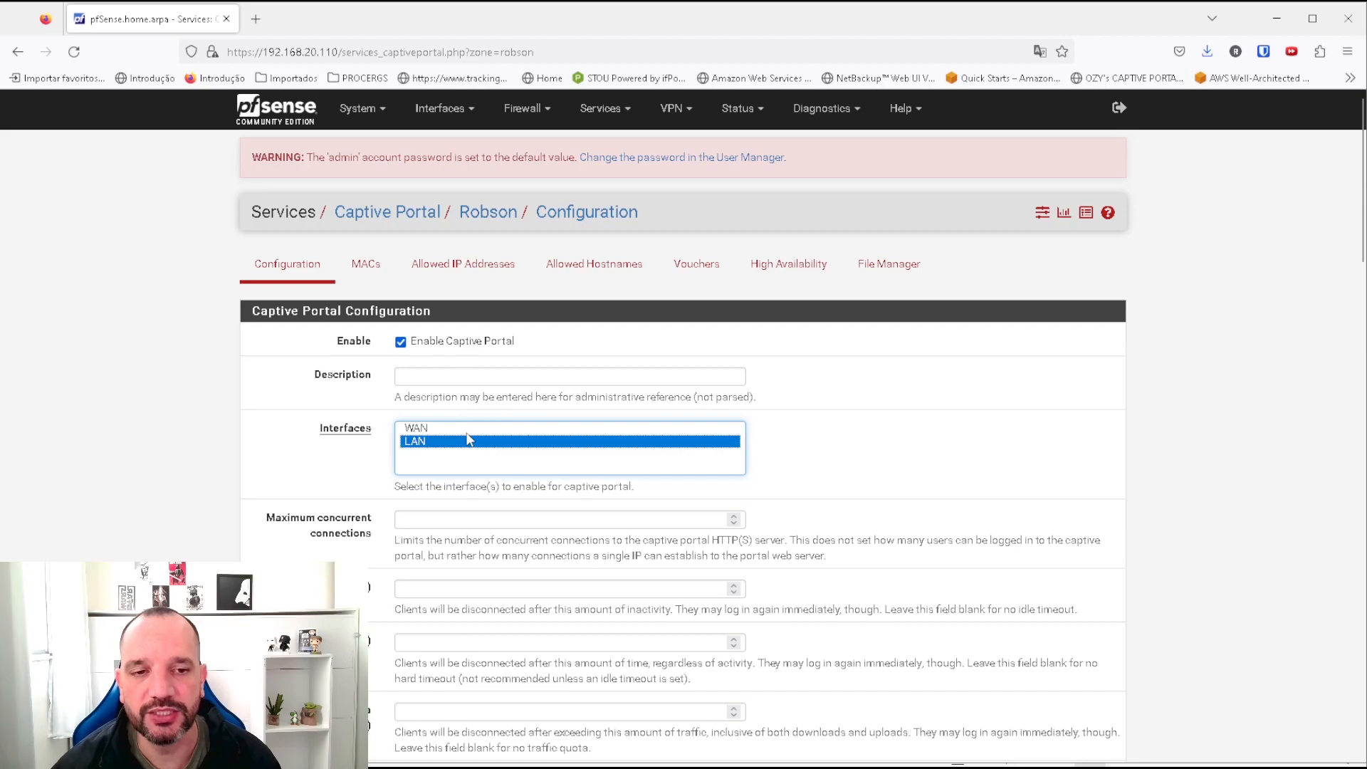
{"action": "scroll", "coordinate": [503, 463], "scroll_direction": "down", "scroll_amount": 2}
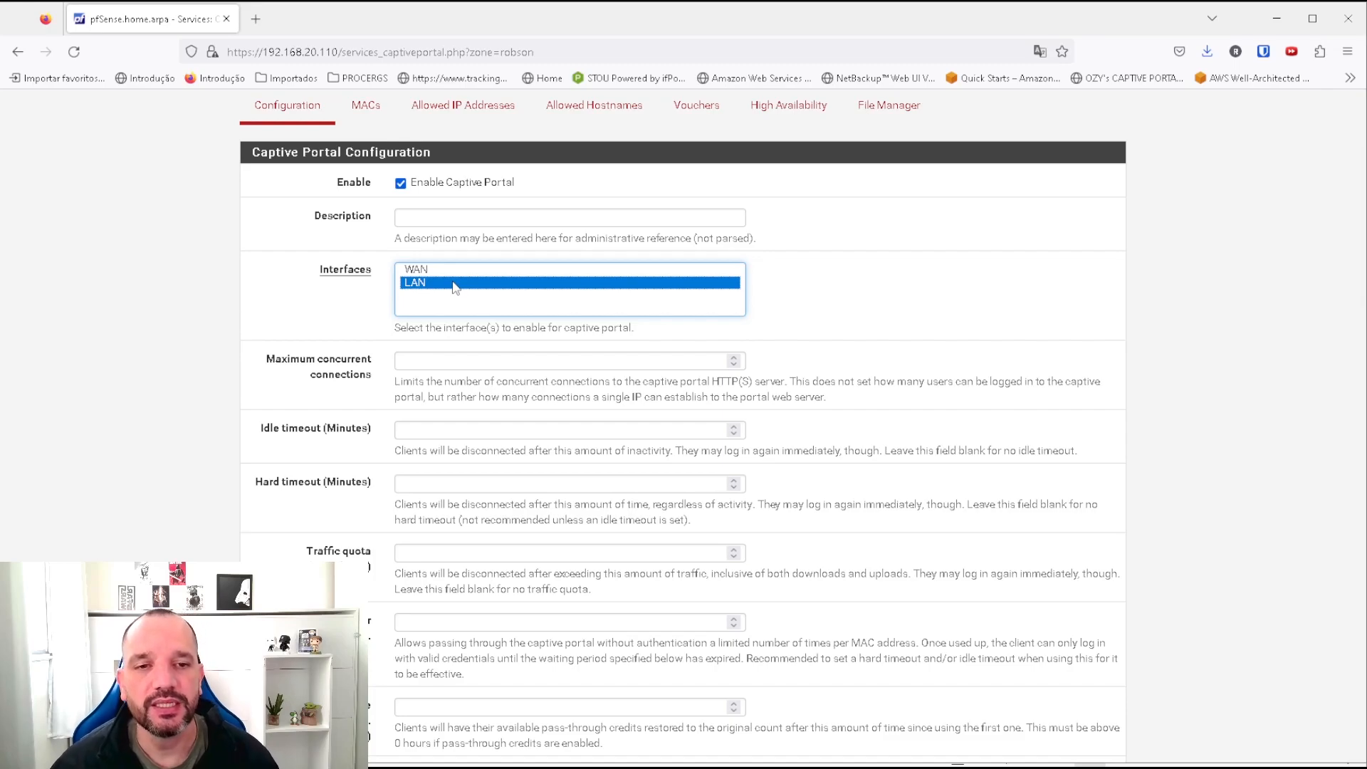
{"action": "scroll", "coordinate": [539, 419], "scroll_direction": "down", "scroll_amount": 1}
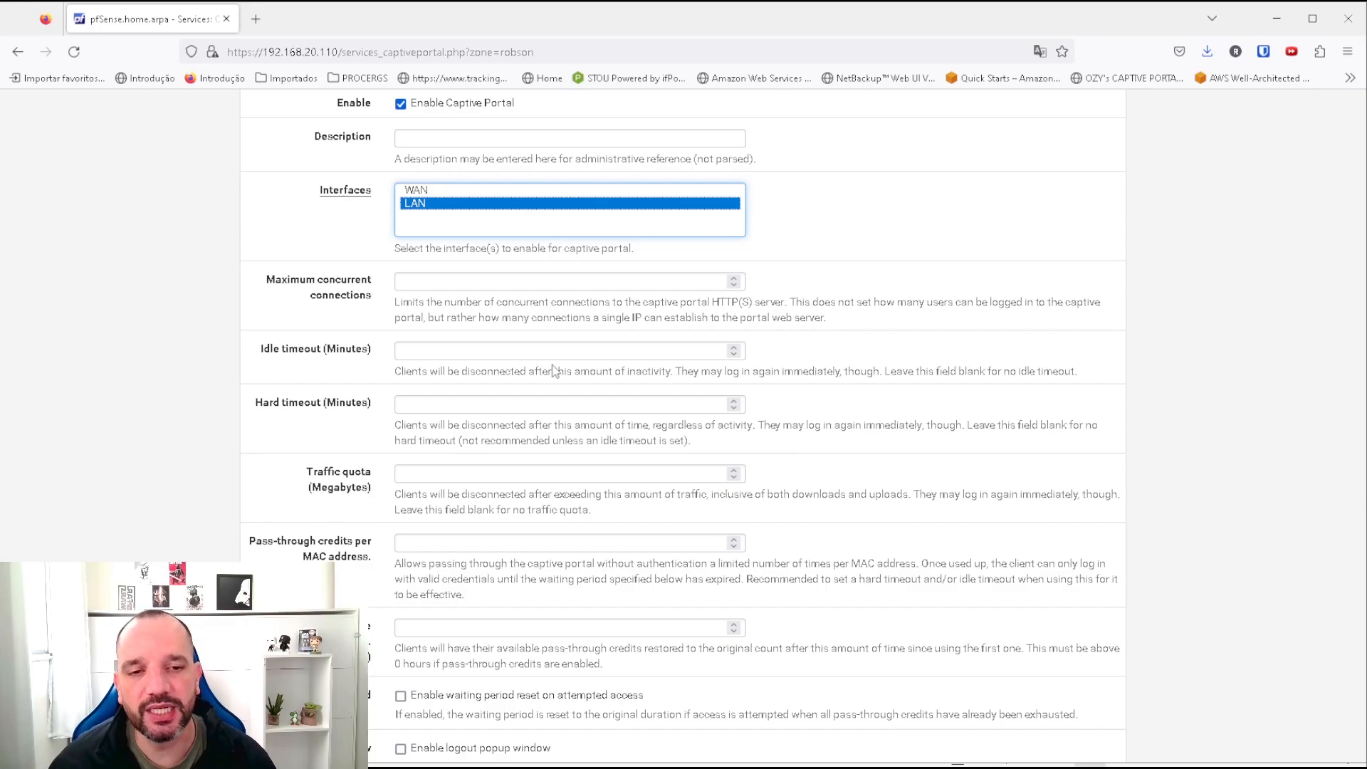
{"action": "scroll", "coordinate": [484, 445], "scroll_direction": "down", "scroll_amount": 6}
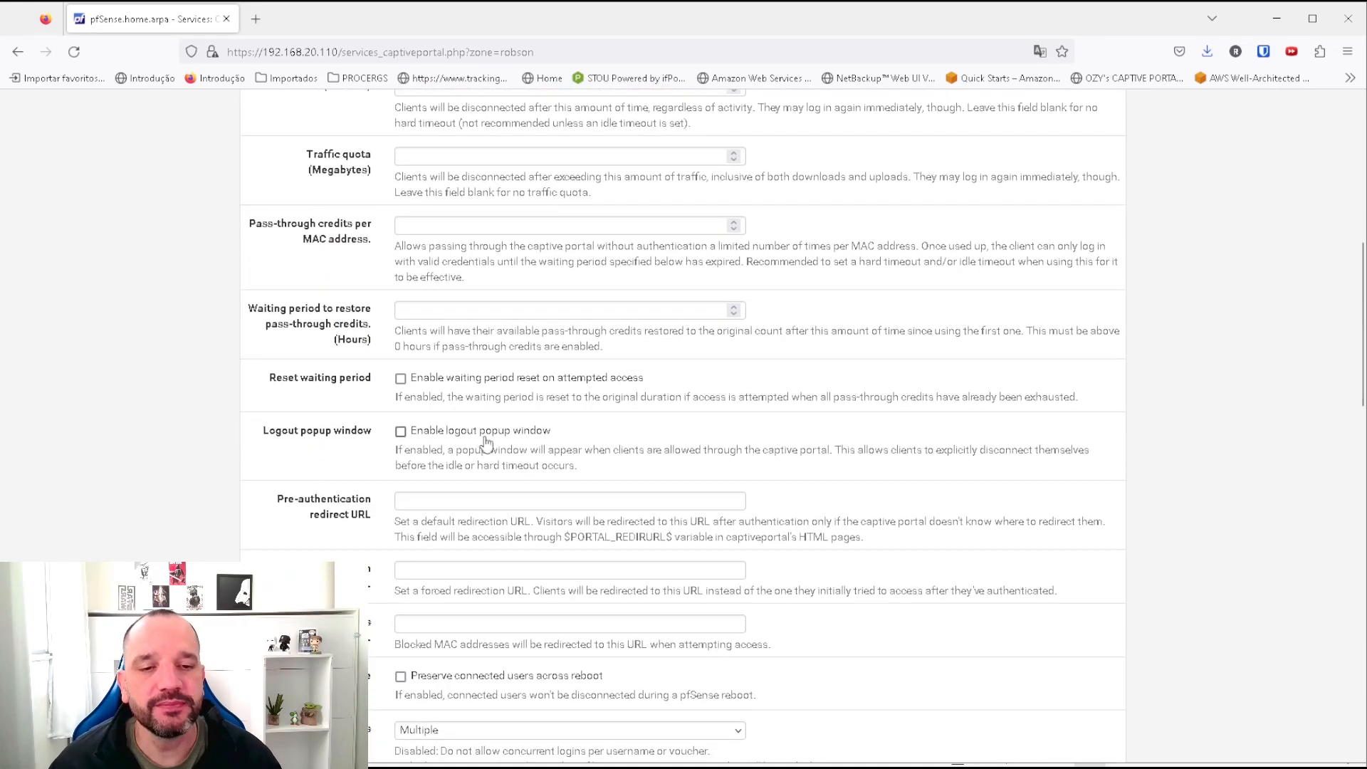
{"action": "scroll", "coordinate": [486, 438], "scroll_direction": "down", "scroll_amount": 4}
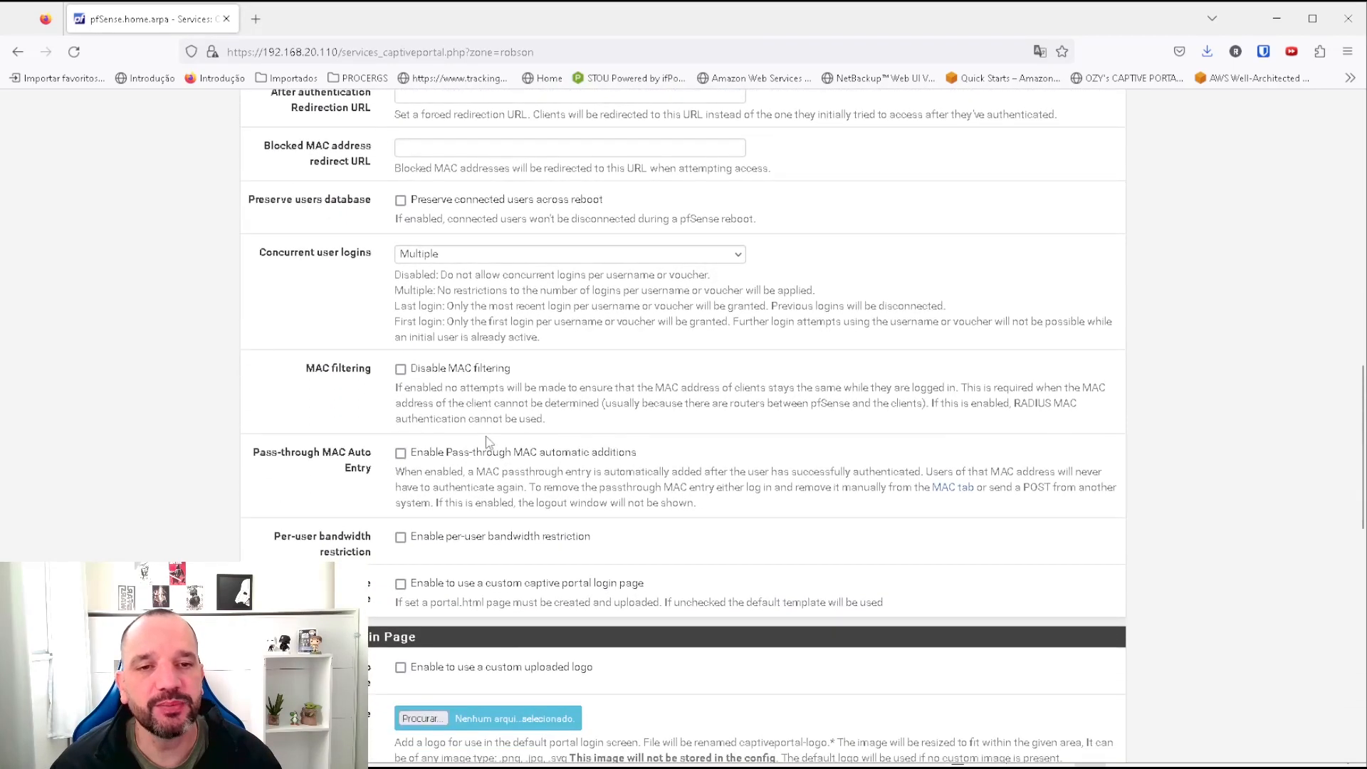
{"action": "scroll", "coordinate": [491, 436], "scroll_direction": "up", "scroll_amount": 2}
{"action": "scroll", "coordinate": [492, 436], "scroll_direction": "down", "scroll_amount": 1}
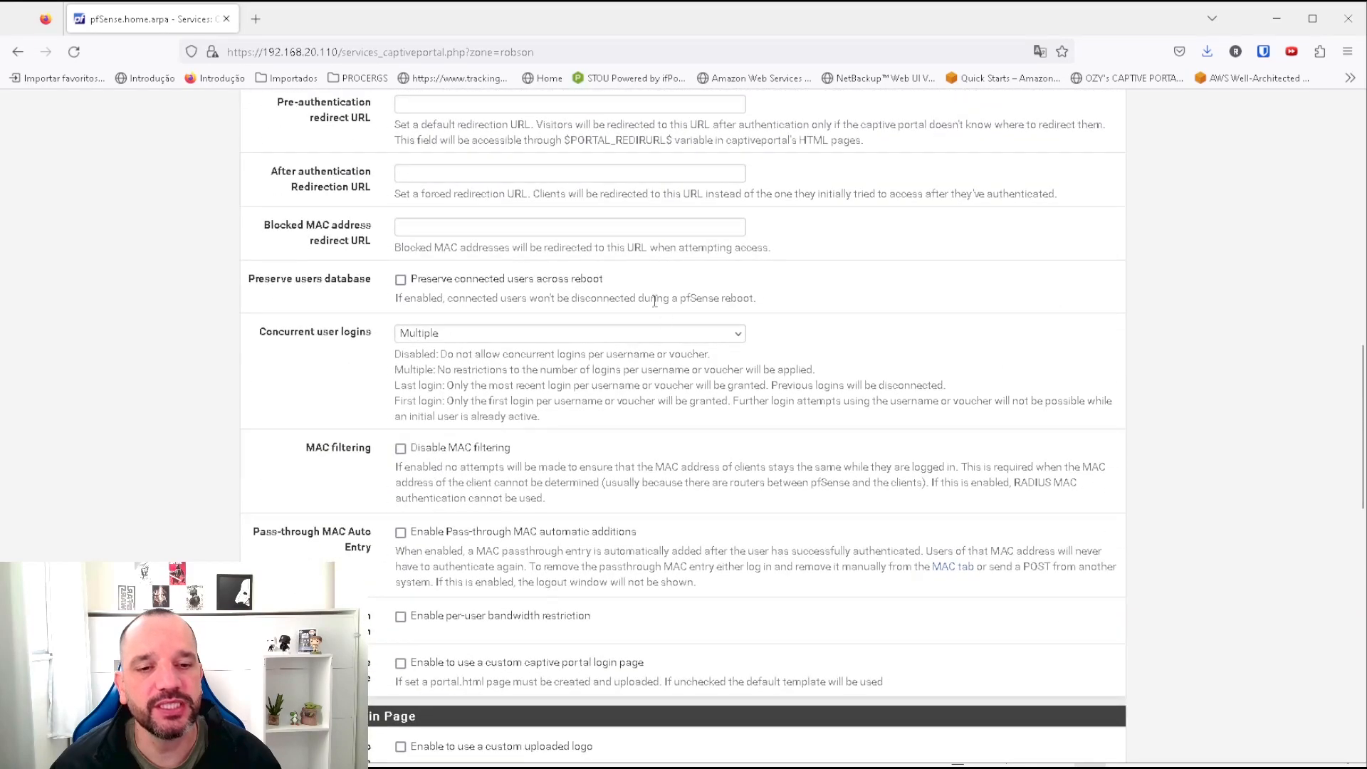
{"action": "scroll", "coordinate": [859, 385], "scroll_direction": "down", "scroll_amount": 4}
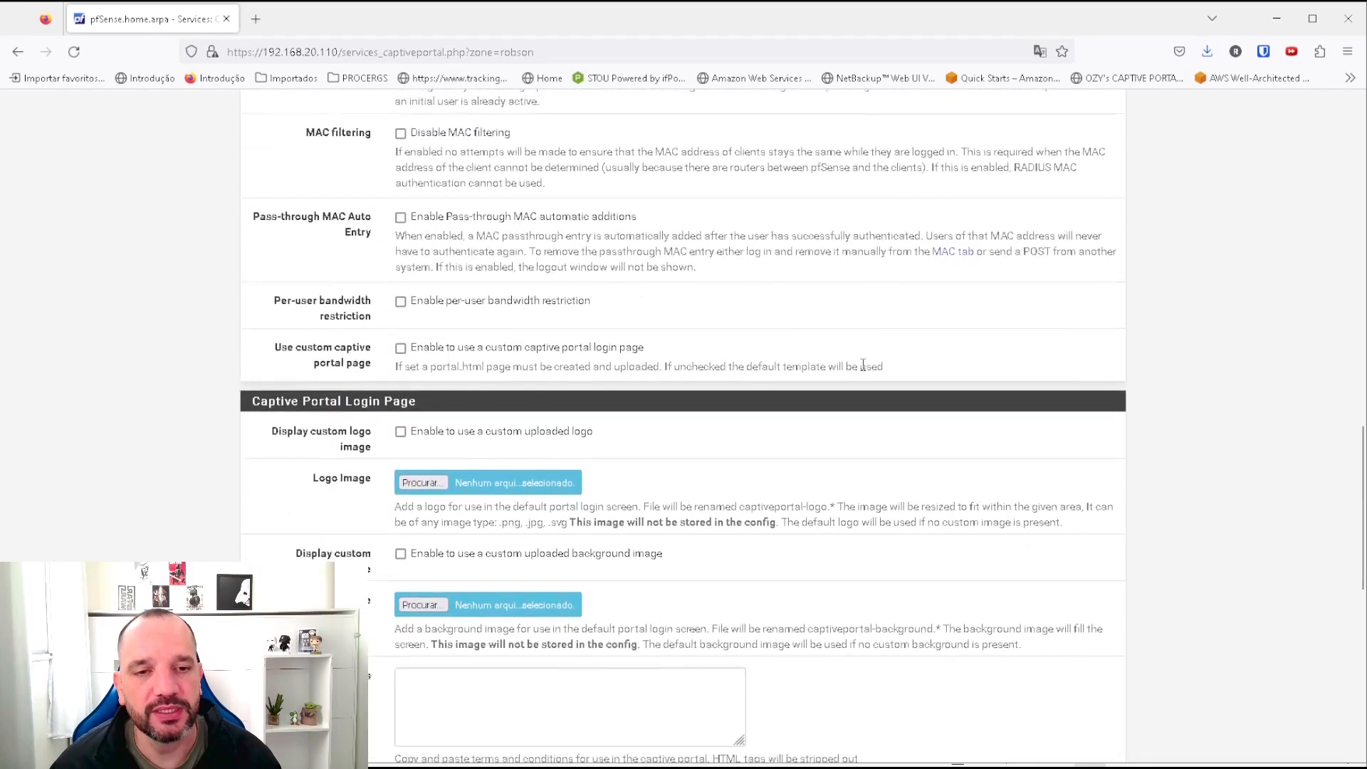
{"action": "scroll", "coordinate": [865, 364], "scroll_direction": "down", "scroll_amount": 2}
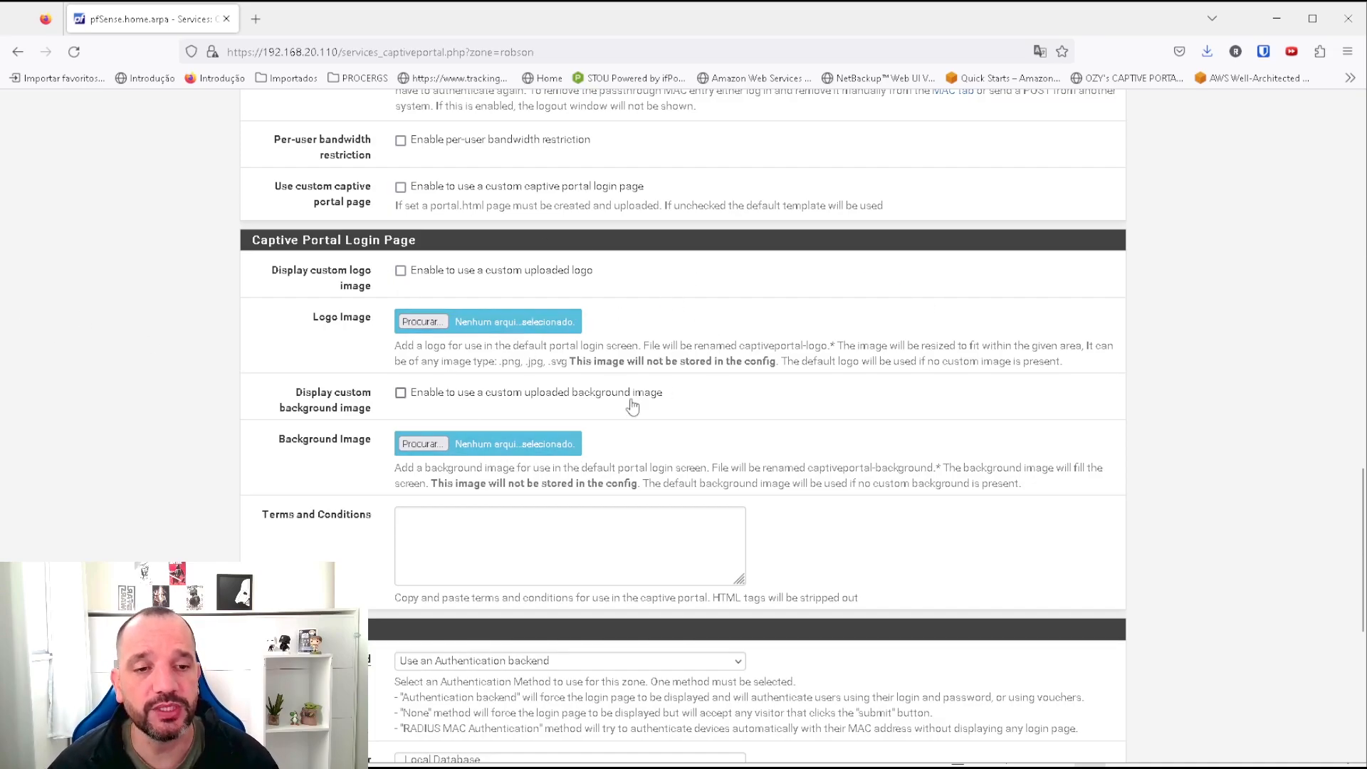
{"action": "scroll", "coordinate": [631, 405], "scroll_direction": "down", "scroll_amount": 2}
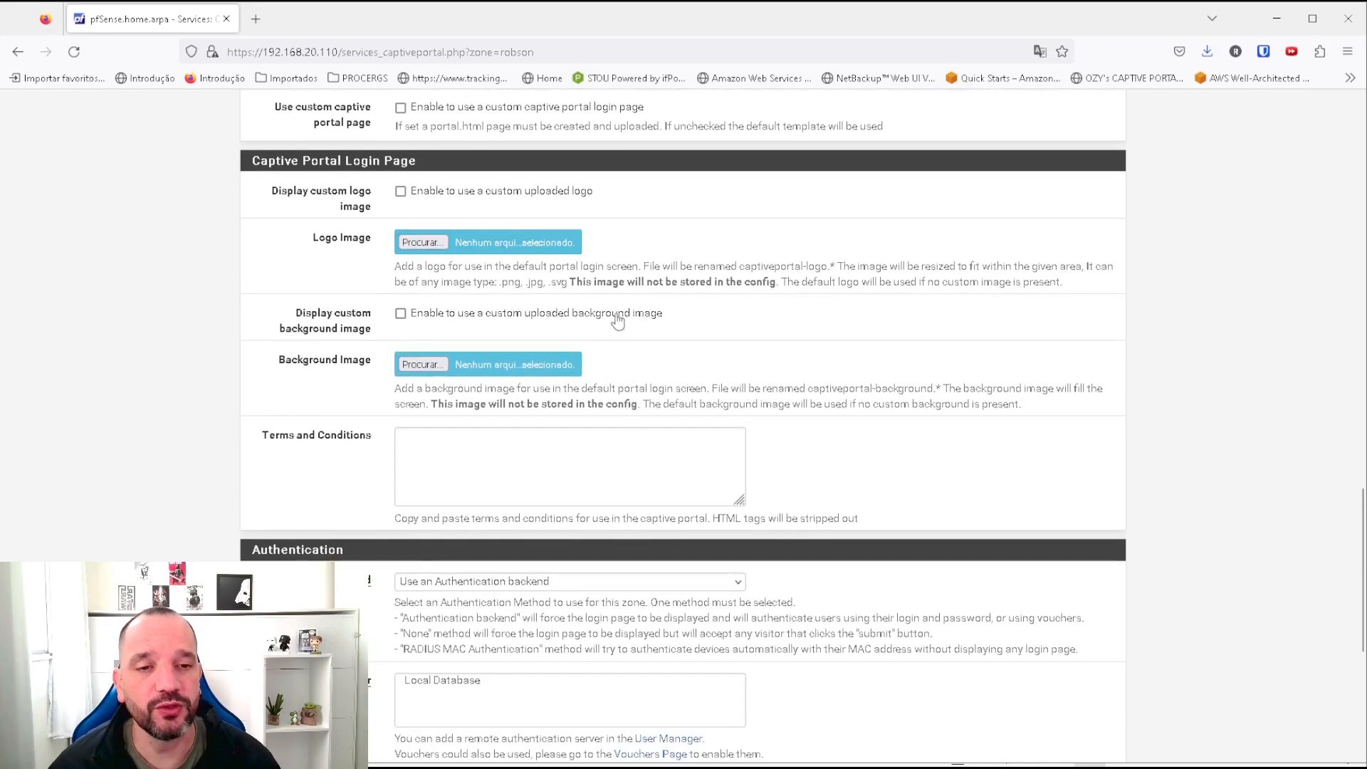
{"action": "scroll", "coordinate": [662, 349], "scroll_direction": "down", "scroll_amount": 2}
{"action": "scroll", "coordinate": [846, 375], "scroll_direction": "down", "scroll_amount": 2}
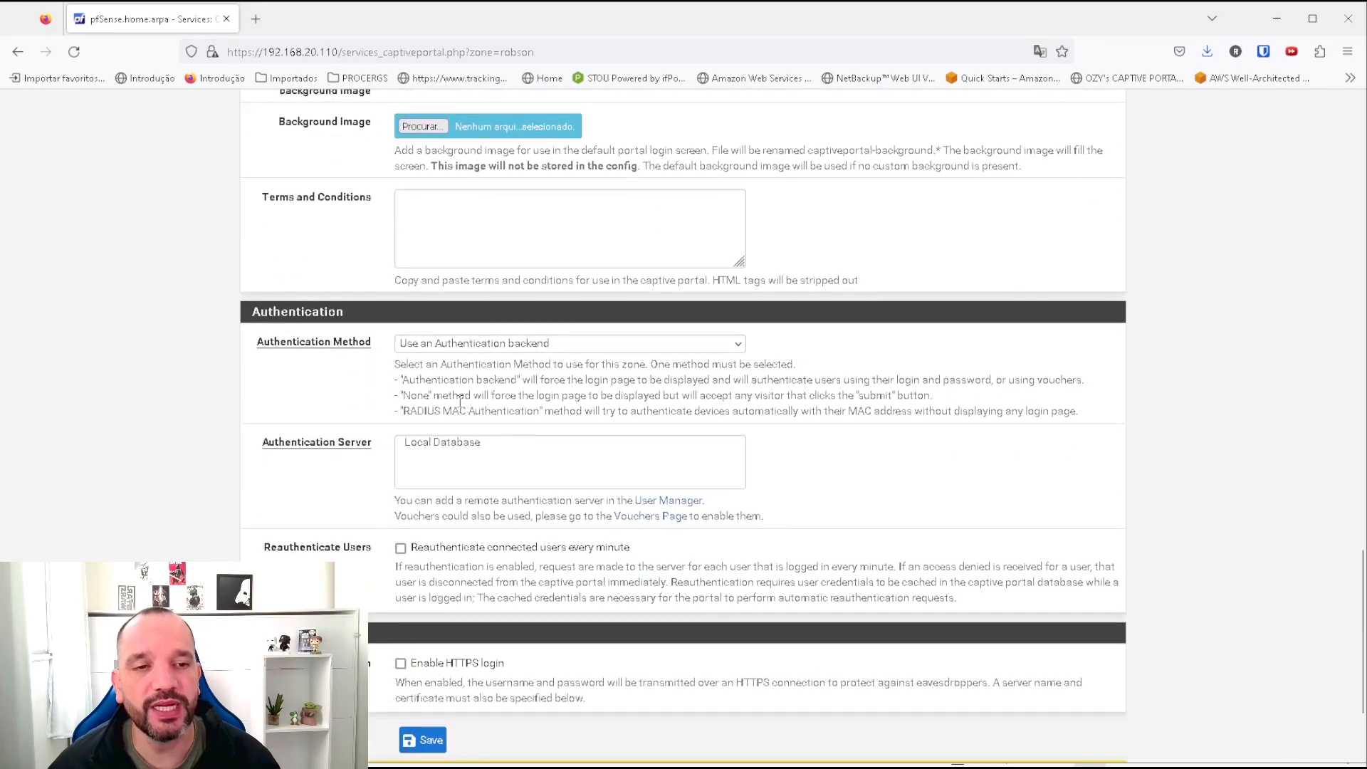
Set authentication to use a backend with Local Database as the server.
{"action": "left_click", "coordinate": [502, 346]}
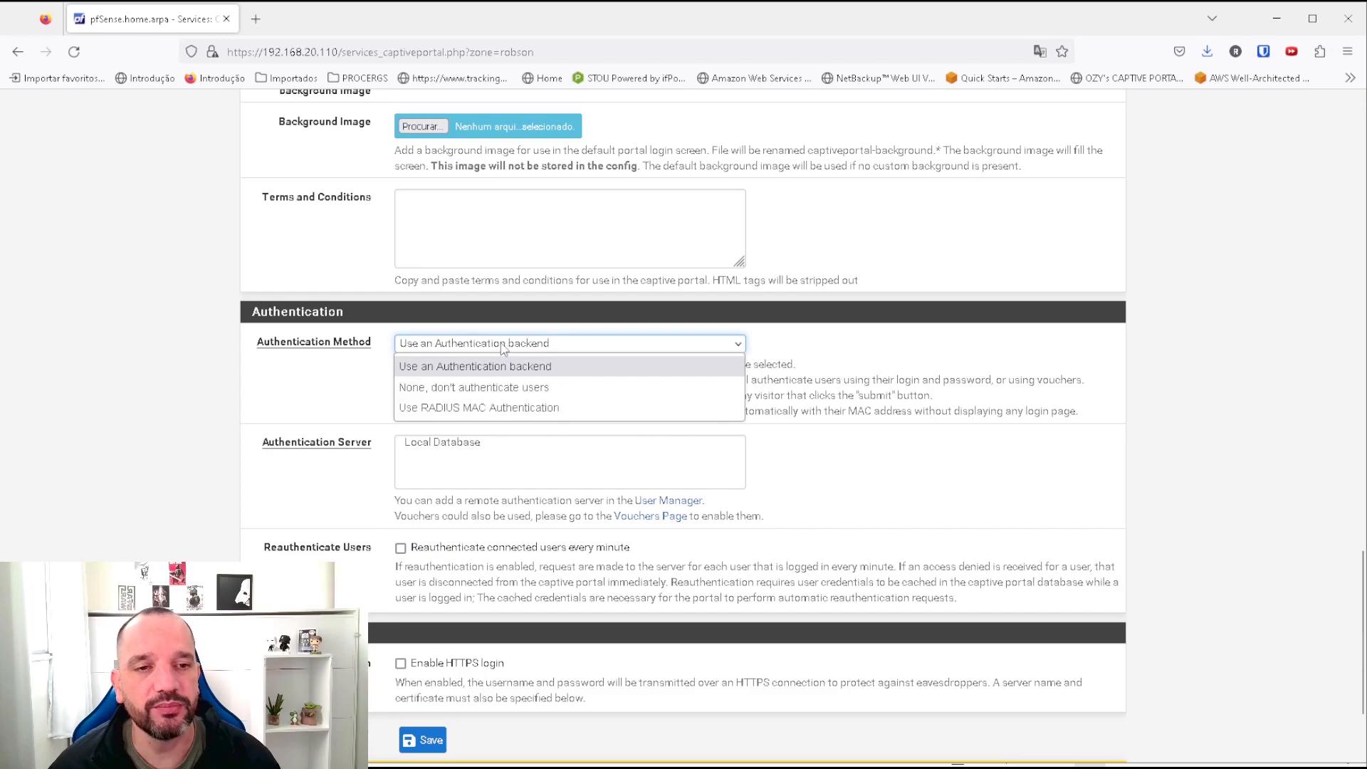
{"action": "left_click", "coordinate": [503, 346]}
{"action": "left_click", "coordinate": [502, 347]}
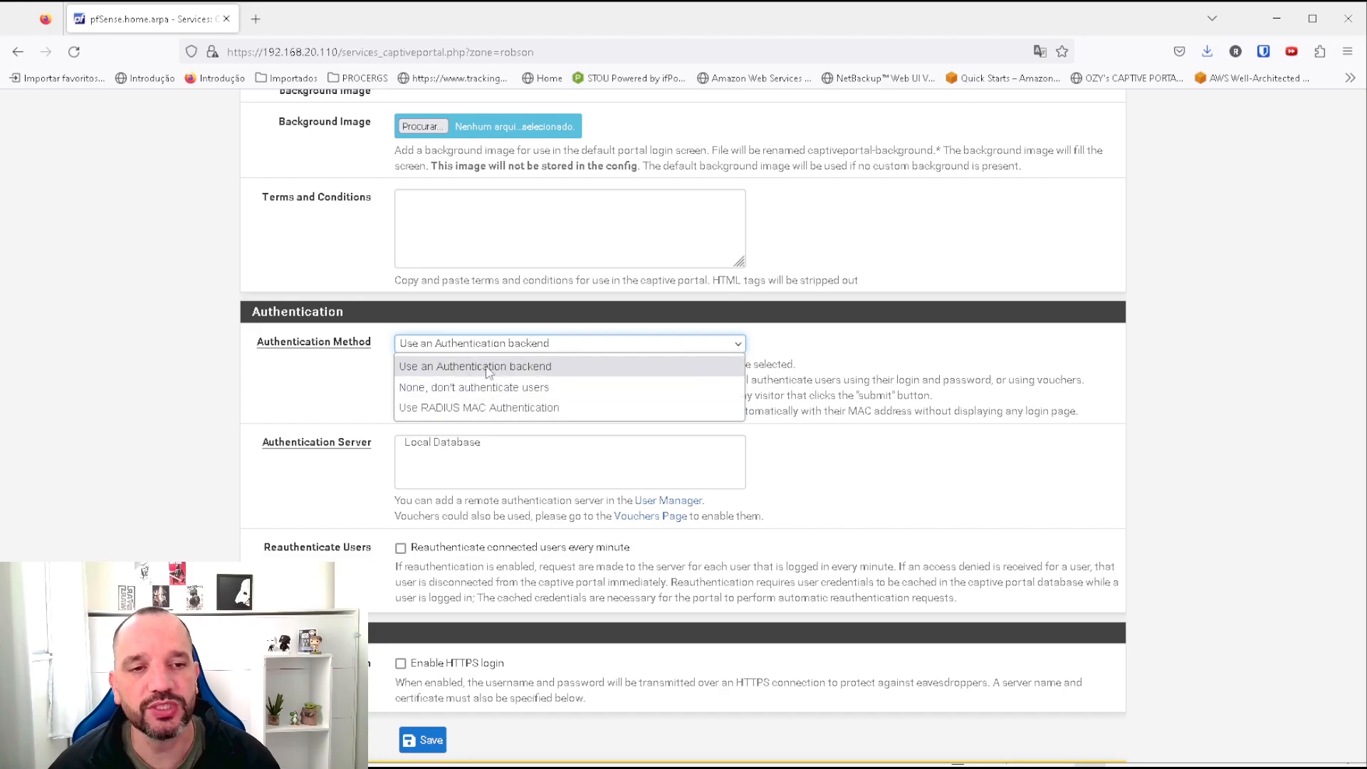
{"action": "left_click", "coordinate": [499, 367]}
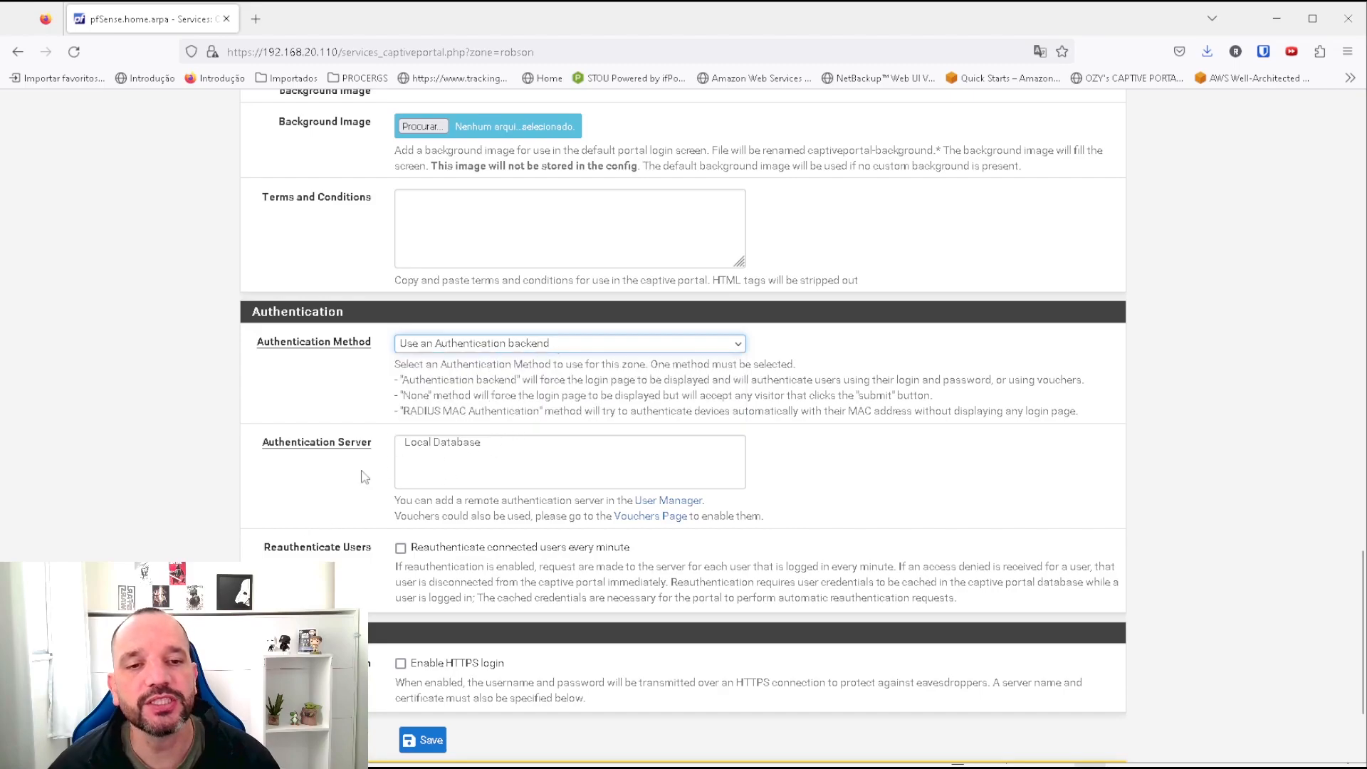
{"action": "left_click", "coordinate": [437, 445]}
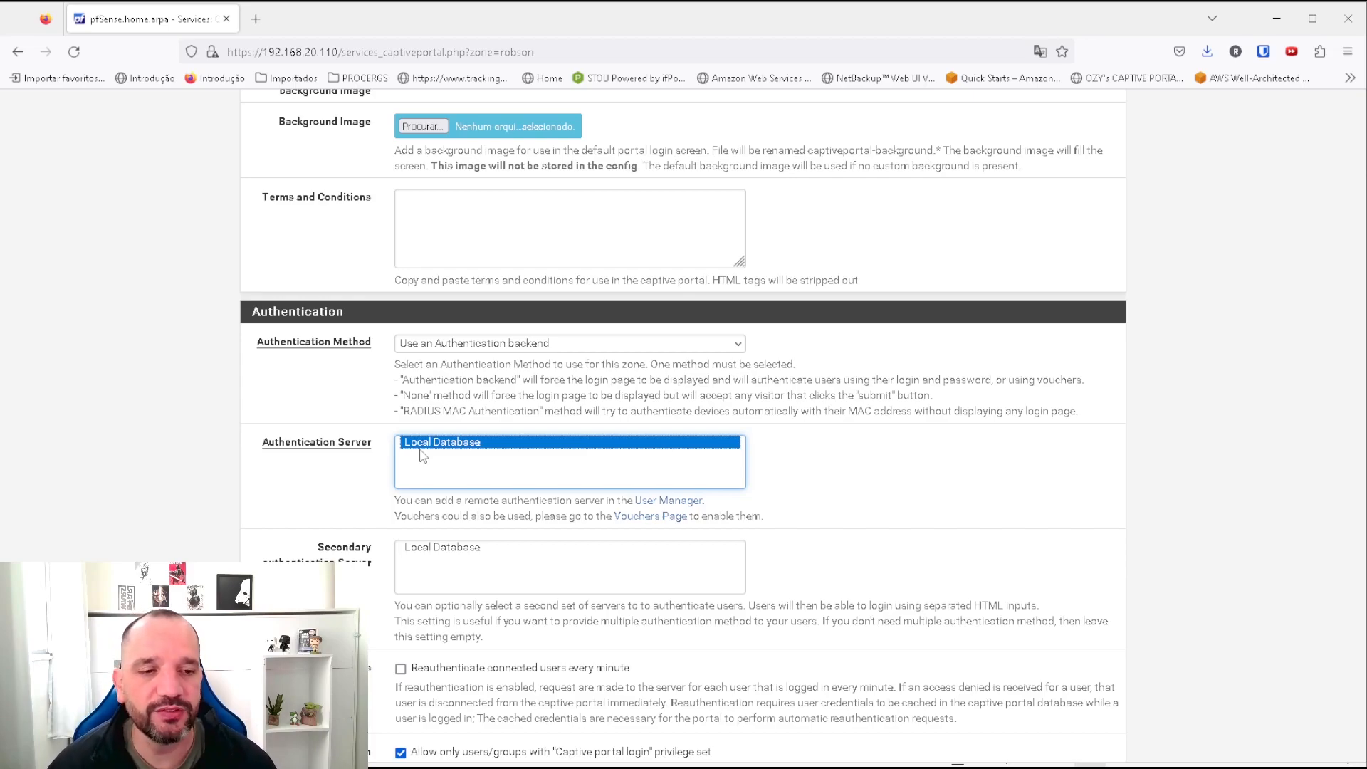
Save the Robson zone configuration and switch to the Windows VM.
{"action": "scroll", "coordinate": [552, 414], "scroll_direction": "down", "scroll_amount": 4}
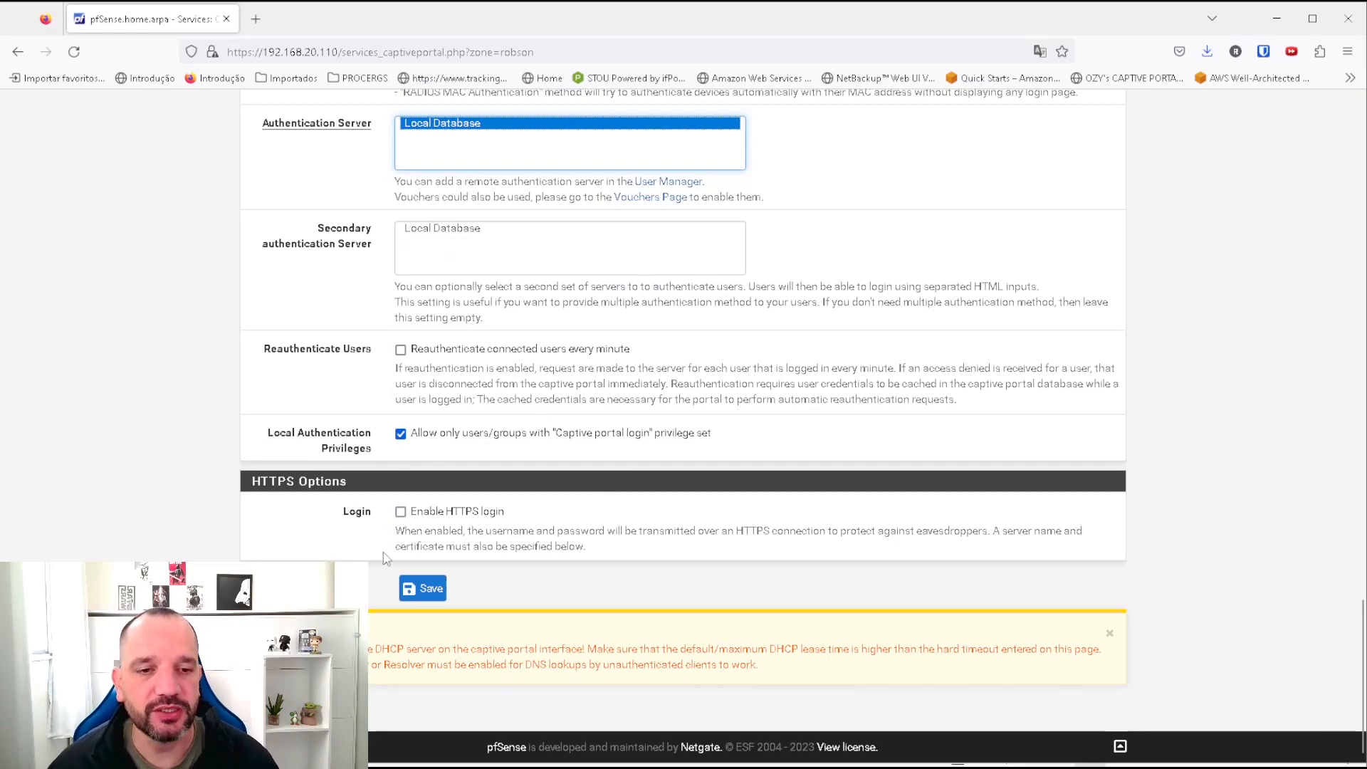
{"action": "left_click", "coordinate": [420, 588]}
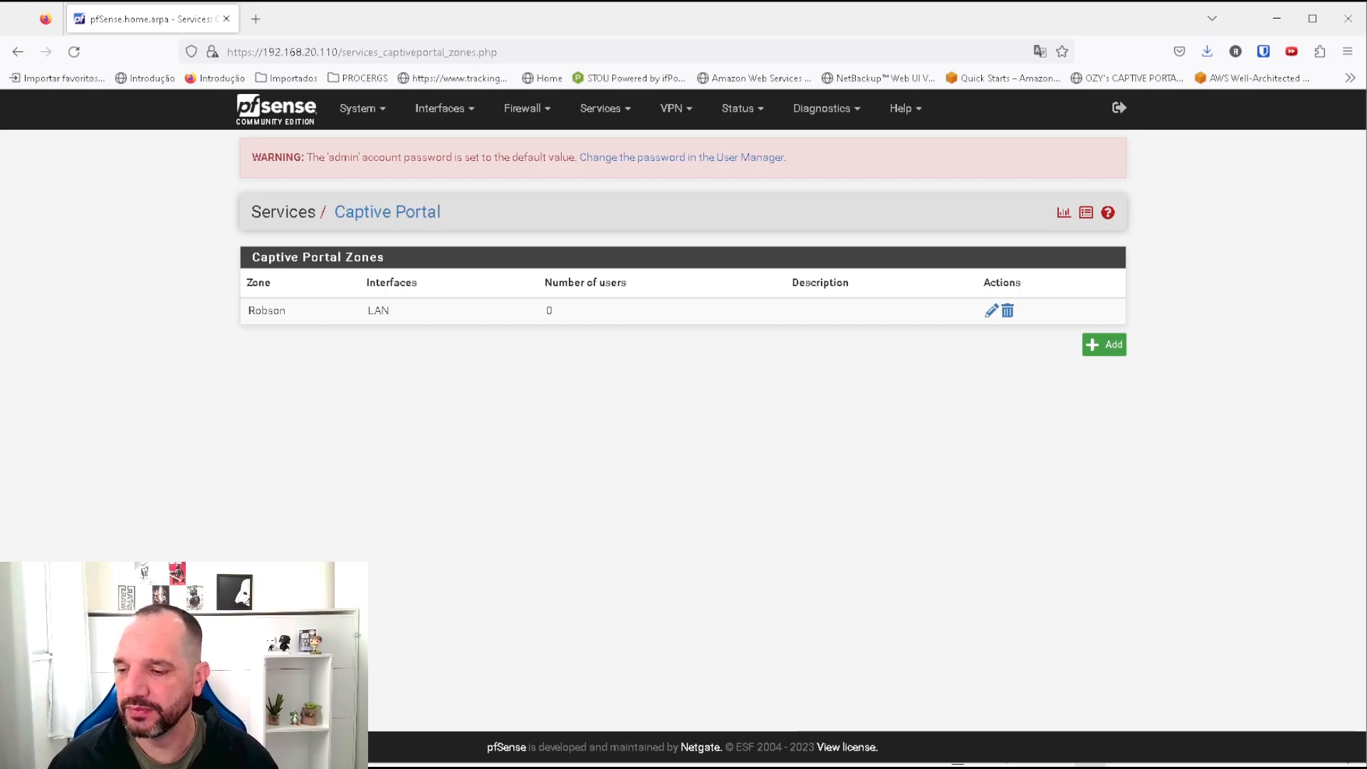
{"action": "key", "text": "alt+Tab"}
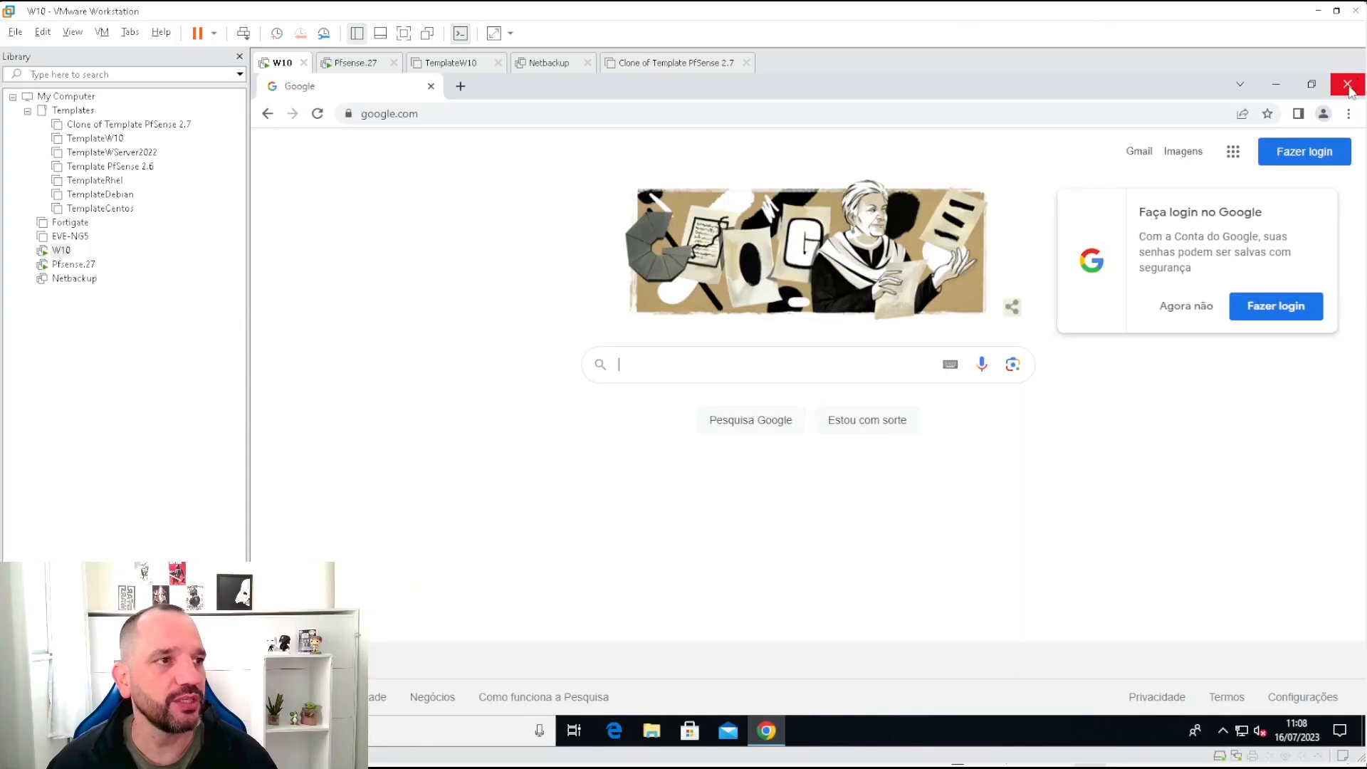
{"action": "left_click", "coordinate": [1347, 84]}
{"action": "left_click", "coordinate": [766, 730]}
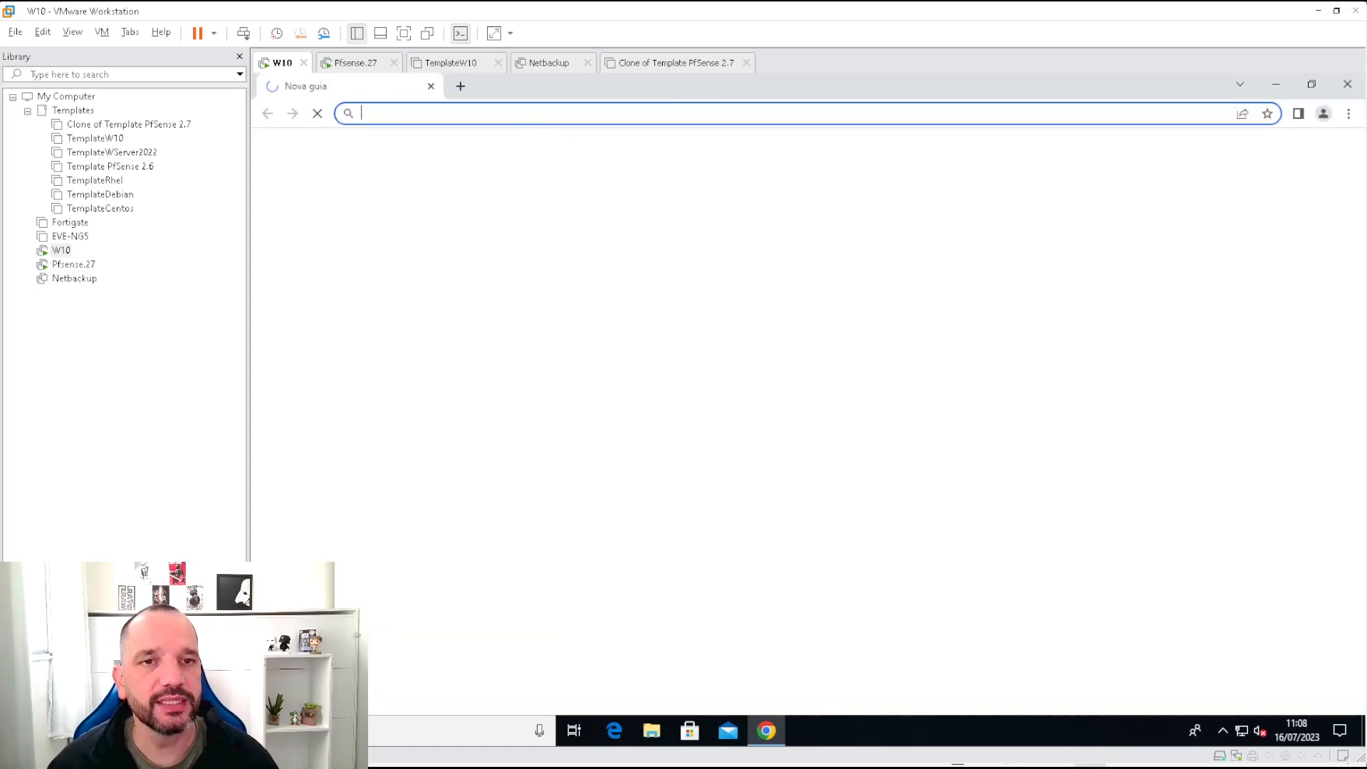
{"action": "left_click", "coordinate": [514, 114]}
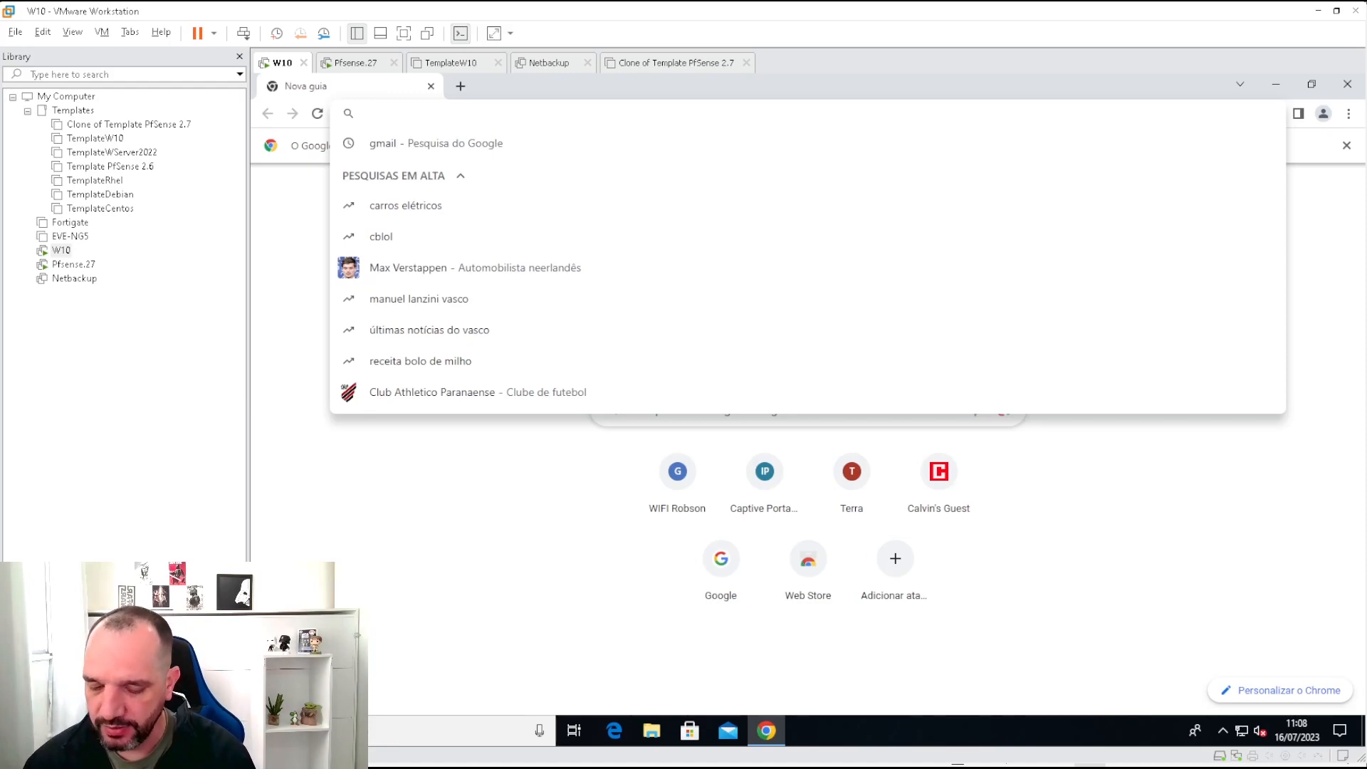
{"action": "type", "text": "www.go"}
{"action": "key", "text": "Return"}
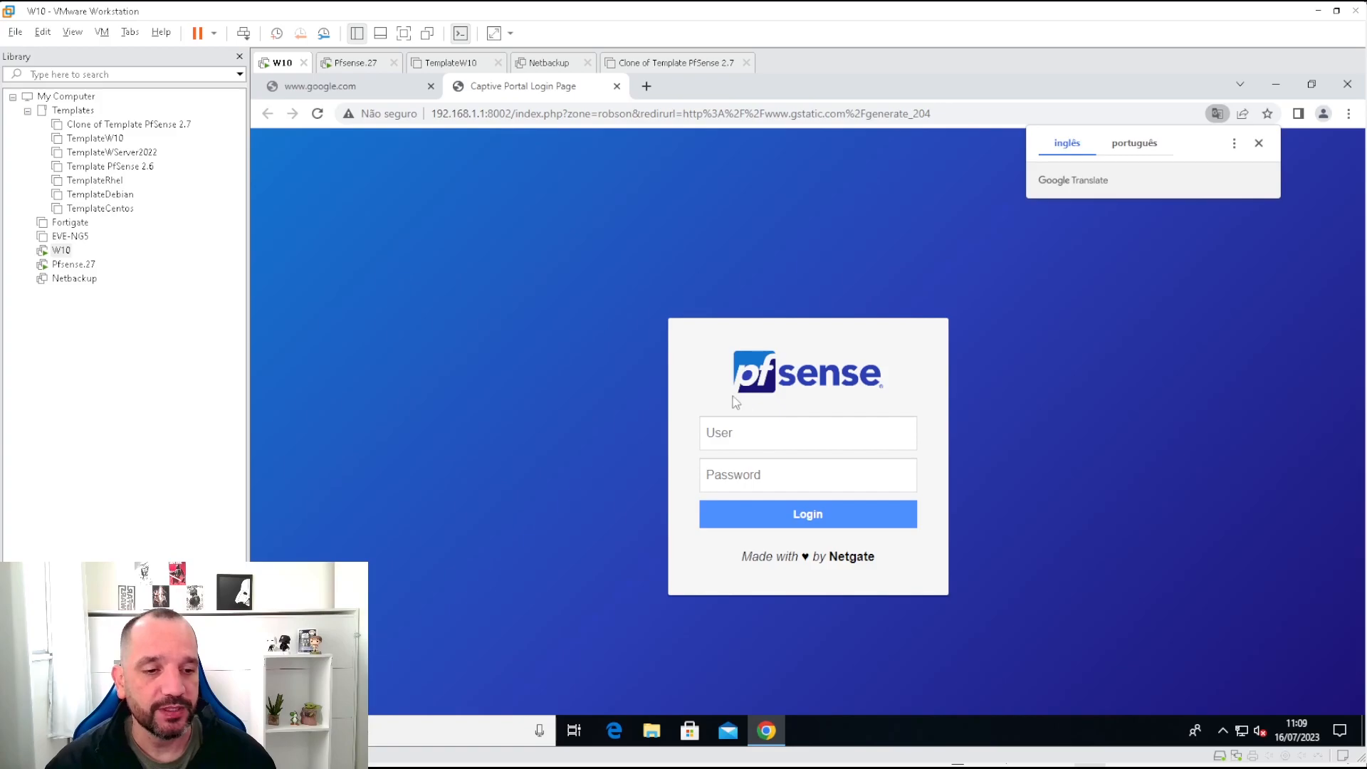
Run ipconfig /all in a Command Prompt inside the VM.
{"action": "key", "text": "super"}
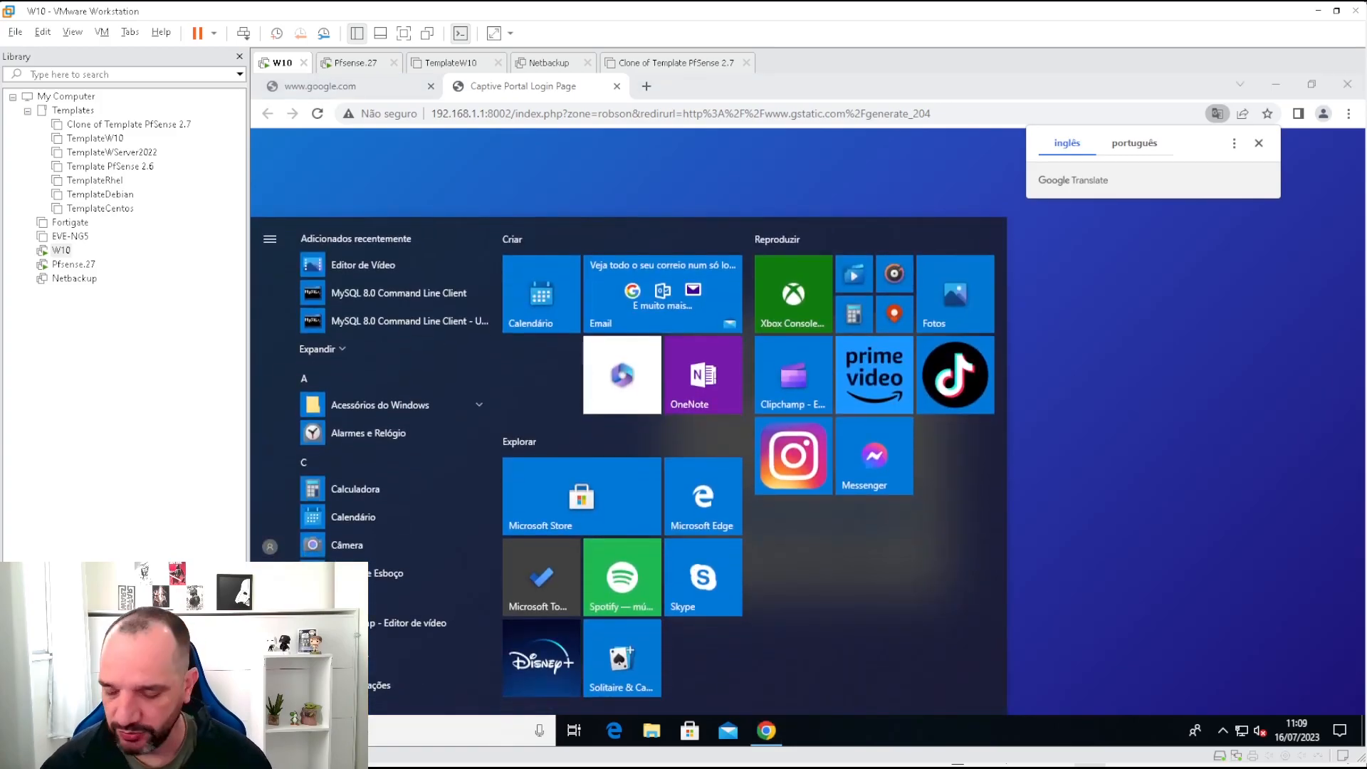
{"action": "type", "text": "cmd"}
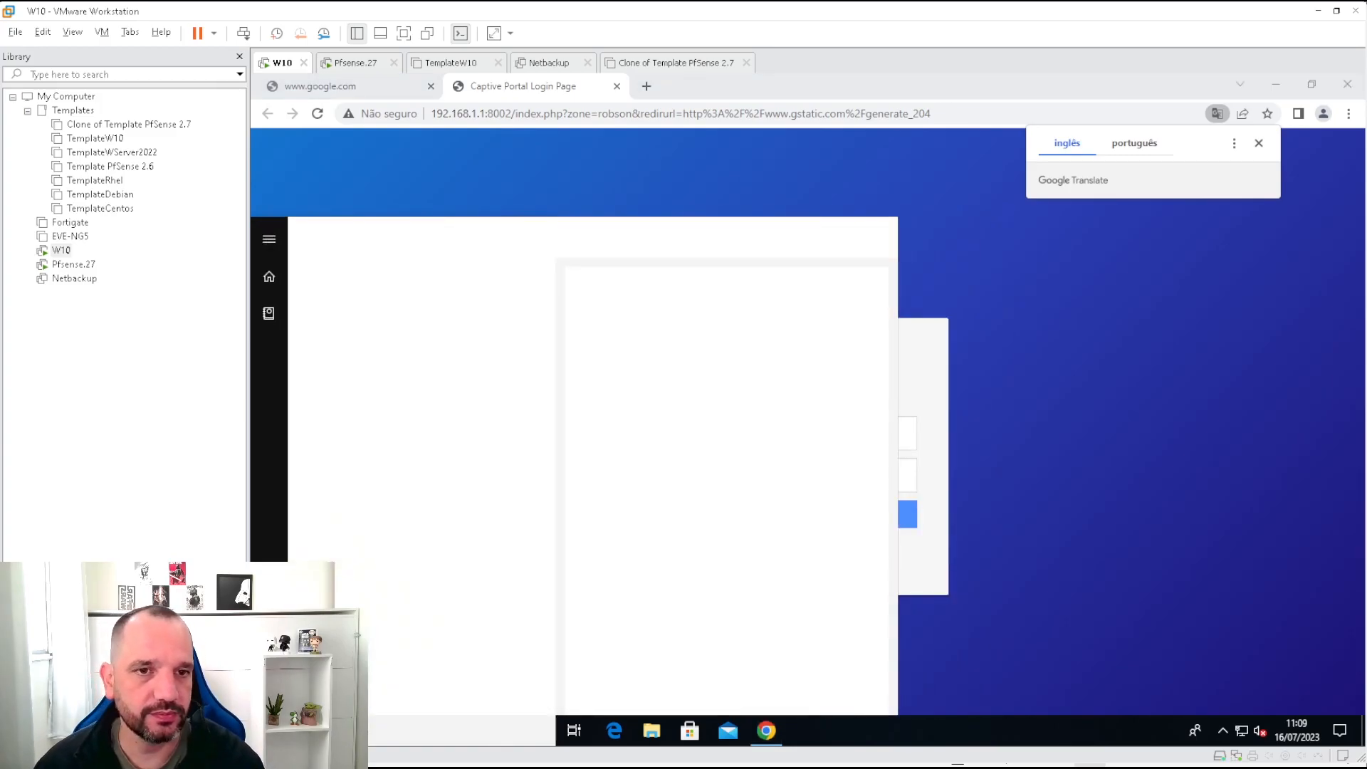
{"action": "key", "text": "Return"}
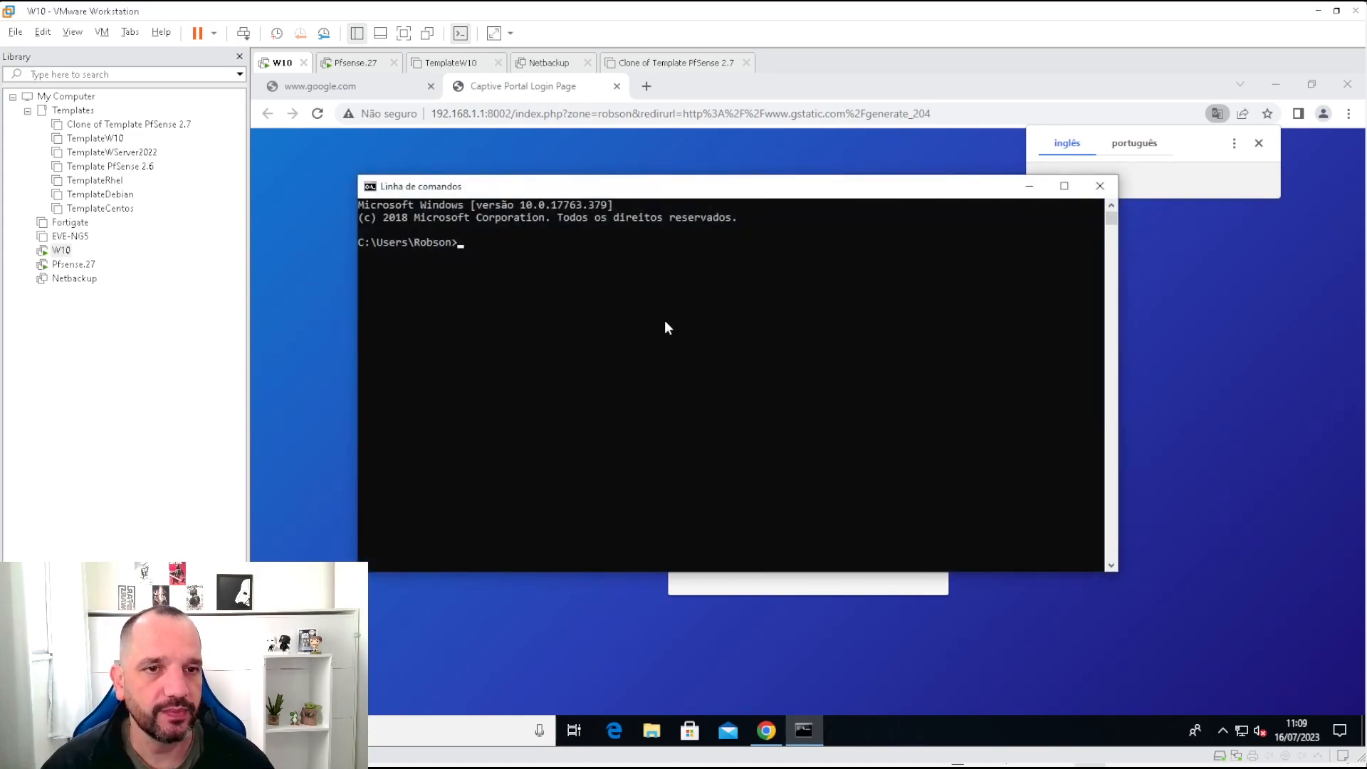
{"action": "left_click", "coordinate": [516, 251]}
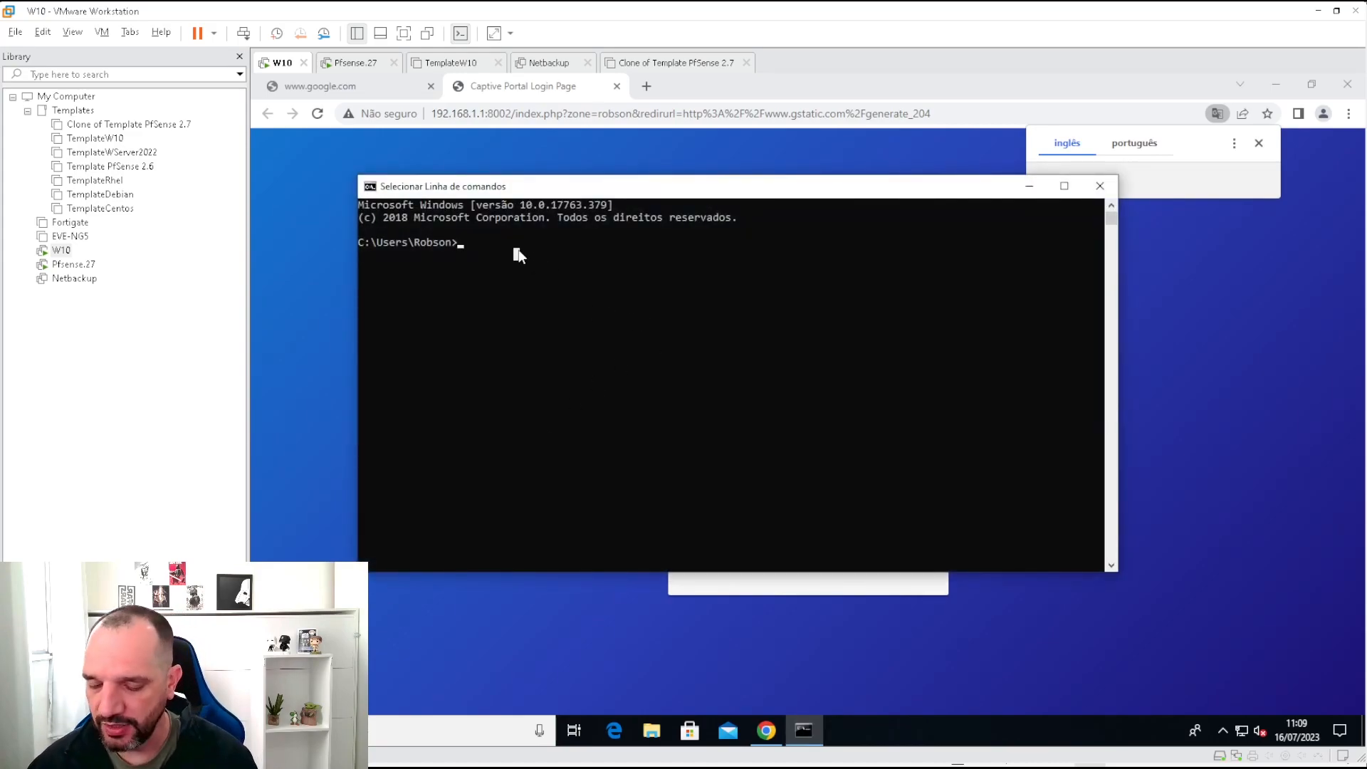
{"action": "type", "text": "ipconfig /a"}
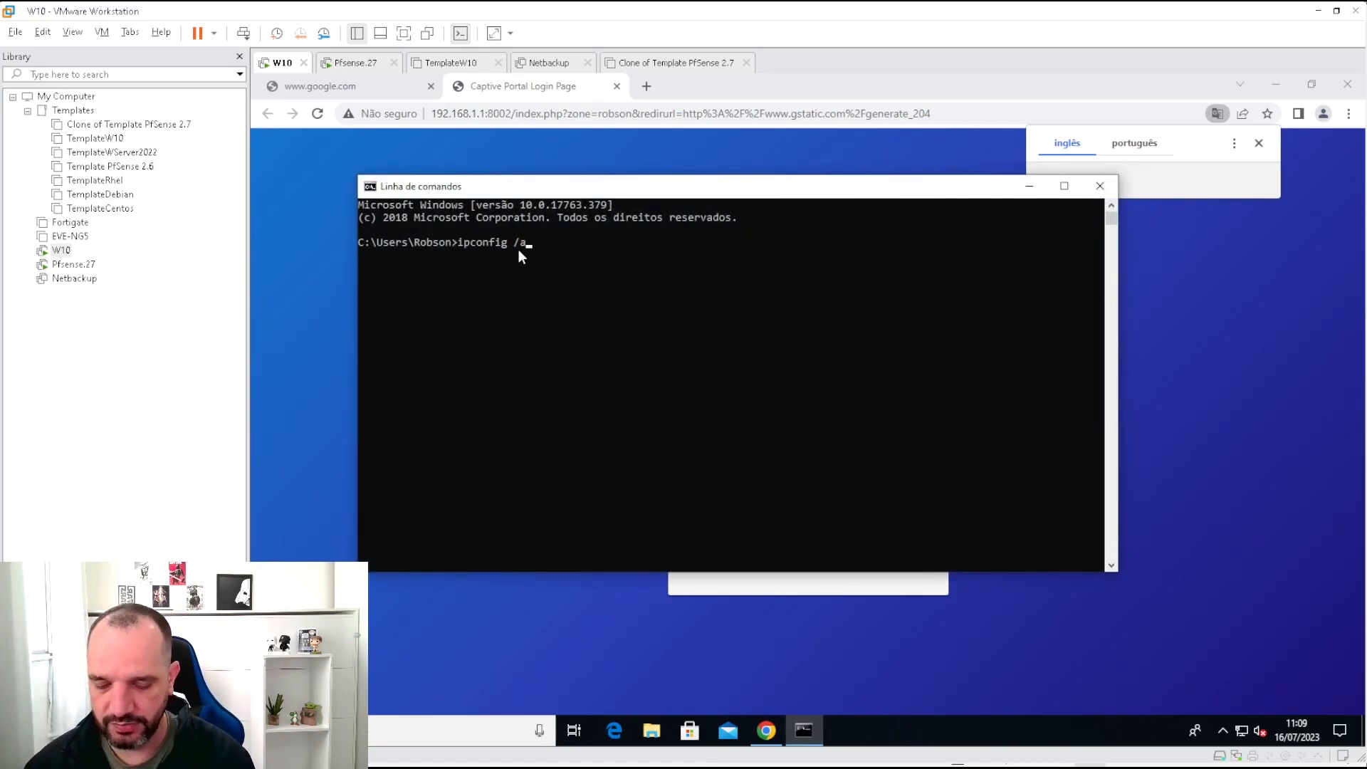
{"action": "type", "text": "ll"}
{"action": "key", "text": "Return"}
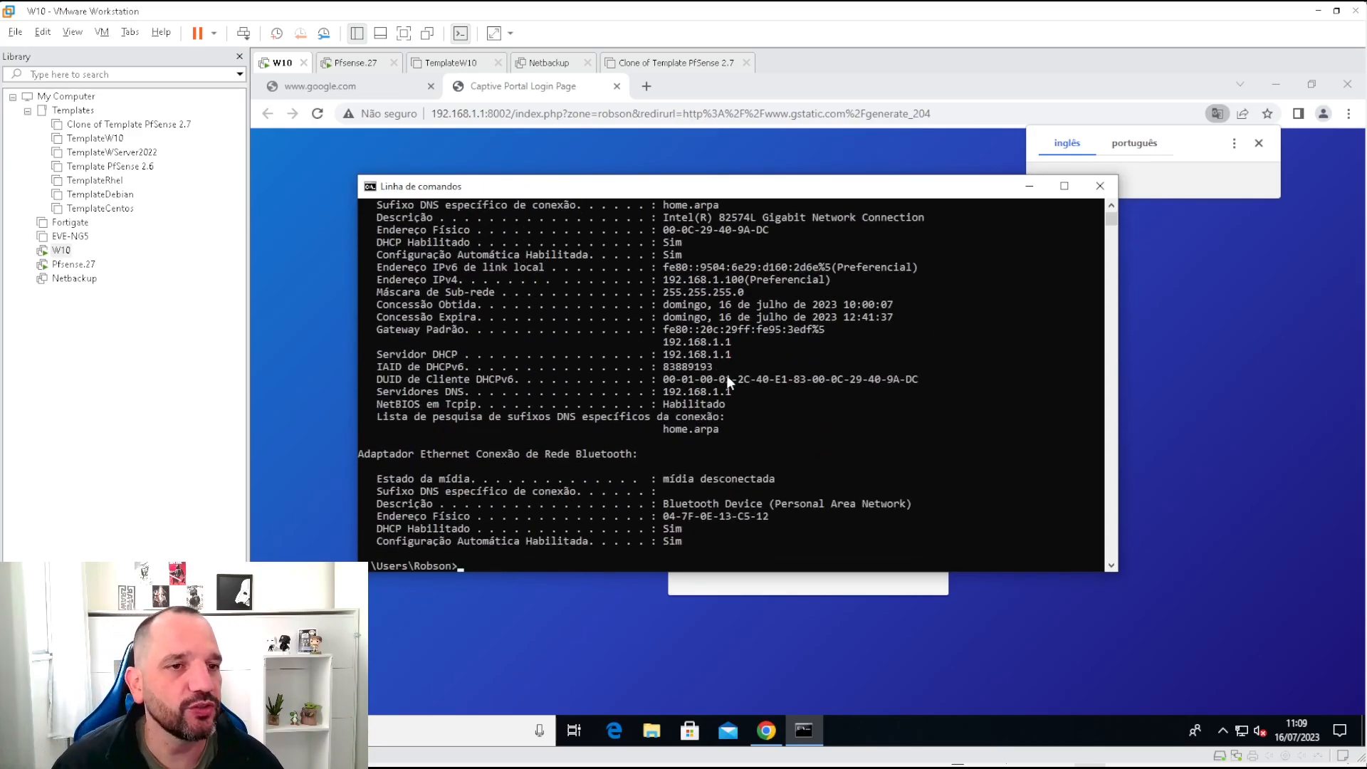
Highlight the home.arpa suffix, 192.168.1.1 gateway, DNS and DHCP server addresses.
{"action": "scroll", "coordinate": [733, 381], "scroll_direction": "up", "scroll_amount": 1}
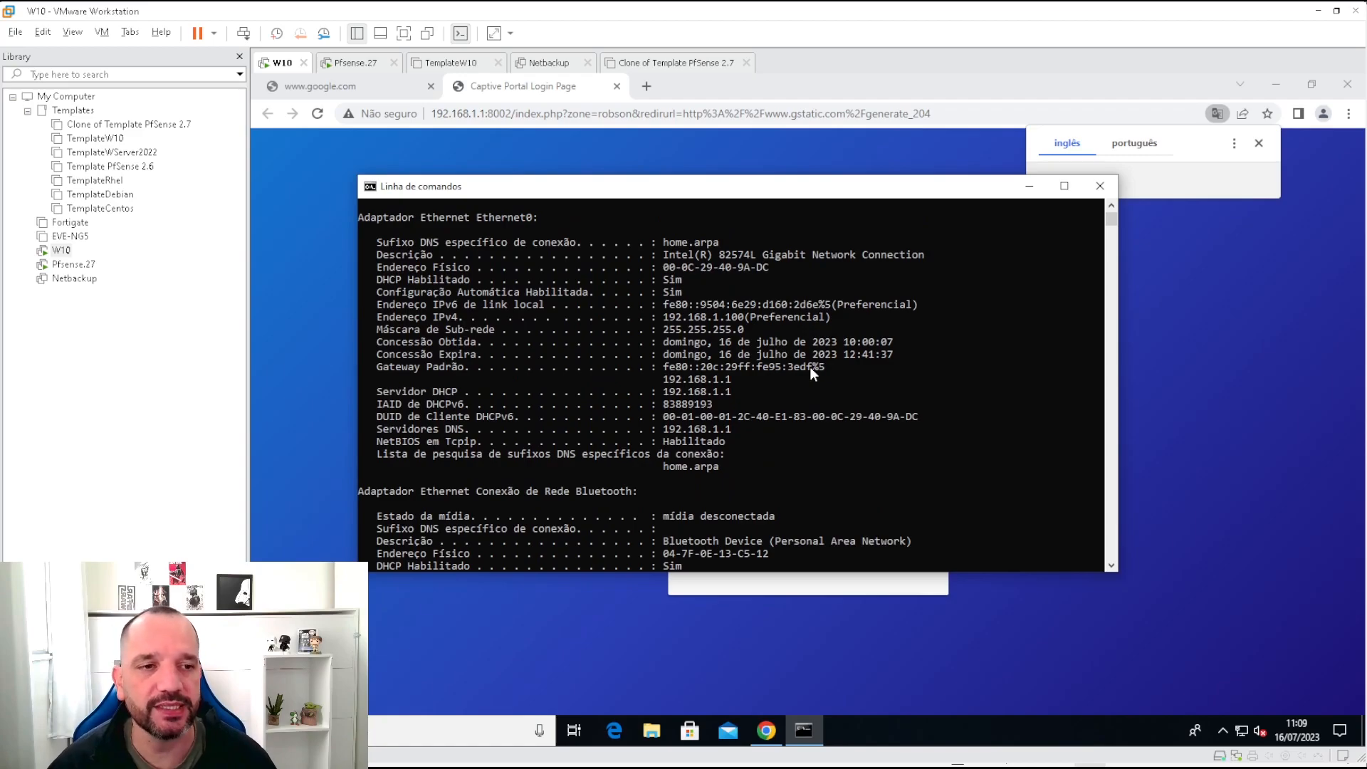
{"action": "left_click_drag", "start_coordinate": [662, 244], "coordinate": [741, 237]}
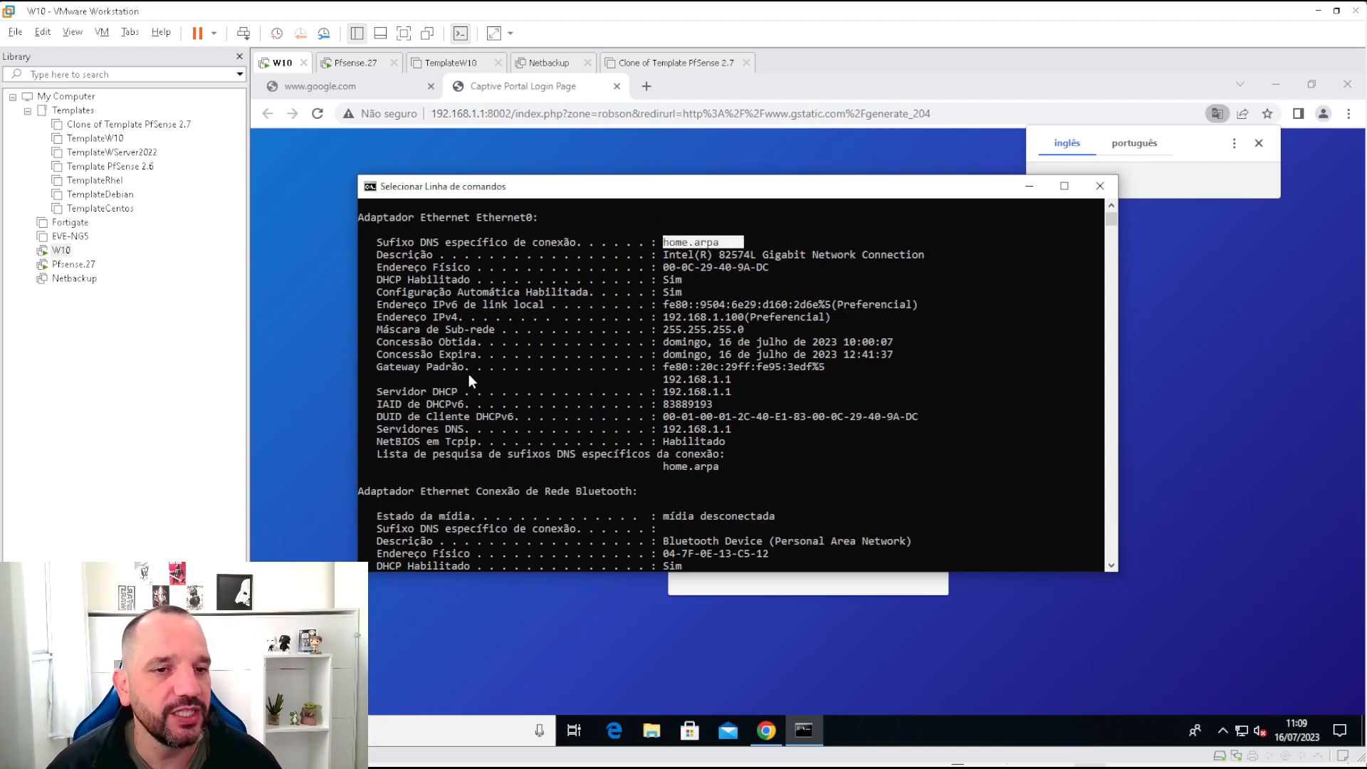
{"action": "left_click_drag", "start_coordinate": [664, 379], "coordinate": [745, 386]}
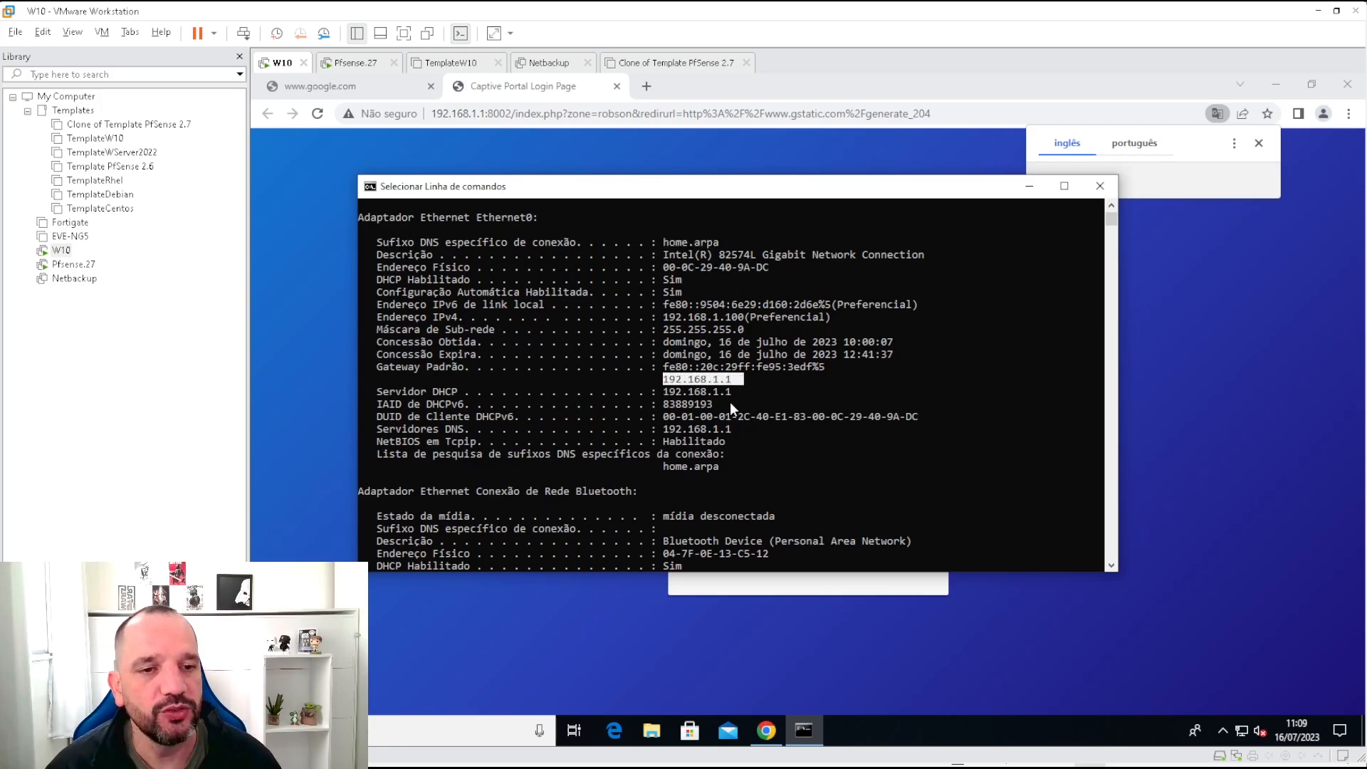
{"action": "left_click_drag", "start_coordinate": [664, 429], "coordinate": [732, 429]}
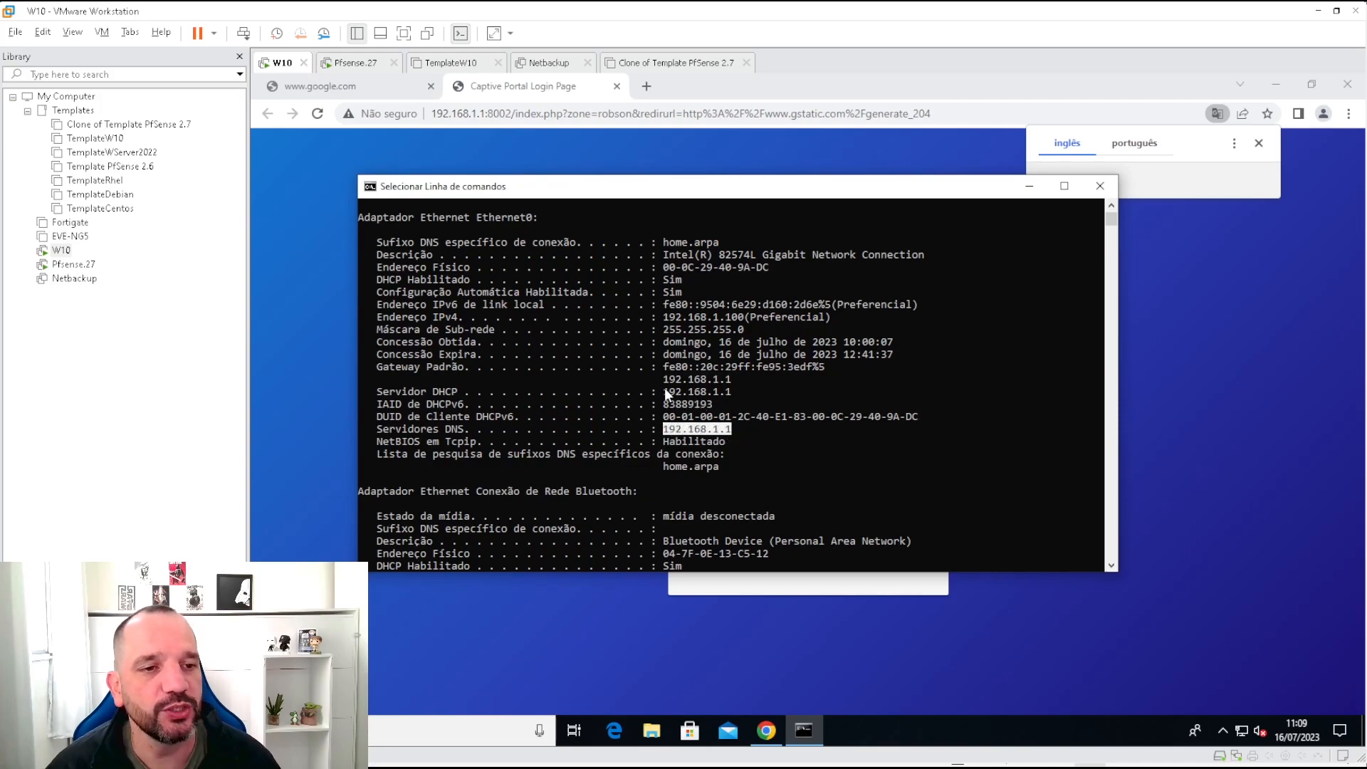
{"action": "left_click_drag", "start_coordinate": [664, 390], "coordinate": [716, 403]}
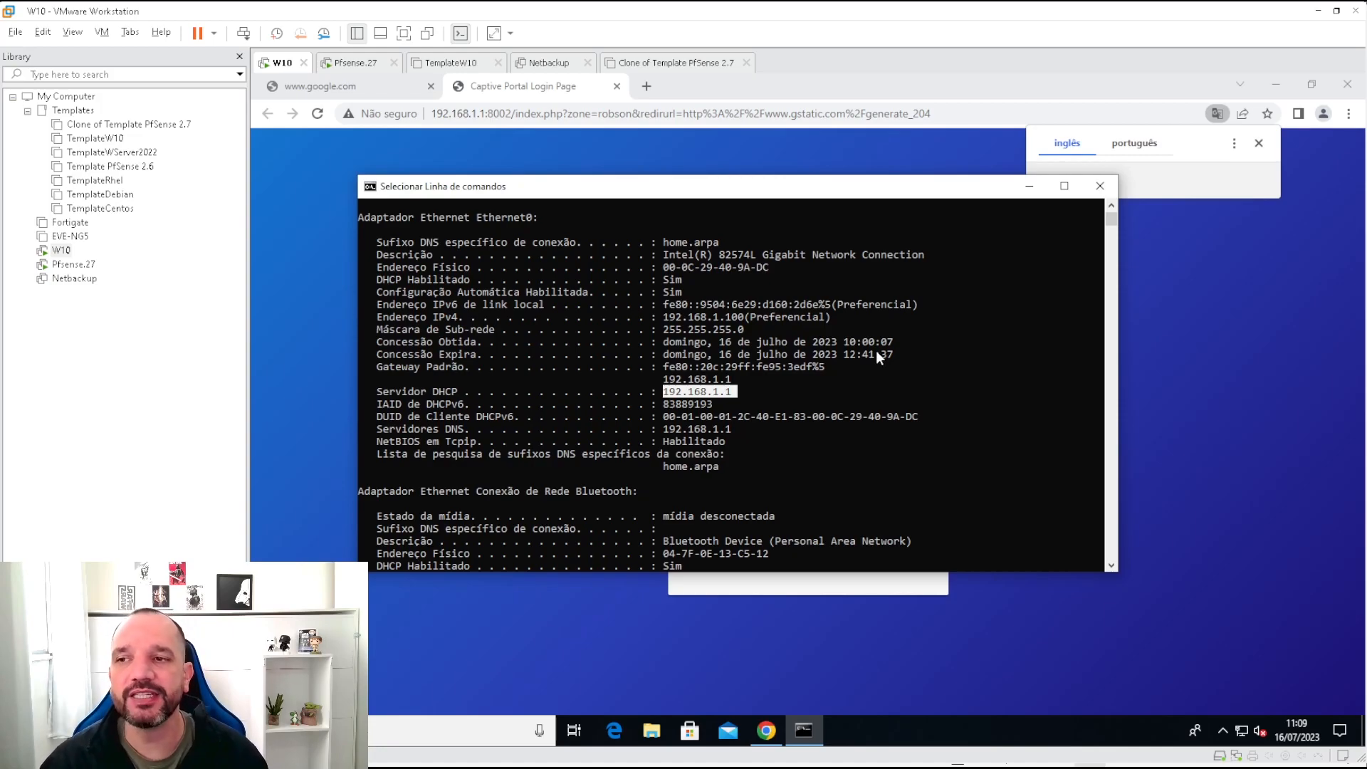
{"action": "left_click", "coordinate": [1287, 377]}
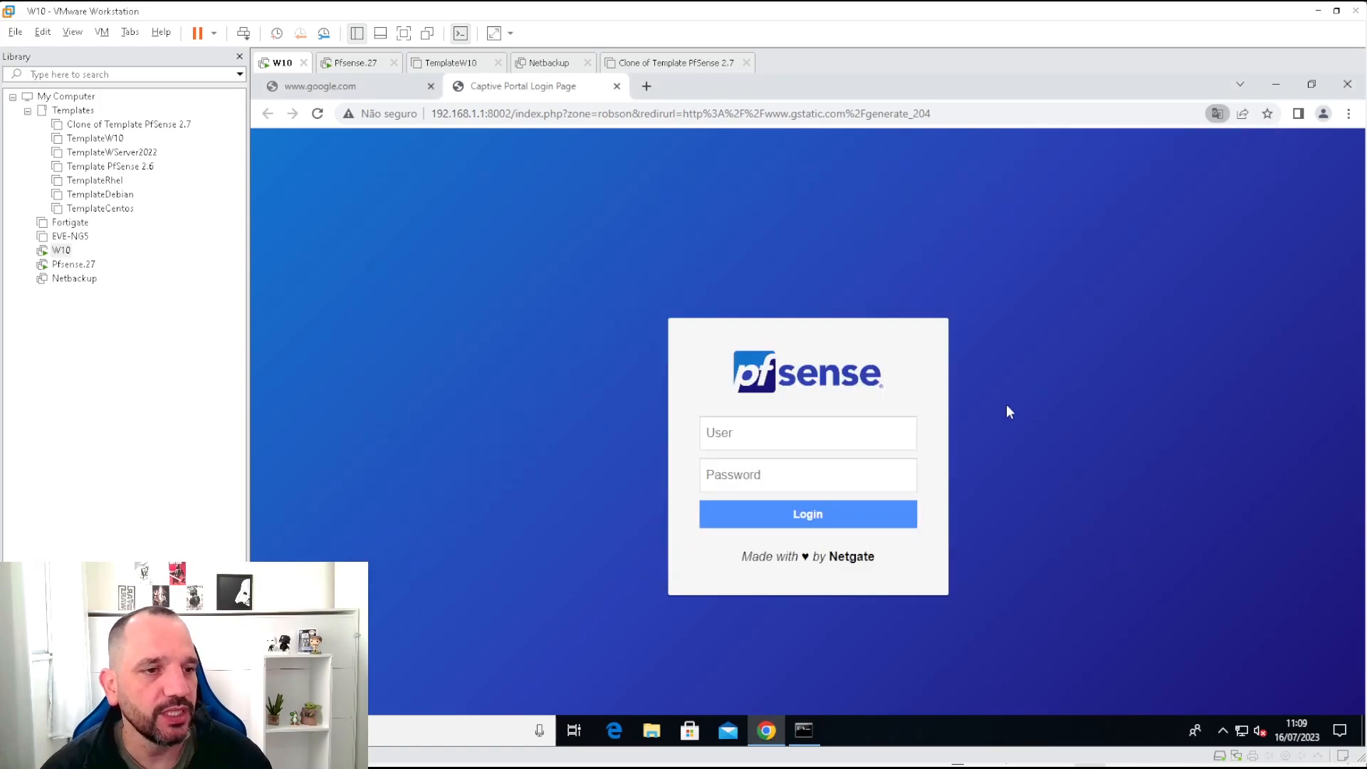
Attempt a captive portal login with the pfSense administrator credentials, which is denied.
{"action": "left_click", "coordinate": [712, 434]}
{"action": "left_click", "coordinate": [719, 475]}
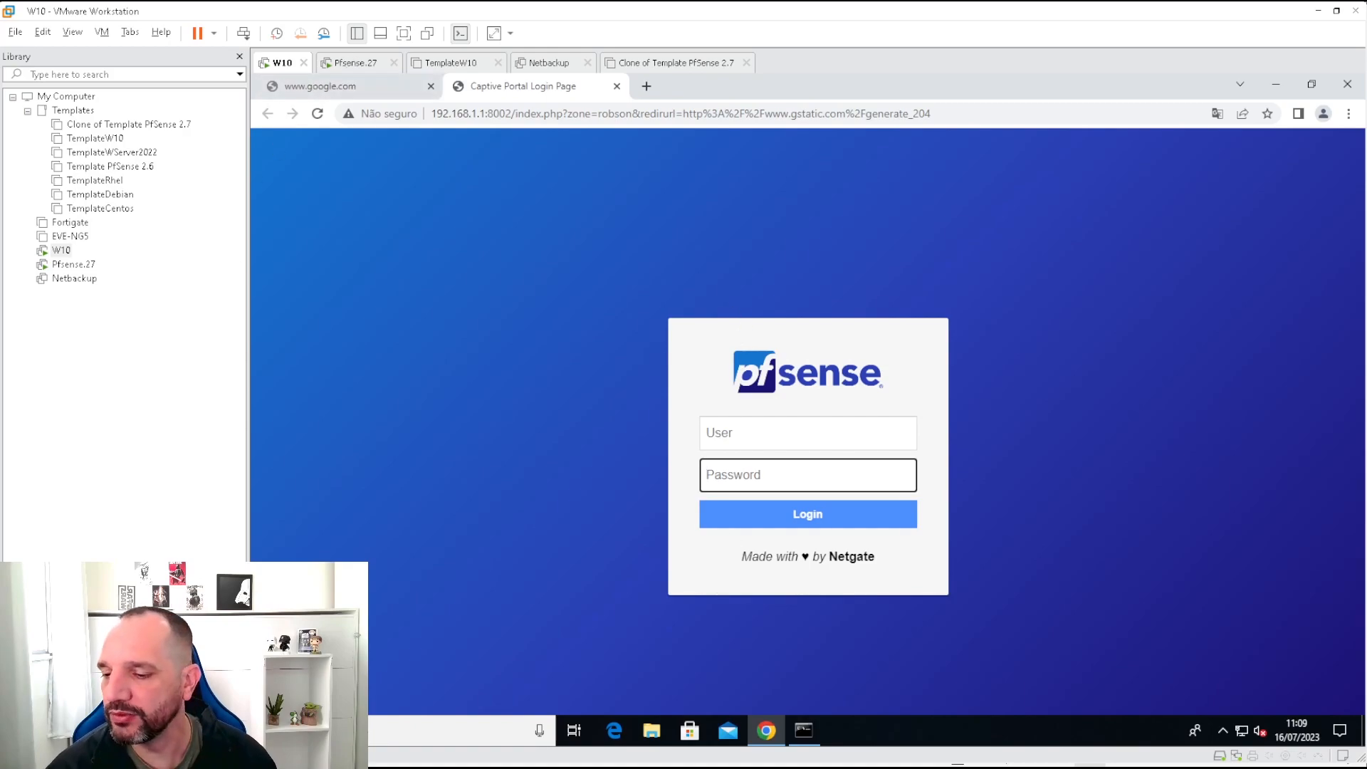
{"action": "left_click", "coordinate": [808, 433]}
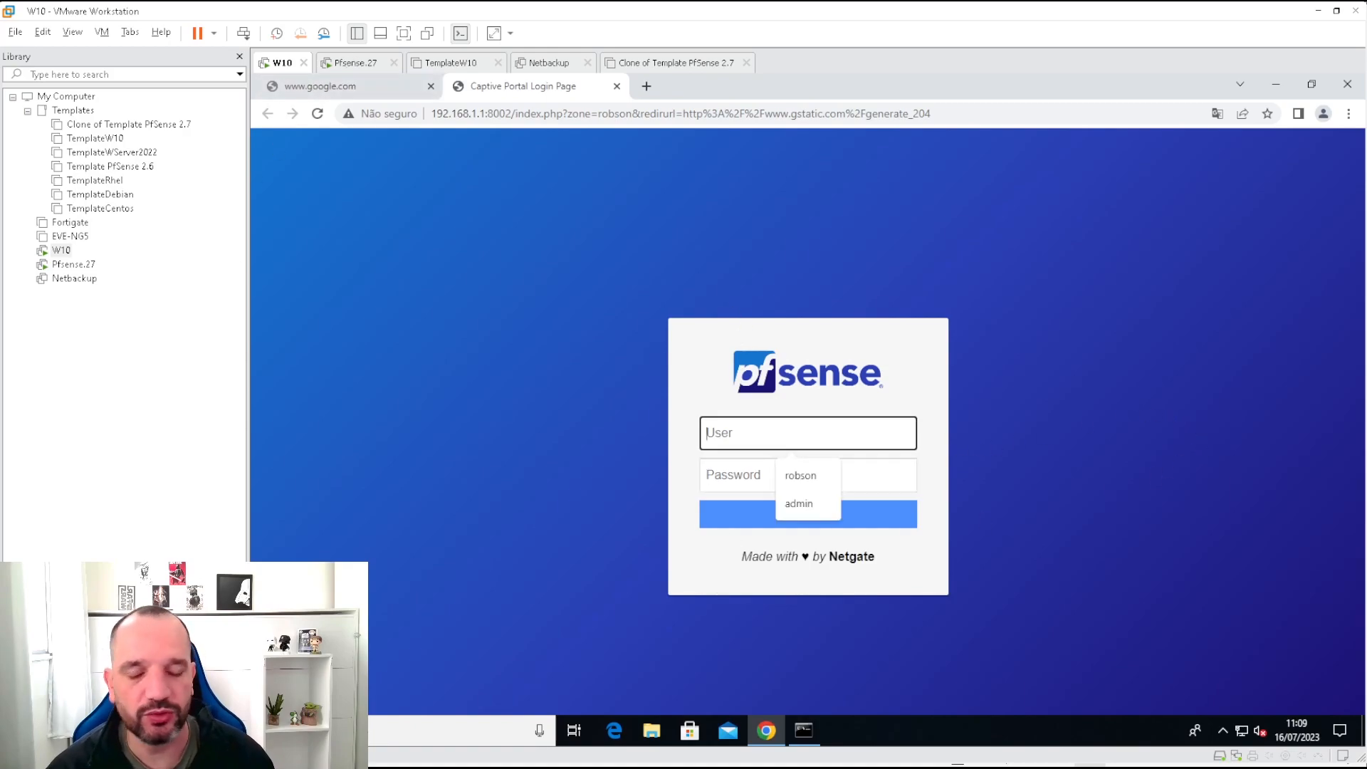
{"action": "type", "text": "admin"}
{"action": "key", "text": "Tab"}
{"action": "type", "text": "pfsense"}
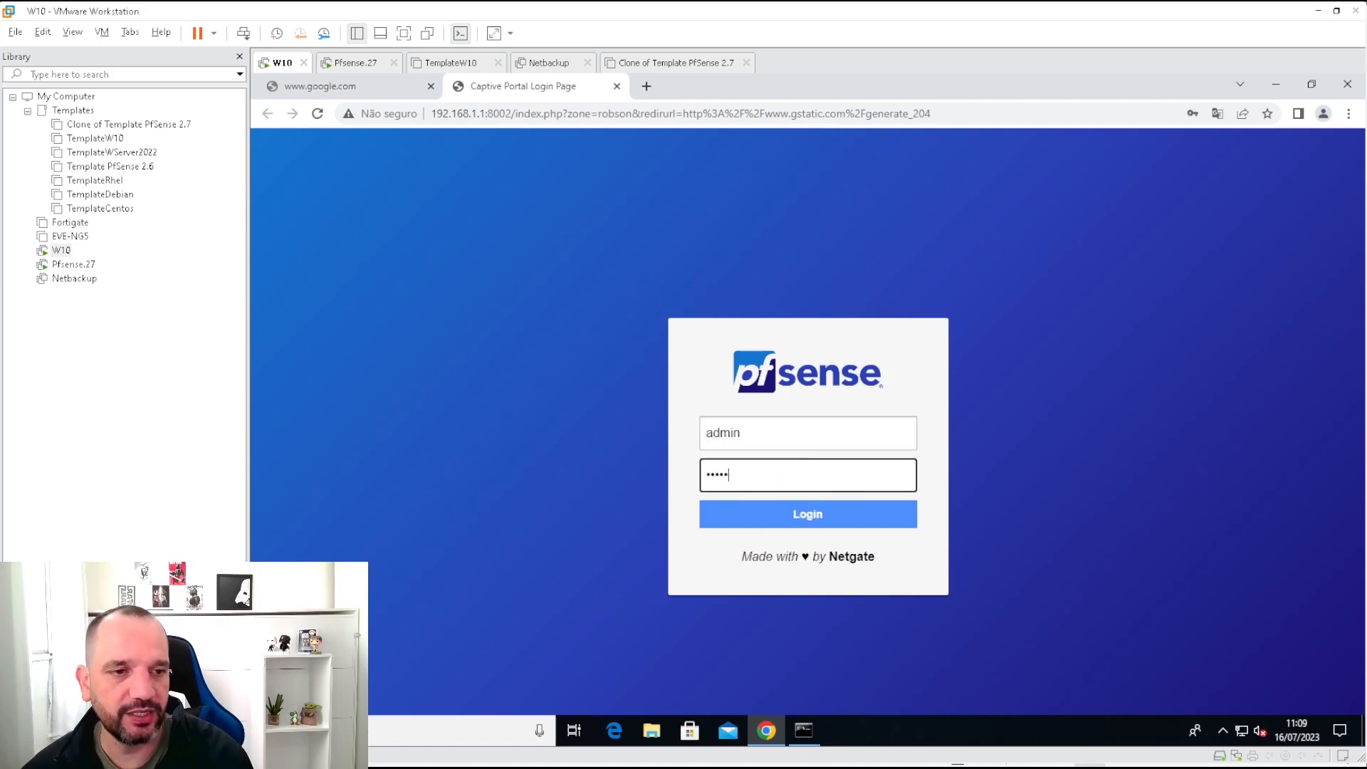
{"action": "key", "text": "Return"}
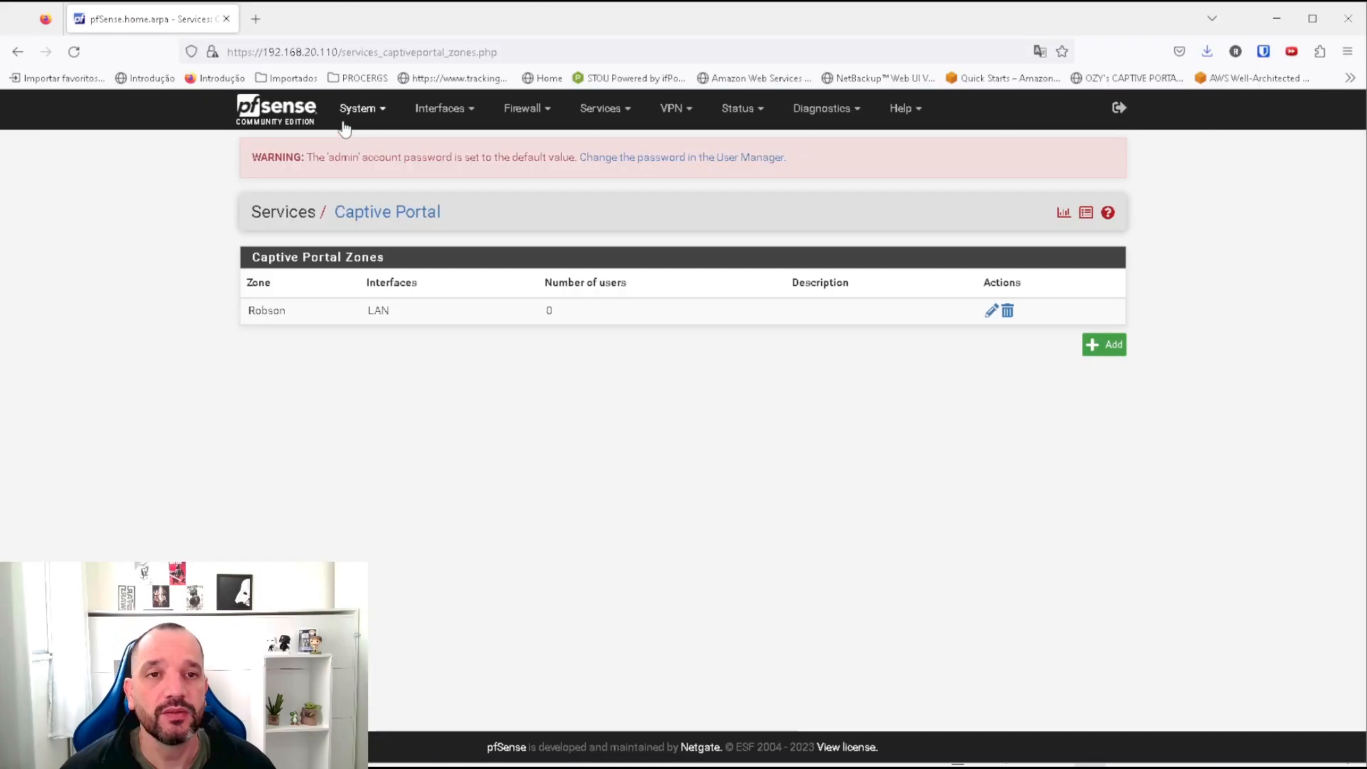
Create and save a new local user in the User Manager with a username and password.
{"action": "left_click", "coordinate": [358, 109]}
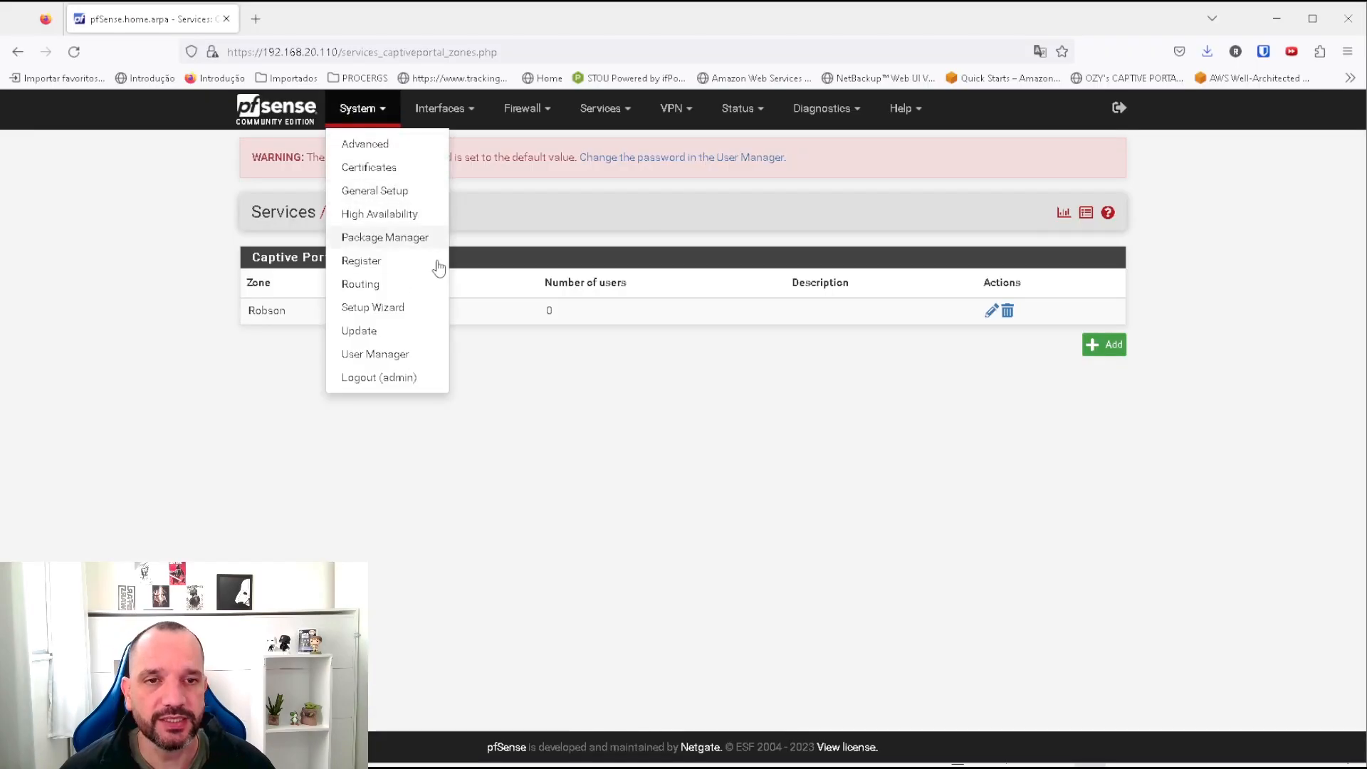
{"action": "left_click", "coordinate": [375, 354]}
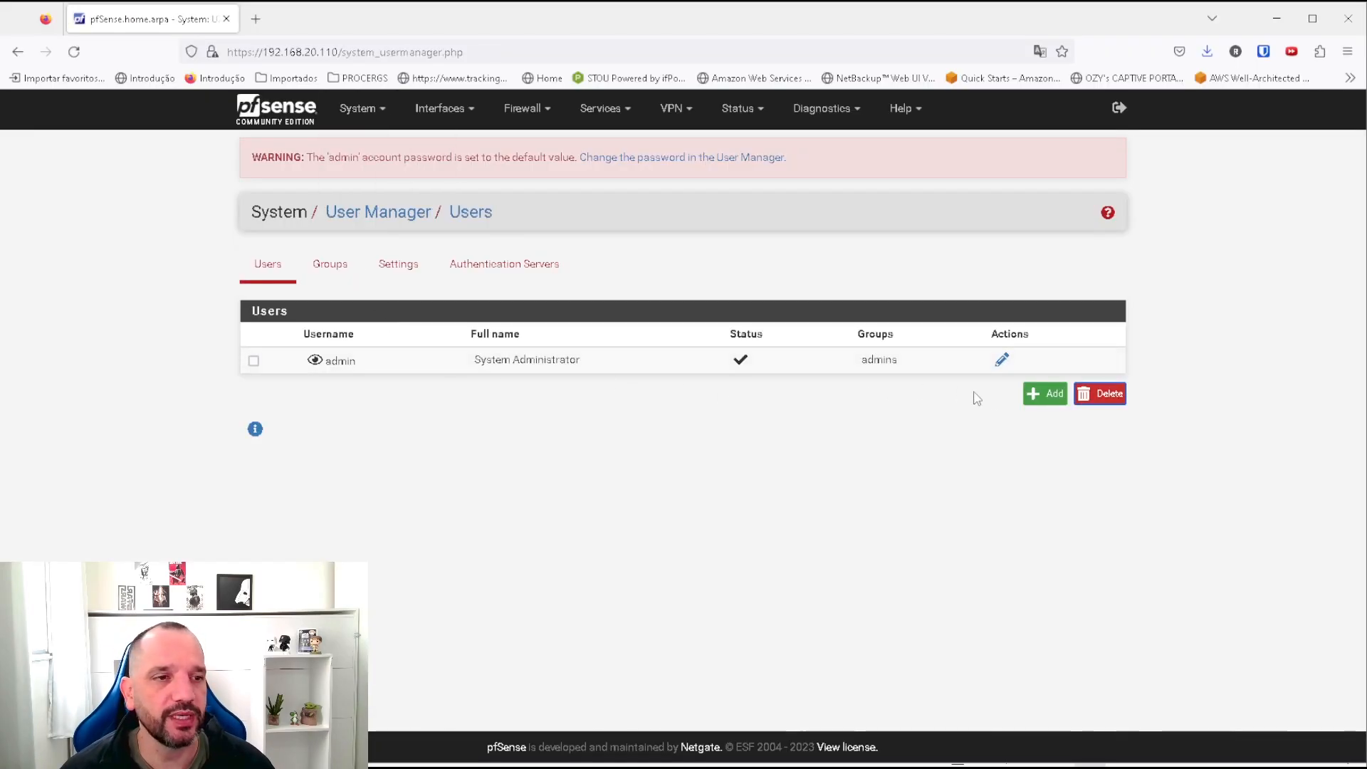
{"action": "left_click", "coordinate": [1044, 393]}
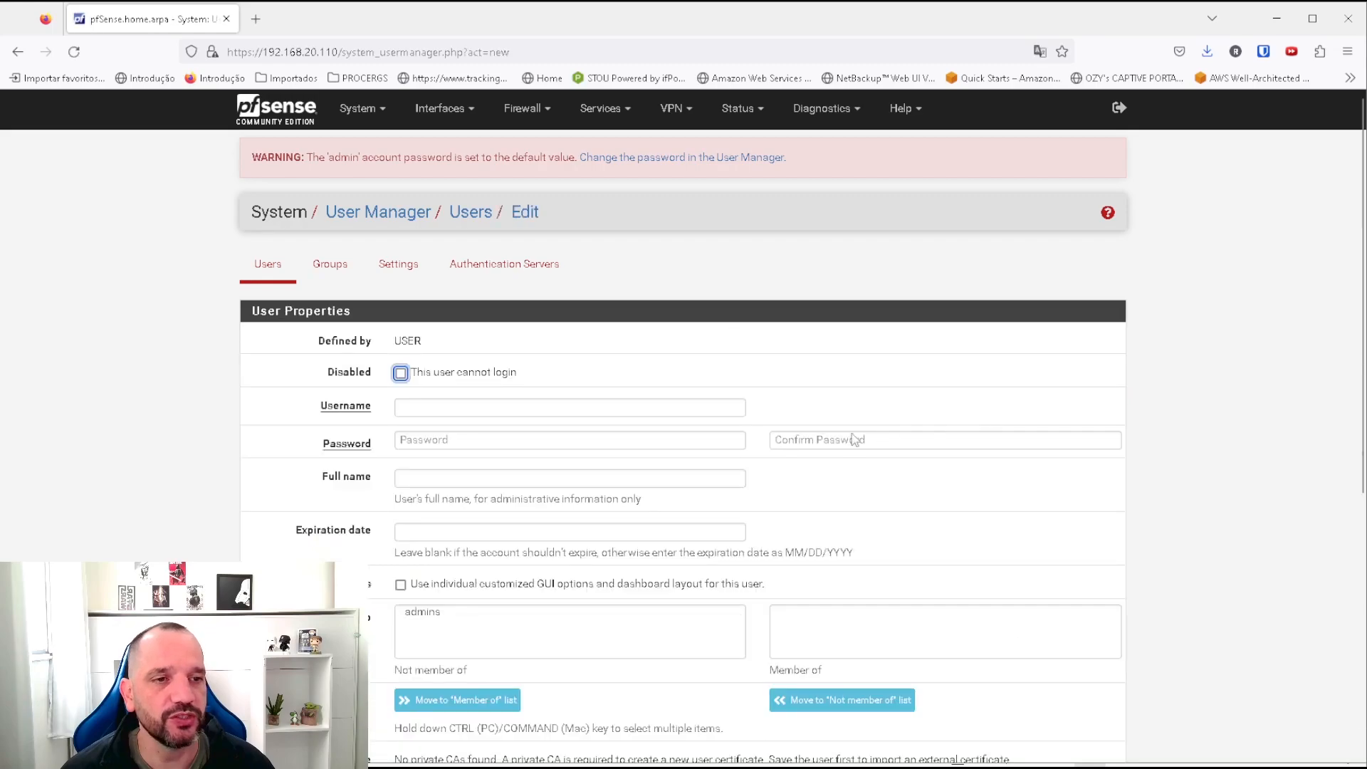
{"action": "left_click", "coordinate": [495, 400]}
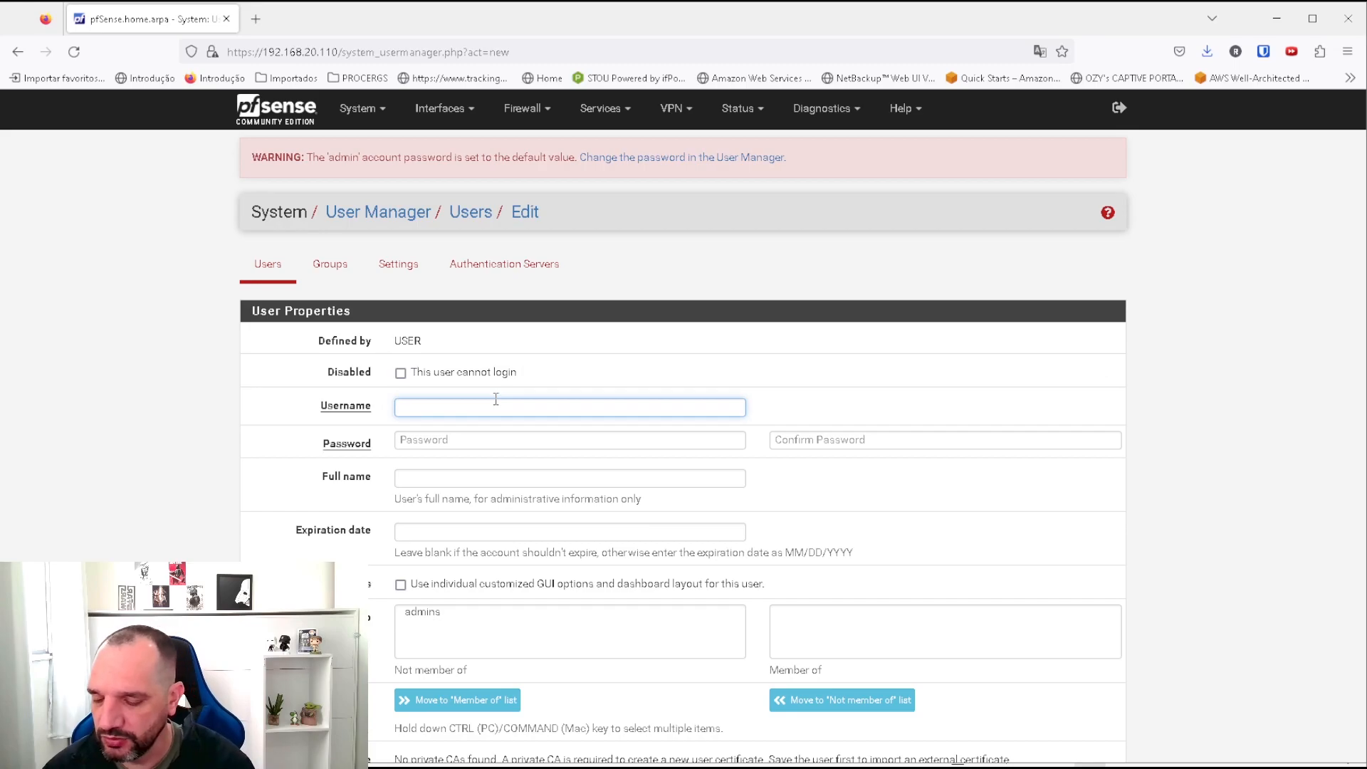
{"action": "type", "text": "pedro"}
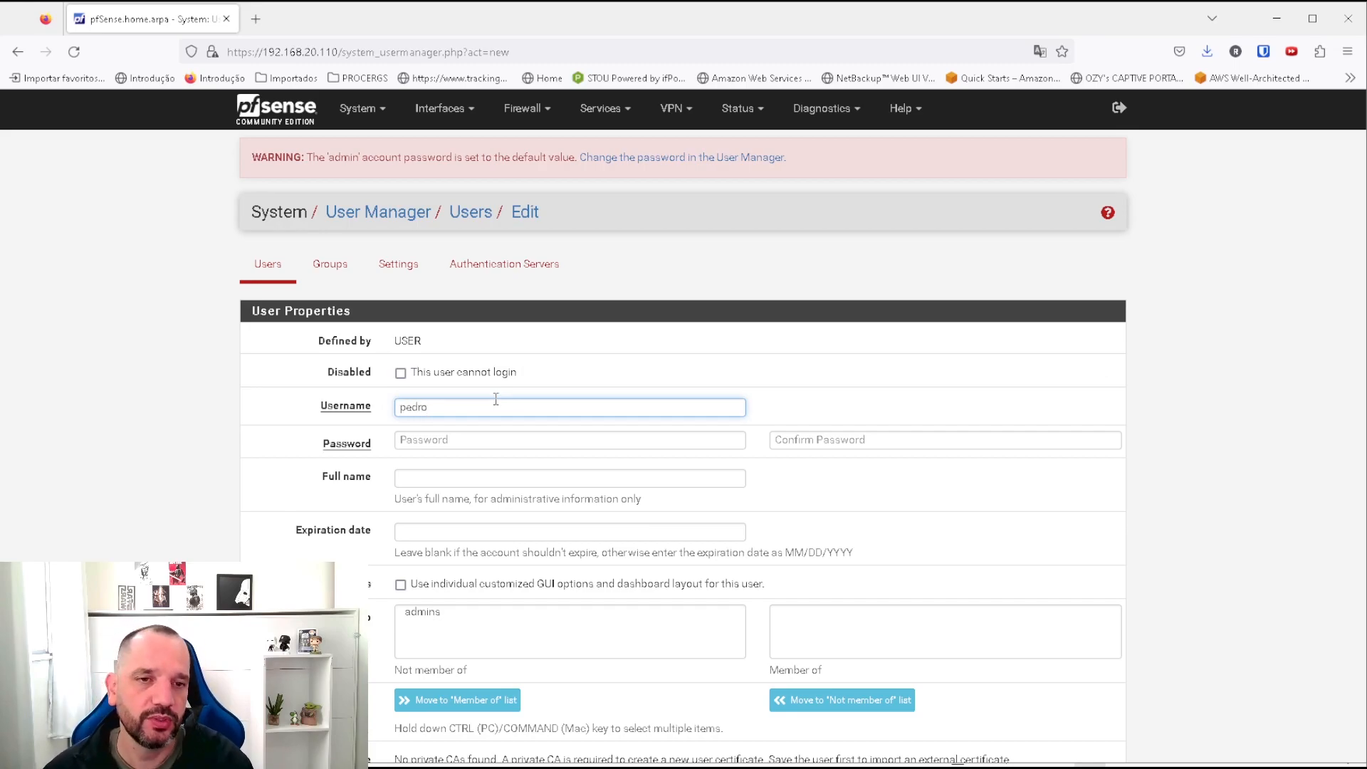
{"action": "key", "text": "Tab"}
{"action": "type", "text": "123"}
{"action": "key", "text": "Tab"}
{"action": "type", "text": "123"}
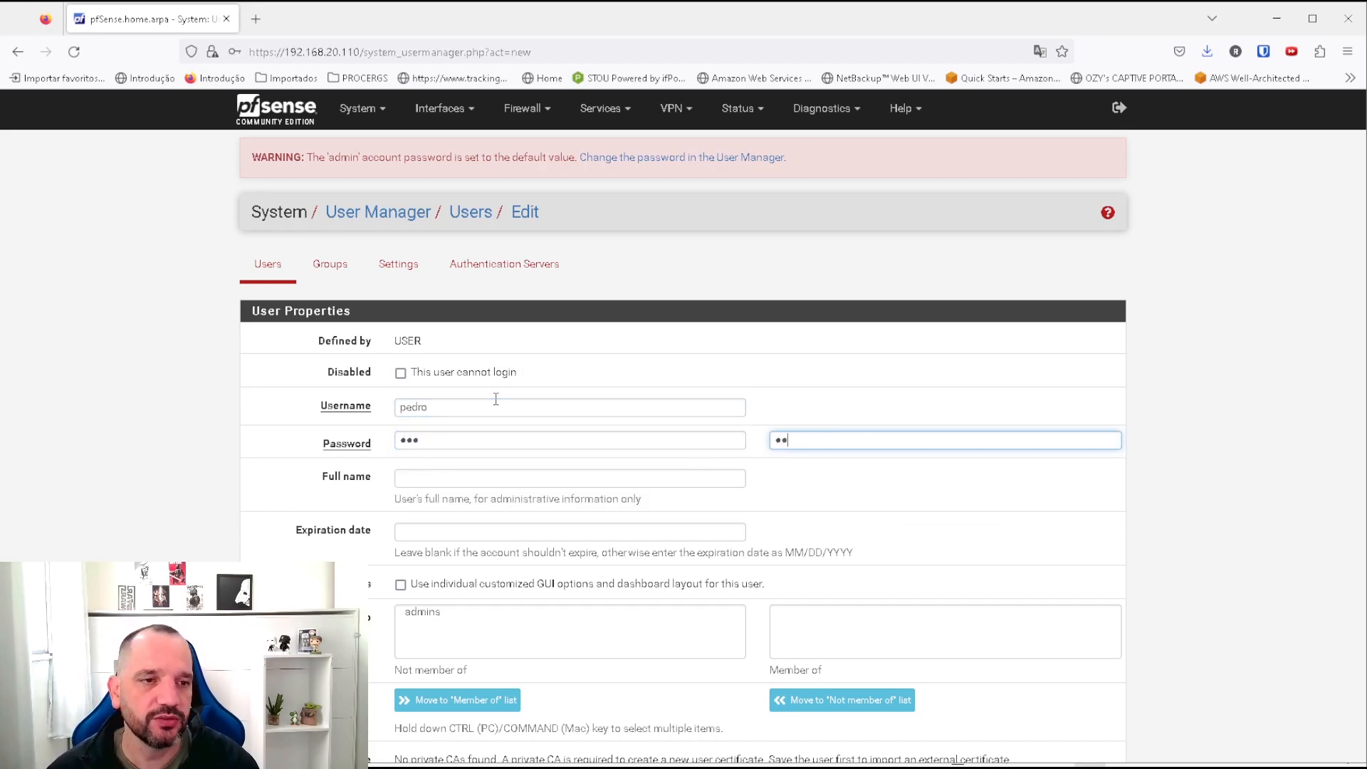
{"action": "scroll", "coordinate": [582, 546], "scroll_direction": "down", "scroll_amount": 4}
{"action": "scroll", "coordinate": [582, 546], "scroll_direction": "down", "scroll_amount": 2}
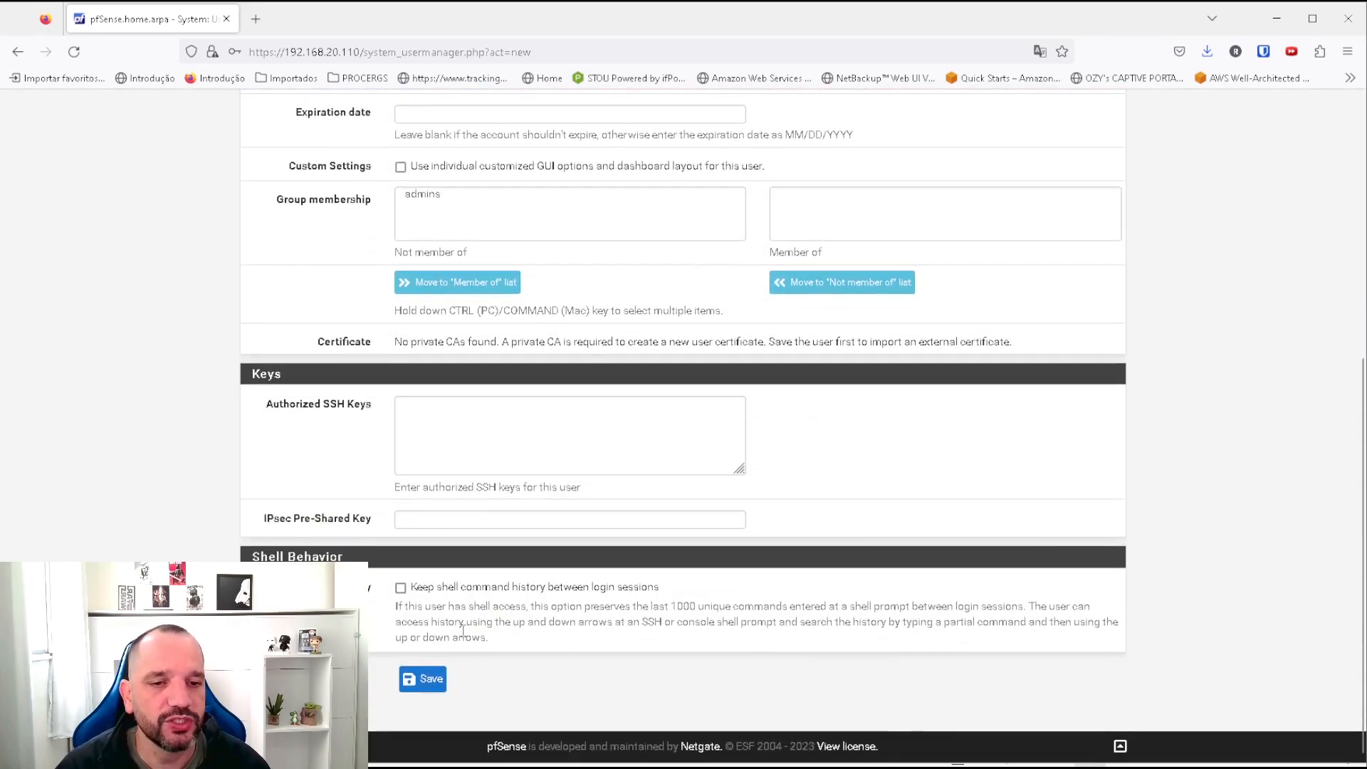
{"action": "left_click", "coordinate": [424, 678]}
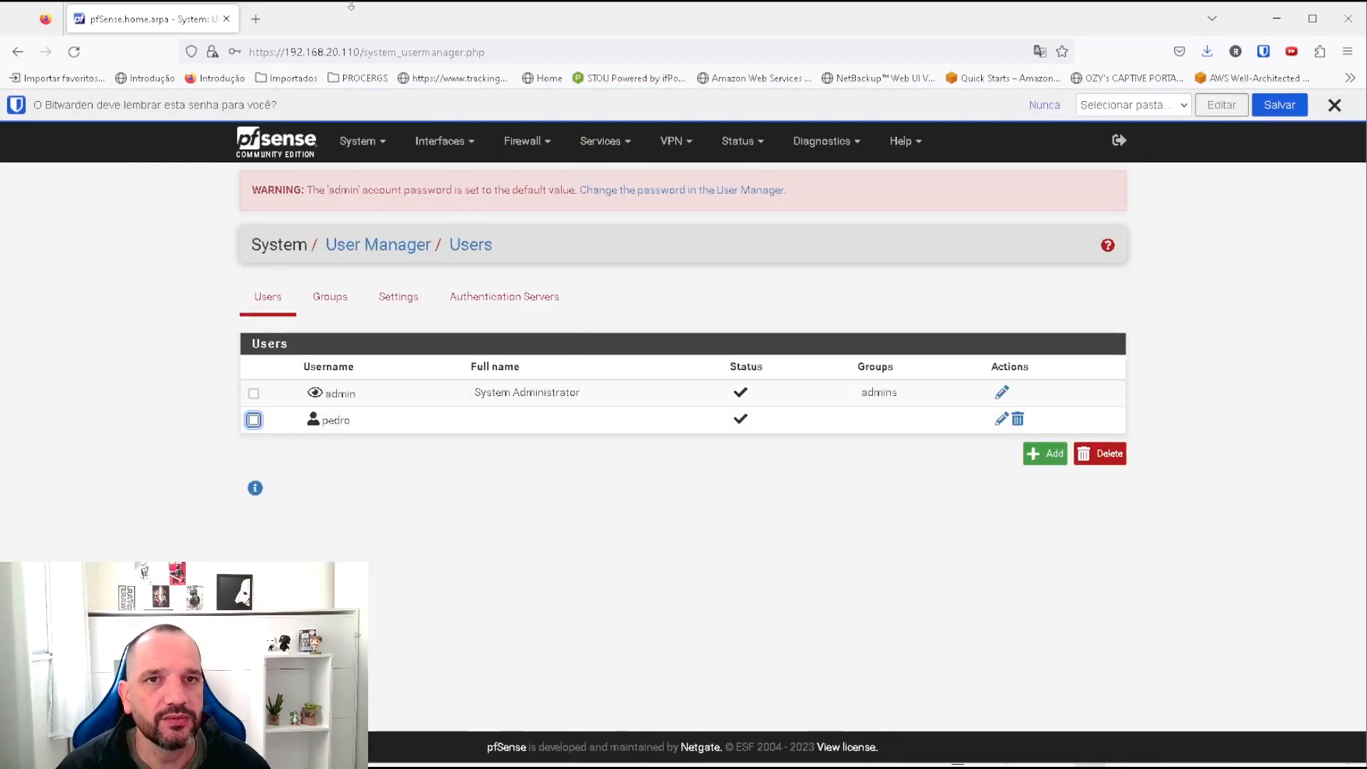
Add the new user to the admins group, save, and return to the VM's login page.
{"action": "left_click", "coordinate": [1000, 419]}
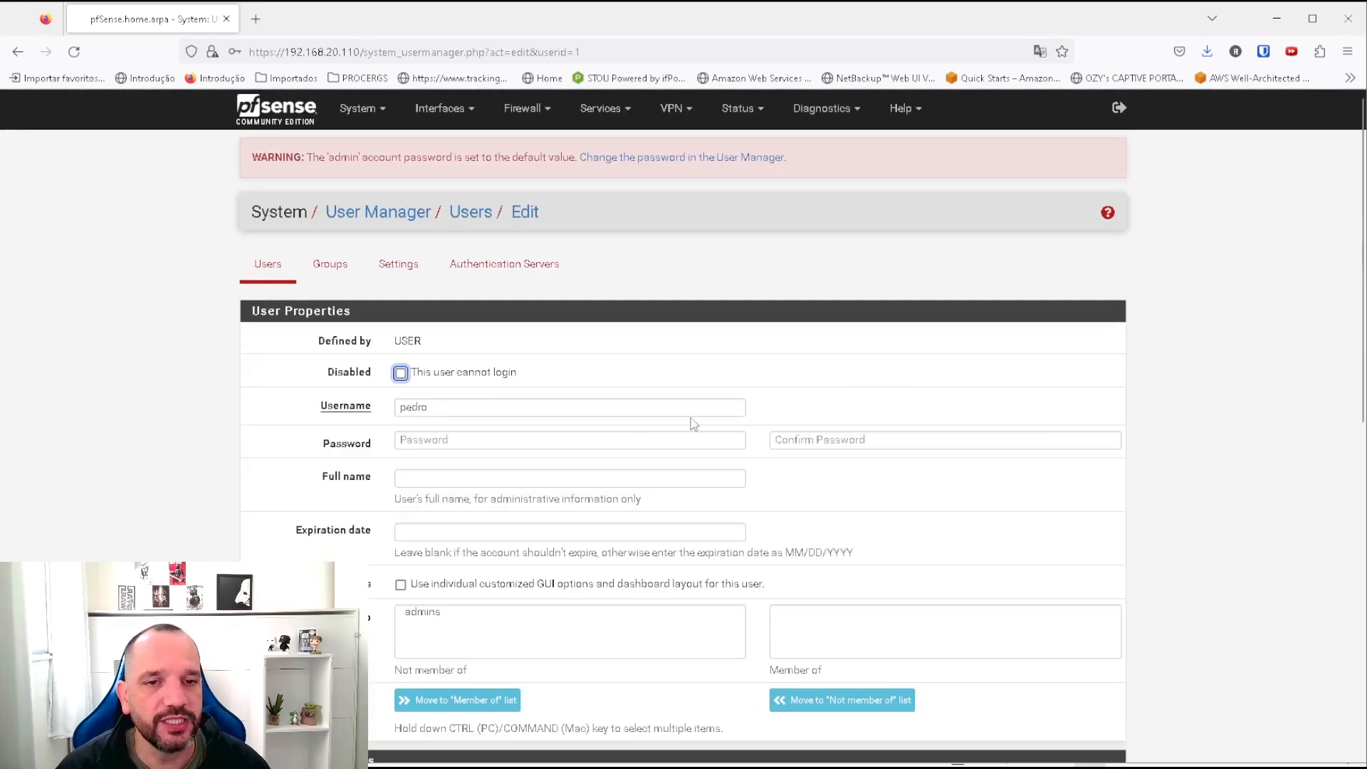
{"action": "left_click", "coordinate": [444, 613]}
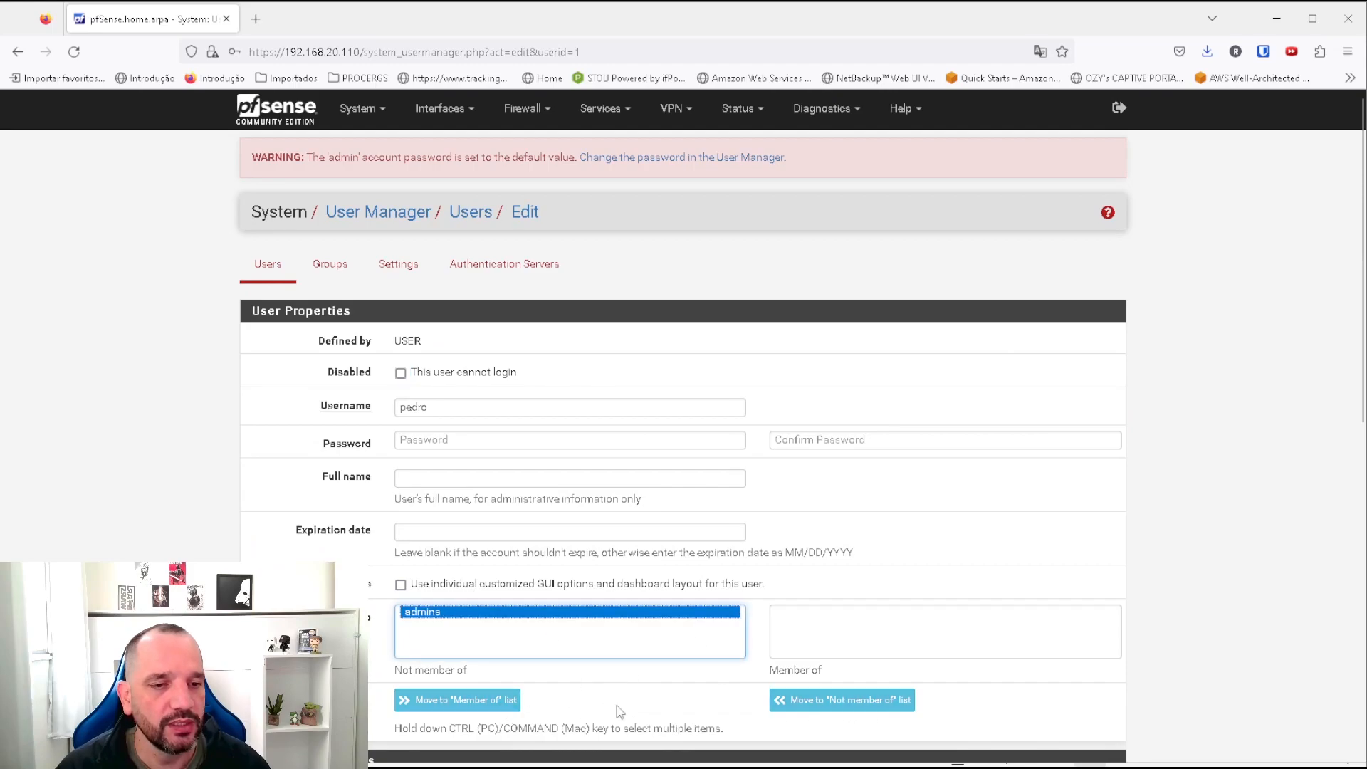
{"action": "left_click", "coordinate": [483, 703]}
{"action": "scroll", "coordinate": [911, 628], "scroll_direction": "down", "scroll_amount": 6}
{"action": "scroll", "coordinate": [397, 690], "scroll_direction": "down", "scroll_amount": 2}
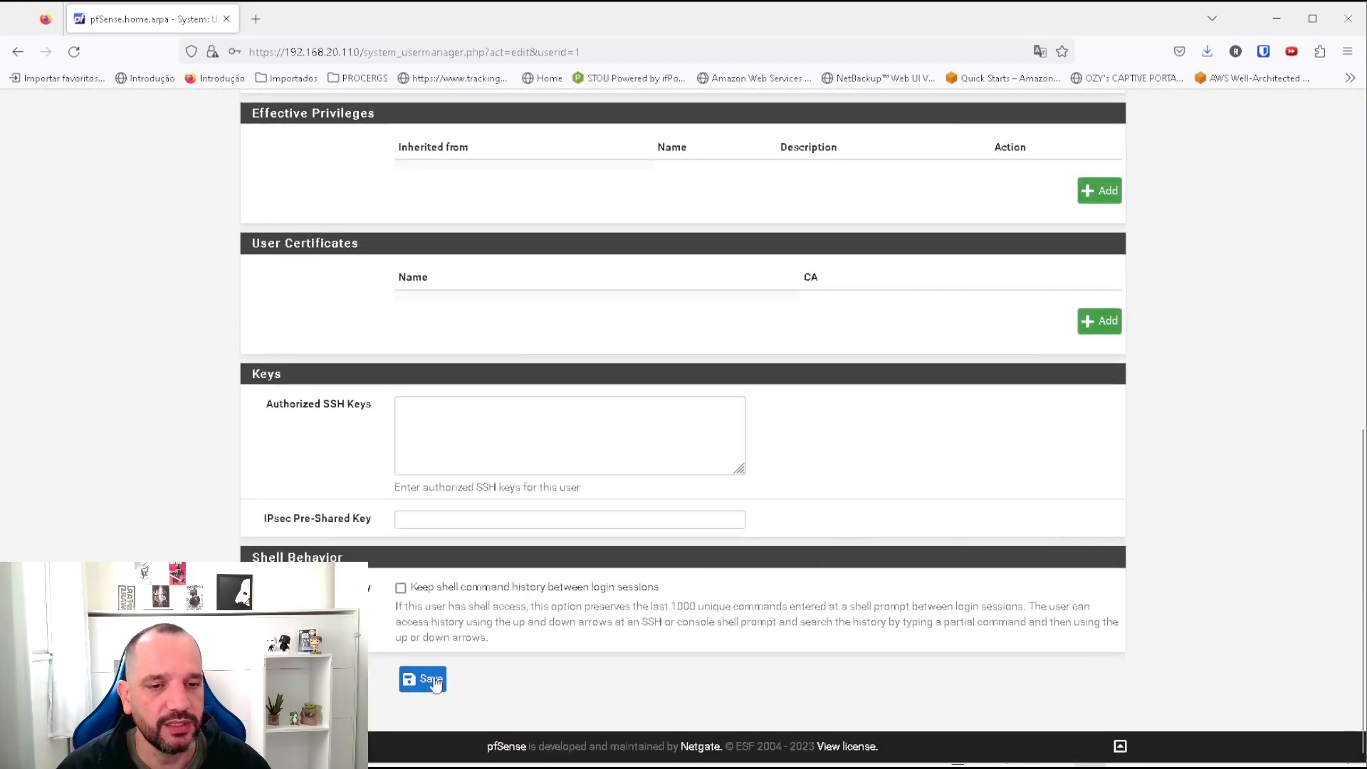
{"action": "left_click", "coordinate": [421, 677]}
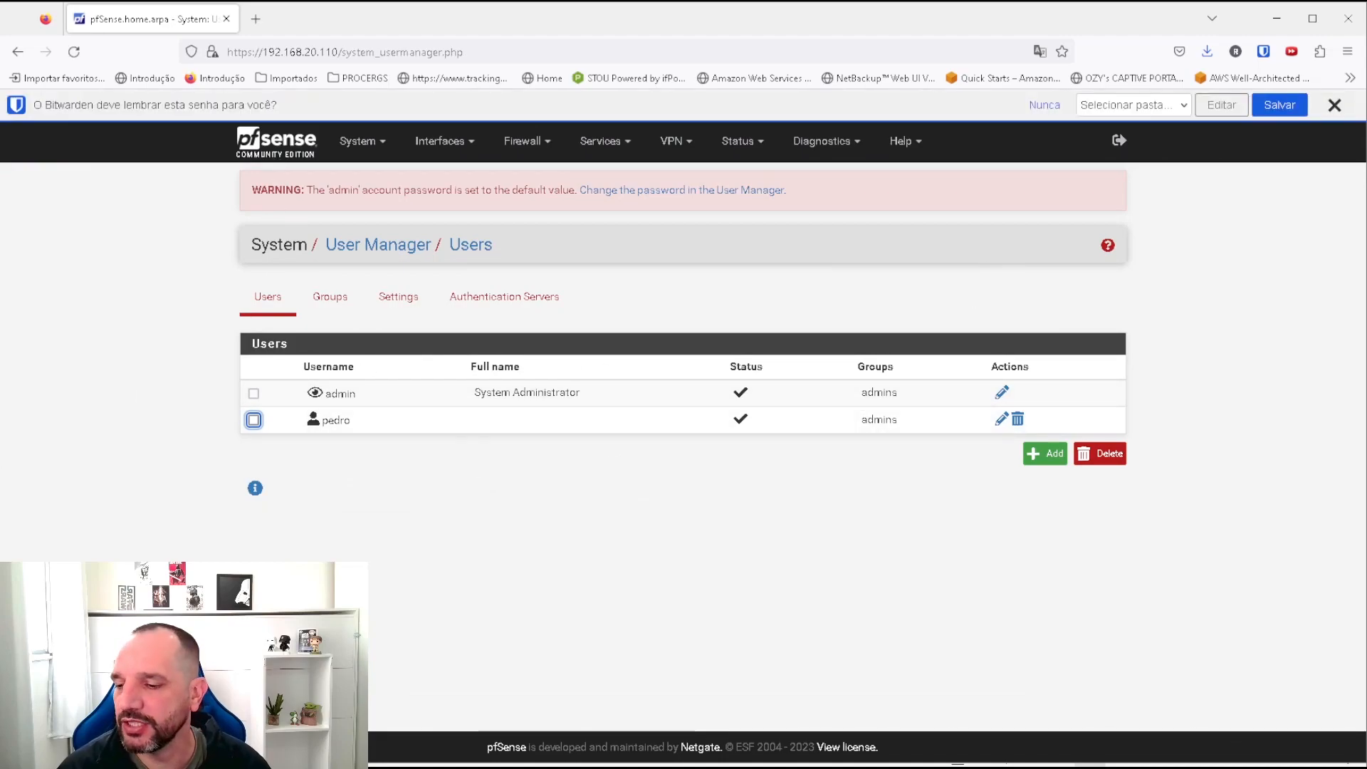
{"action": "key", "text": "alt+Tab"}
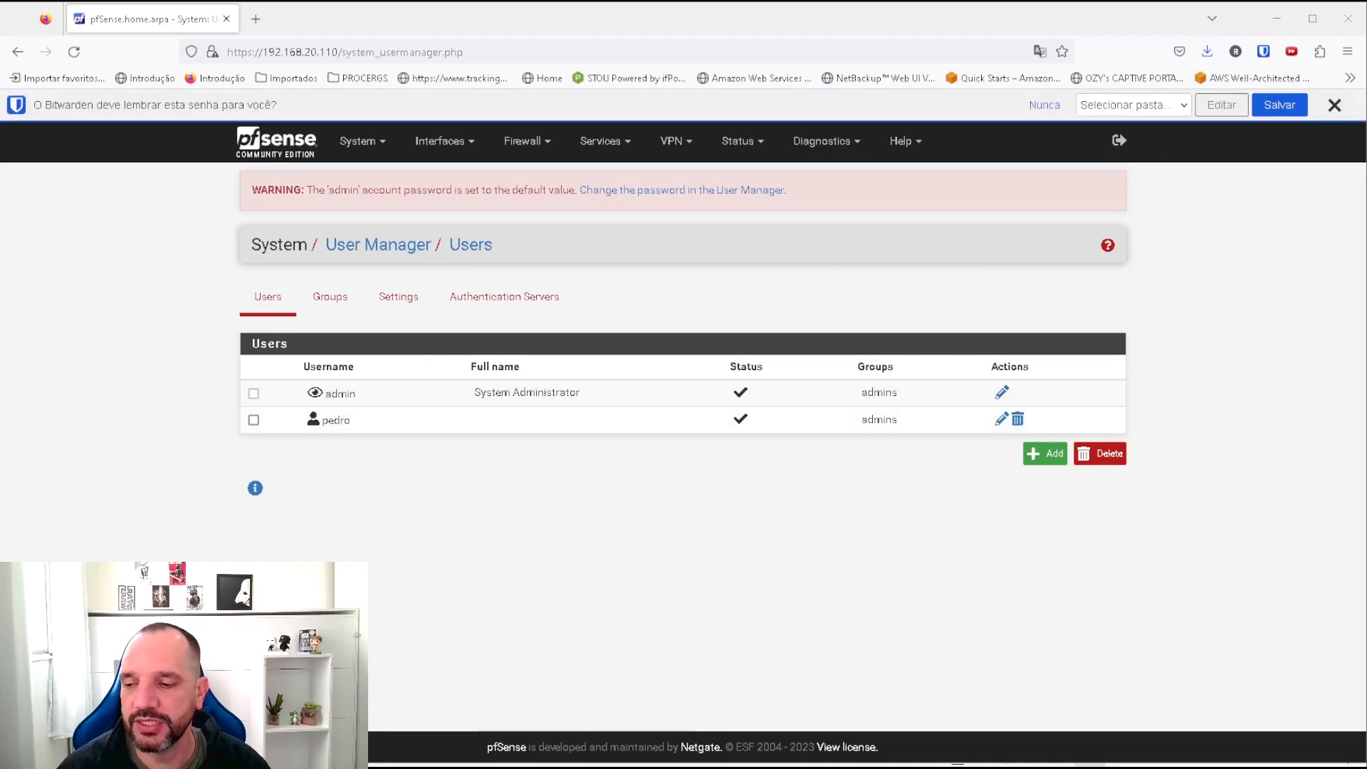
{"action": "key", "text": "alt+Tab"}
{"action": "left_click", "coordinate": [808, 440]}
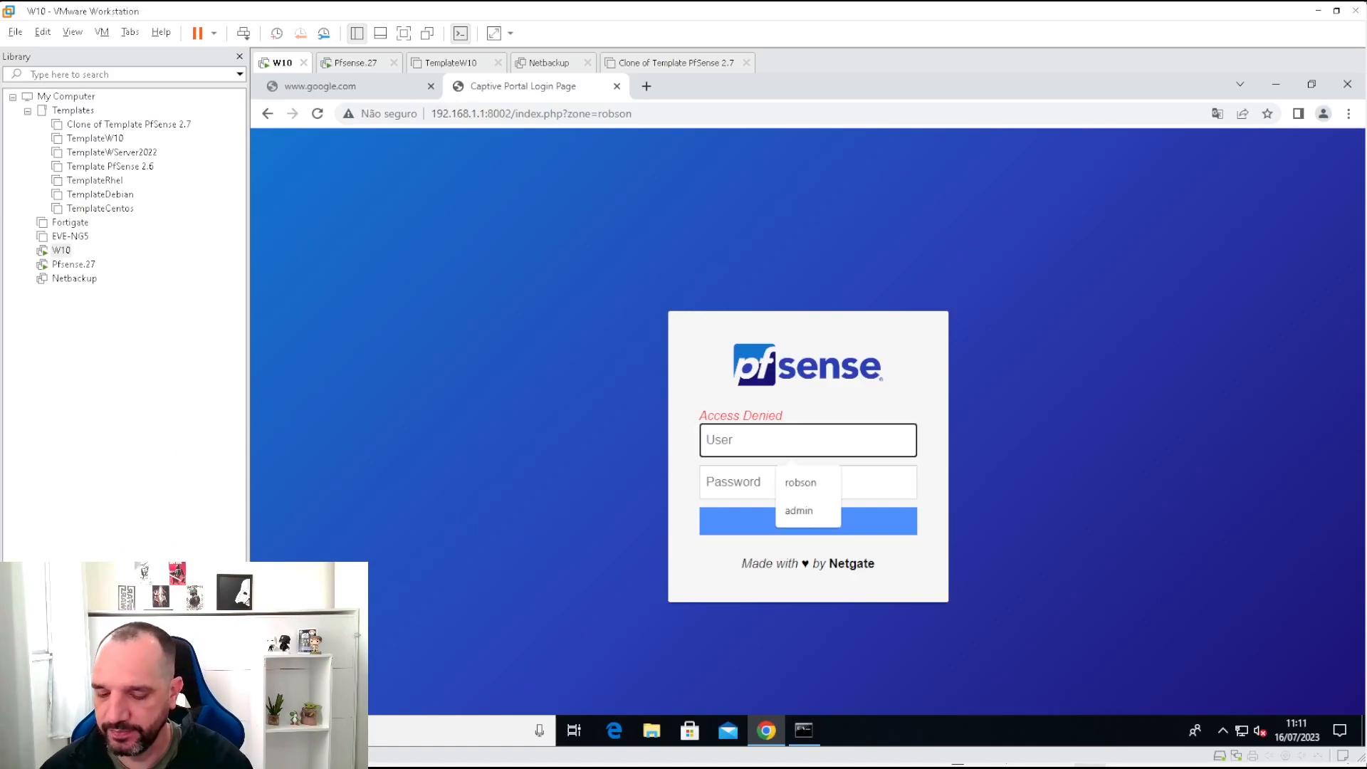
{"action": "type", "text": "pedro"}
{"action": "key", "text": "Tab"}
{"action": "type", "text": "123"}
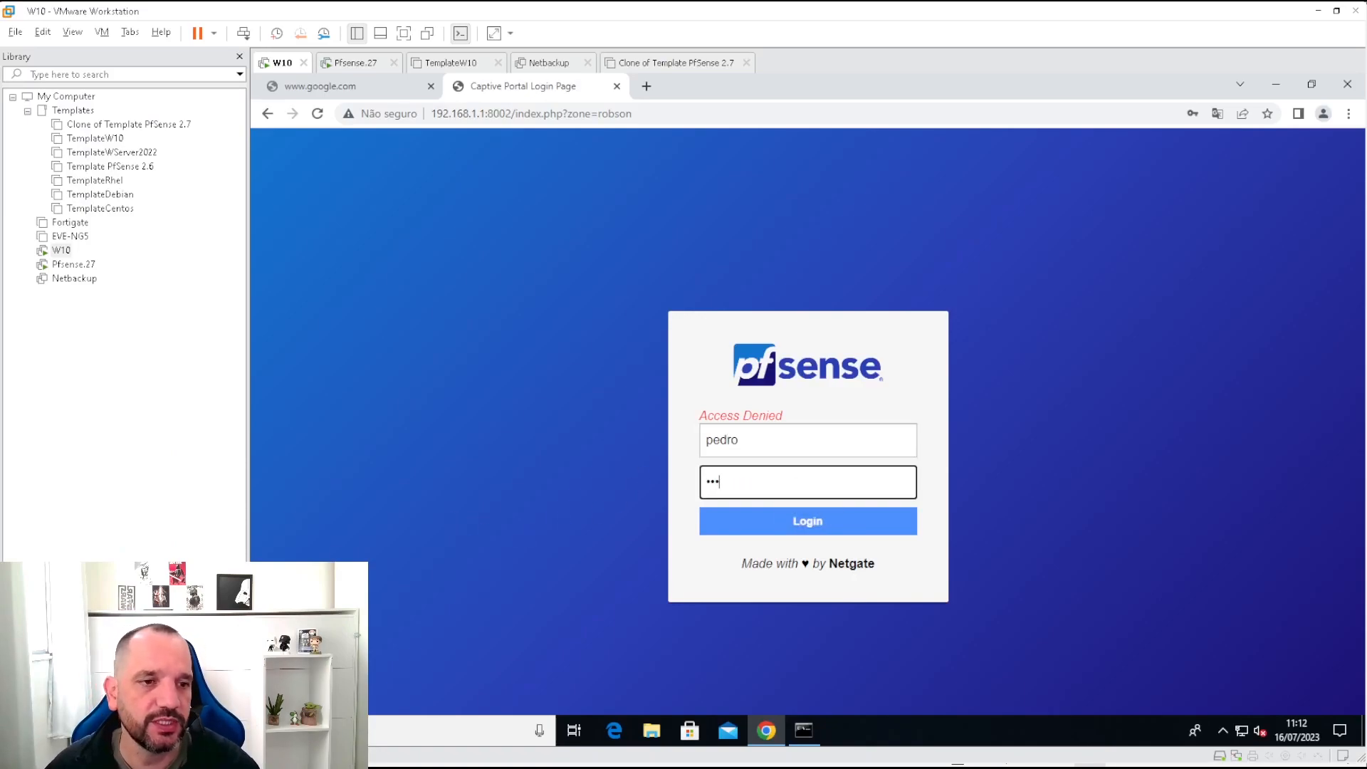
{"action": "left_click", "coordinate": [766, 528]}
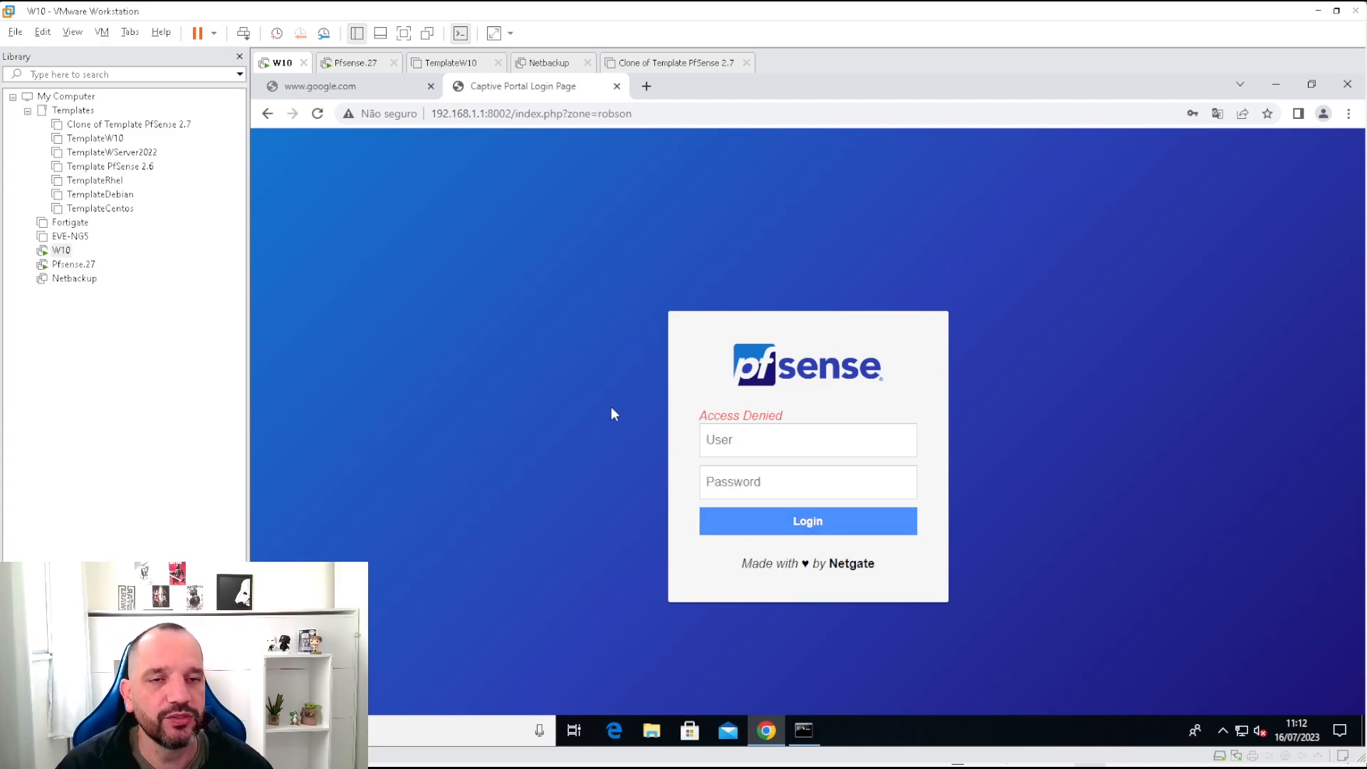
{"action": "left_click", "coordinate": [373, 88]}
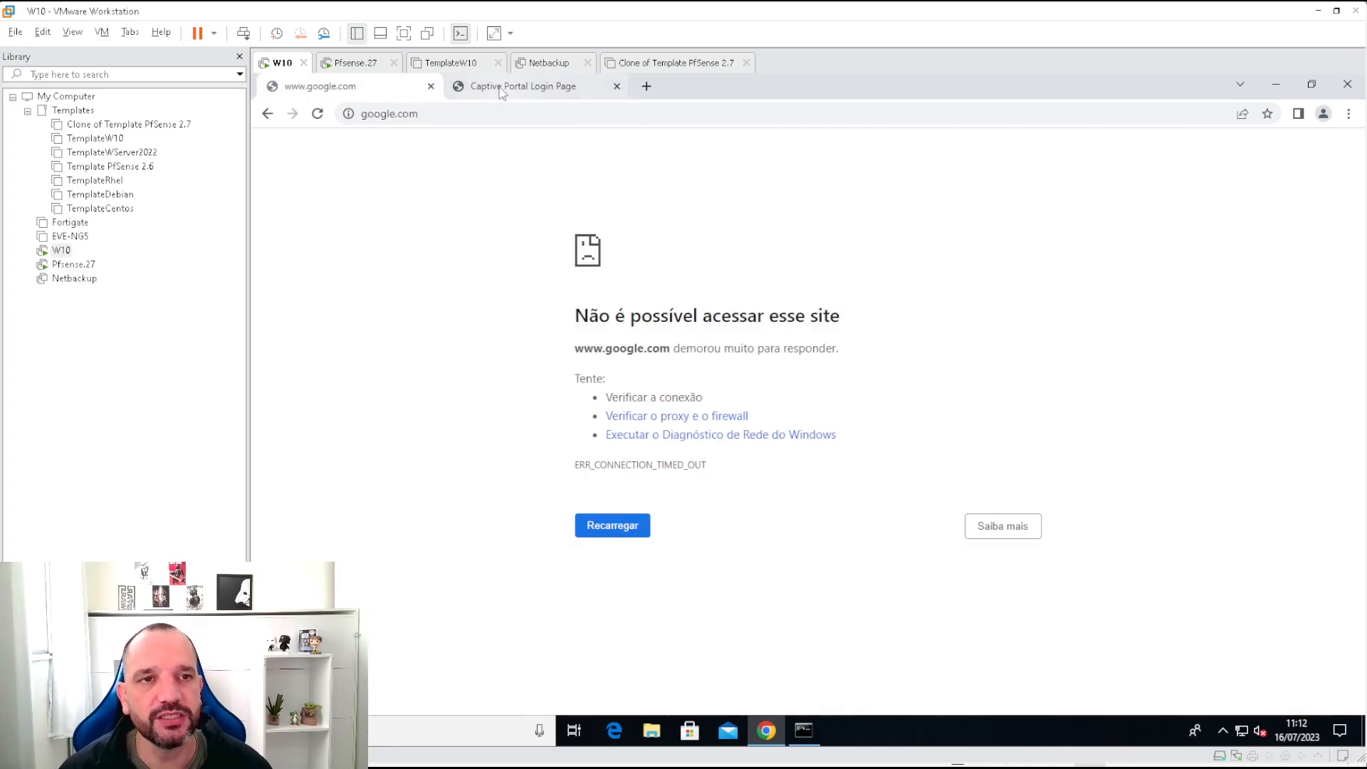
{"action": "left_click", "coordinate": [501, 89]}
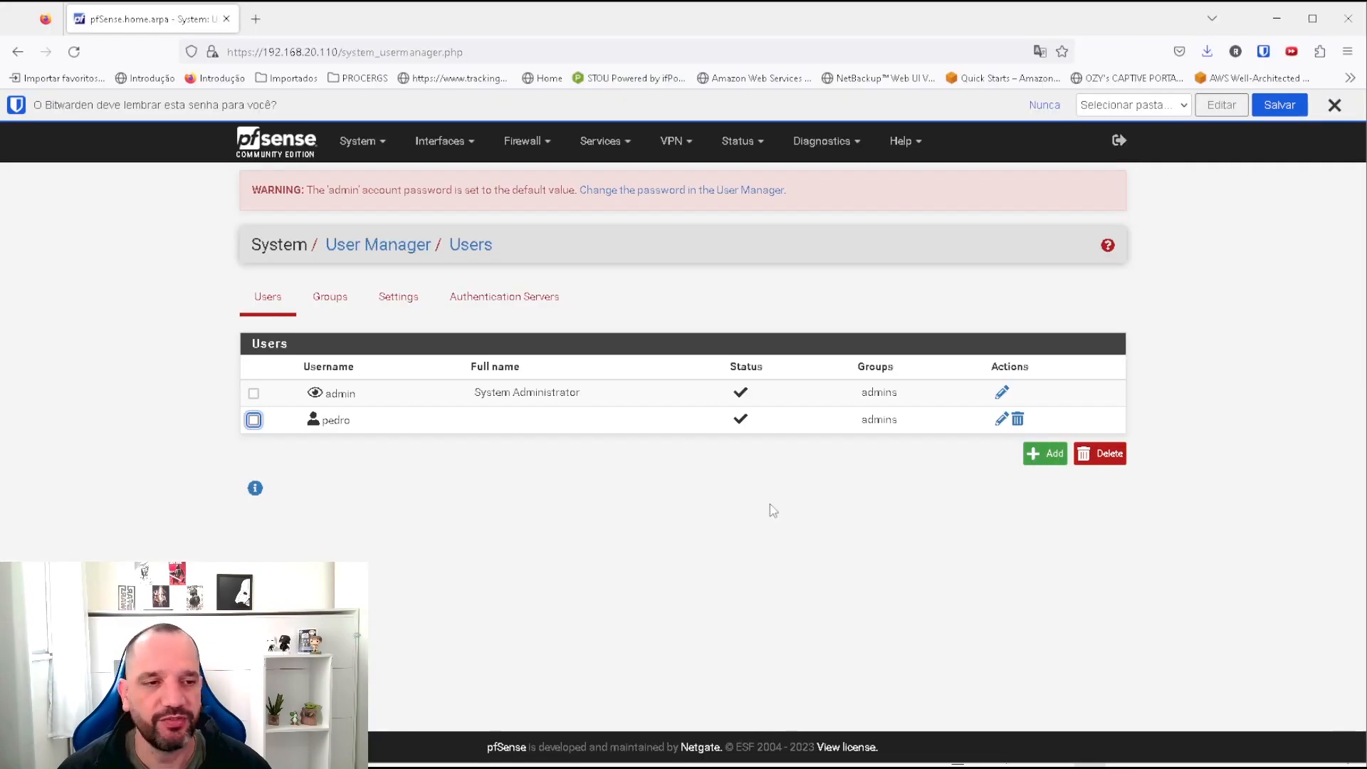
Move admins to the new user's Not member of list.
{"action": "left_click", "coordinate": [1000, 420]}
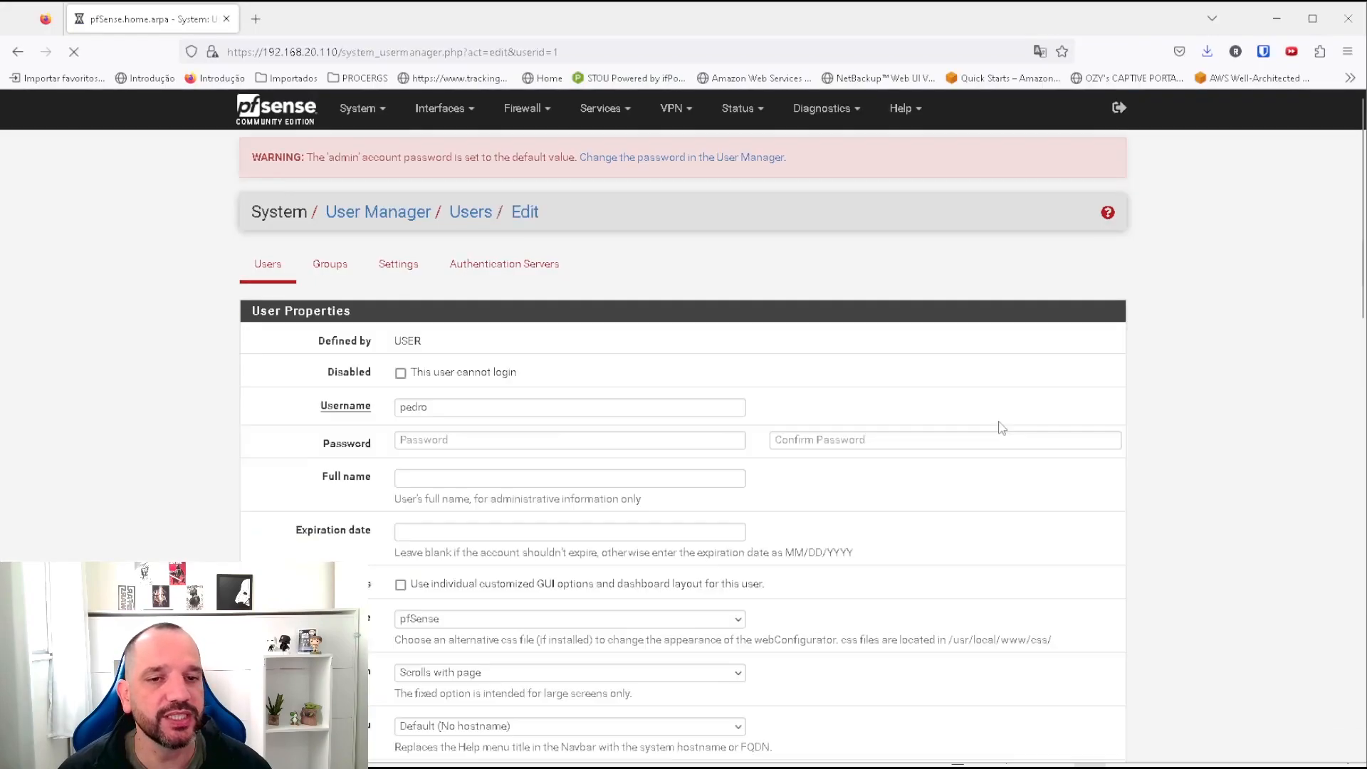
{"action": "scroll", "coordinate": [651, 456], "scroll_direction": "down", "scroll_amount": 4}
{"action": "left_click", "coordinate": [797, 326]}
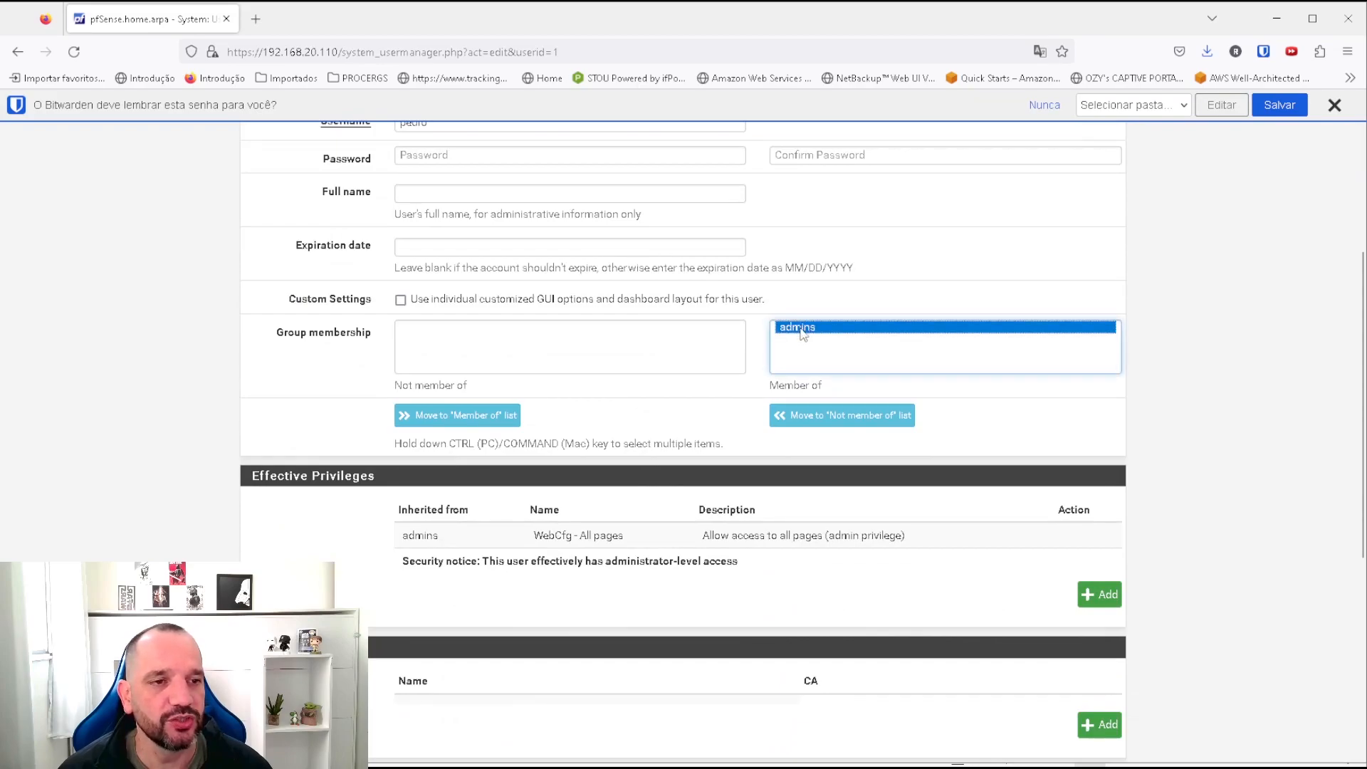
{"action": "left_click", "coordinate": [822, 413]}
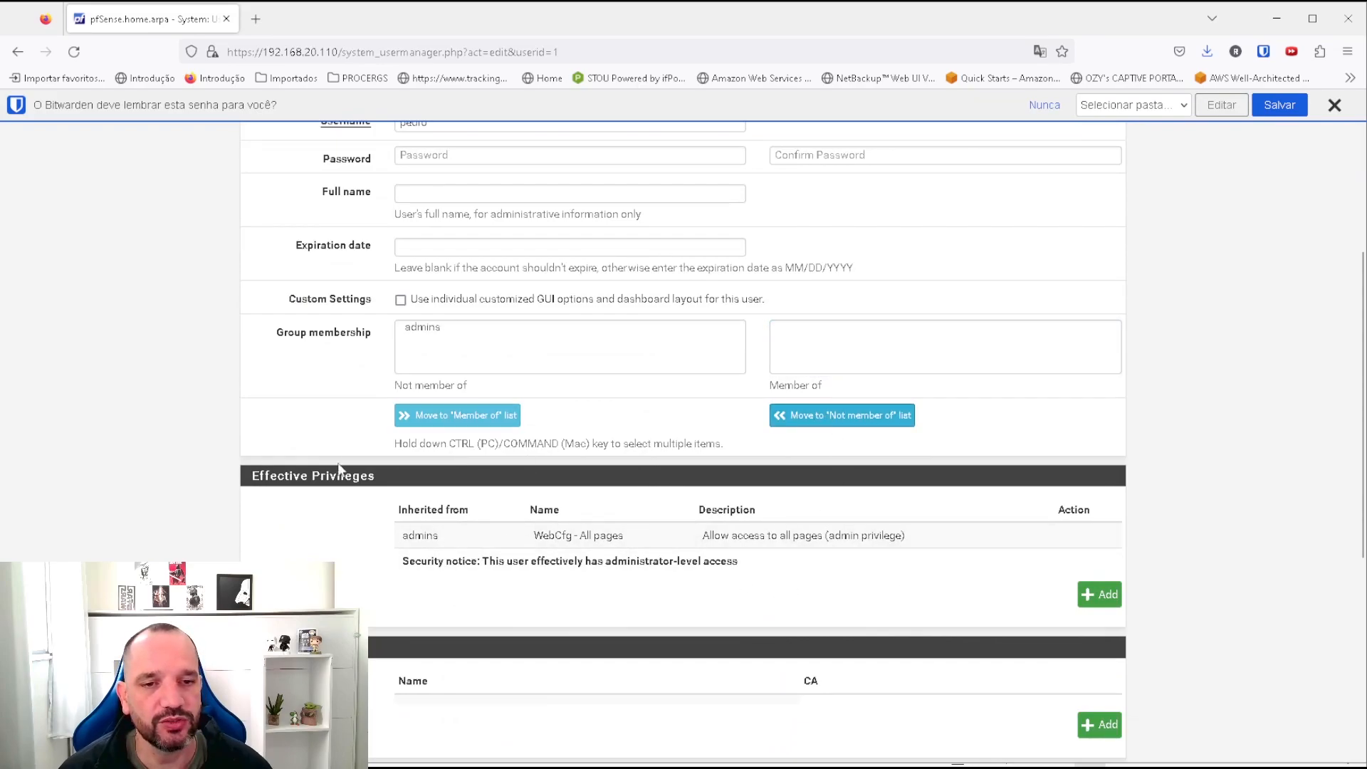
Grant the user the User - Services: Captive Portal login privilege and save.
{"action": "left_click", "coordinate": [1099, 595]}
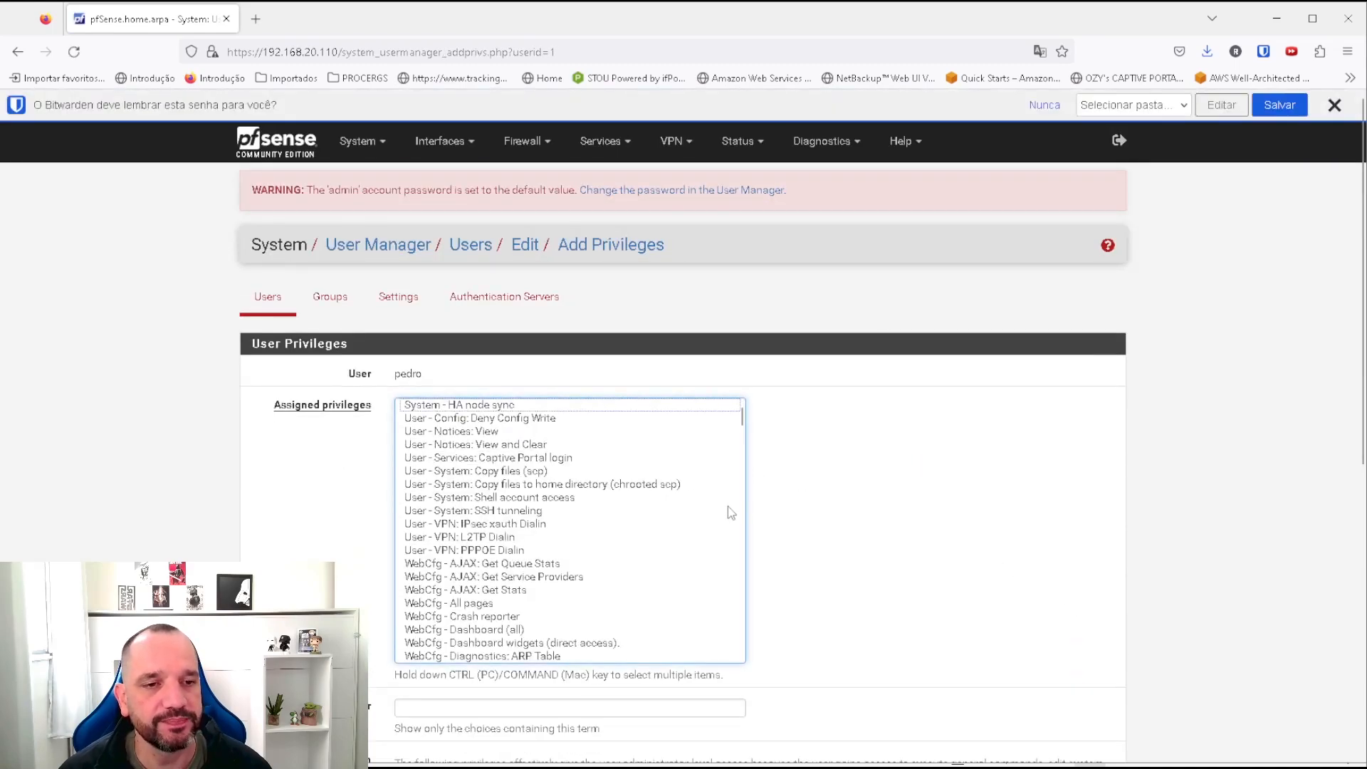
{"action": "left_click", "coordinate": [418, 461]}
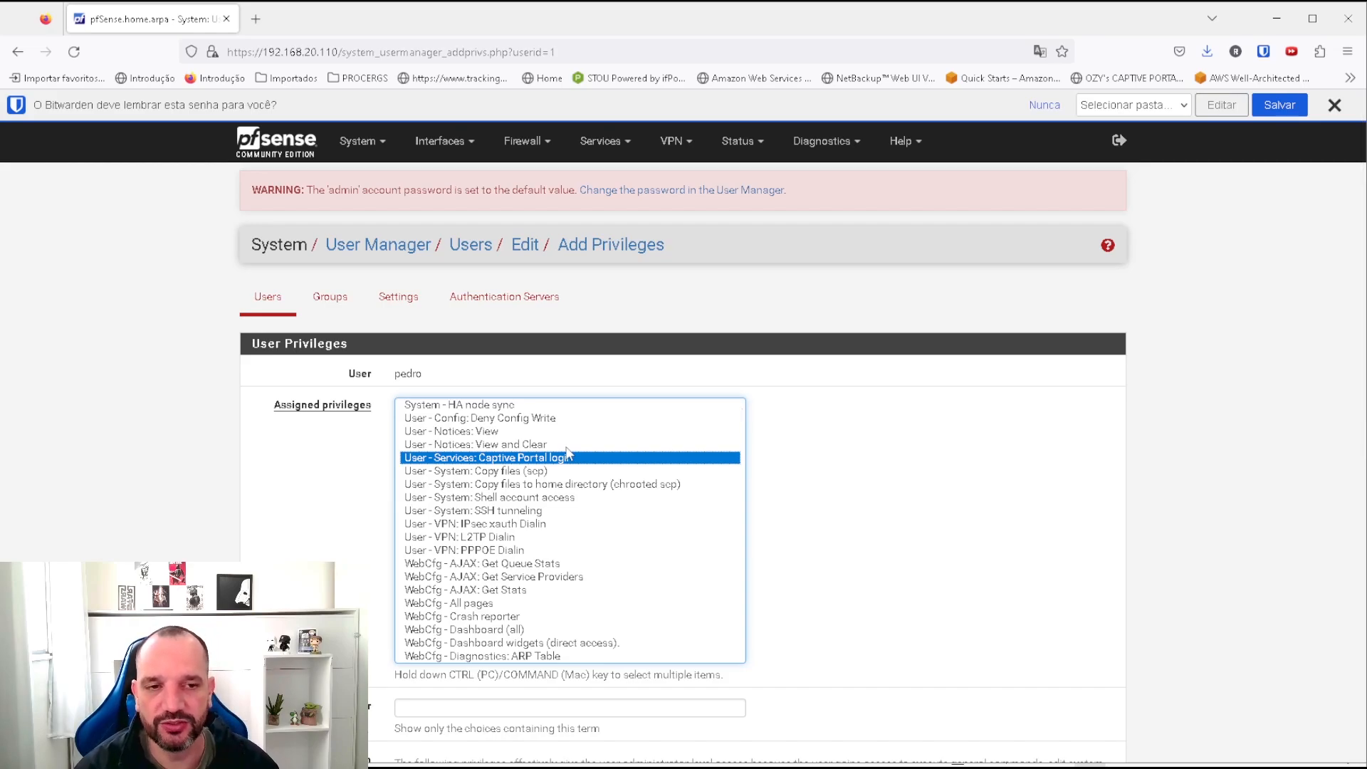
{"action": "scroll", "coordinate": [566, 456], "scroll_direction": "down", "scroll_amount": 20}
{"action": "scroll", "coordinate": [936, 614], "scroll_direction": "down", "scroll_amount": 7}
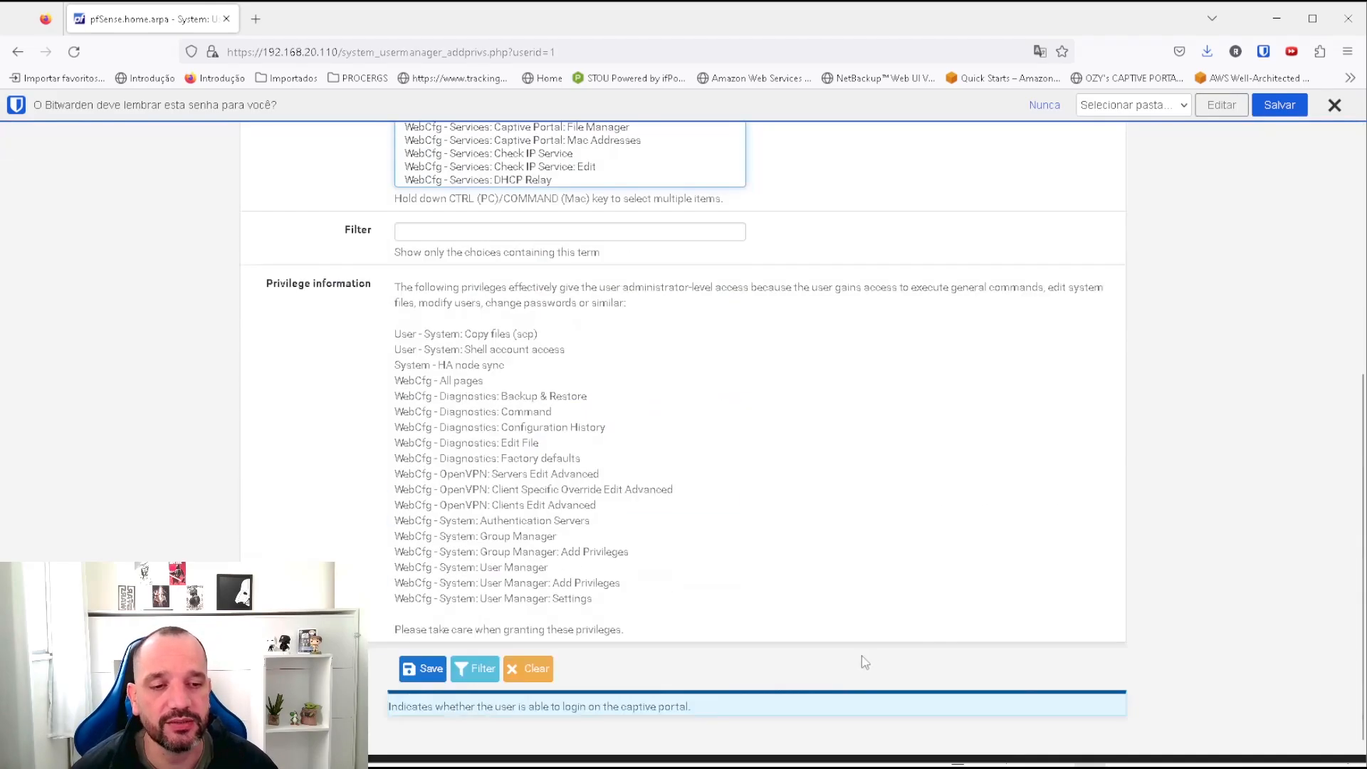
{"action": "left_click", "coordinate": [425, 648]}
{"action": "scroll", "coordinate": [944, 410], "scroll_direction": "down", "scroll_amount": 15}
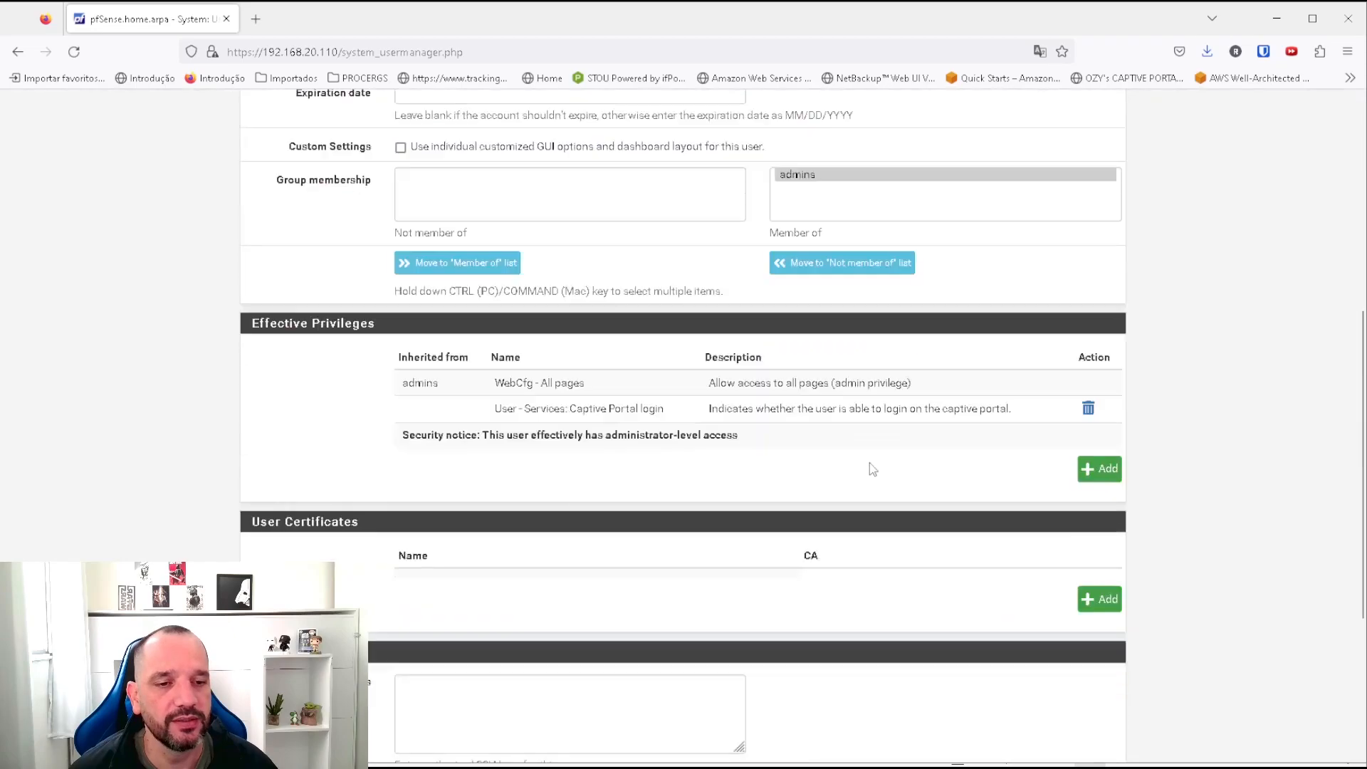
{"action": "left_click", "coordinate": [422, 679]}
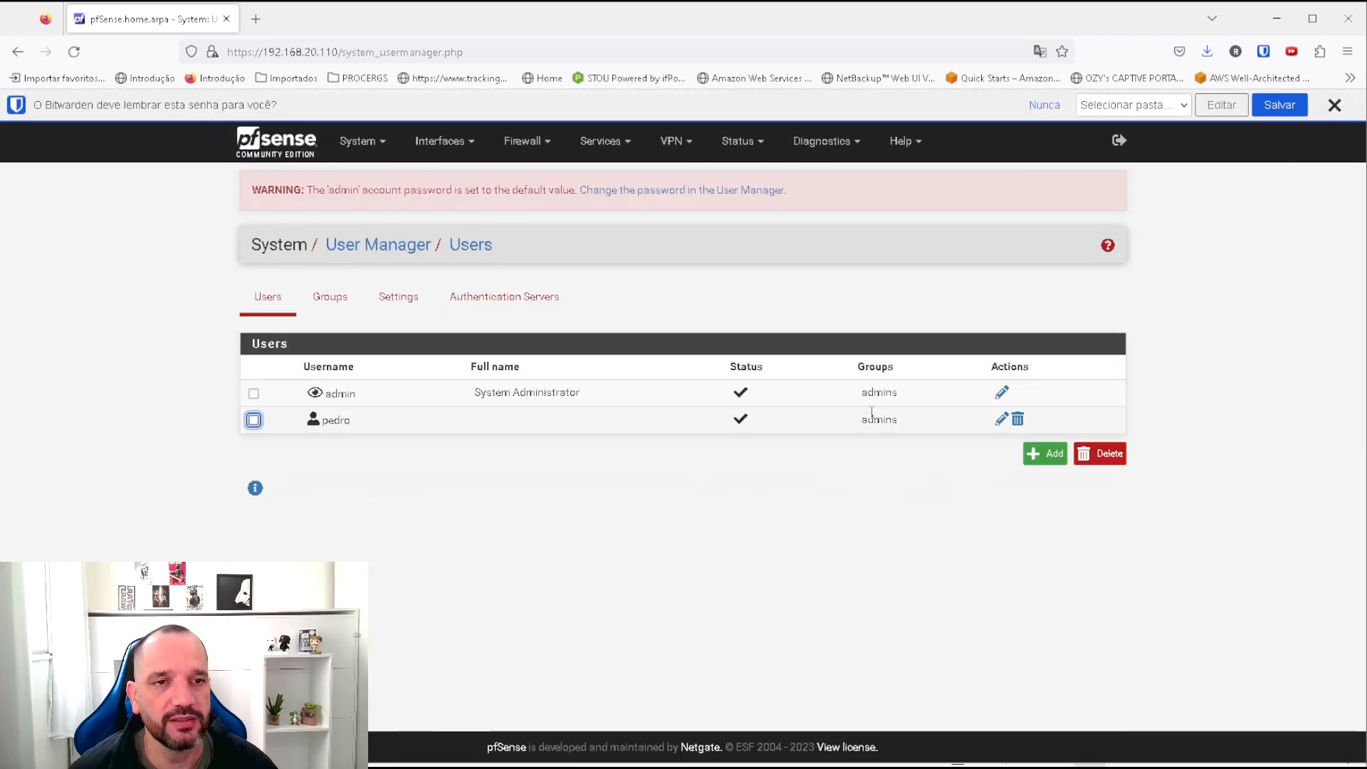
Remove the user's admins group membership again and save.
{"action": "left_click", "coordinate": [1001, 420]}
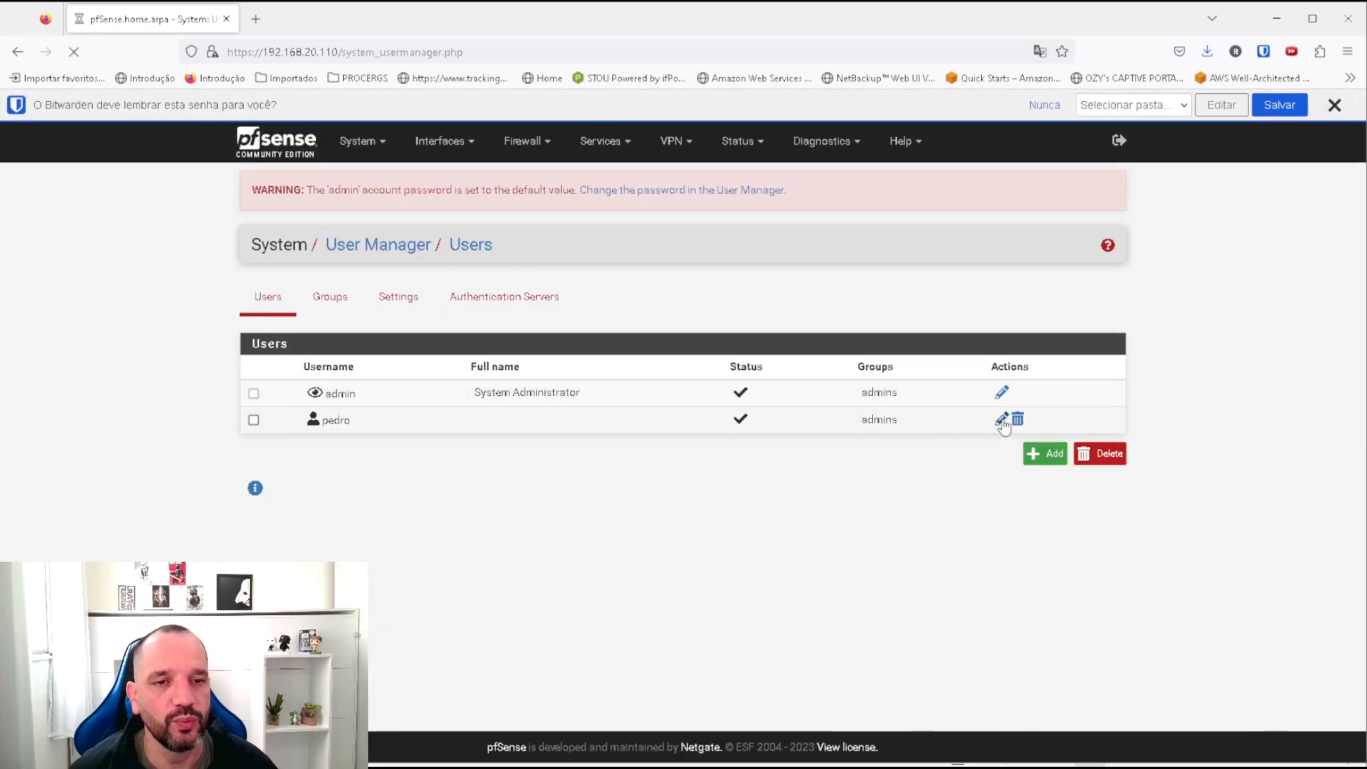
{"action": "scroll", "coordinate": [854, 477], "scroll_direction": "down", "scroll_amount": 5}
{"action": "left_click", "coordinate": [824, 420]}
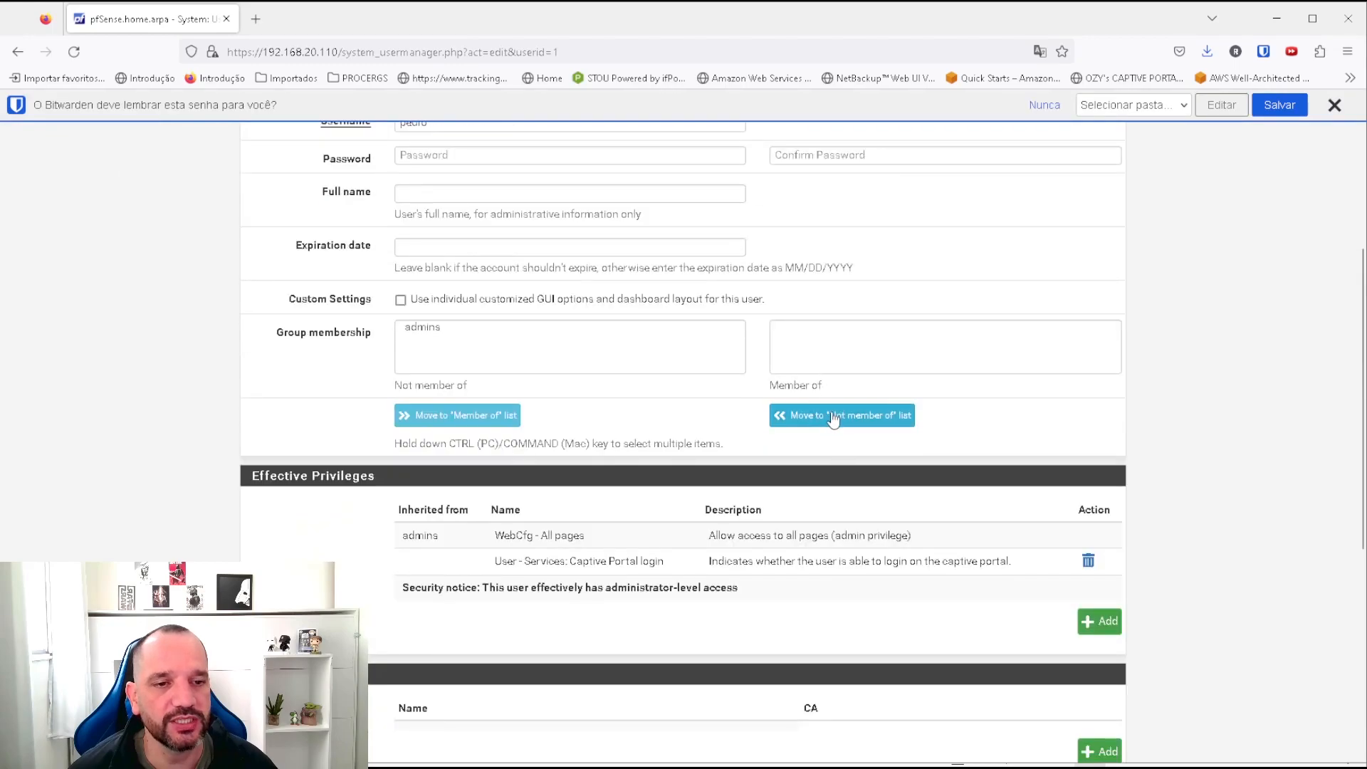
{"action": "scroll", "coordinate": [712, 744], "scroll_direction": "down", "scroll_amount": 6}
{"action": "left_click", "coordinate": [425, 679]}
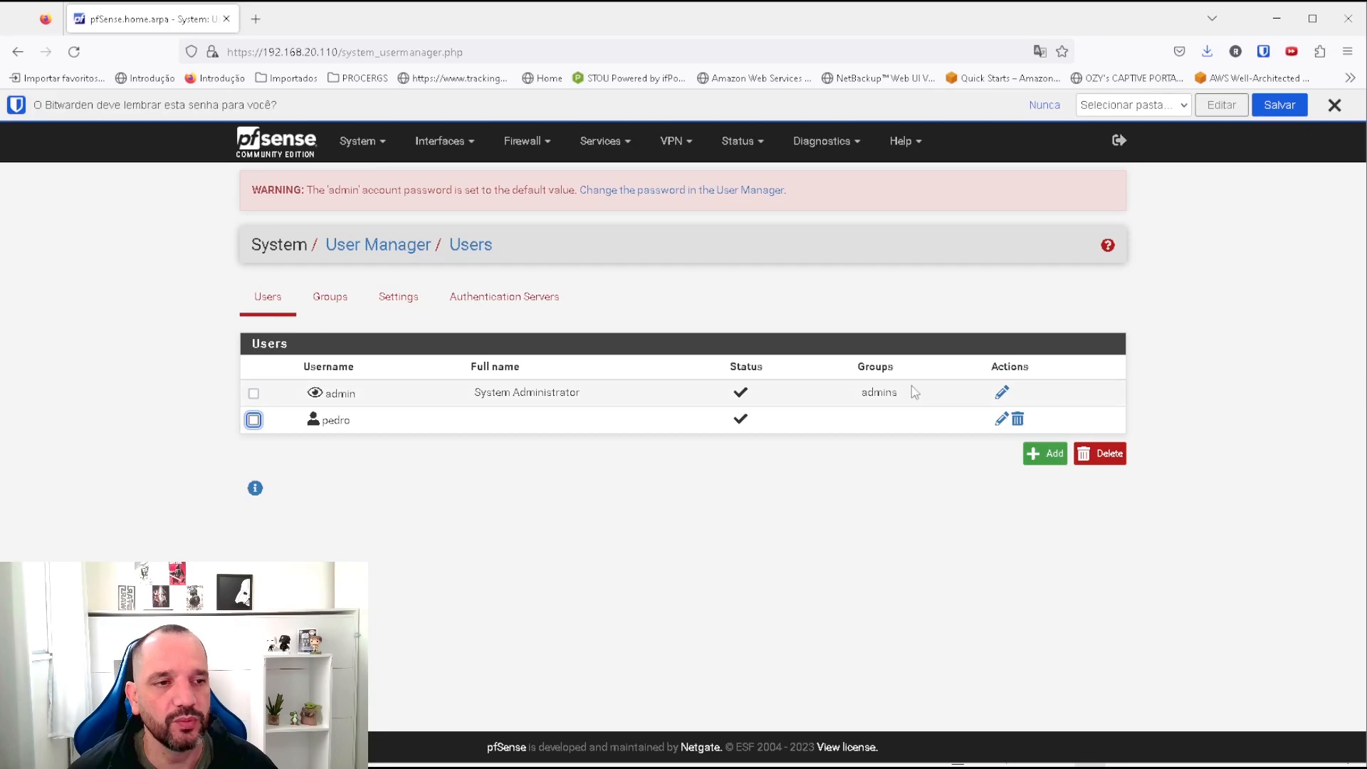
Check the user's effective privileges, then switch back to the VM's portal login.
{"action": "left_click", "coordinate": [1001, 420]}
{"action": "scroll", "coordinate": [736, 557], "scroll_direction": "down", "scroll_amount": 5}
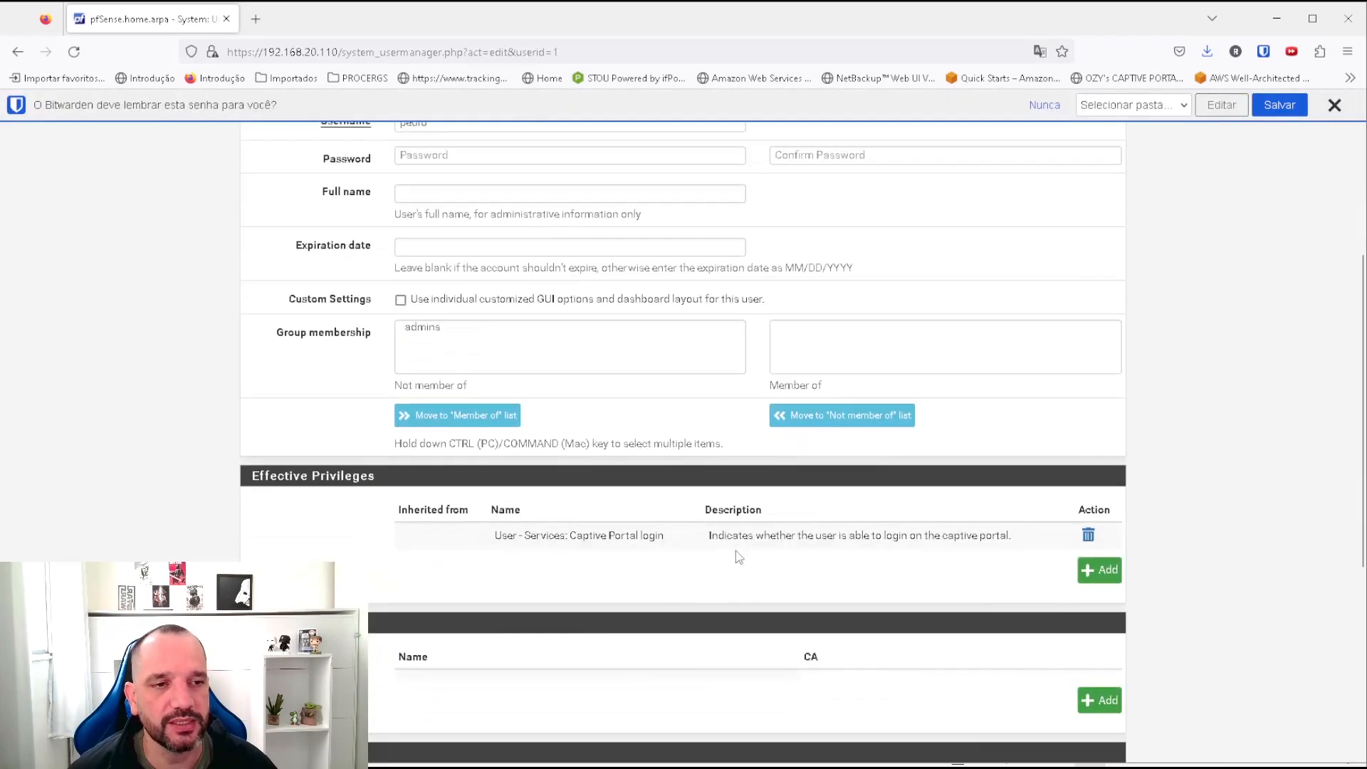
{"action": "scroll", "coordinate": [738, 557], "scroll_direction": "down", "scroll_amount": 1}
{"action": "left_click_drag", "start_coordinate": [492, 456], "coordinate": [828, 456]}
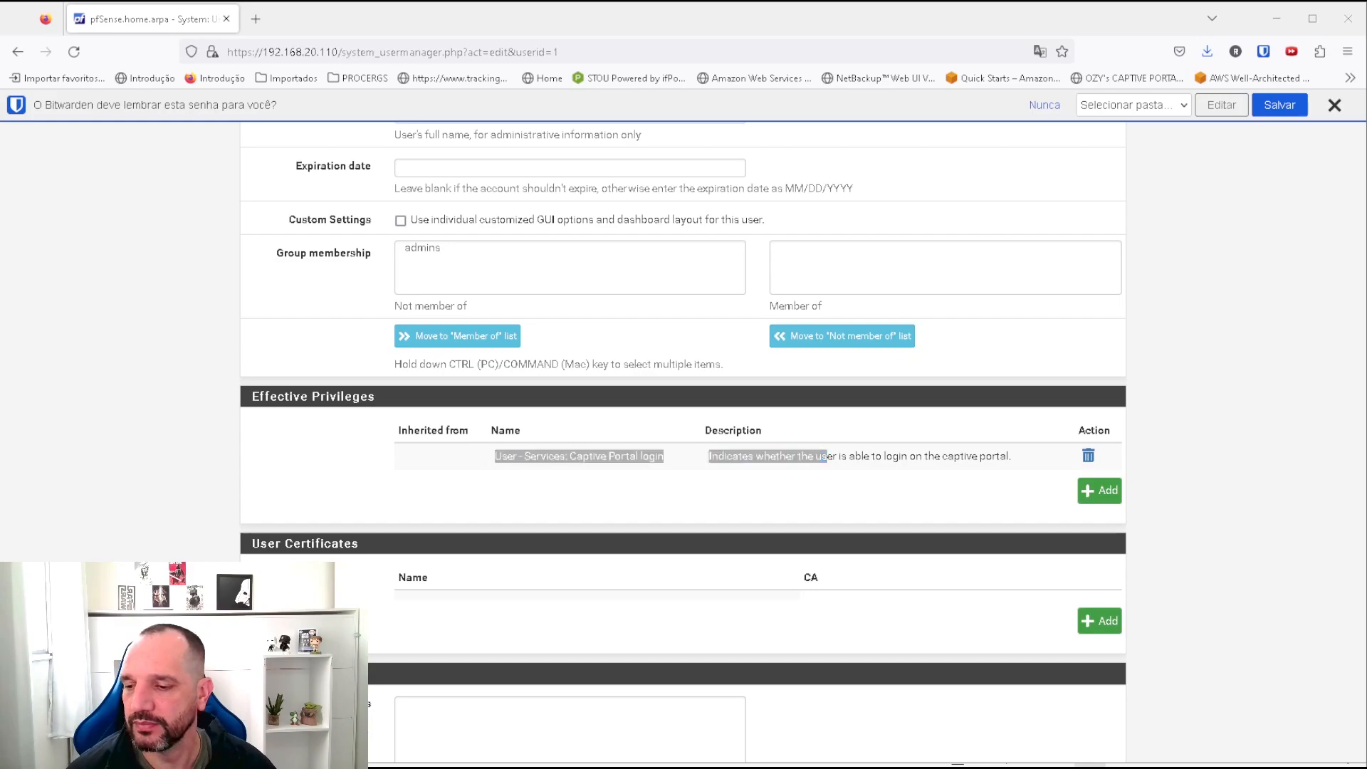
{"action": "key", "text": "alt+Tab"}
Enter the test user's name and password in the captive portal login form and submit.
{"action": "left_click", "coordinate": [808, 440]}
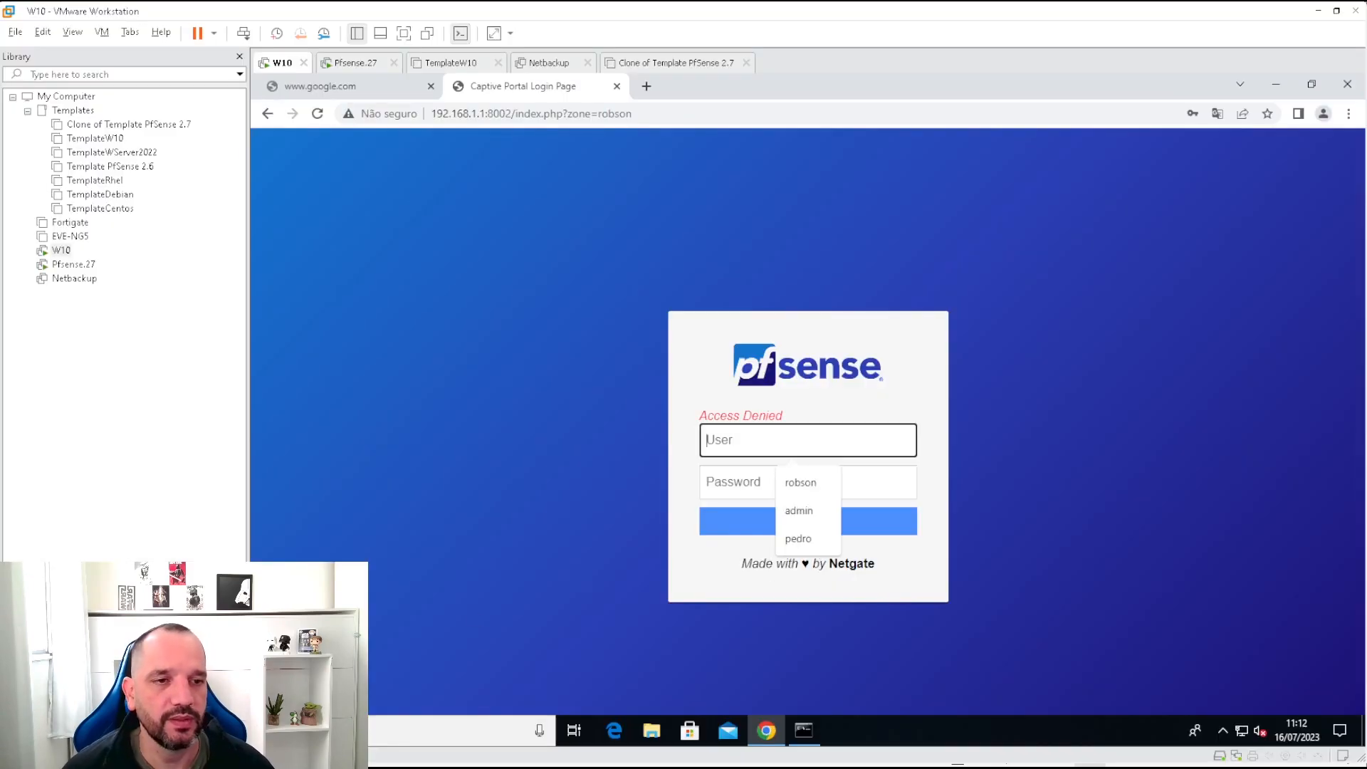
{"action": "type", "text": "pedro"}
{"action": "key", "text": "Tab"}
{"action": "type", "text": "•••"}
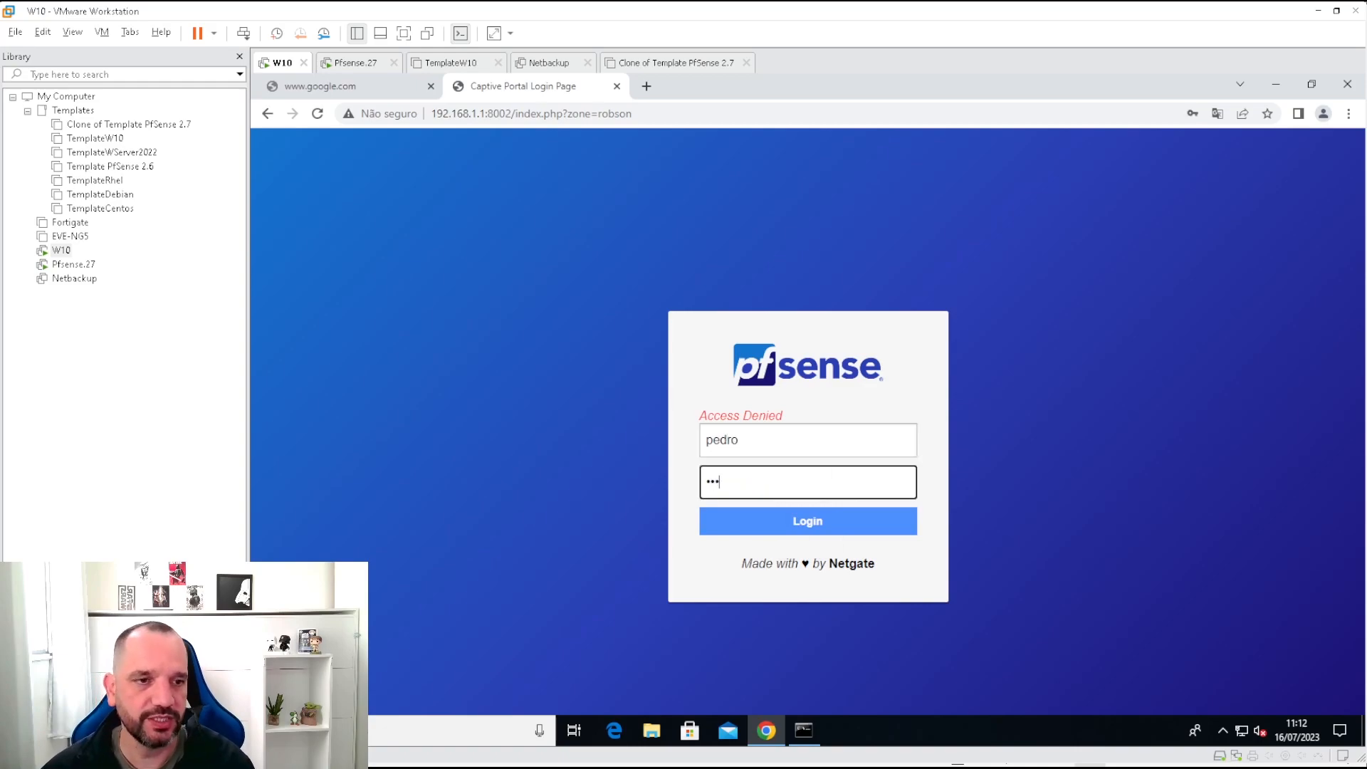
{"action": "key", "text": "Return"}
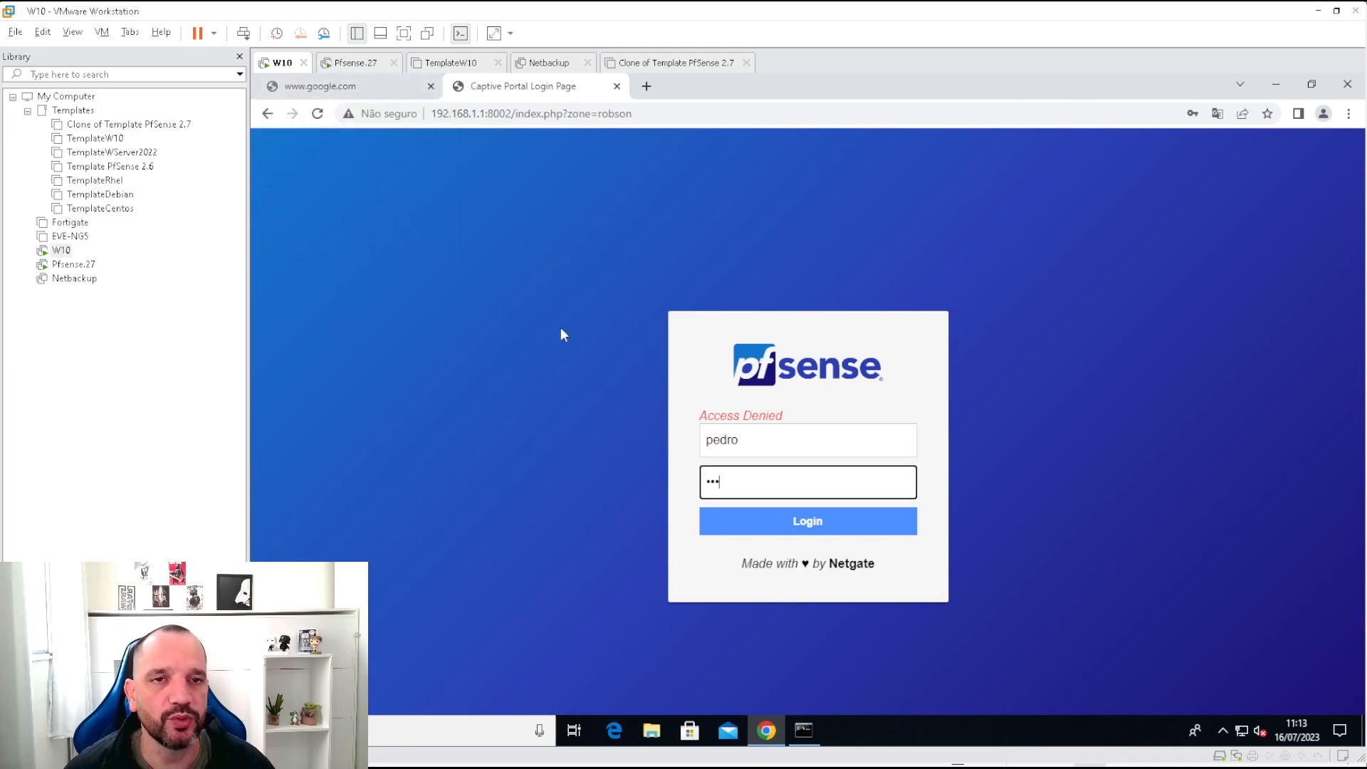
Log in to the portal, decline saving the password, and reload the google.com tab.
{"action": "mouse_move", "coordinate": [289, 94]}
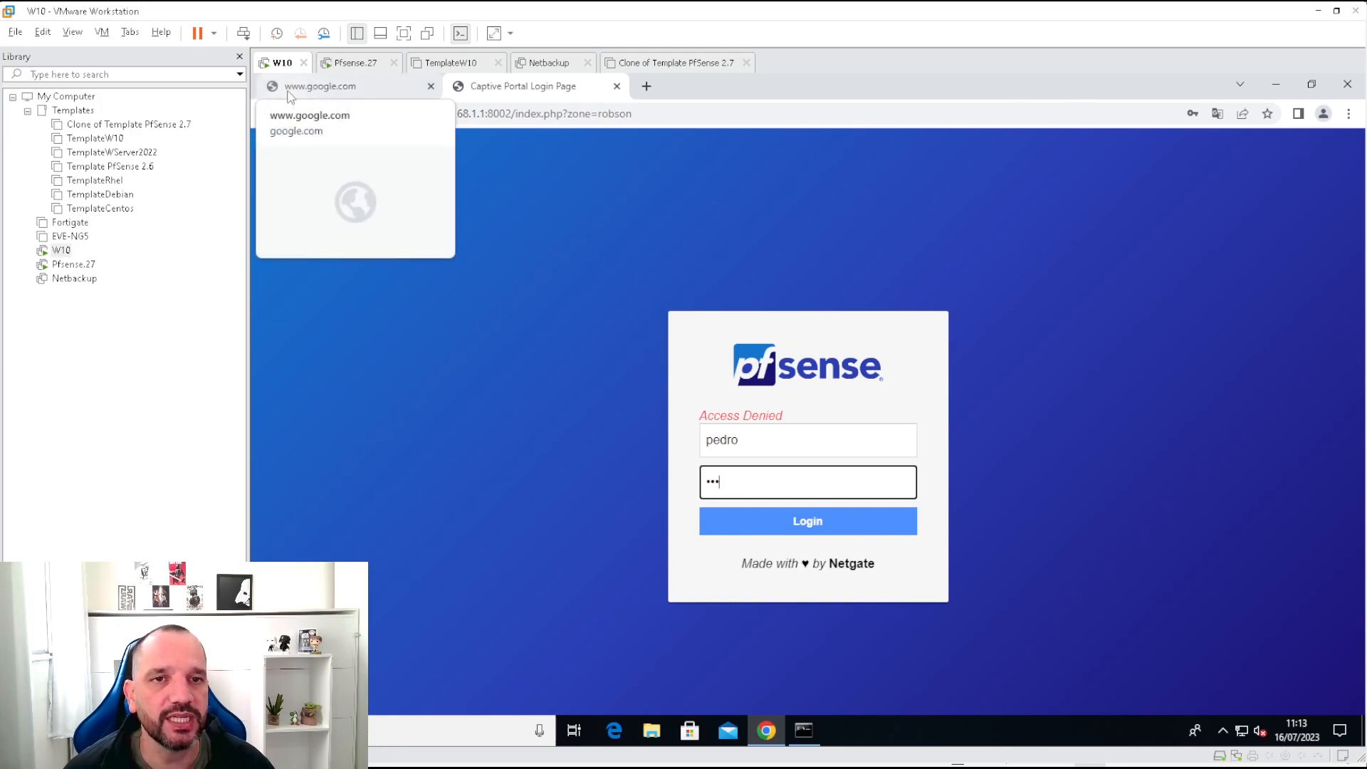
{"action": "left_click", "coordinate": [776, 527]}
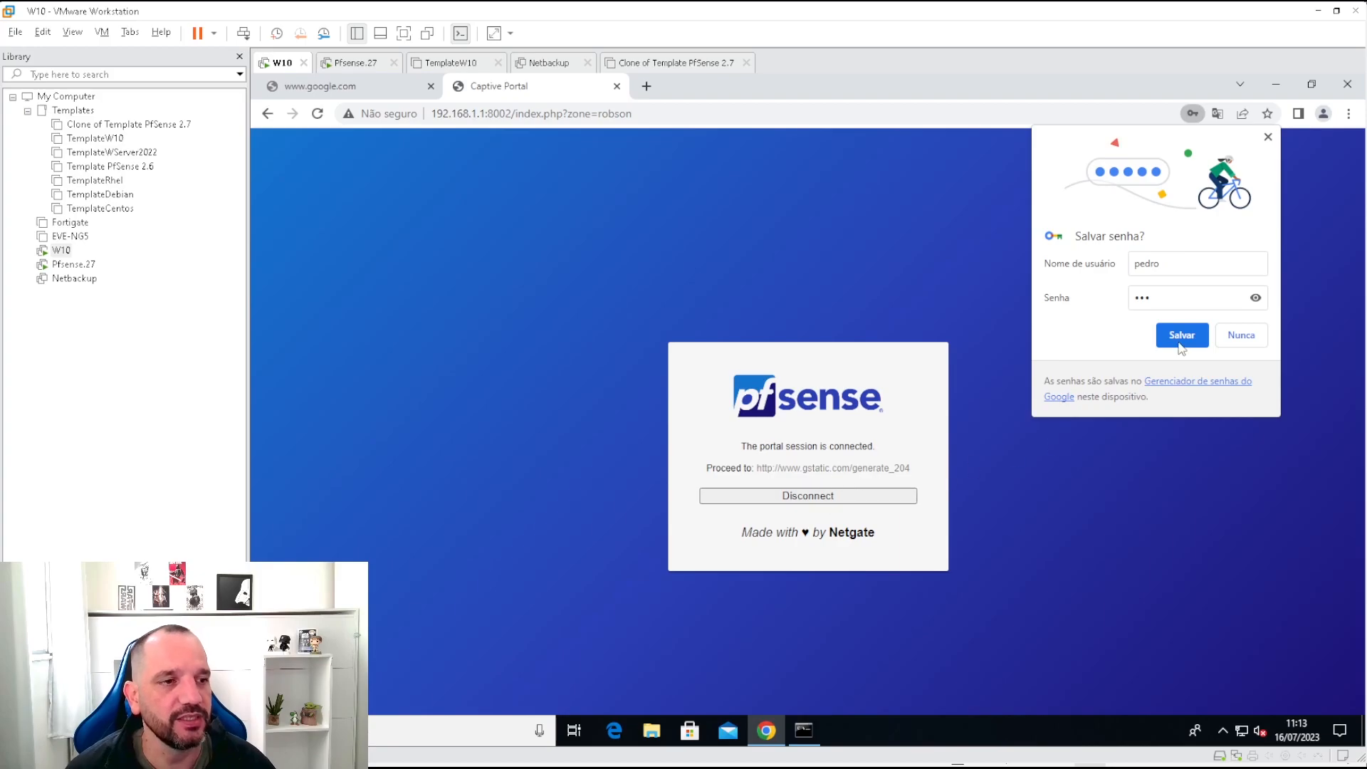
{"action": "left_click", "coordinate": [1244, 336]}
{"action": "left_click", "coordinate": [335, 86]}
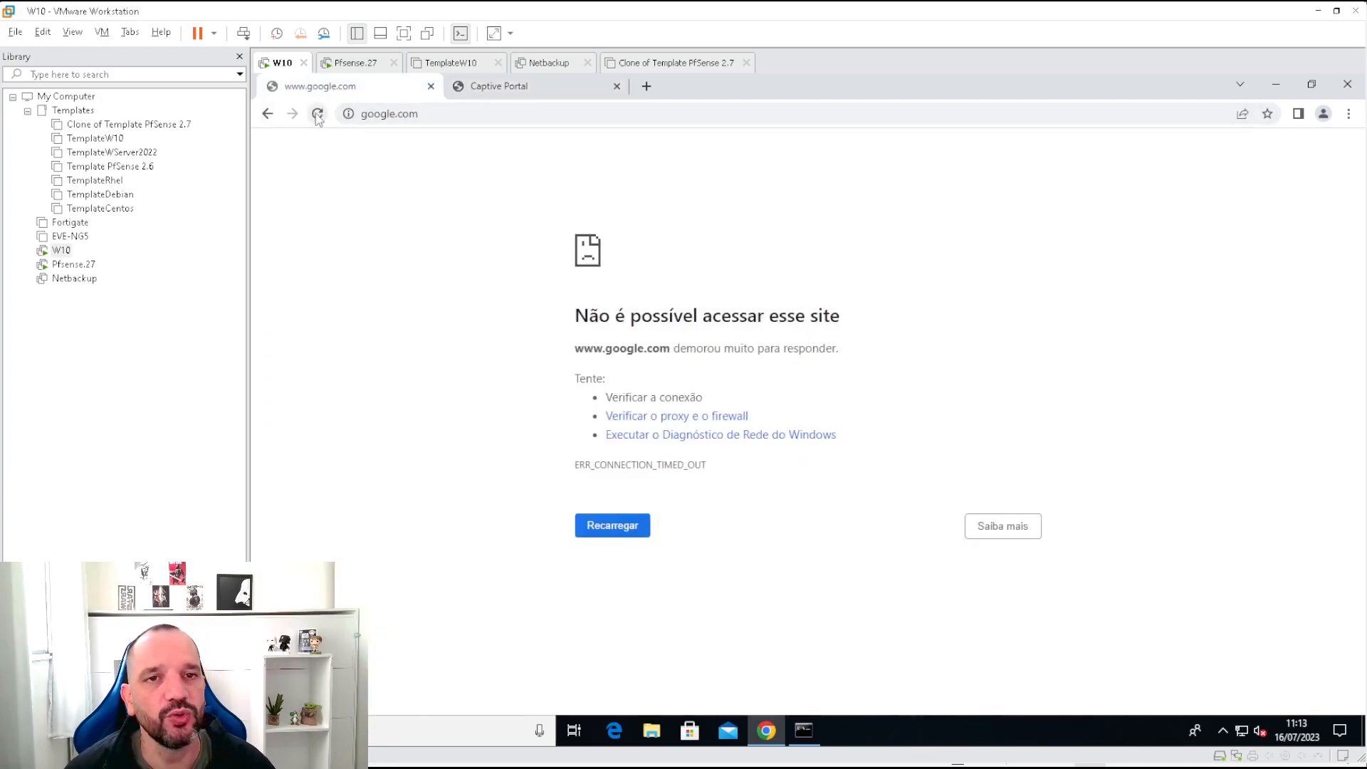
{"action": "left_click", "coordinate": [317, 115]}
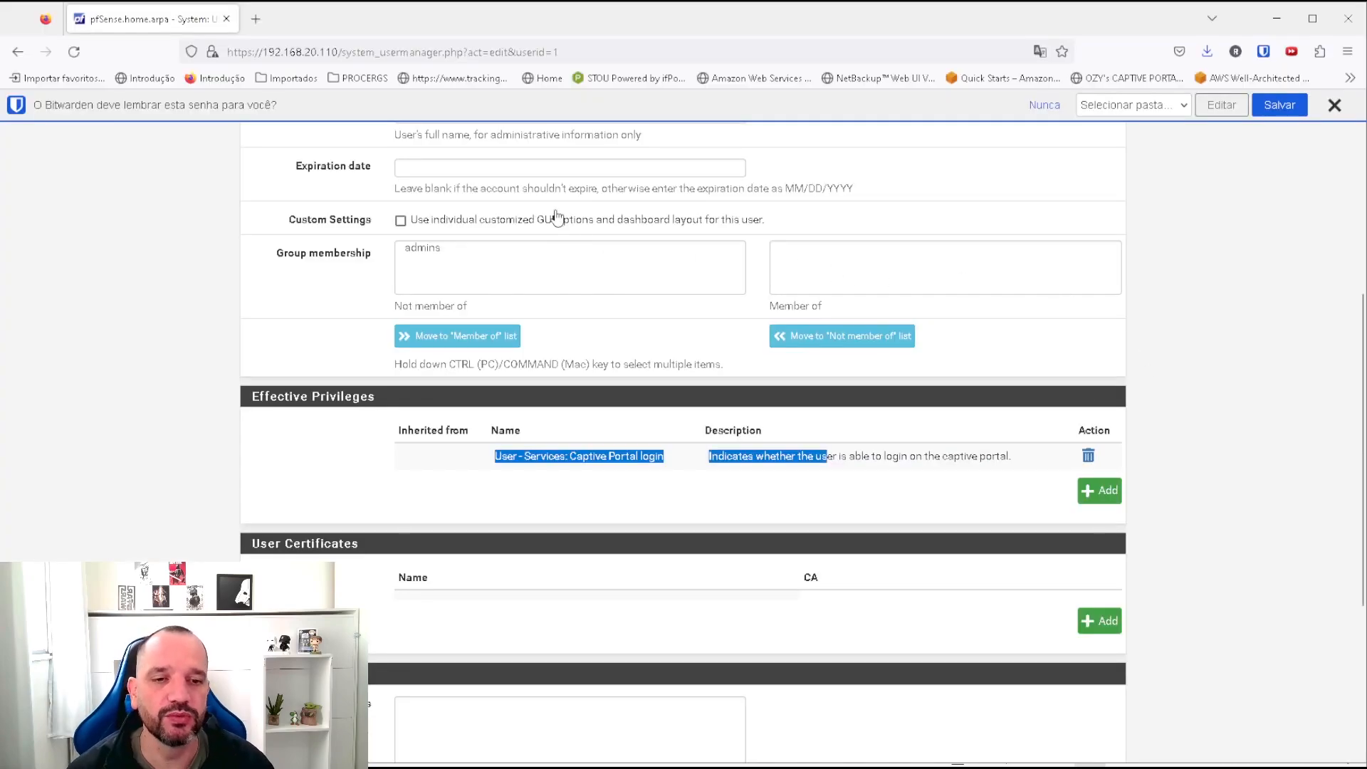
Disconnect the VM's captive portal session from the Captive Portal tab.
{"action": "scroll", "coordinate": [754, 359], "scroll_direction": "up", "scroll_amount": 5}
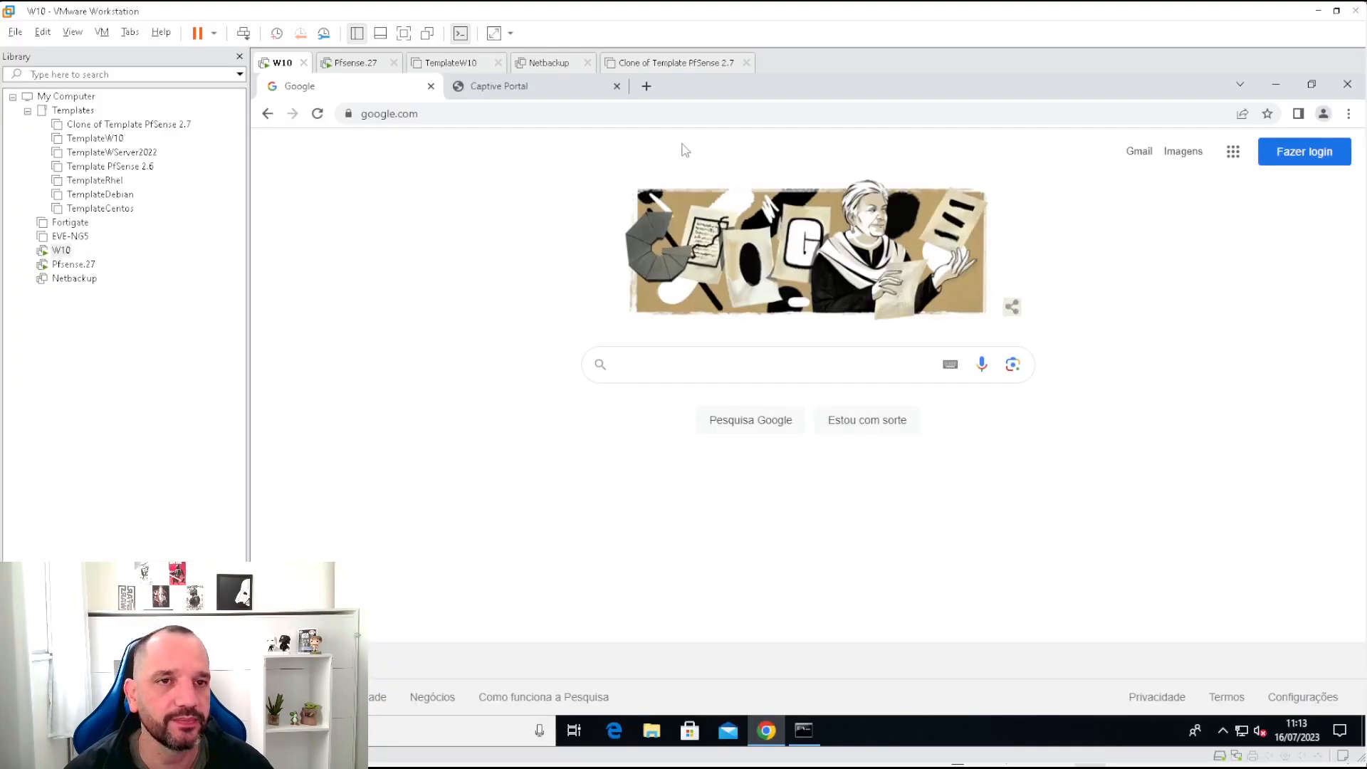
{"action": "left_click", "coordinate": [531, 86]}
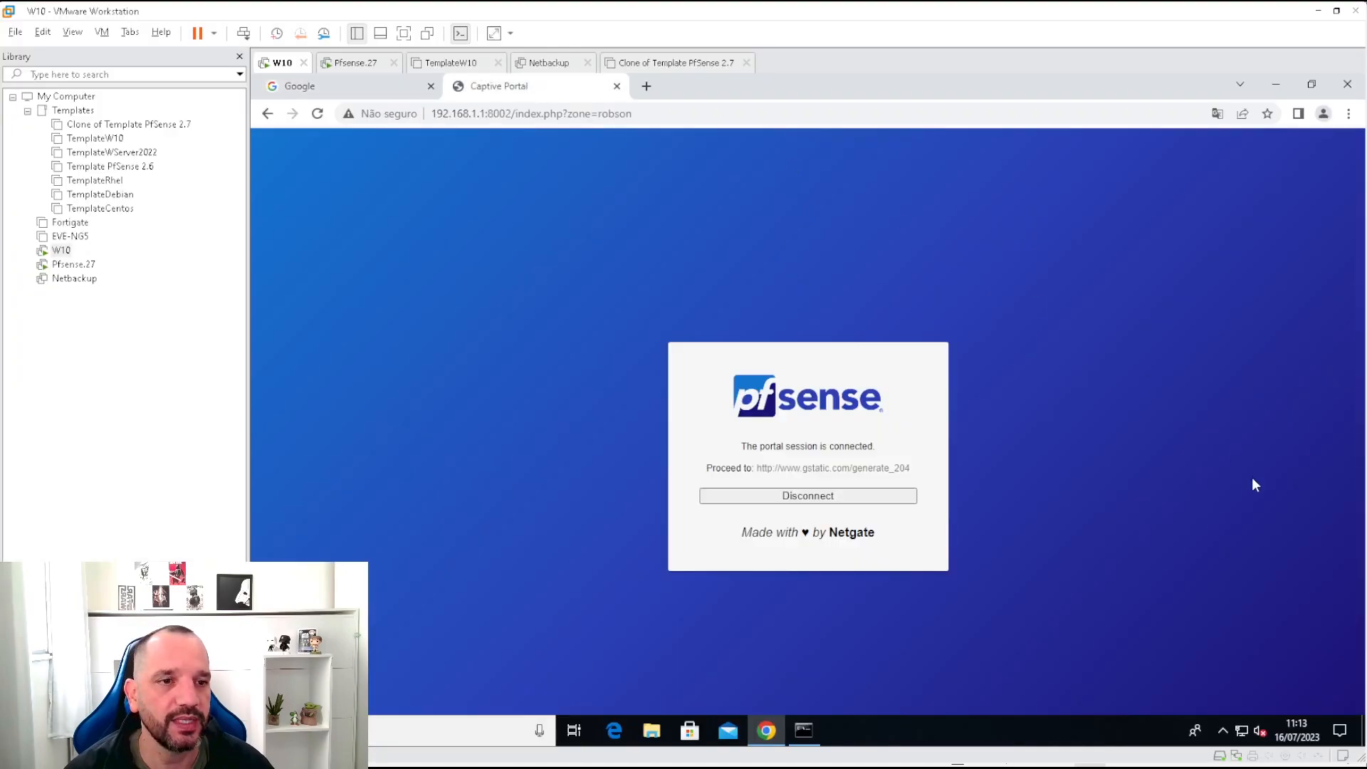
{"action": "left_click", "coordinate": [842, 500]}
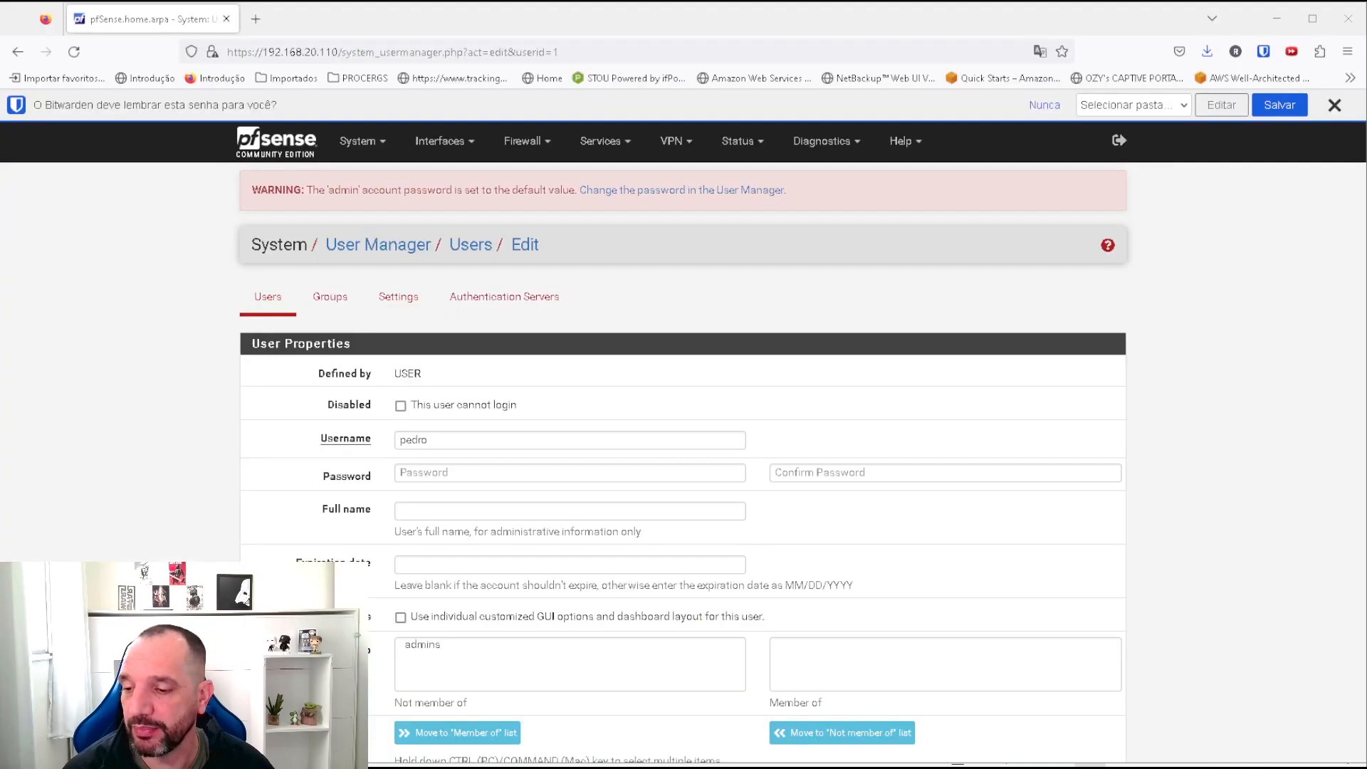
Open the Robson zone under Services > Captive Portal and review its configuration options.
{"action": "left_click", "coordinate": [600, 141]}
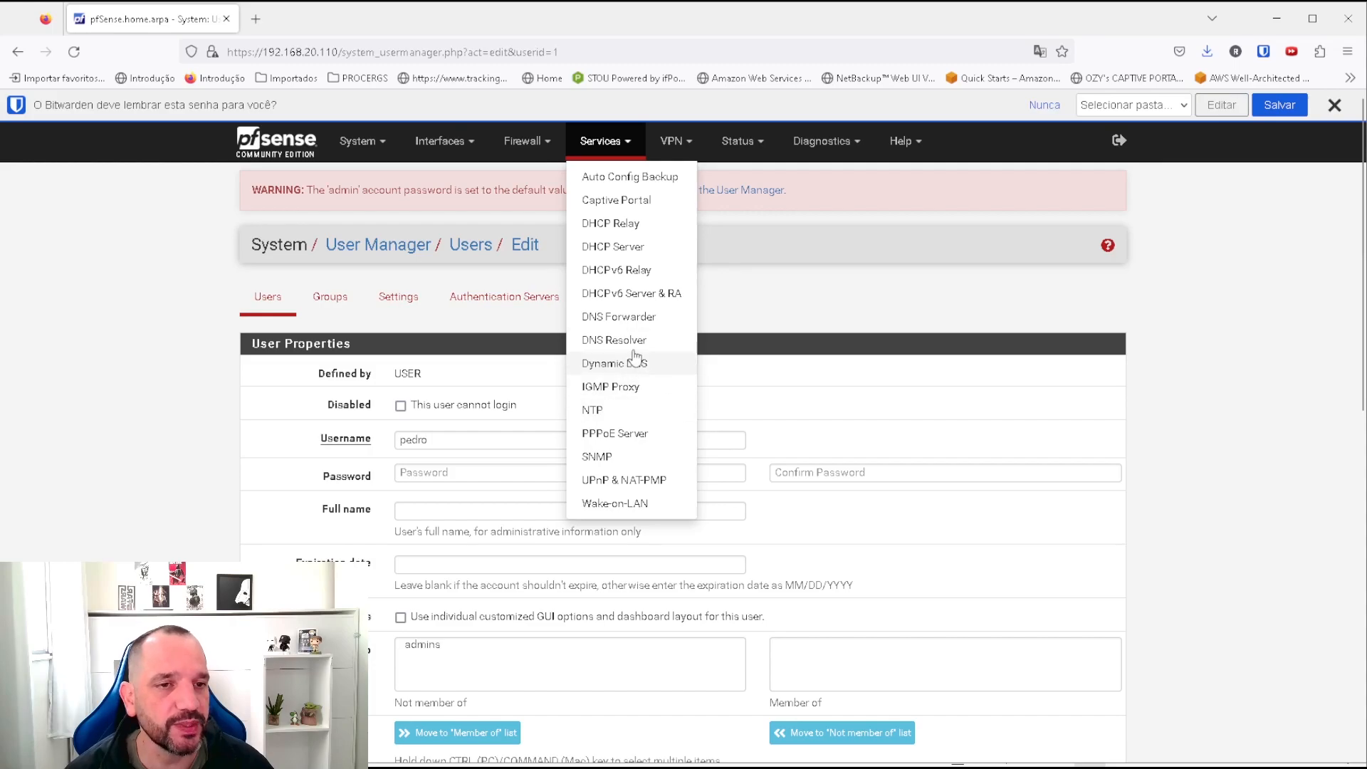
{"action": "left_click", "coordinate": [603, 201]}
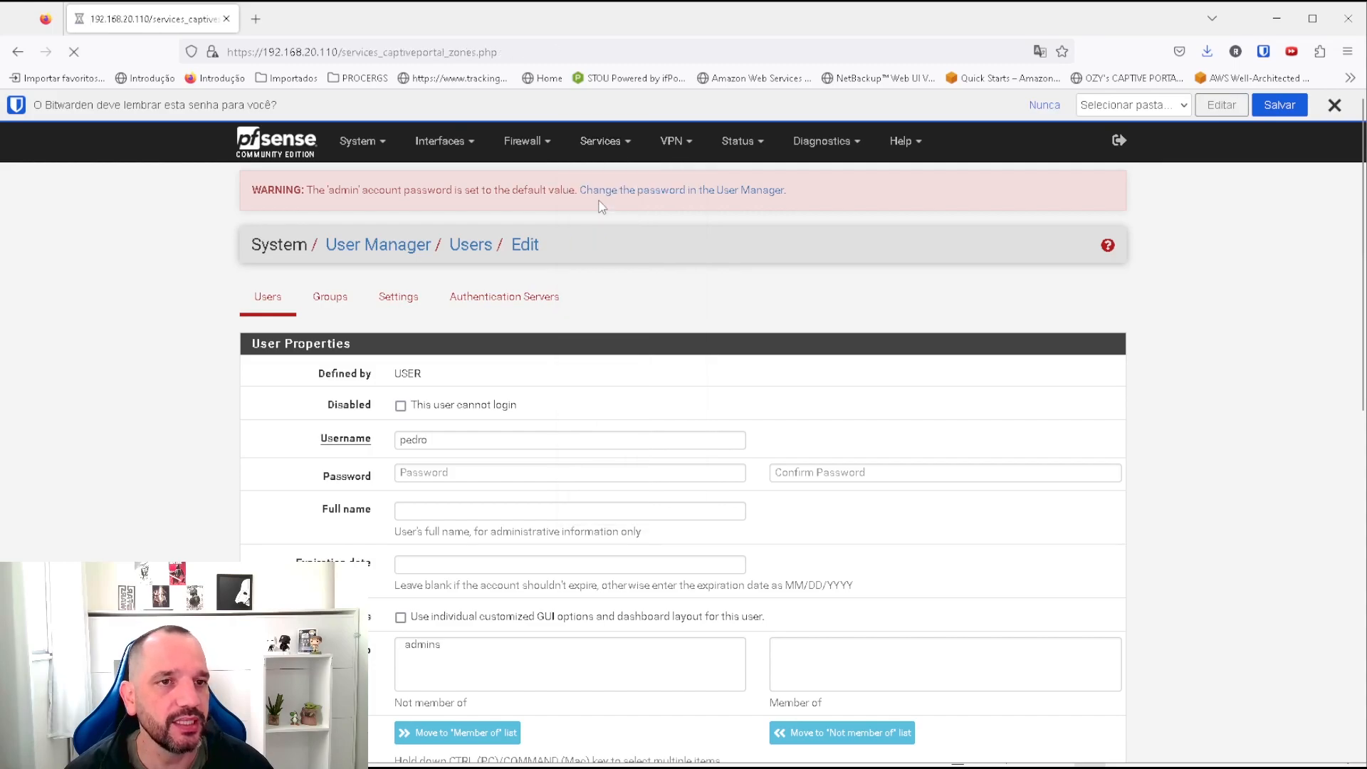
{"action": "scroll", "coordinate": [817, 385], "scroll_direction": "down", "scroll_amount": 15}
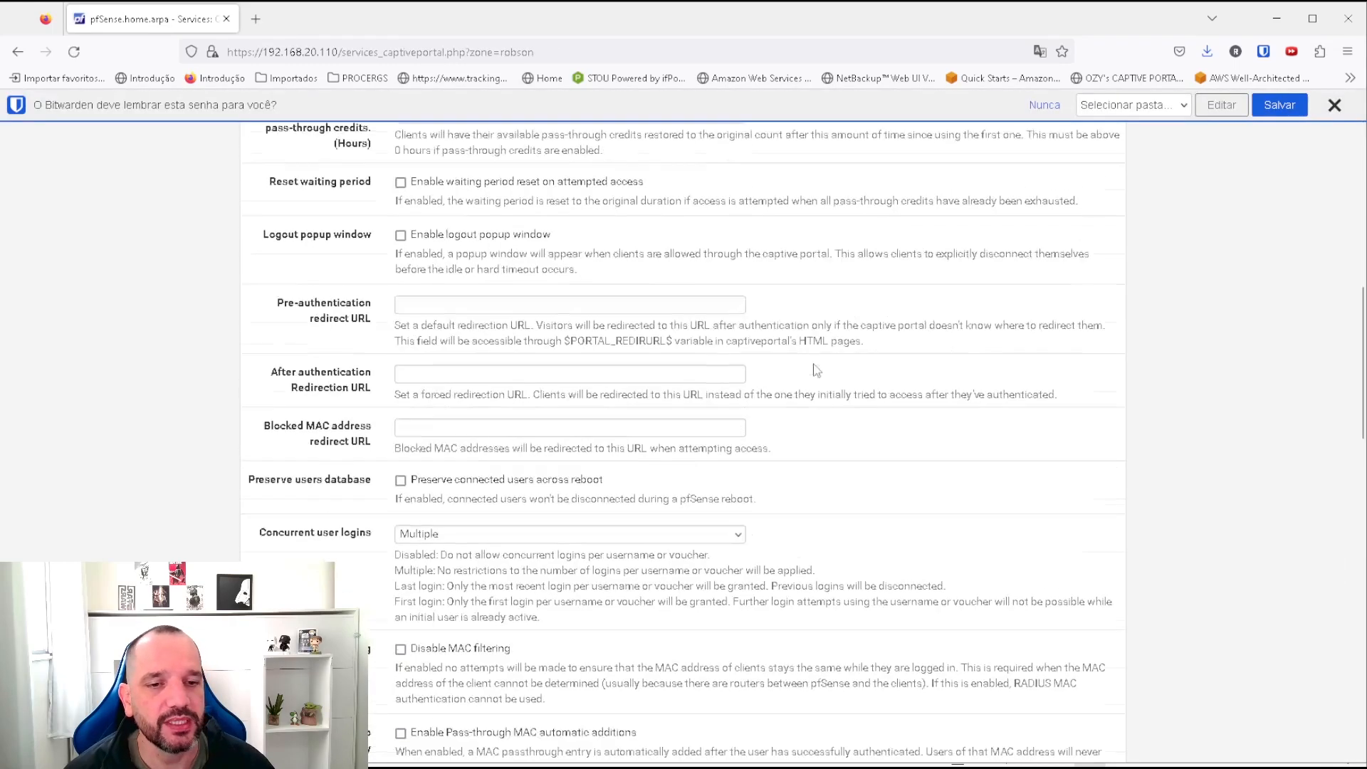
{"action": "scroll", "coordinate": [783, 343], "scroll_direction": "up", "scroll_amount": 2}
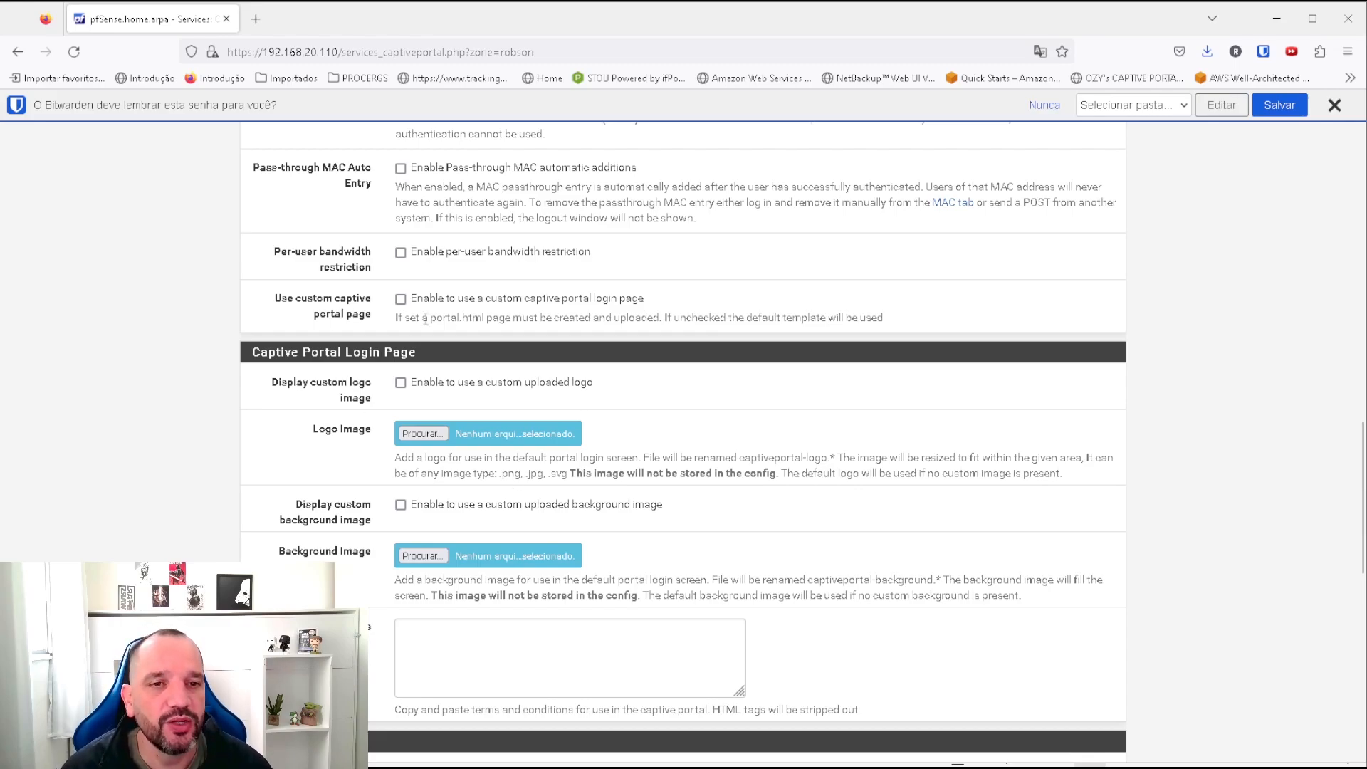
{"action": "scroll", "coordinate": [625, 381], "scroll_direction": "up", "scroll_amount": 10}
{"action": "scroll", "coordinate": [625, 377], "scroll_direction": "up", "scroll_amount": 10}
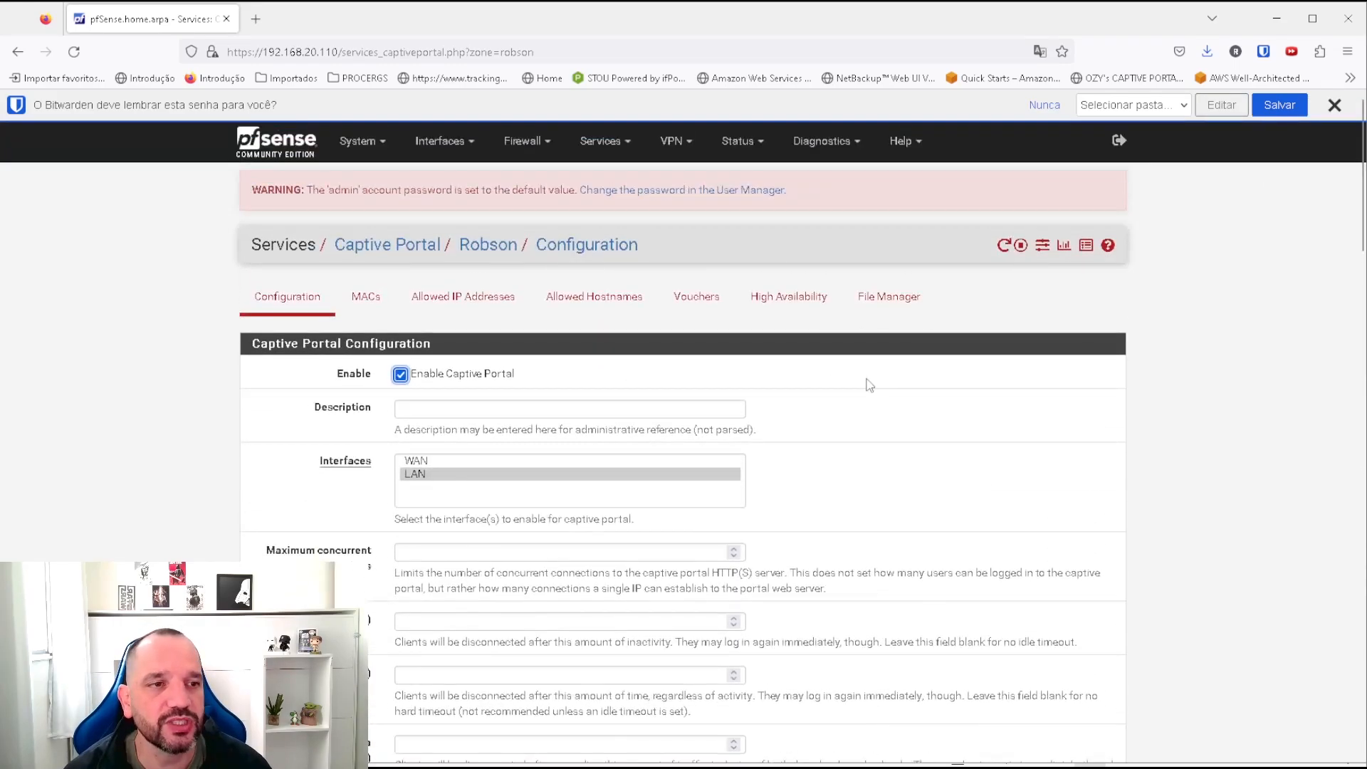
{"action": "scroll", "coordinate": [886, 376], "scroll_direction": "down", "scroll_amount": 15}
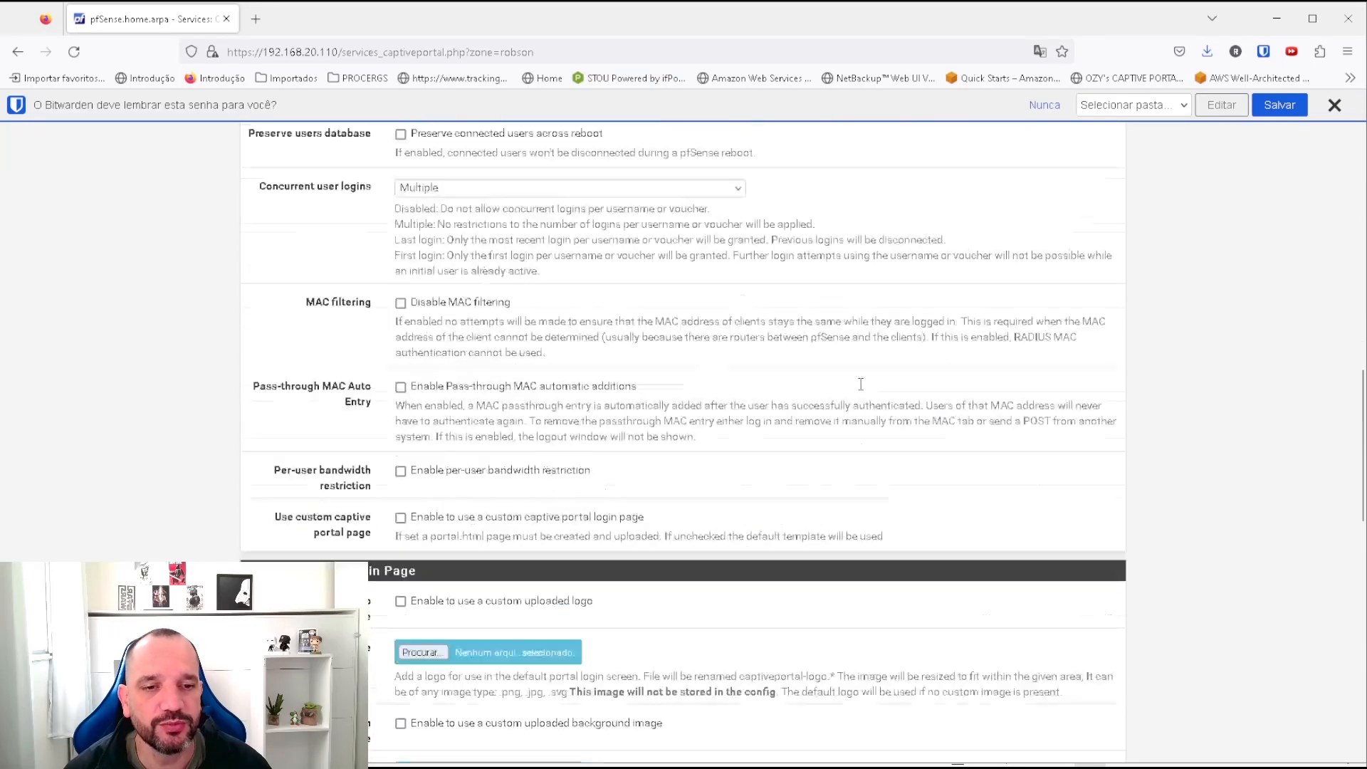
{"action": "scroll", "coordinate": [861, 385], "scroll_direction": "up", "scroll_amount": 13}
{"action": "scroll", "coordinate": [860, 378], "scroll_direction": "up", "scroll_amount": 4}
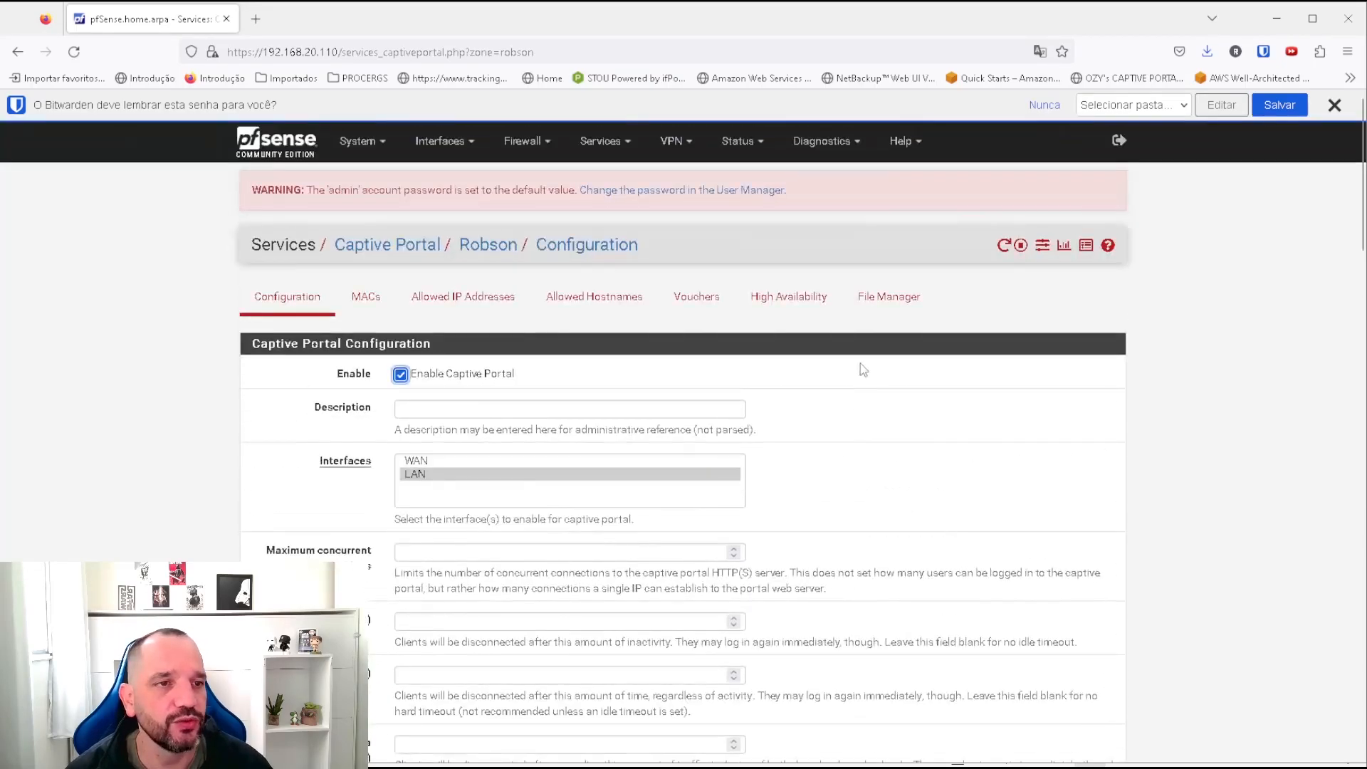
Upload captiveportal-back.png from the pfsense-captive-portal-master folder to the Robson zone's File Manager.
{"action": "left_click", "coordinate": [889, 296]}
{"action": "left_click", "coordinate": [1103, 402]}
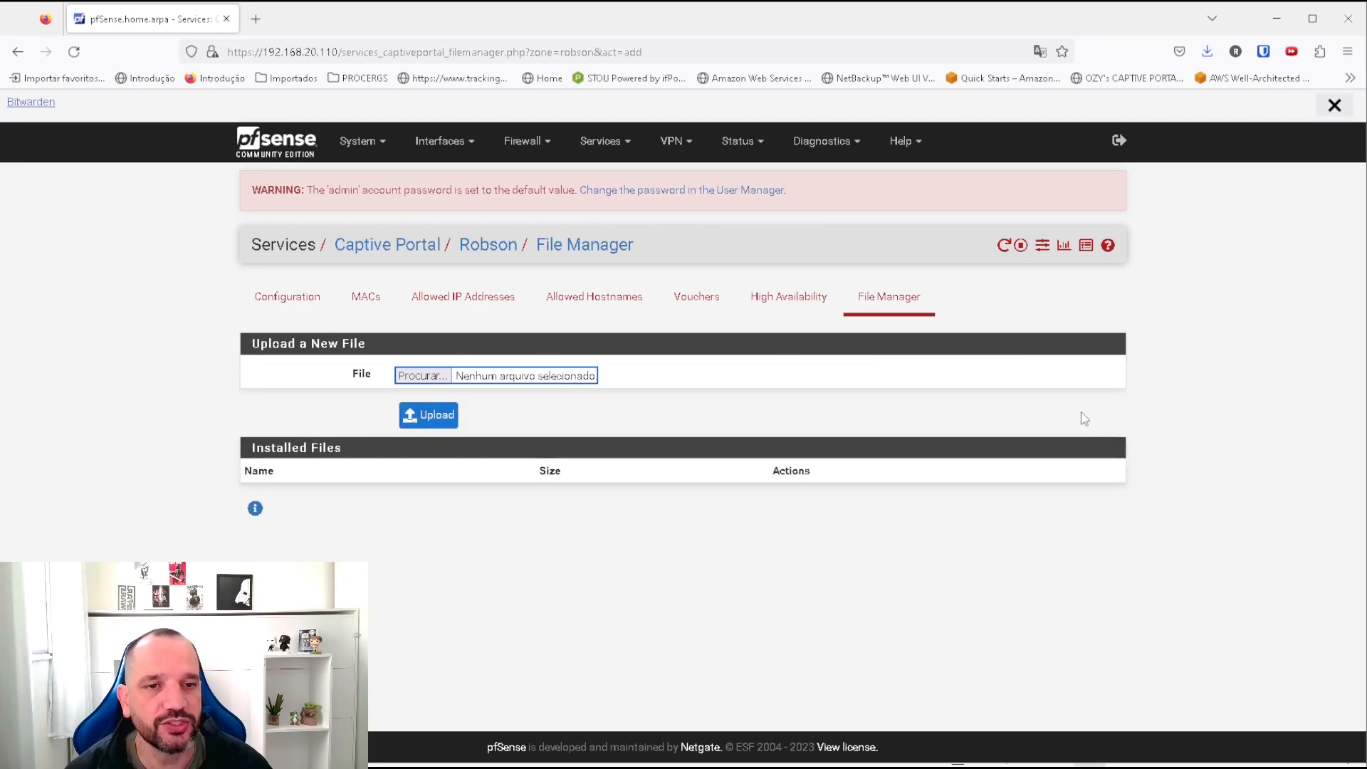
{"action": "left_click", "coordinate": [419, 375]}
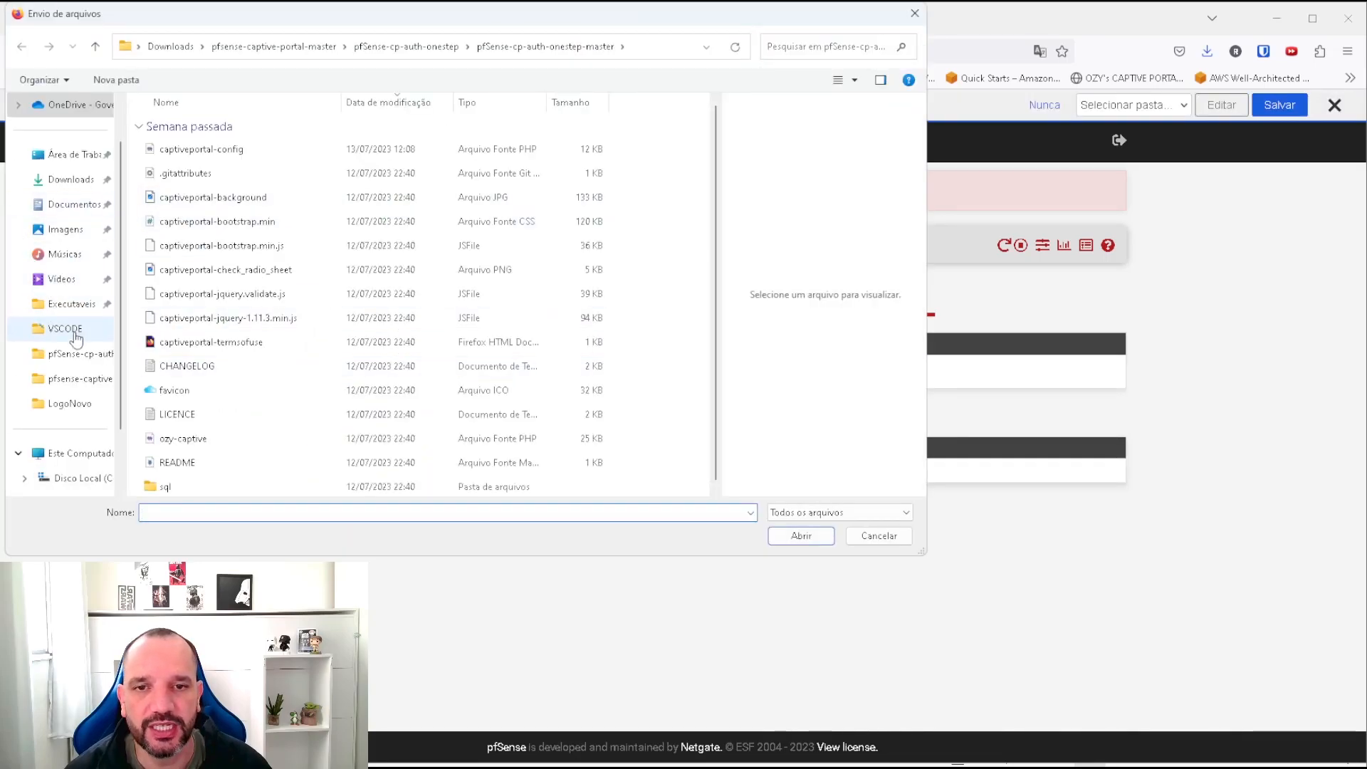
{"action": "left_click", "coordinate": [73, 383]}
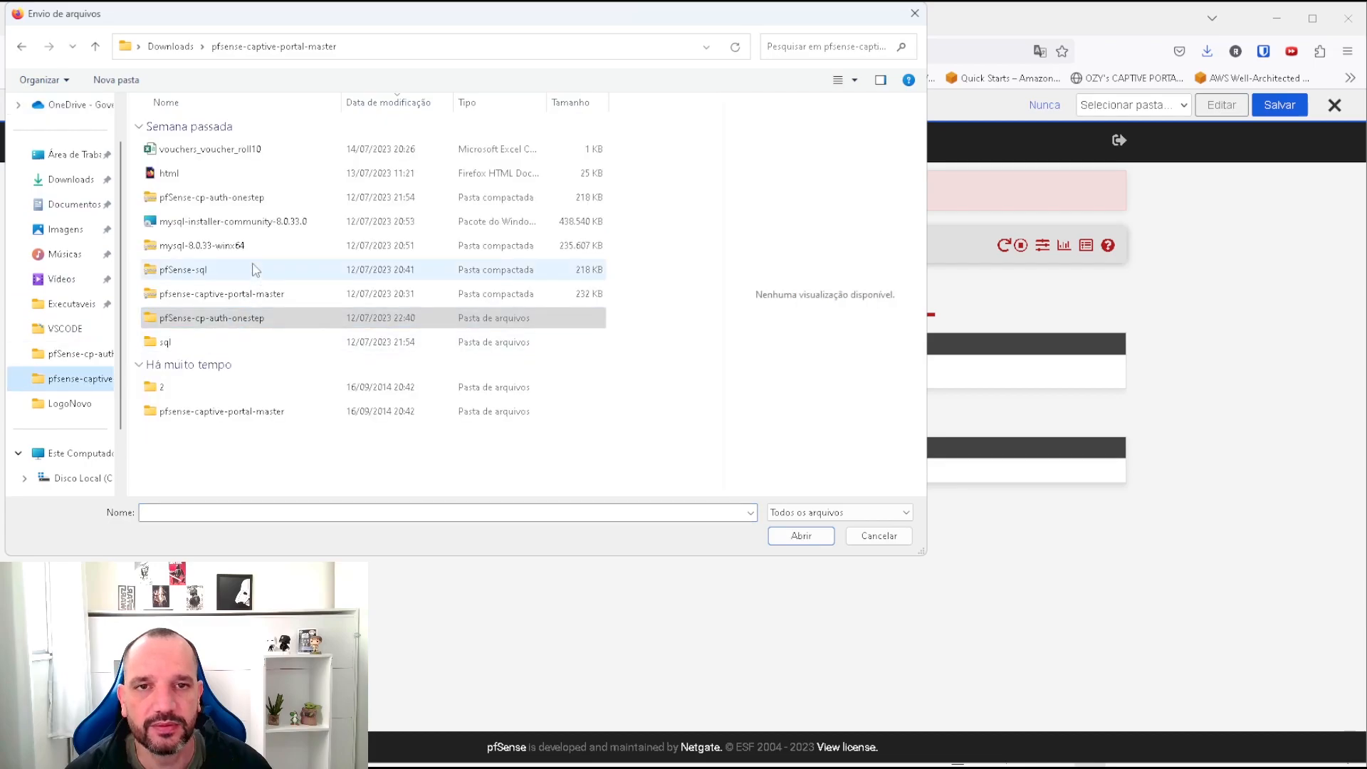
{"action": "double_click", "coordinate": [187, 320]}
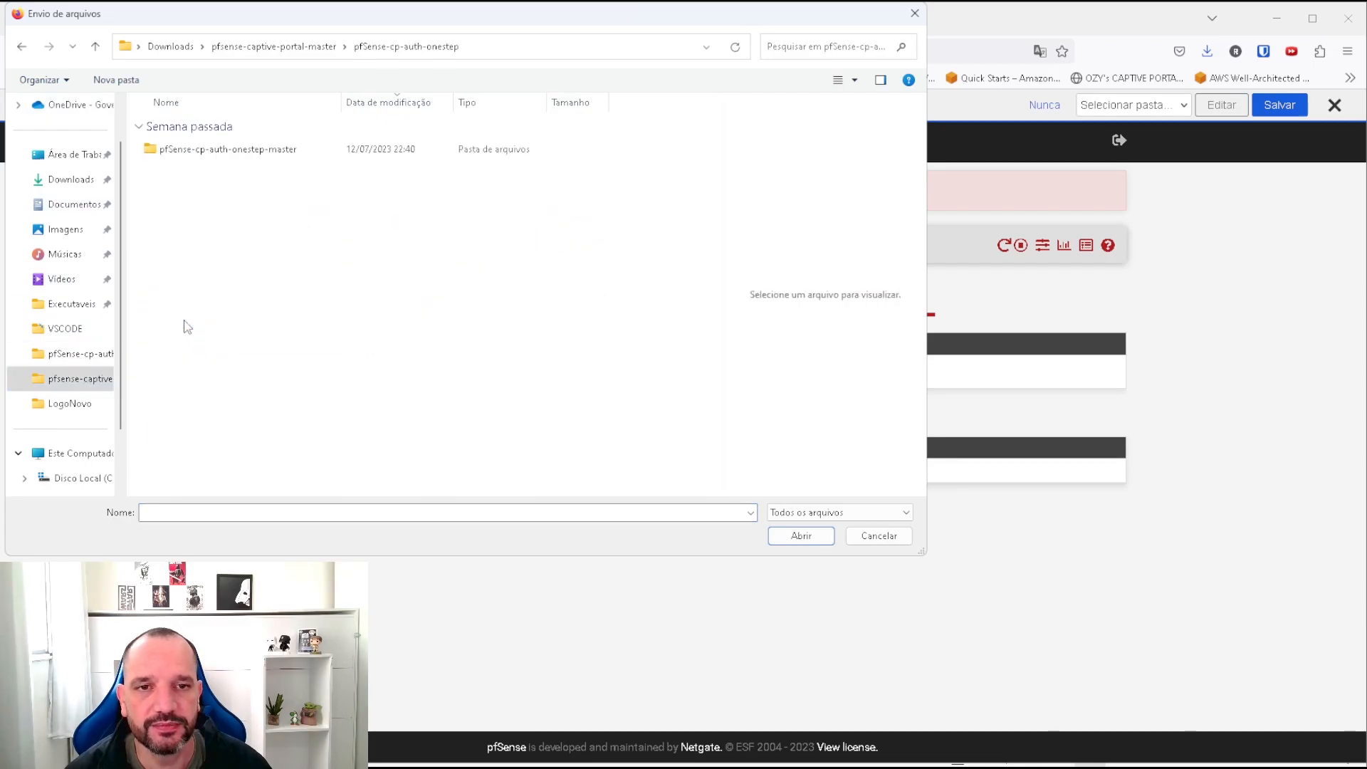
{"action": "left_click", "coordinate": [306, 48]}
{"action": "double_click", "coordinate": [212, 410]}
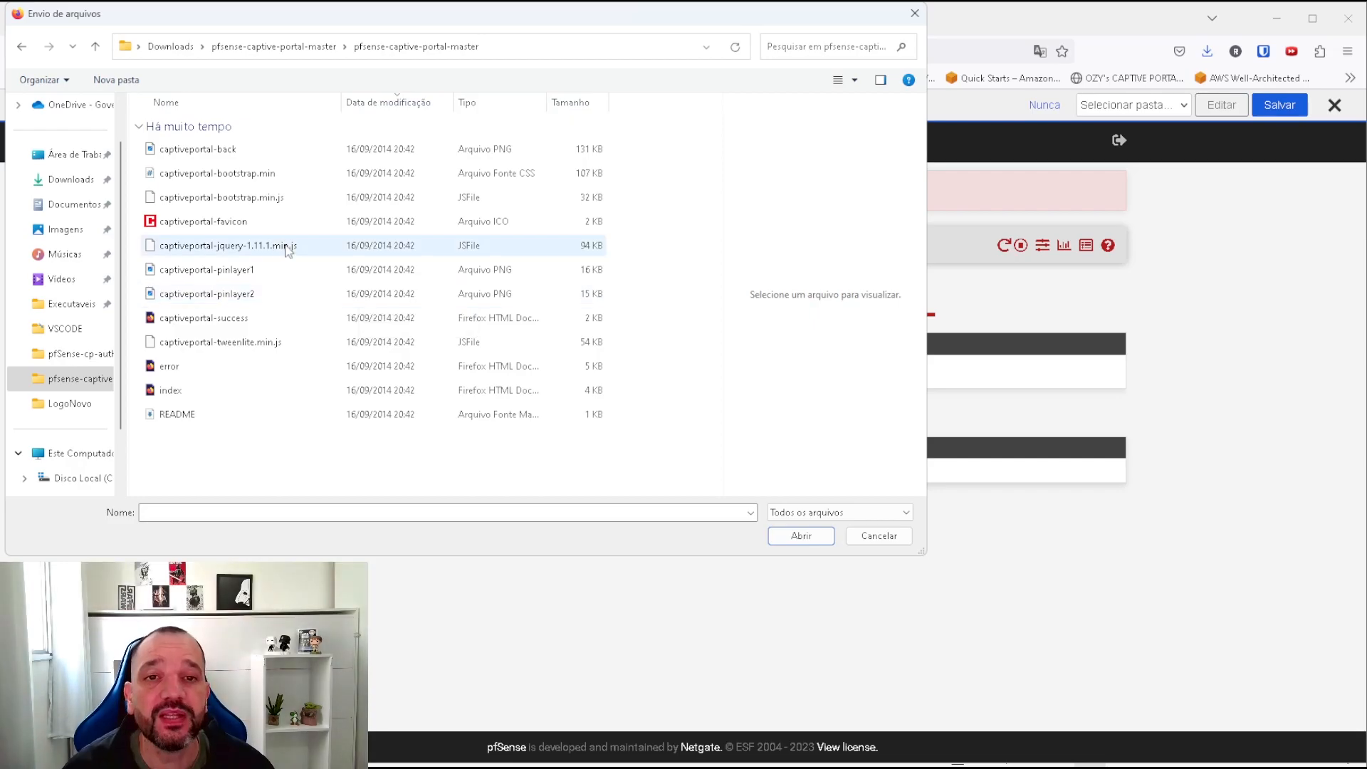
{"action": "left_click", "coordinate": [229, 156]}
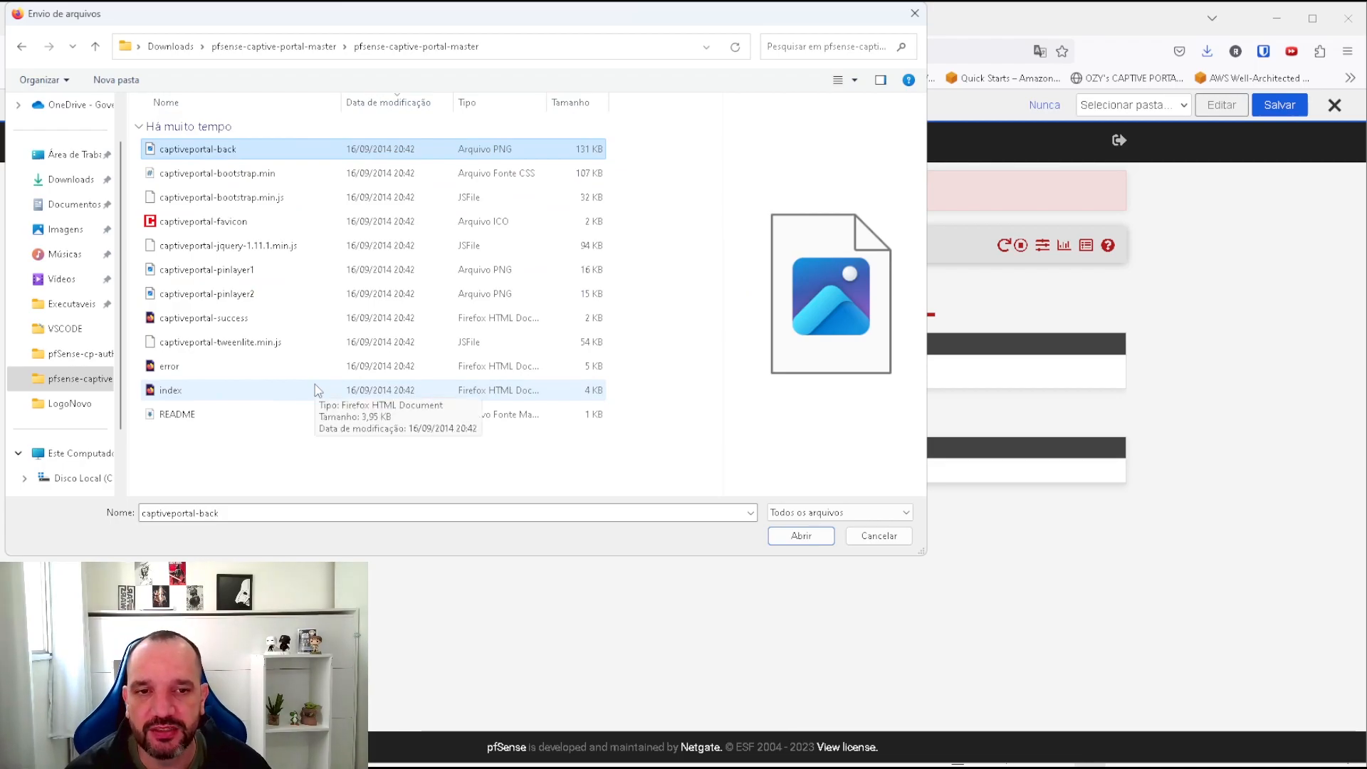
{"action": "left_click", "coordinate": [796, 544]}
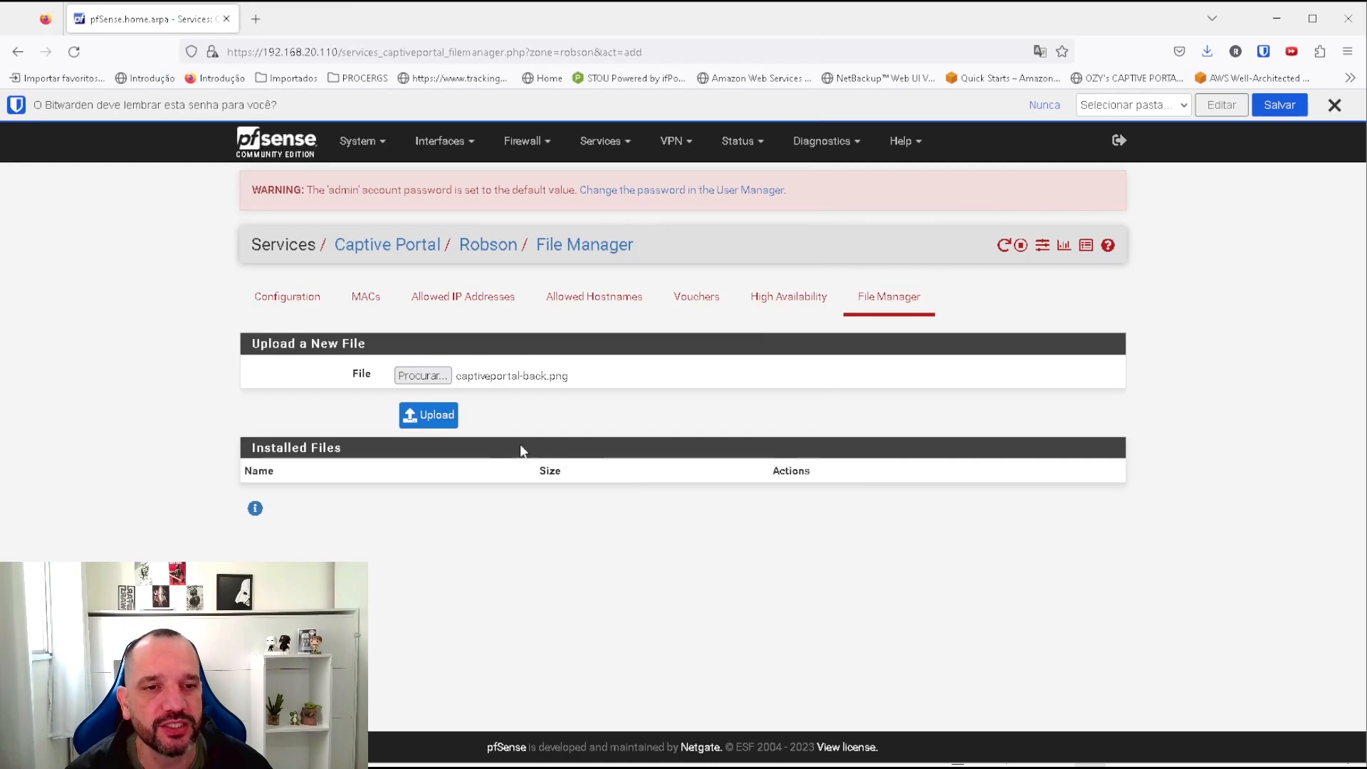
{"action": "left_click", "coordinate": [421, 420]}
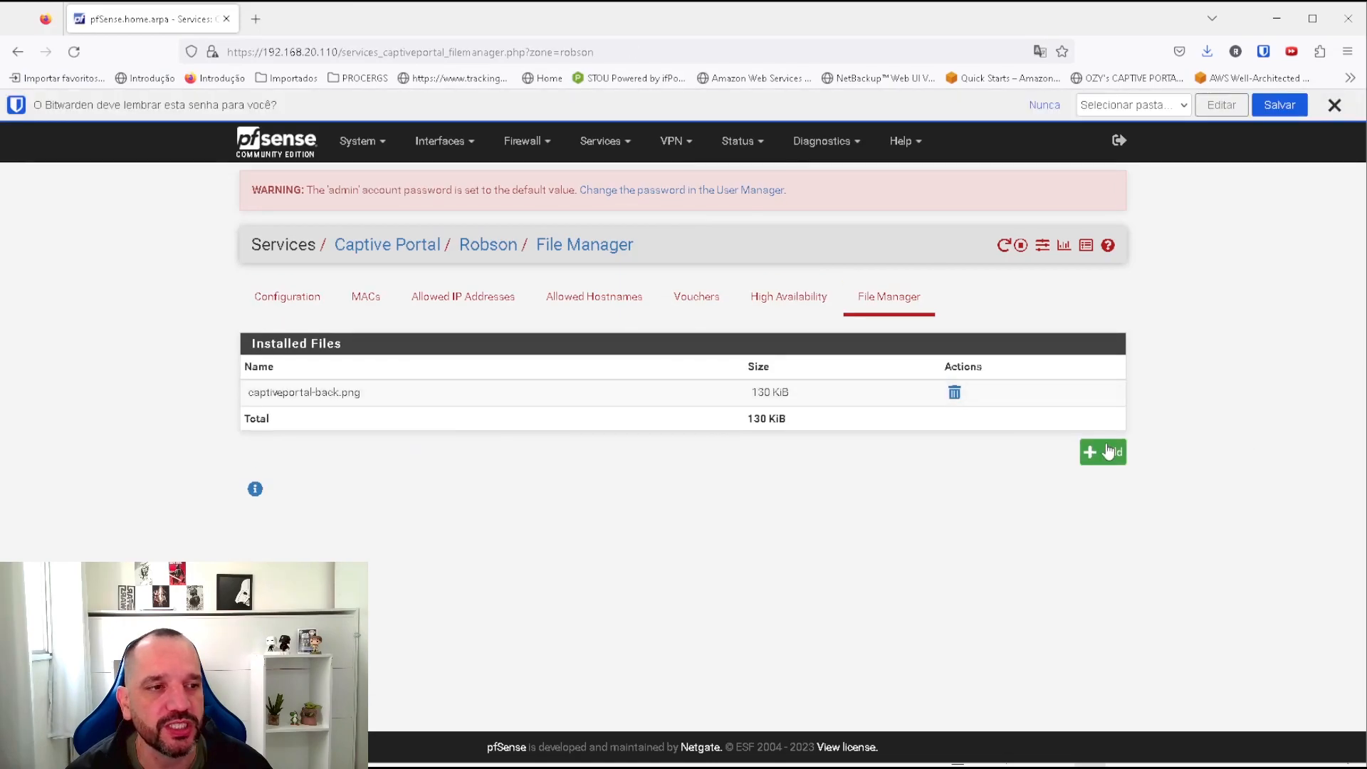
Browse the error, index and captiveportal-success files, then cancel and return to the Configuration tab.
{"action": "left_click", "coordinate": [1093, 455]}
{"action": "left_click", "coordinate": [422, 376]}
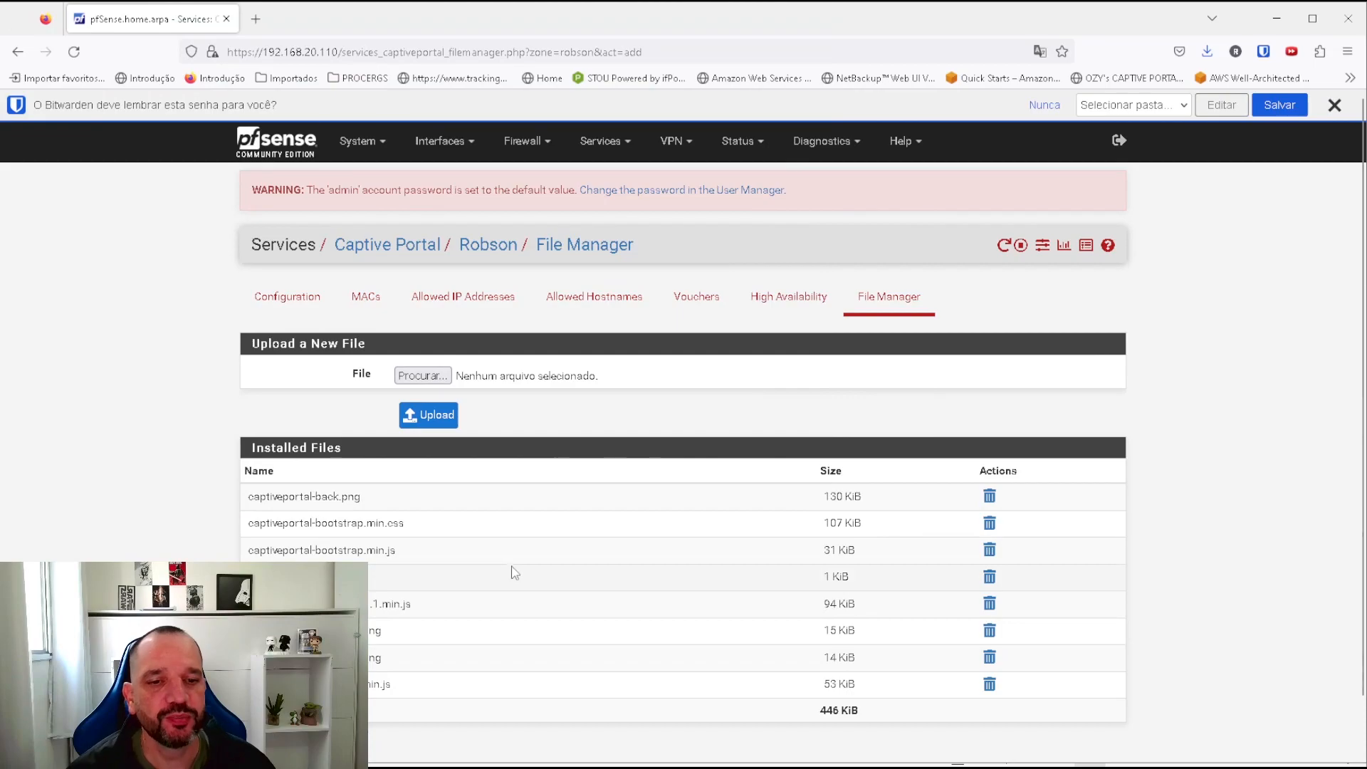
{"action": "scroll", "coordinate": [514, 571], "scroll_direction": "down", "scroll_amount": 2}
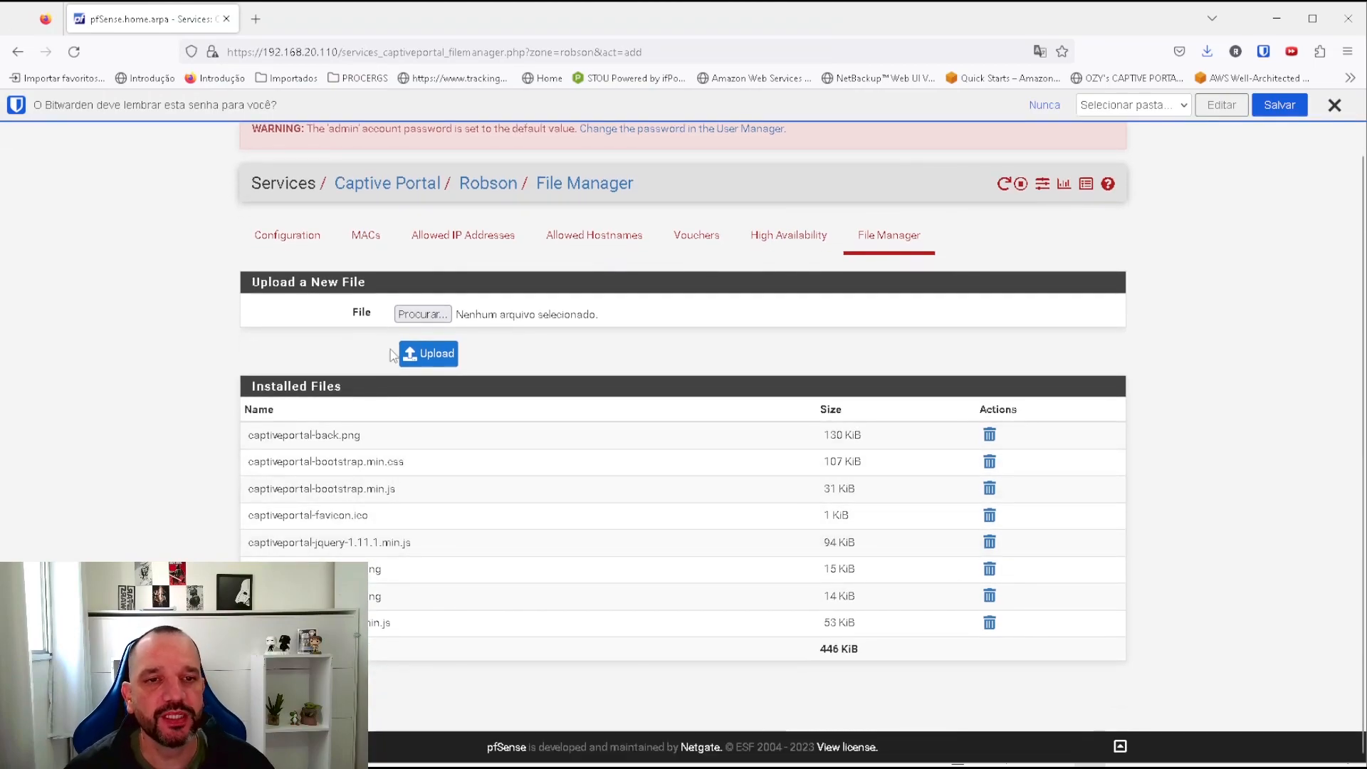
{"action": "left_click", "coordinate": [421, 316]}
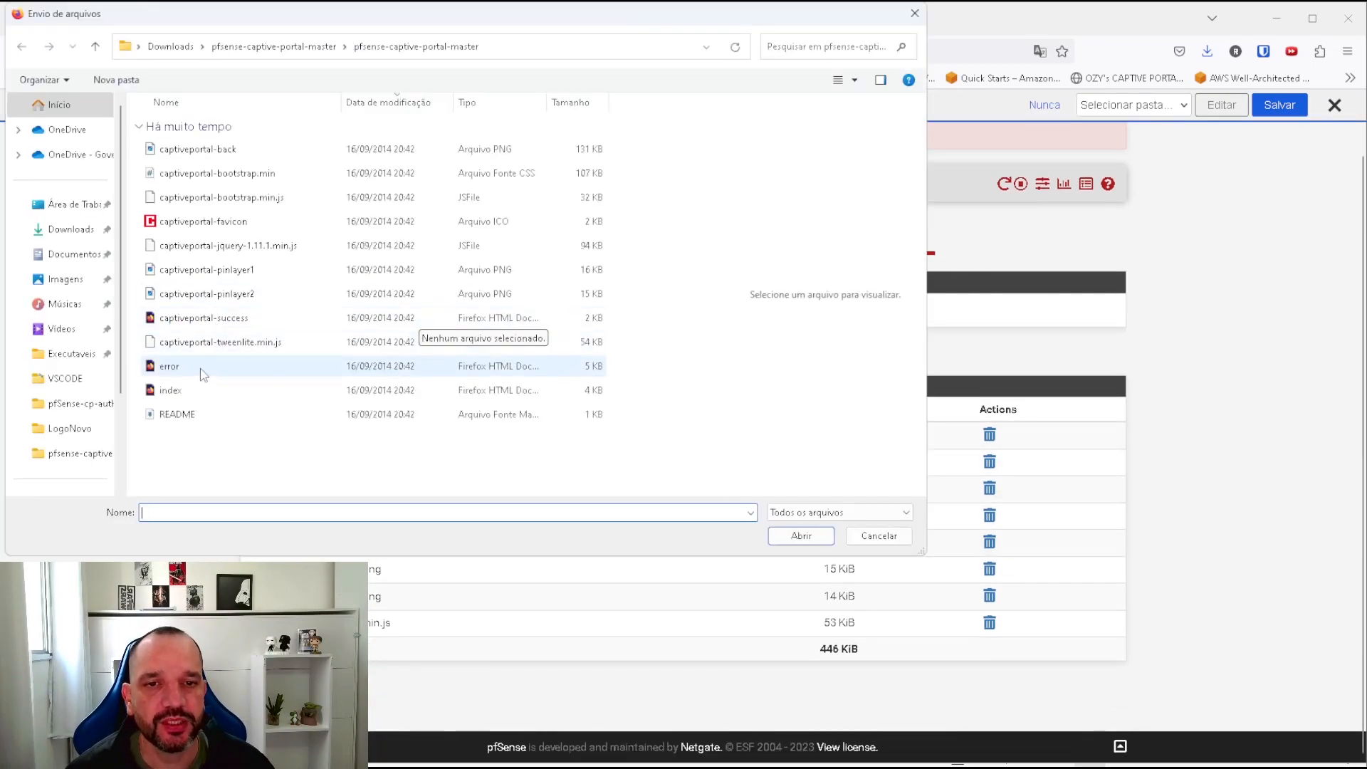
{"action": "left_click", "coordinate": [180, 370]}
{"action": "left_click", "coordinate": [178, 390]}
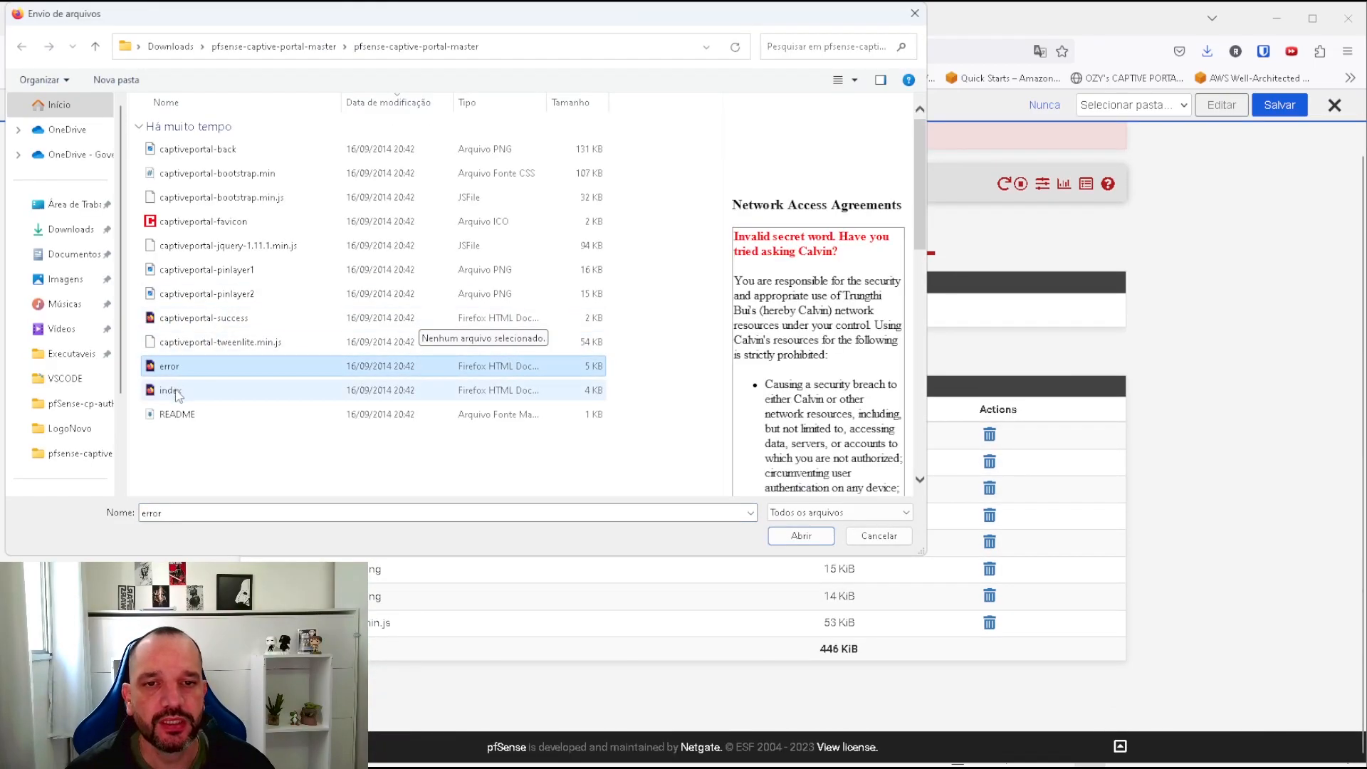
{"action": "left_click", "coordinate": [187, 317]}
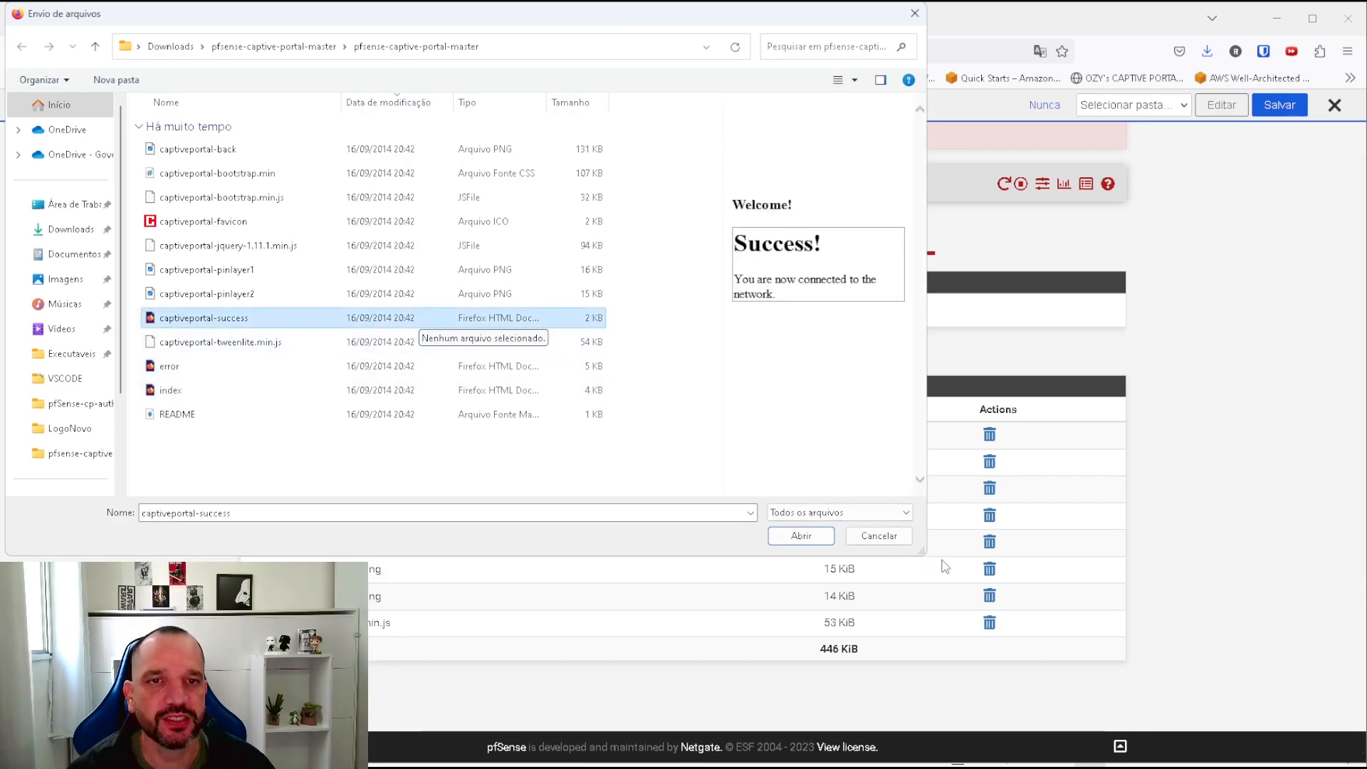
{"action": "left_click", "coordinate": [878, 537]}
{"action": "scroll", "coordinate": [470, 441], "scroll_direction": "up", "scroll_amount": 2}
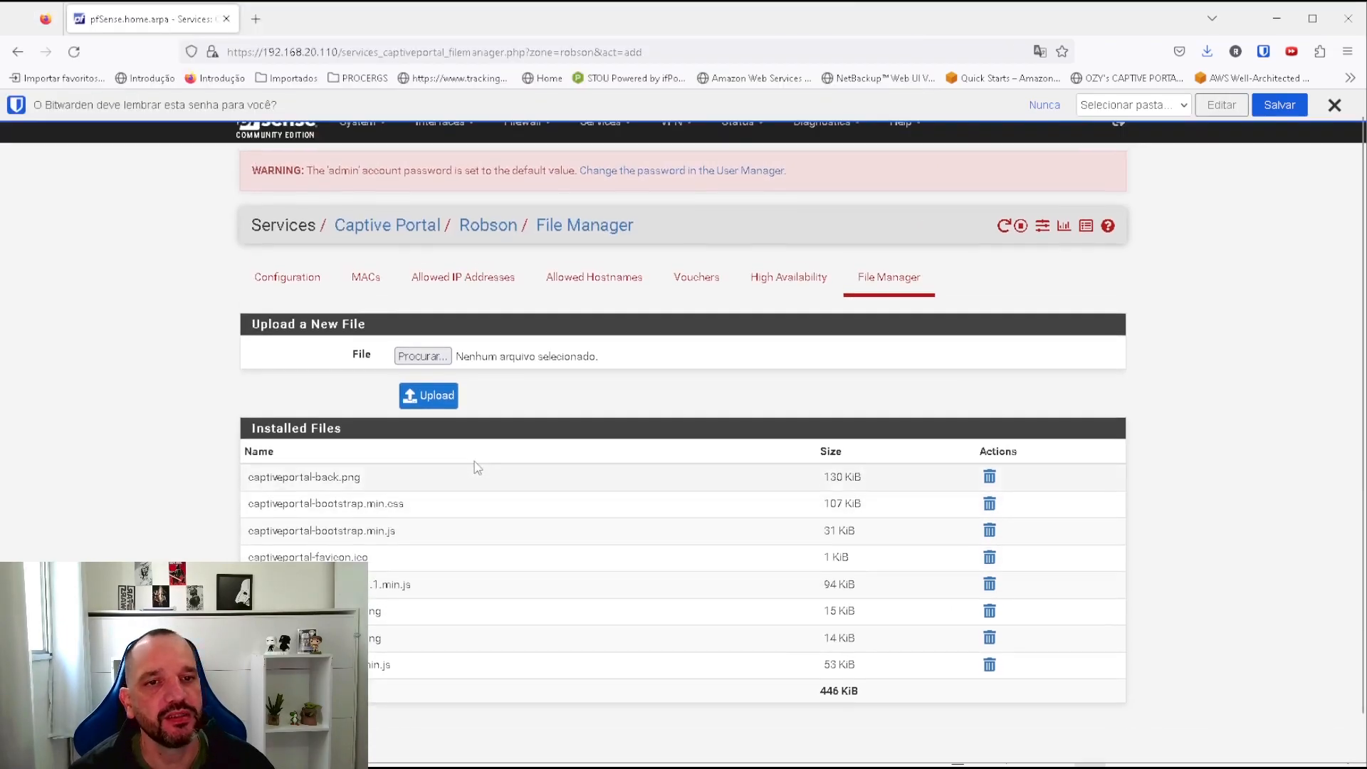
{"action": "left_click", "coordinate": [274, 305]}
Enable the custom captive portal page and select index.html as the portal page contents.
{"action": "scroll", "coordinate": [563, 514], "scroll_direction": "down", "scroll_amount": 15}
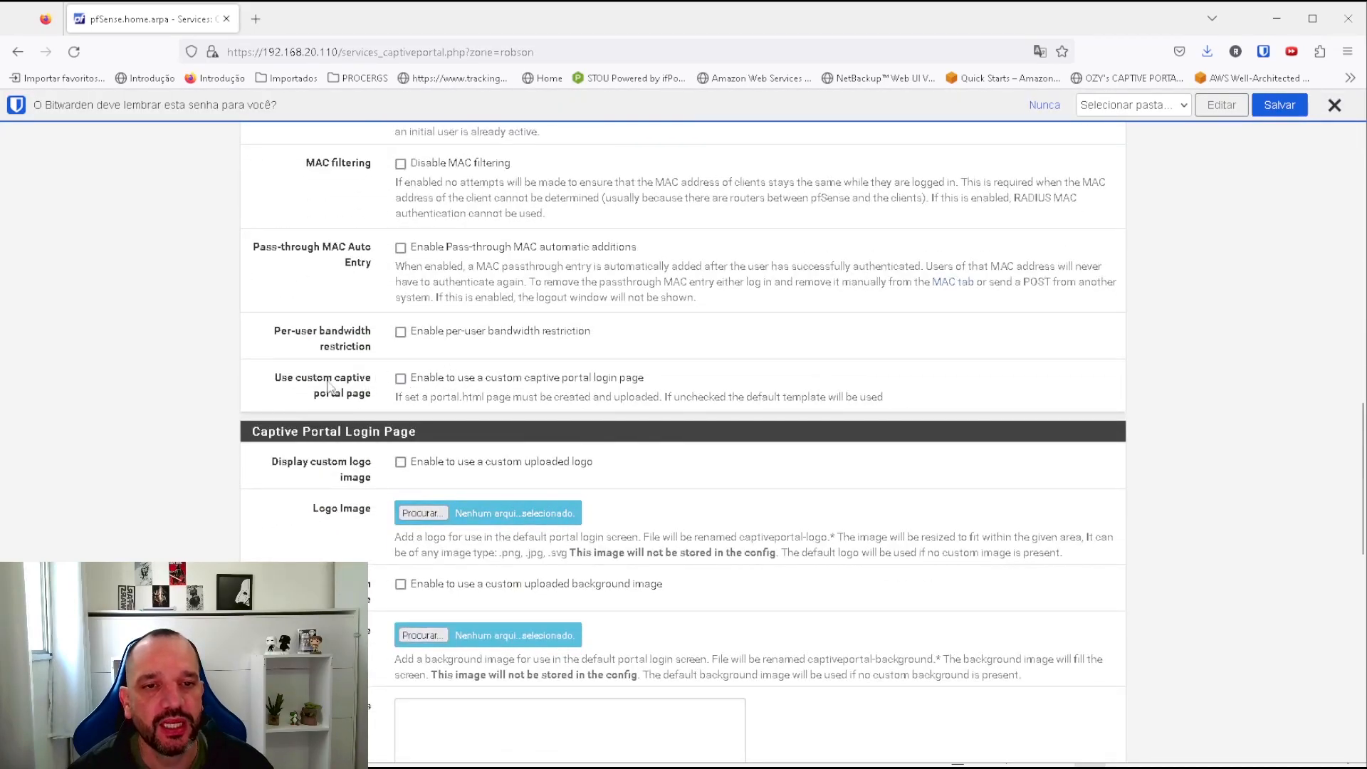
{"action": "left_click", "coordinate": [400, 378]}
{"action": "scroll", "coordinate": [454, 264], "scroll_direction": "down", "scroll_amount": 3}
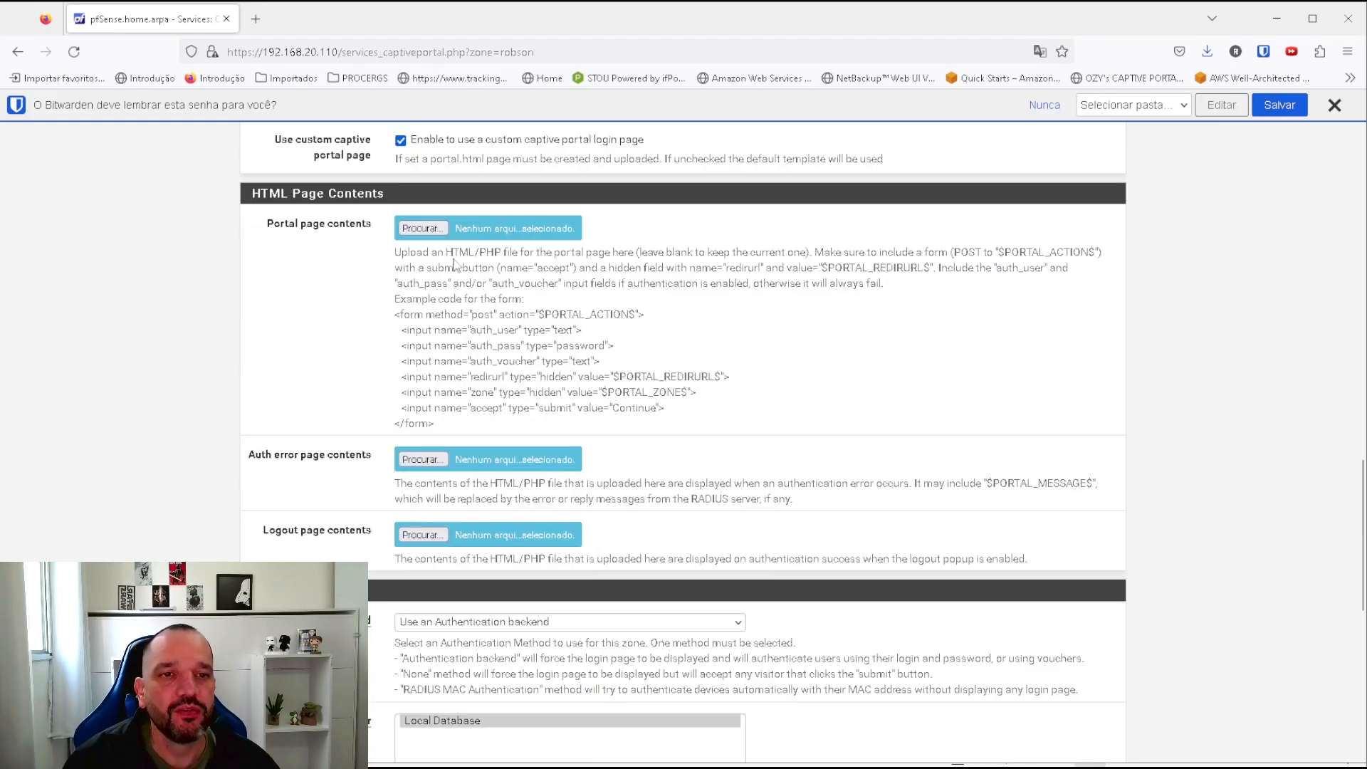
{"action": "left_click", "coordinate": [421, 228]}
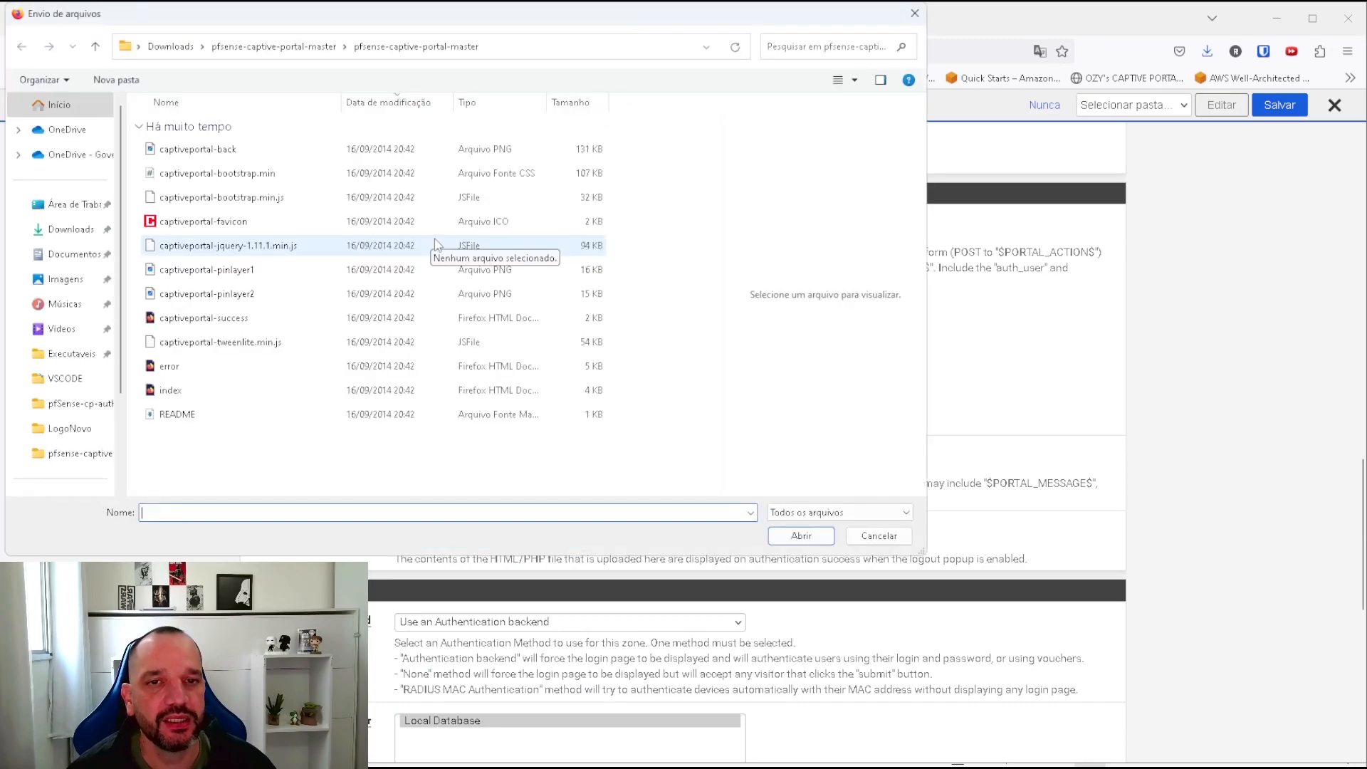
{"action": "left_click", "coordinate": [171, 390]}
{"action": "left_click", "coordinate": [812, 540]}
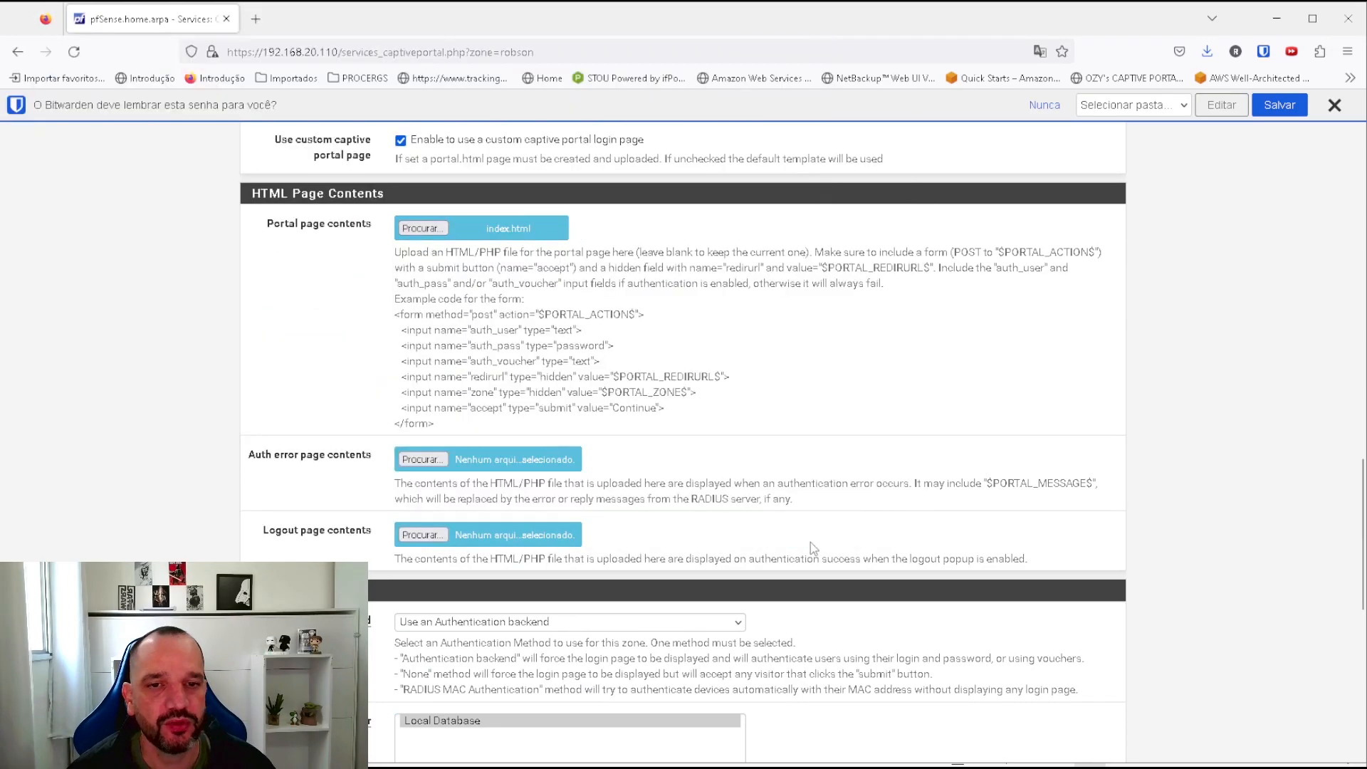
Set error.html as the auth error page and captiveportal-success as the logout page, then save.
{"action": "left_click", "coordinate": [422, 462]}
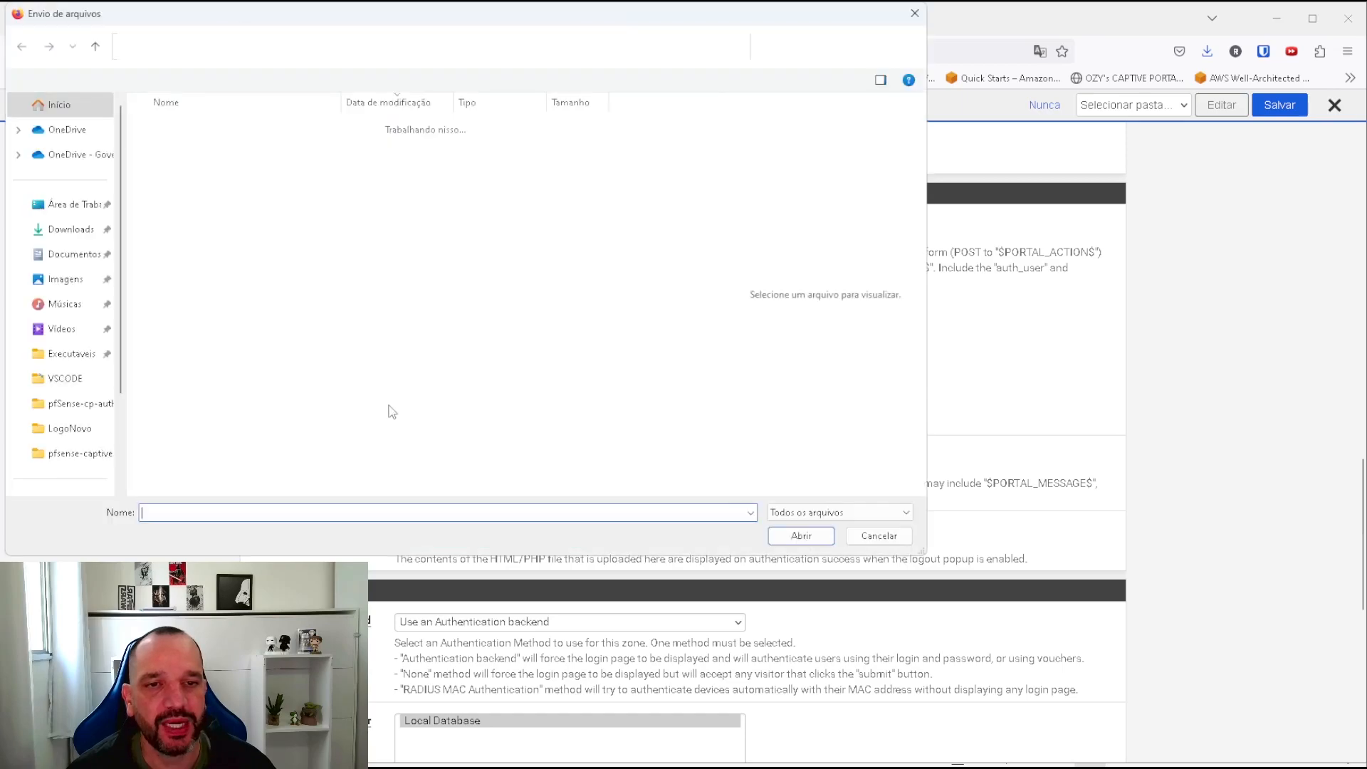
{"action": "left_click", "coordinate": [171, 366]}
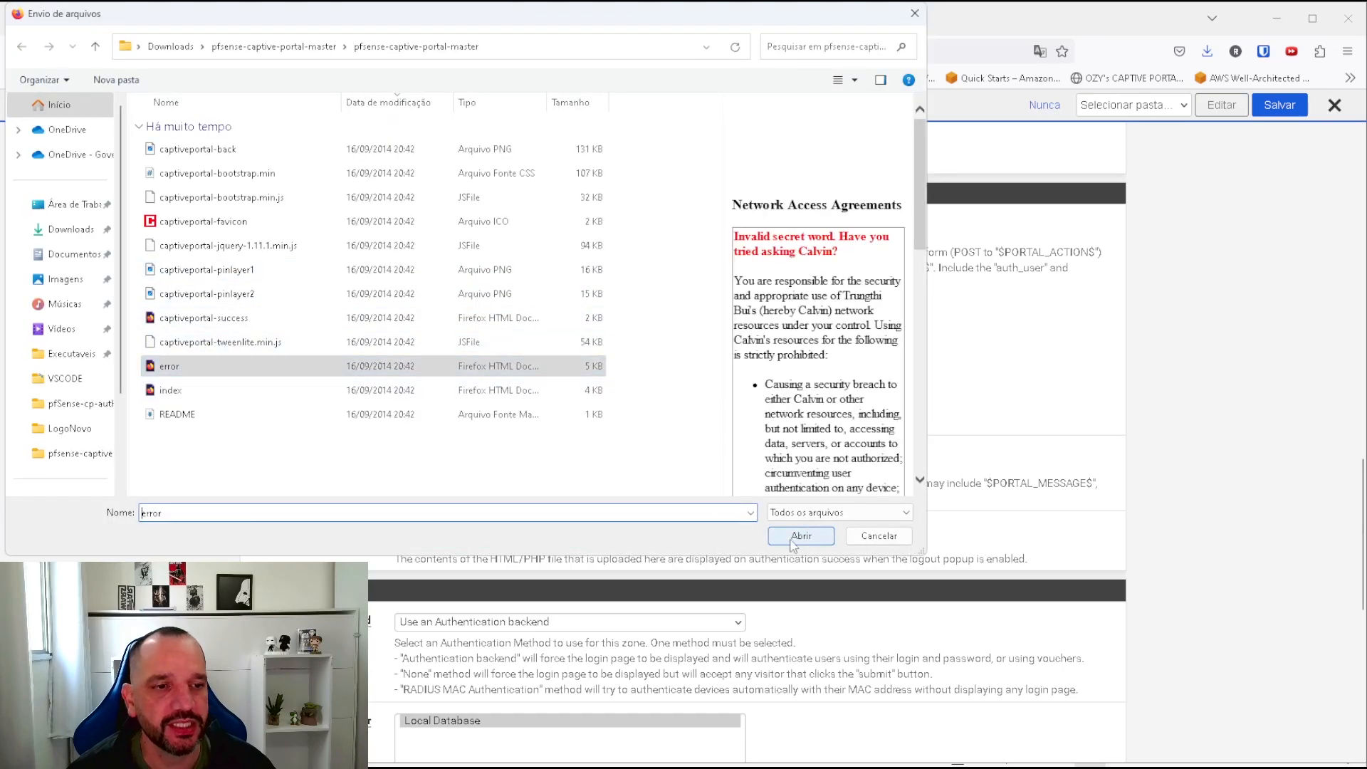
{"action": "left_click", "coordinate": [800, 536]}
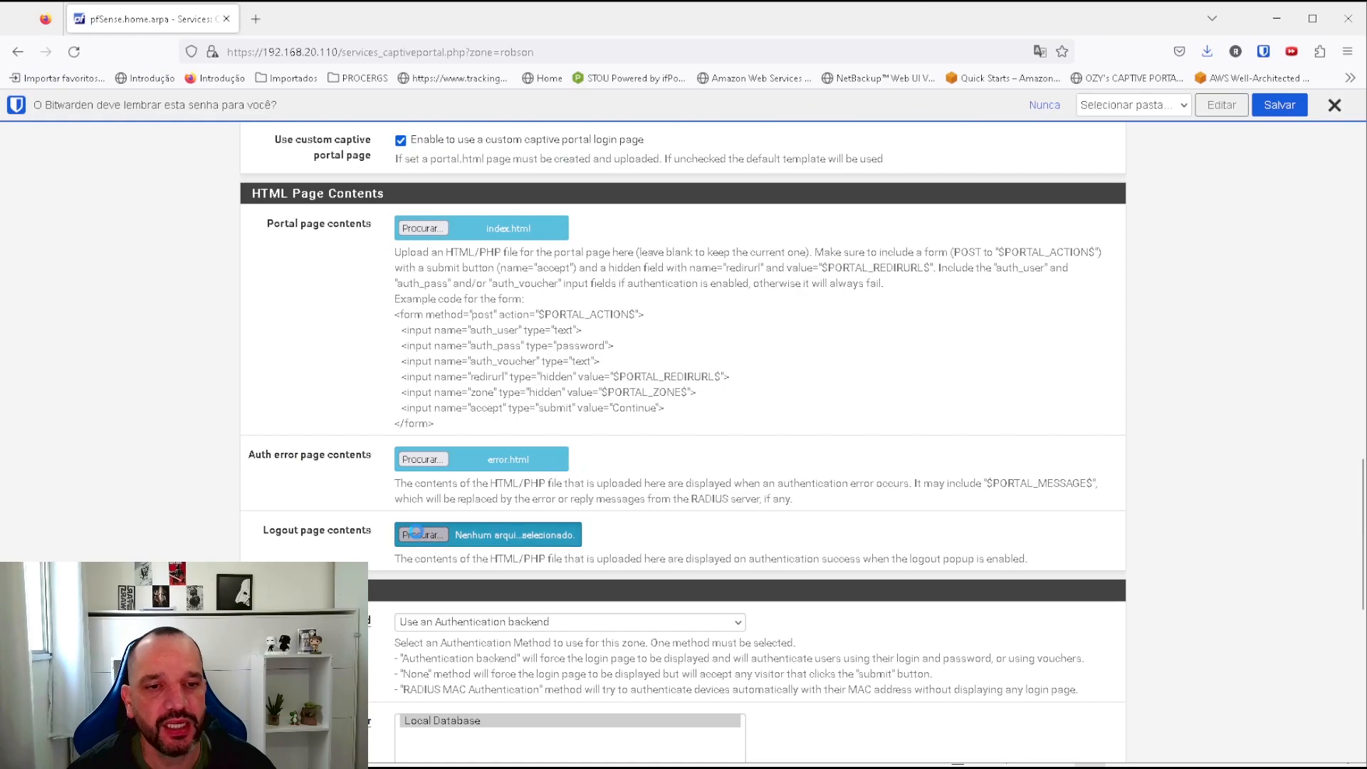
{"action": "left_click", "coordinate": [419, 535]}
{"action": "left_click", "coordinate": [206, 318]}
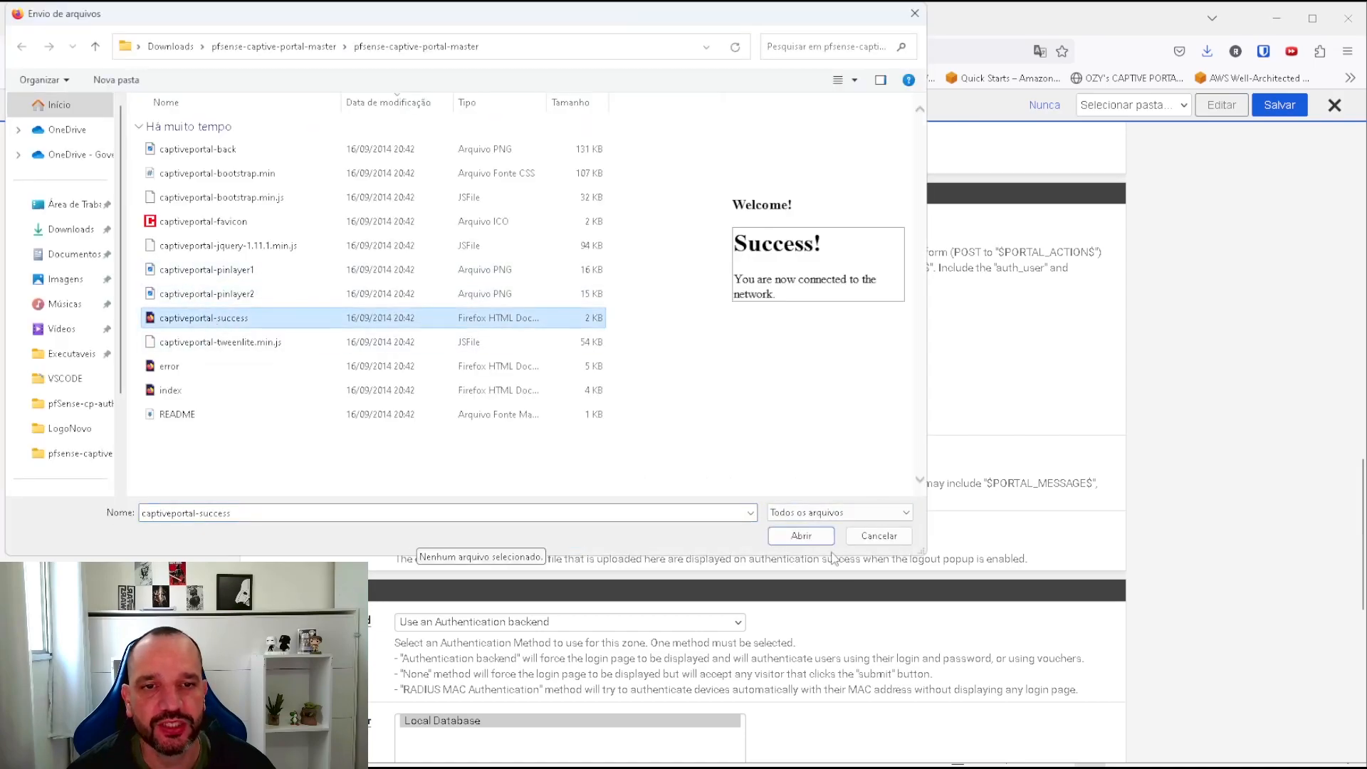
{"action": "left_click", "coordinate": [801, 535]}
{"action": "scroll", "coordinate": [772, 607], "scroll_direction": "down", "scroll_amount": 8}
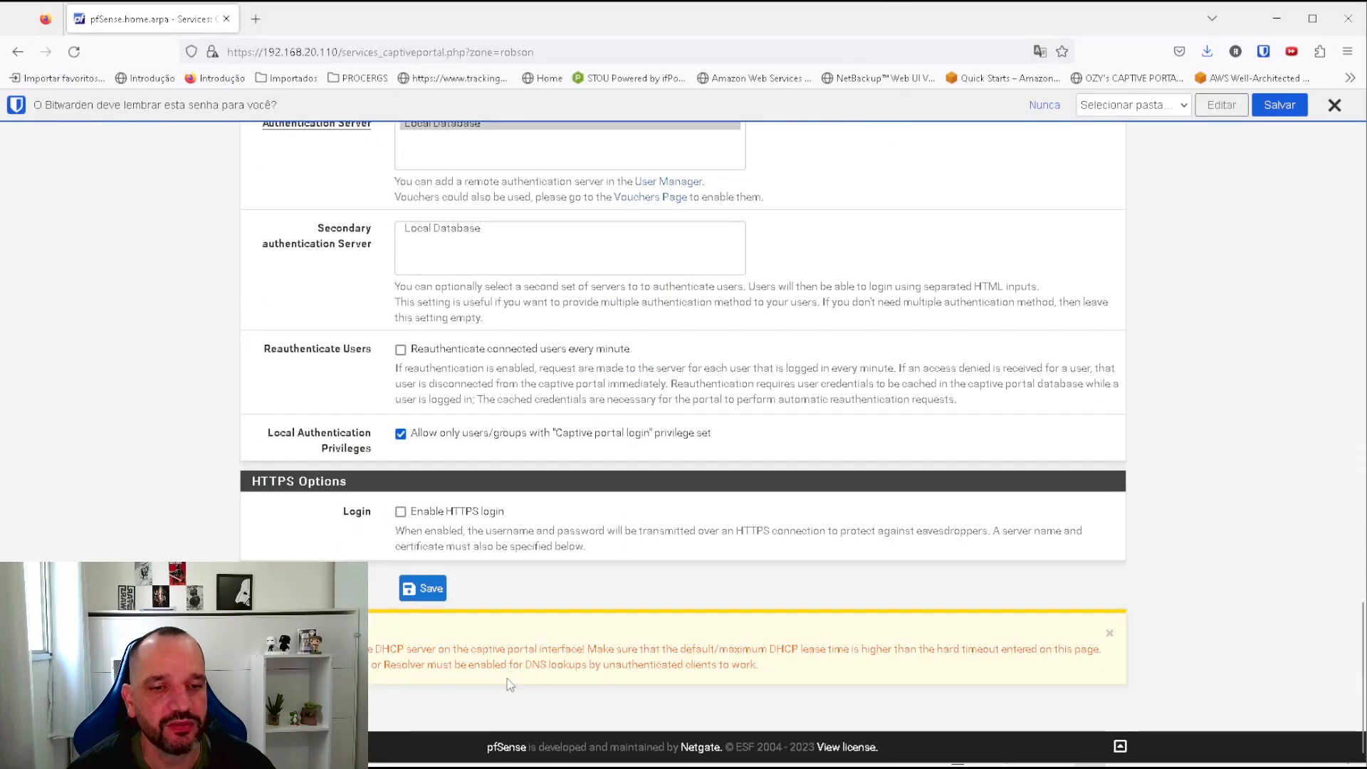
{"action": "left_click", "coordinate": [430, 590]}
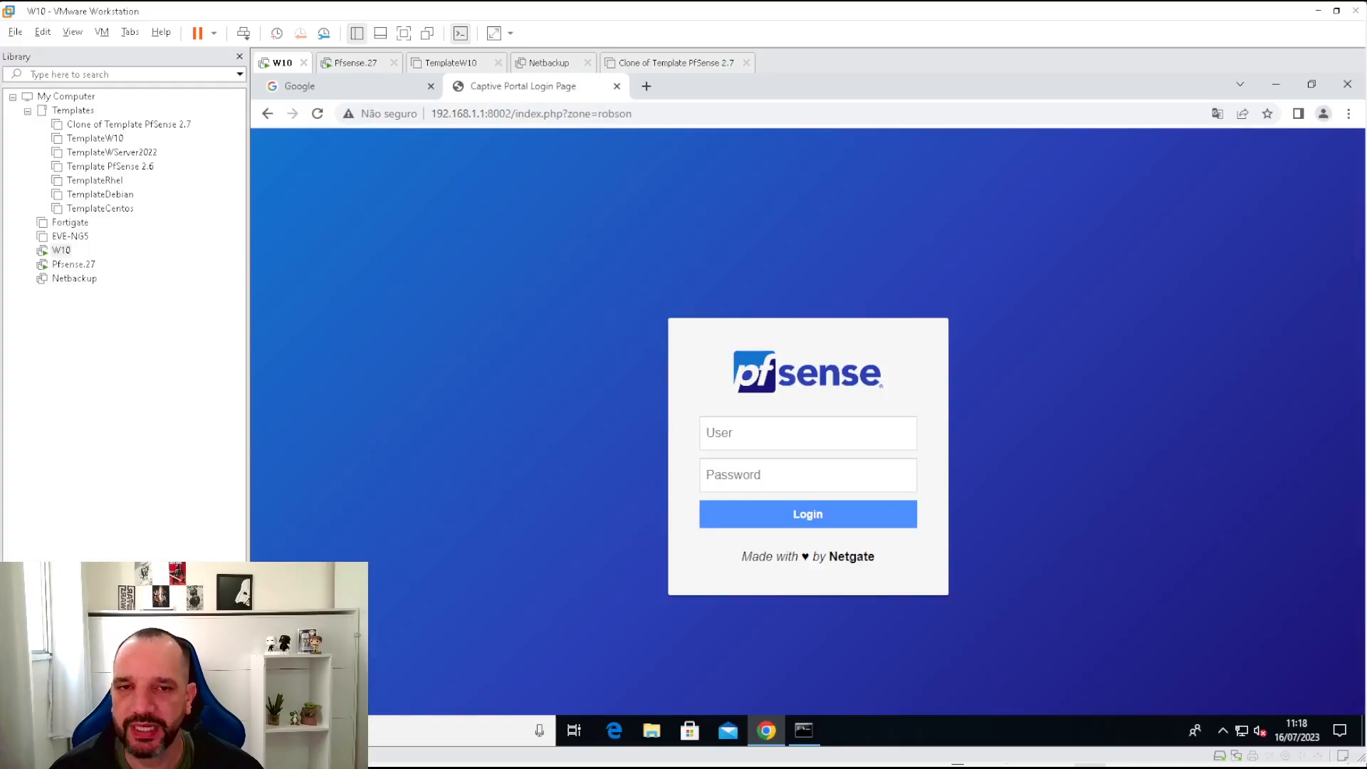
{"action": "left_click", "coordinate": [1347, 84]}
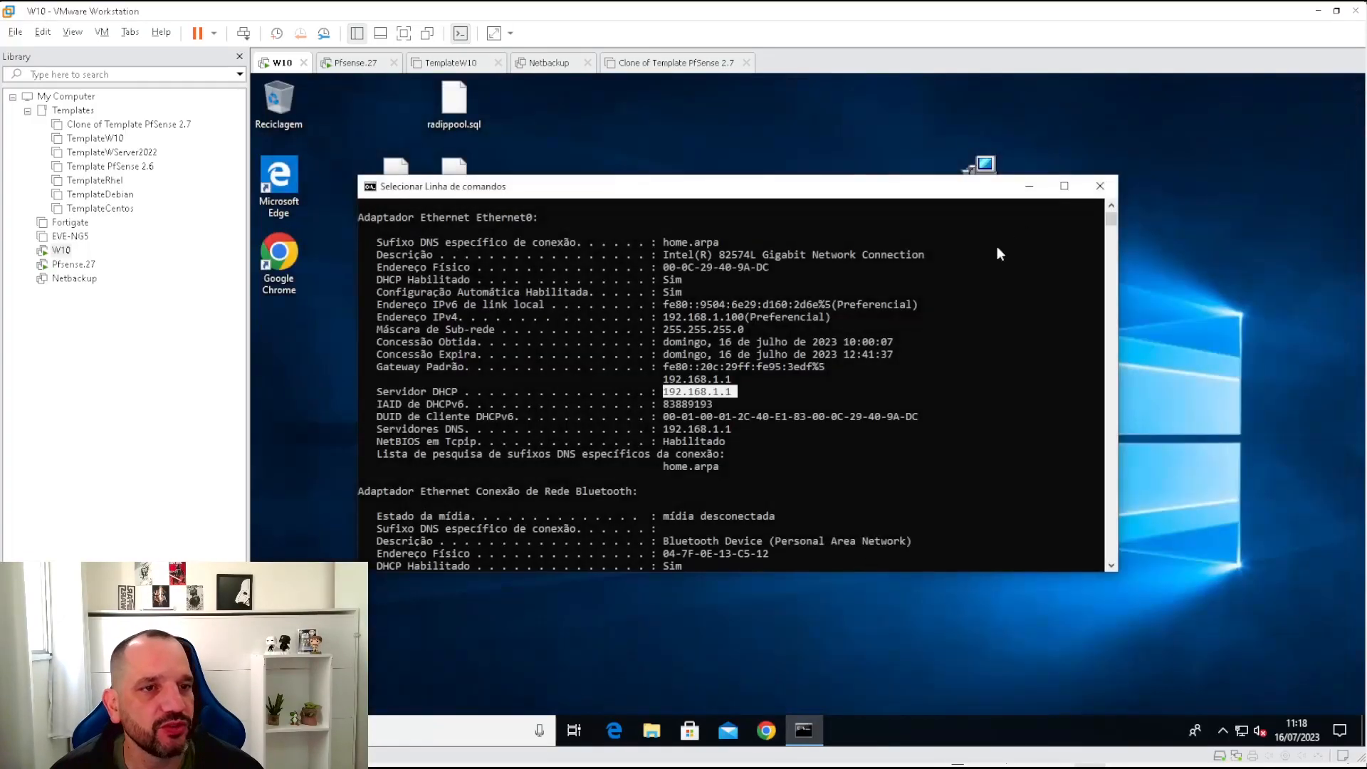
{"action": "double_click", "coordinate": [268, 276]}
{"action": "type", "text": "www."}
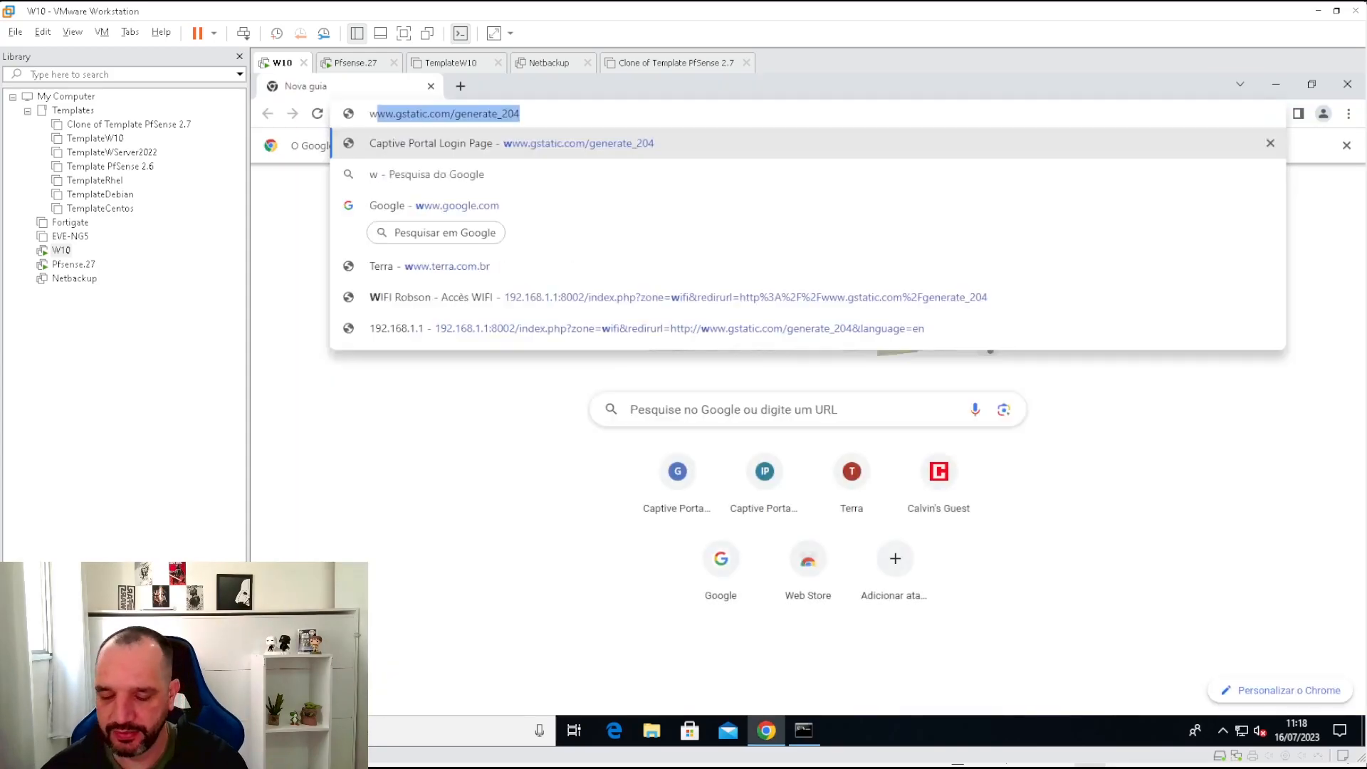
{"action": "type", "text": "google."}
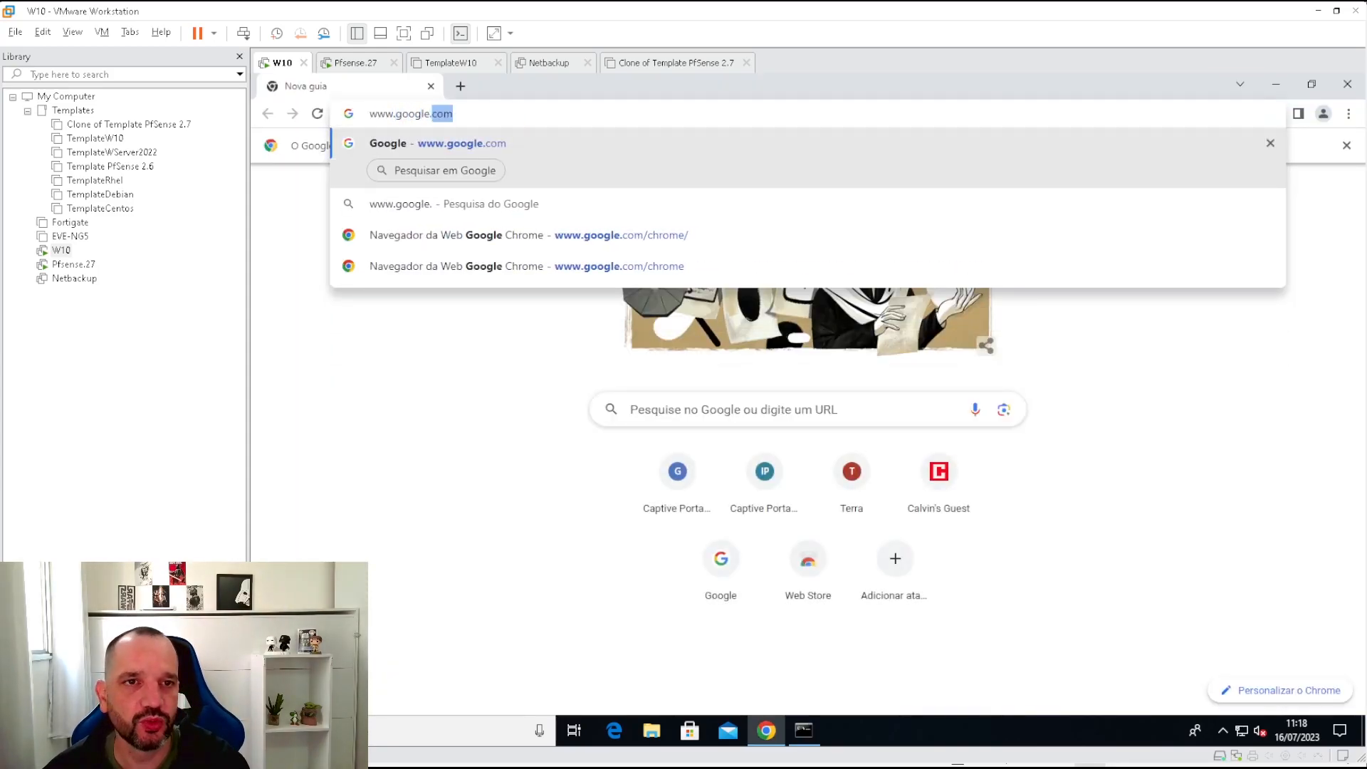
{"action": "key", "text": "Return"}
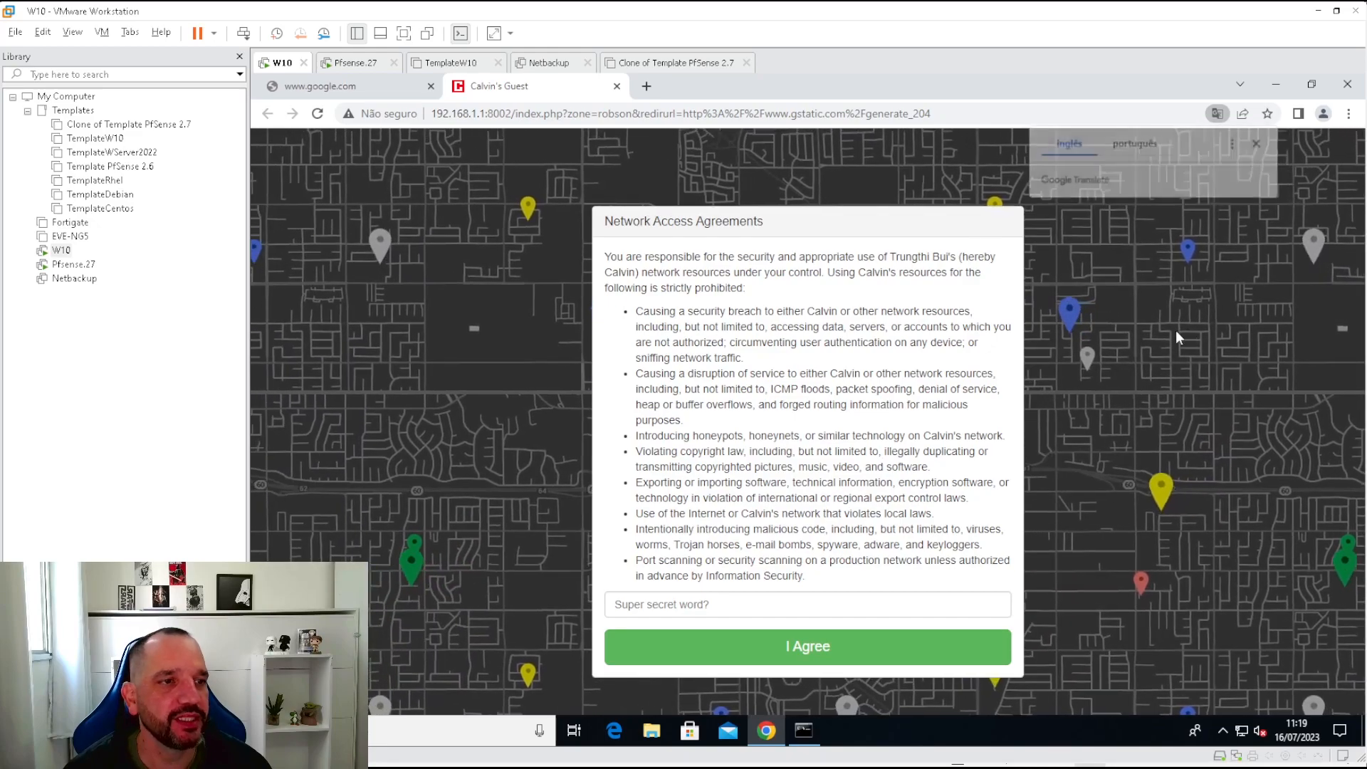
Highlight the agreement text and focus the Super secret word field, dismissing its suggestions.
{"action": "left_click_drag", "start_coordinate": [1090, 328], "coordinate": [1103, 282]}
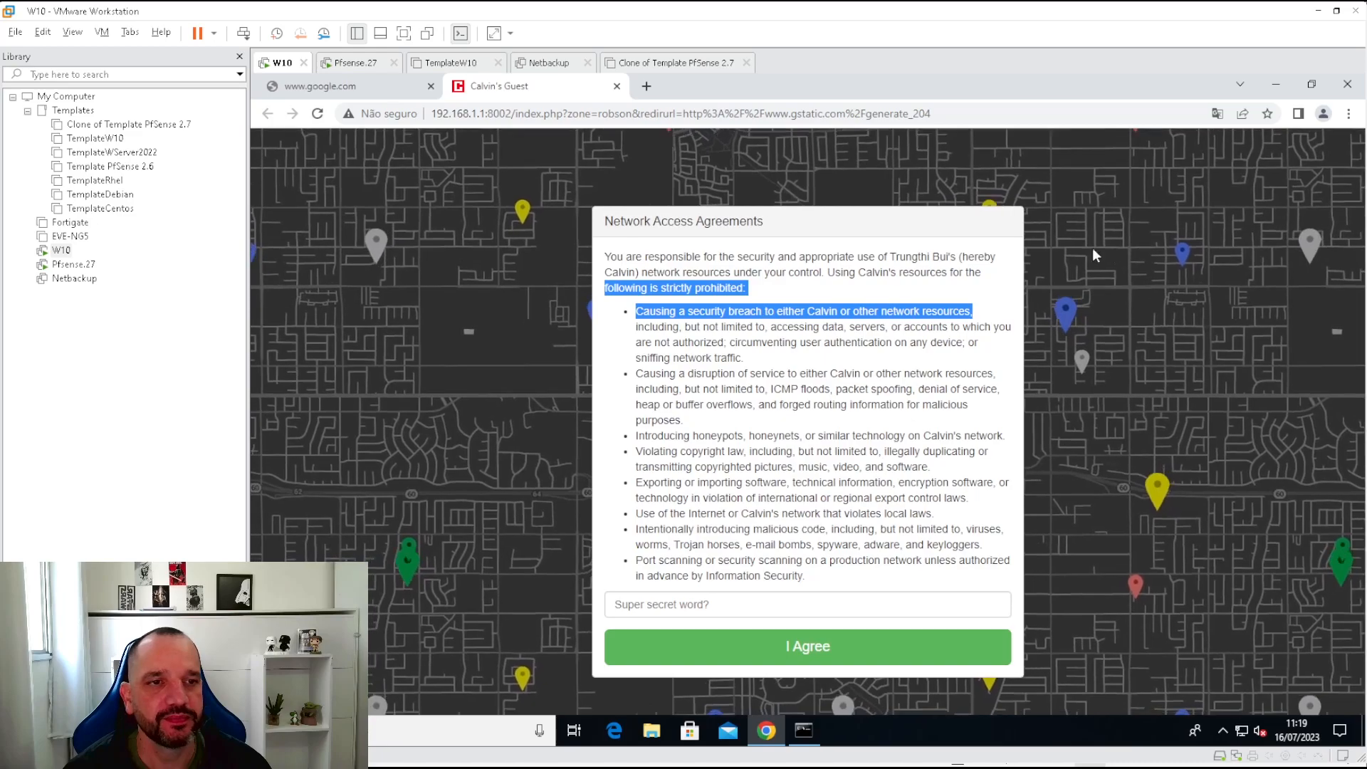
{"action": "left_click", "coordinate": [769, 604]}
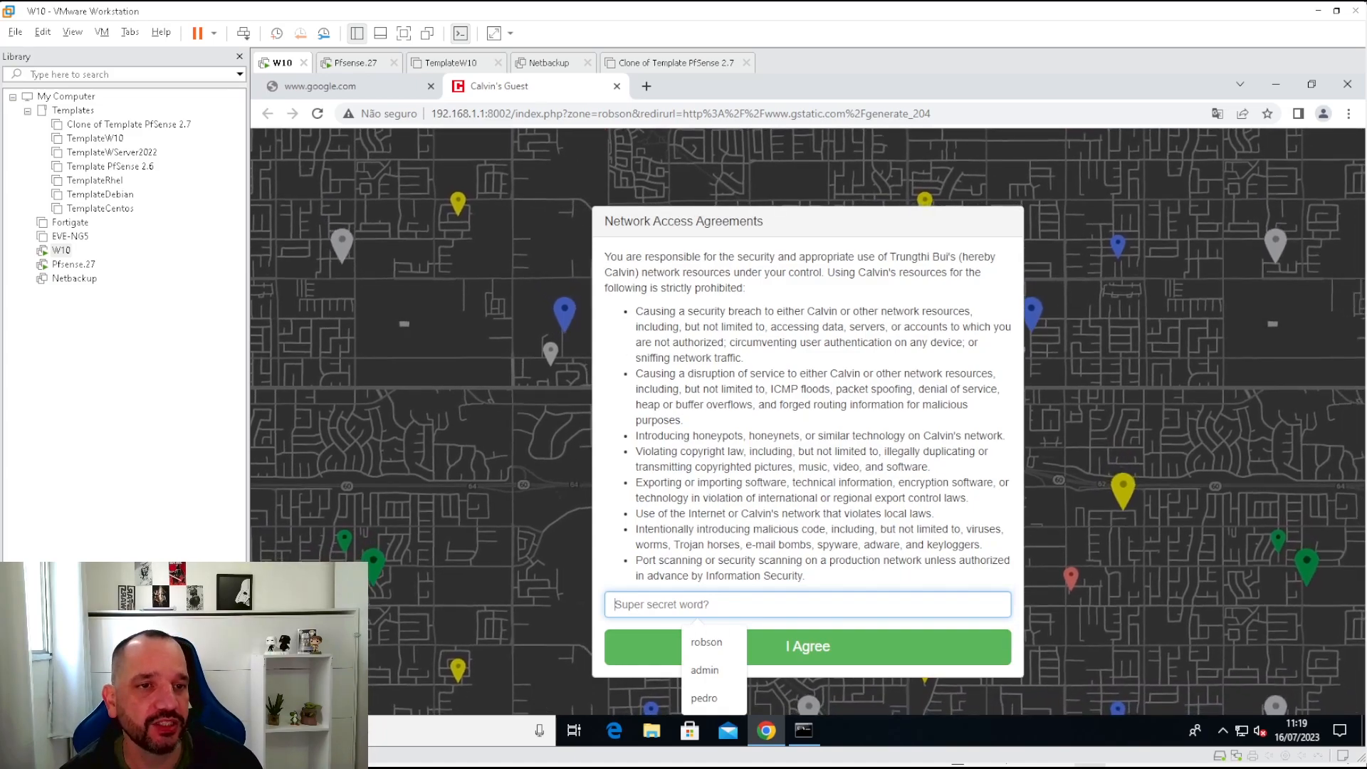
{"action": "left_click_drag", "start_coordinate": [605, 256], "coordinate": [818, 581]}
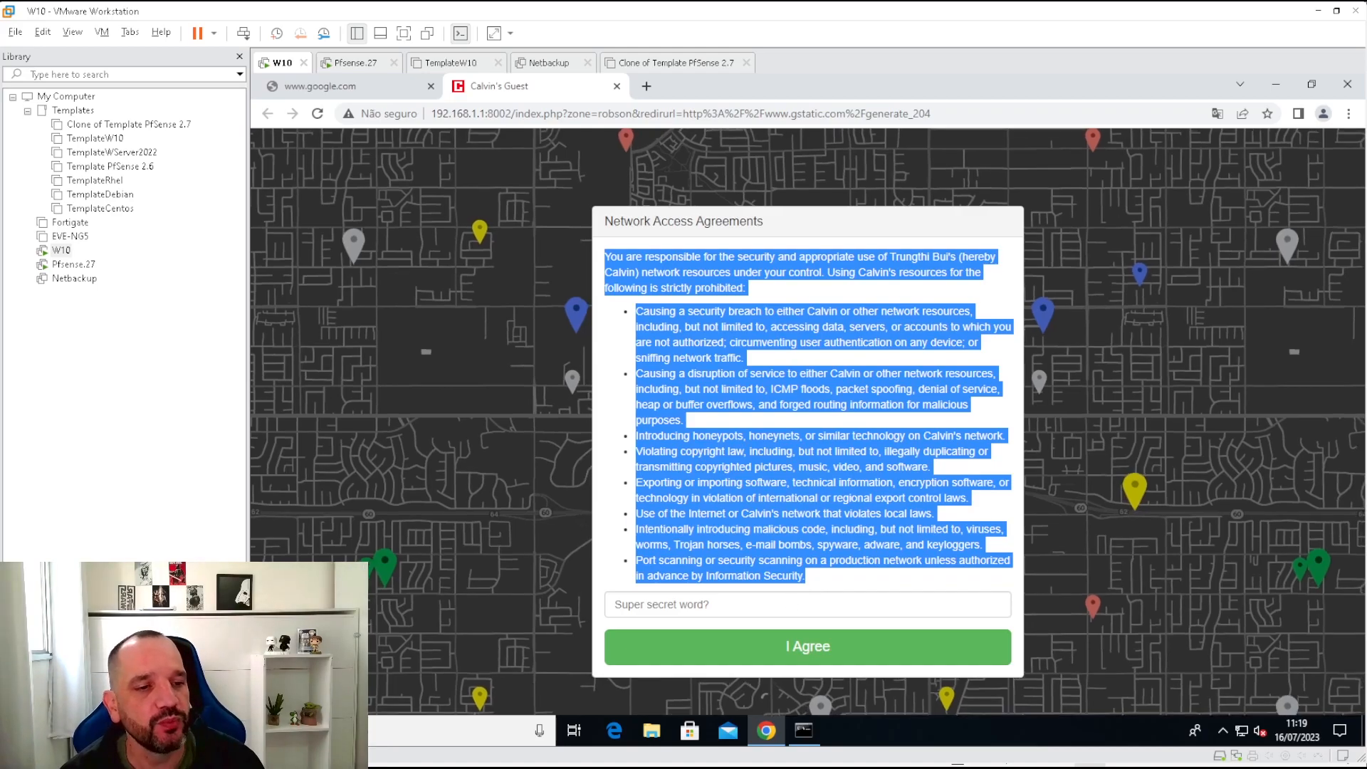
{"action": "left_click", "coordinate": [783, 604]}
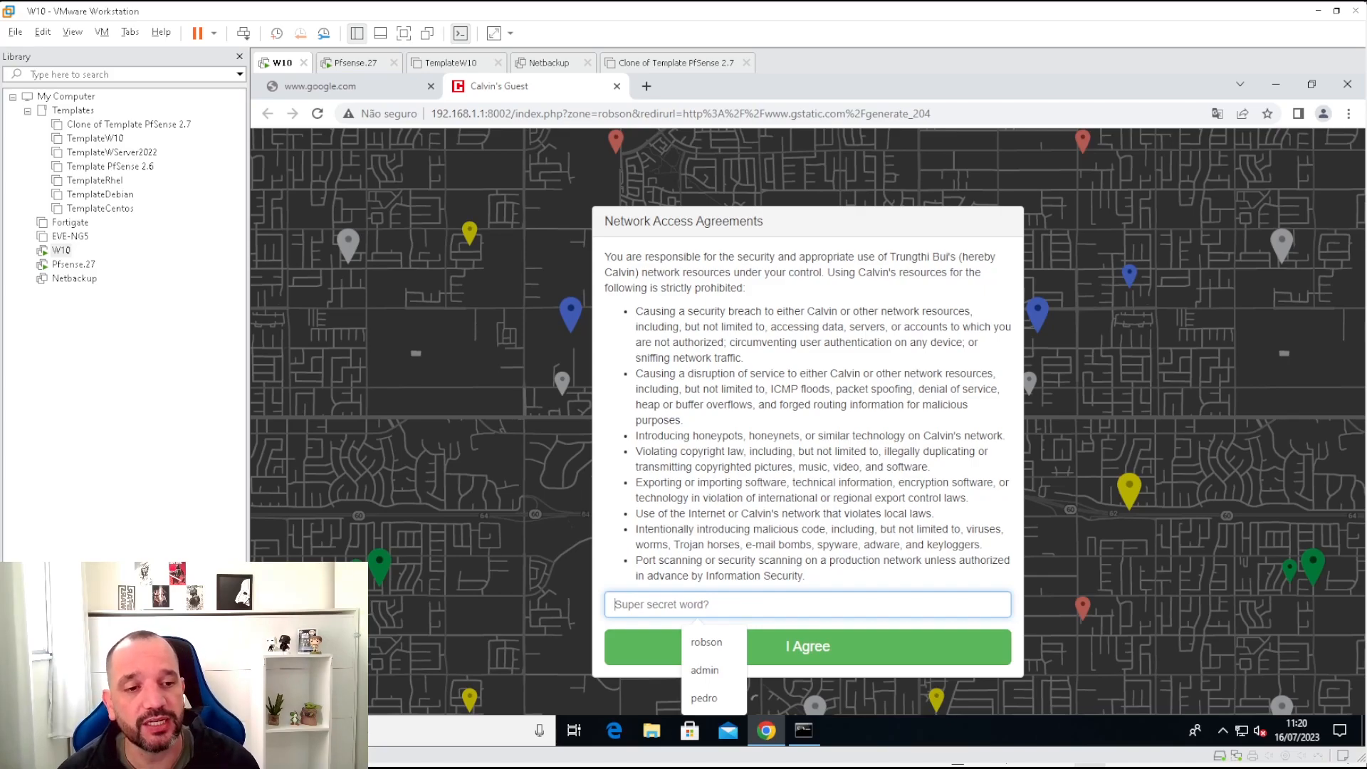
{"action": "left_click", "coordinate": [506, 288]}
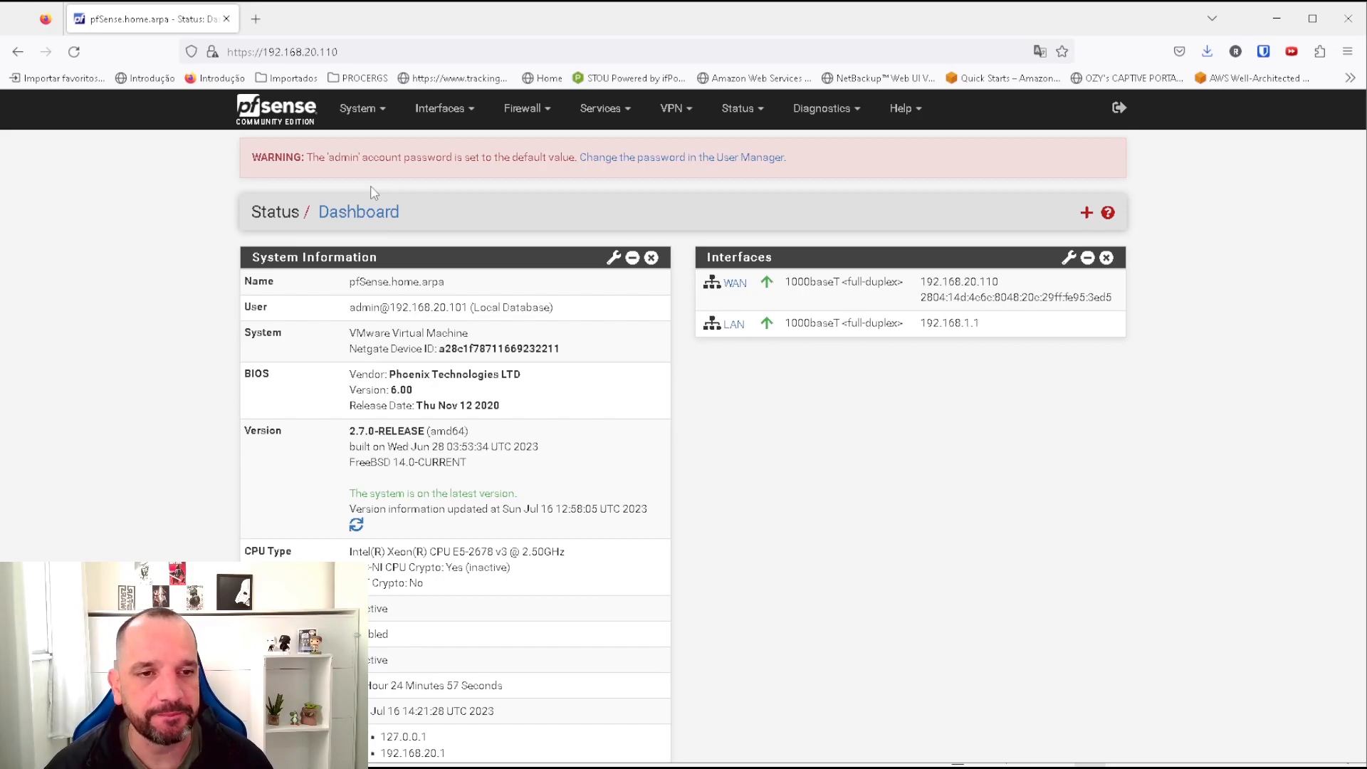
Delete the Robson zone from the Services > Captive Portal zones list.
{"action": "left_click", "coordinate": [584, 112]}
{"action": "left_click", "coordinate": [617, 168]}
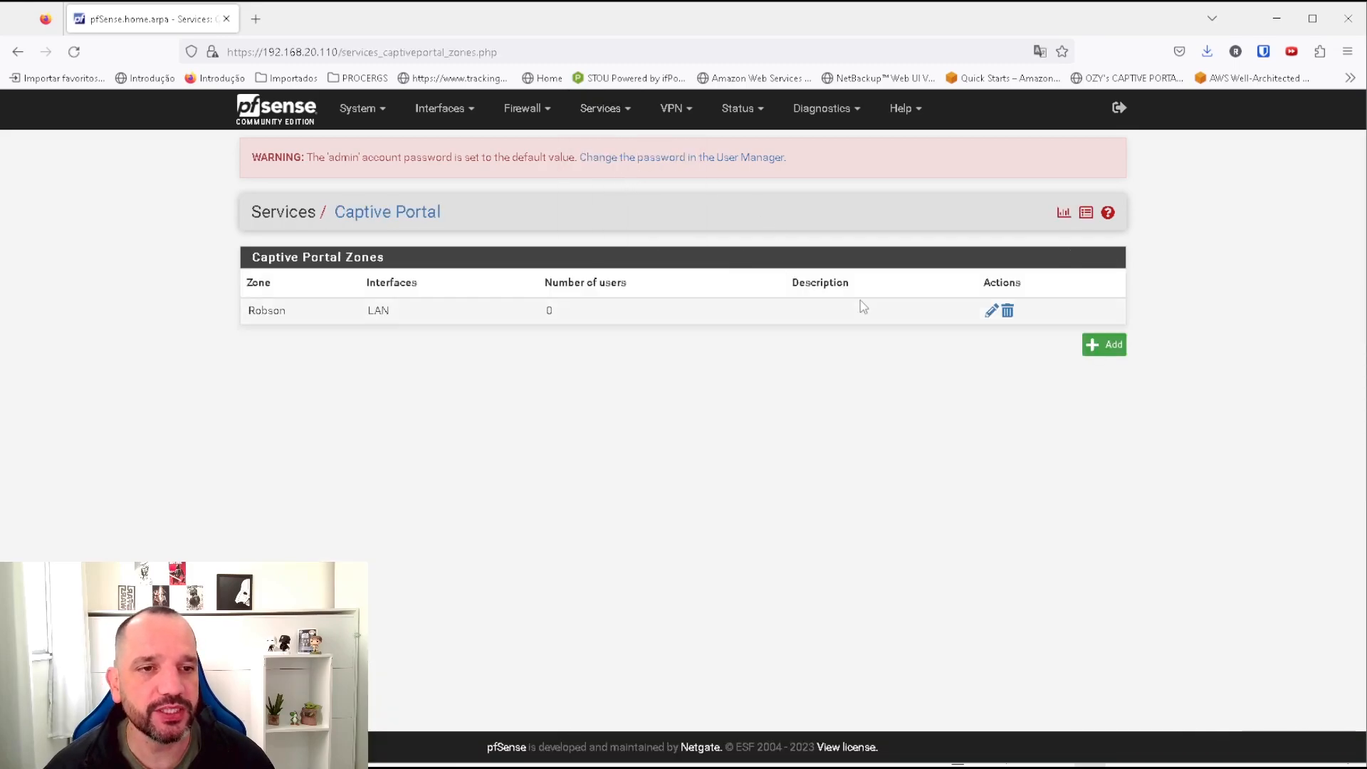
{"action": "left_click", "coordinate": [1007, 311]}
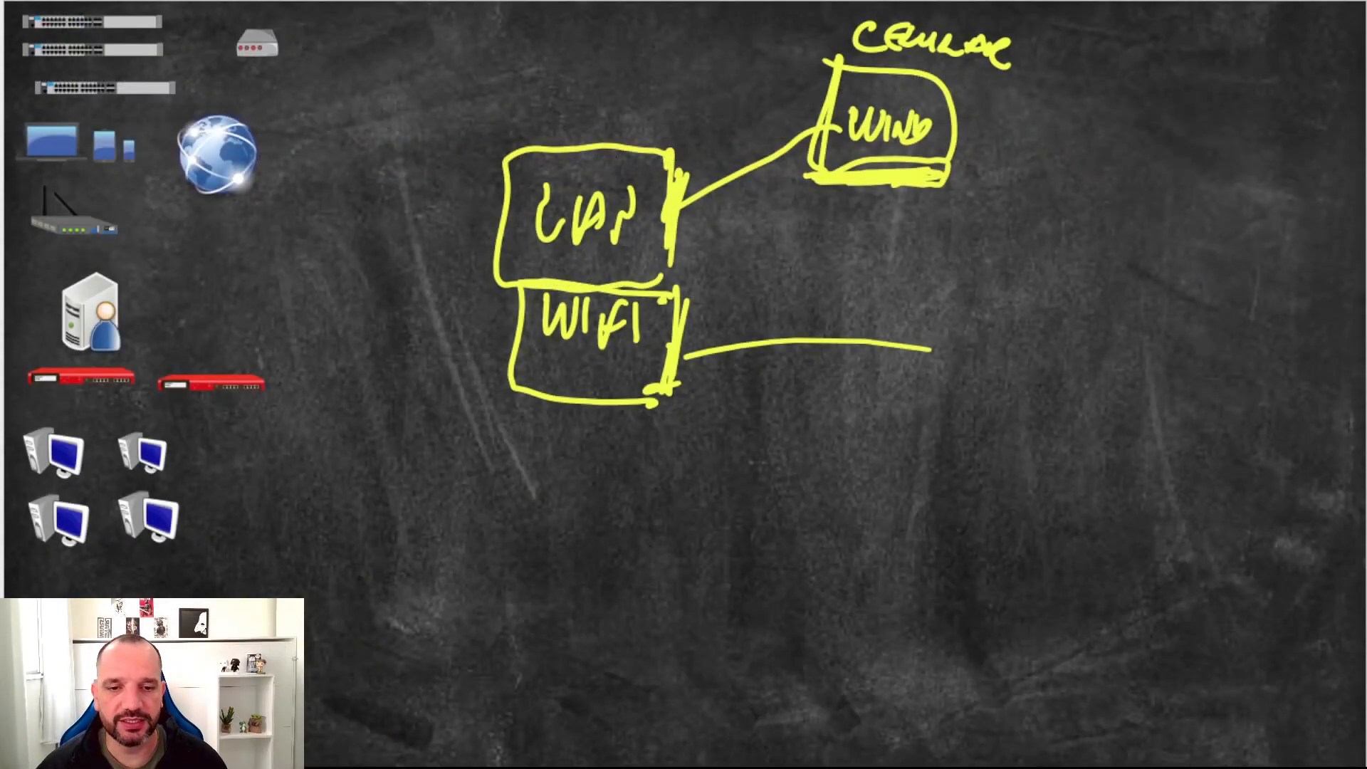
Clear the board, draw a box, and label it LOCAL BASE below and CADASTRO above.
{"action": "key", "text": "e"}
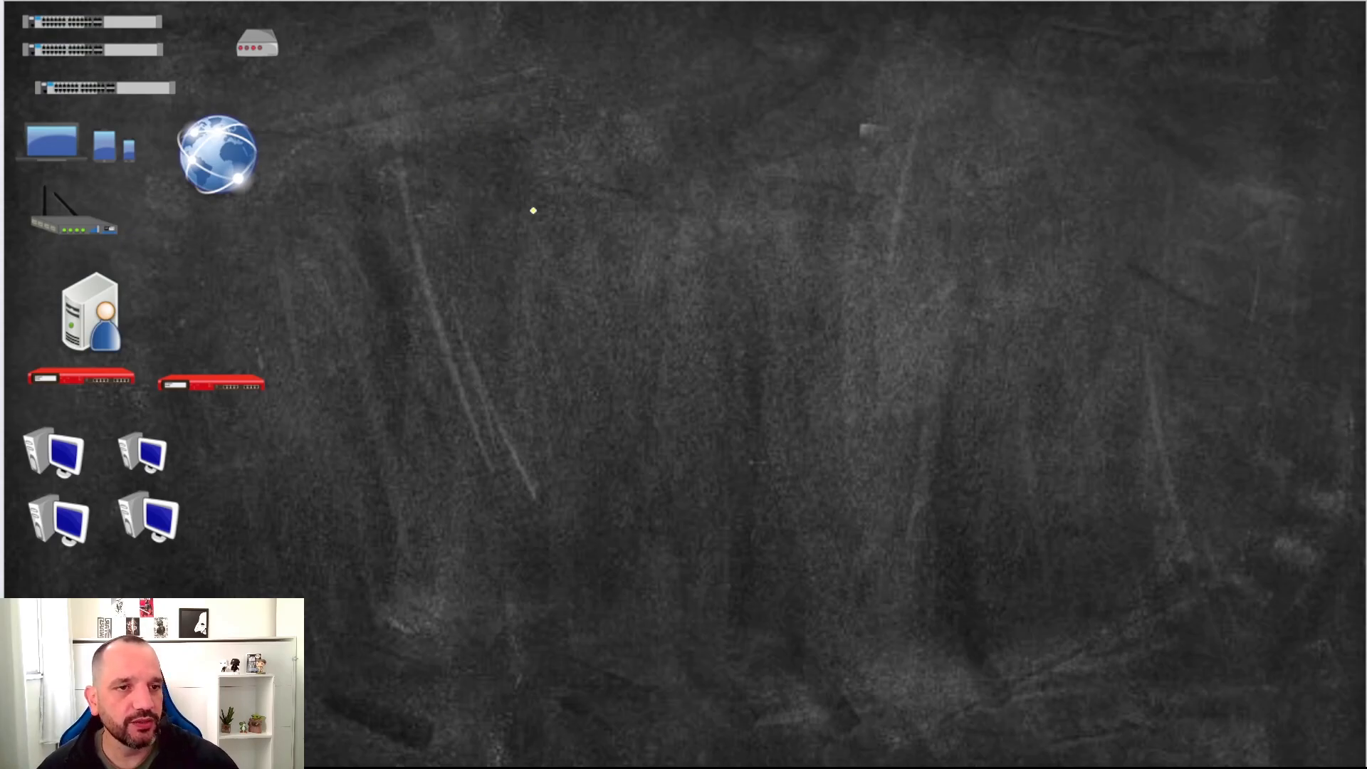
{"action": "mouse_move", "coordinate": [484, 96]}
{"action": "left_mouse_down"}
{"action": "mouse_move", "coordinate": [484, 173]}
{"action": "mouse_move", "coordinate": [545, 123]}
{"action": "mouse_move", "coordinate": [489, 94]}
{"action": "left_mouse_up"}
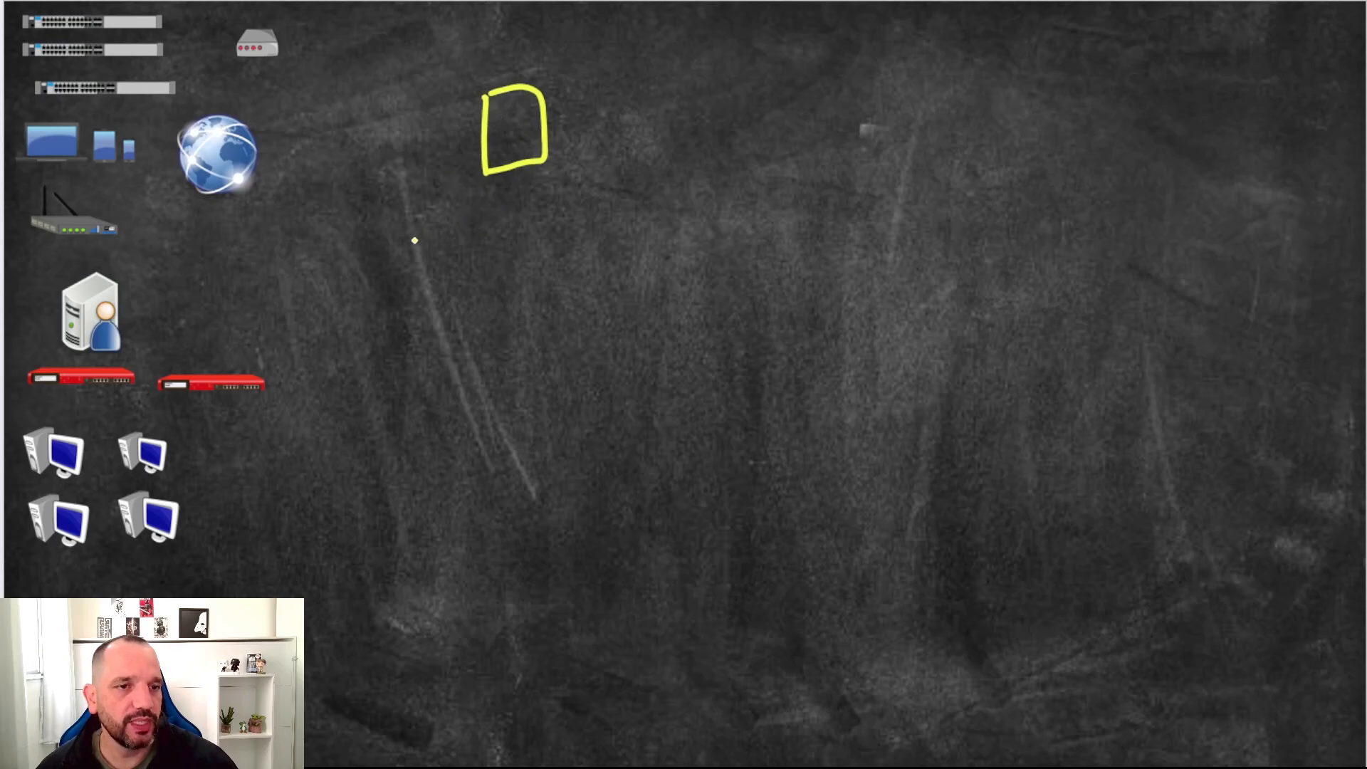
{"action": "mouse_move", "coordinate": [411, 210]}
{"action": "left_mouse_down"}
{"action": "mouse_move", "coordinate": [431, 246]}
{"action": "mouse_move", "coordinate": [480, 213]}
{"action": "mouse_move", "coordinate": [530, 234]}
{"action": "mouse_move", "coordinate": [597, 209]}
{"action": "mouse_move", "coordinate": [604, 228]}
{"action": "left_mouse_up"}
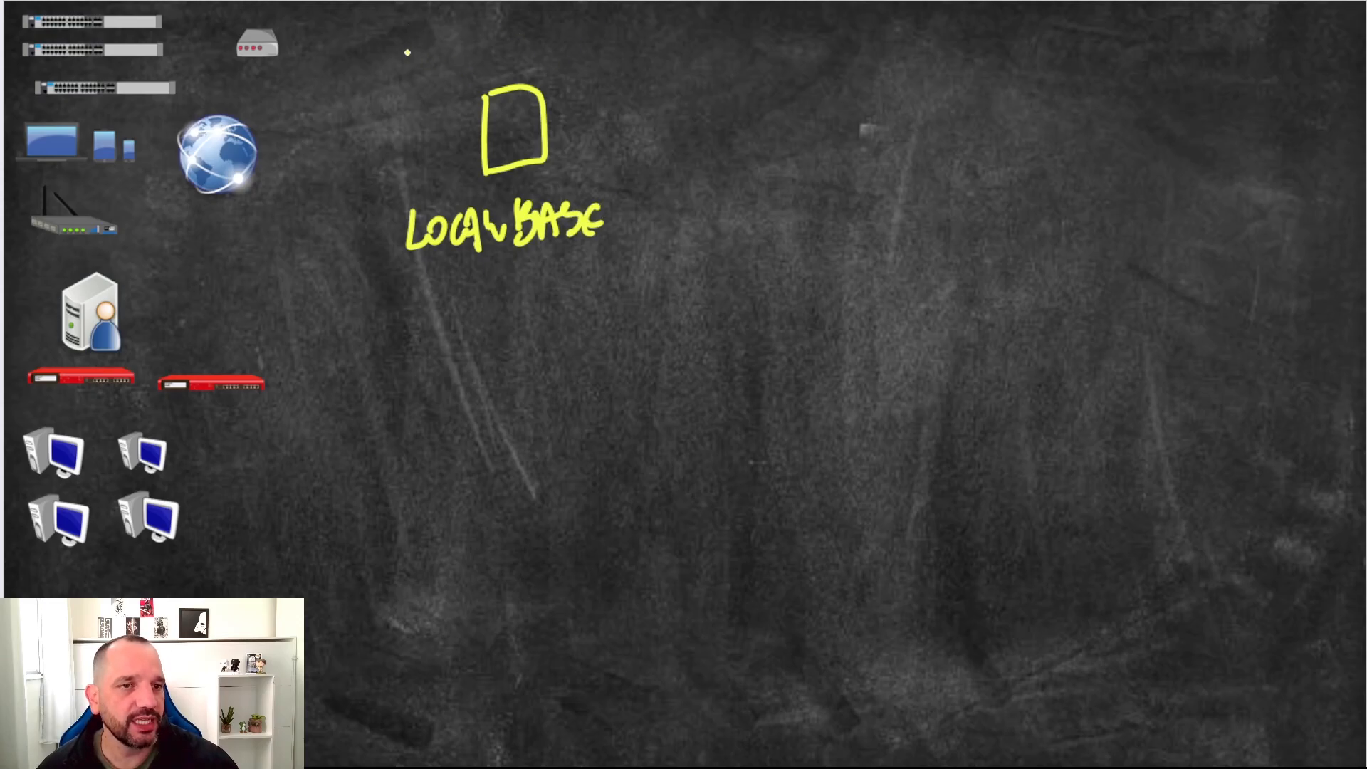
{"action": "mouse_move", "coordinate": [415, 41]}
{"action": "left_mouse_down"}
{"action": "mouse_move", "coordinate": [429, 69]}
{"action": "mouse_move", "coordinate": [496, 43]}
{"action": "mouse_move", "coordinate": [573, 39]}
{"action": "left_mouse_up"}
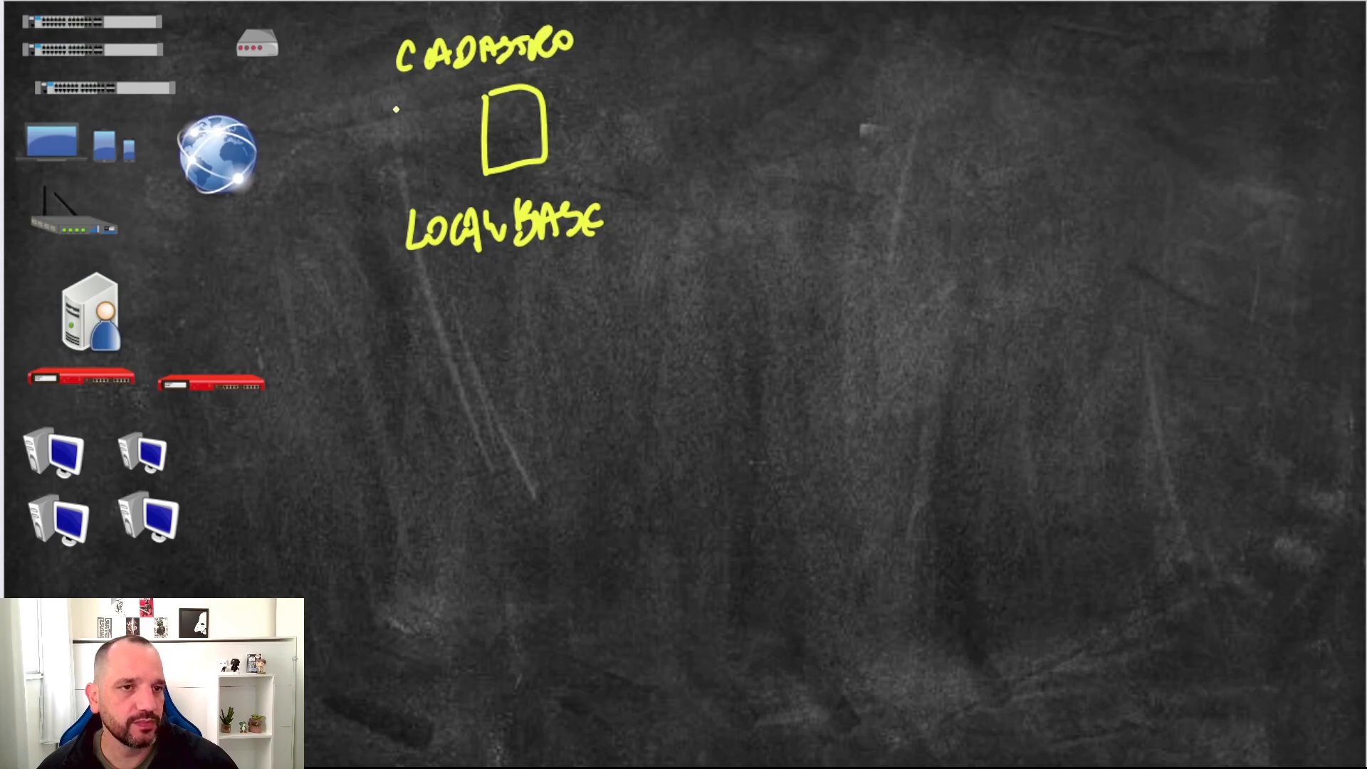
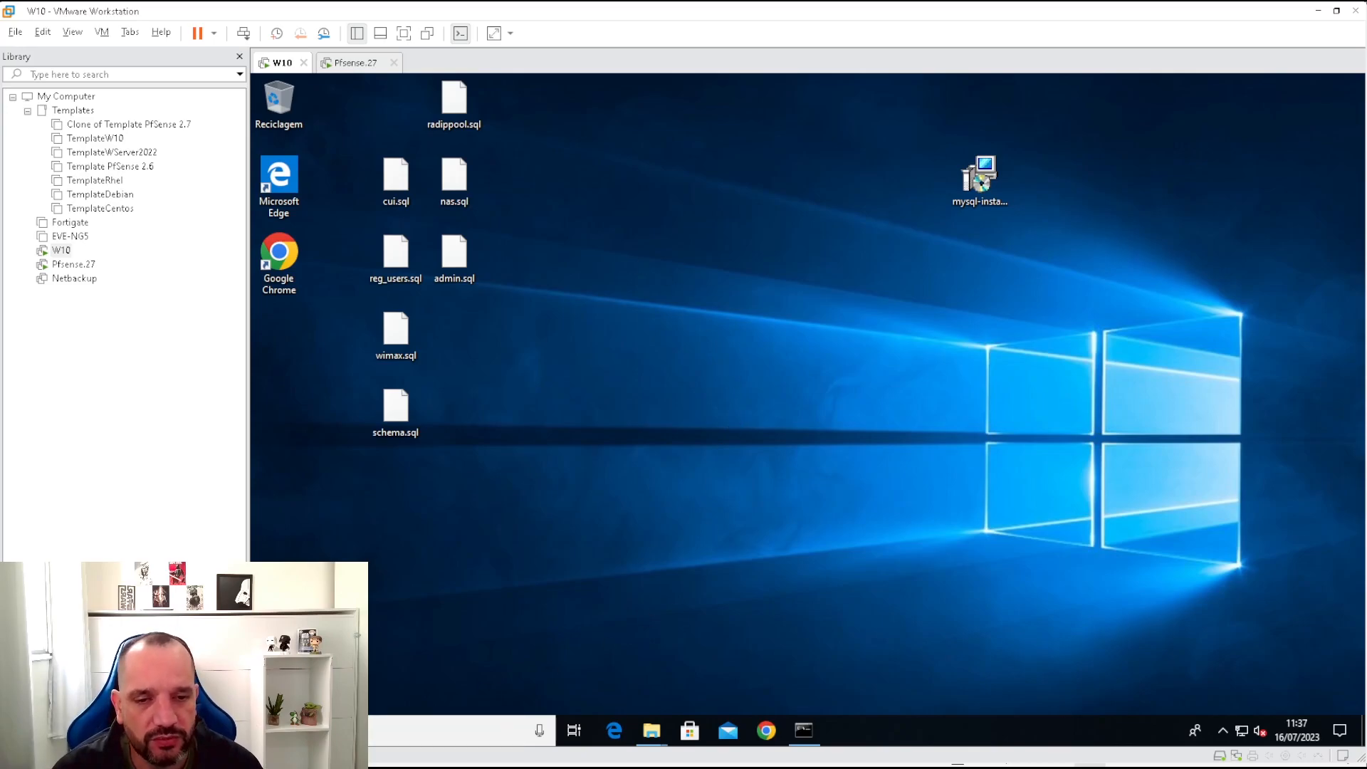
Launch the MySQL 8.0 Command Line Client and log in with the root password.
{"action": "key", "text": "super"}
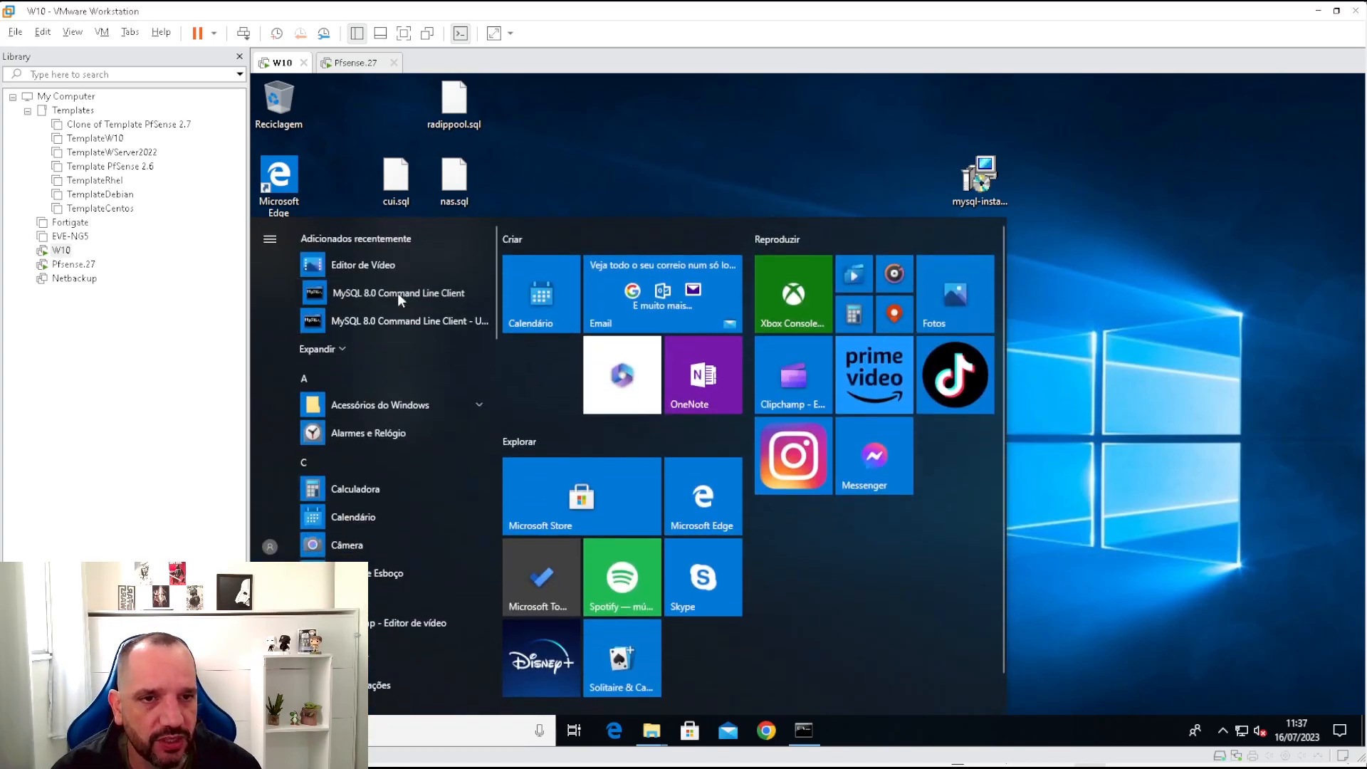
{"action": "left_click", "coordinate": [397, 293]}
{"action": "left_click_drag", "start_coordinate": [615, 157], "coordinate": [780, 262]}
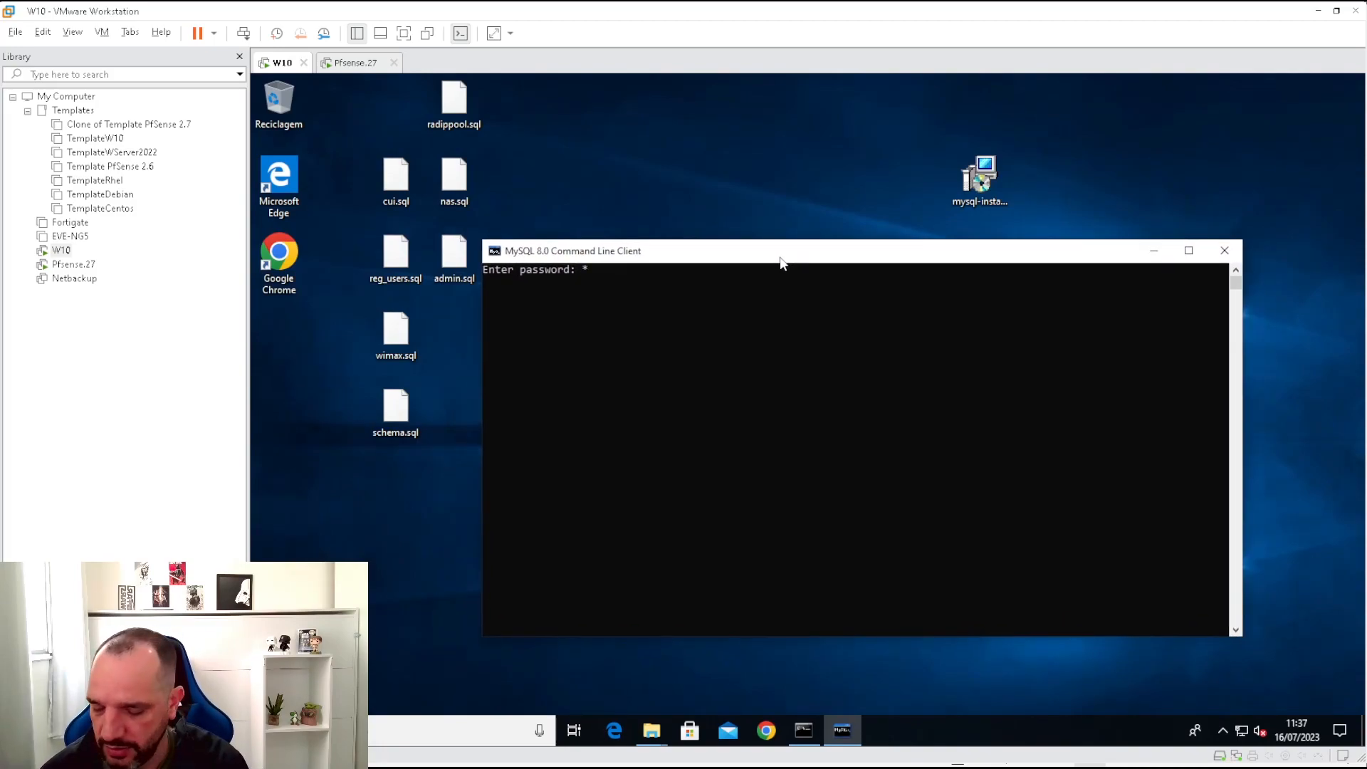
{"action": "type", "text": "******"}
{"action": "key", "text": "Return"}
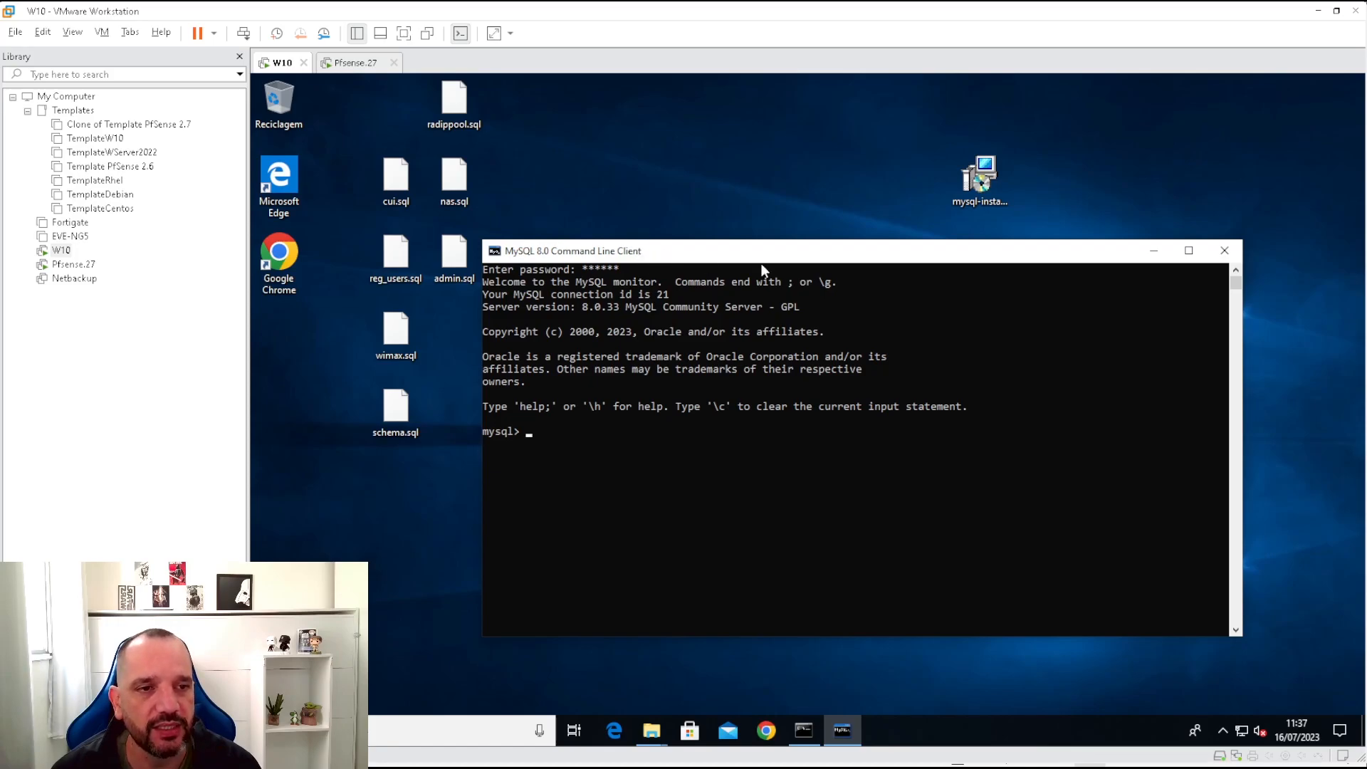
Create the MySQL user 'radius'@'%' identified by a password.
{"action": "type", "text": "create uysen"}
{"action": "key", "text": "BackSpace"}
{"action": "key", "text": "BackSpace"}
{"action": "key", "text": "BackSpace"}
{"action": "key", "text": "BackSpace"}
{"action": "type", "text": "se"}
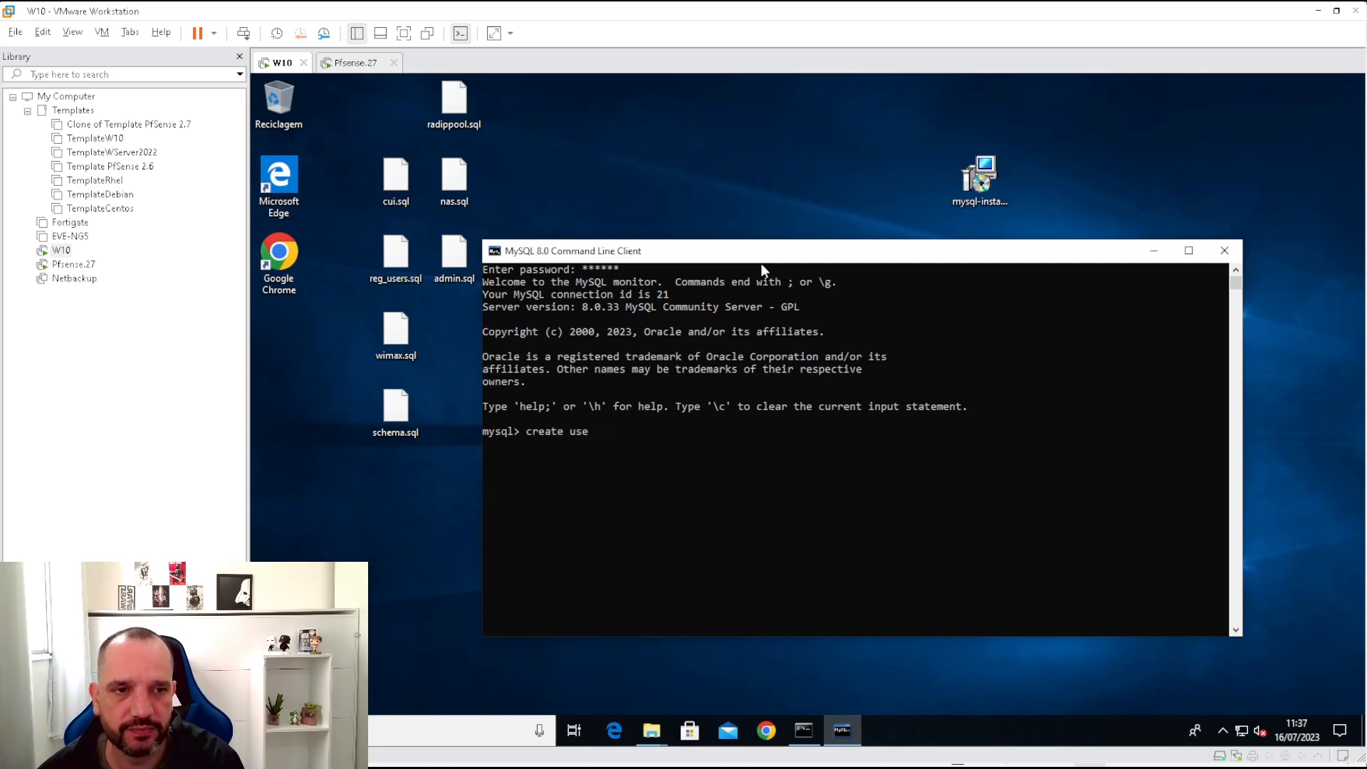
{"action": "type", "text": "r "}
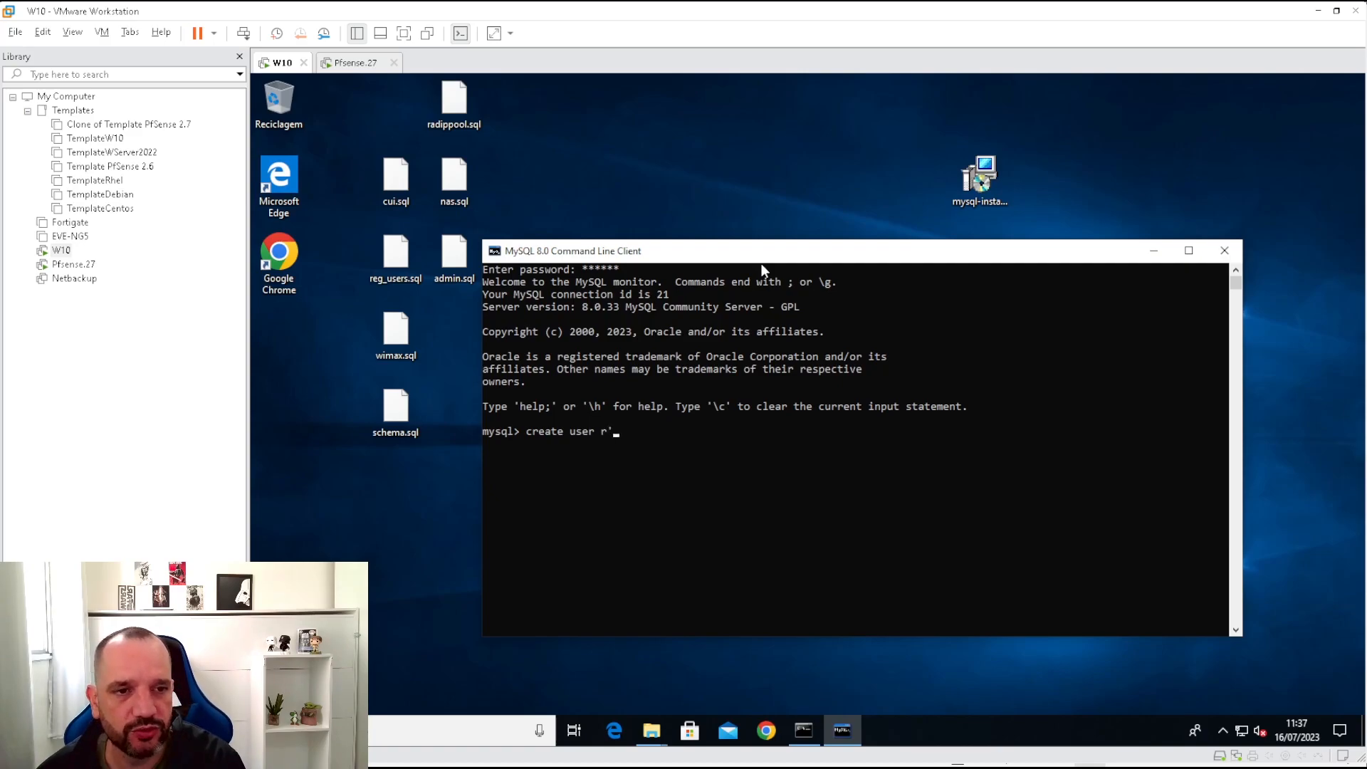
{"action": "type", "text": "'ra"}
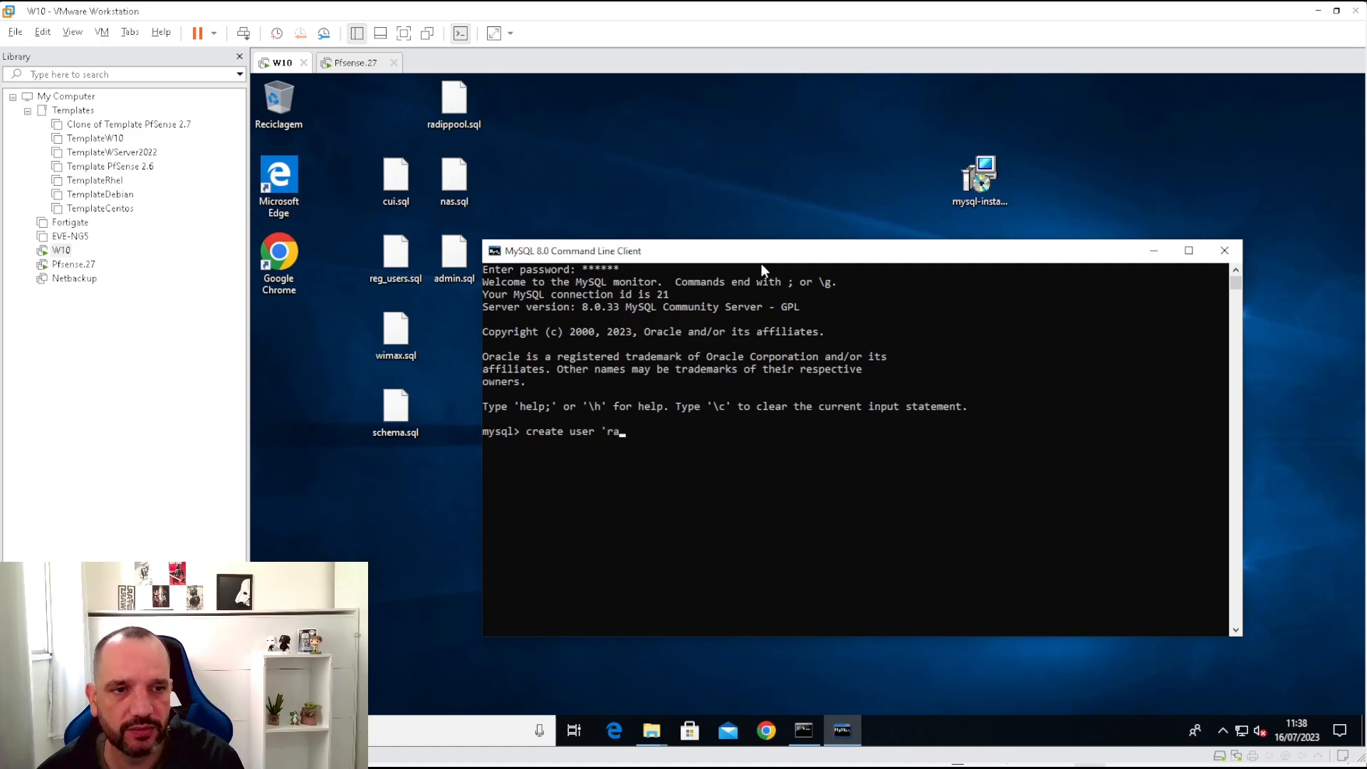
{"action": "type", "text": "dius'@'%' identifie"}
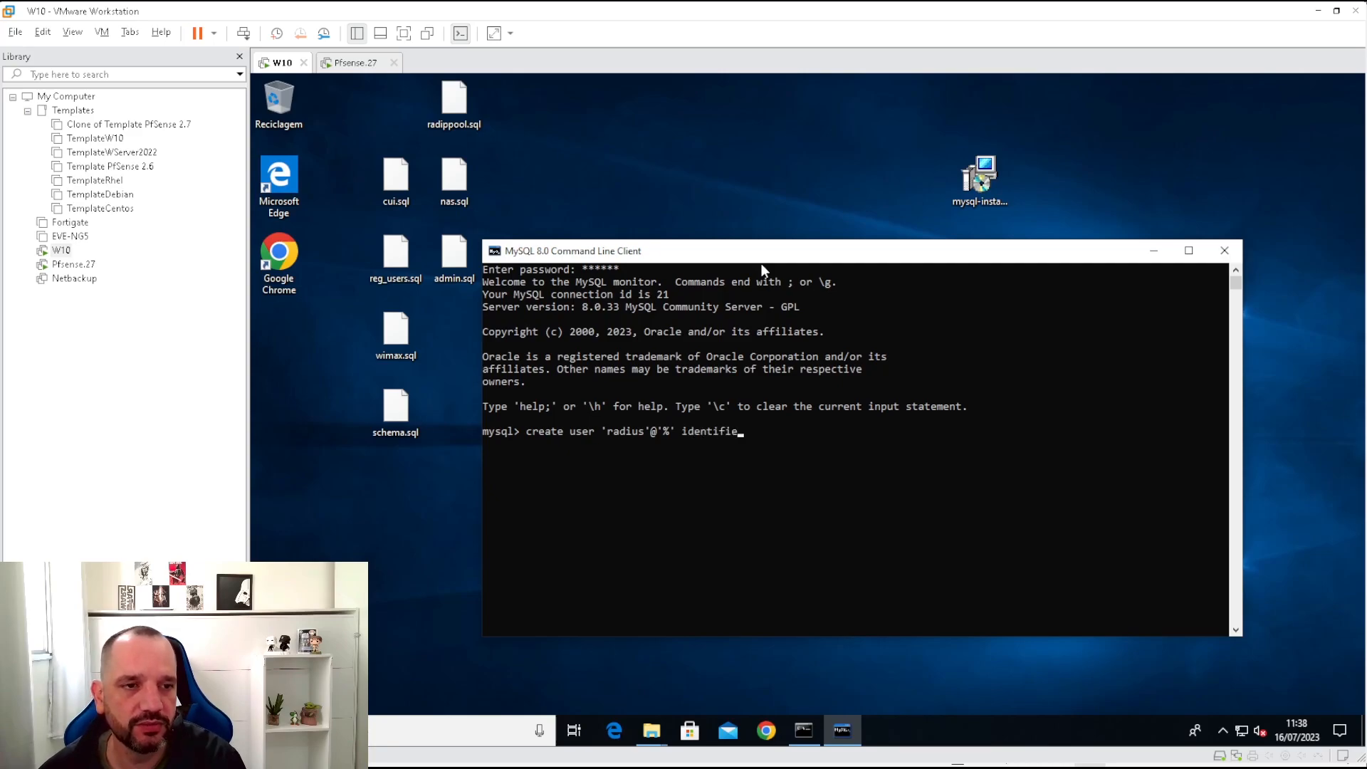
{"action": "type", "text": "d by 'radpa"}
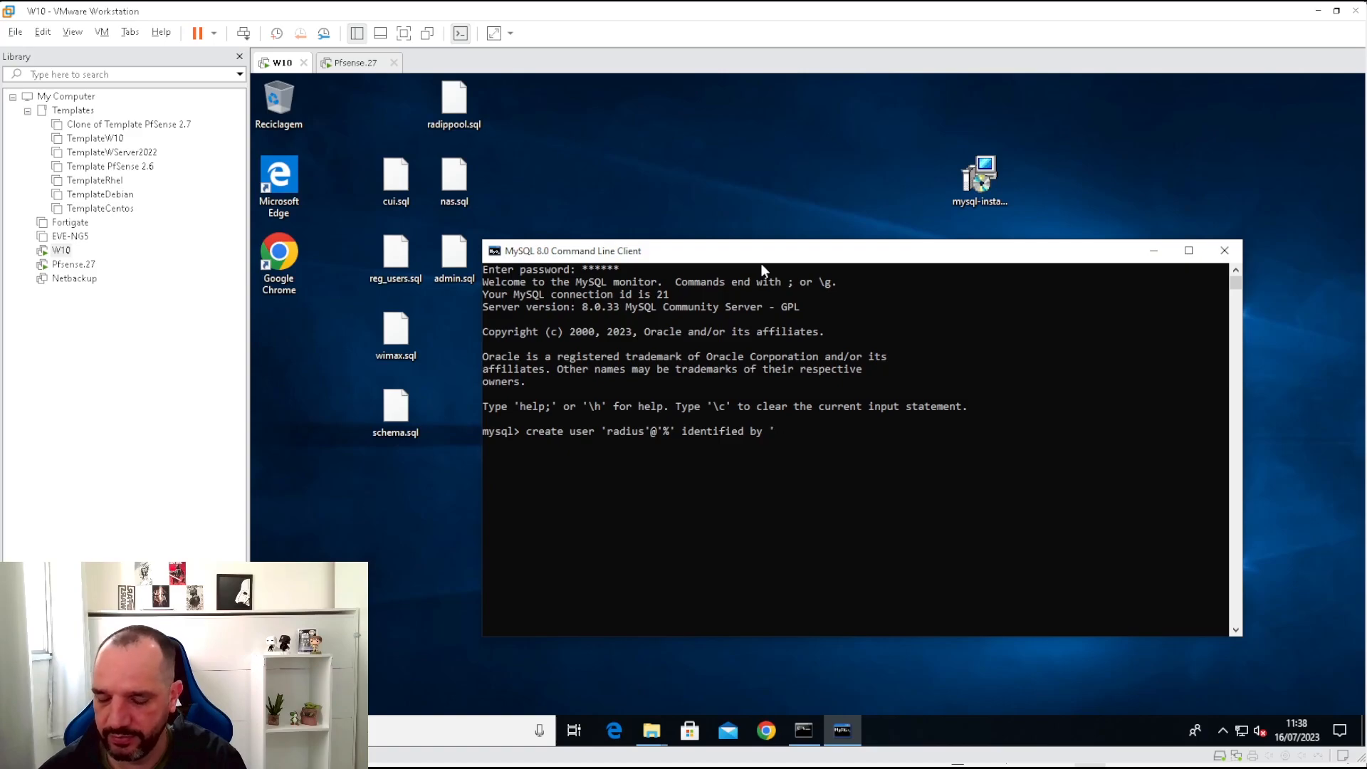
{"action": "type", "text": "ss';"}
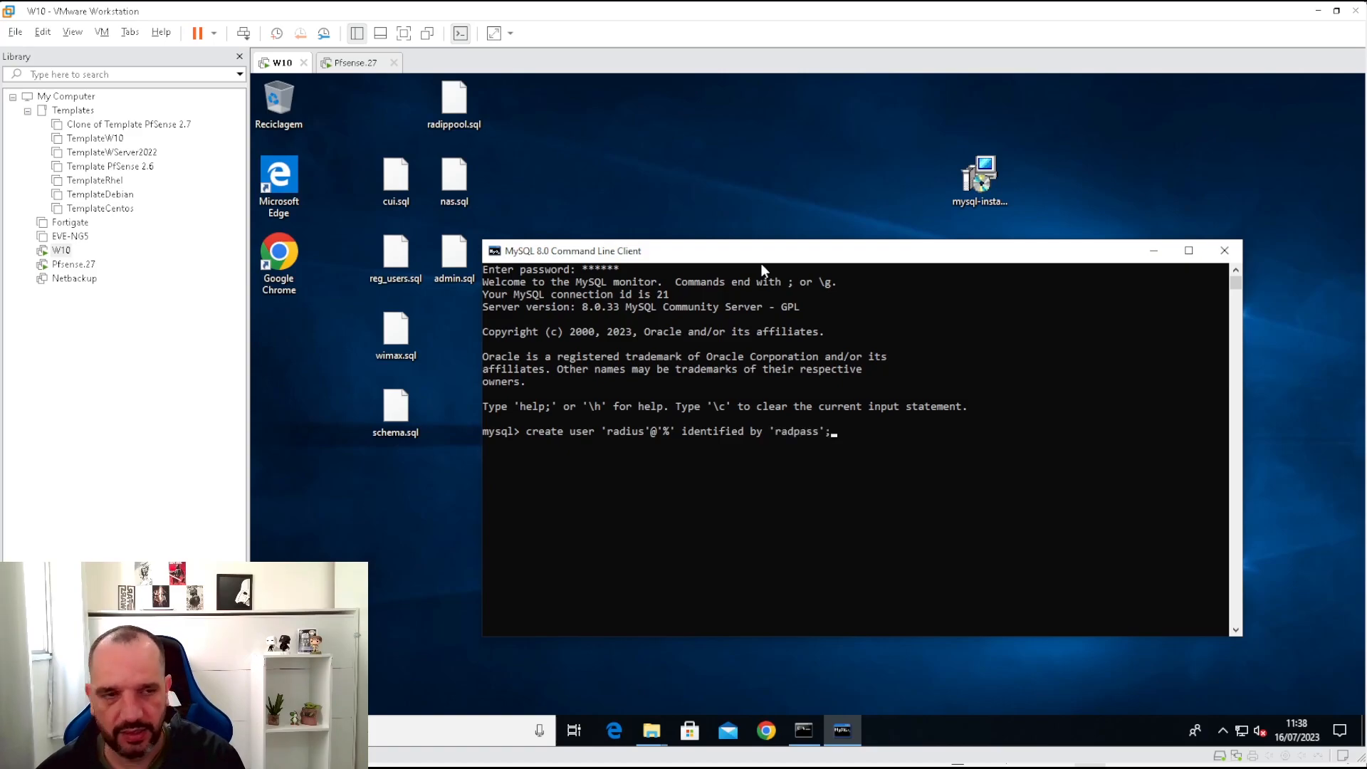
{"action": "key", "text": "Return"}
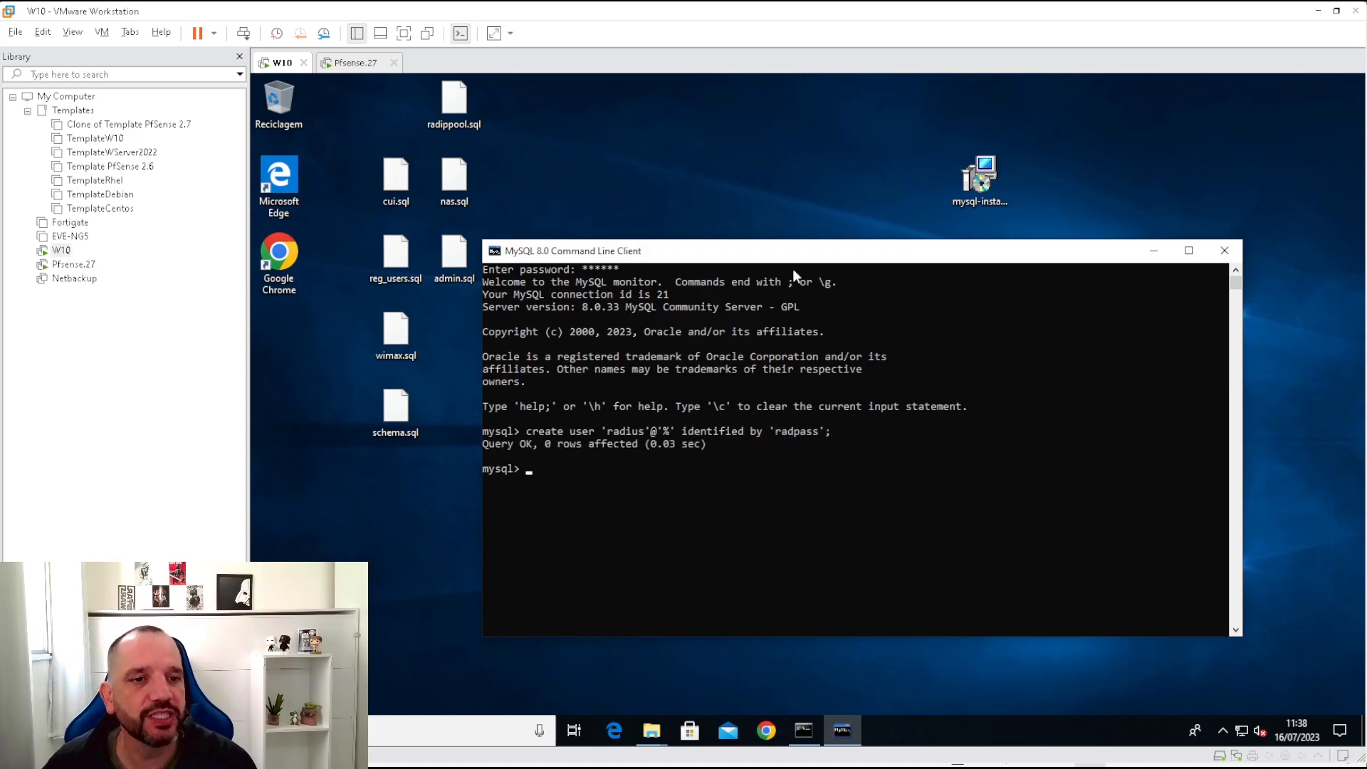
Point out the radius user name, % host and password in the executed statement.
{"action": "left_click_drag", "start_coordinate": [609, 434], "coordinate": [625, 434]}
{"action": "left_click", "coordinate": [666, 431]}
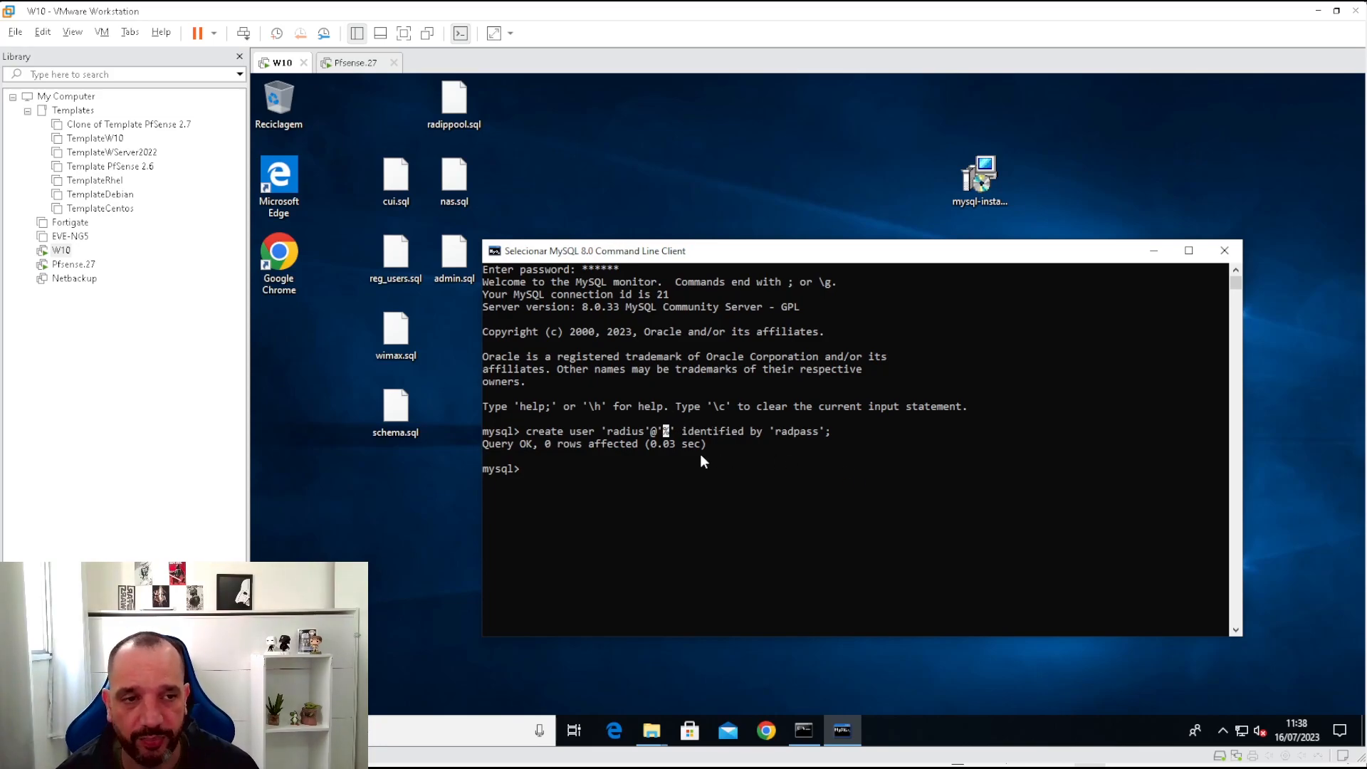
{"action": "left_click", "coordinate": [781, 432]}
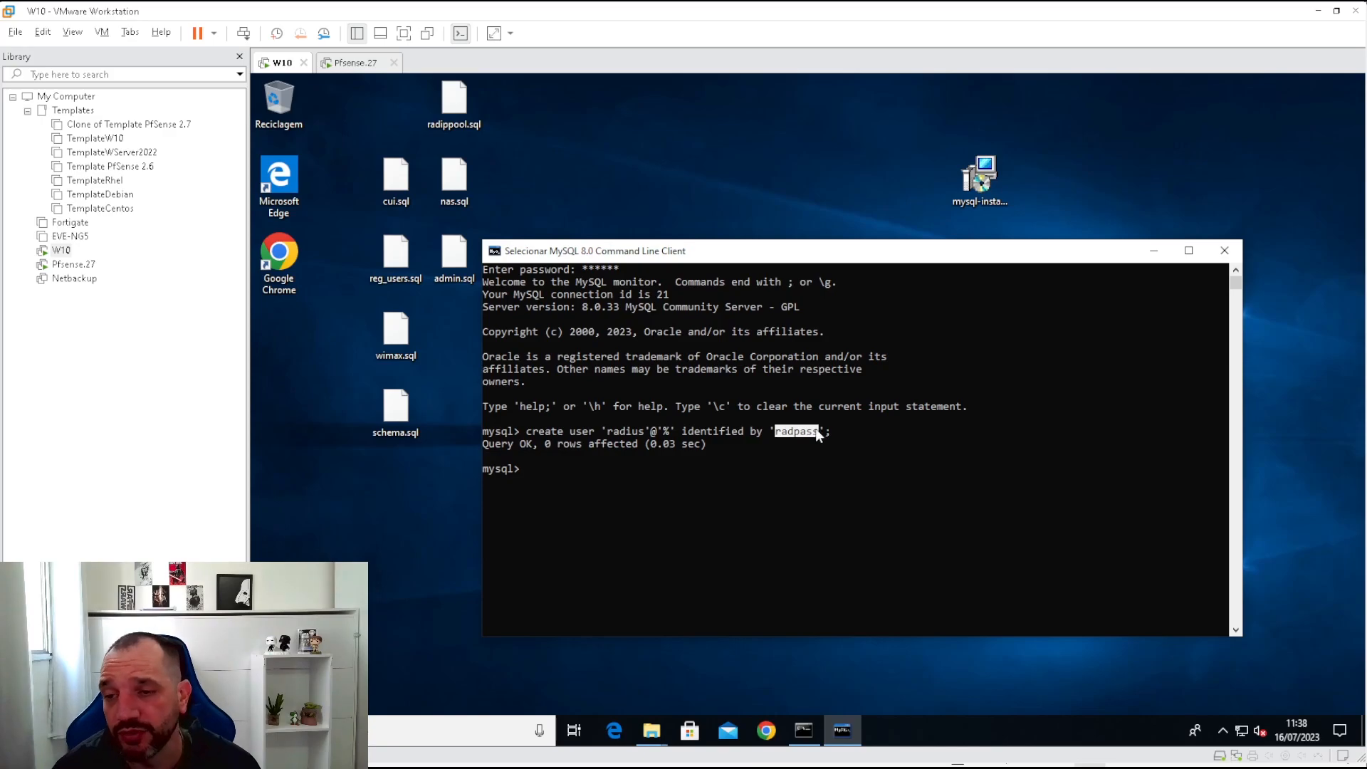
{"action": "right_click", "coordinate": [587, 477]}
{"action": "left_click", "coordinate": [542, 471]}
Grant 'radius'@'%' all privileges on *.* with grant option, then flush privileges.
{"action": "type", "text": "granta a"}
{"action": "key", "text": "BackSpace"}
{"action": "key", "text": "BackSpace"}
{"action": "key", "text": "BackSpace"}
{"action": "key", "text": "BackSpace"}
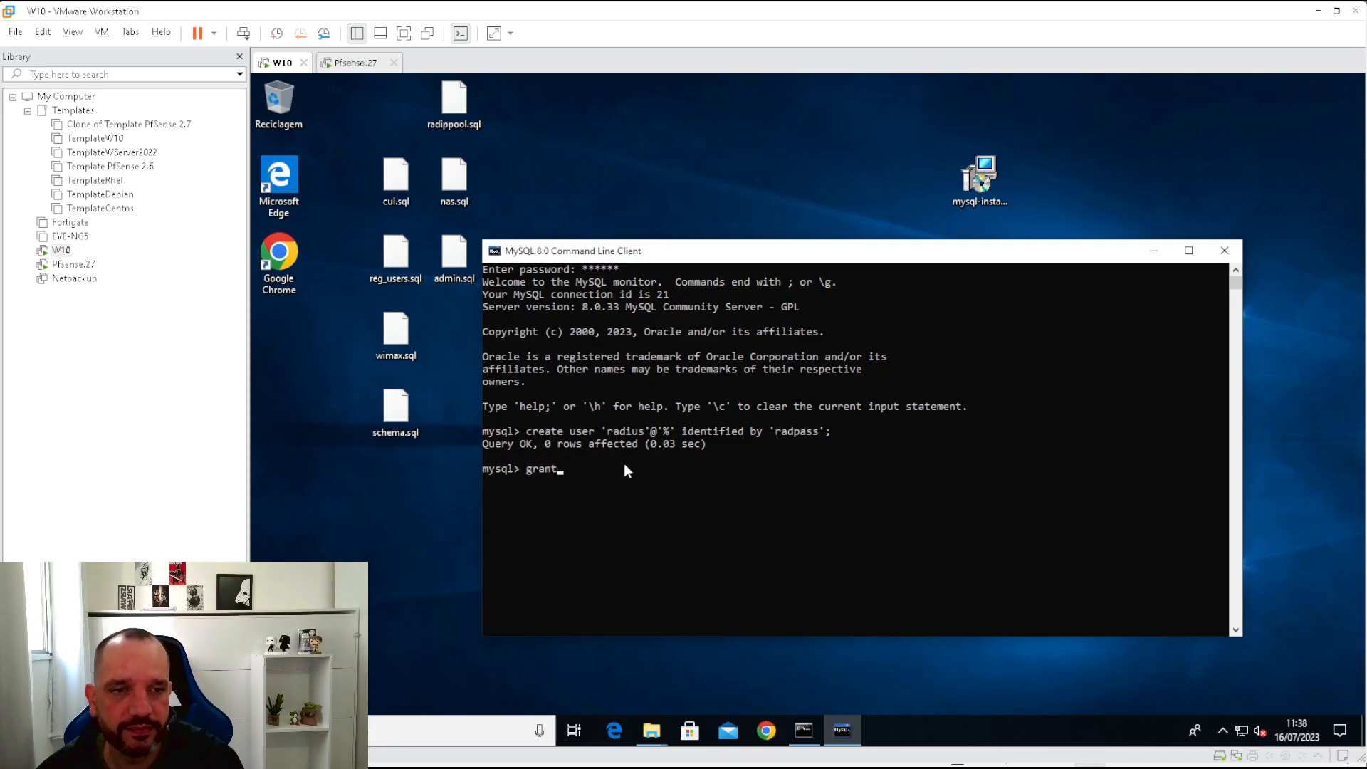
{"action": "type", "text": "t all privi"}
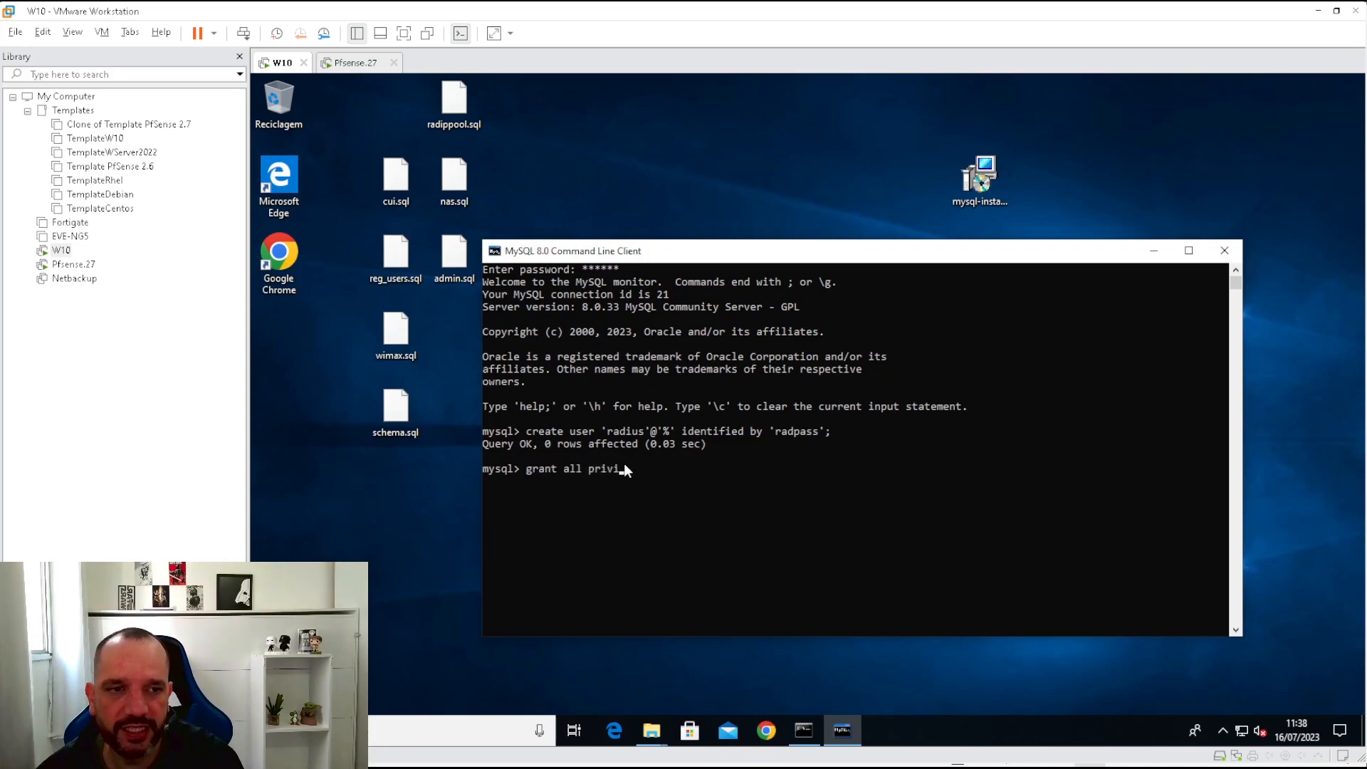
{"action": "type", "text": "leges on "}
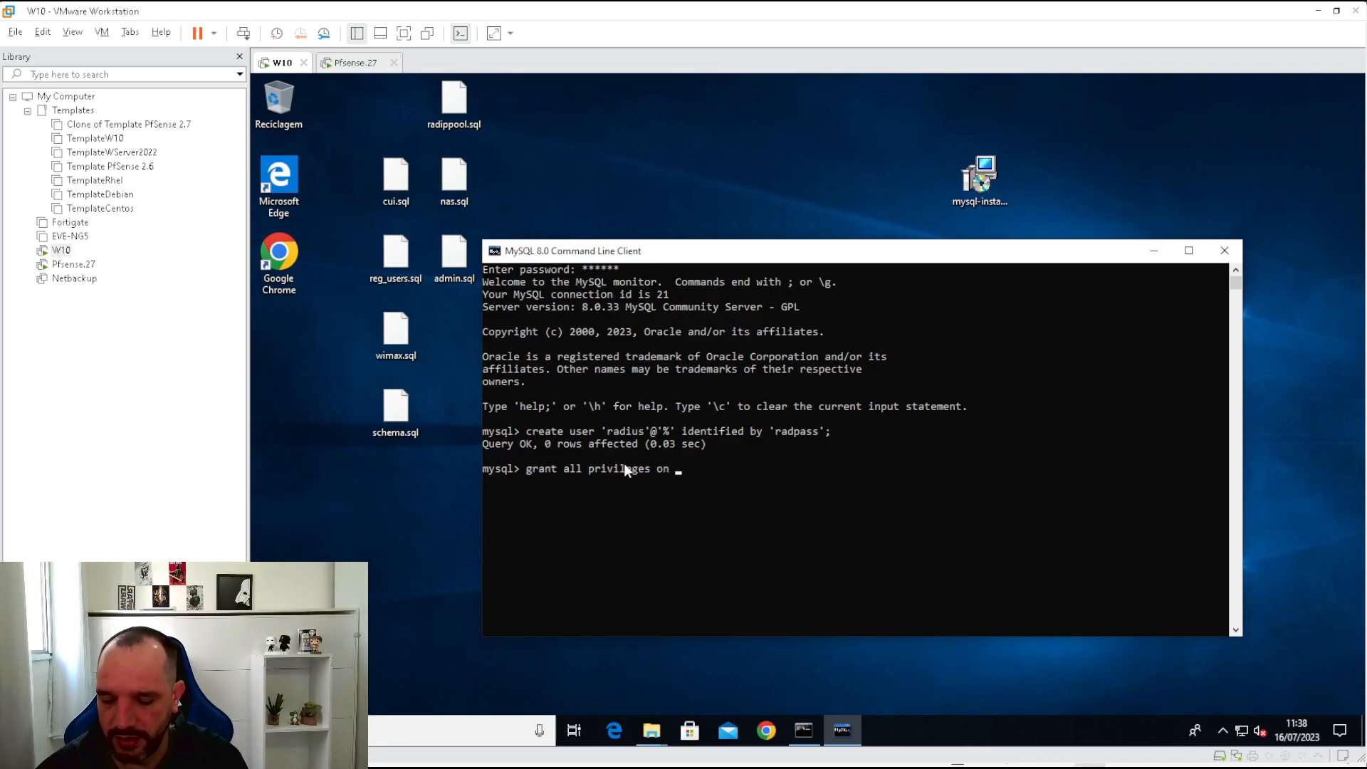
{"action": "type", "text": "*.*"}
{"action": "type", "text": " to"}
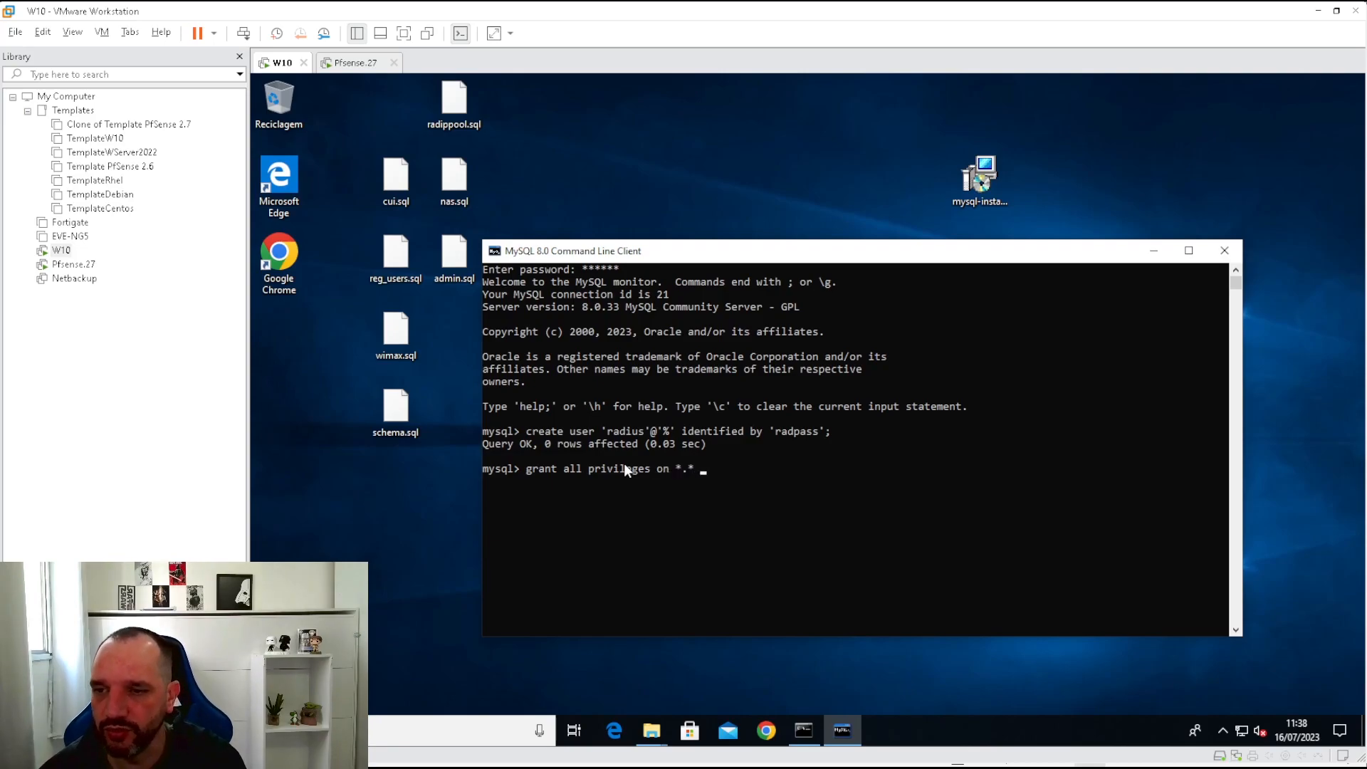
{"action": "type", "text": " 'radius"}
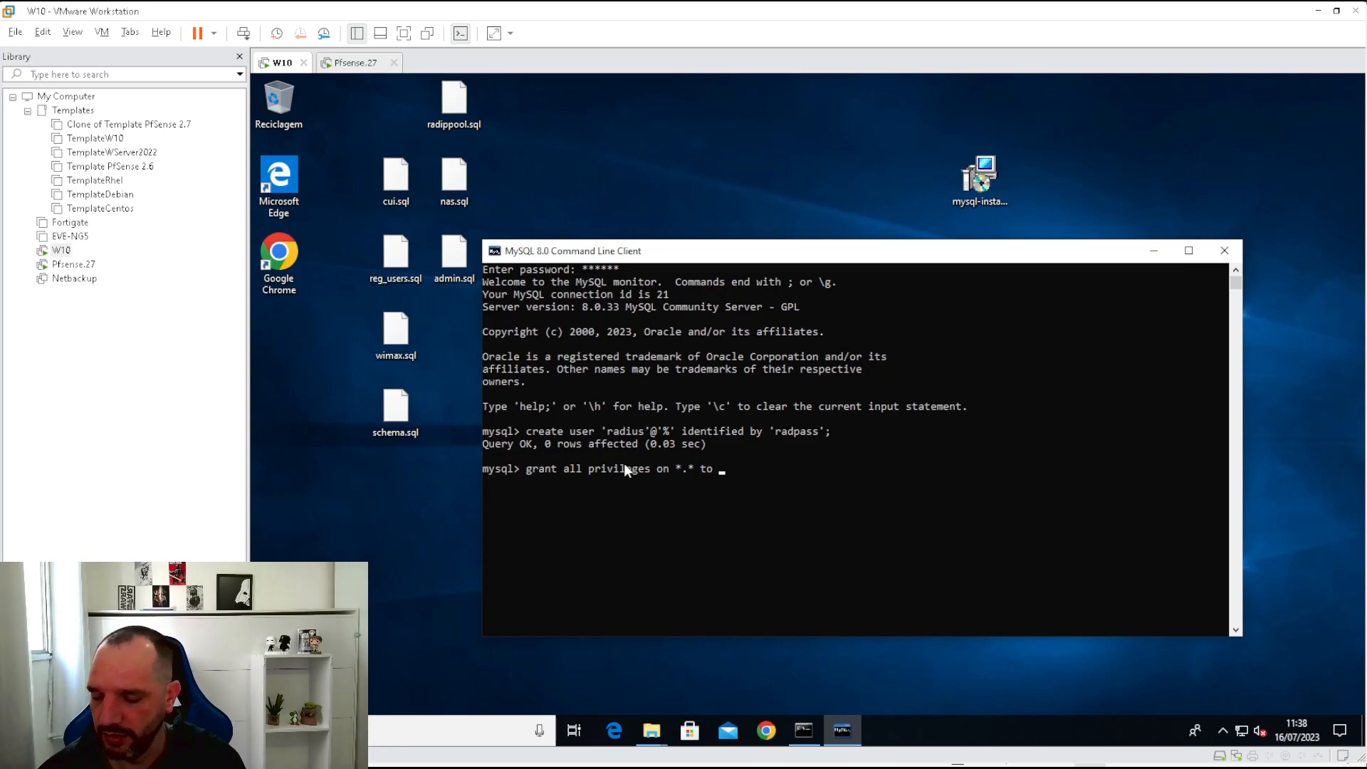
{"action": "type", "text": "'@"}
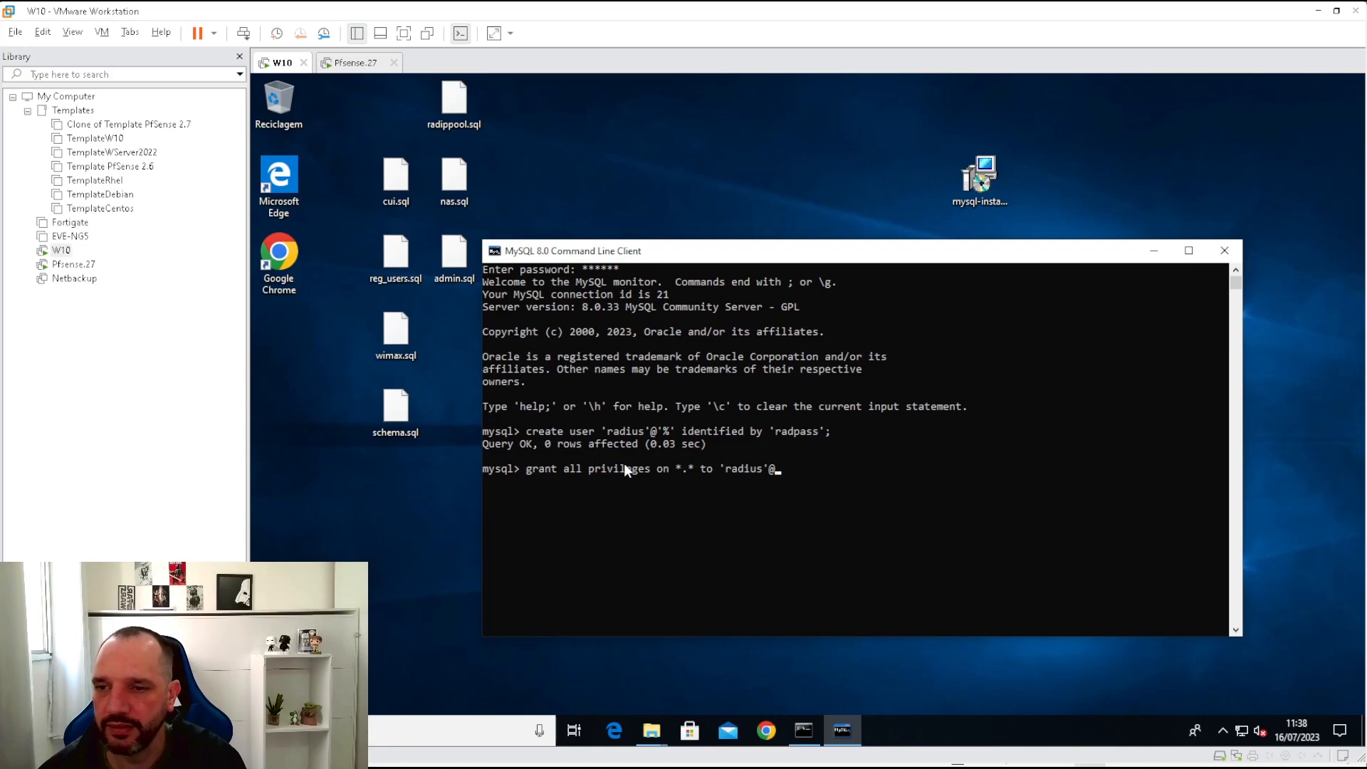
{"action": "type", "text": "'"}
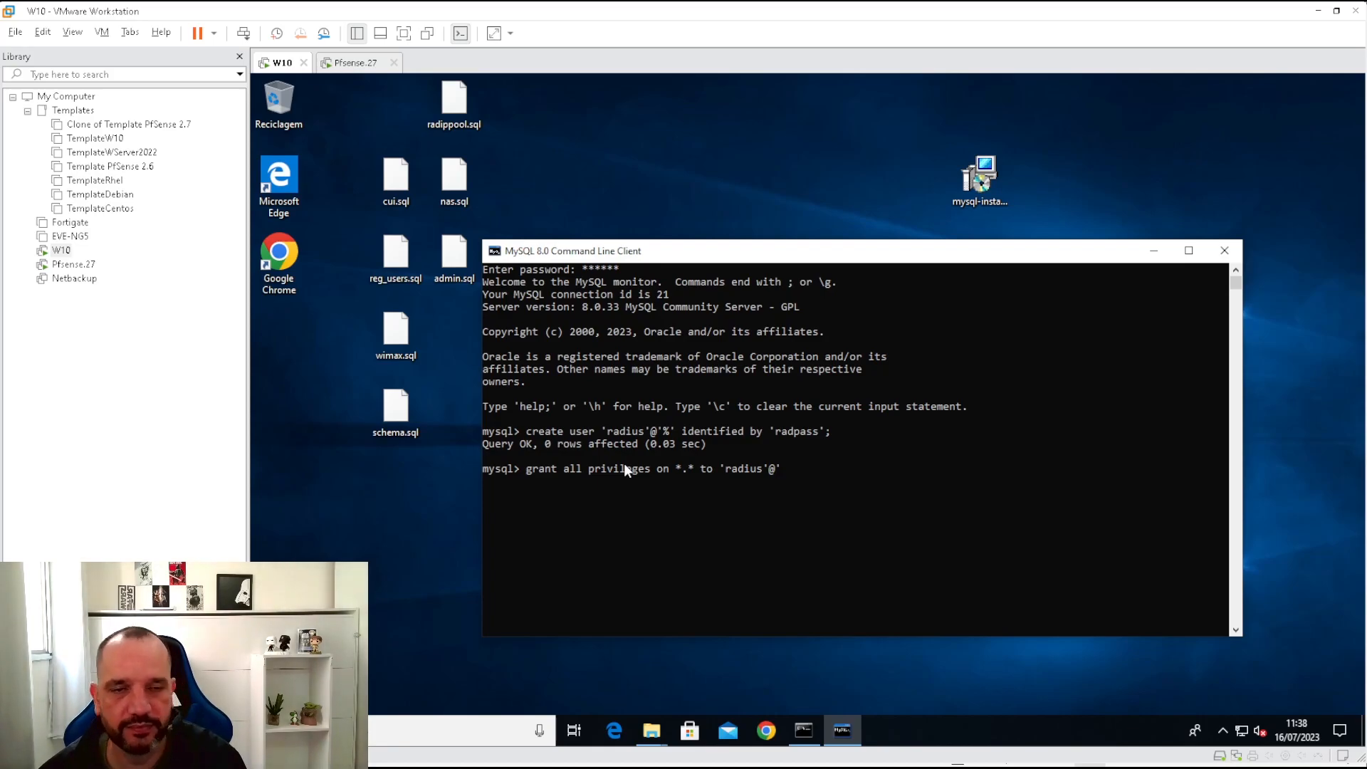
{"action": "type", "text": "%'"}
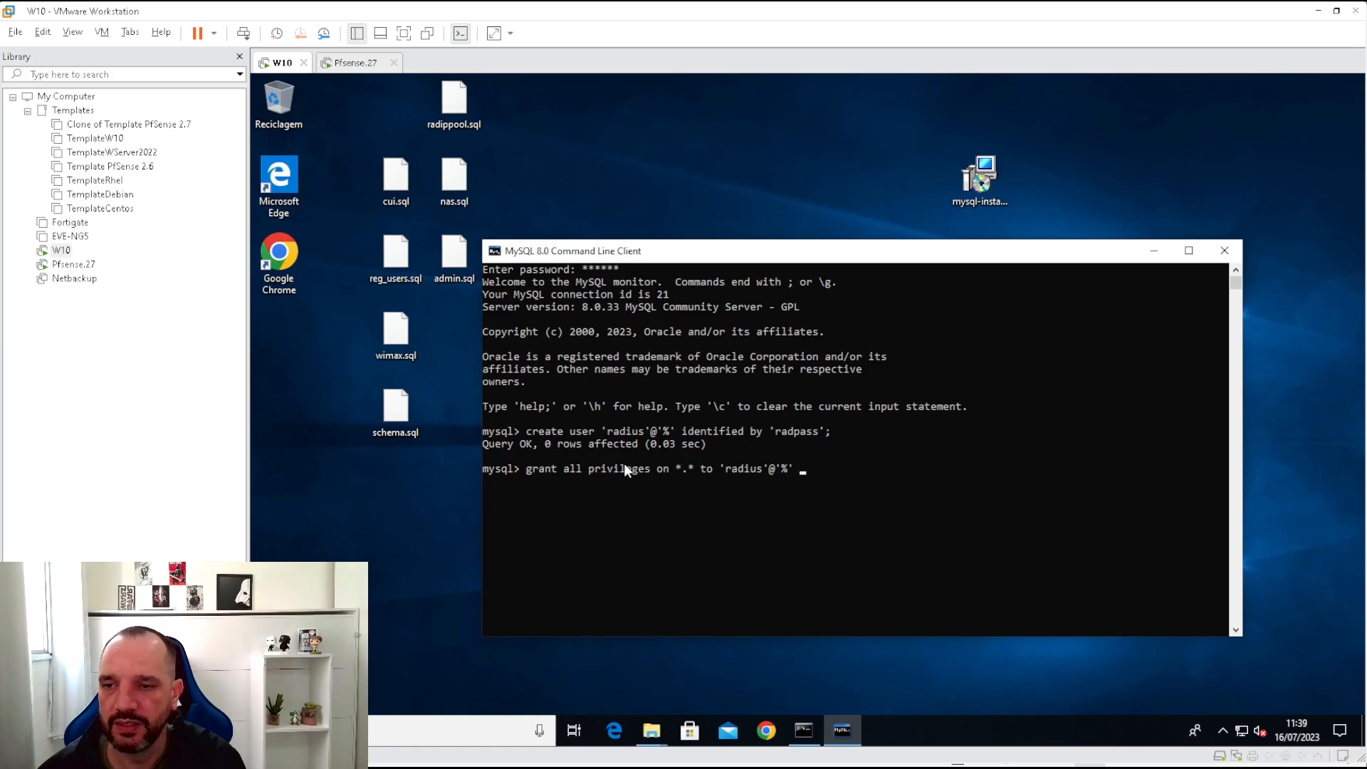
{"action": "type", "text": " ith"}
{"action": "key", "text": "BackSpace"}
{"action": "key", "text": "BackSpace"}
{"action": "key", "text": "BackSpace"}
{"action": "key", "text": "BackSpace"}
{"action": "type", "text": "wi"}
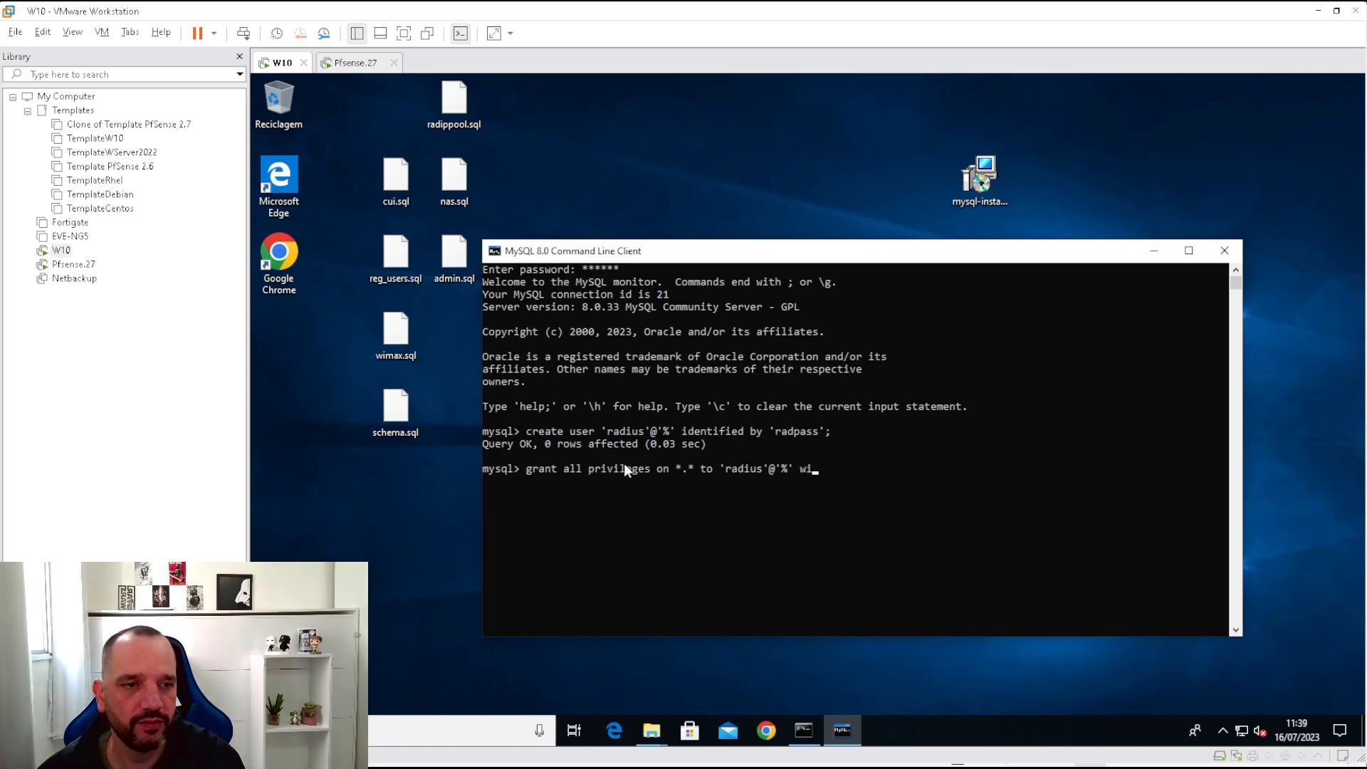
{"action": "type", "text": "th grant pri"}
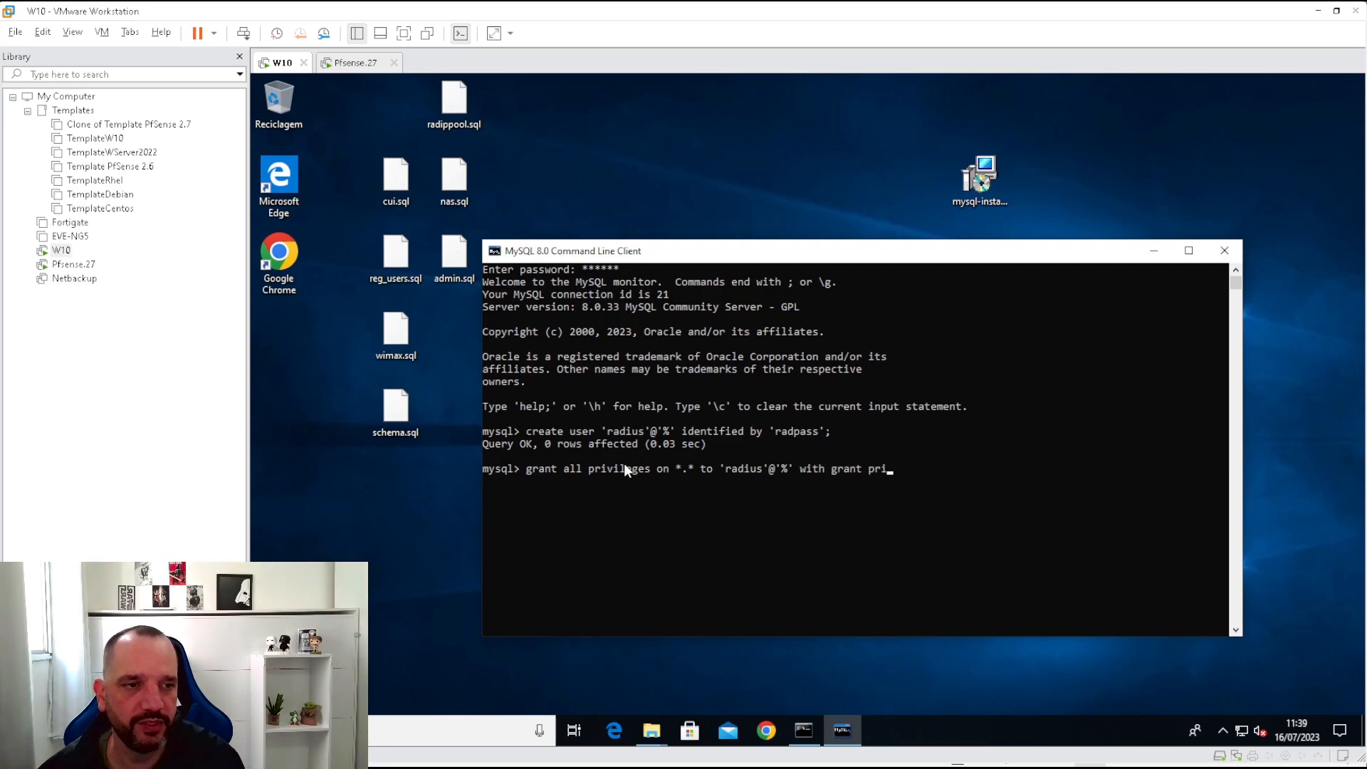
{"action": "key", "text": "BackSpace"}
{"action": "key", "text": "BackSpace"}
{"action": "key", "text": "BackSpace"}
{"action": "type", "text": "o"}
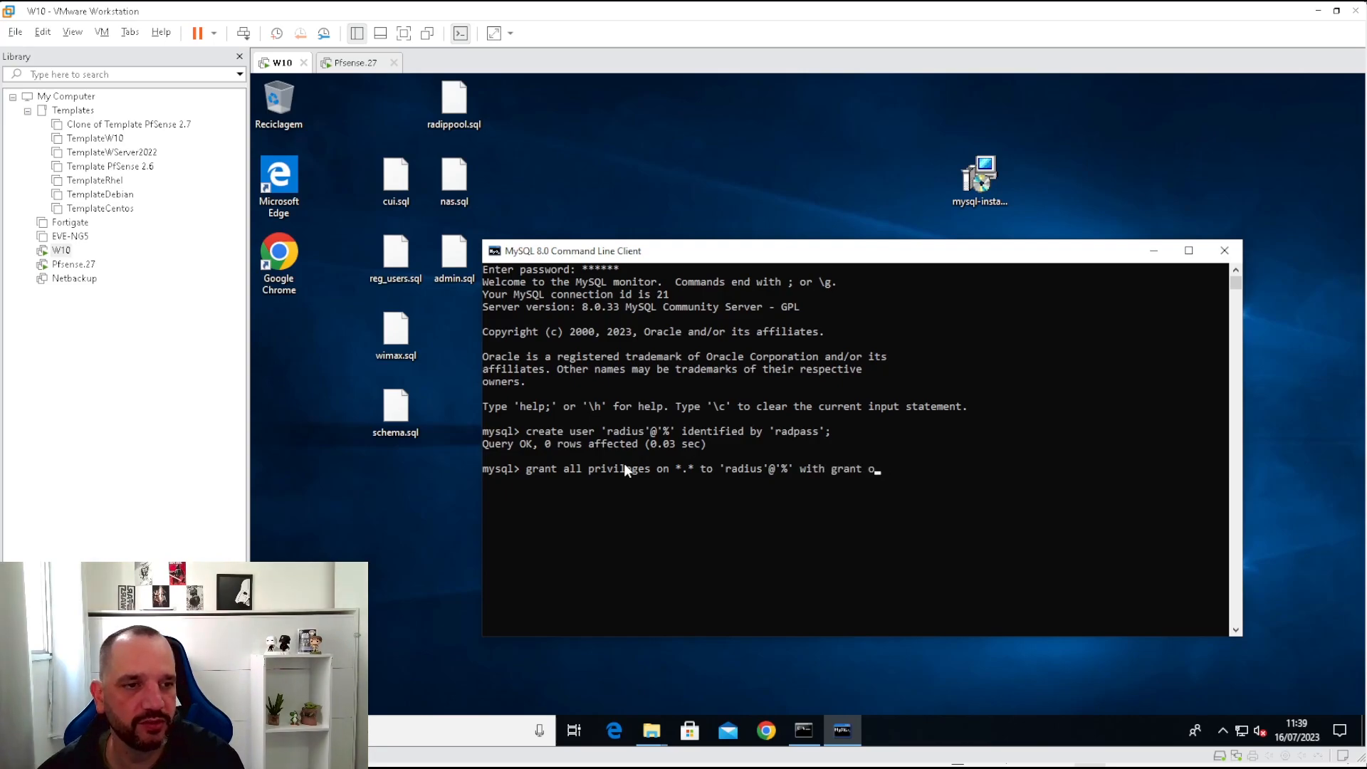
{"action": "type", "text": "ption"}
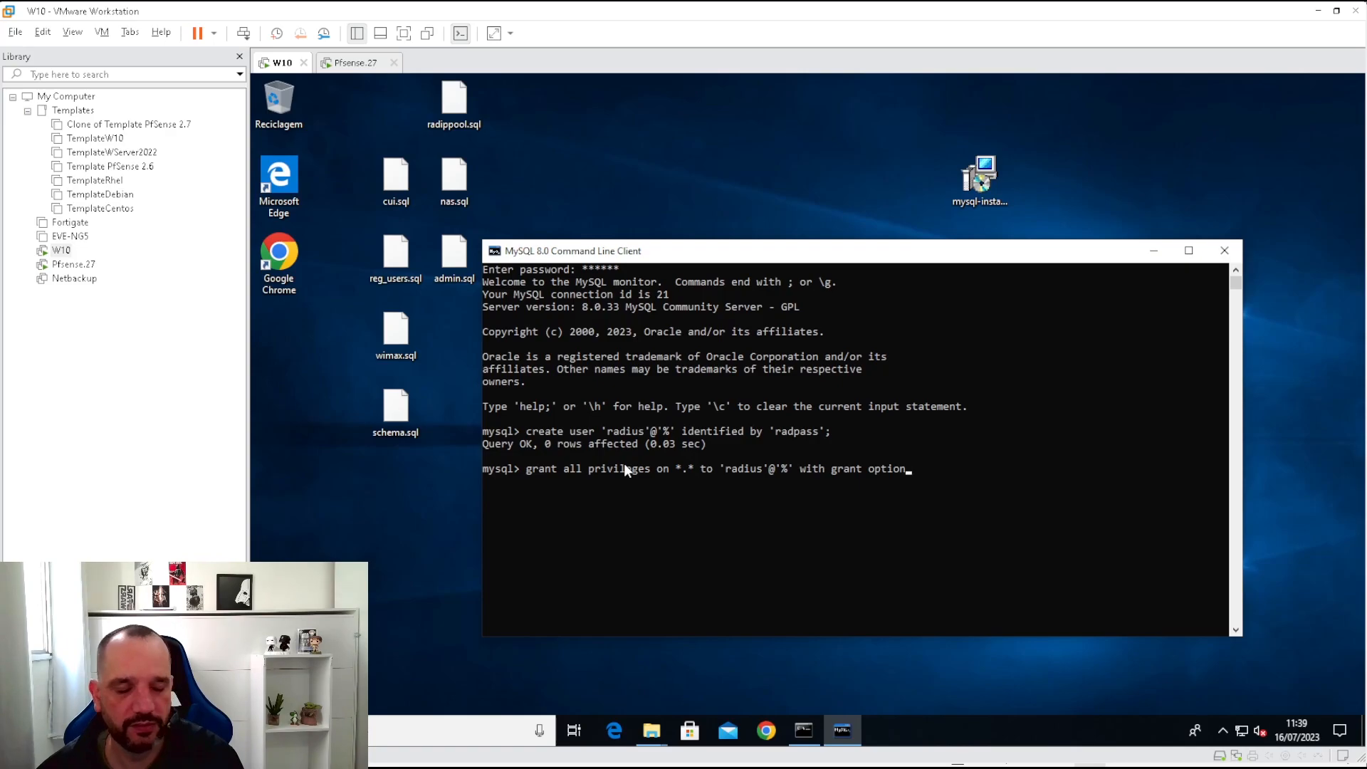
{"action": "type", "text": ";"}
{"action": "key", "text": "Return"}
{"action": "type", "text": "flus"}
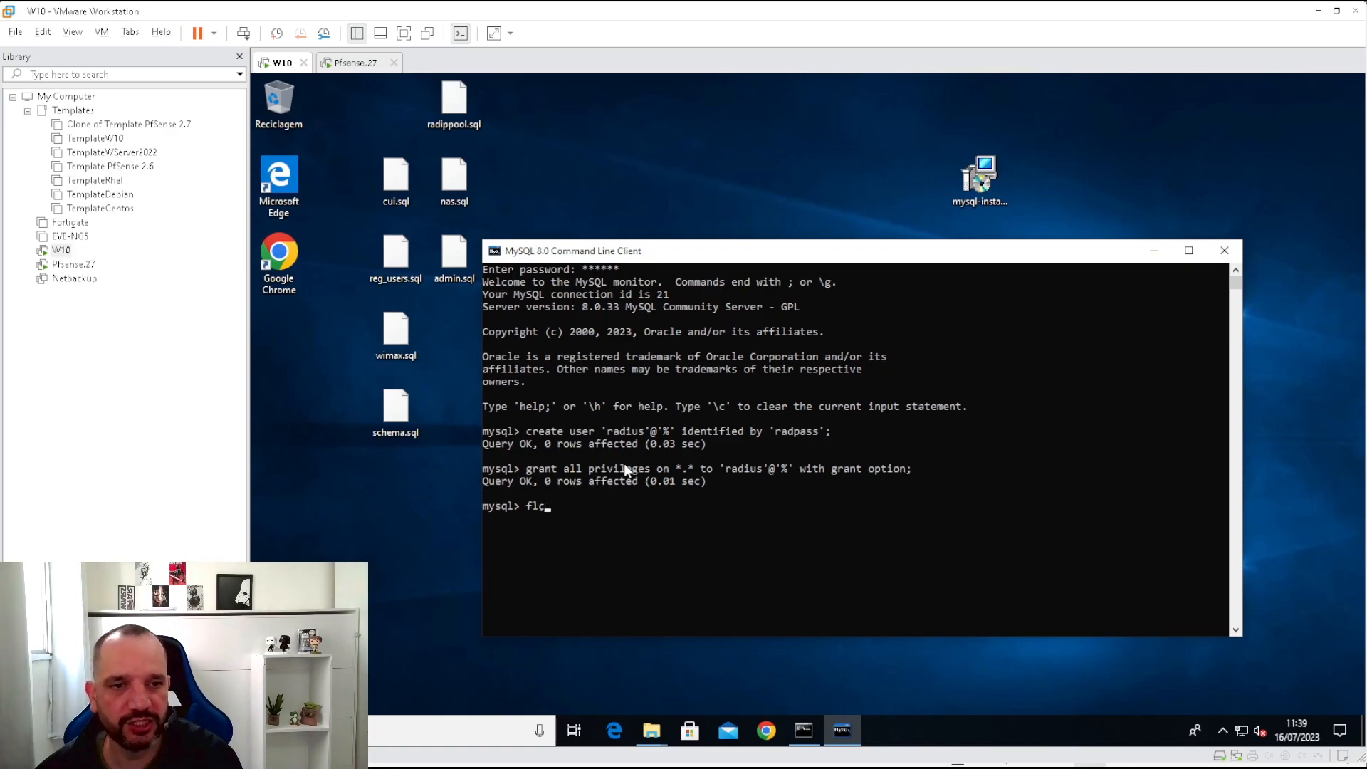
{"action": "type", "text": "h "}
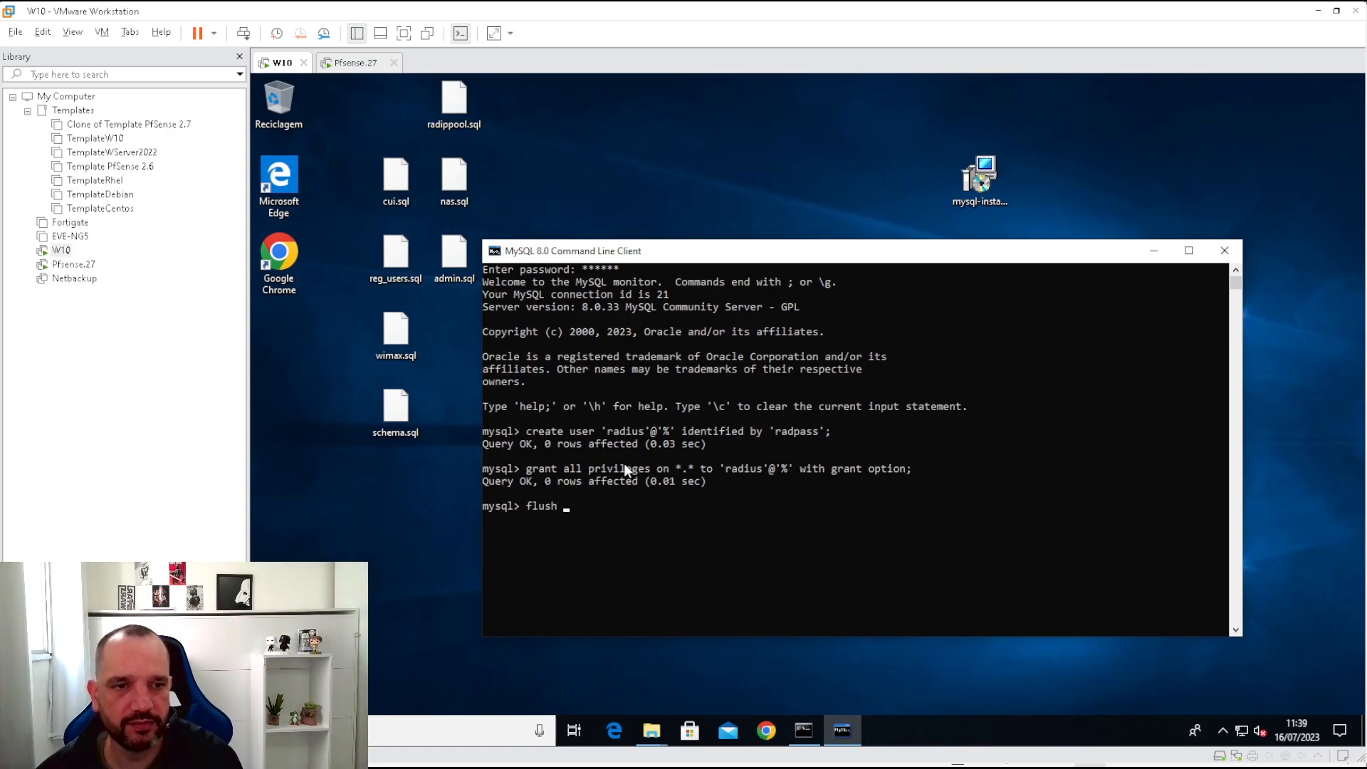
{"action": "type", "text": "privileges"}
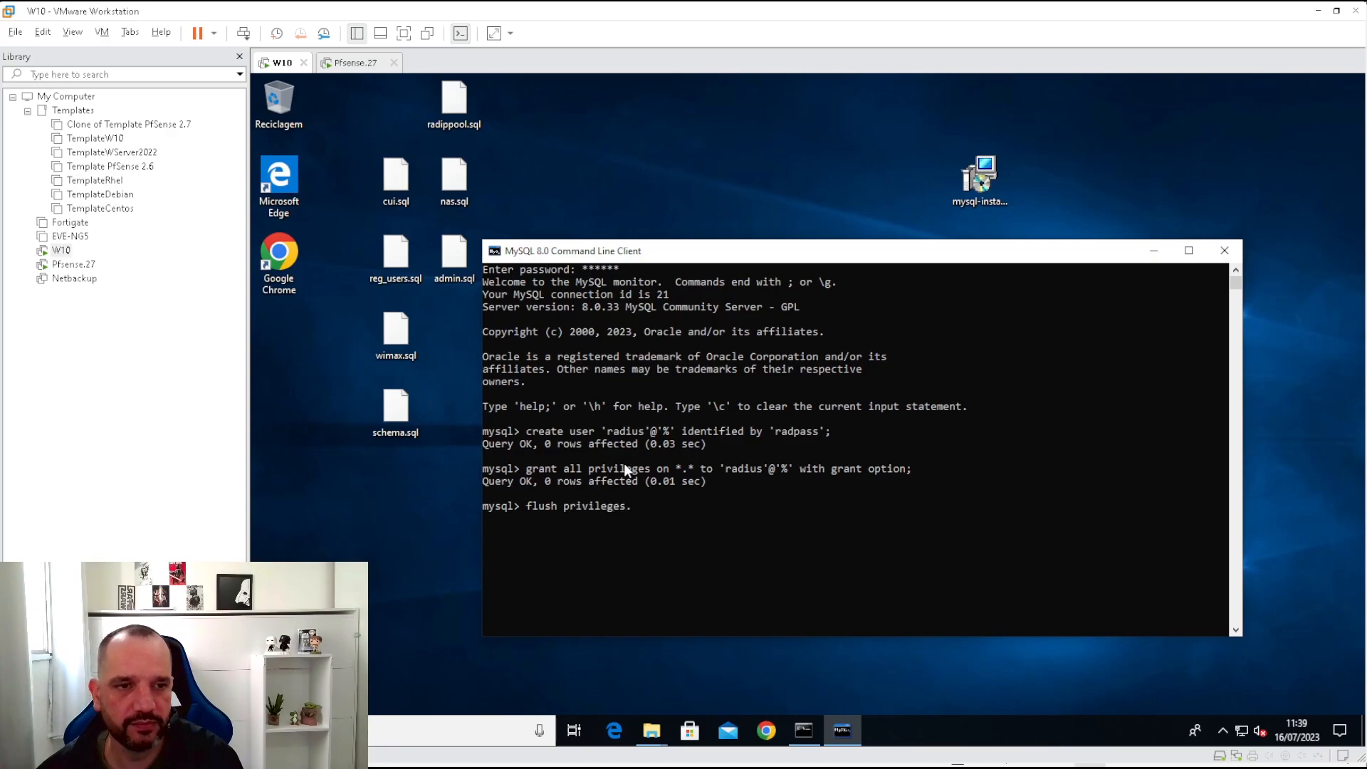
{"action": "type", "text": ";"}
{"action": "key", "text": "Return"}
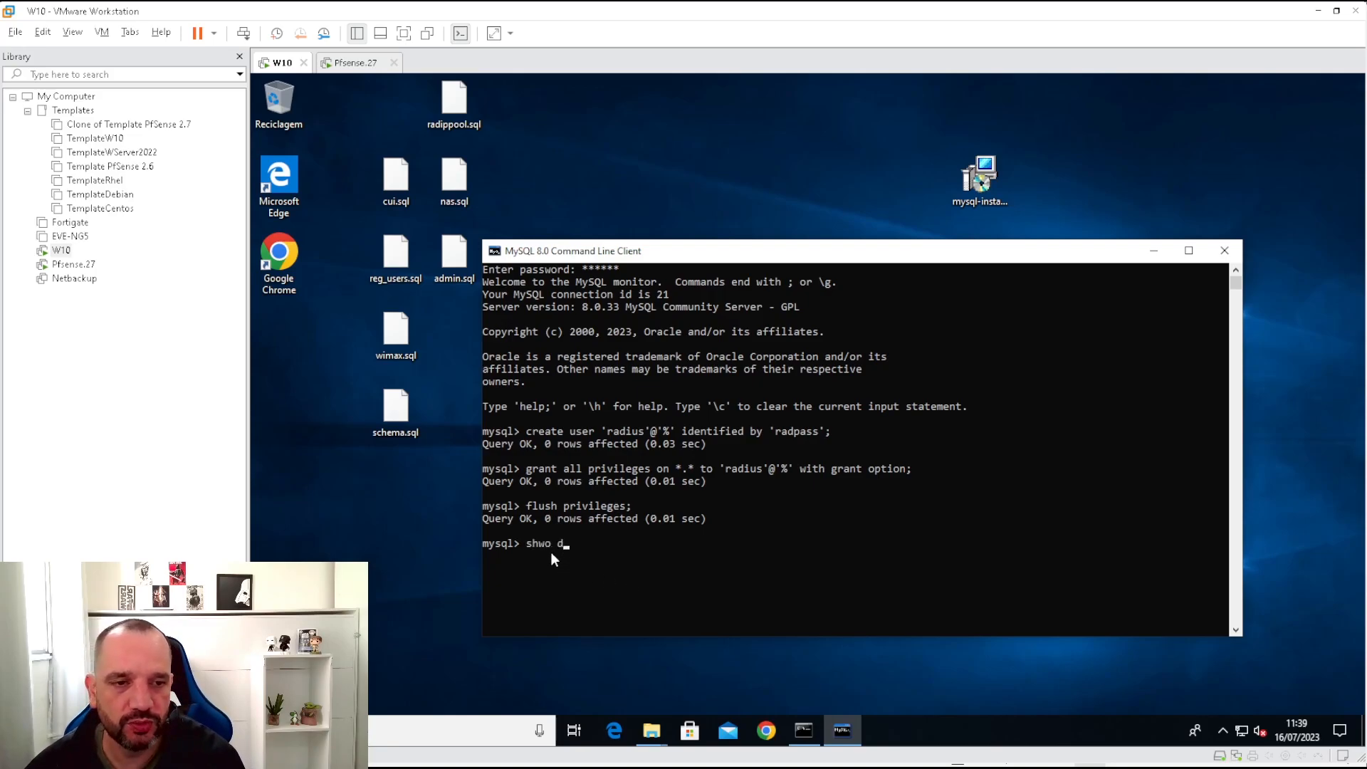
List the existing databases and create a database named radius.
{"action": "type", "text": "bases;"}
{"action": "key", "text": "Return"}
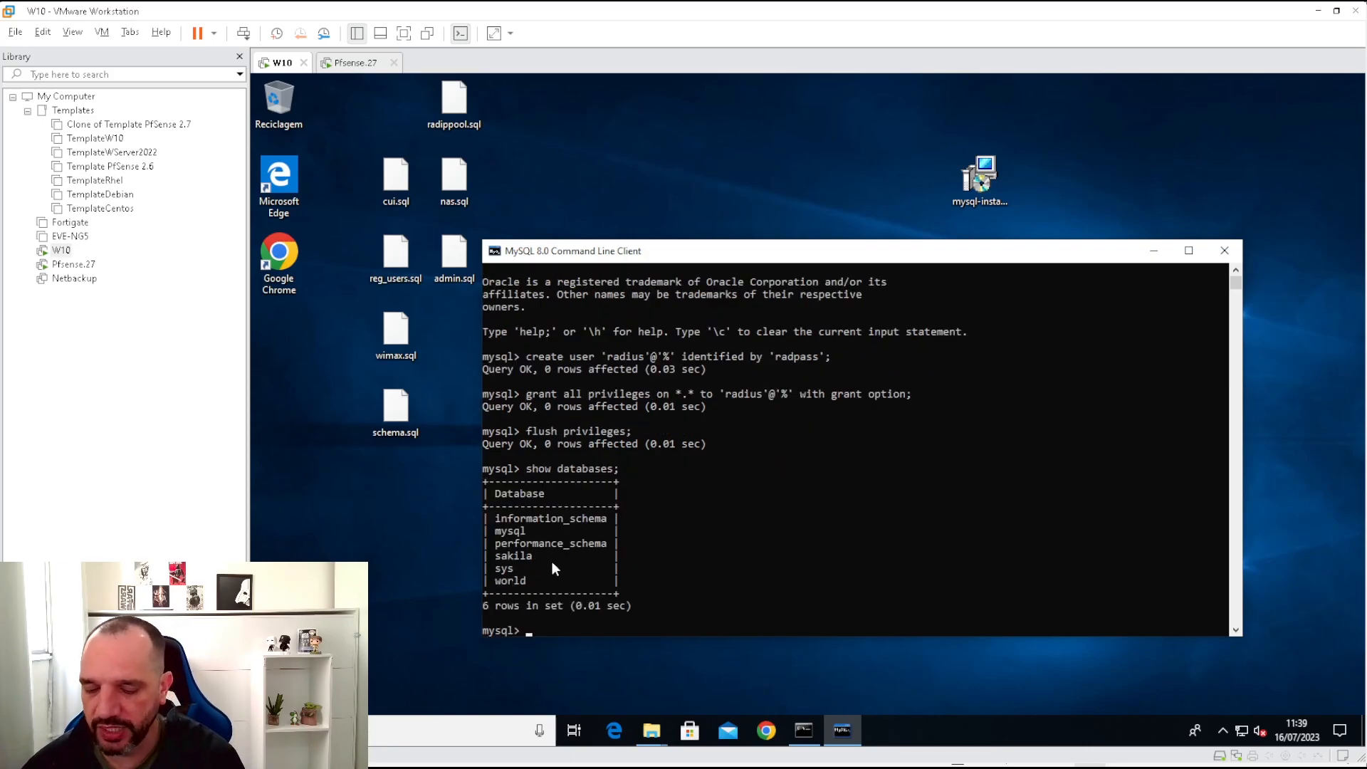
{"action": "type", "text": "create database radius;"}
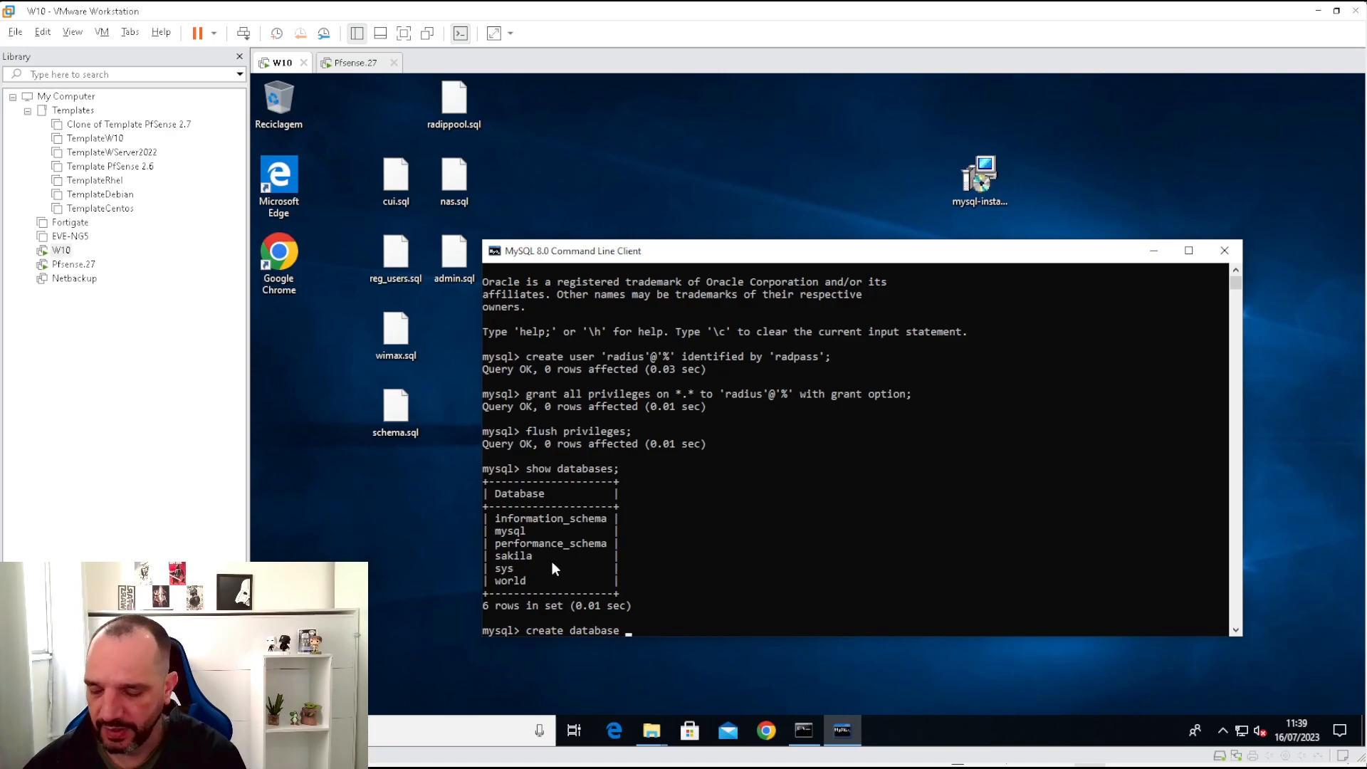
{"action": "key", "text": "Return"}
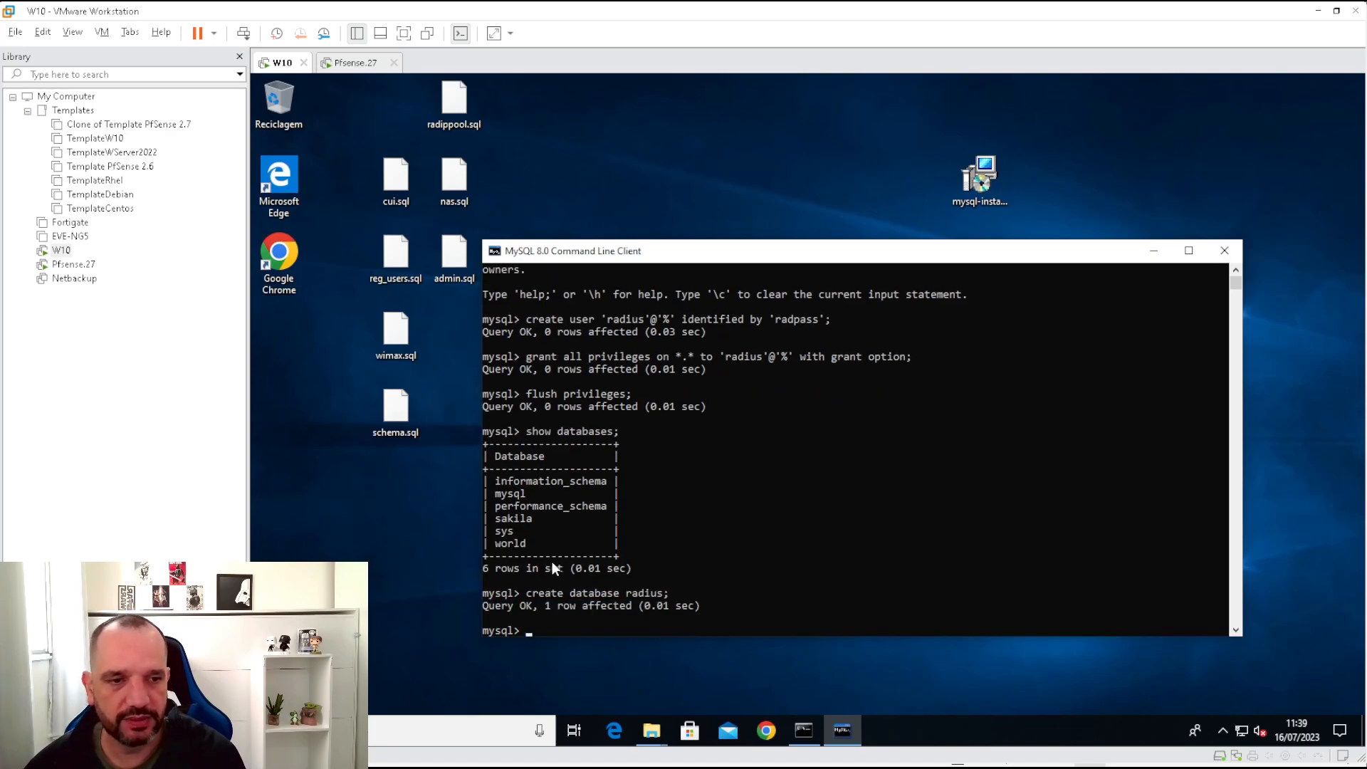
Switch to the radius database and confirm it has no tables.
{"action": "type", "text": "use"}
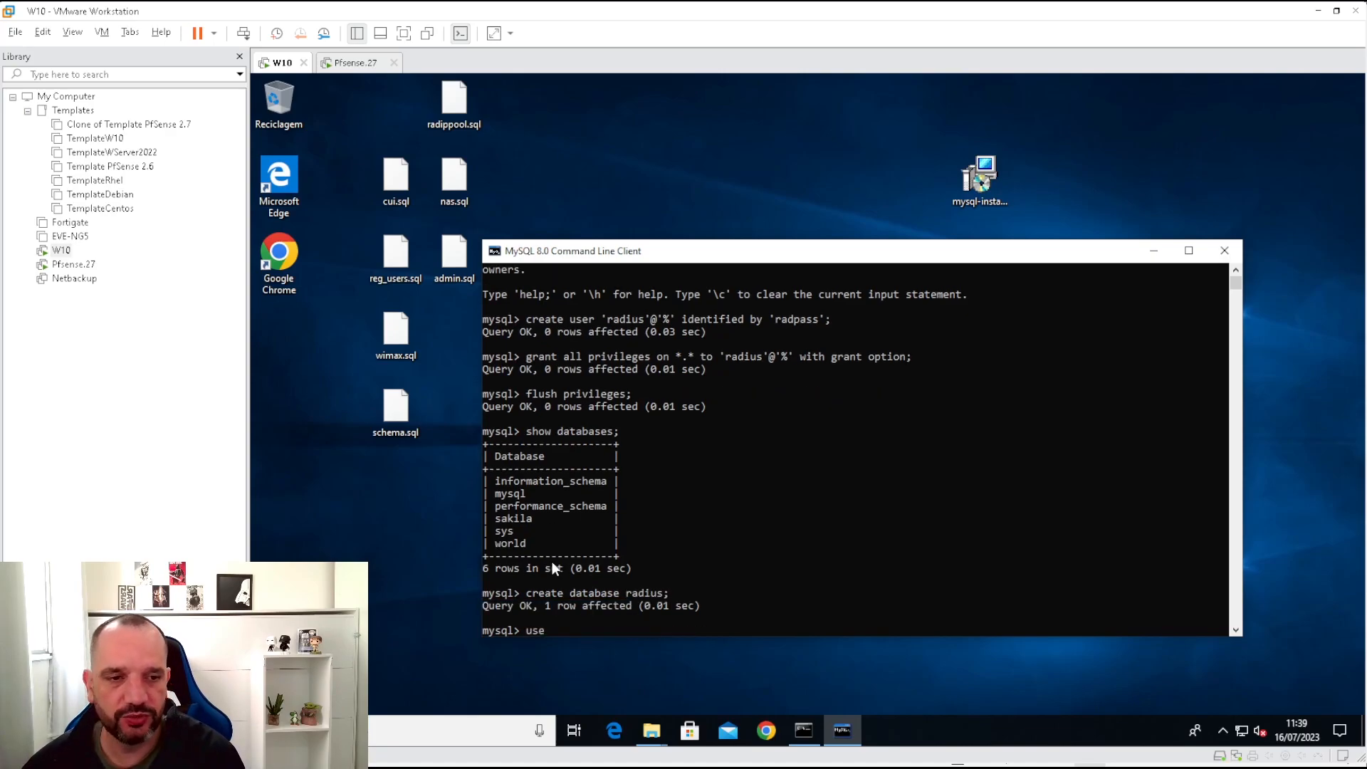
{"action": "type", "text": " radius;"}
{"action": "key", "text": "Return"}
{"action": "type", "text": "shw"}
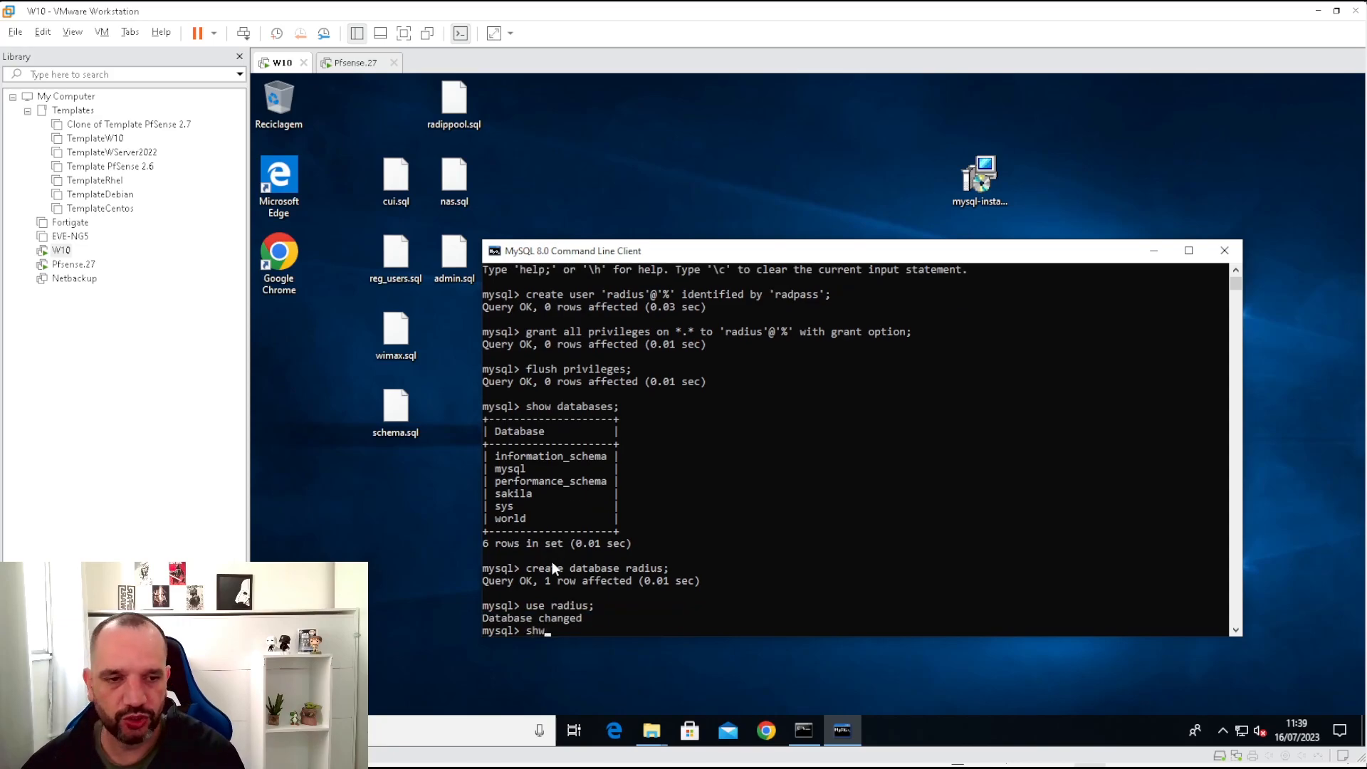
{"action": "key", "text": "BackSpace"}
{"action": "type", "text": "ow tables"}
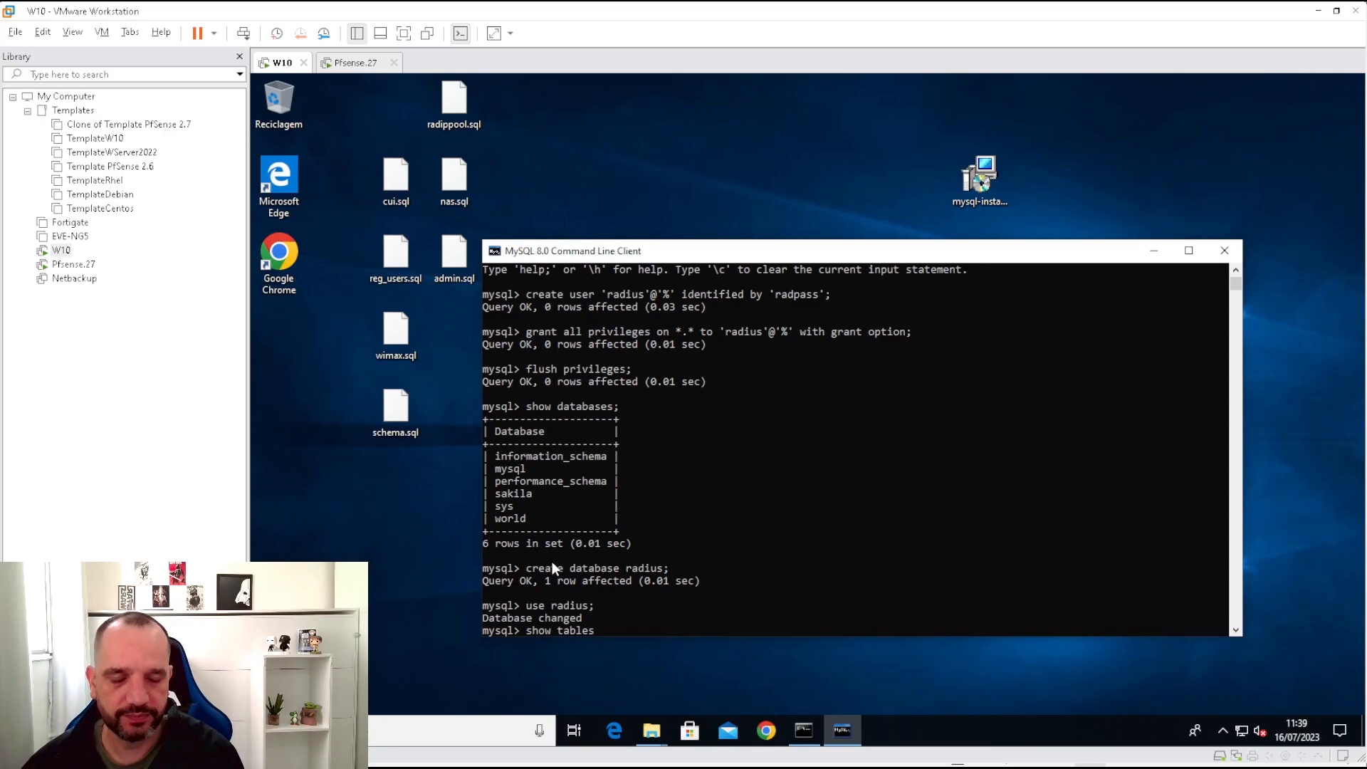
{"action": "type", "text": ";"}
{"action": "key", "text": "Return"}
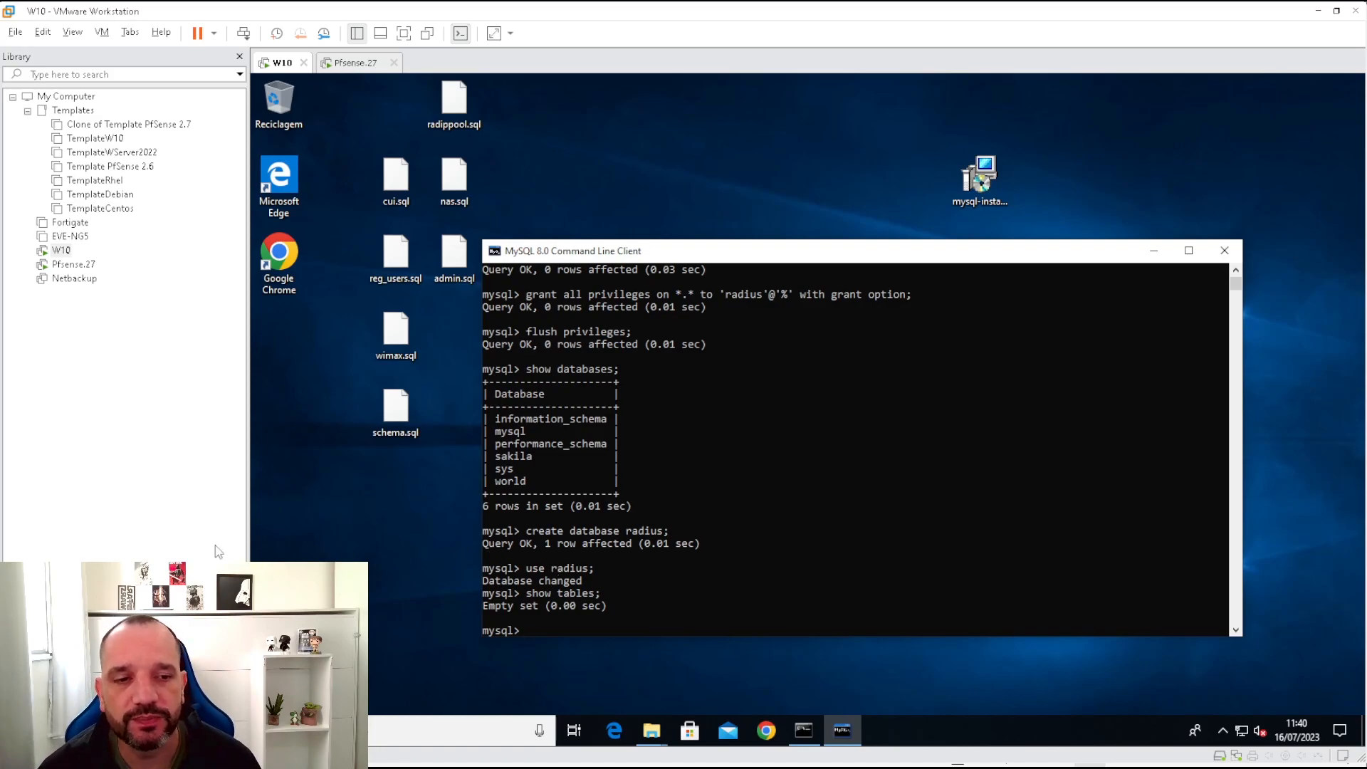
Import c:\tmp\sql\admin.sql into the radius database.
{"action": "left_click_drag", "start_coordinate": [361, 80], "coordinate": [460, 498]}
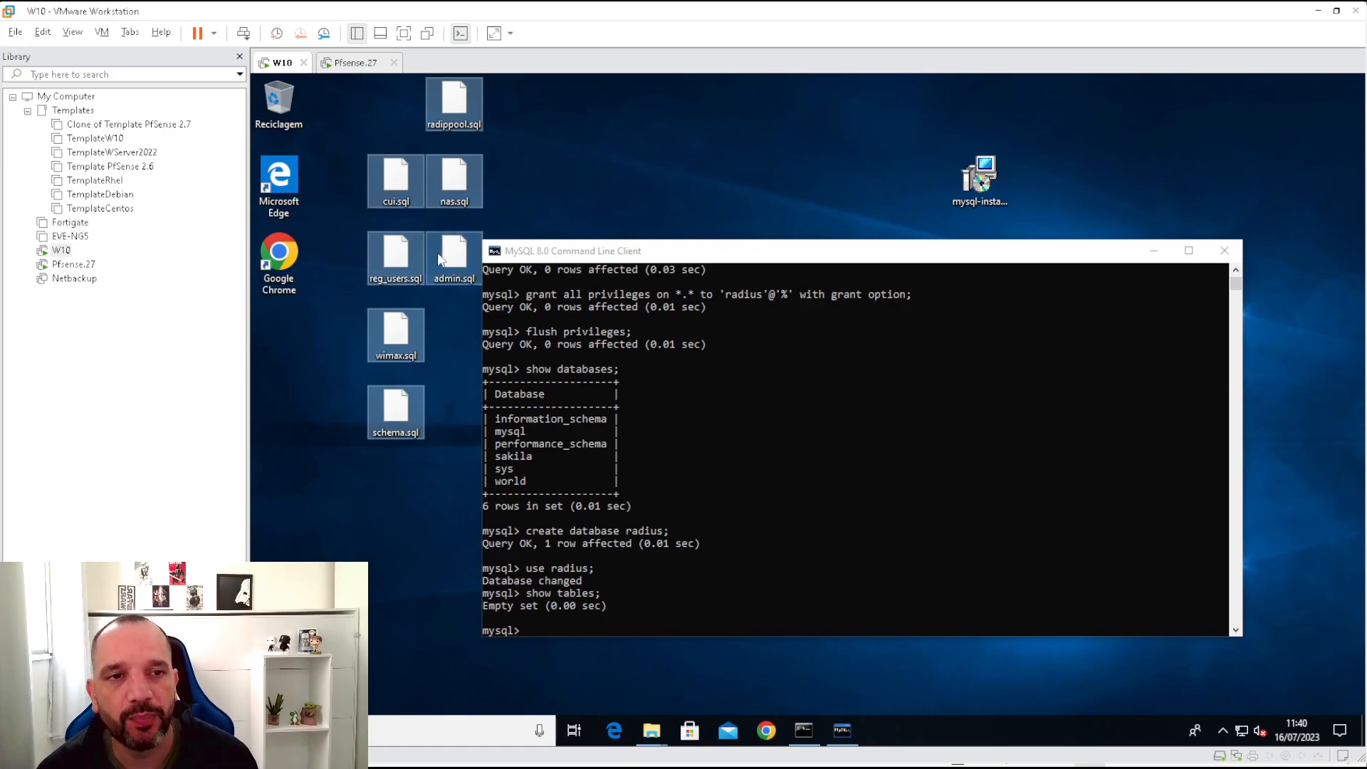
{"action": "left_click", "coordinate": [617, 266]}
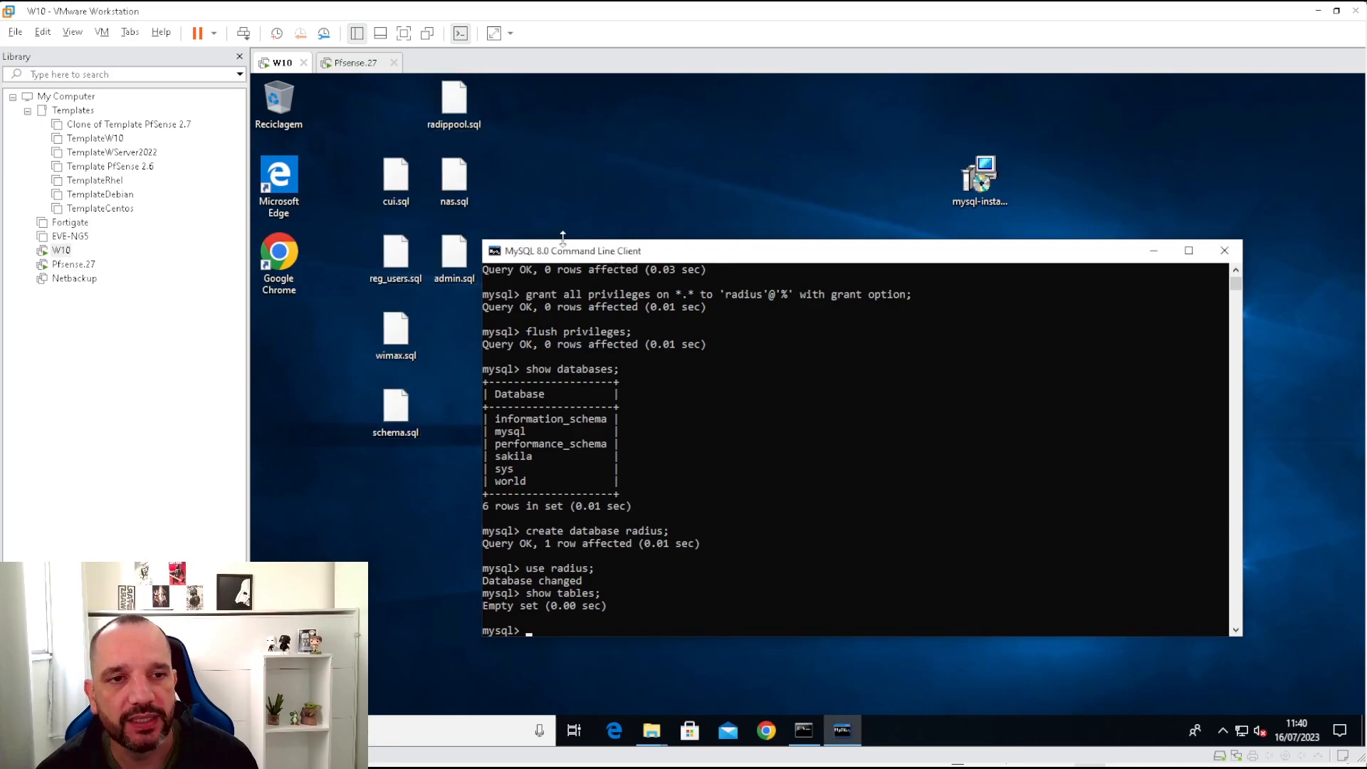
{"action": "left_click", "coordinate": [635, 596]}
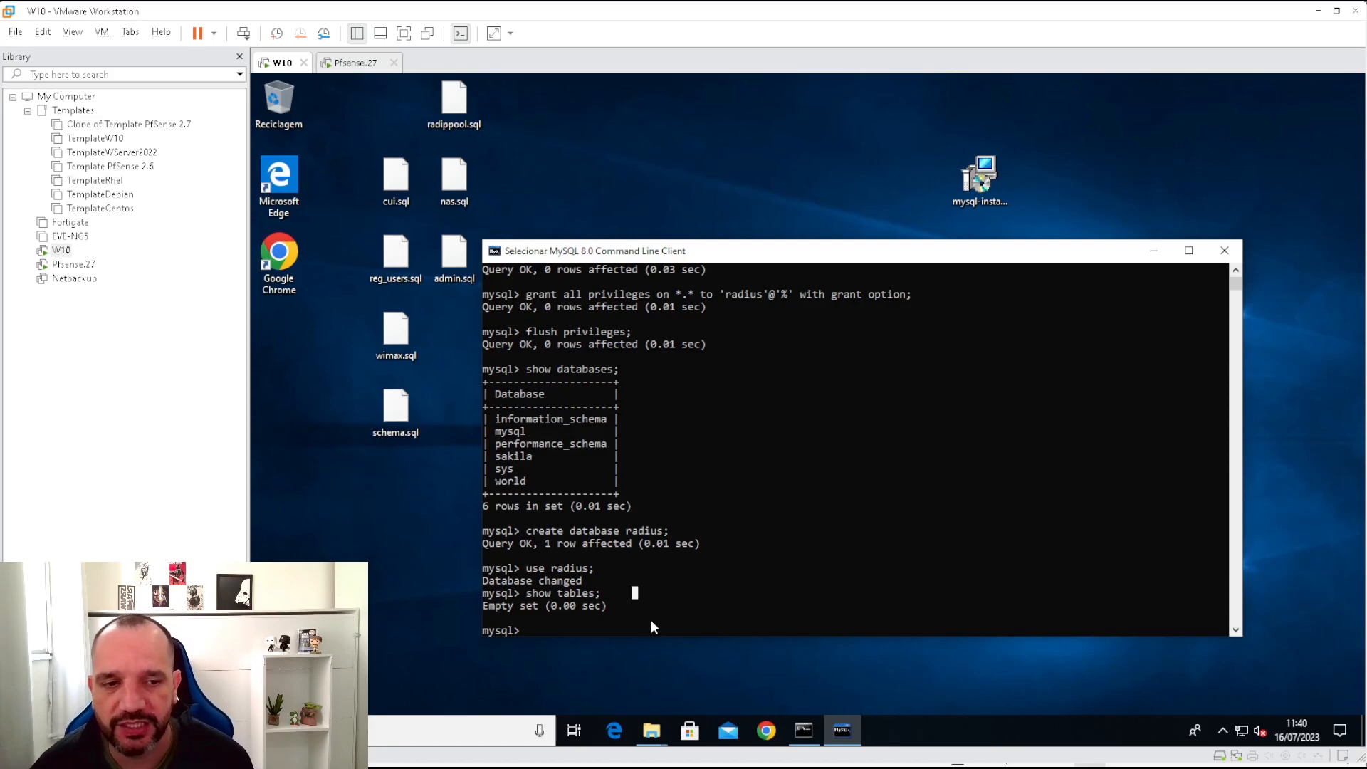
{"action": "type", "text": "source "}
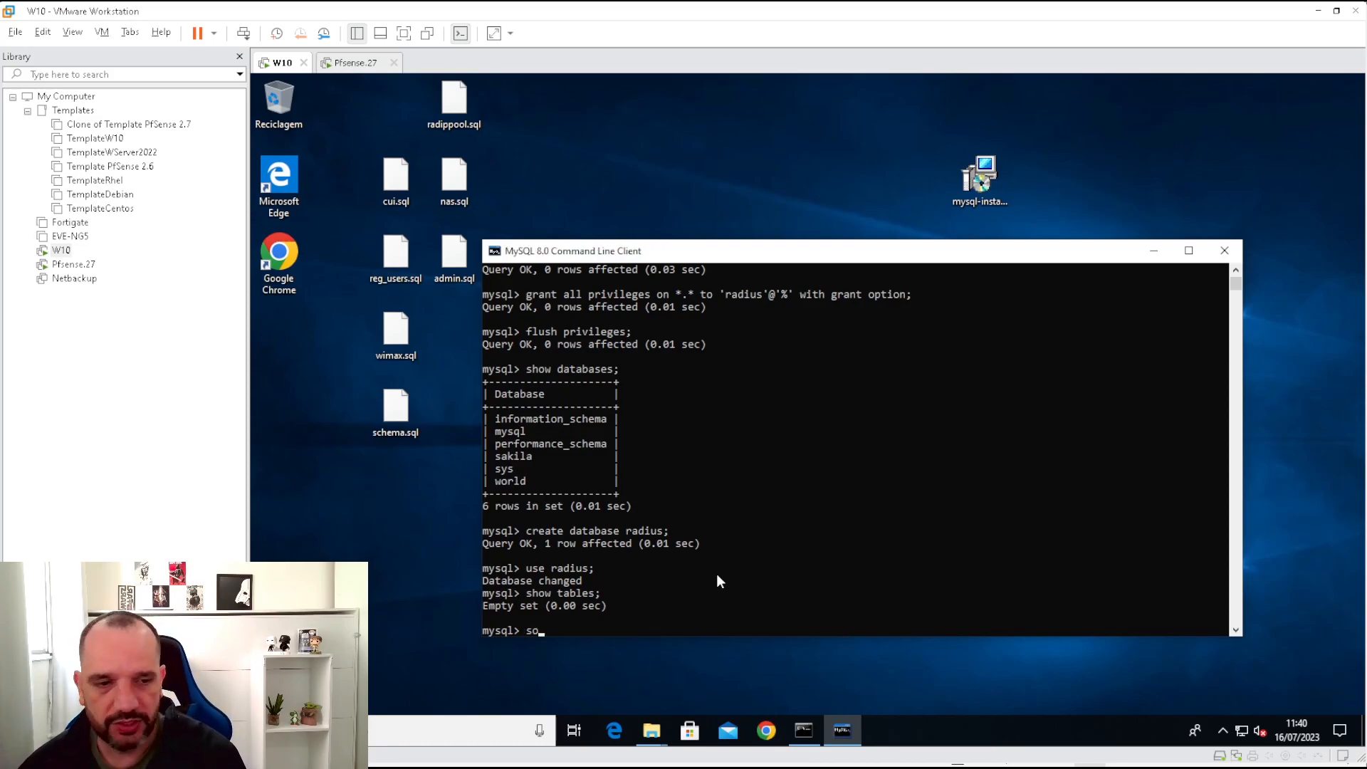
{"action": "type", "text": "admin"}
{"action": "key", "text": "BackSpace"}
{"action": "key", "text": "BackSpace"}
{"action": "key", "text": "BackSpace"}
{"action": "key", "text": "BackSpace"}
{"action": "key", "text": "BackSpace"}
{"action": "type", "text": "c"}
{"action": "type", "text": ":\\"}
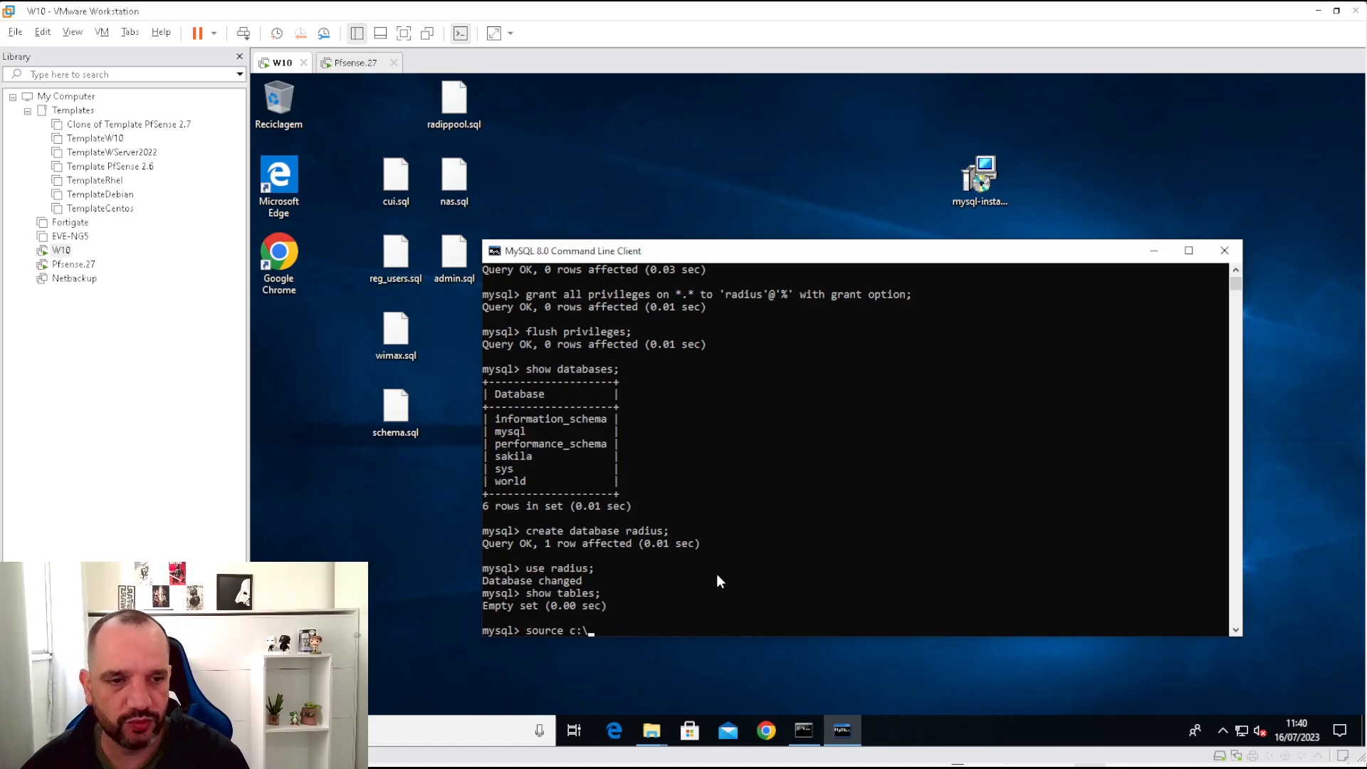
{"action": "type", "text": "tmp\\sql\\asdm"}
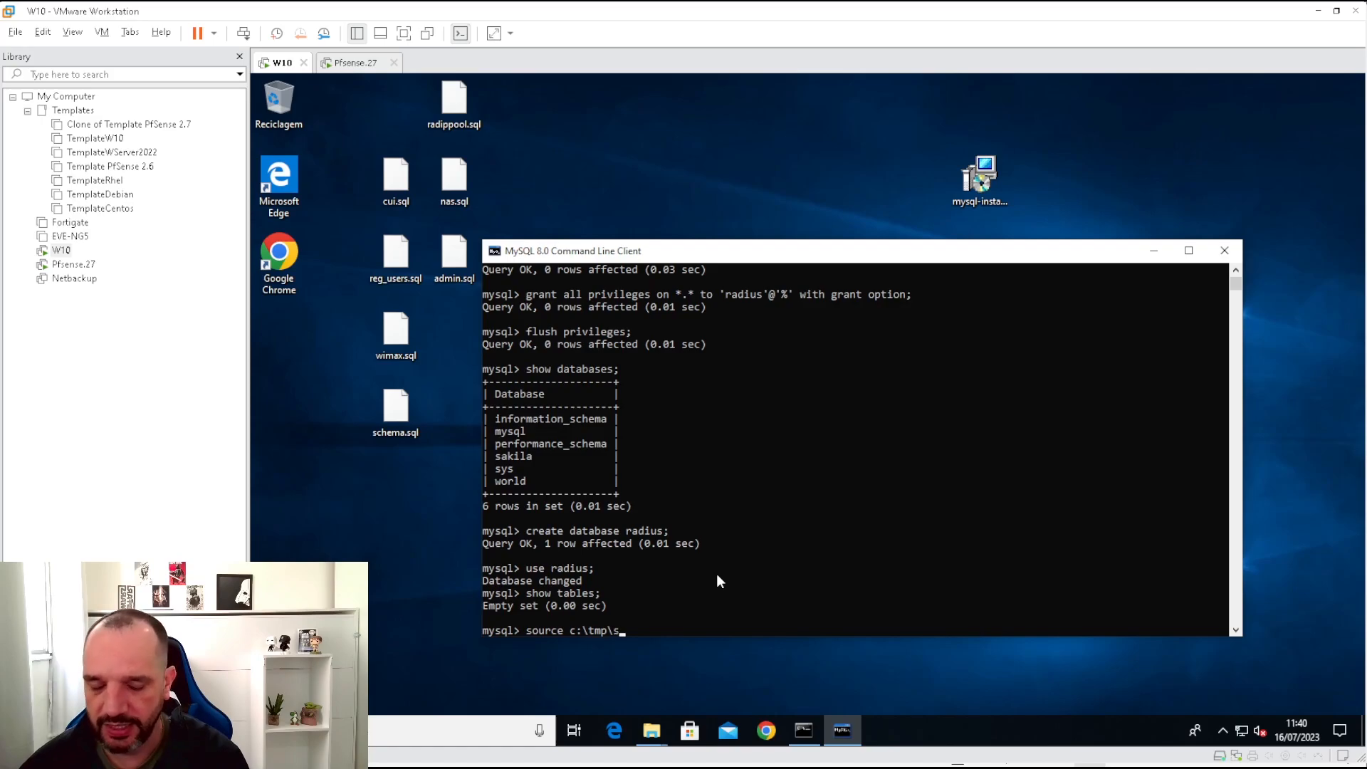
{"action": "key", "text": "BackSpace"}
{"action": "key", "text": "BackSpace"}
{"action": "key", "text": "BackSpace"}
{"action": "type", "text": "dmin.sql"}
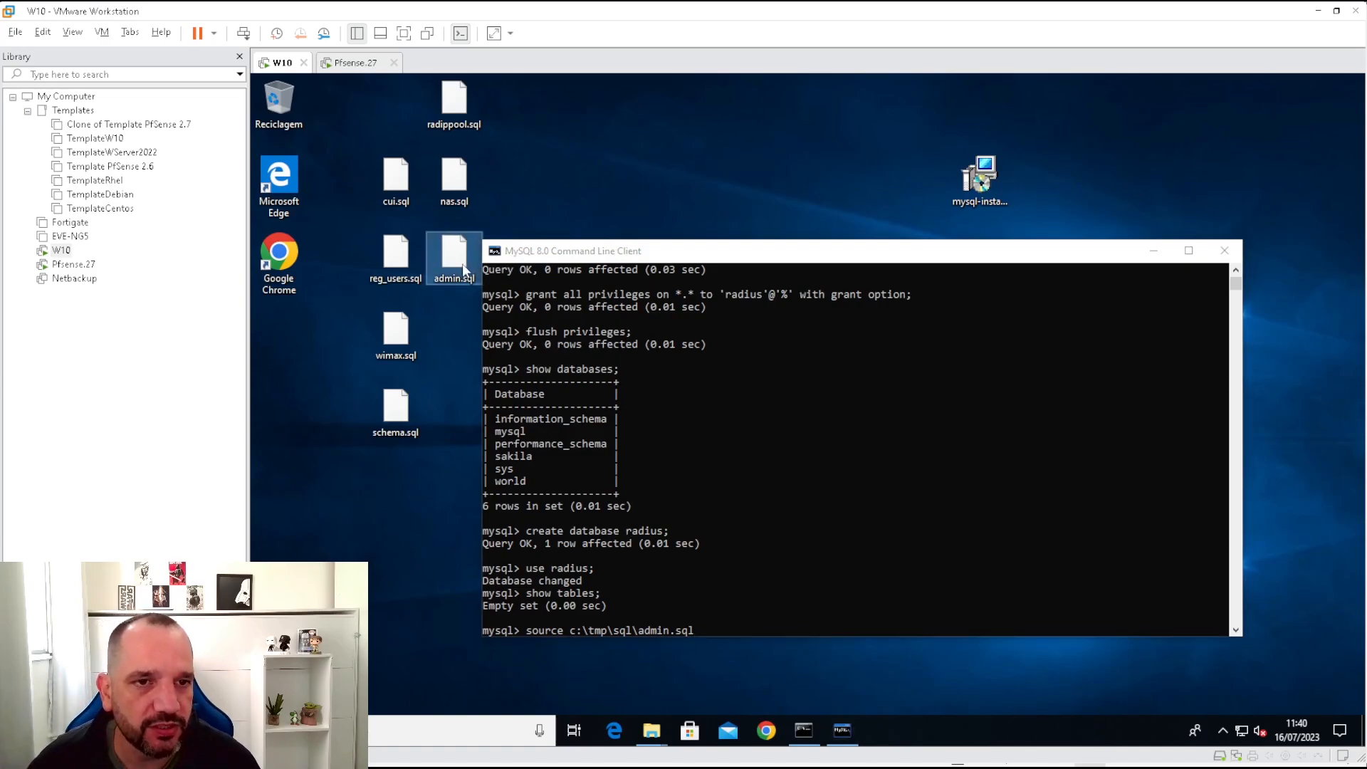
{"action": "key", "text": "Return"}
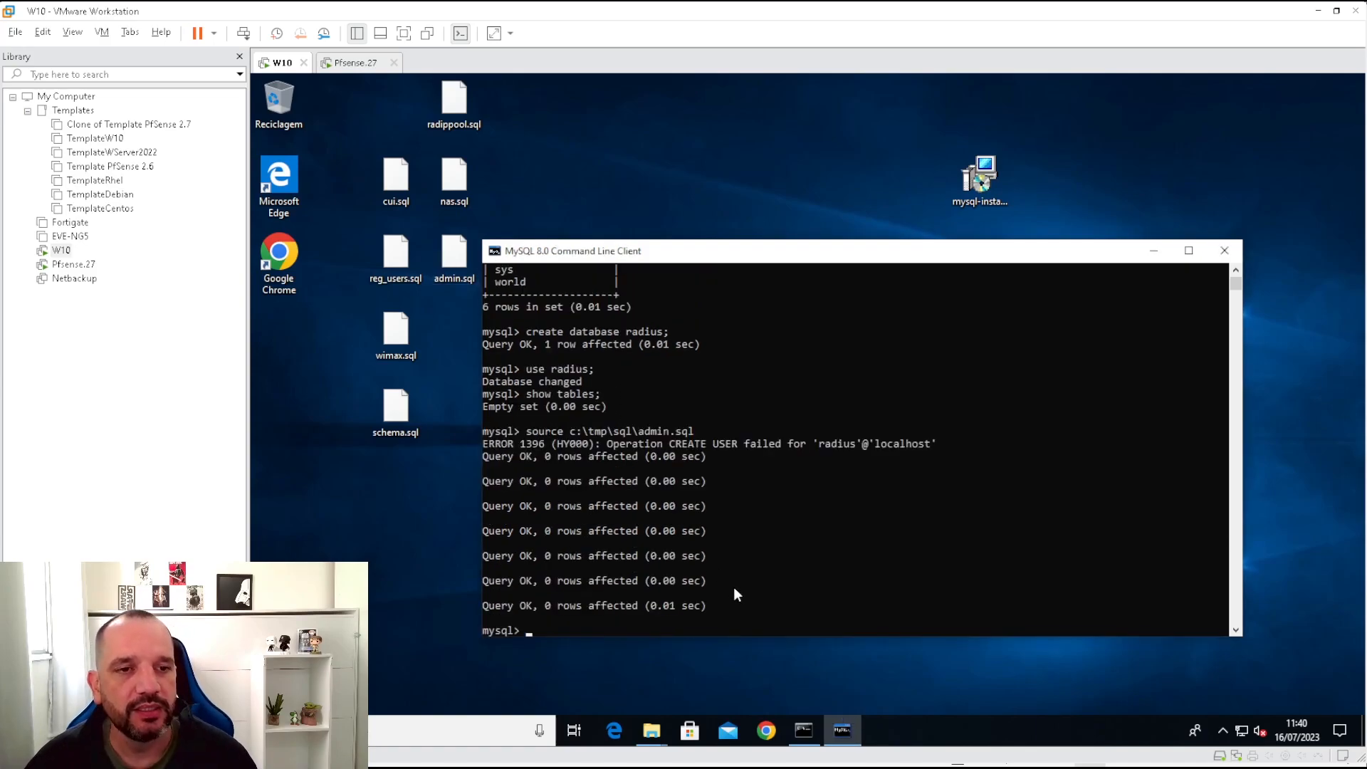
Import nas.sql and radippool.sql from c:\tmp\sql into radius.
{"action": "key", "text": "Up"}
{"action": "key", "text": "BackSpace"}
{"action": "key", "text": "BackSpace"}
{"action": "key", "text": "BackSpace"}
{"action": "key", "text": "BackSpace"}
{"action": "key", "text": "BackSpace"}
{"action": "key", "text": "BackSpace"}
{"action": "key", "text": "BackSpace"}
{"action": "key", "text": "BackSpace"}
{"action": "key", "text": "BackSpace"}
{"action": "left_click", "coordinate": [404, 184]}
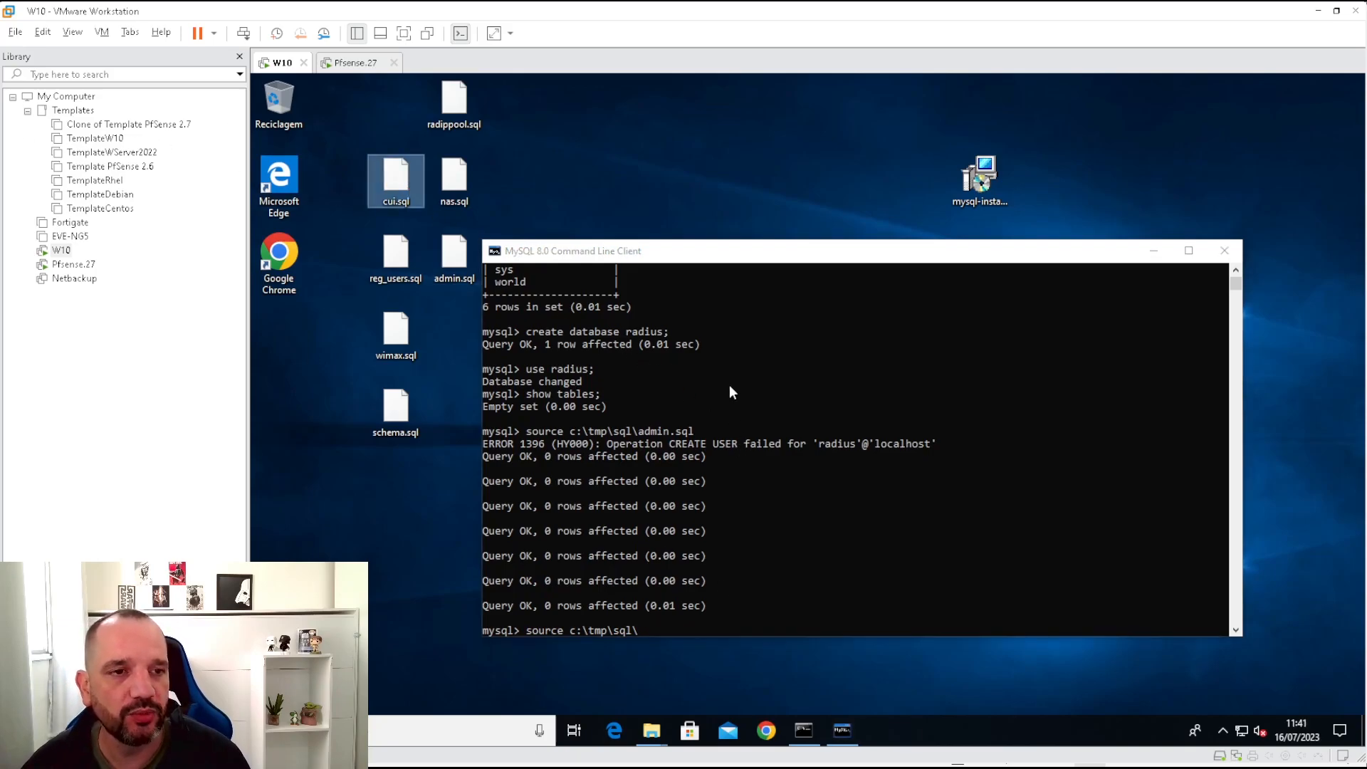
{"action": "left_click", "coordinate": [735, 258]}
{"action": "left_click", "coordinate": [803, 507]}
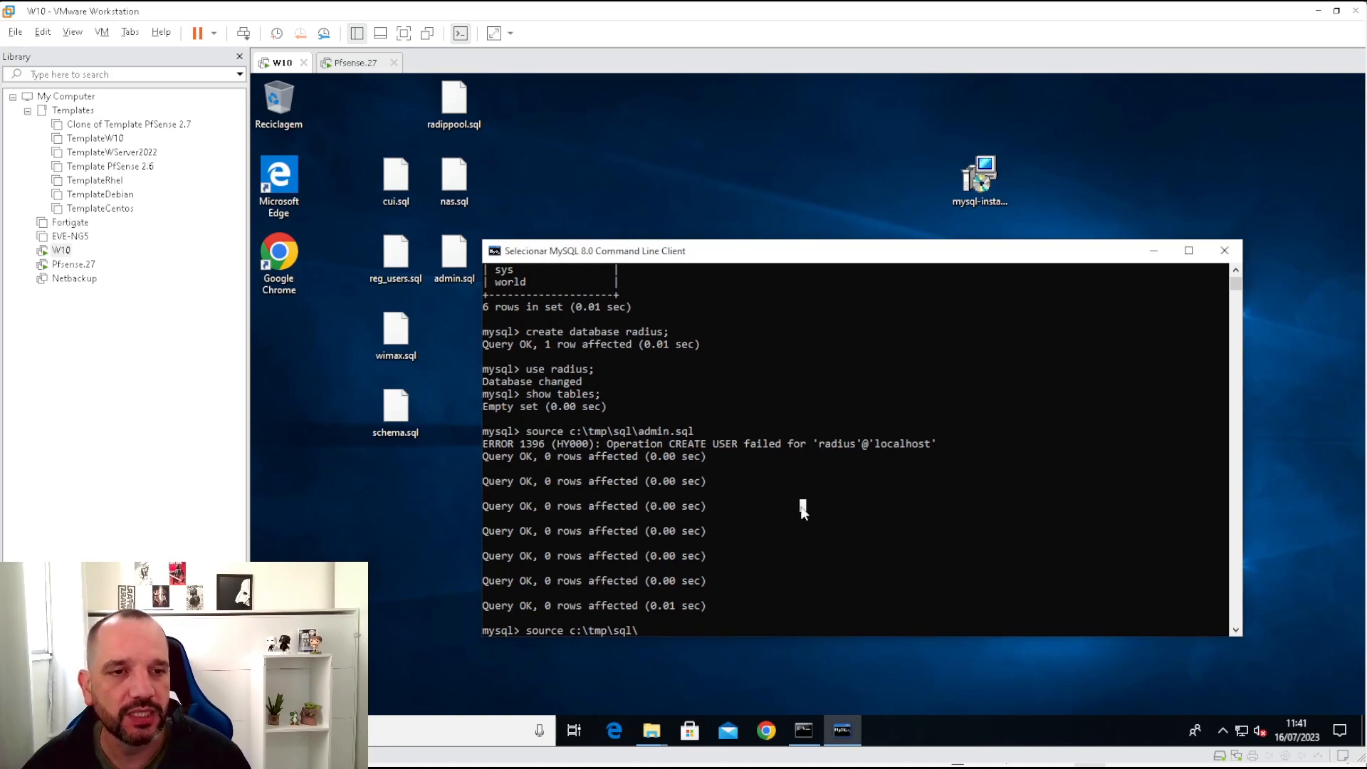
{"action": "type", "text": "nas.sql"}
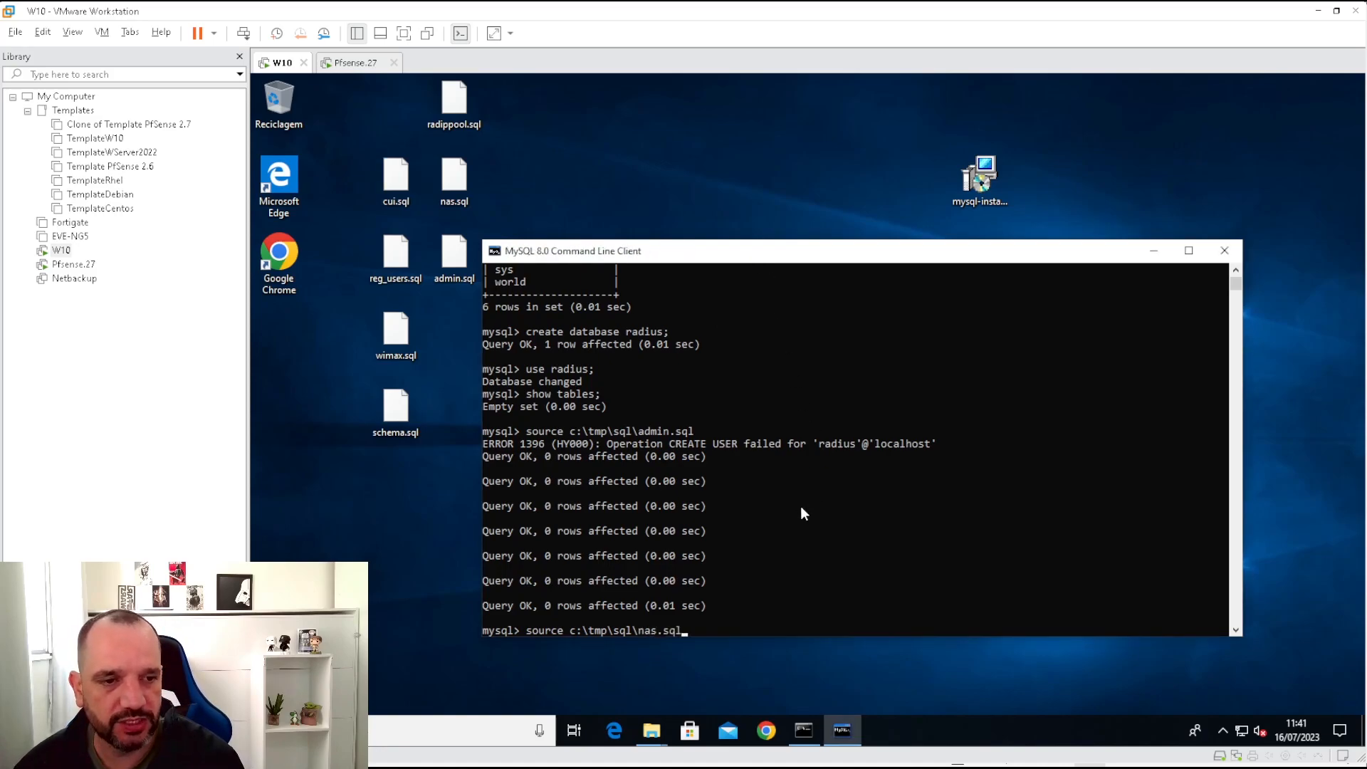
{"action": "key", "text": "Return"}
{"action": "key", "text": "Up"}
{"action": "key", "text": "BackSpace"}
{"action": "key", "text": "BackSpace"}
{"action": "key", "text": "BackSpace"}
{"action": "key", "text": "BackSpace"}
{"action": "key", "text": "BackSpace"}
{"action": "key", "text": "BackSpace"}
{"action": "key", "text": "BackSpace"}
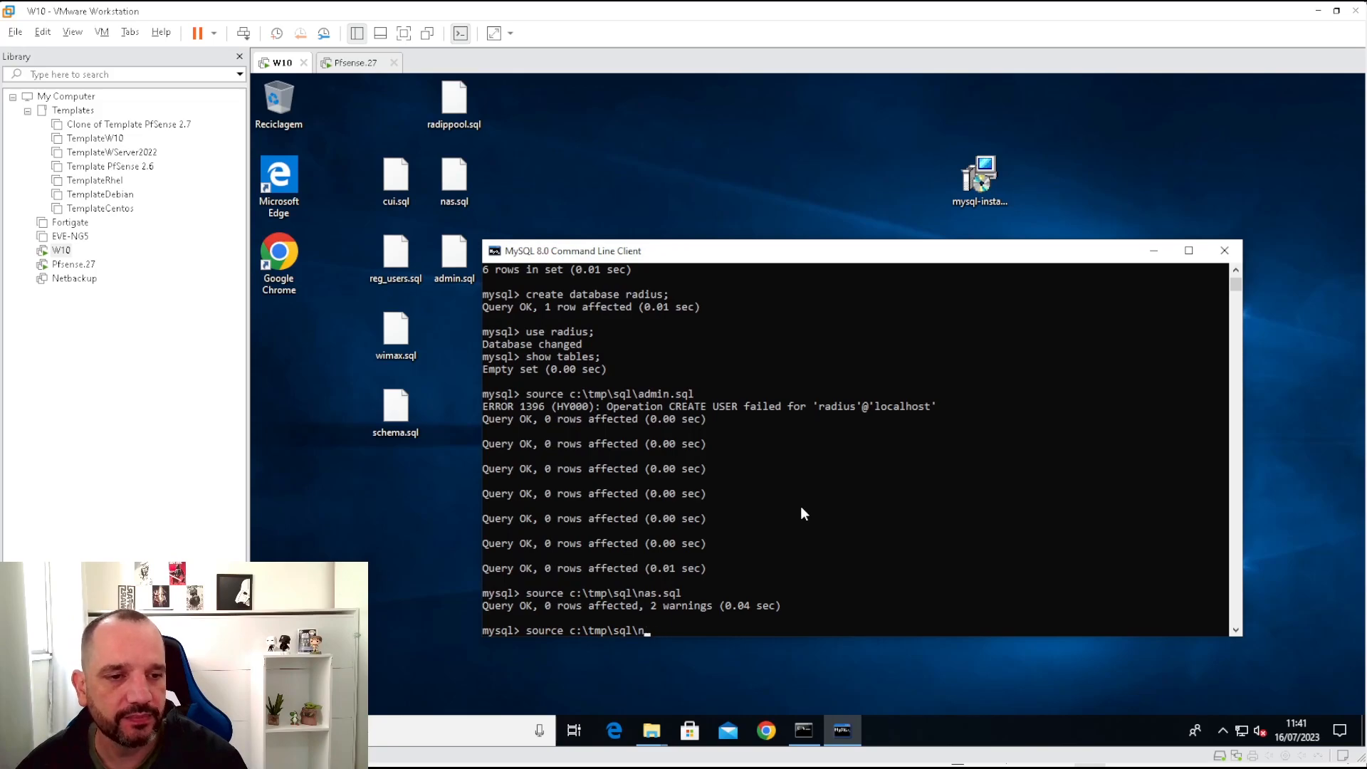
{"action": "type", "text": "radip"}
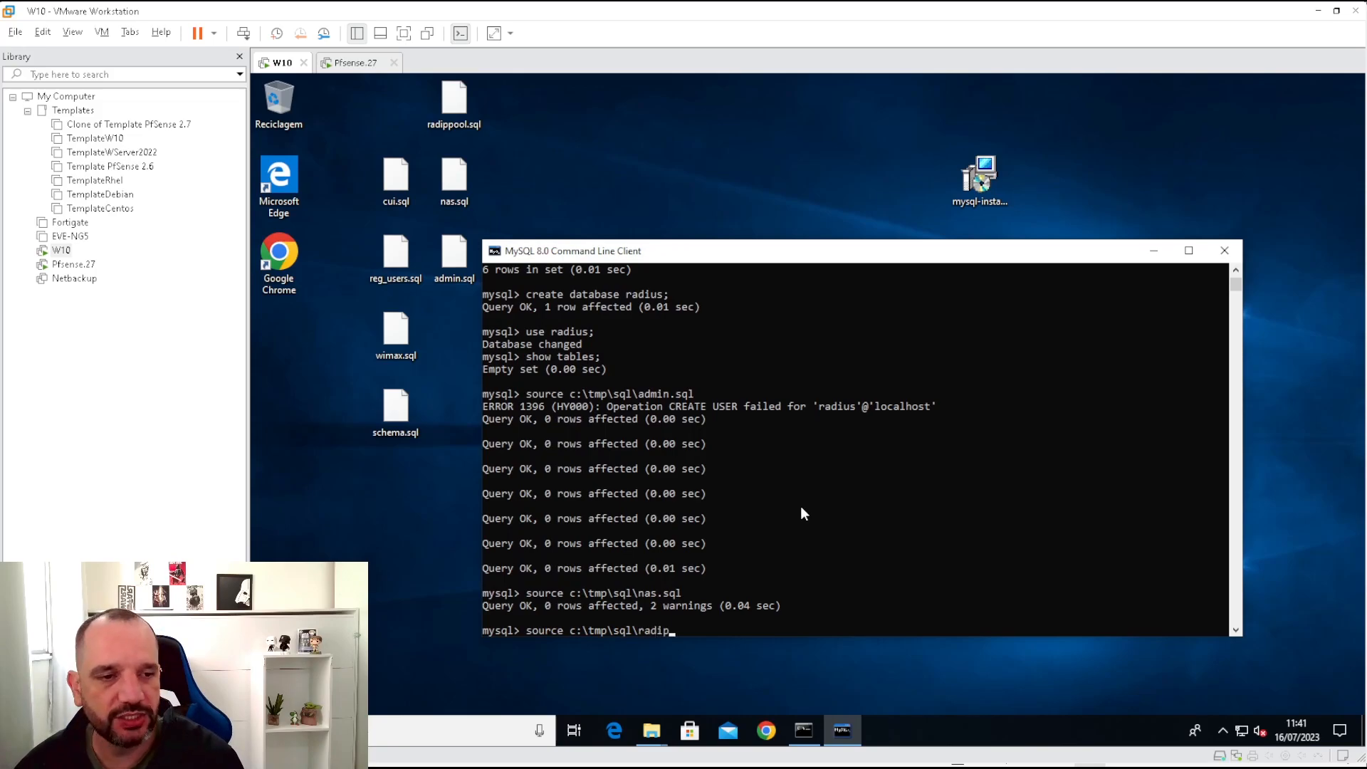
{"action": "type", "text": "pool.sql"}
{"action": "key", "text": "Return"}
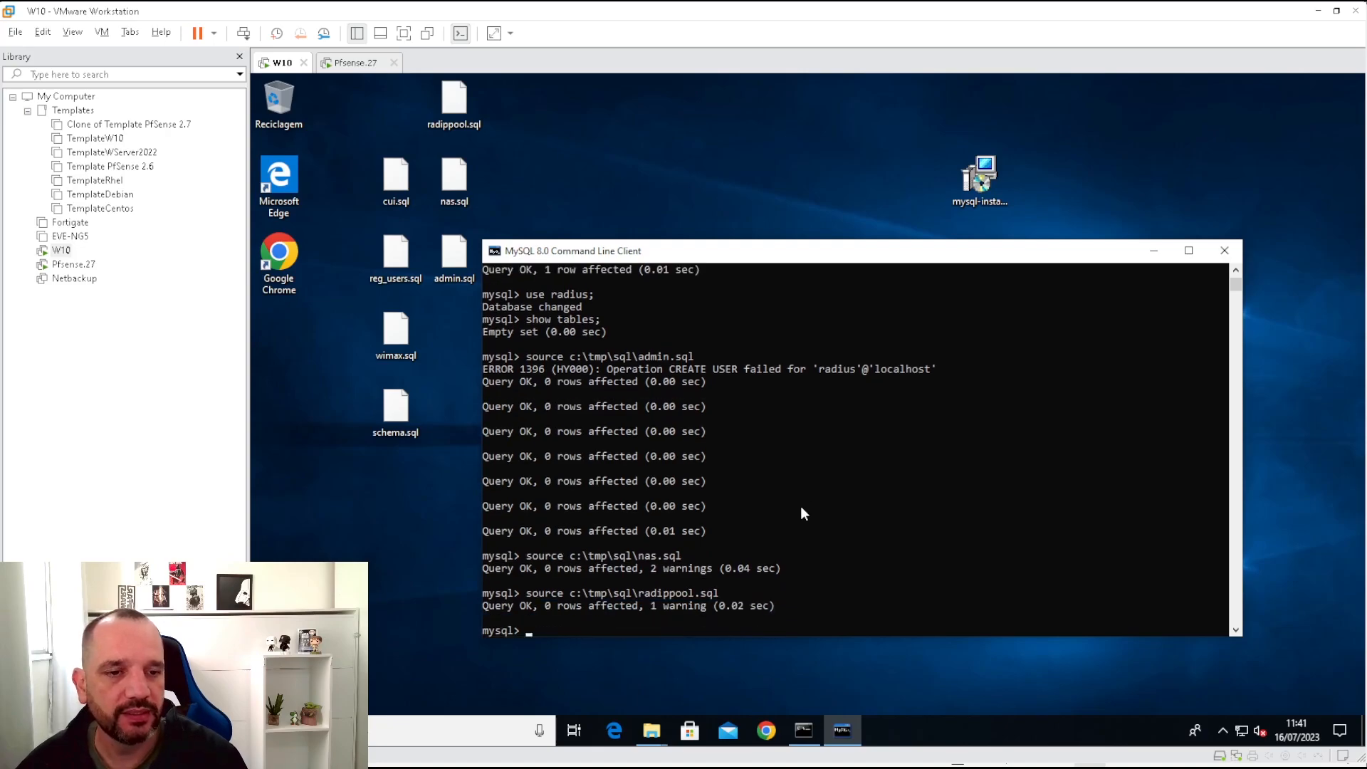
Import schema.sql, wimax.sql and reg_users.sql into the radius database.
{"action": "key", "text": "Up"}
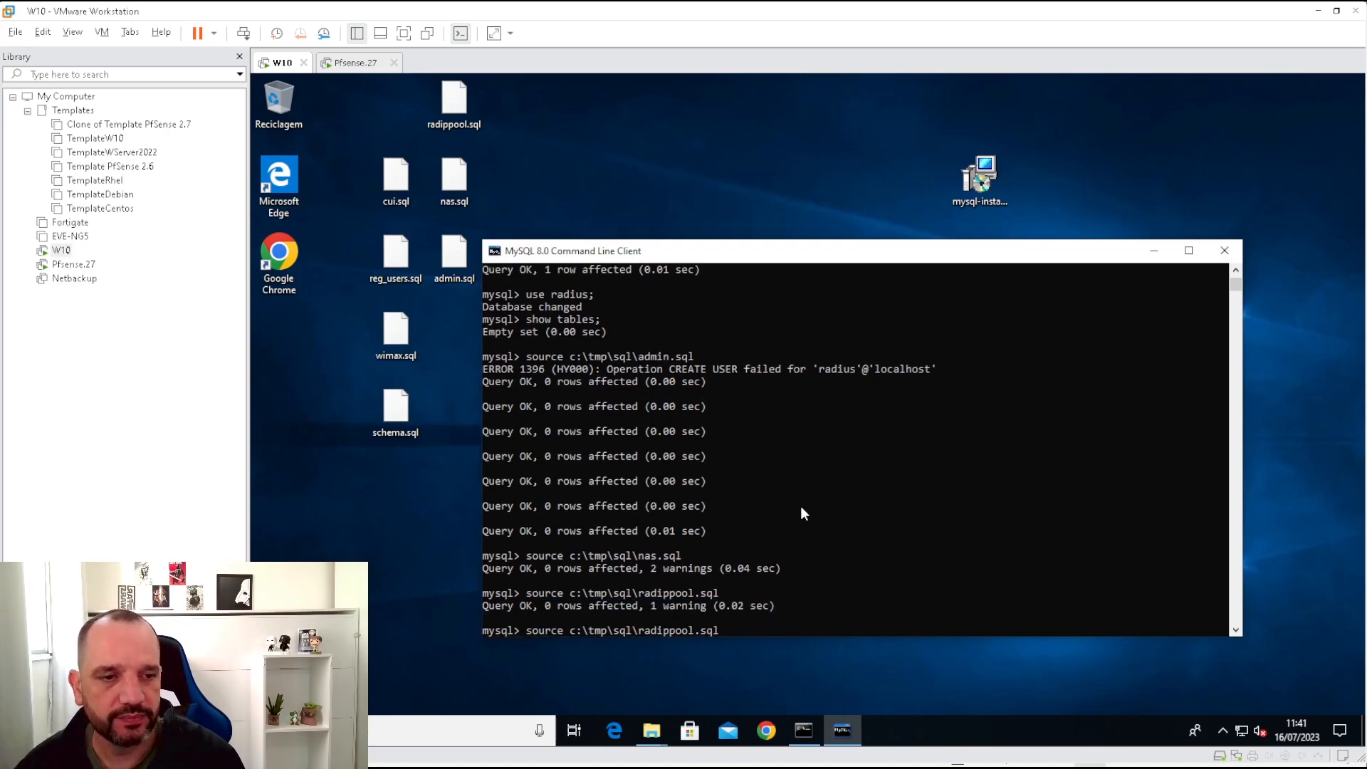
{"action": "key", "text": "BackSpace"}
{"action": "key", "text": "BackSpace"}
{"action": "key", "text": "BackSpace"}
{"action": "key", "text": "BackSpace"}
{"action": "key", "text": "BackSpace"}
{"action": "key", "text": "BackSpace"}
{"action": "key", "text": "BackSpace"}
{"action": "key", "text": "BackSpace"}
{"action": "key", "text": "BackSpace"}
{"action": "key", "text": "BackSpace"}
{"action": "key", "text": "BackSpace"}
{"action": "key", "text": "BackSpace"}
{"action": "key", "text": "BackSpace"}
{"action": "type", "text": "schema.sql"}
{"action": "key", "text": "Return"}
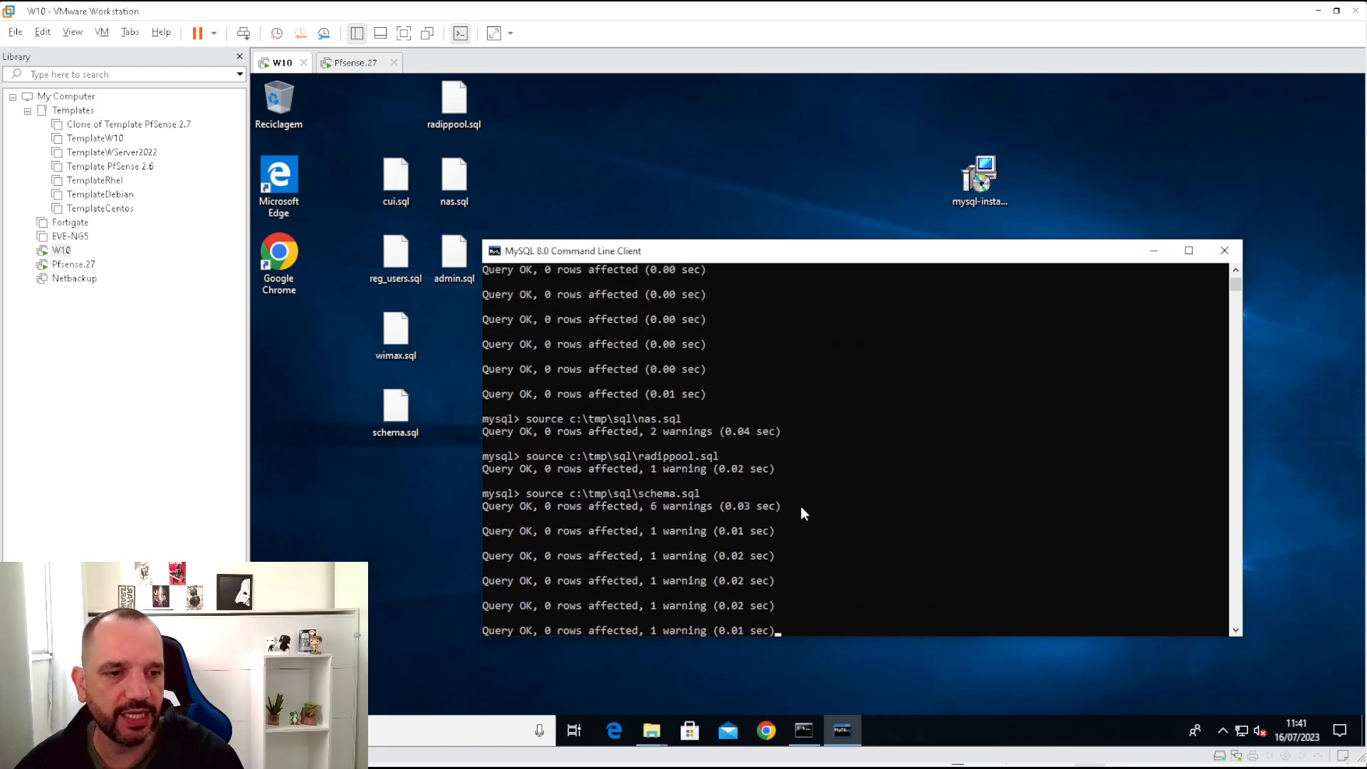
{"action": "key", "text": "Up"}
{"action": "key", "text": "BackSpace"}
{"action": "key", "text": "BackSpace"}
{"action": "key", "text": "BackSpace"}
{"action": "key", "text": "BackSpace"}
{"action": "key", "text": "BackSpace"}
{"action": "key", "text": "BackSpace"}
{"action": "key", "text": "BackSpace"}
{"action": "key", "text": "BackSpace"}
{"action": "key", "text": "BackSpace"}
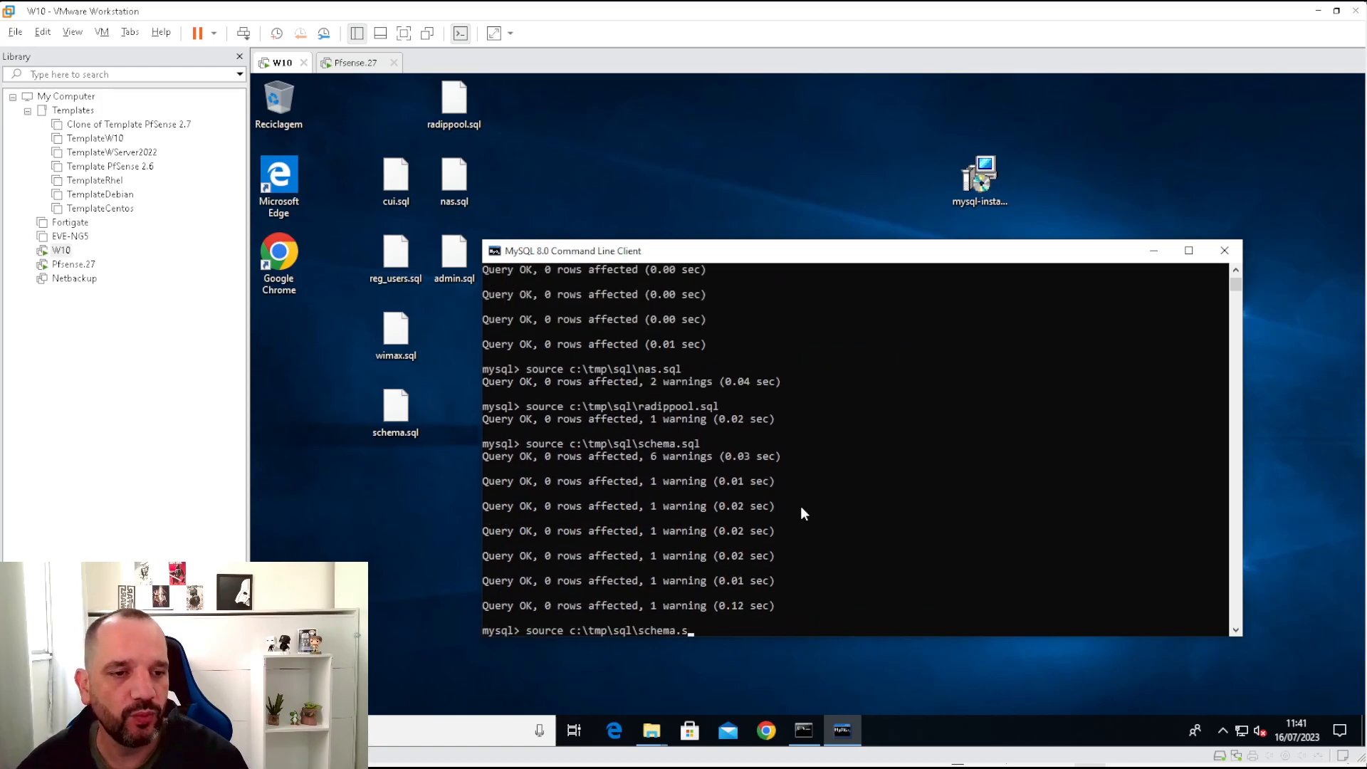
{"action": "key", "text": "BackSpace"}
{"action": "type", "text": "wim"}
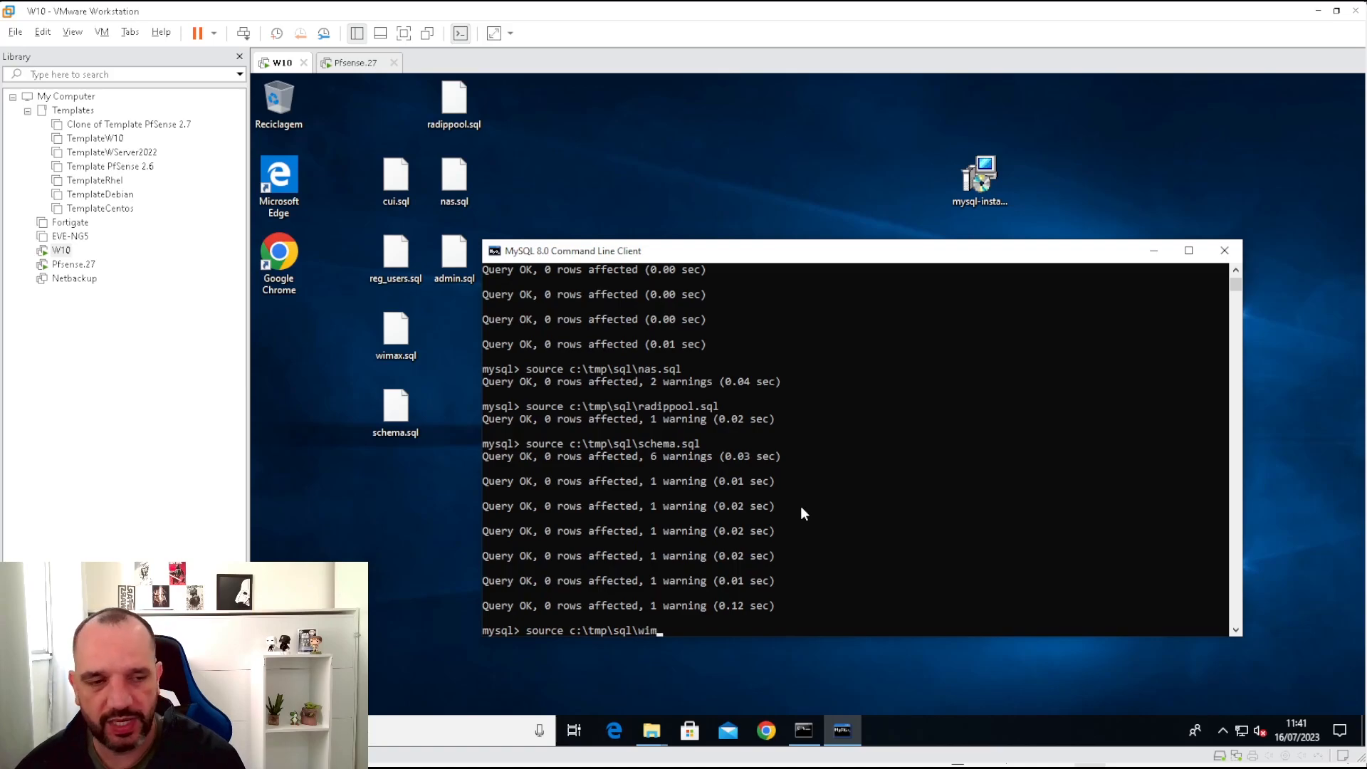
{"action": "type", "text": "ax.sql"}
{"action": "key", "text": "Return"}
{"action": "key", "text": "Up"}
{"action": "key", "text": "BackSpace"}
{"action": "key", "text": "BackSpace"}
{"action": "key", "text": "BackSpace"}
{"action": "key", "text": "BackSpace"}
{"action": "key", "text": "BackSpace"}
{"action": "key", "text": "BackSpace"}
{"action": "key", "text": "BackSpace"}
{"action": "key", "text": "BackSpace"}
{"action": "key", "text": "BackSpace"}
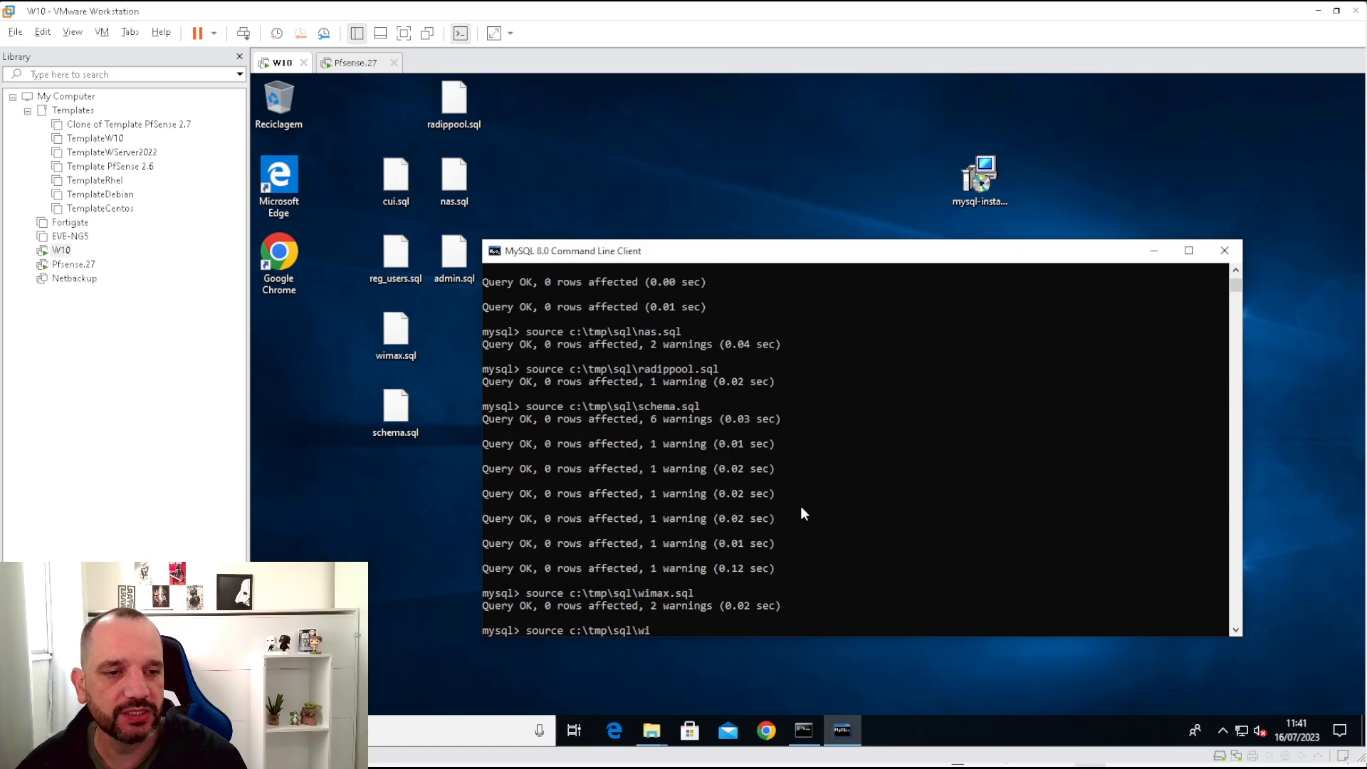
{"action": "type", "text": "reg"}
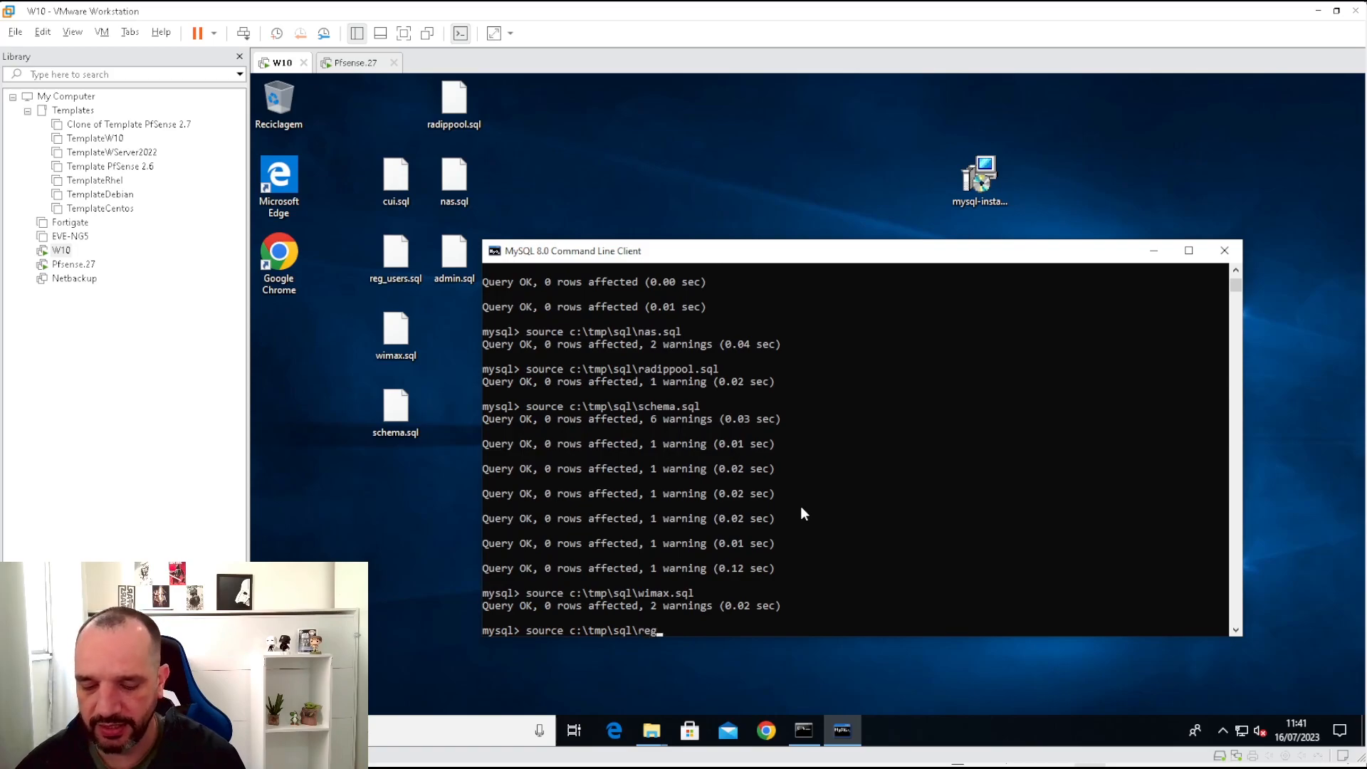
{"action": "type", "text": "_users.sql"}
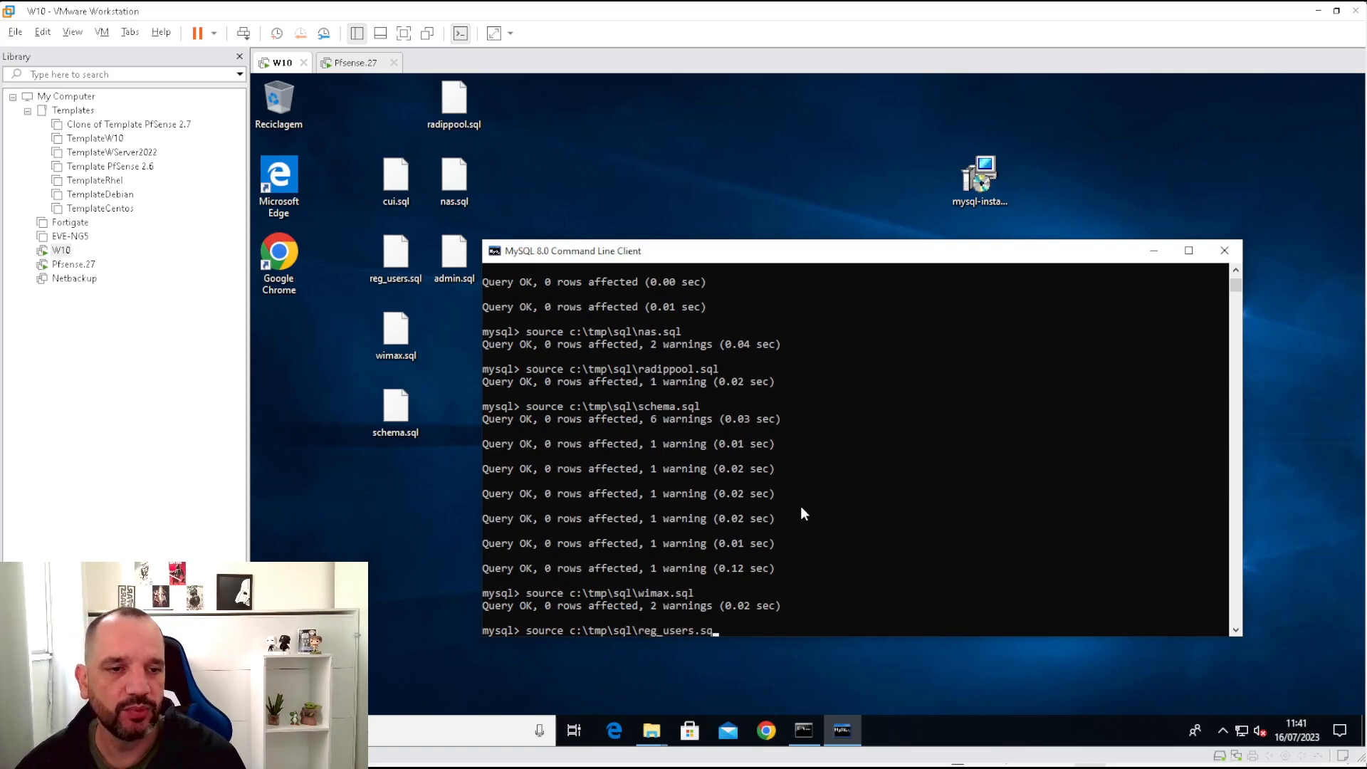
{"action": "key", "text": "Return"}
Import cui.sql and list the radius database's 12 tables.
{"action": "key", "text": "Up"}
{"action": "key", "text": "BackSpace"}
{"action": "key", "text": "BackSpace"}
{"action": "key", "text": "BackSpace"}
{"action": "key", "text": "BackSpace"}
{"action": "key", "text": "BackSpace"}
{"action": "key", "text": "BackSpace"}
{"action": "key", "text": "BackSpace"}
{"action": "key", "text": "BackSpace"}
{"action": "key", "text": "BackSpace"}
{"action": "key", "text": "BackSpace"}
{"action": "key", "text": "BackSpace"}
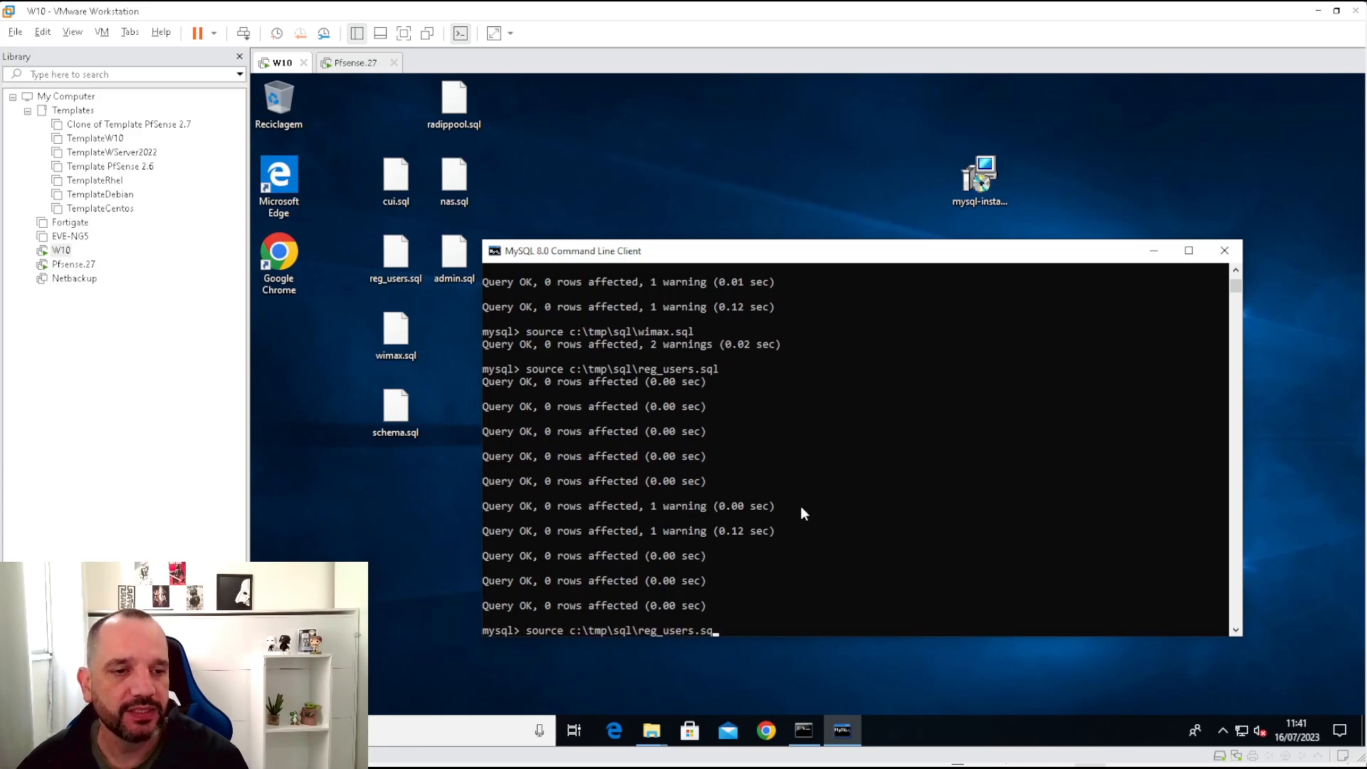
{"action": "key", "text": "BackSpace"}
{"action": "key", "text": "BackSpace"}
{"action": "type", "text": "cui.sql"}
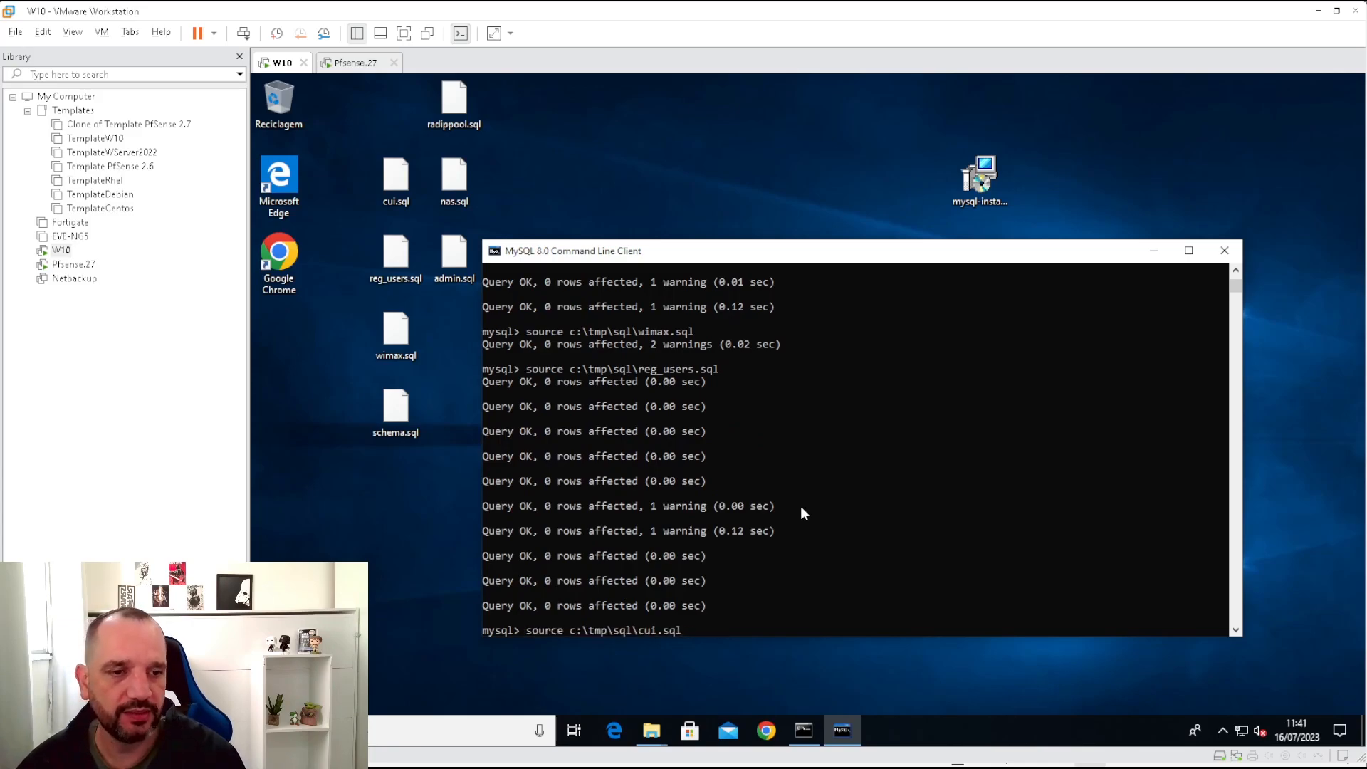
{"action": "key", "text": "Return"}
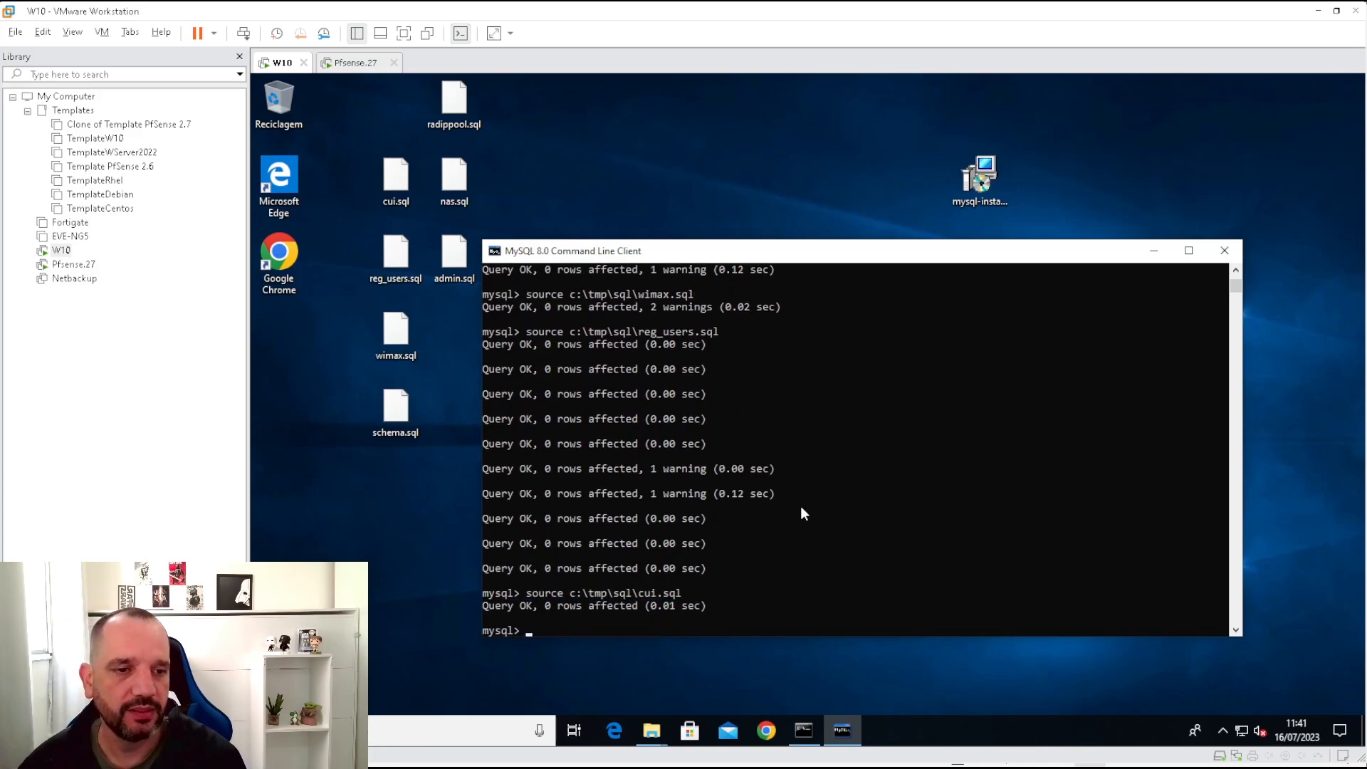
{"action": "type", "text": "show tables;"}
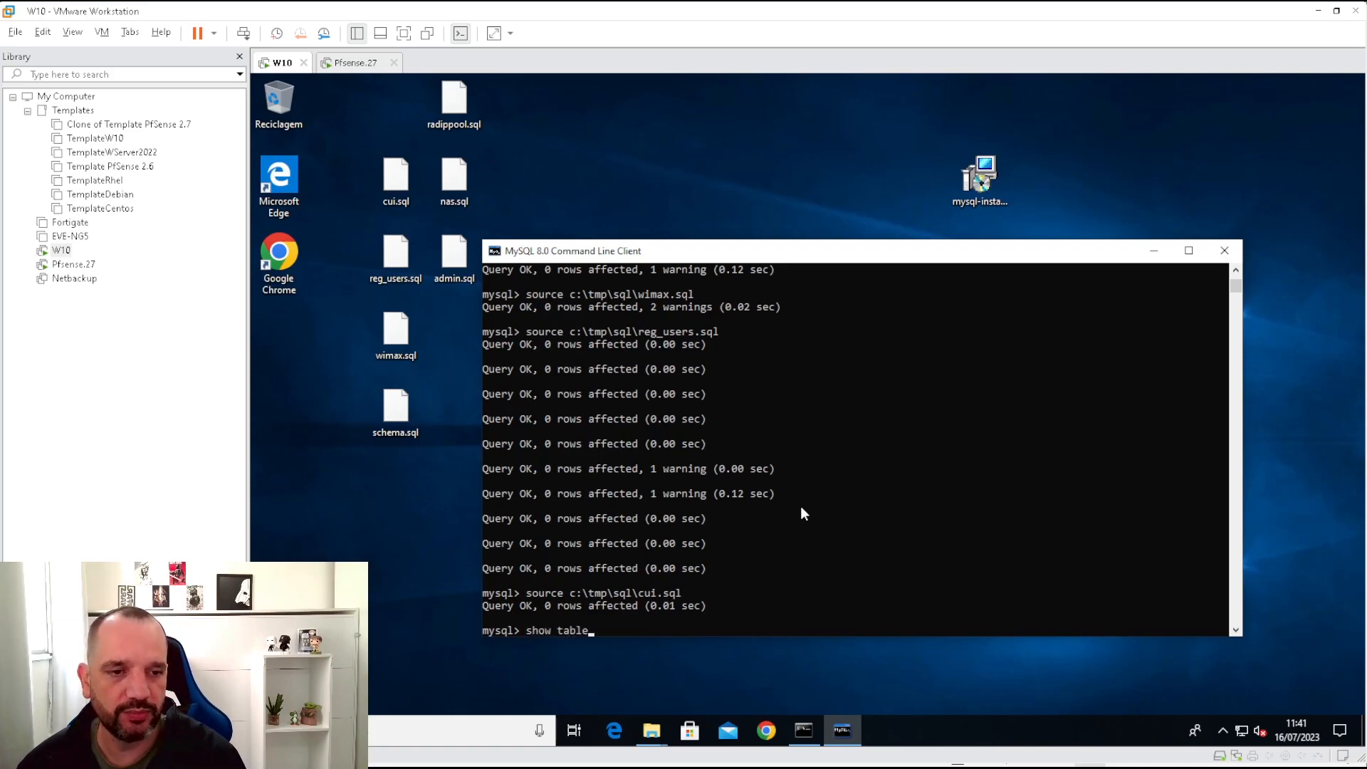
{"action": "key", "text": "Return"}
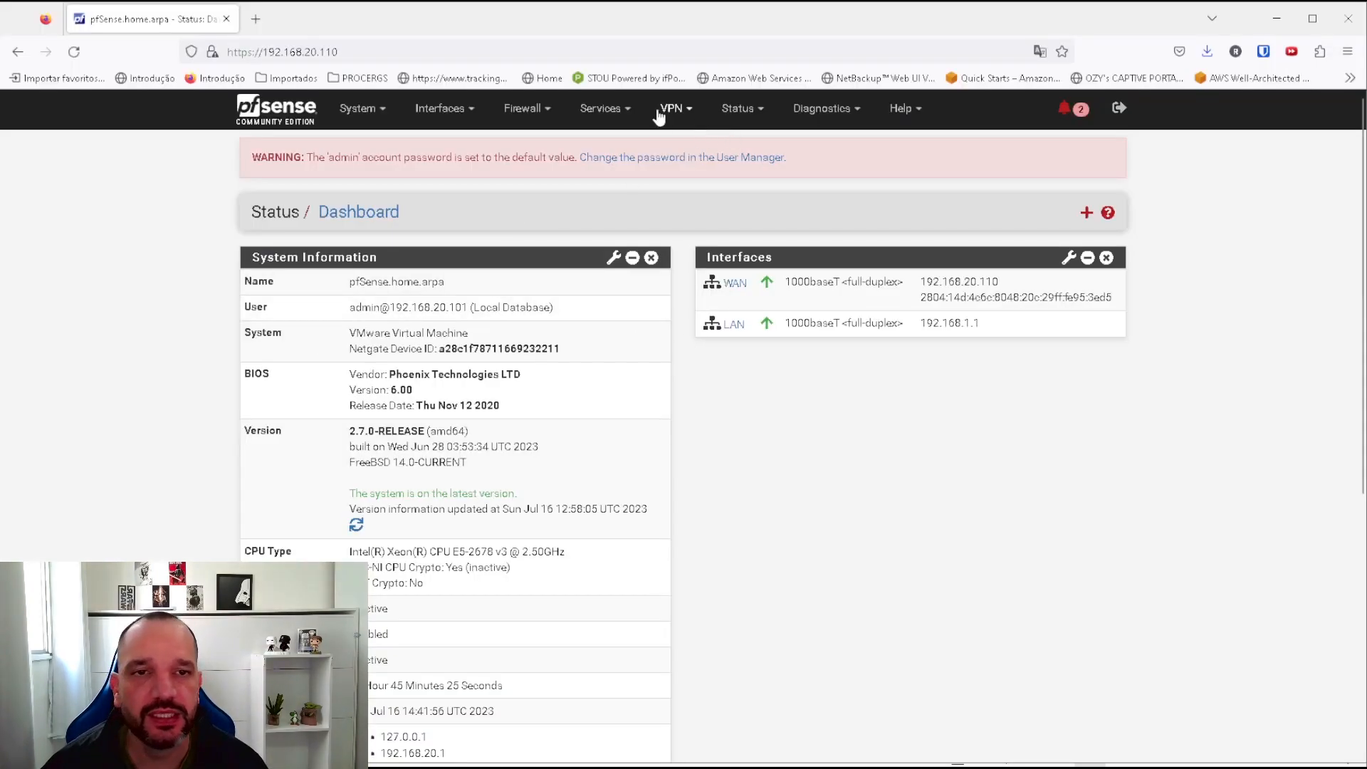
Search Available Packages for freeradius and install the freeradius3 package.
{"action": "left_click", "coordinate": [366, 114]}
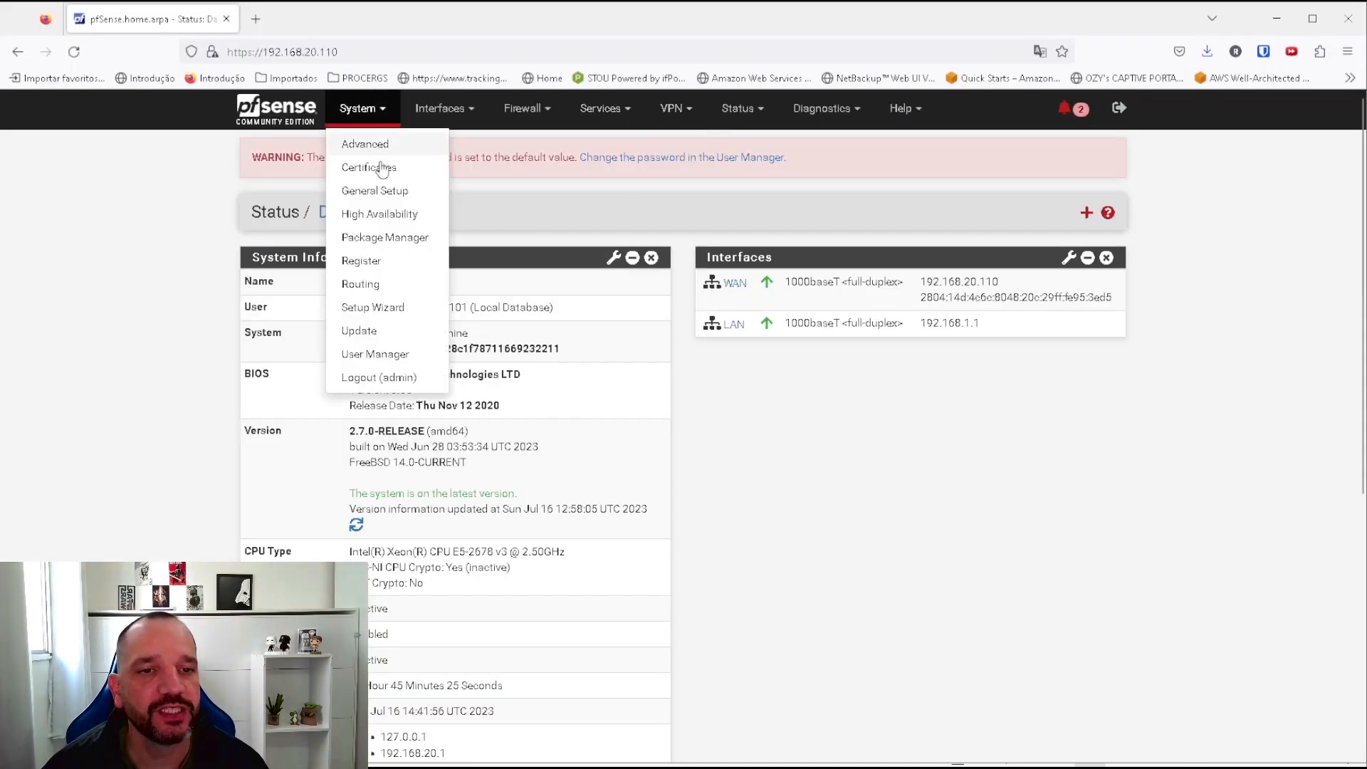
{"action": "left_click", "coordinate": [420, 237]}
{"action": "left_click", "coordinate": [430, 265]}
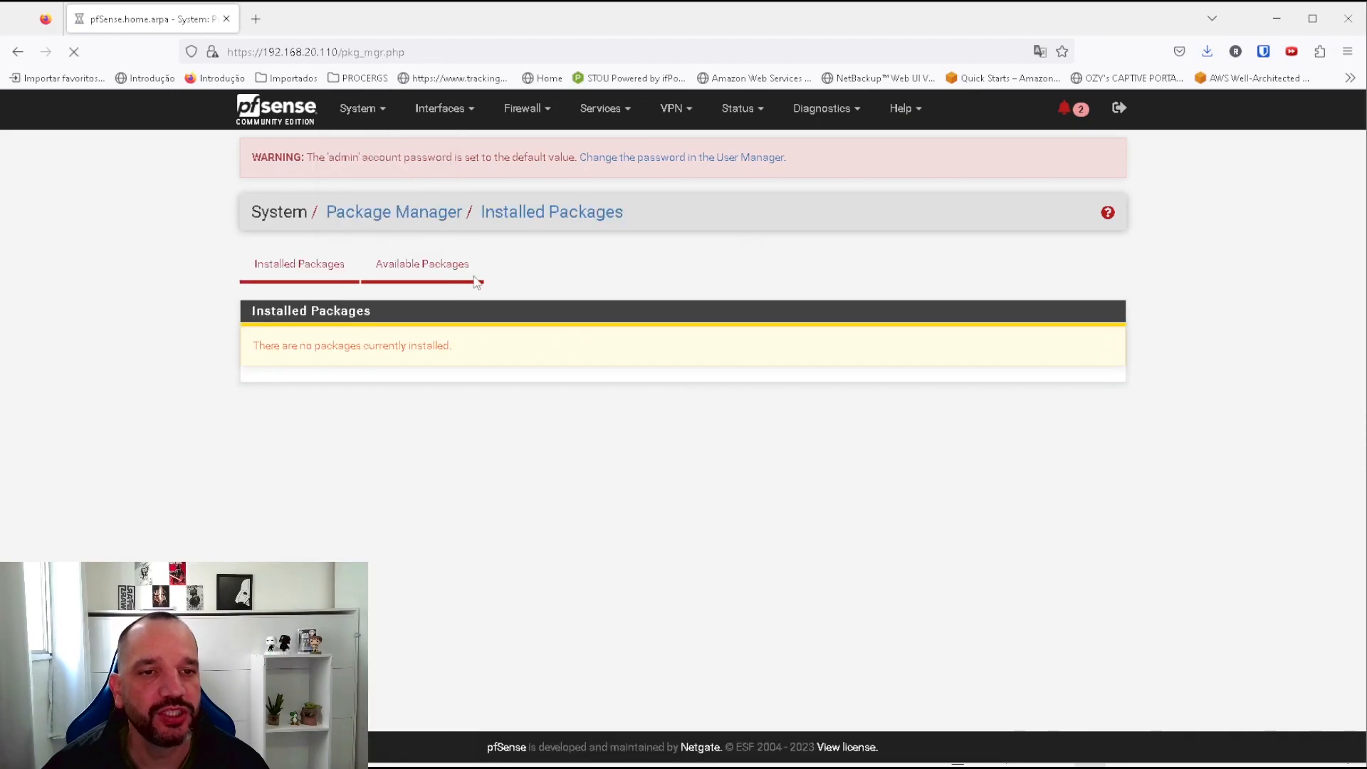
{"action": "left_click", "coordinate": [472, 339]}
{"action": "type", "text": "freera"}
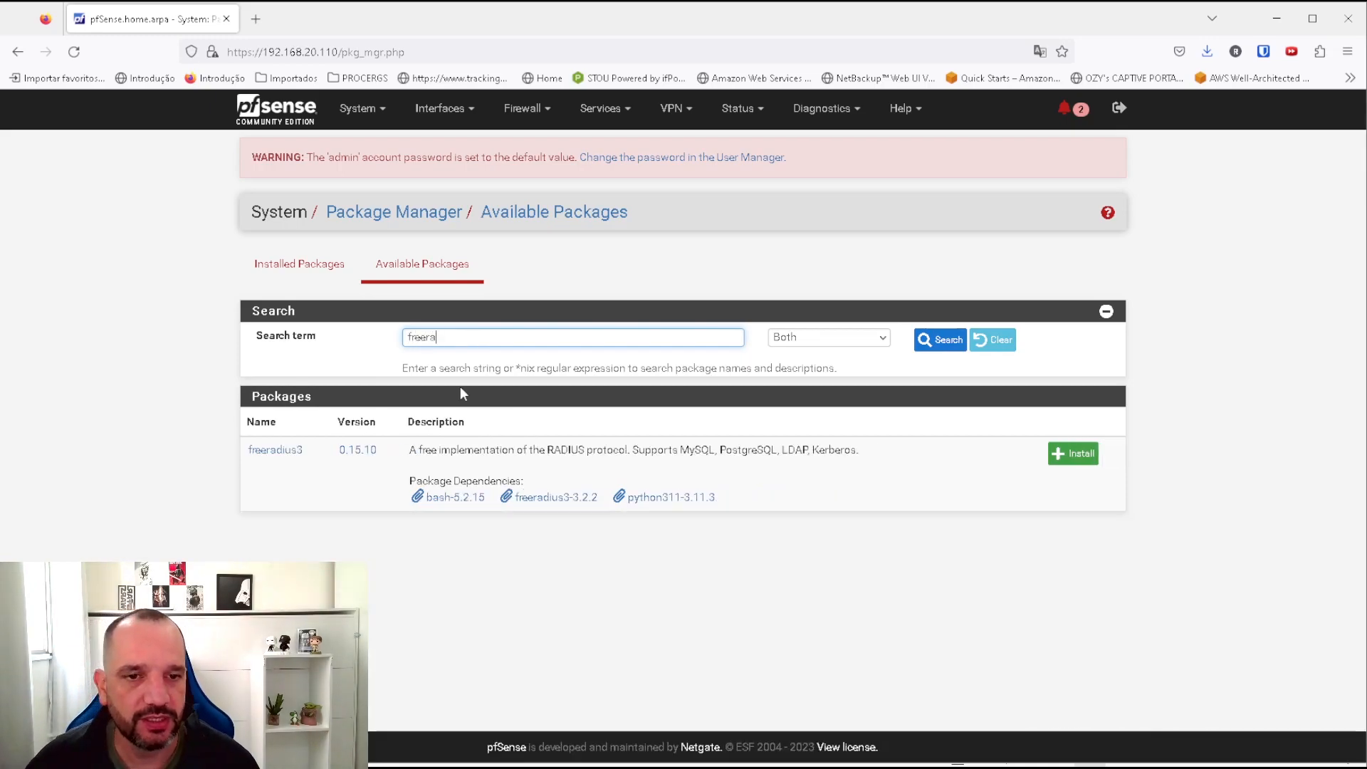
{"action": "left_click", "coordinate": [1073, 454]}
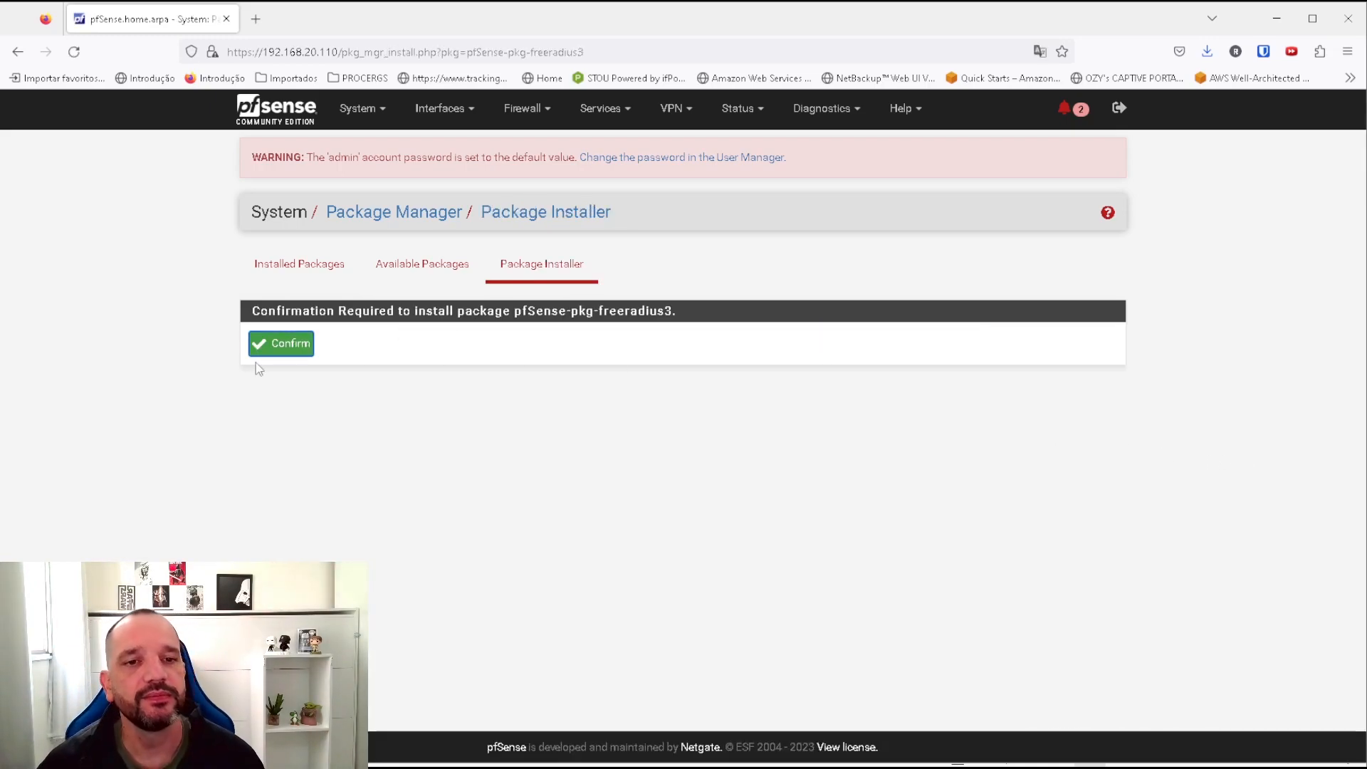
{"action": "left_click", "coordinate": [279, 348]}
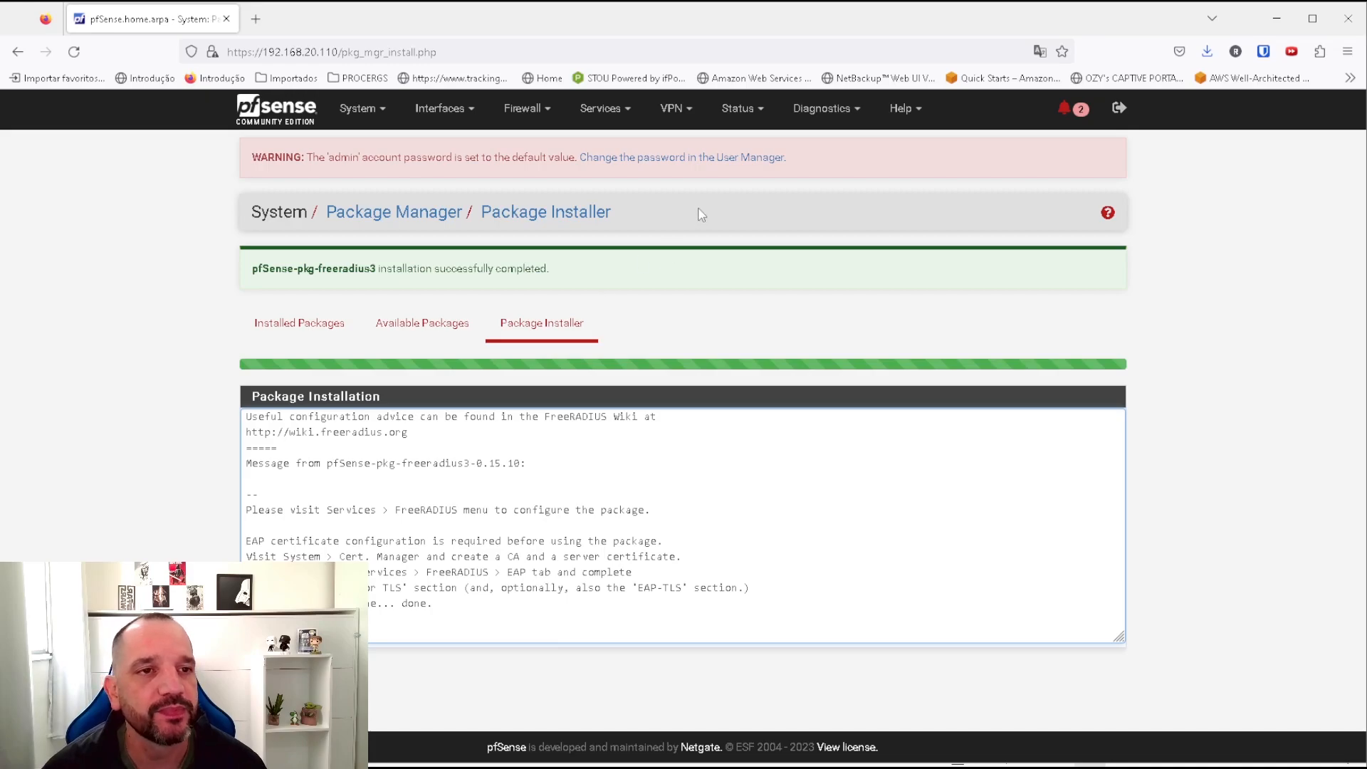
Add and save FreeRADIUS user 'testu' with a password, then view NAS / Clients.
{"action": "left_click", "coordinate": [601, 113]}
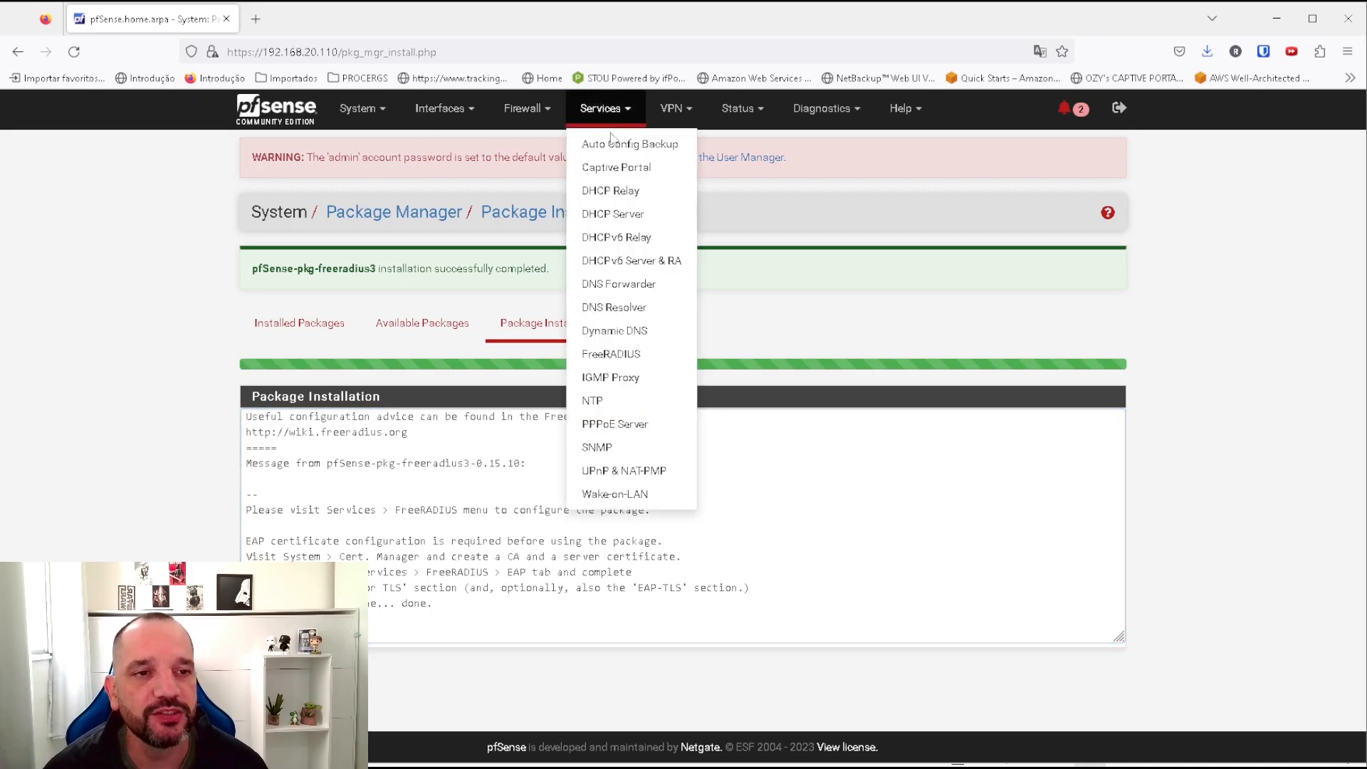
{"action": "left_click", "coordinate": [615, 354]}
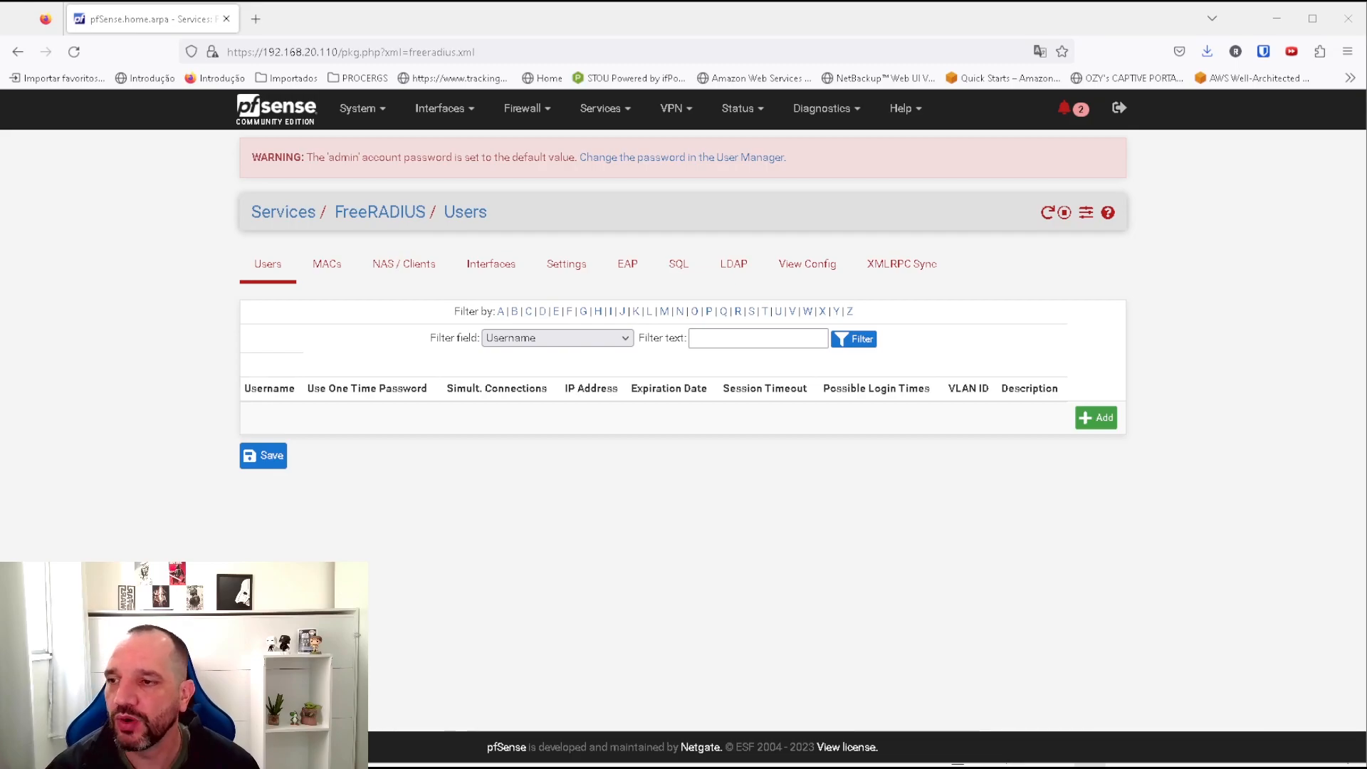
{"action": "left_click", "coordinate": [1096, 418]}
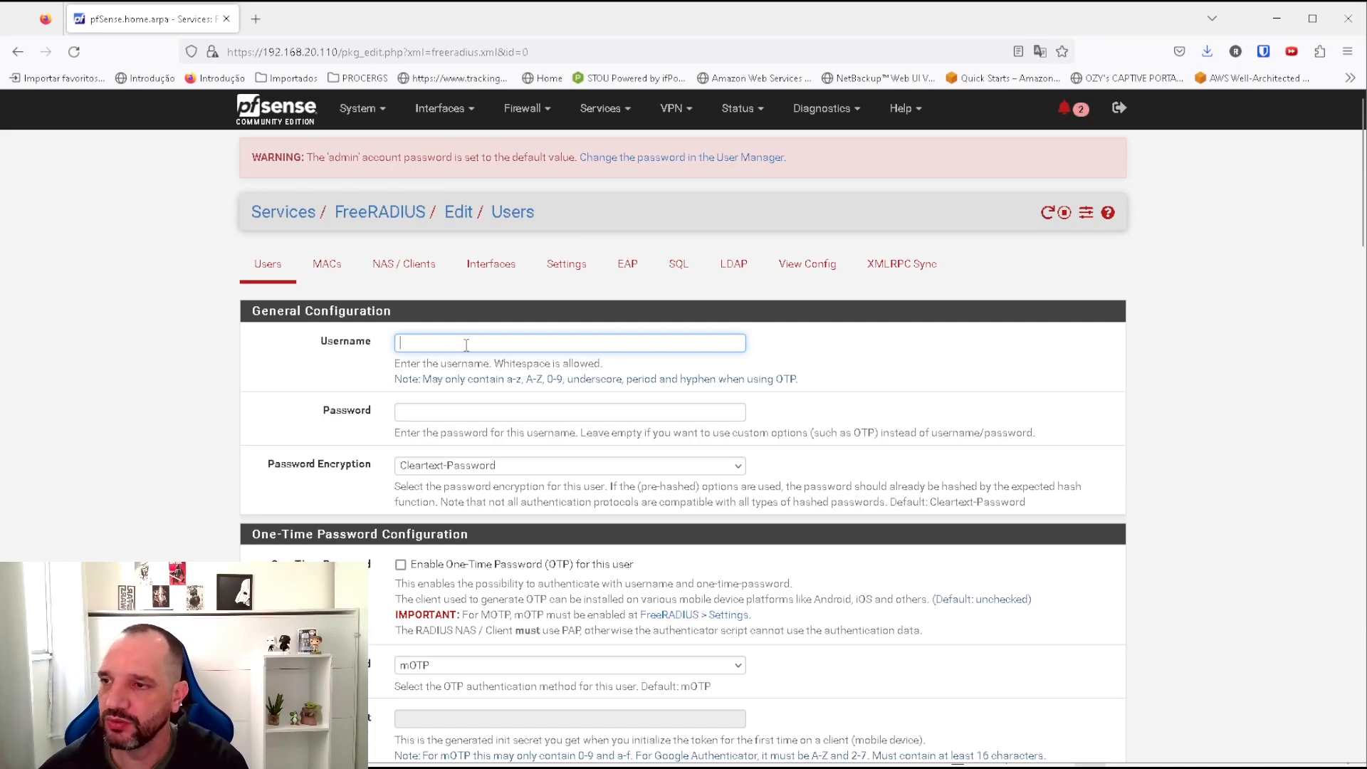
{"action": "type", "text": "testu"}
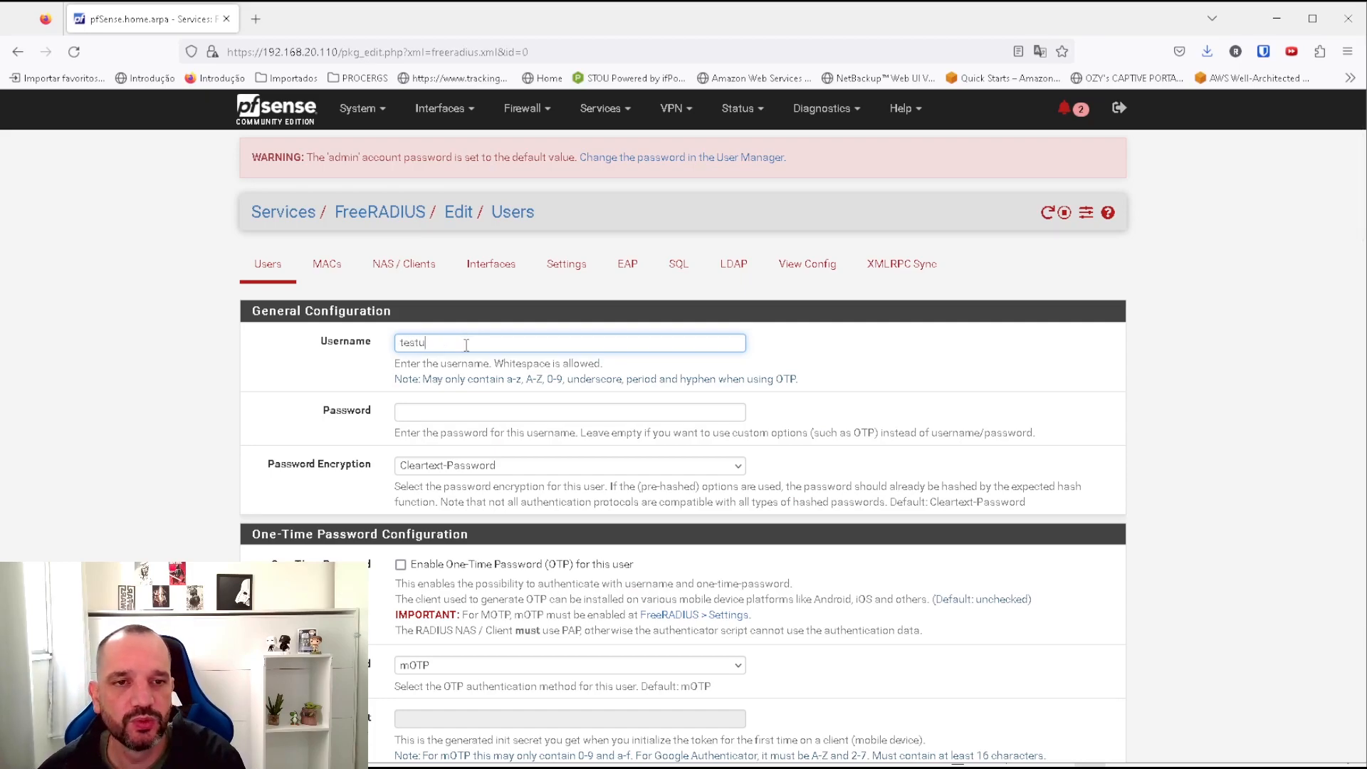
{"action": "key", "text": "Tab"}
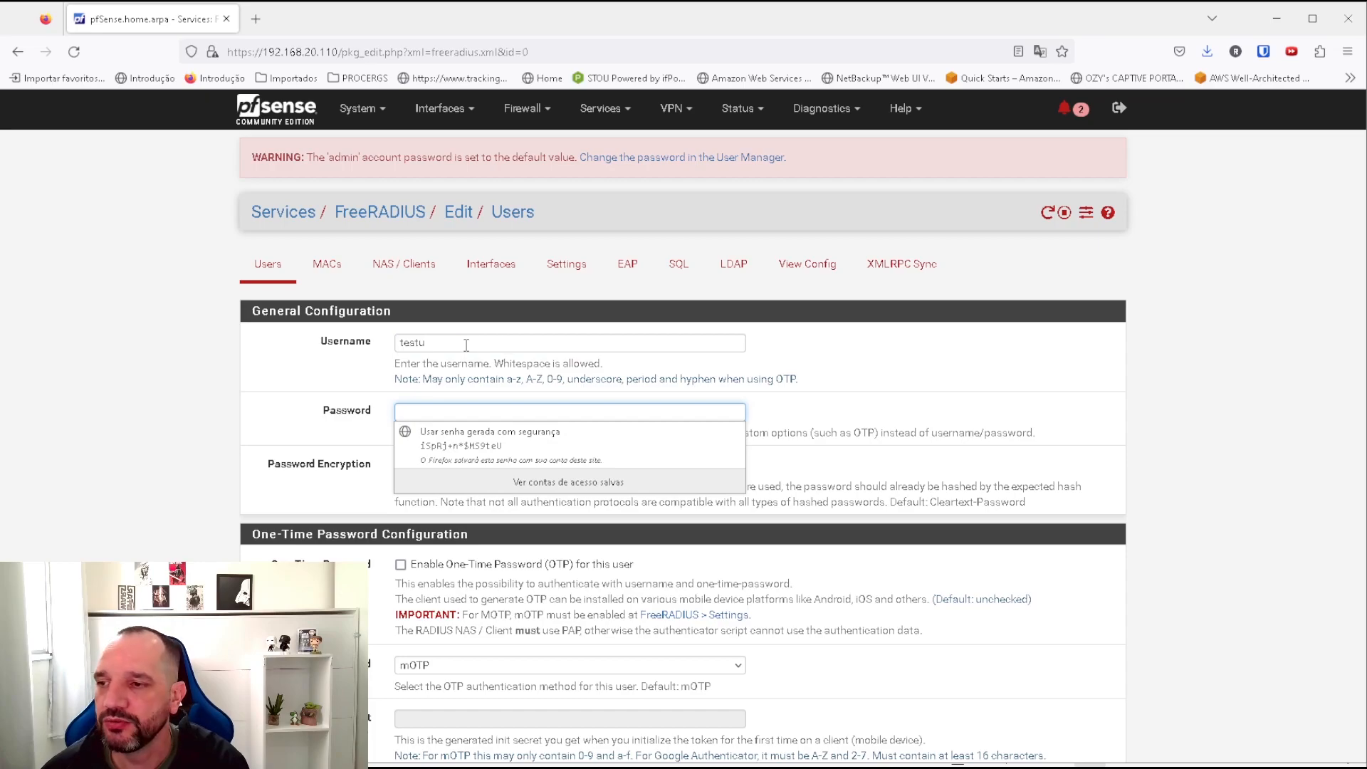
{"action": "type", "text": "•••••"}
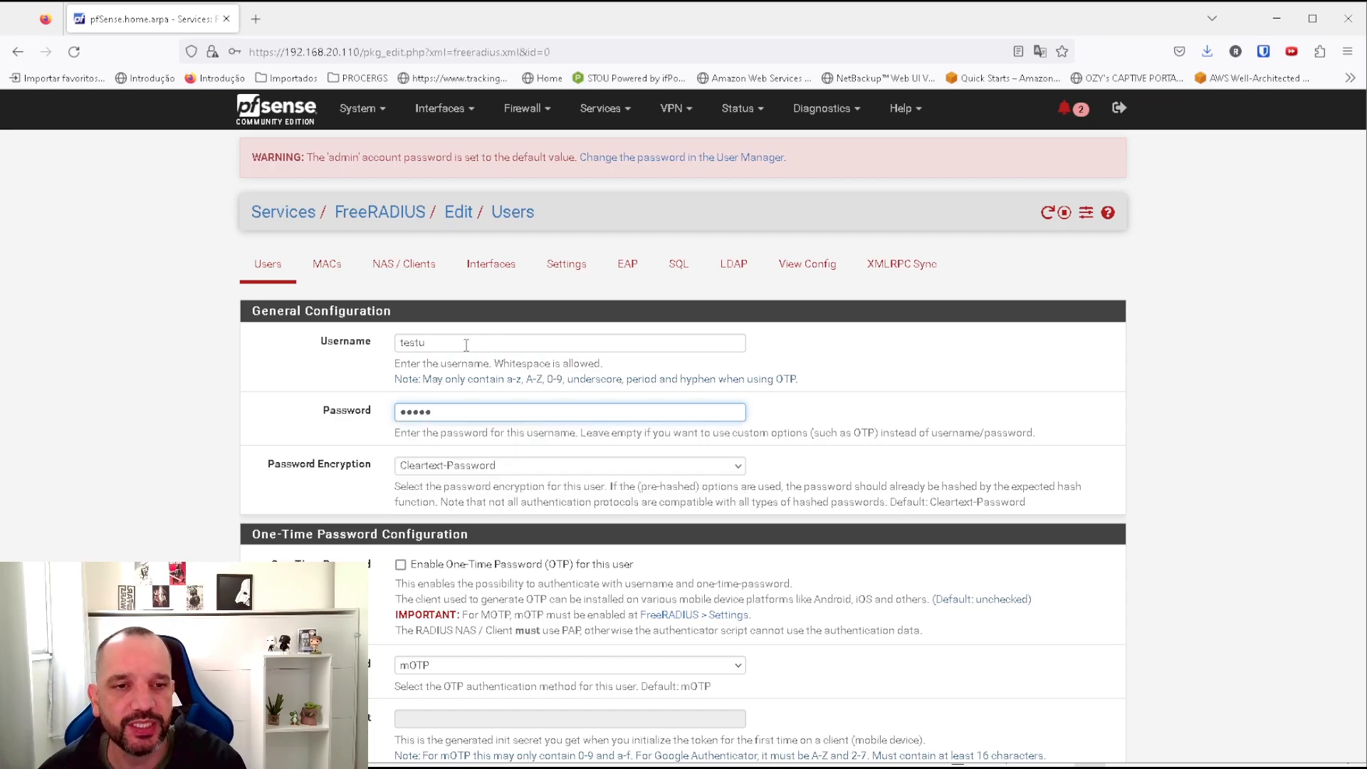
{"action": "scroll", "coordinate": [627, 487], "scroll_direction": "down", "scroll_amount": 1}
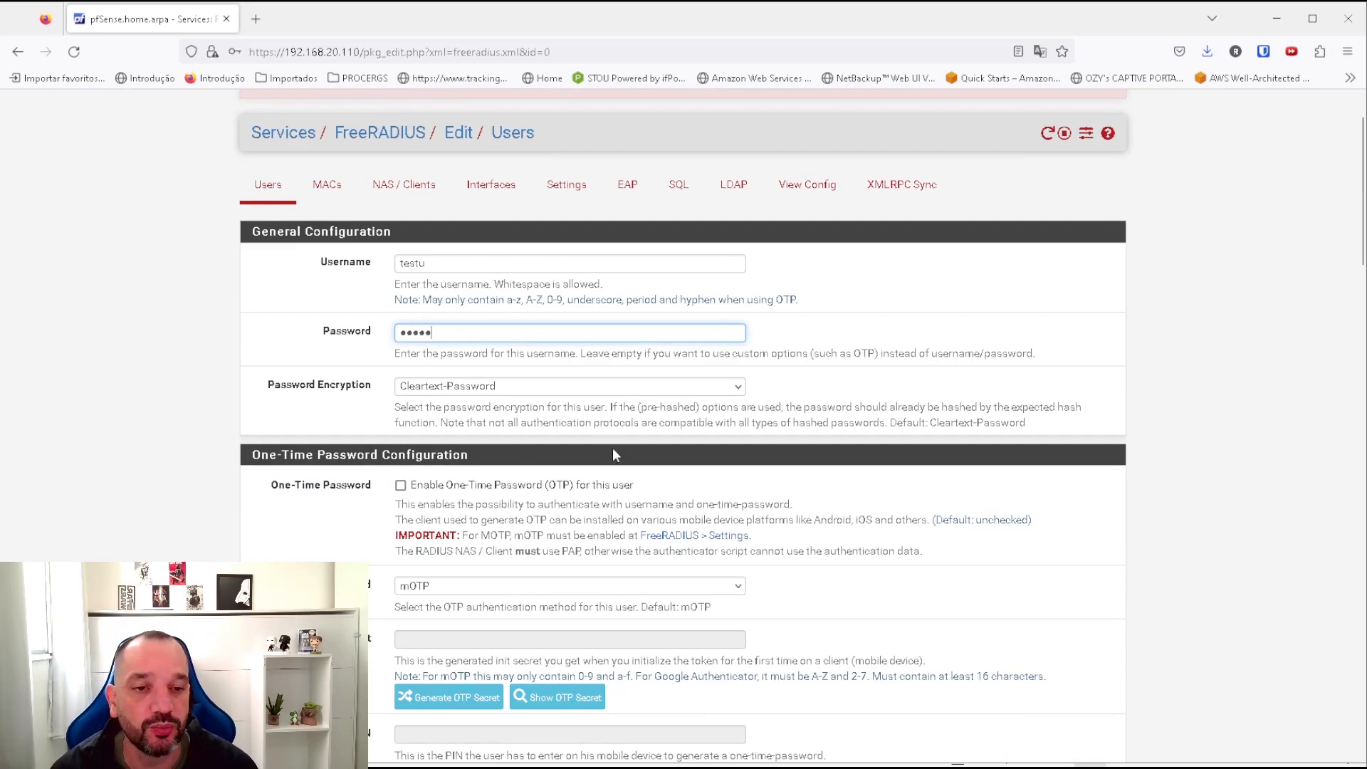
{"action": "scroll", "coordinate": [515, 566], "scroll_direction": "down", "scroll_amount": 15}
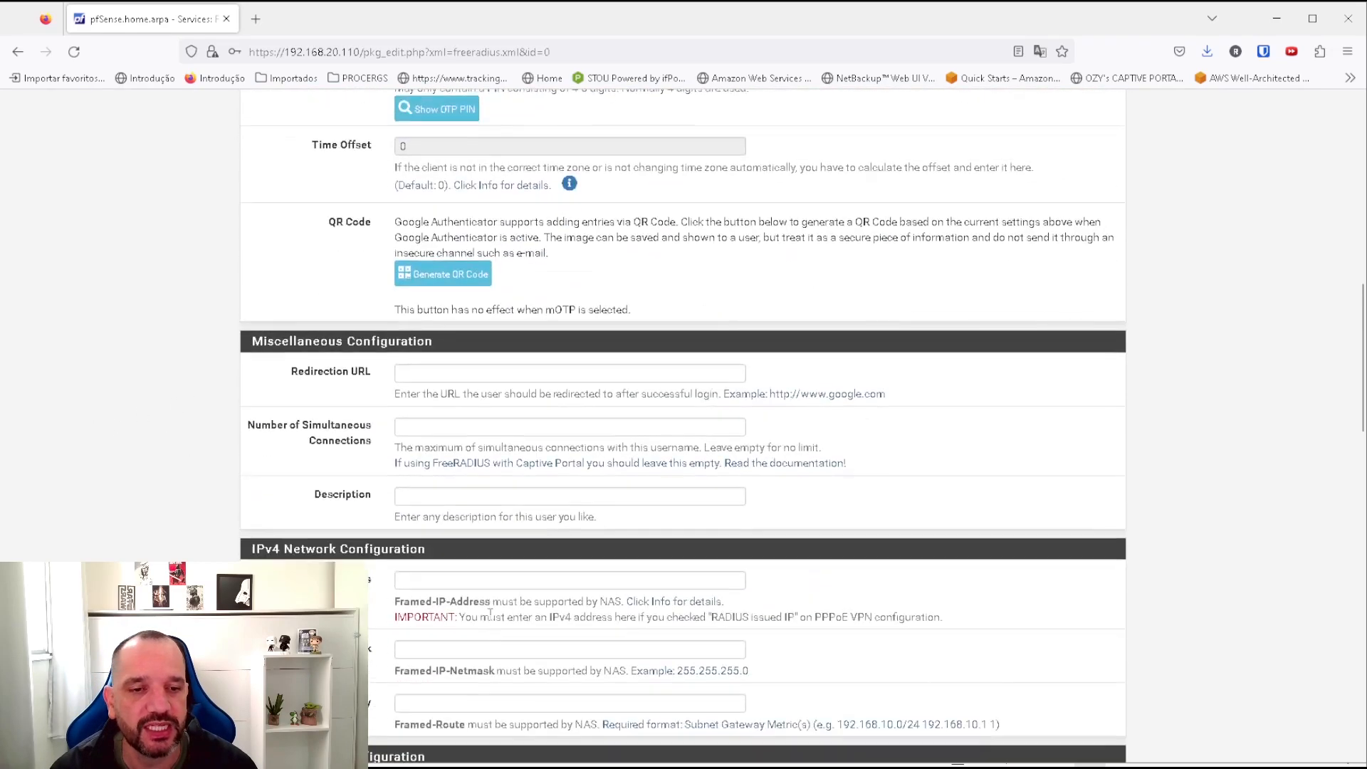
{"action": "scroll", "coordinate": [478, 636], "scroll_direction": "down", "scroll_amount": 15}
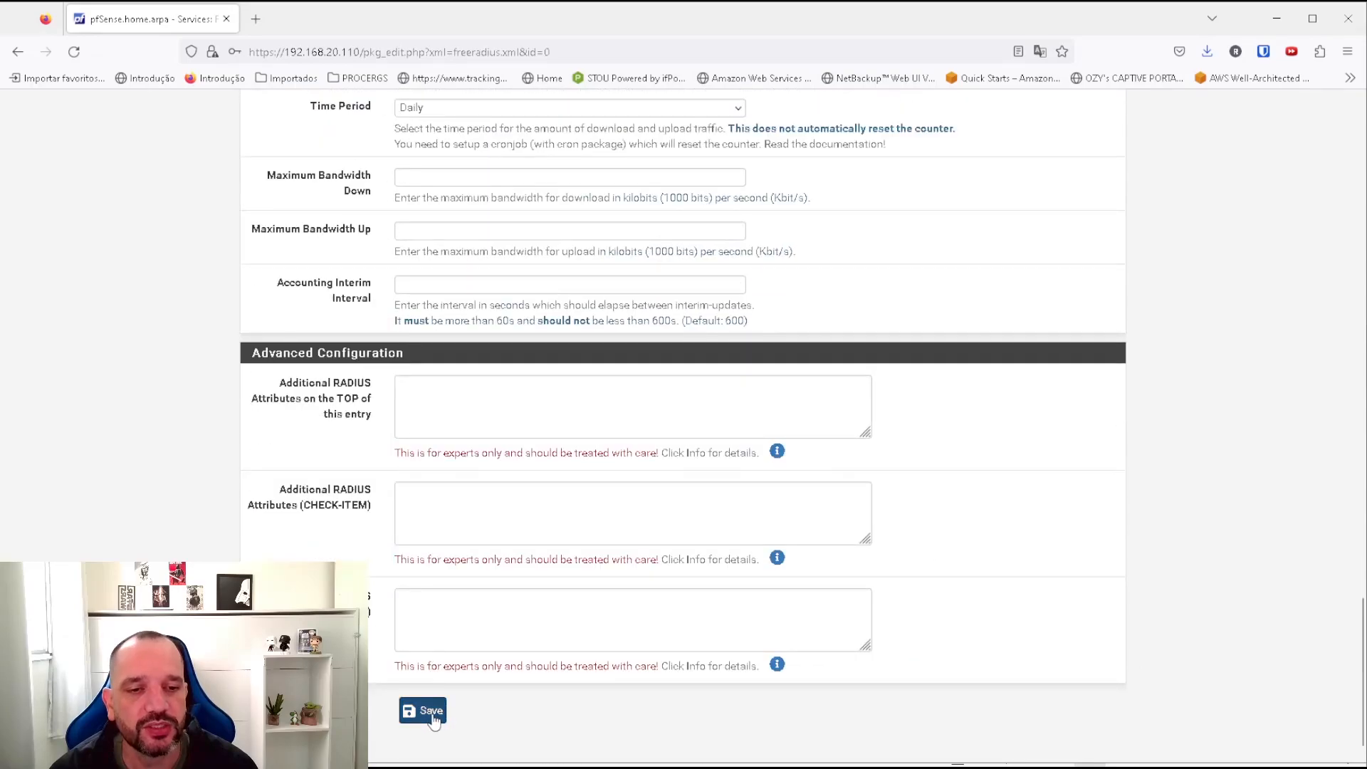
{"action": "left_click", "coordinate": [427, 712]}
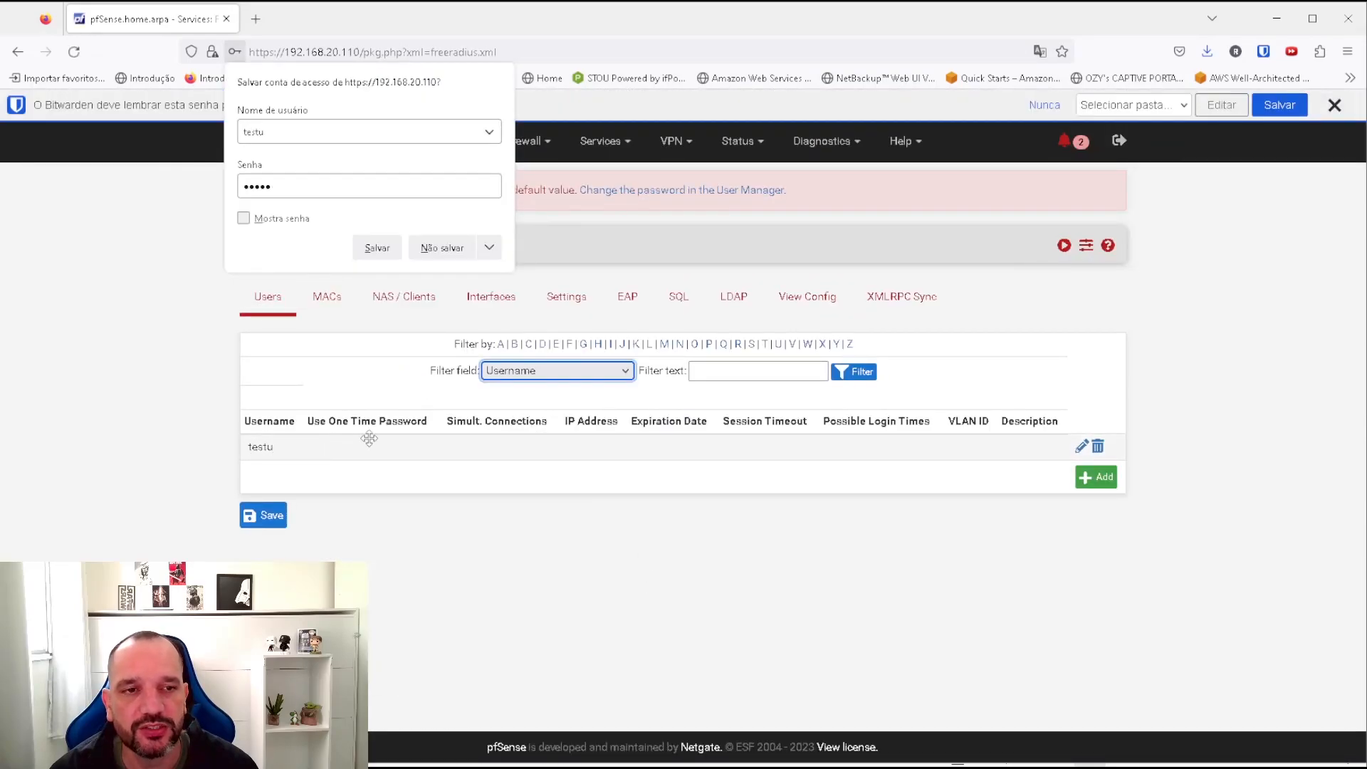
{"action": "left_click", "coordinate": [442, 248]}
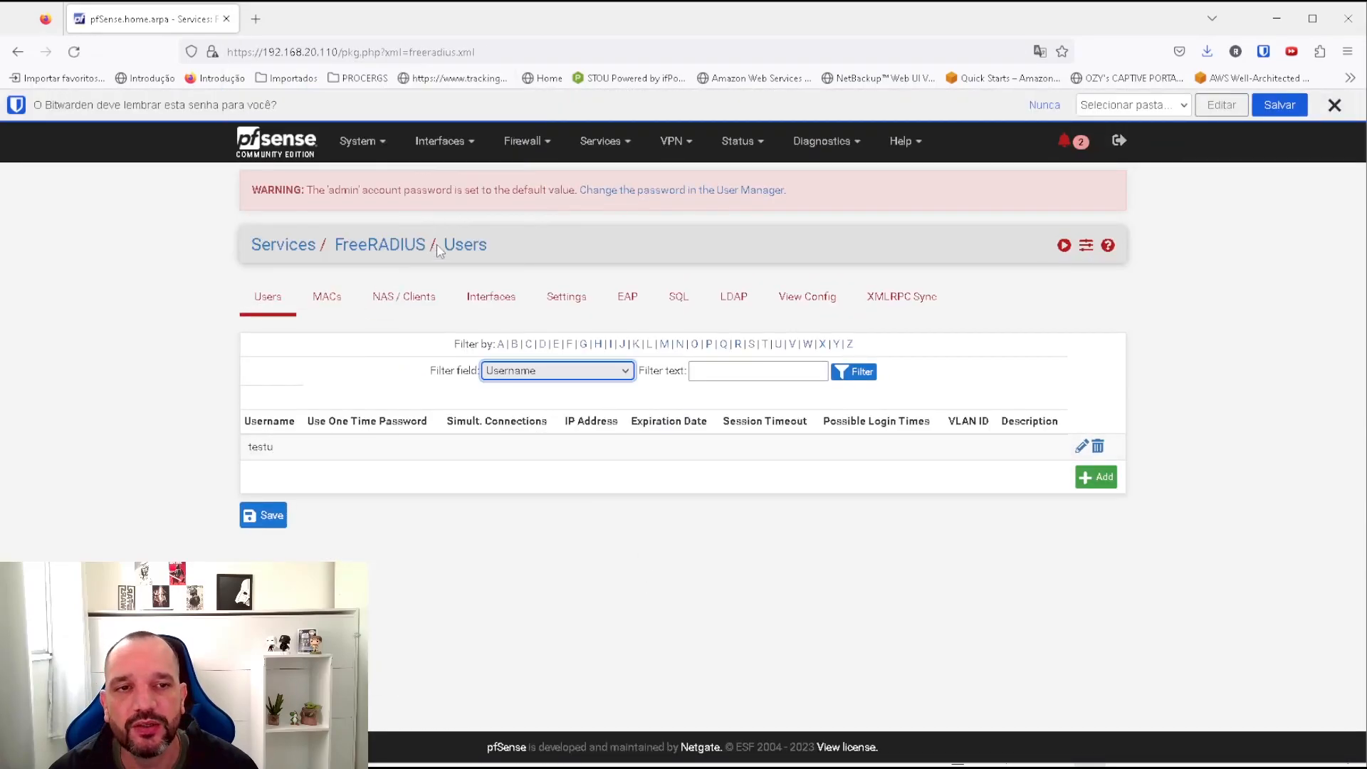
{"action": "left_click", "coordinate": [413, 307]}
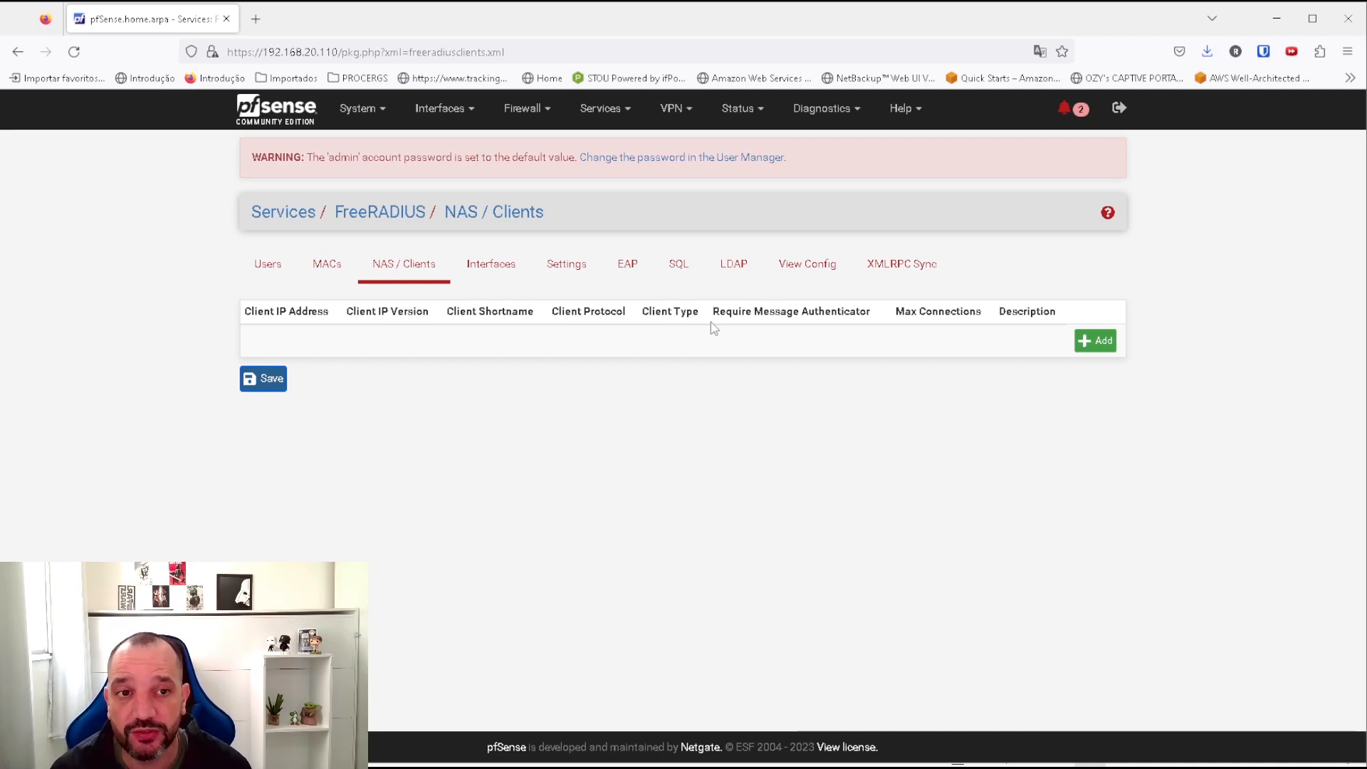
Start a new NAS client with IP 127.0.0.1 and IPv4 as IP version.
{"action": "left_click", "coordinate": [1095, 341]}
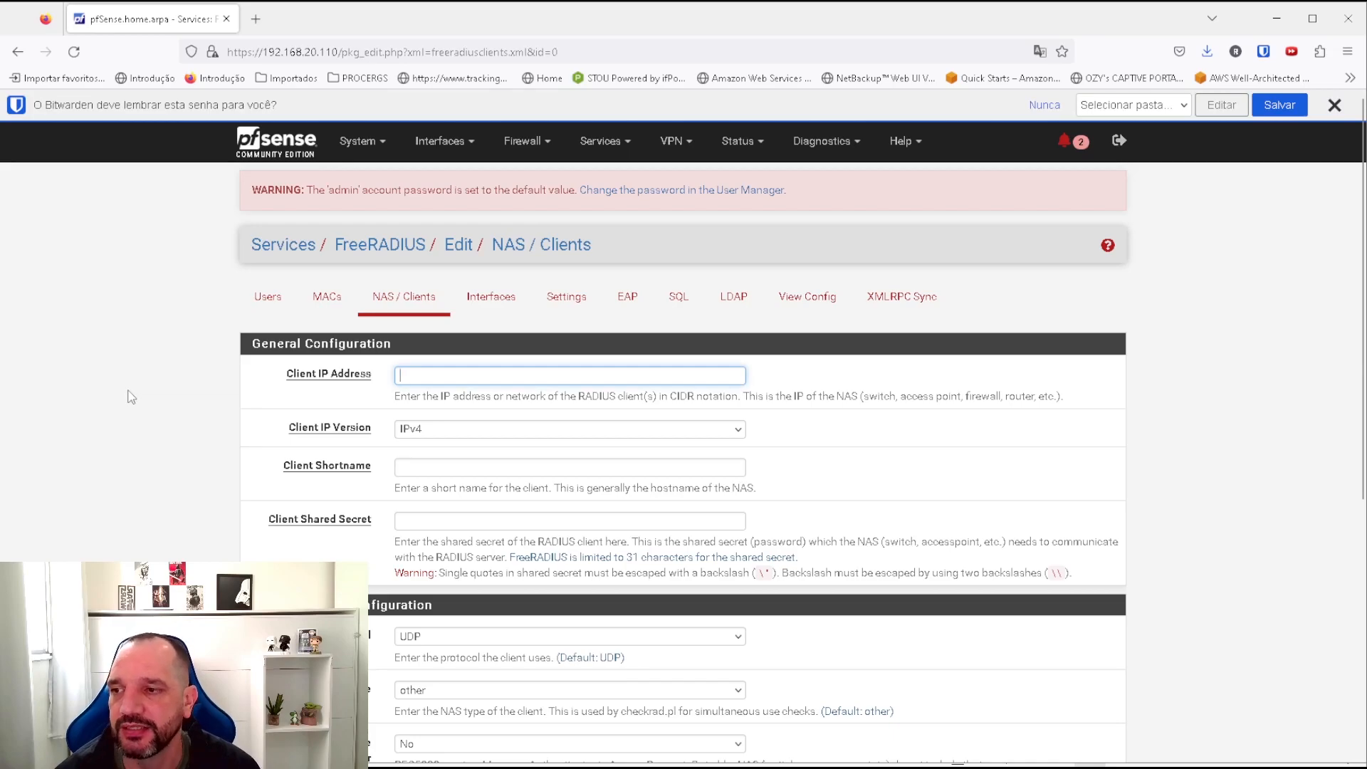
{"action": "left_click", "coordinate": [430, 380]}
{"action": "left_click", "coordinate": [430, 394]}
{"action": "left_click_drag", "start_coordinate": [449, 376], "coordinate": [398, 377]}
{"action": "left_click", "coordinate": [332, 350]}
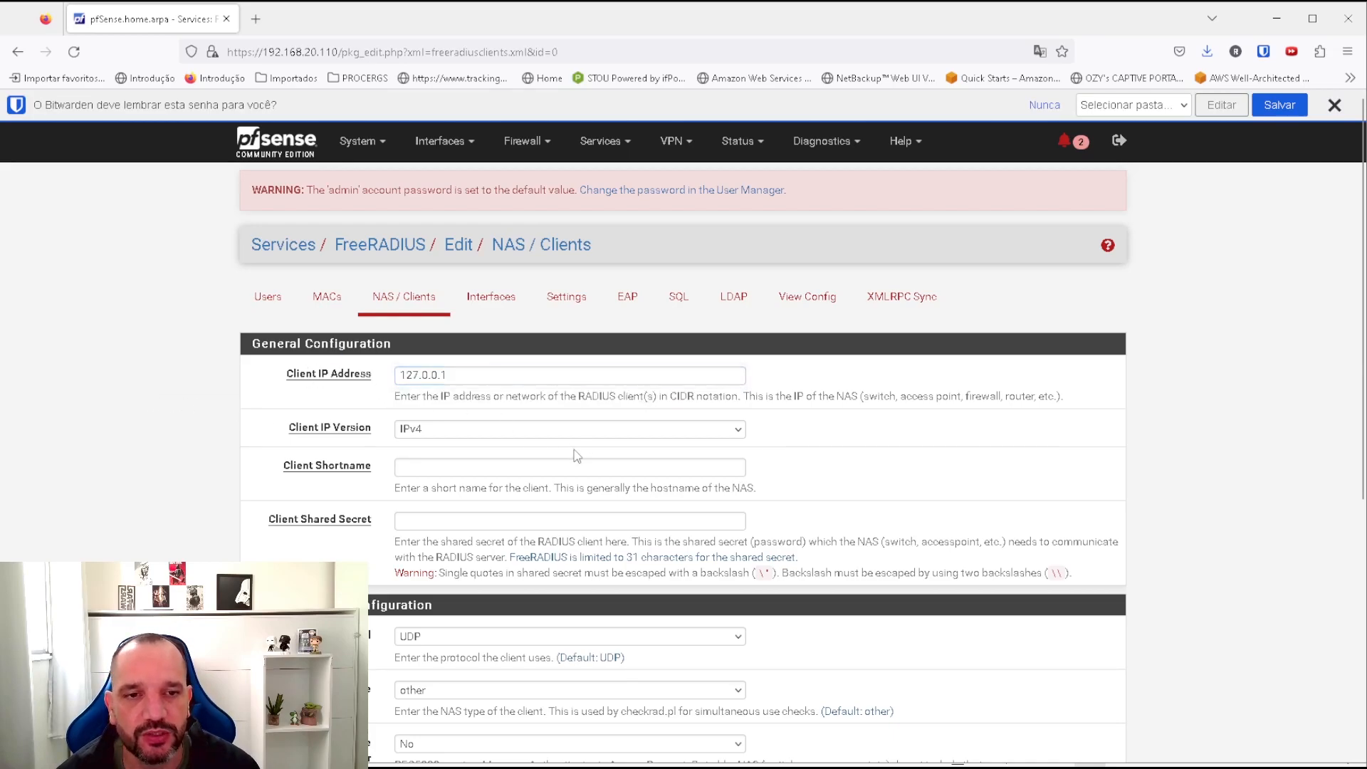
{"action": "left_click", "coordinate": [431, 430]}
{"action": "left_click", "coordinate": [432, 430]}
Set the client shortname to tester and enter a shared secret.
{"action": "left_click", "coordinate": [403, 465]}
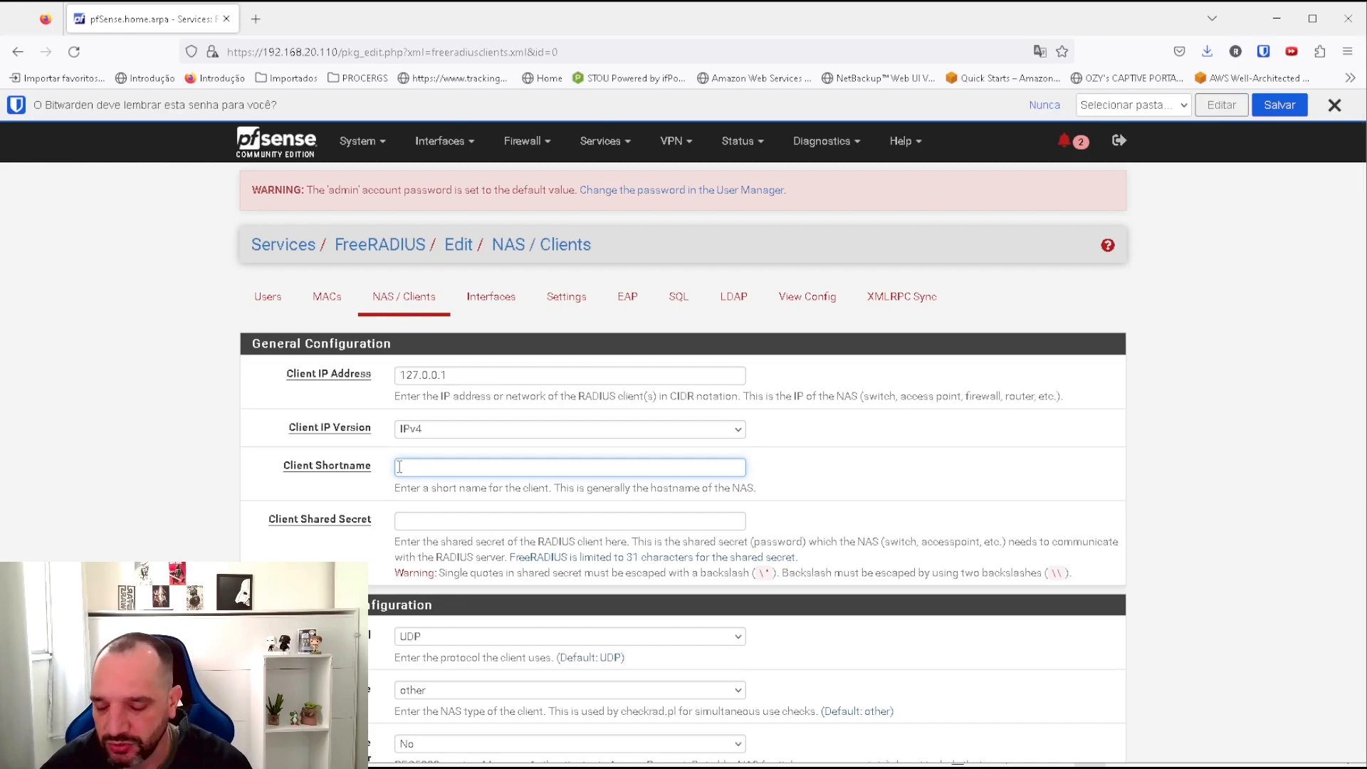
{"action": "type", "text": "tester"}
{"action": "key", "text": "Tab"}
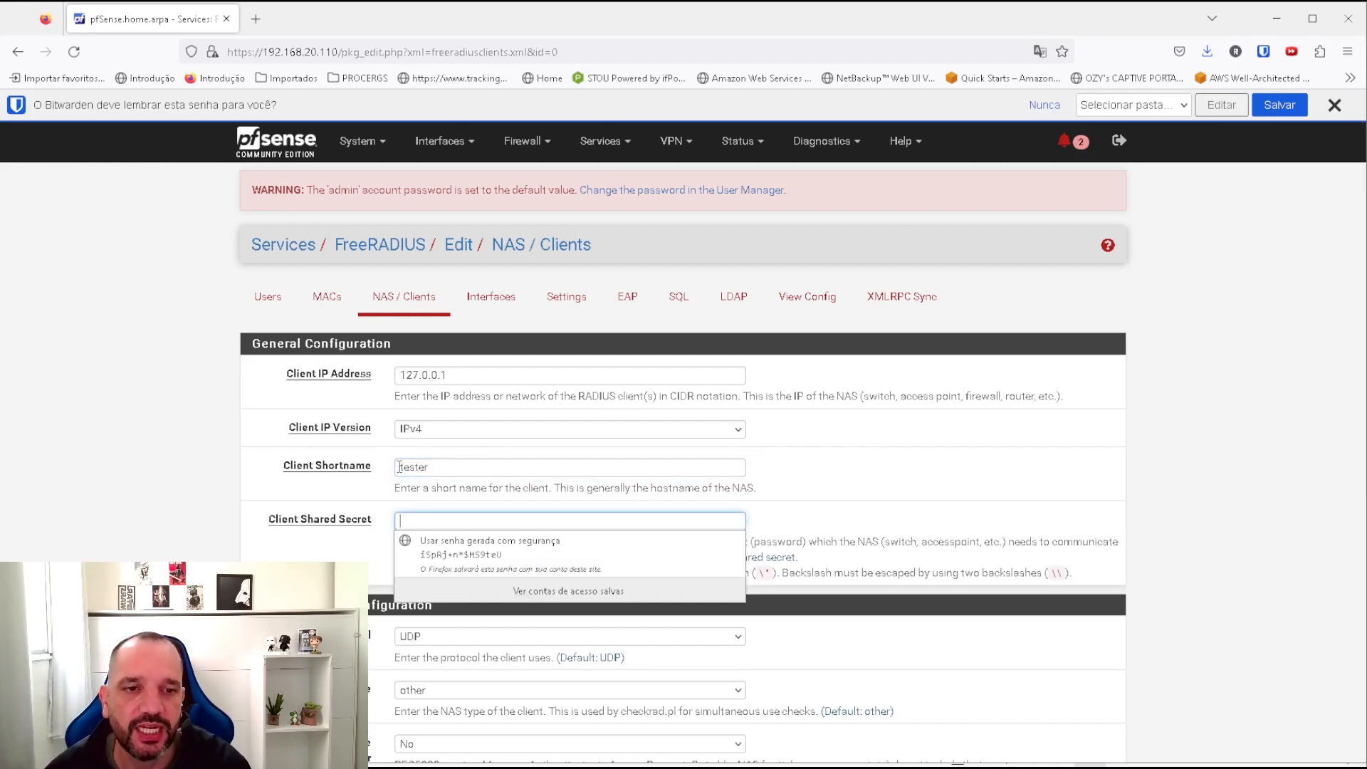
{"action": "left_click", "coordinate": [438, 524]}
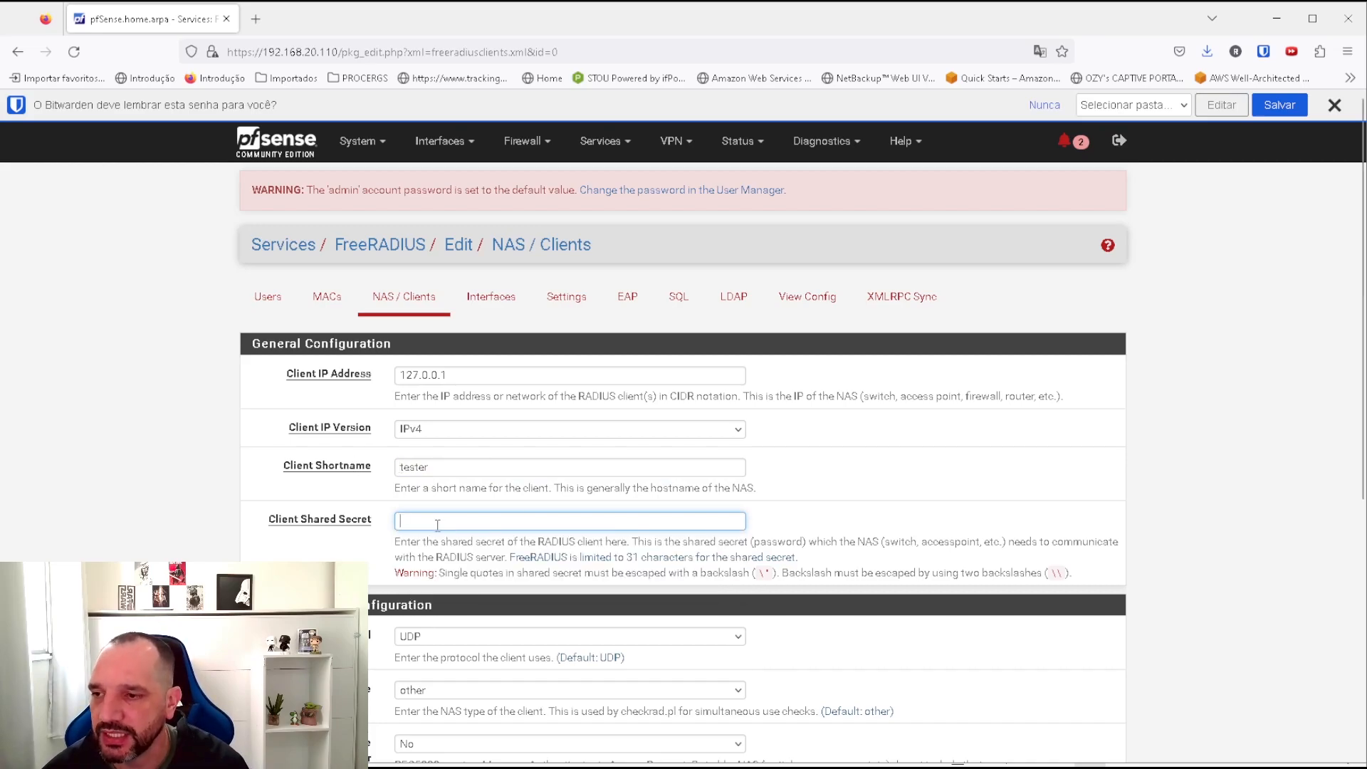
{"action": "type", "text": "•••••••••"}
Save the NAS client with default udp, type other and 16 max connections.
{"action": "scroll", "coordinate": [619, 566], "scroll_direction": "down", "scroll_amount": 2}
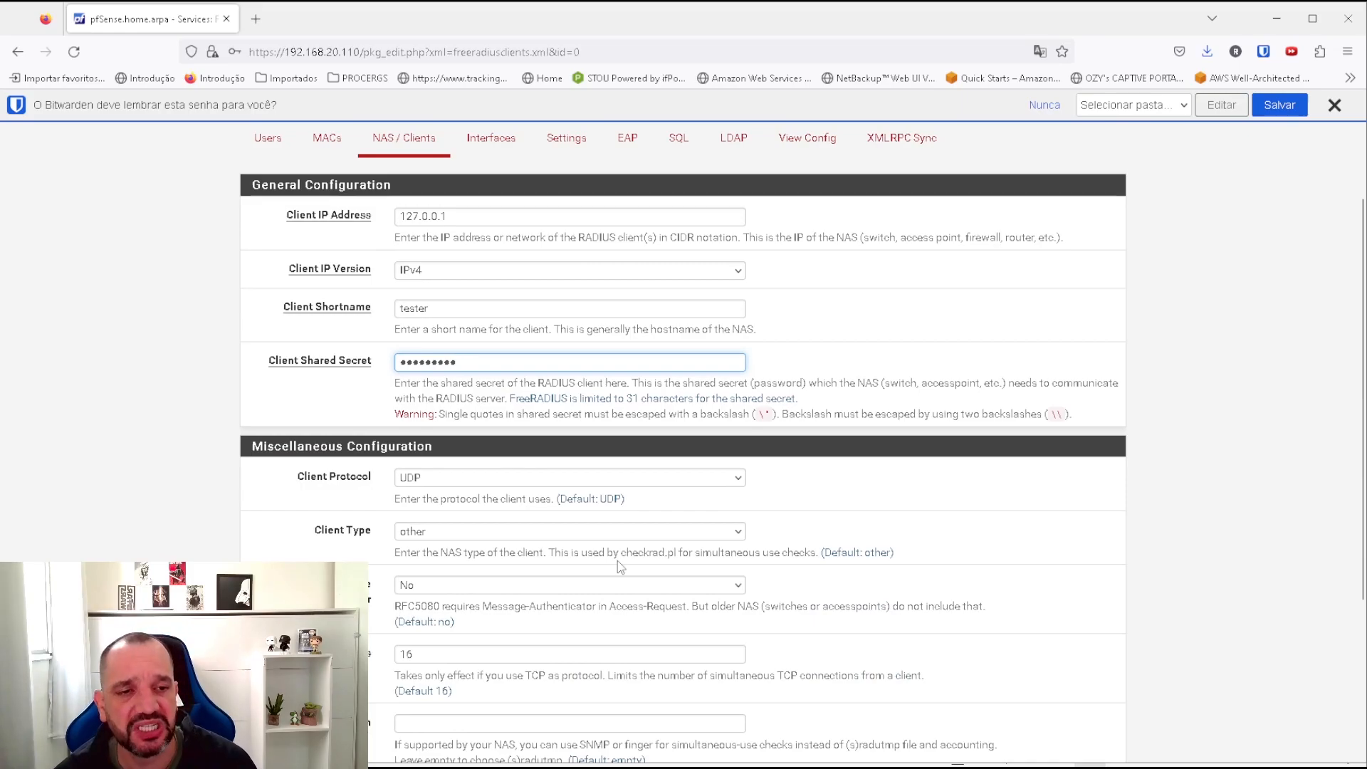
{"action": "scroll", "coordinate": [501, 501], "scroll_direction": "down", "scroll_amount": 3}
{"action": "scroll", "coordinate": [501, 498], "scroll_direction": "down", "scroll_amount": 1}
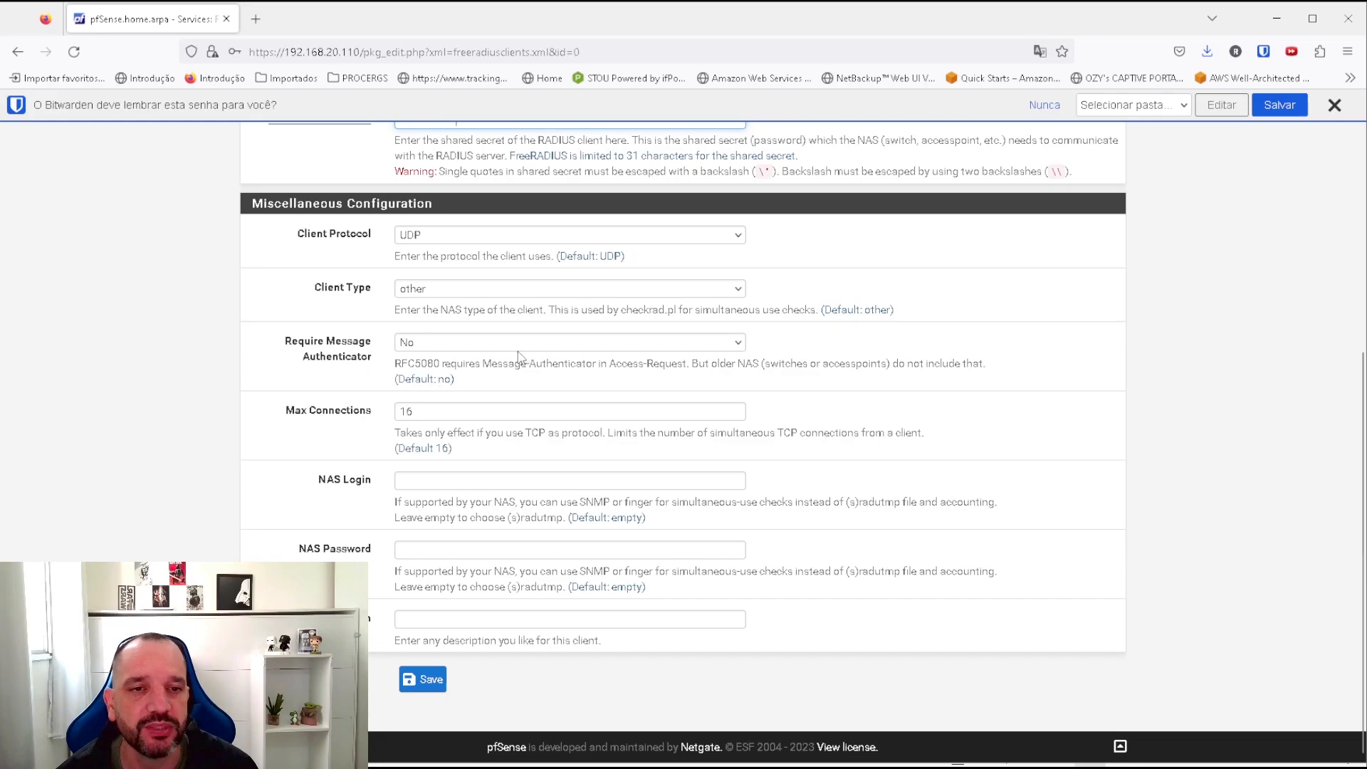
{"action": "scroll", "coordinate": [545, 363], "scroll_direction": "up", "scroll_amount": 3}
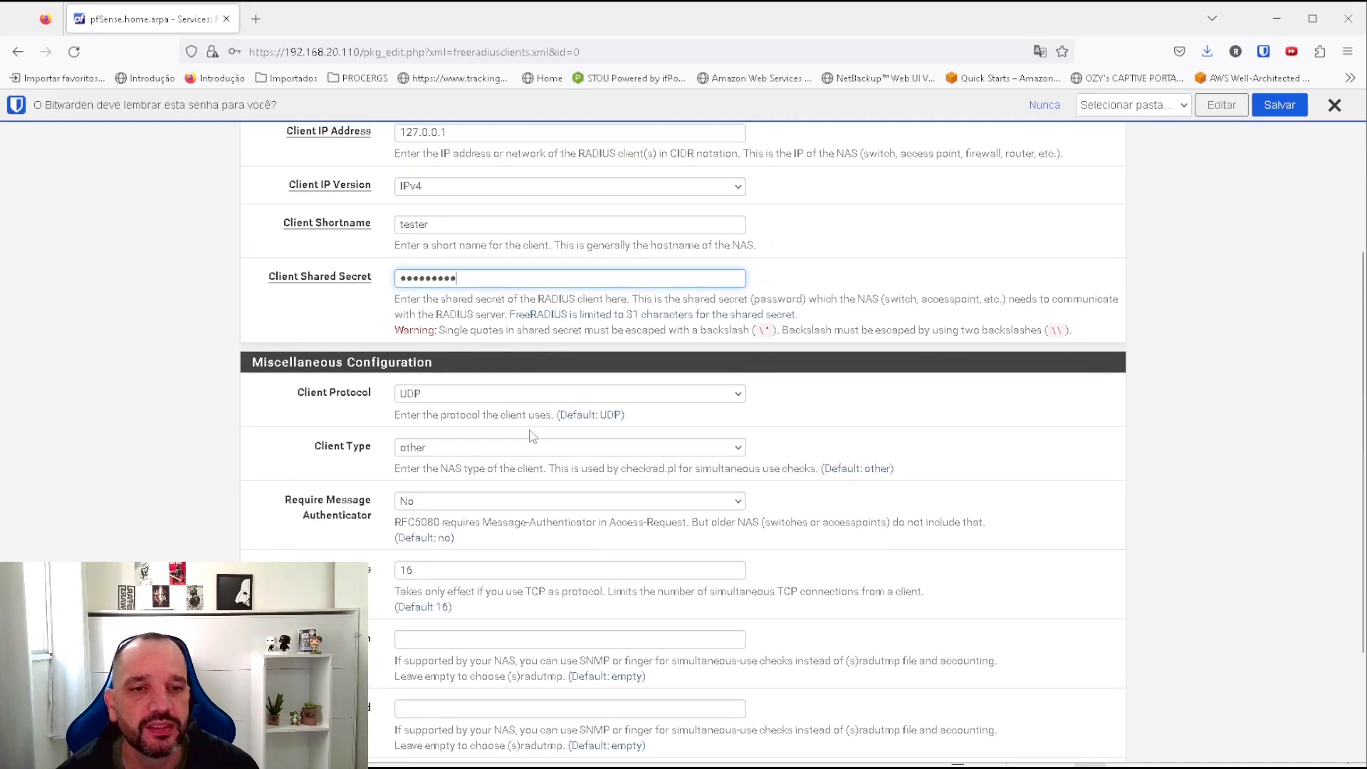
{"action": "scroll", "coordinate": [464, 353], "scroll_direction": "up", "scroll_amount": 3}
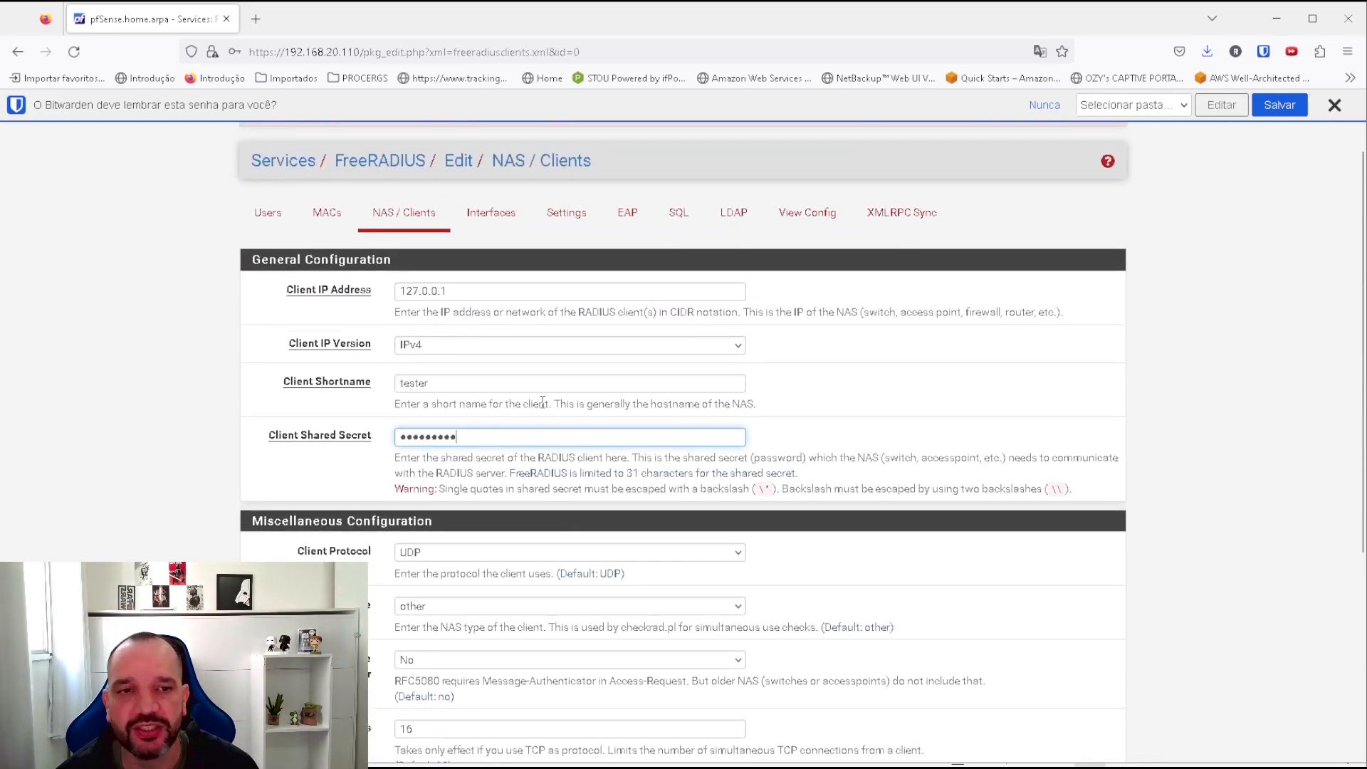
{"action": "scroll", "coordinate": [512, 742], "scroll_direction": "down", "scroll_amount": 6}
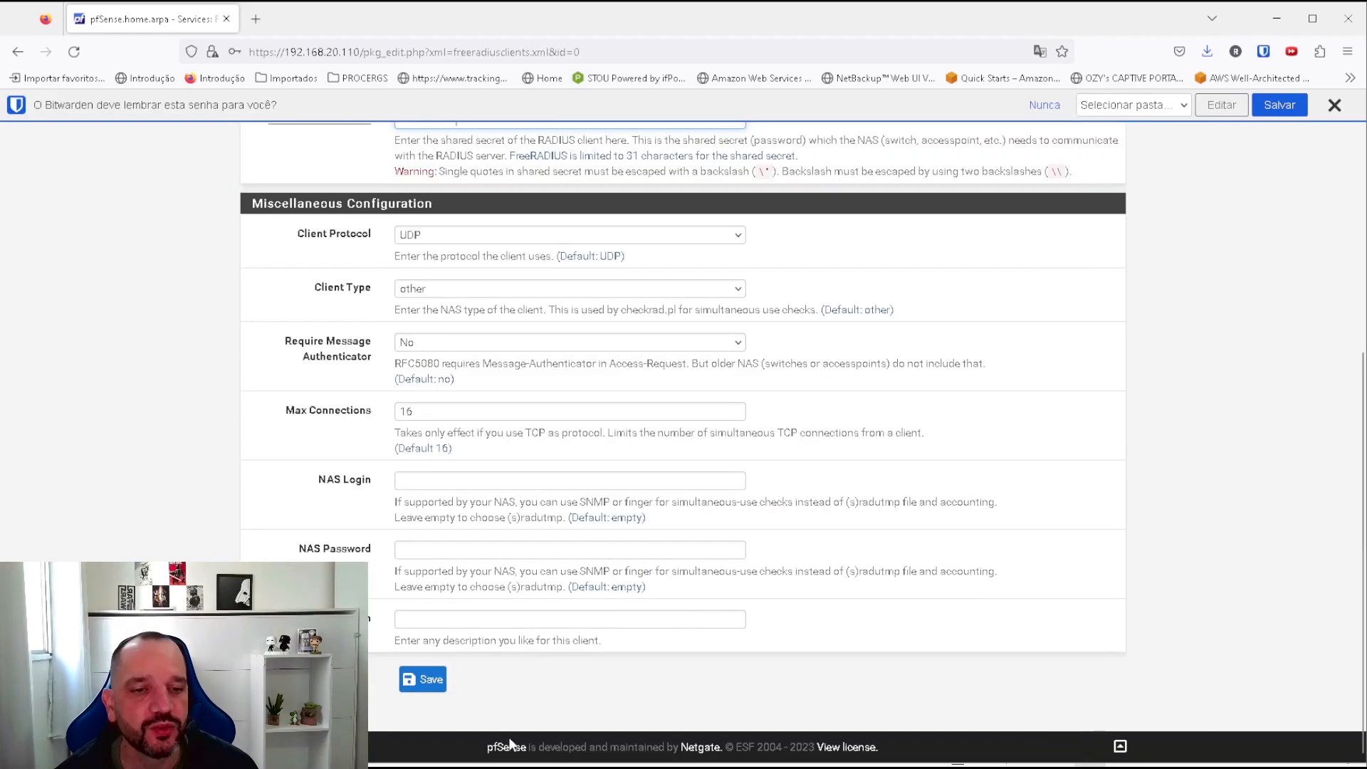
{"action": "left_click", "coordinate": [422, 680]}
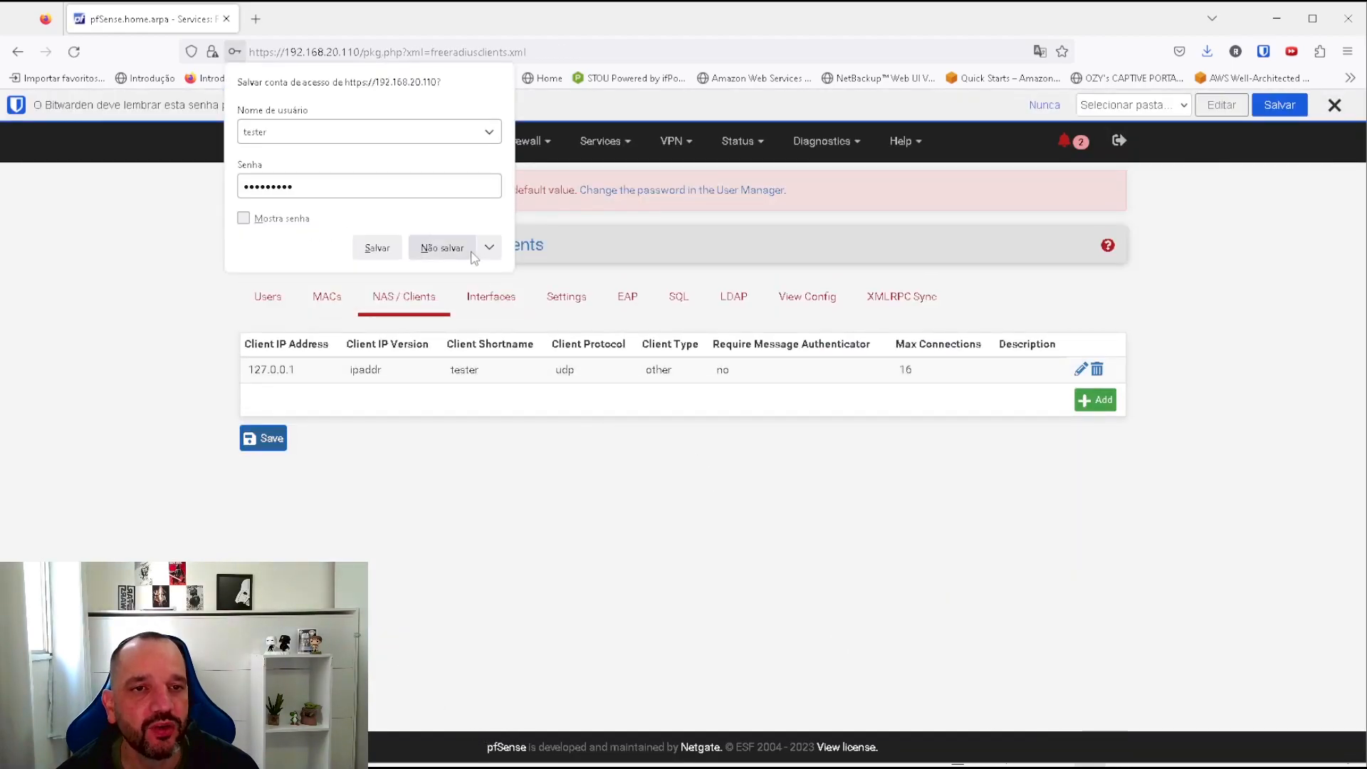
{"action": "left_click", "coordinate": [474, 272]}
{"action": "left_click", "coordinate": [481, 302]}
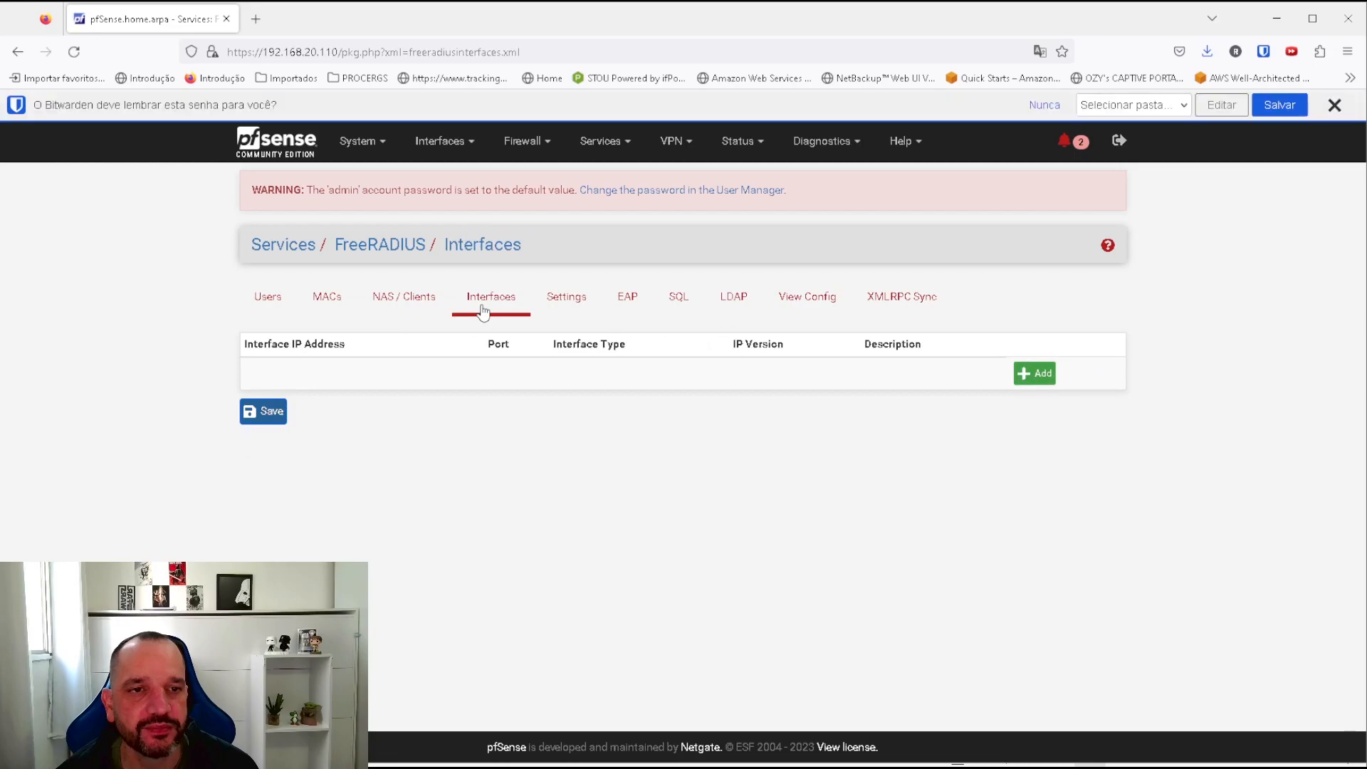
Add a FreeRADIUS interface on * port 1812, Authentication, IPv4, and save it.
{"action": "left_click", "coordinate": [1030, 374]}
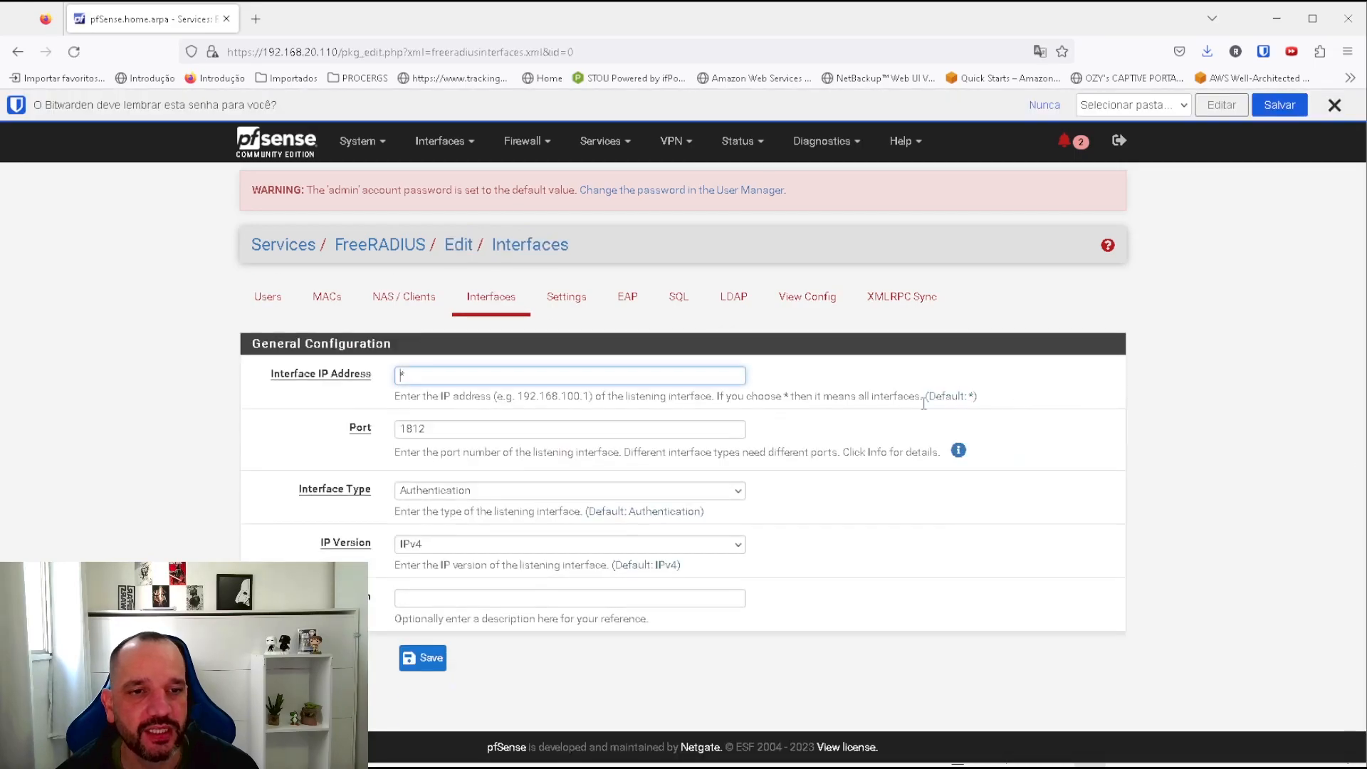
{"action": "left_click_drag", "start_coordinate": [441, 375], "coordinate": [317, 377]}
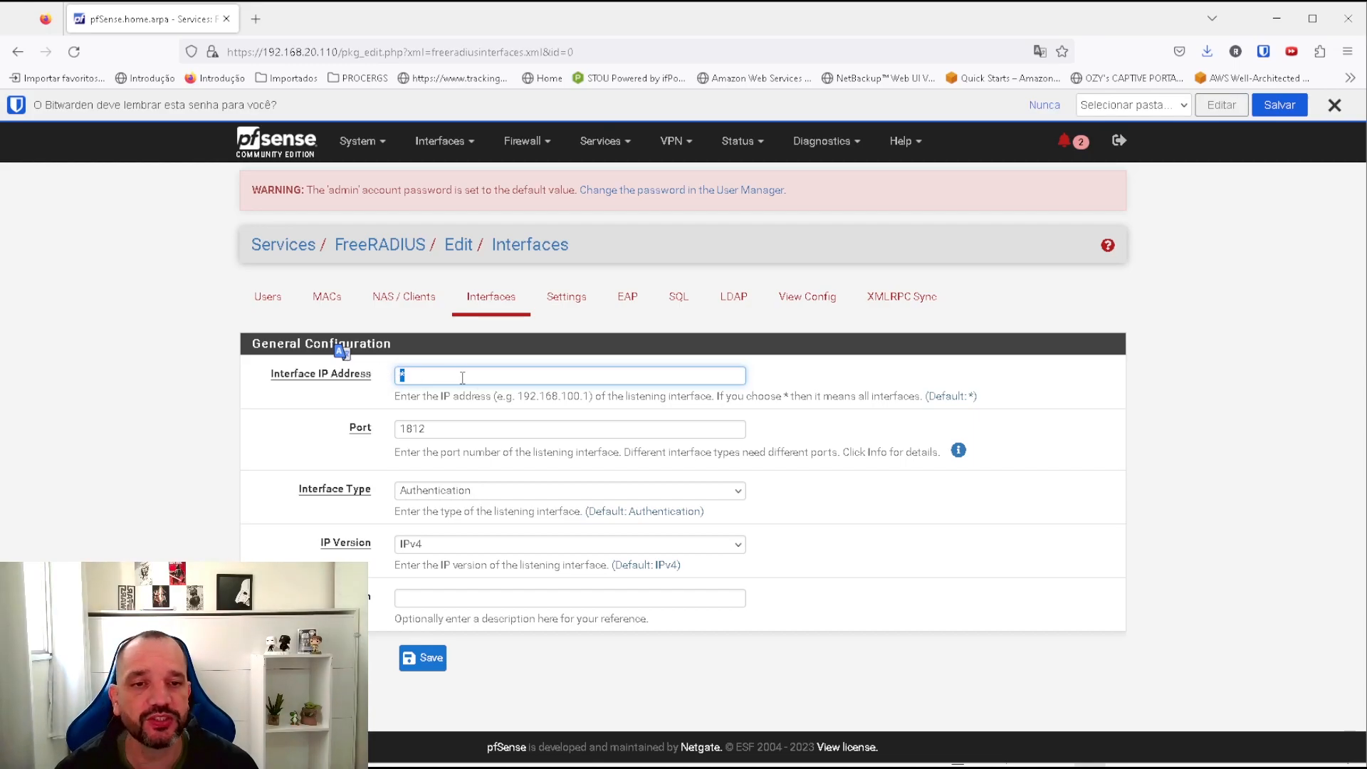
{"action": "left_click_drag", "start_coordinate": [447, 378], "coordinate": [364, 381]}
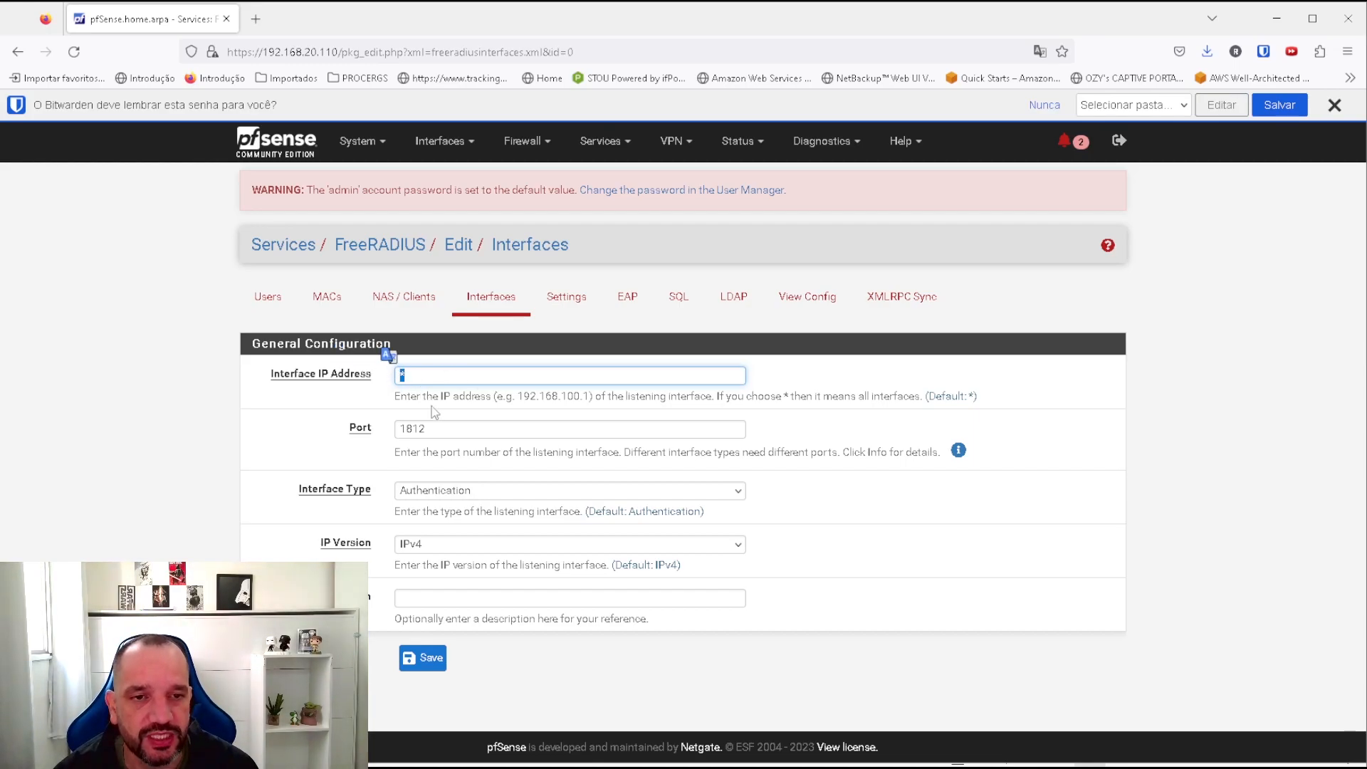
{"action": "left_click_drag", "start_coordinate": [453, 433], "coordinate": [349, 429]}
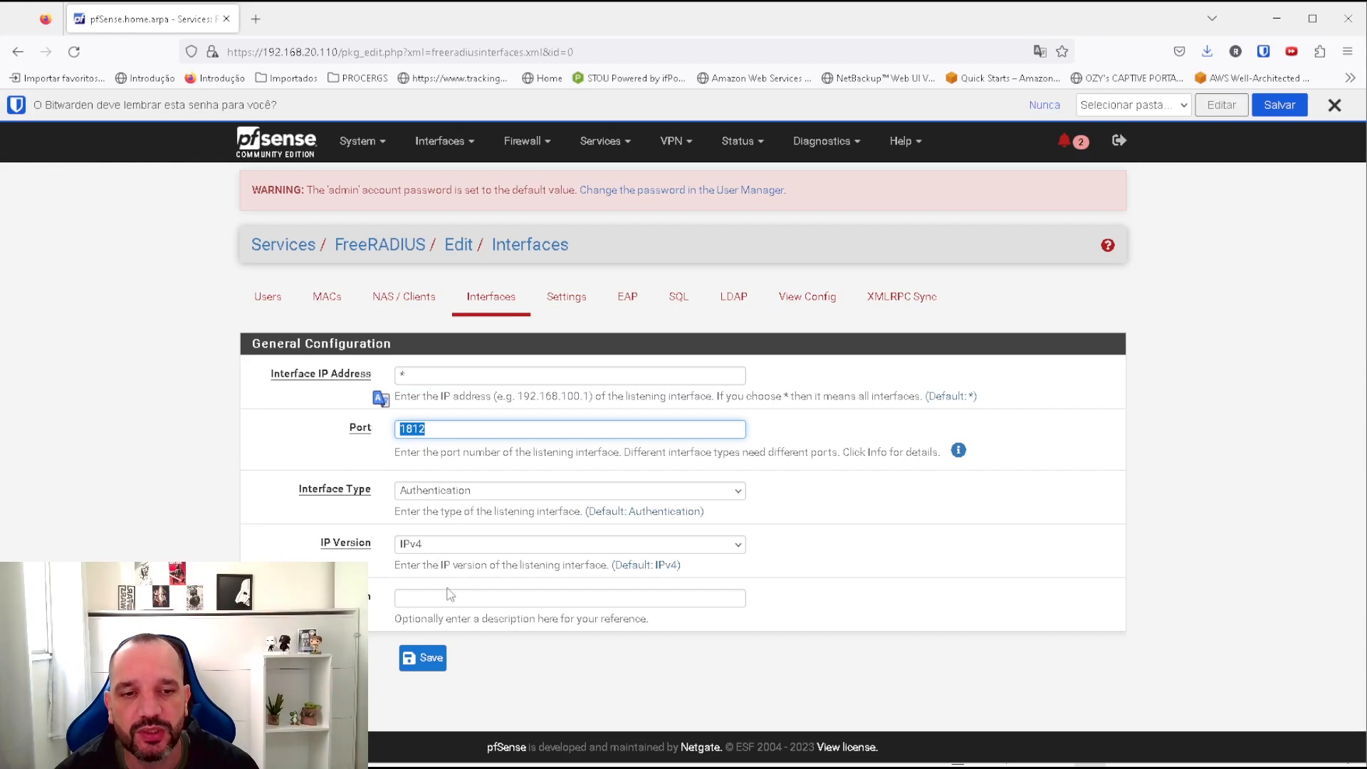
{"action": "left_click_drag", "start_coordinate": [424, 373], "coordinate": [369, 360]}
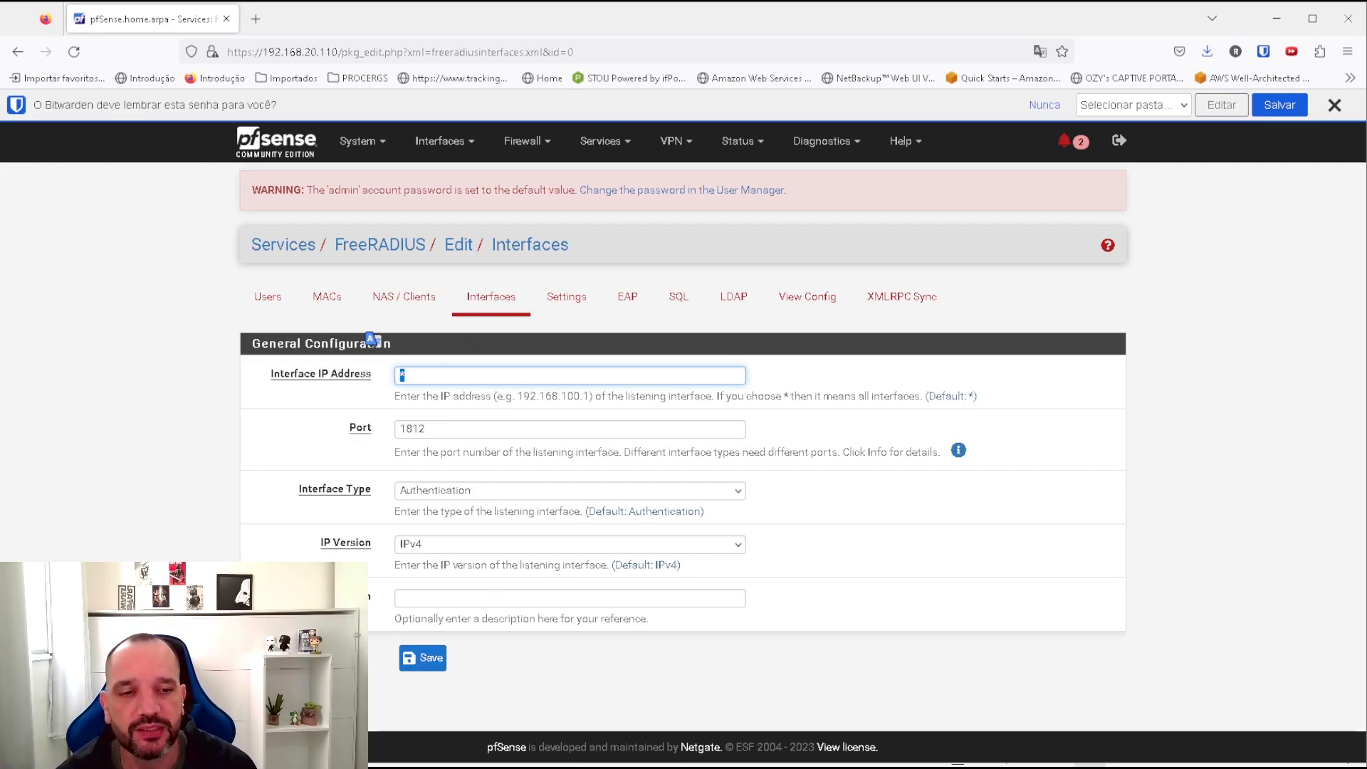
{"action": "left_click", "coordinate": [430, 666]}
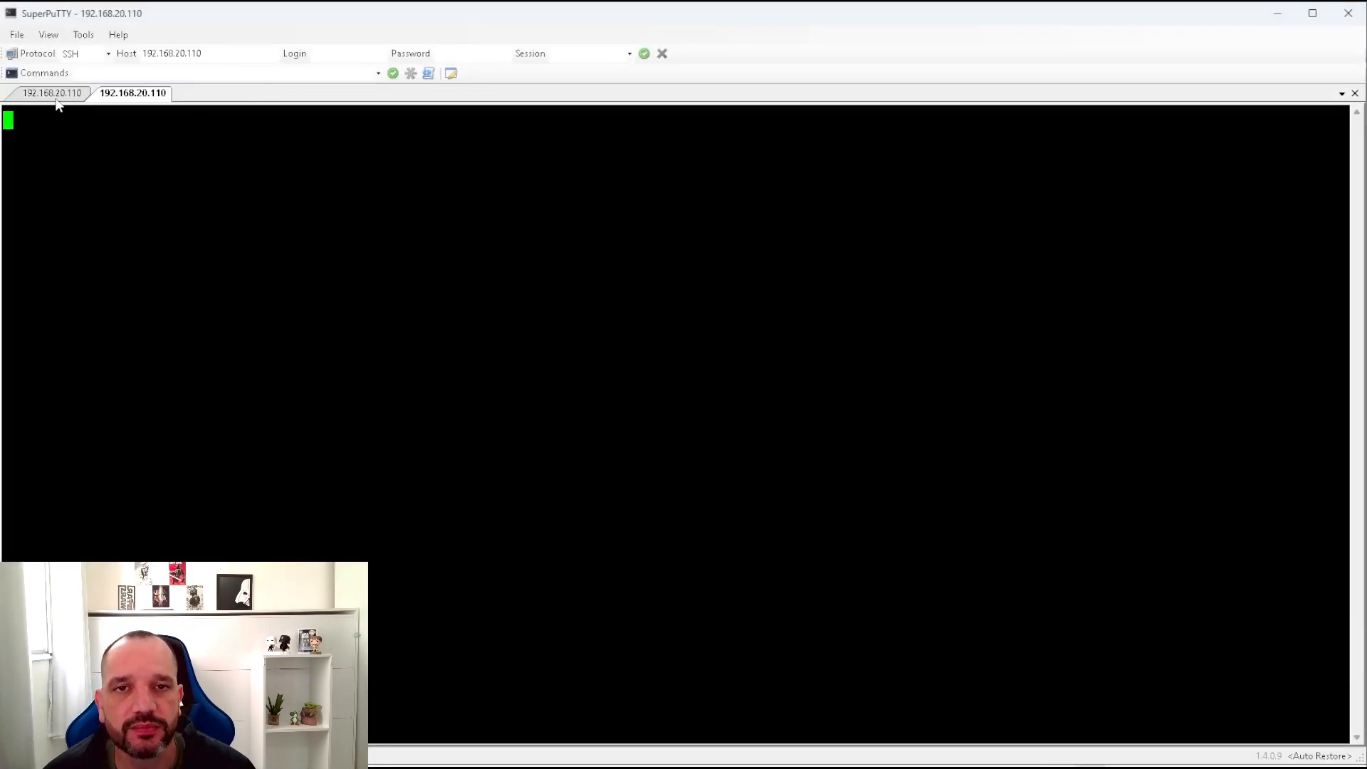
Log in to the pfSense SSH console as root and open the shell with option 8.
{"action": "left_click", "coordinate": [57, 97]}
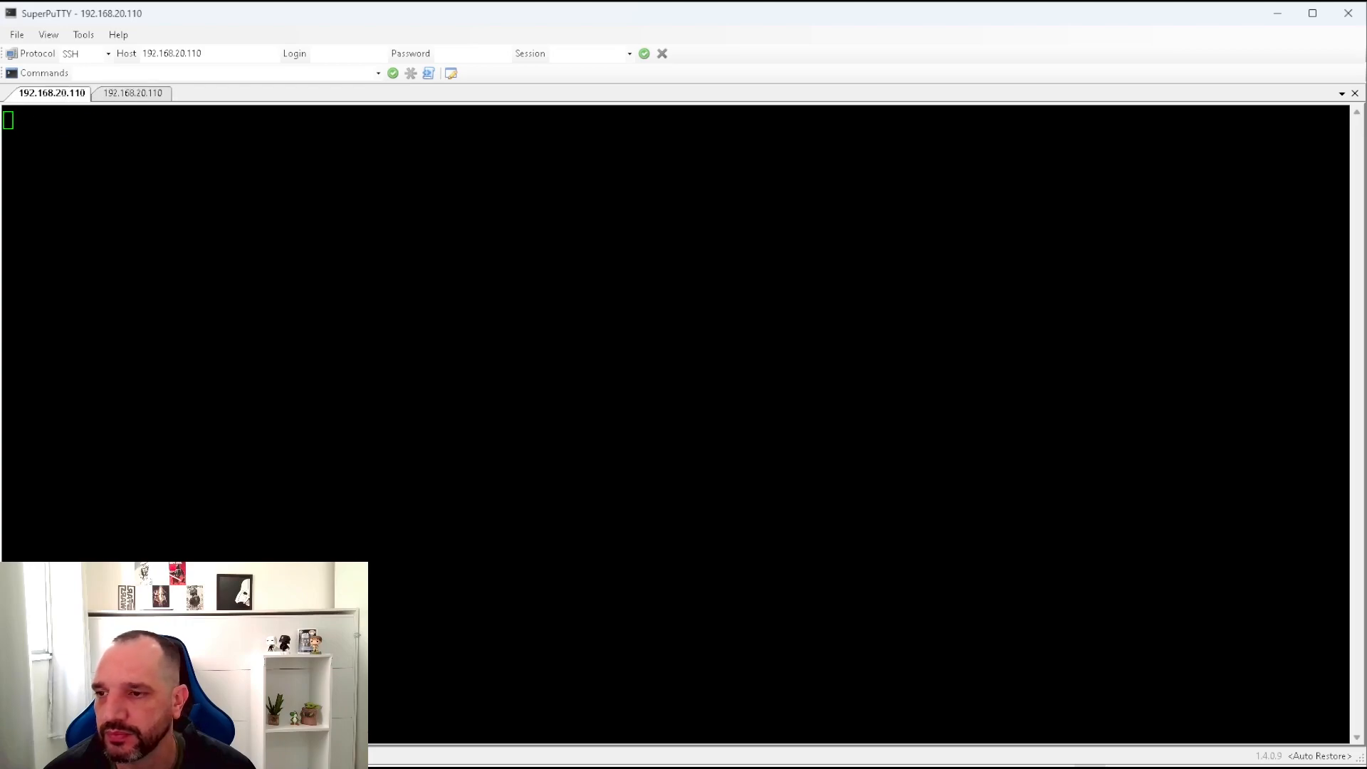
{"action": "left_click", "coordinate": [133, 92]}
{"action": "type", "text": "root"}
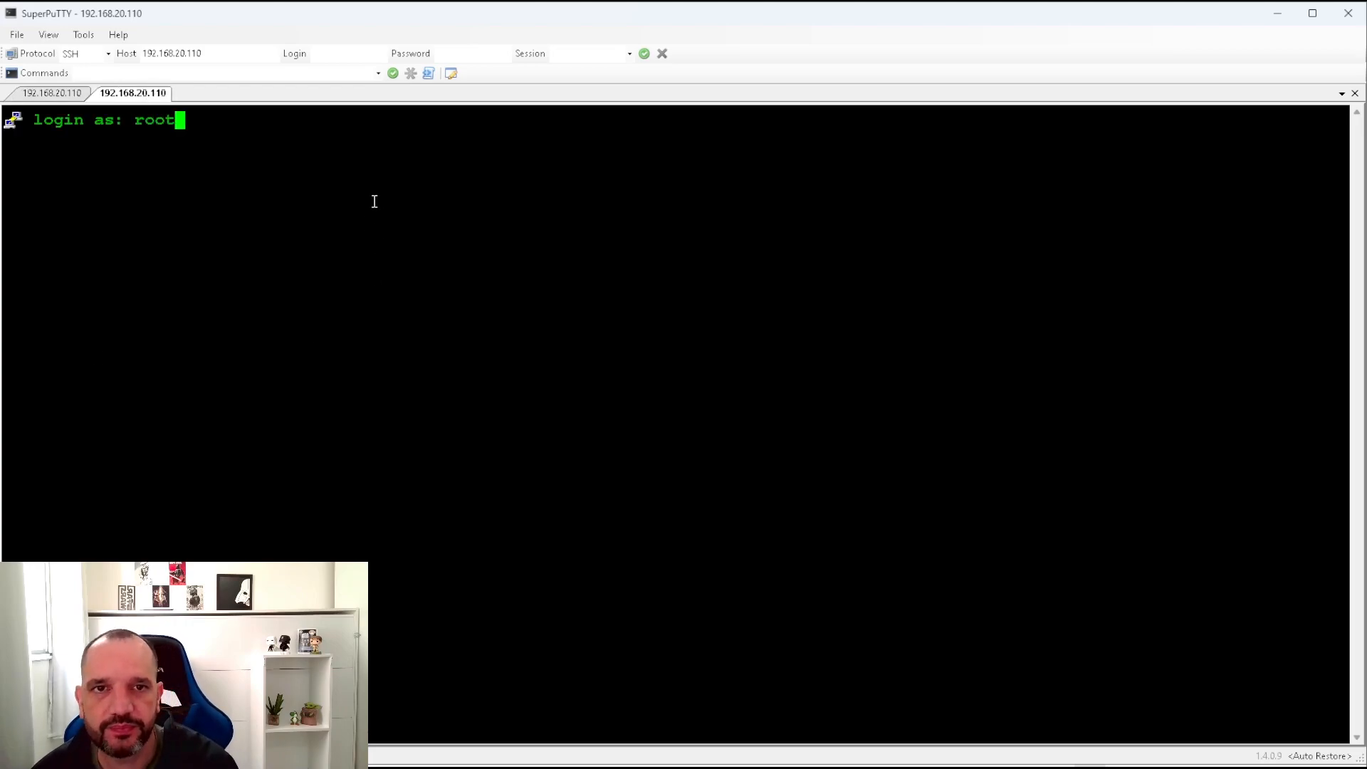
{"action": "key", "text": "Return"}
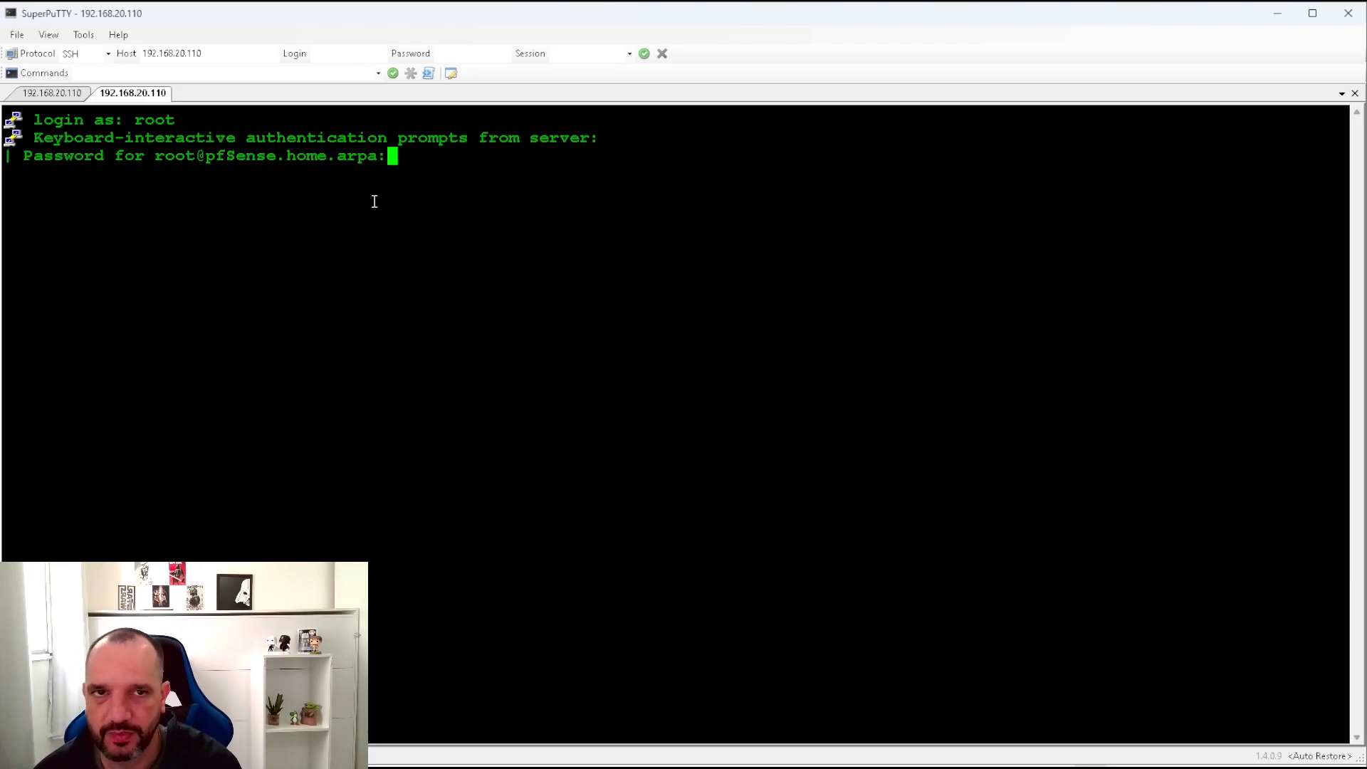
{"action": "key", "text": "Return"}
{"action": "type", "text": "8"}
{"action": "key", "text": "Return"}
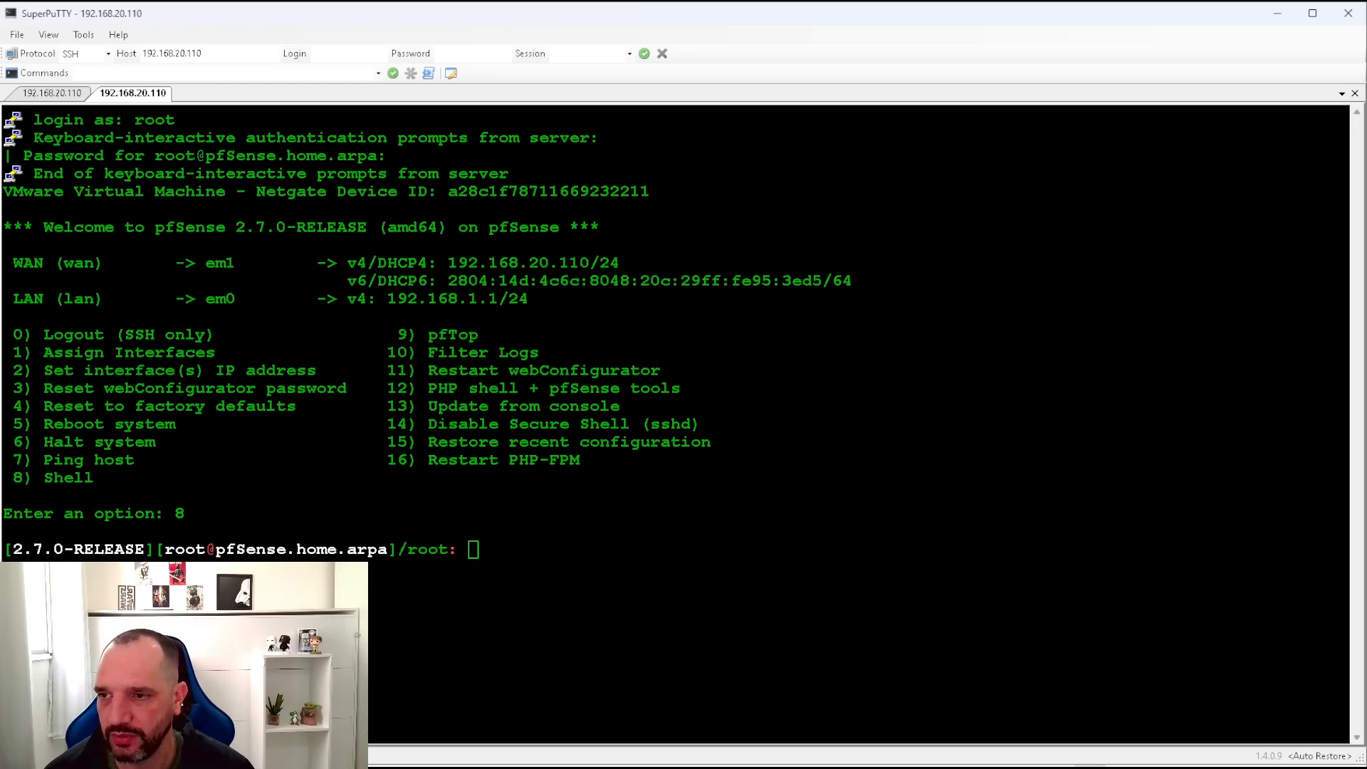
Paste and run radtest for the test user against 127.0.0.1:1812.
{"action": "right_click", "coordinate": [596, 614]}
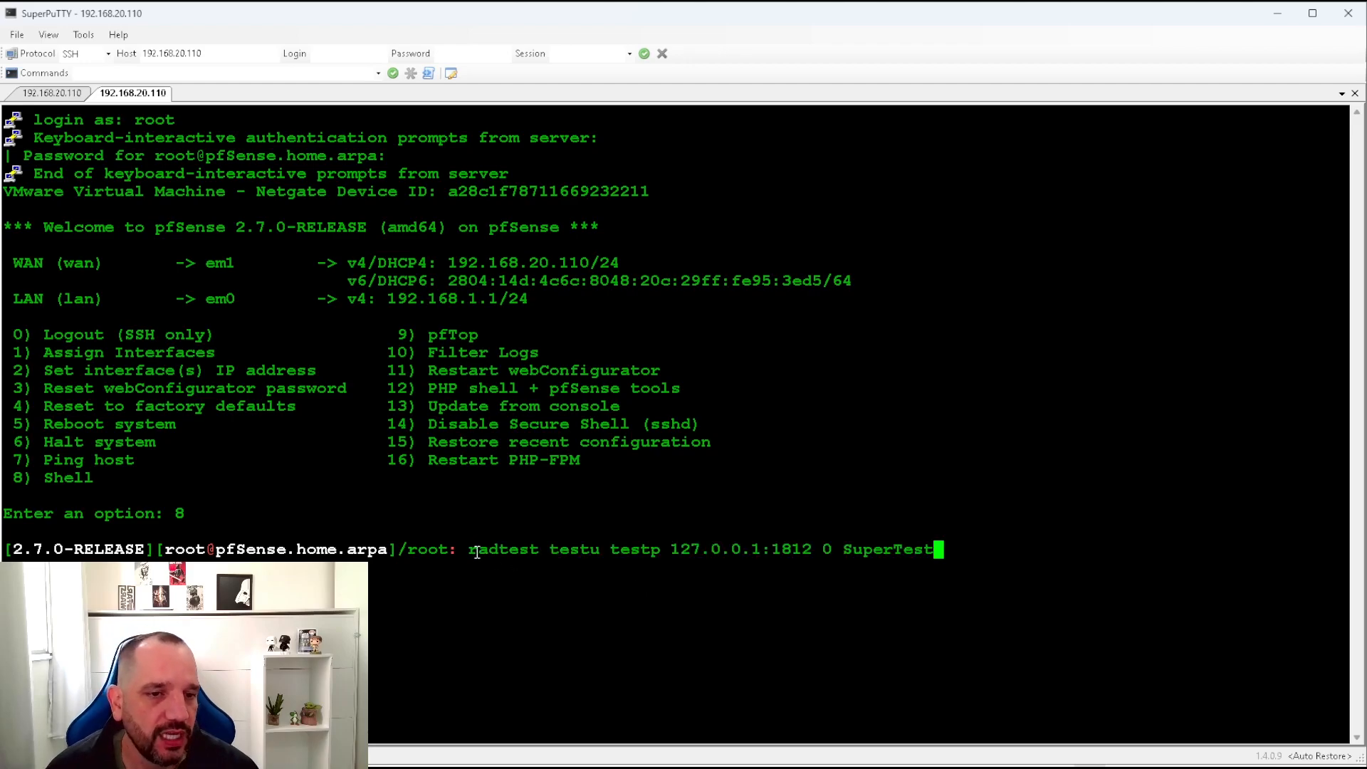
{"action": "double_click", "coordinate": [568, 551]}
{"action": "double_click", "coordinate": [620, 551]}
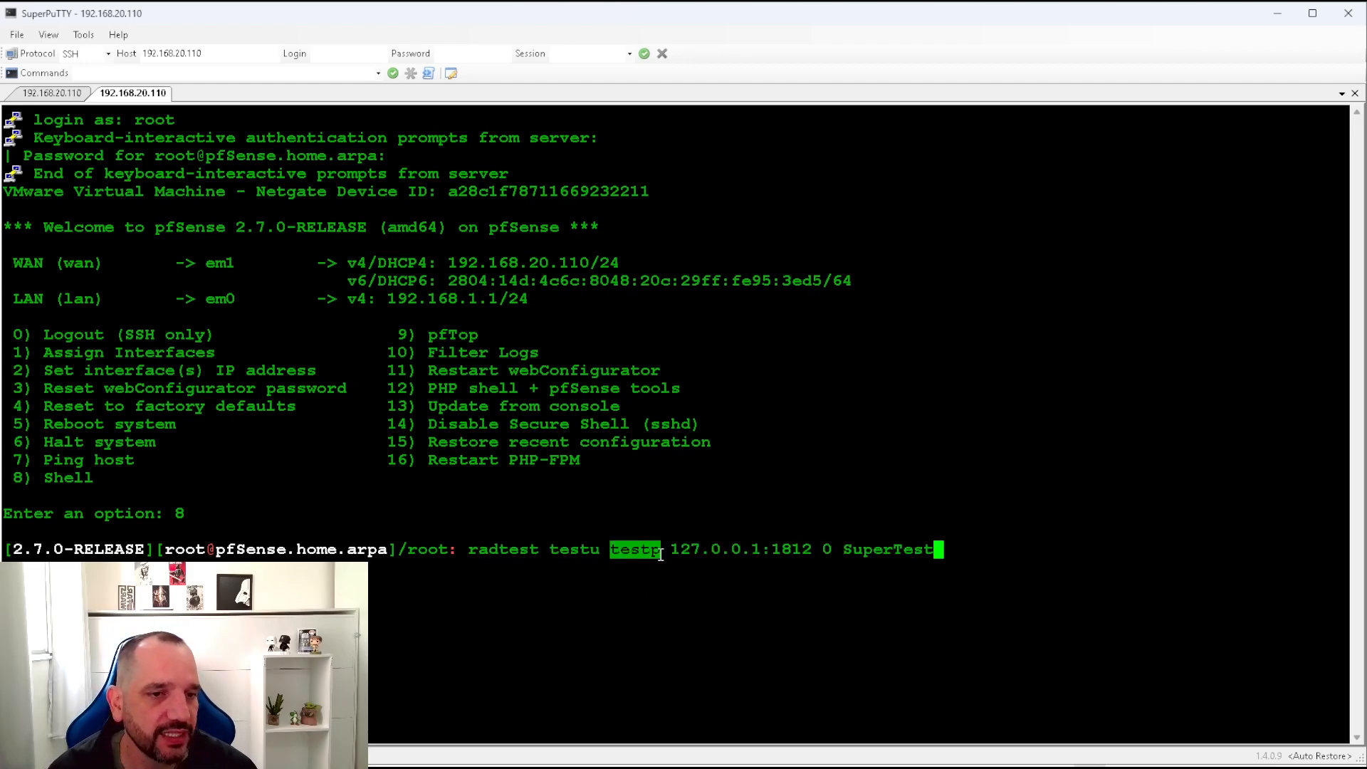
{"action": "left_click_drag", "start_coordinate": [674, 552], "coordinate": [918, 550]}
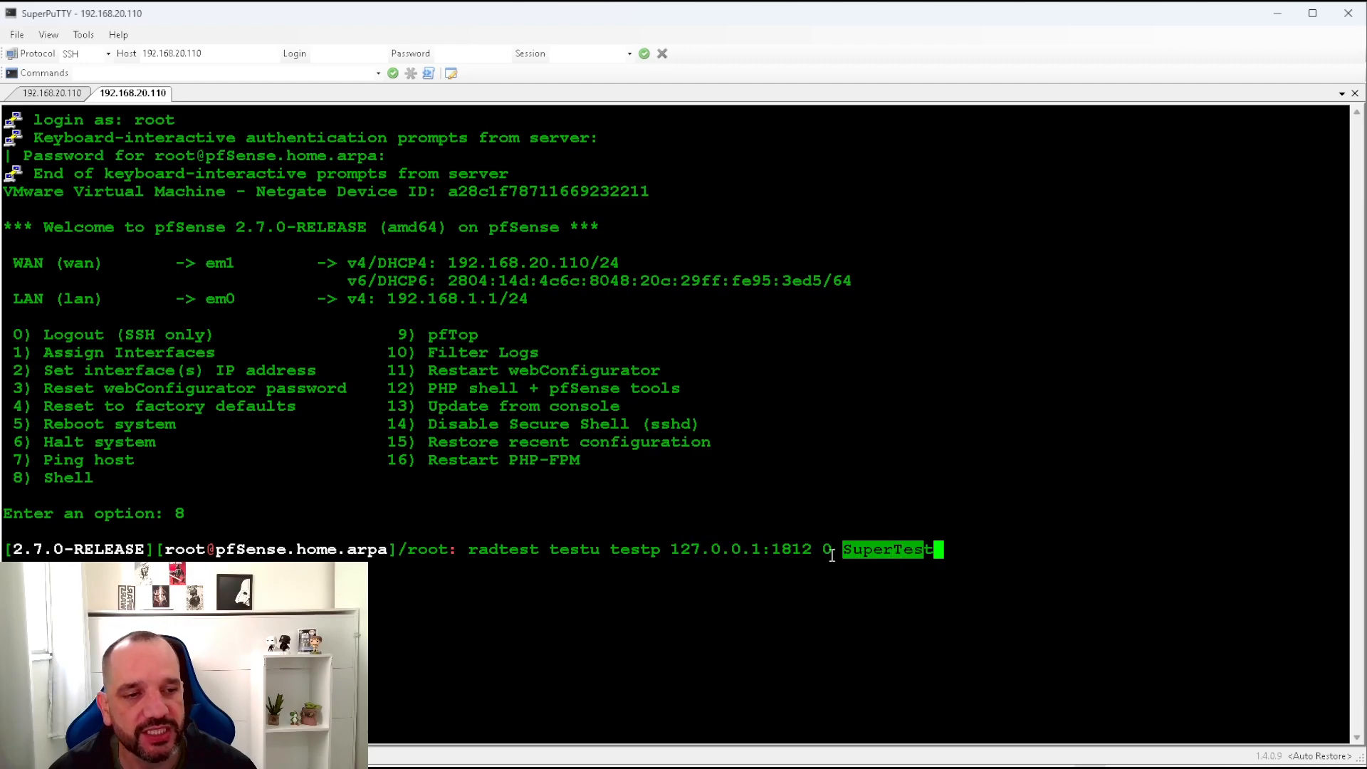
{"action": "key", "text": "Return"}
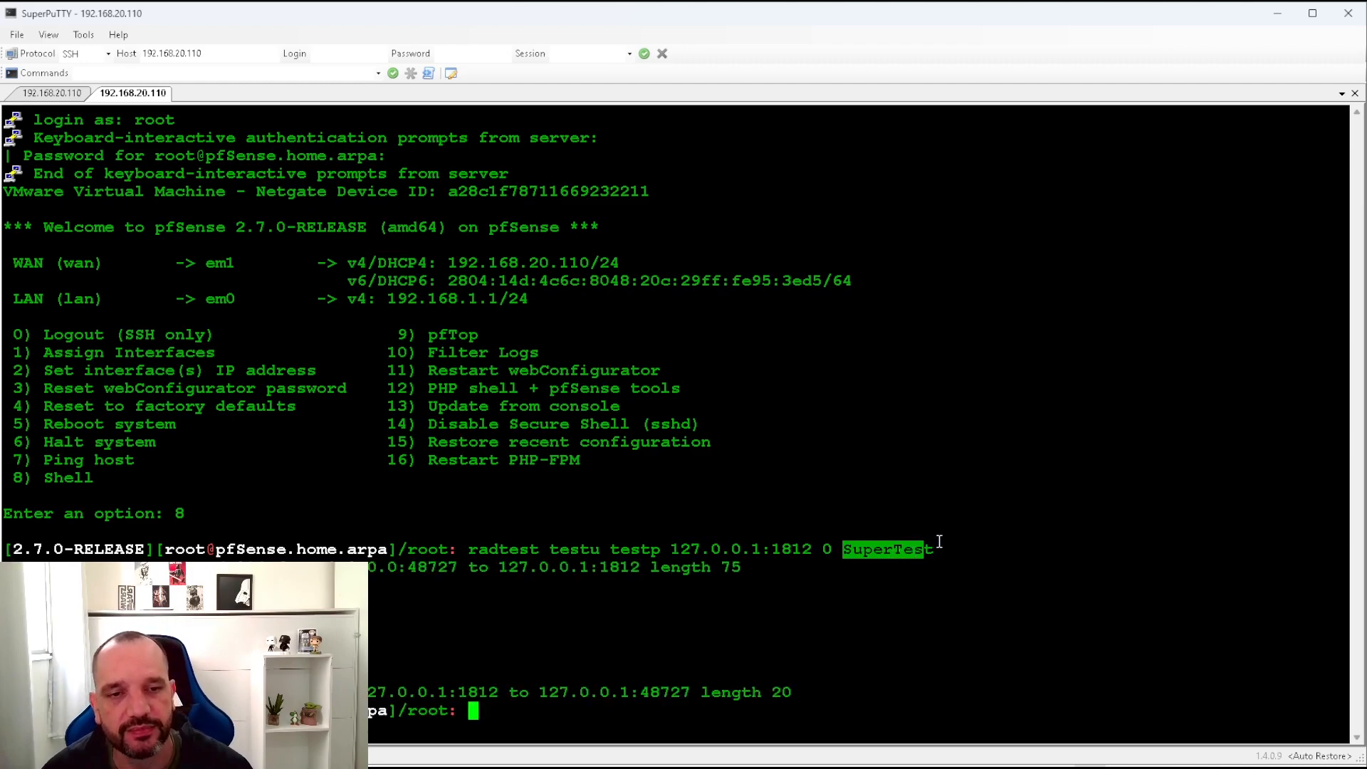
Highlight the radtest request and reply lines, then return to the pfSense web page.
{"action": "left_click_drag", "start_coordinate": [847, 697], "coordinate": [7, 567]}
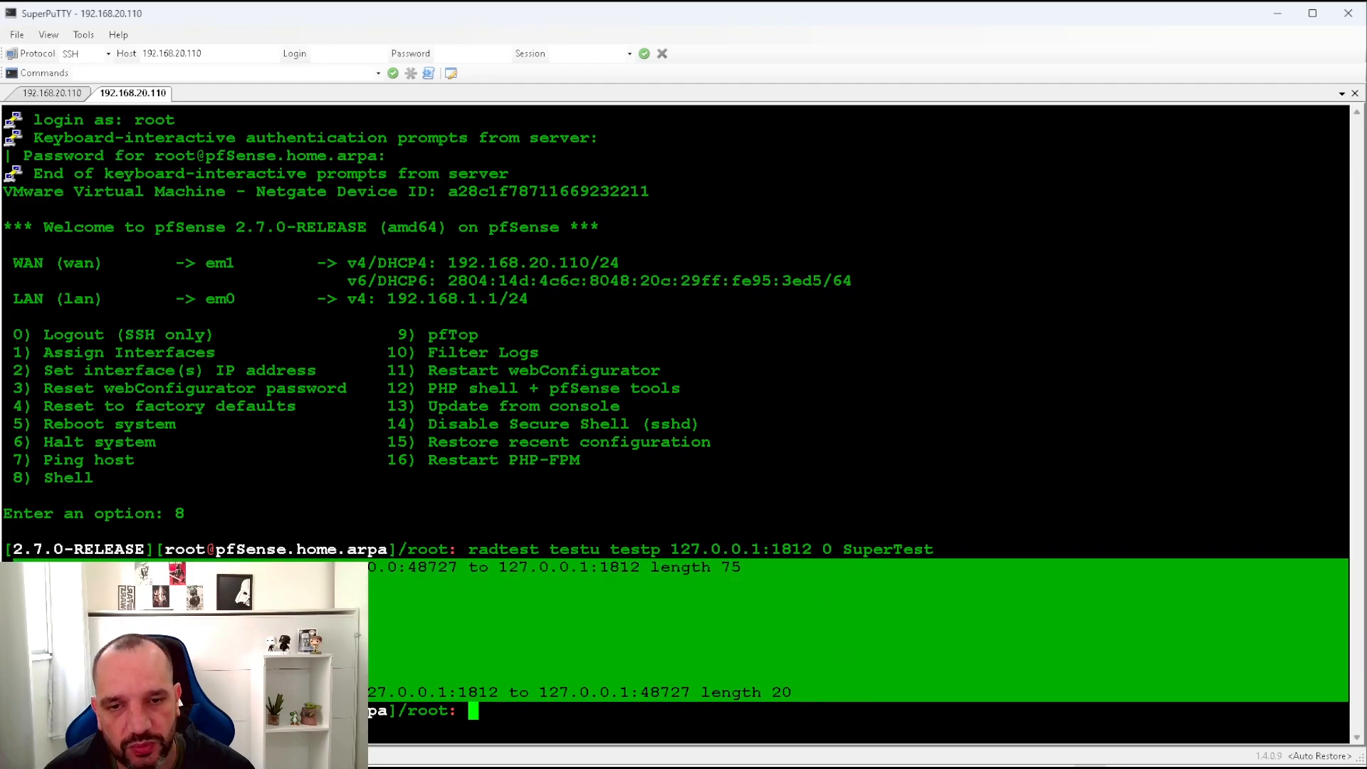
{"action": "left_click", "coordinate": [460, 626]}
{"action": "left_click_drag", "start_coordinate": [814, 692], "coordinate": [53, 553]}
{"action": "left_click", "coordinate": [482, 436]}
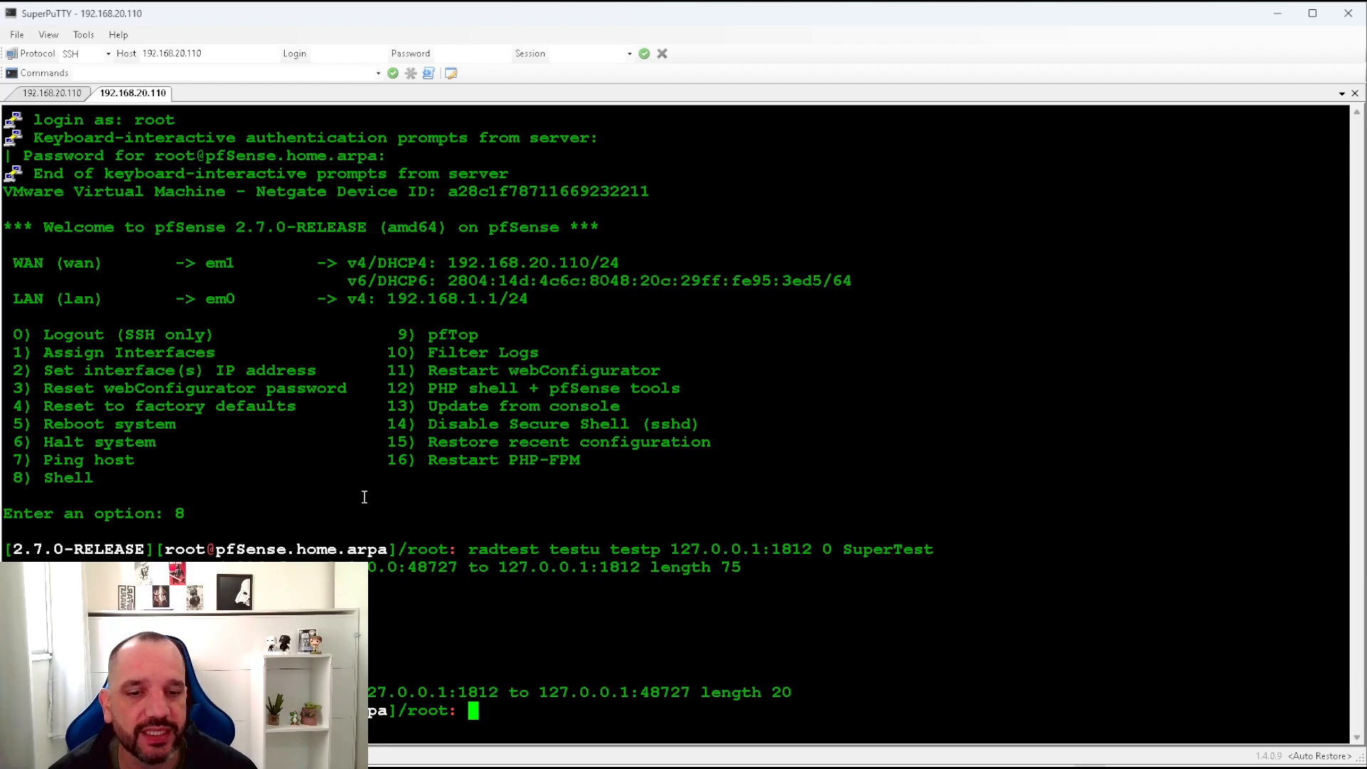
{"action": "key", "text": "alt+Tab"}
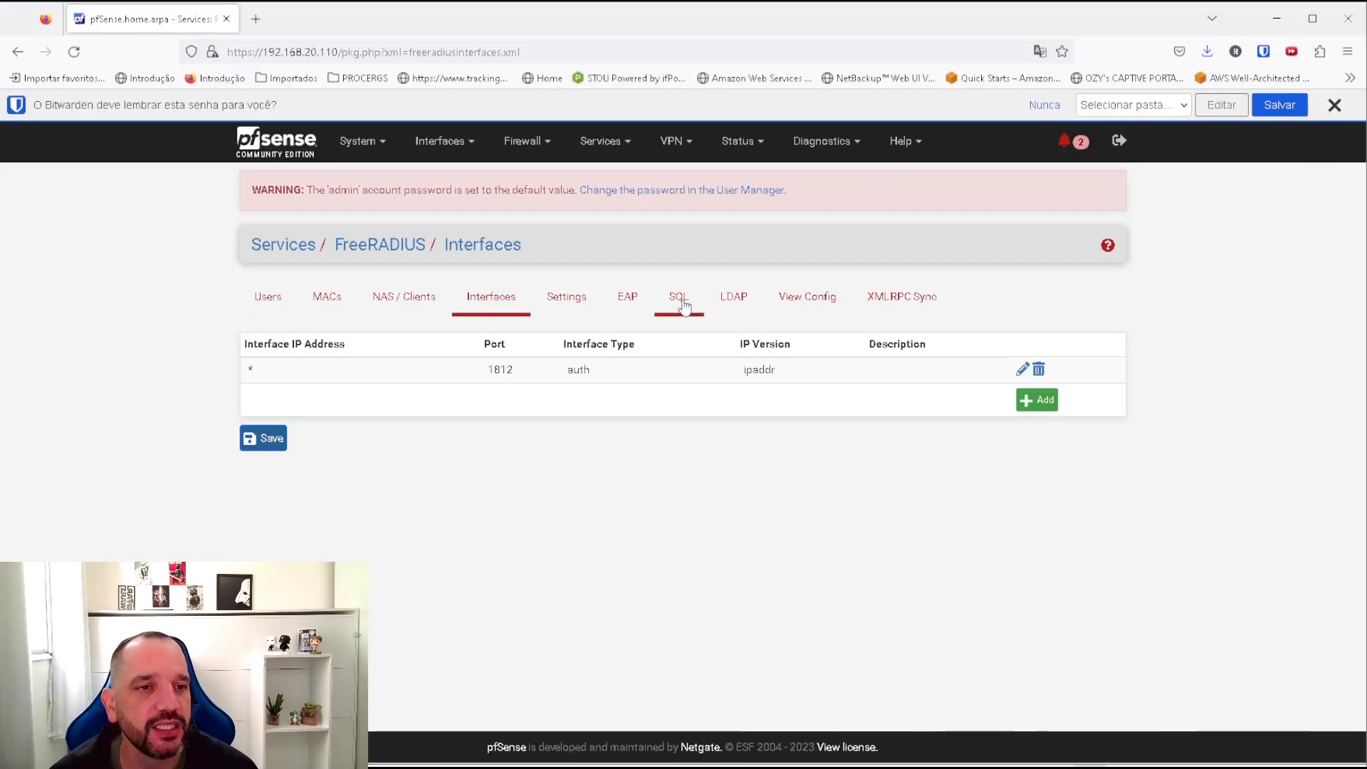
Enable FreeRADIUS SQL support with SQL authorization, accounting, post-auth and session checking.
{"action": "left_click", "coordinate": [673, 306]}
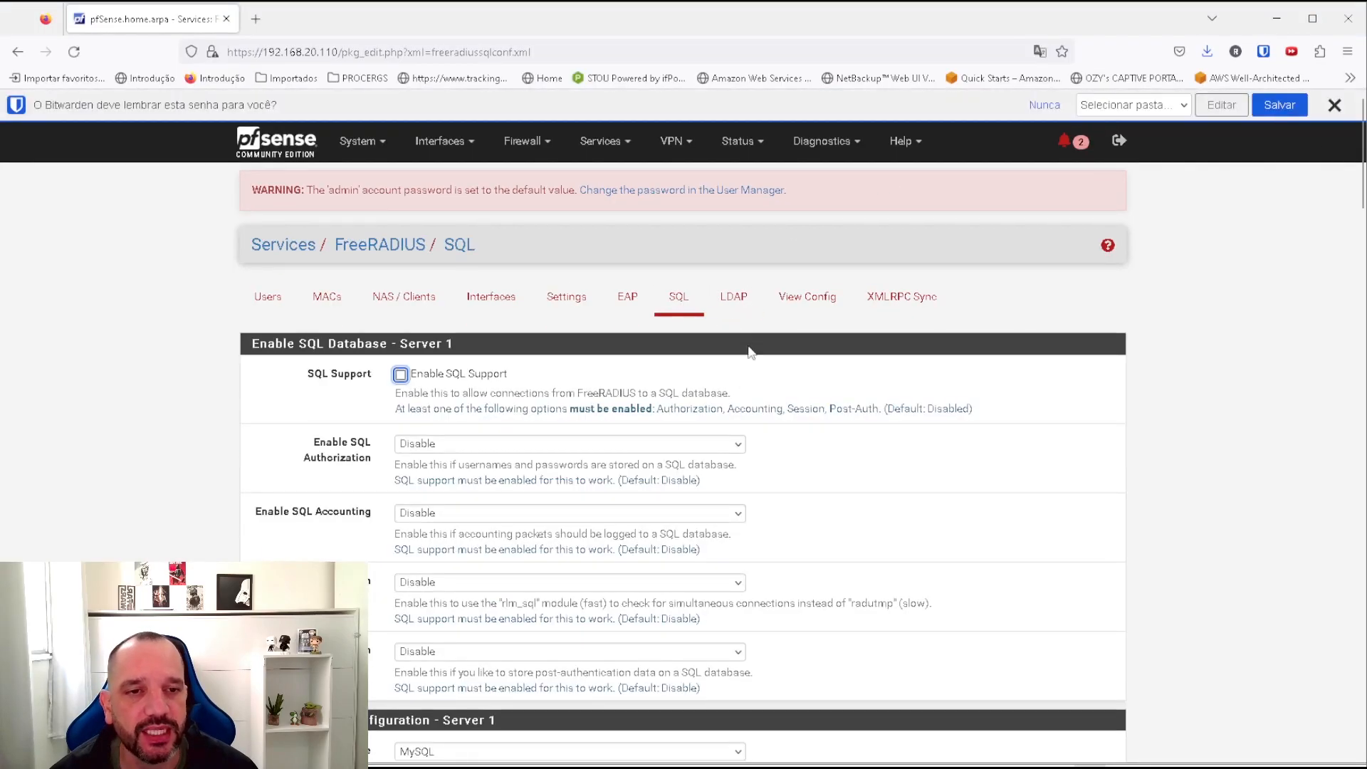
{"action": "left_click", "coordinate": [400, 375]}
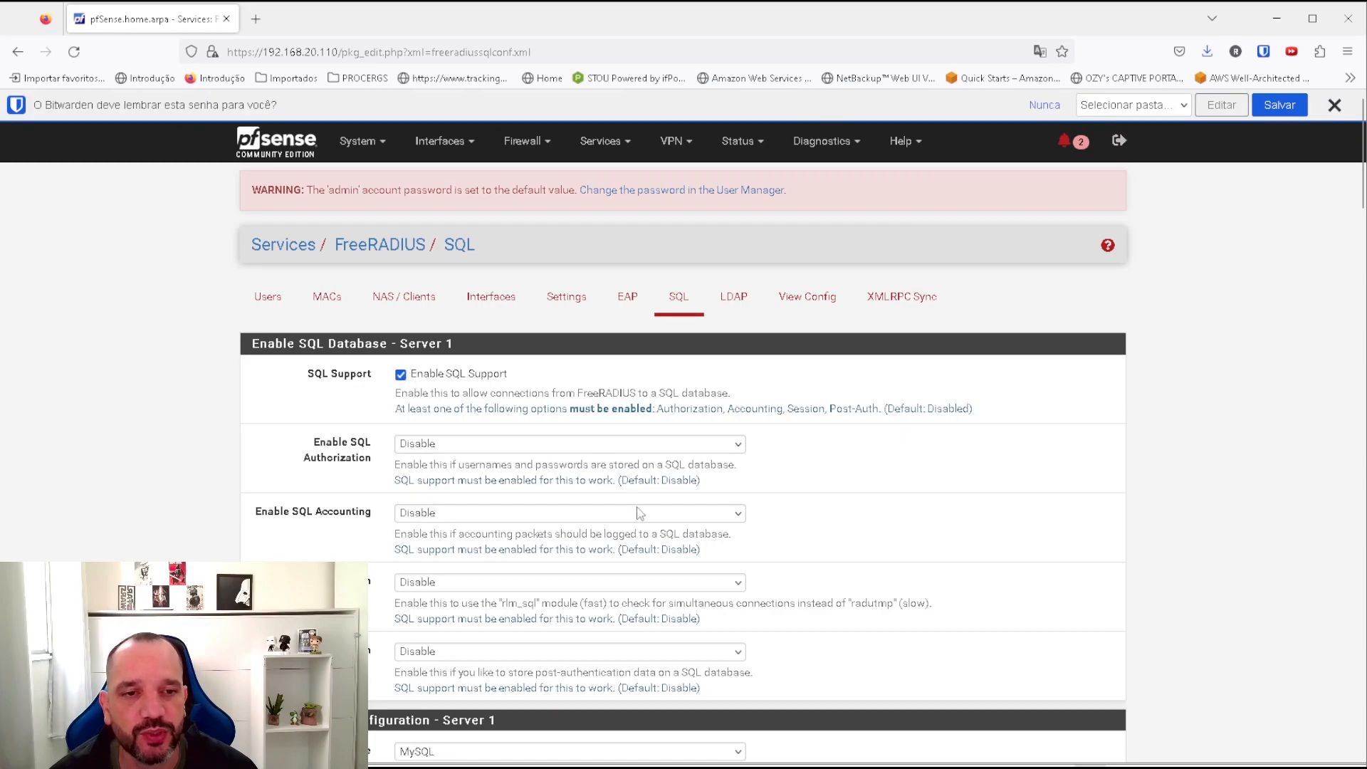
{"action": "scroll", "coordinate": [501, 417], "scroll_direction": "down", "scroll_amount": 1}
{"action": "left_click", "coordinate": [459, 367]}
{"action": "left_click", "coordinate": [427, 406]}
{"action": "left_click", "coordinate": [427, 434]}
{"action": "left_click", "coordinate": [430, 478]}
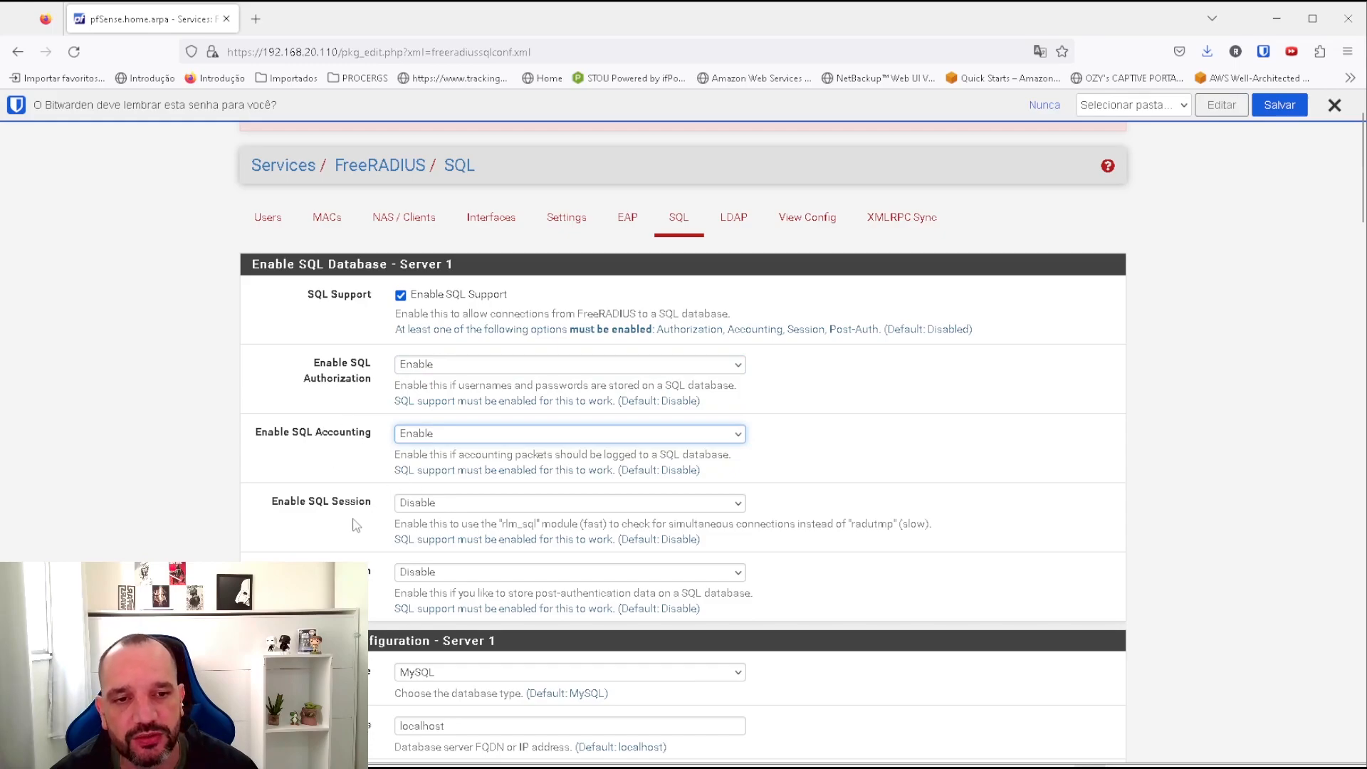
{"action": "left_click", "coordinate": [457, 574]}
{"action": "left_click", "coordinate": [447, 614]}
{"action": "left_click", "coordinate": [447, 503]}
{"action": "left_click", "coordinate": [427, 546]}
Point the MySQL database at 192.168.1.100 with user radius and enter its password.
{"action": "scroll", "coordinate": [427, 547], "scroll_direction": "down", "scroll_amount": 3}
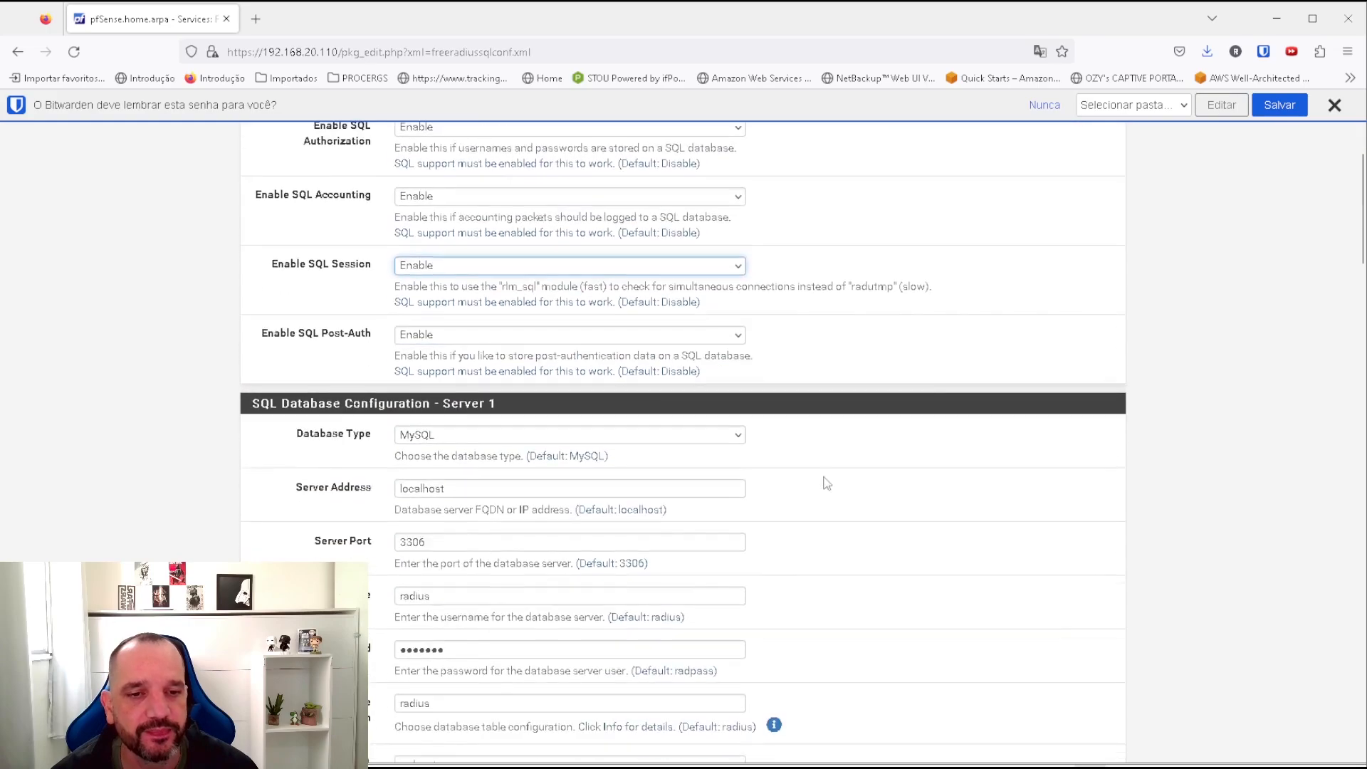
{"action": "scroll", "coordinate": [479, 439], "scroll_direction": "down", "scroll_amount": 2}
{"action": "left_click", "coordinate": [456, 283]}
{"action": "left_click", "coordinate": [456, 284]}
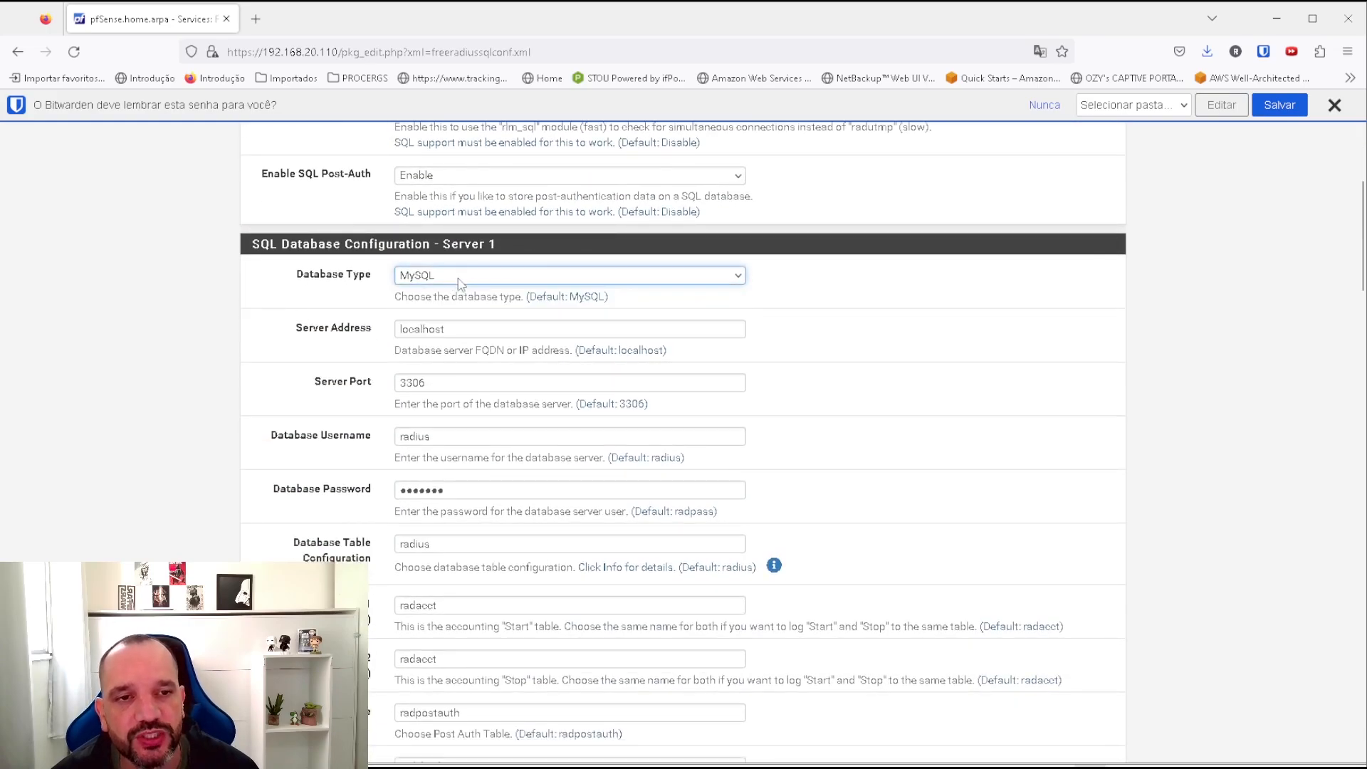
{"action": "double_click", "coordinate": [482, 329]}
{"action": "type", "text": "192.168.1.100"}
{"action": "left_click", "coordinate": [882, 346]}
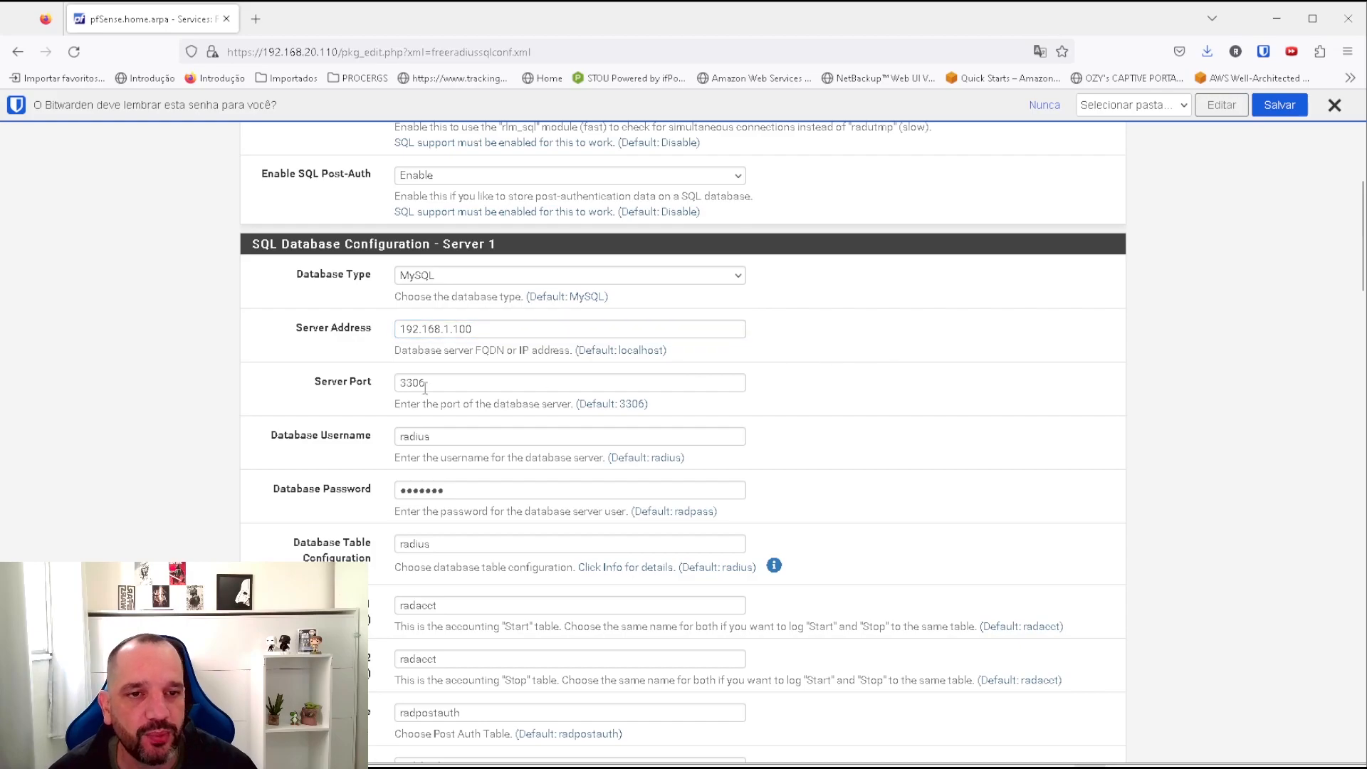
{"action": "double_click", "coordinate": [437, 437]}
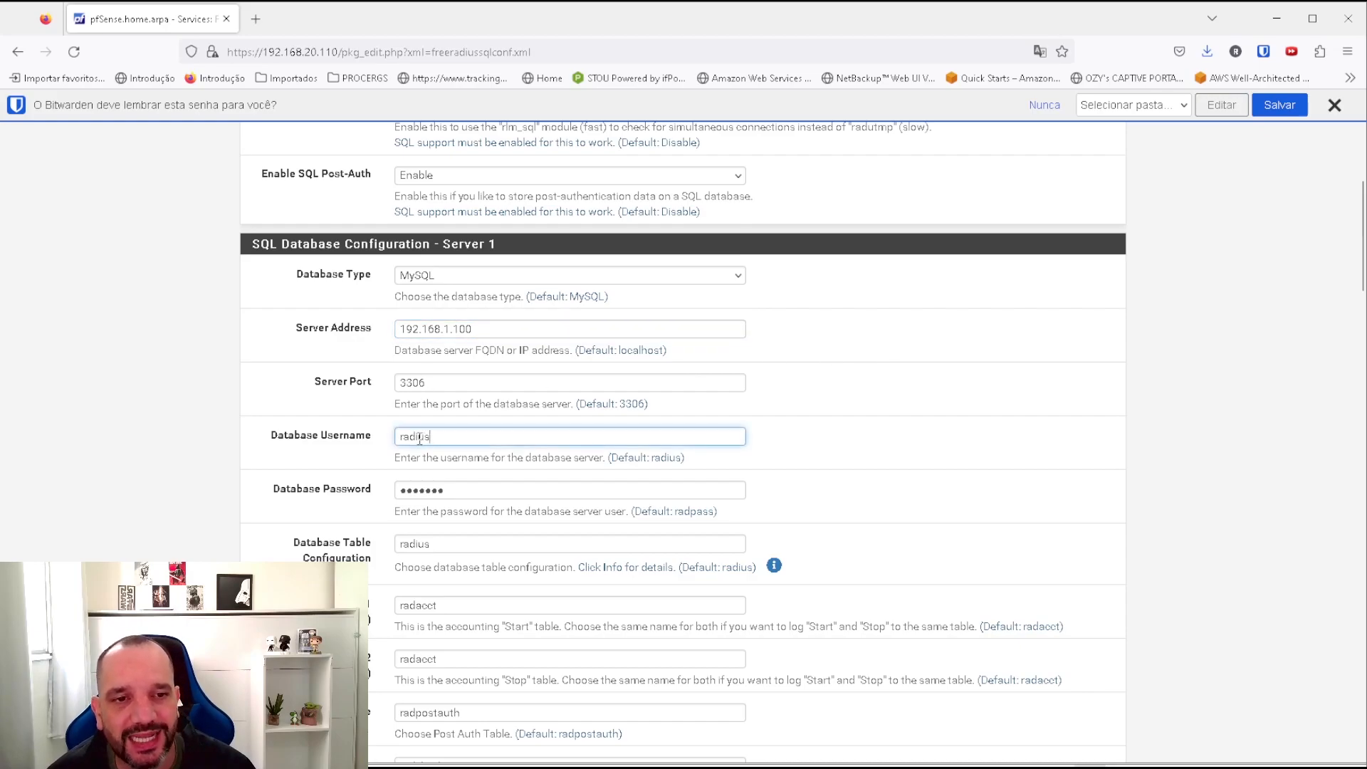
{"action": "double_click", "coordinate": [476, 489]}
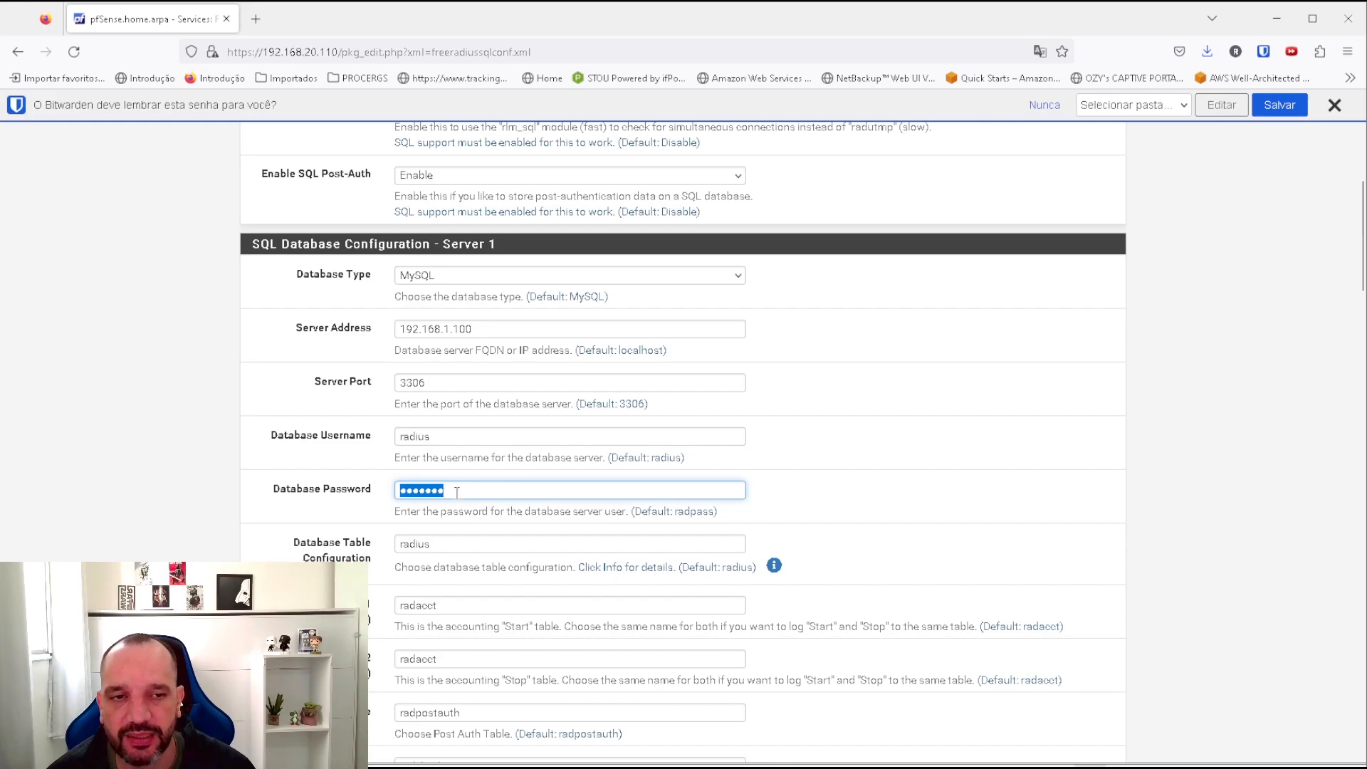
{"action": "type", "text": "••••••"}
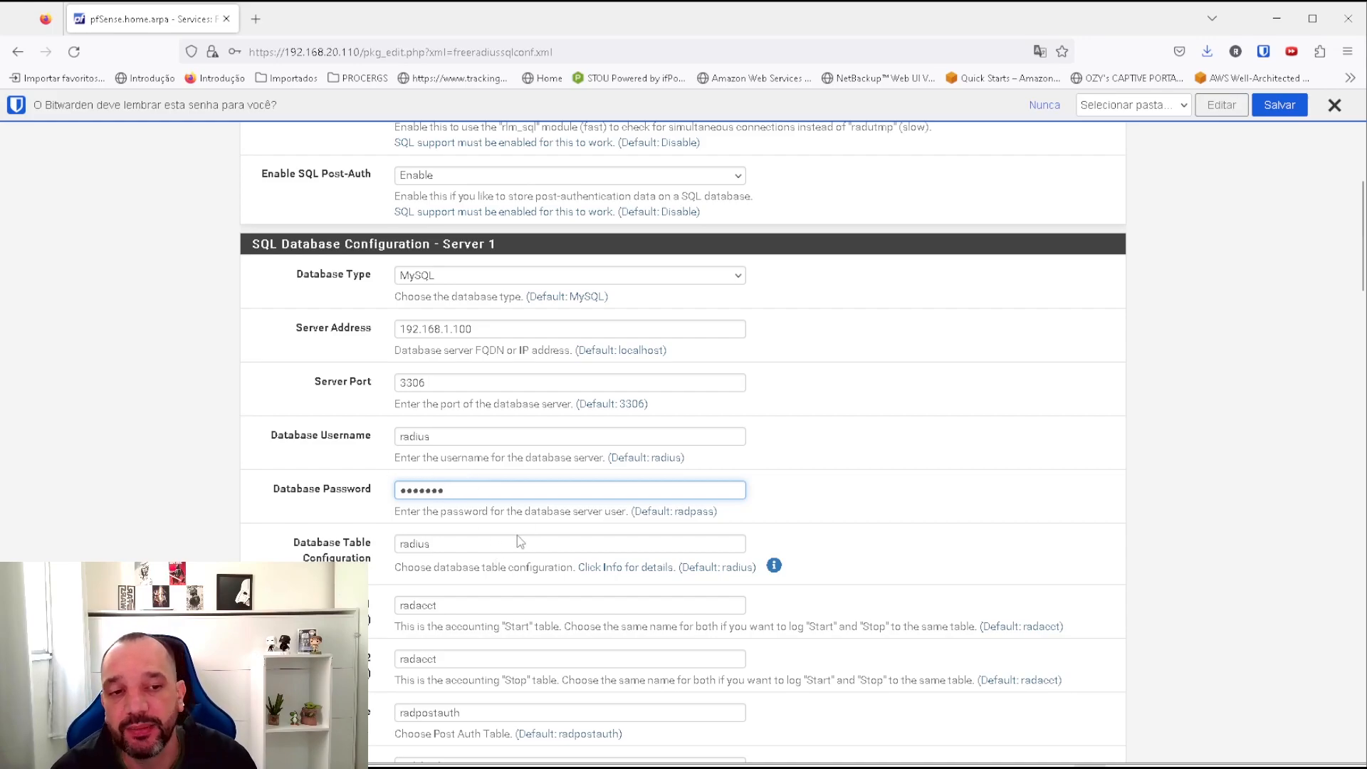
Save the FreeRADIUS SQL settings and recall the previous radtest command in the shell.
{"action": "scroll", "coordinate": [462, 563], "scroll_direction": "down", "scroll_amount": 2}
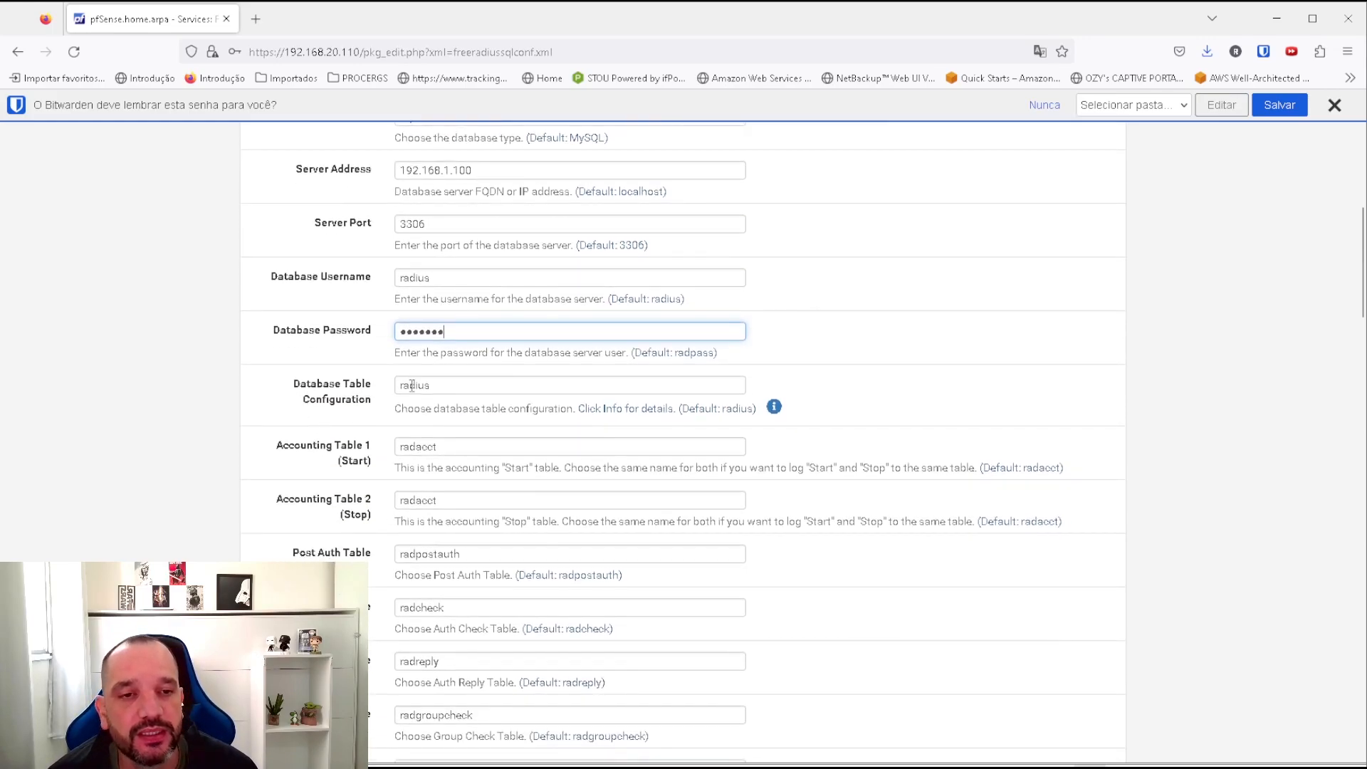
{"action": "scroll", "coordinate": [422, 397], "scroll_direction": "down", "scroll_amount": 6}
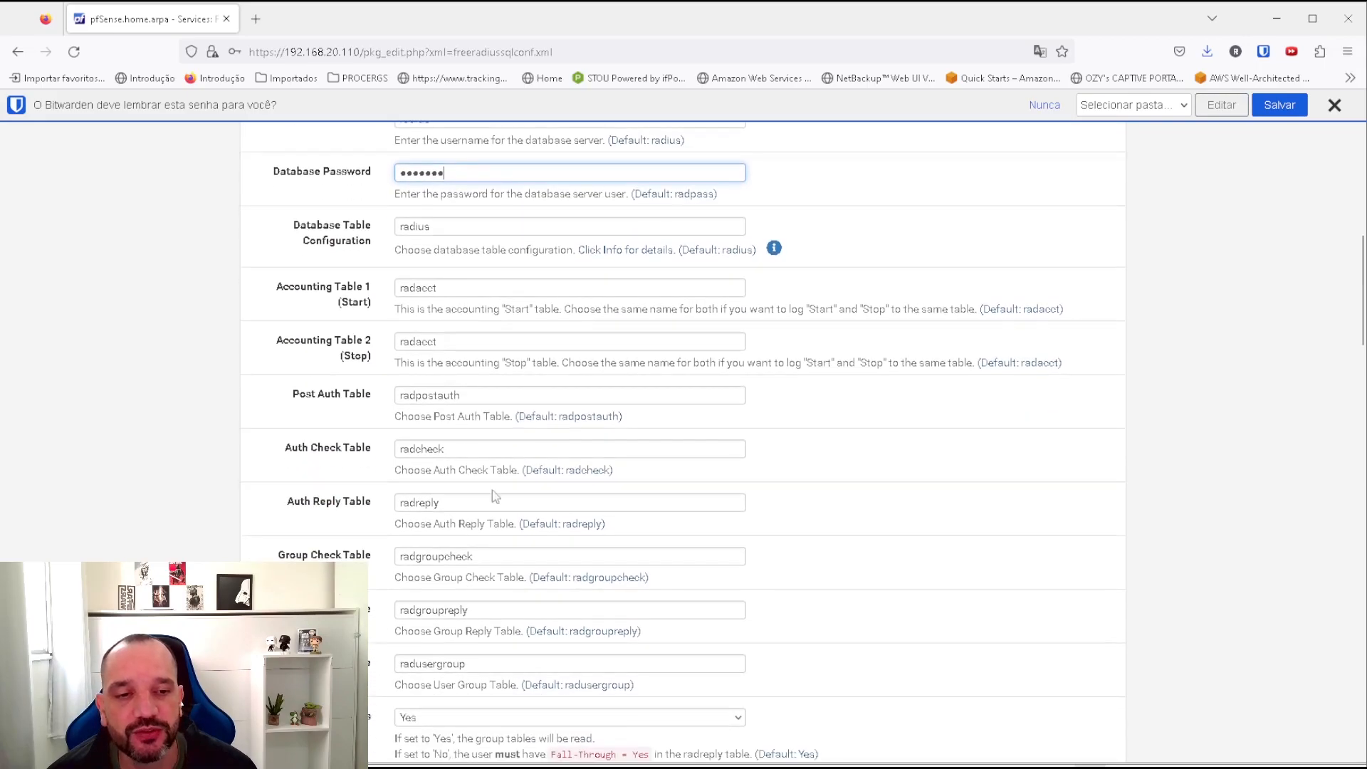
{"action": "scroll", "coordinate": [488, 412], "scroll_direction": "down", "scroll_amount": 9}
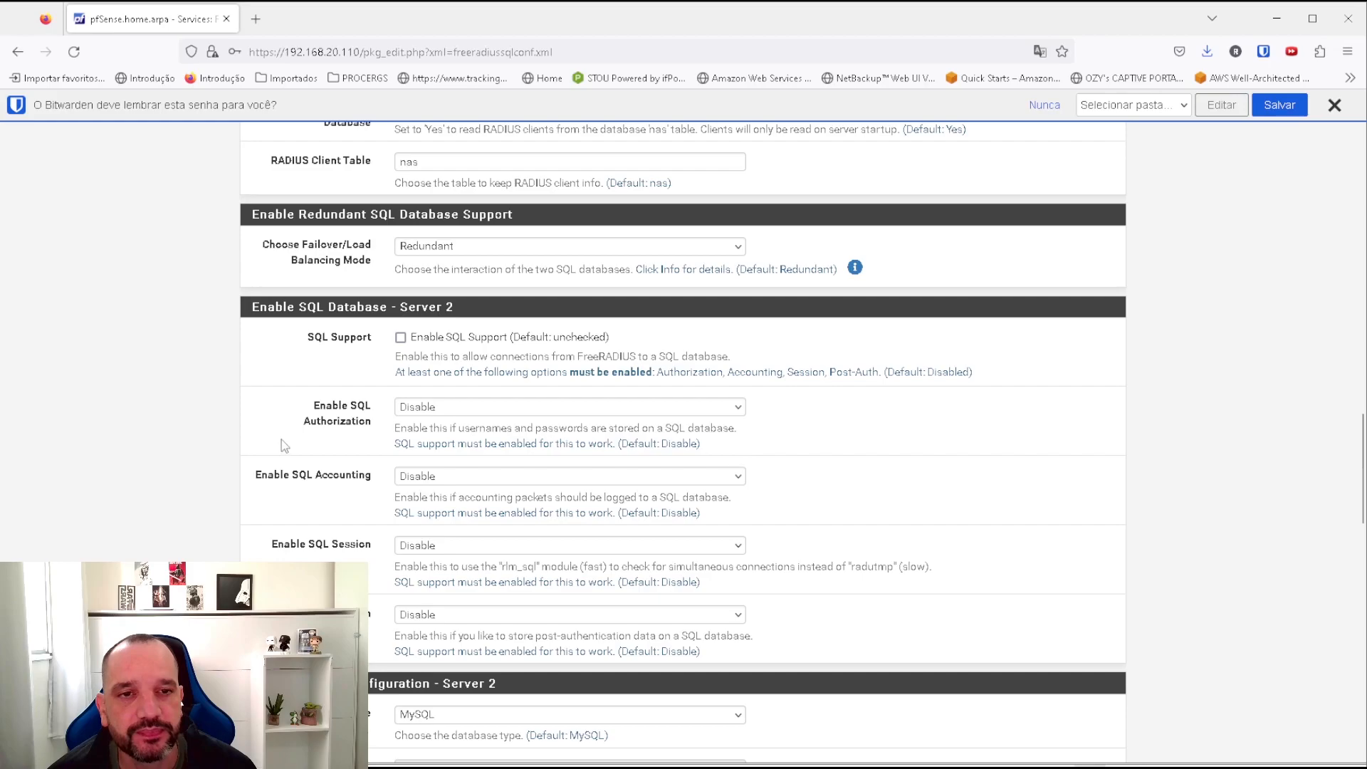
{"action": "scroll", "coordinate": [847, 455], "scroll_direction": "down", "scroll_amount": 4}
{"action": "scroll", "coordinate": [801, 456], "scroll_direction": "up", "scroll_amount": 5}
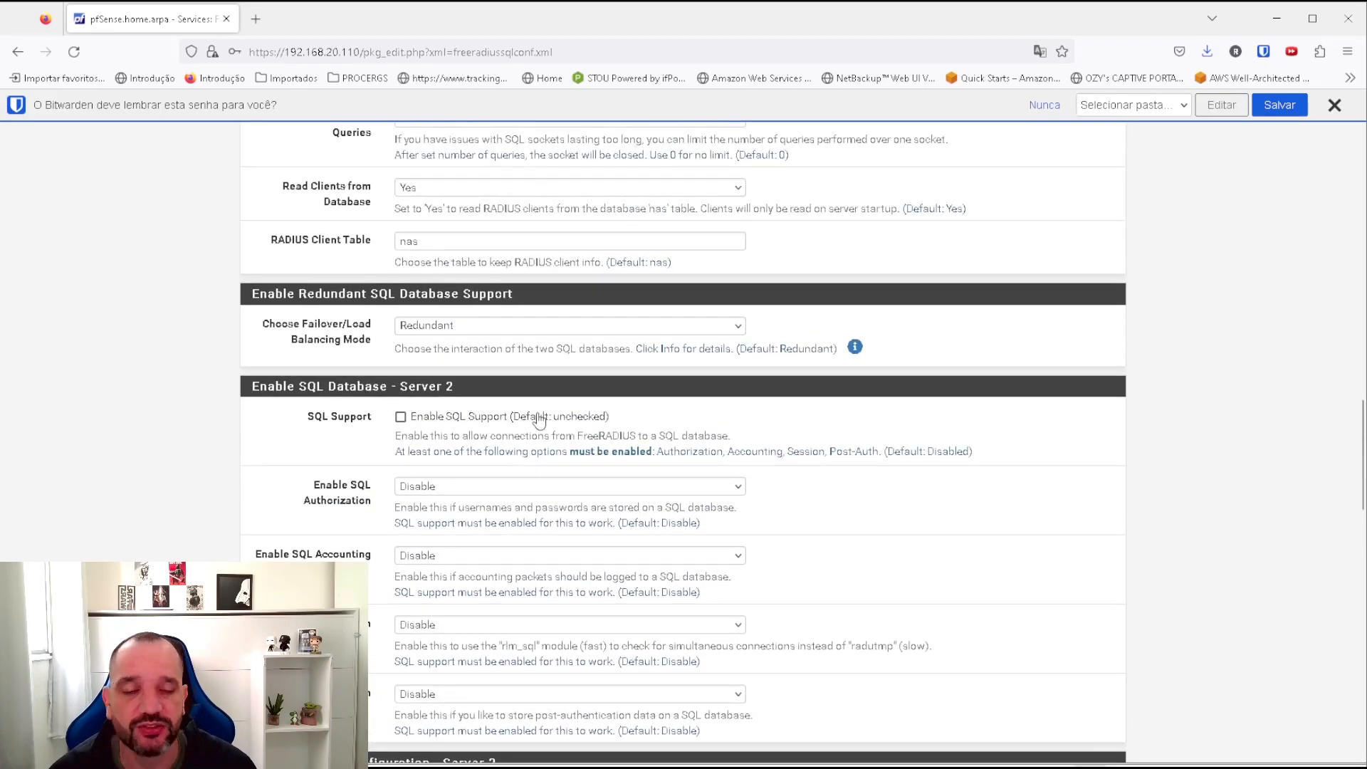
{"action": "scroll", "coordinate": [561, 430], "scroll_direction": "down", "scroll_amount": 18}
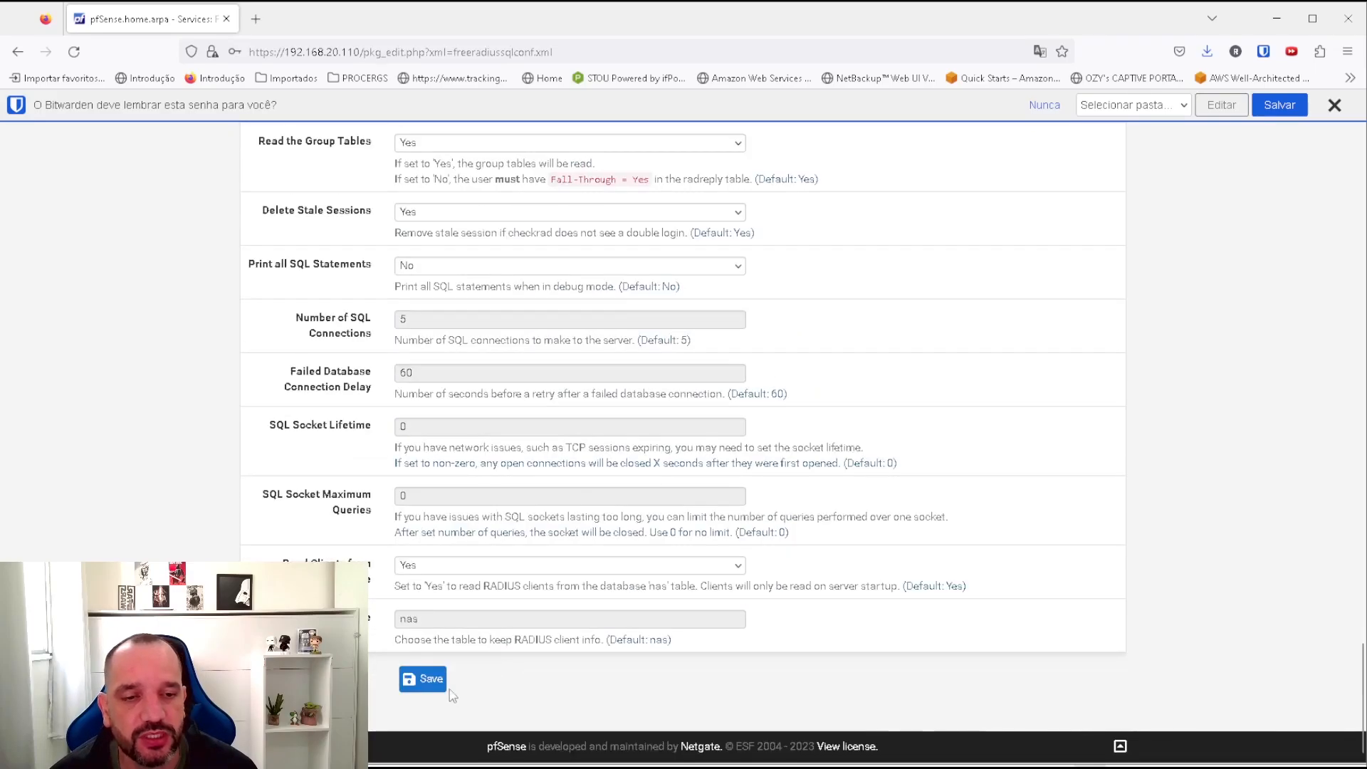
{"action": "left_click", "coordinate": [428, 680]}
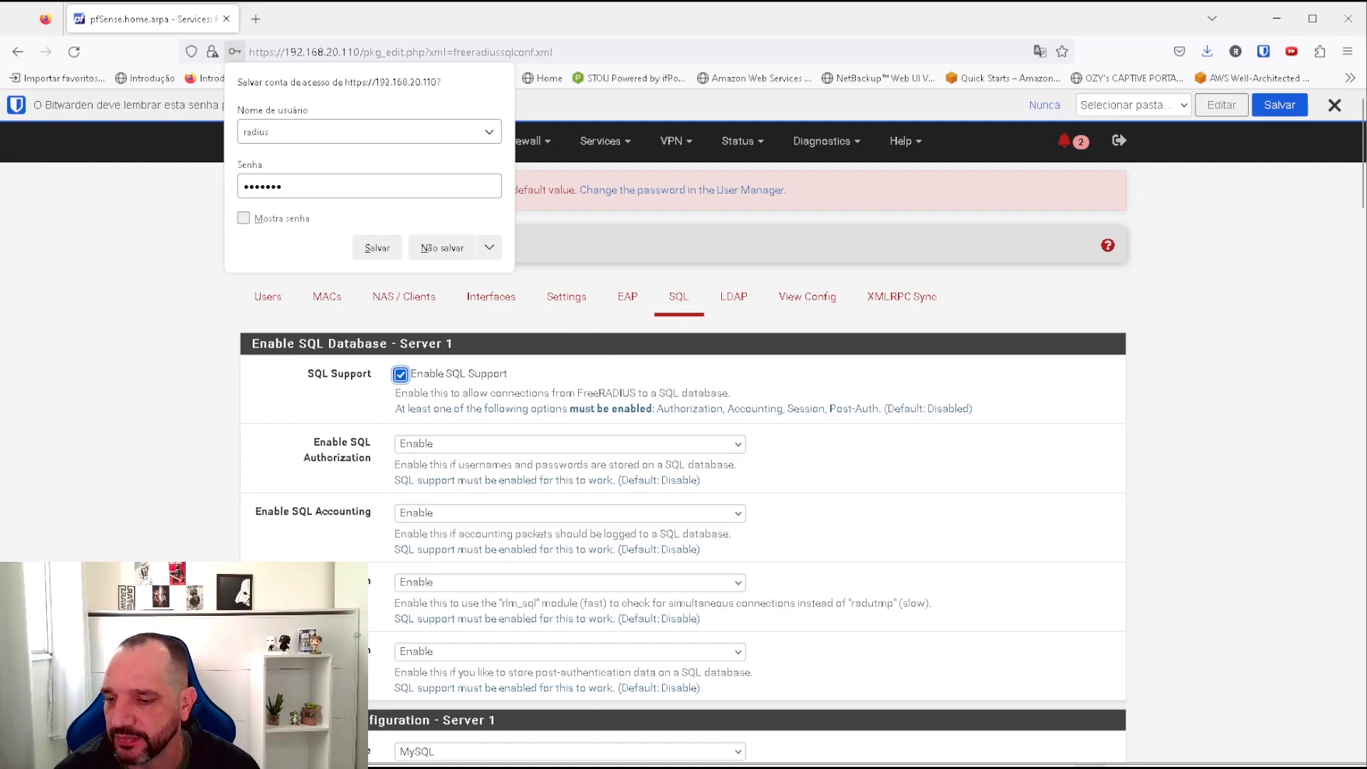
{"action": "key", "text": "alt+Tab"}
{"action": "key", "text": "Up"}
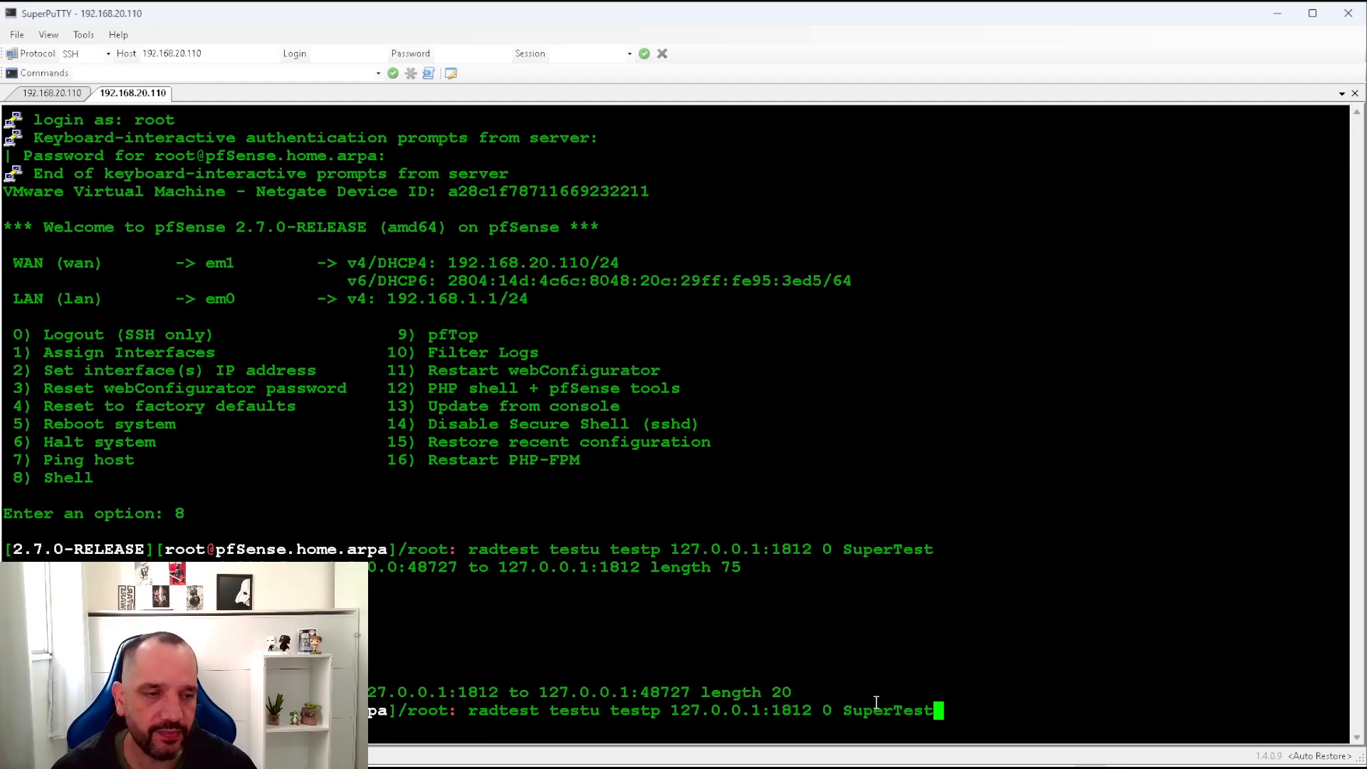
Rerun radtest for testu and mark the new reply from 127.0.0.1:1812.
{"action": "key", "text": "Return"}
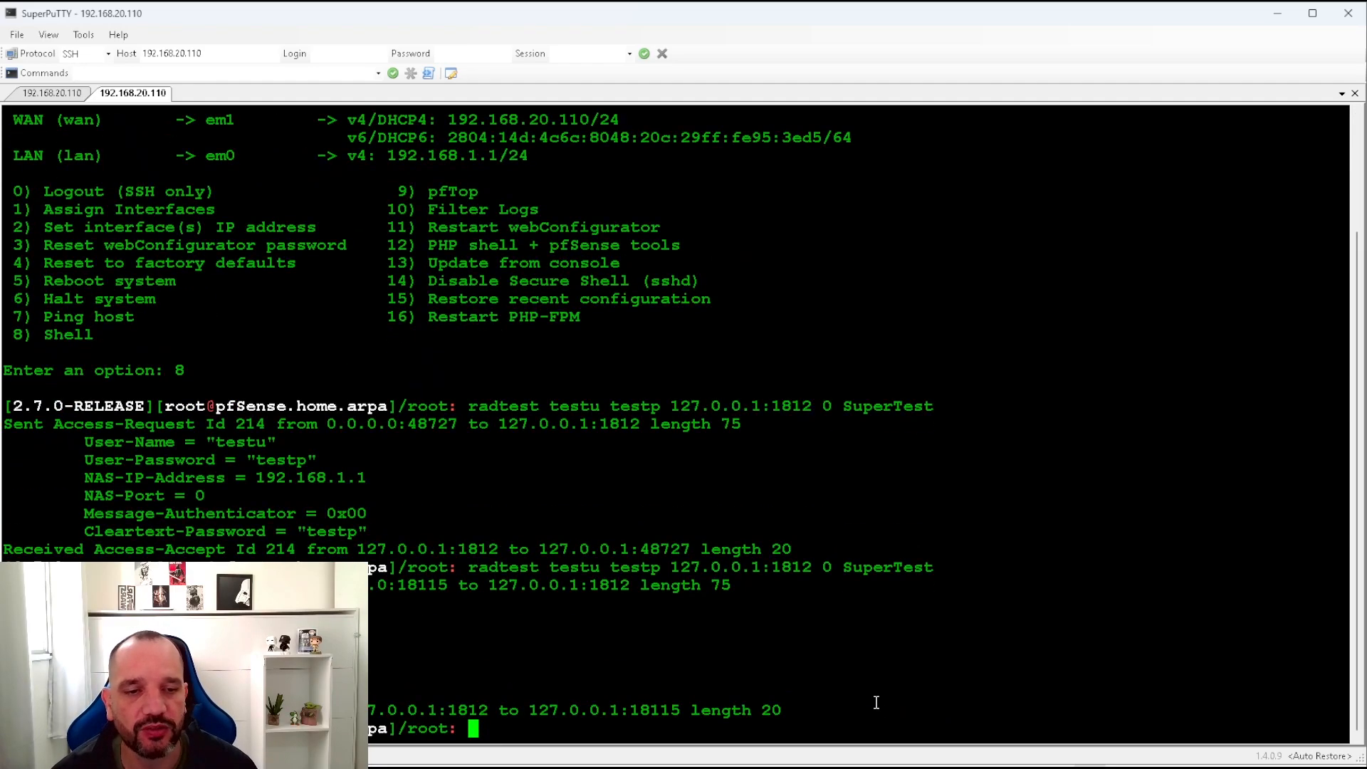
{"action": "left_click_drag", "start_coordinate": [830, 707], "coordinate": [335, 584]}
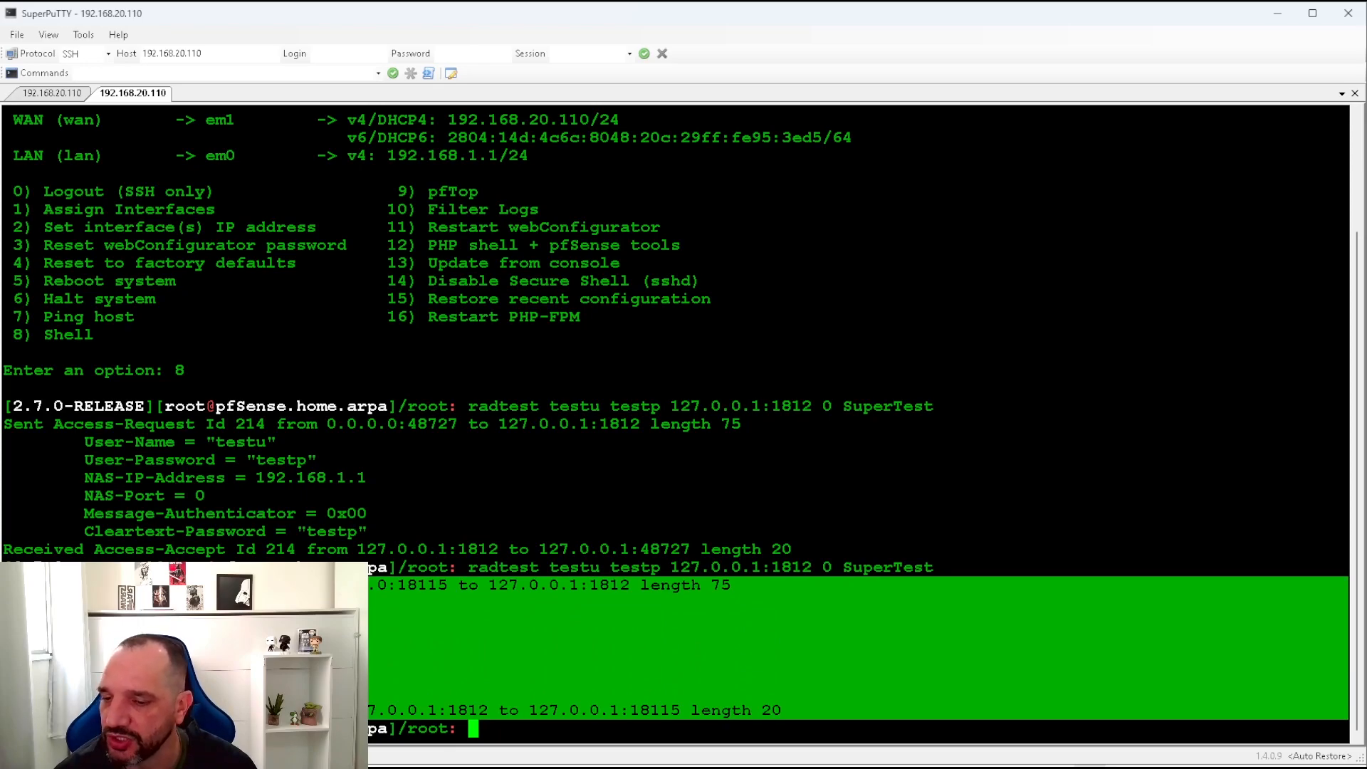
{"action": "key", "text": "alt+Tab"}
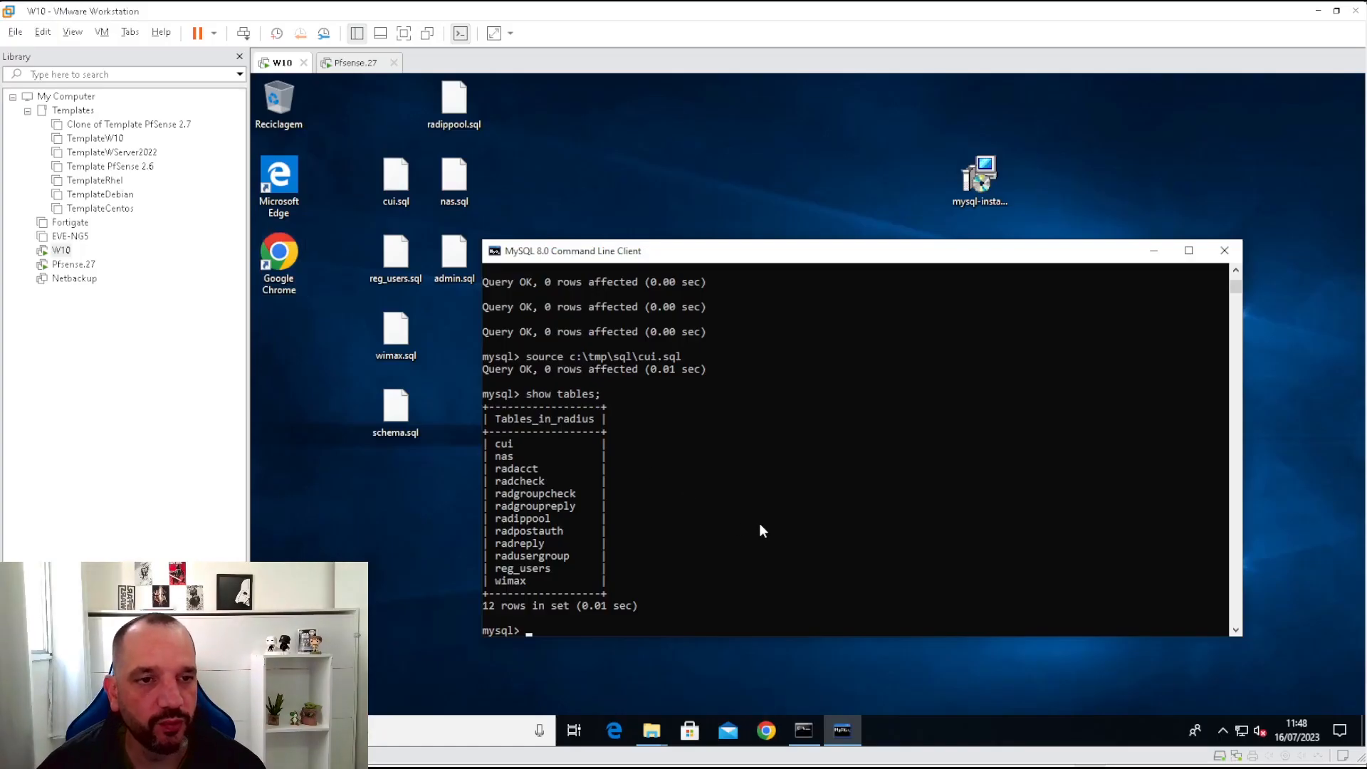
Run 'select * from radpostauth;' in MySQL and mark the testu Access-Accept row.
{"action": "left_click", "coordinate": [760, 524]}
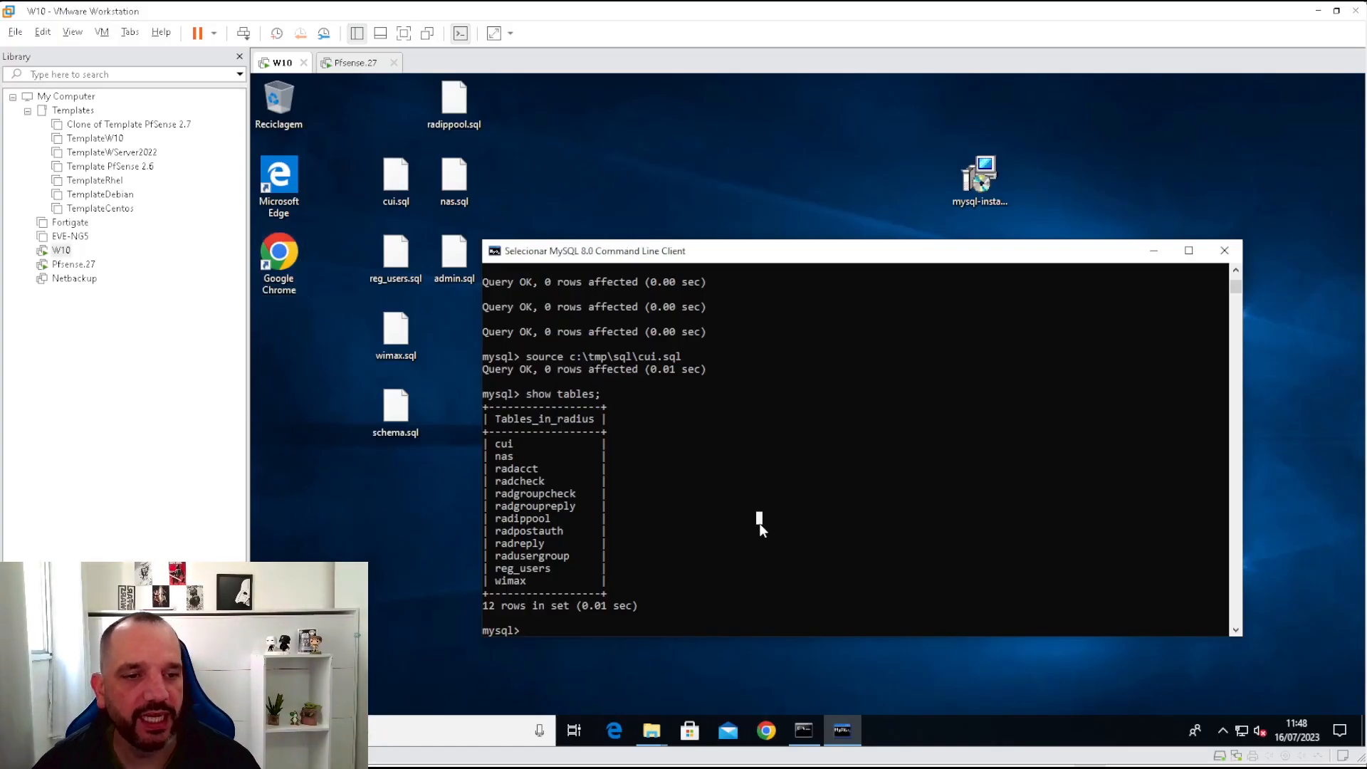
{"action": "type", "text": "selec"}
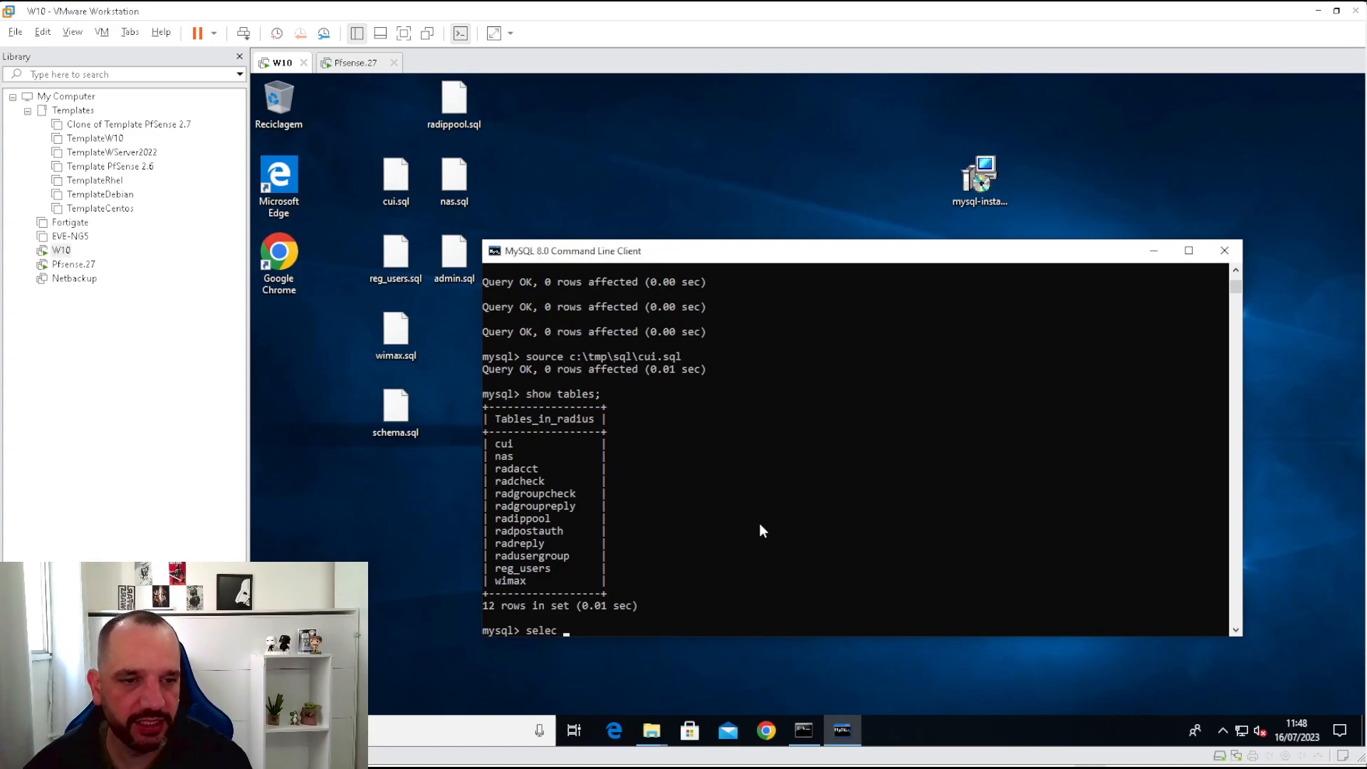
{"action": "type", "text": "t * from"}
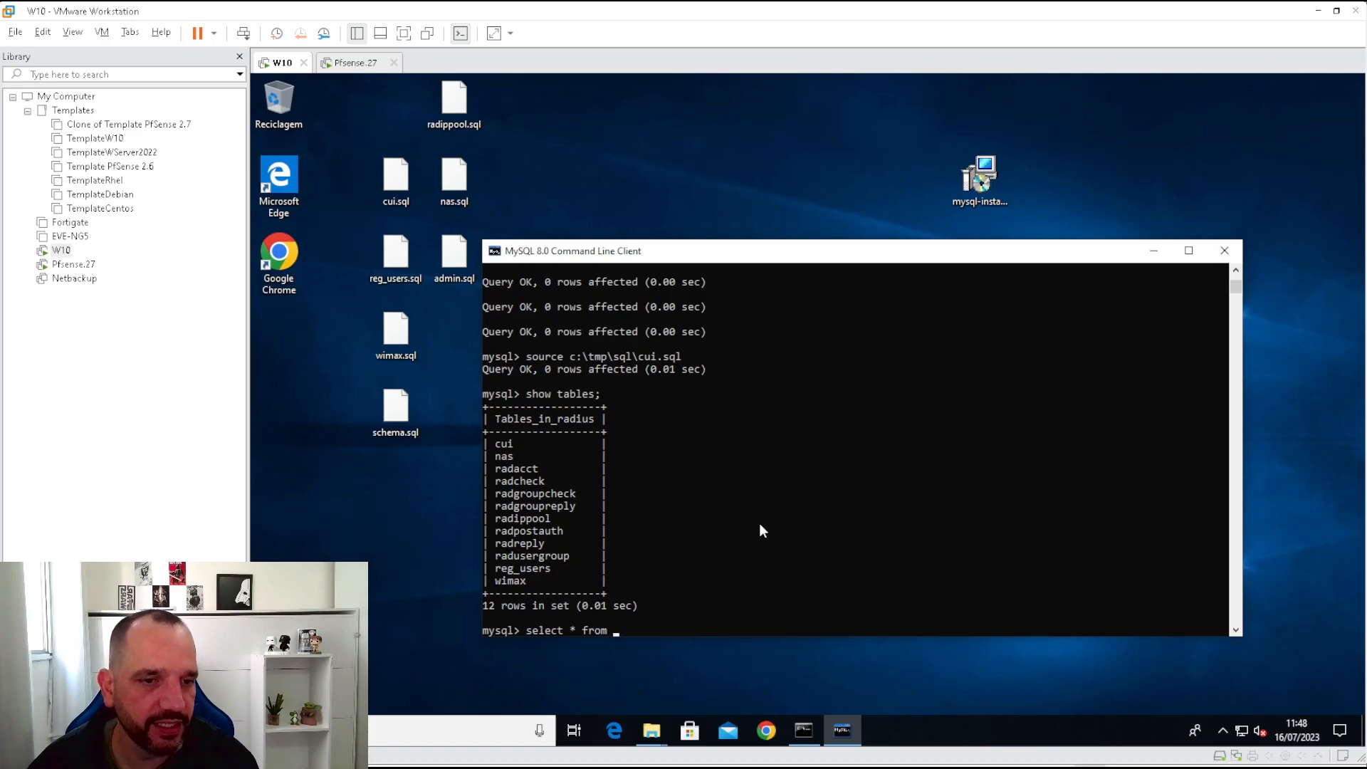
{"action": "type", "text": " radpost"}
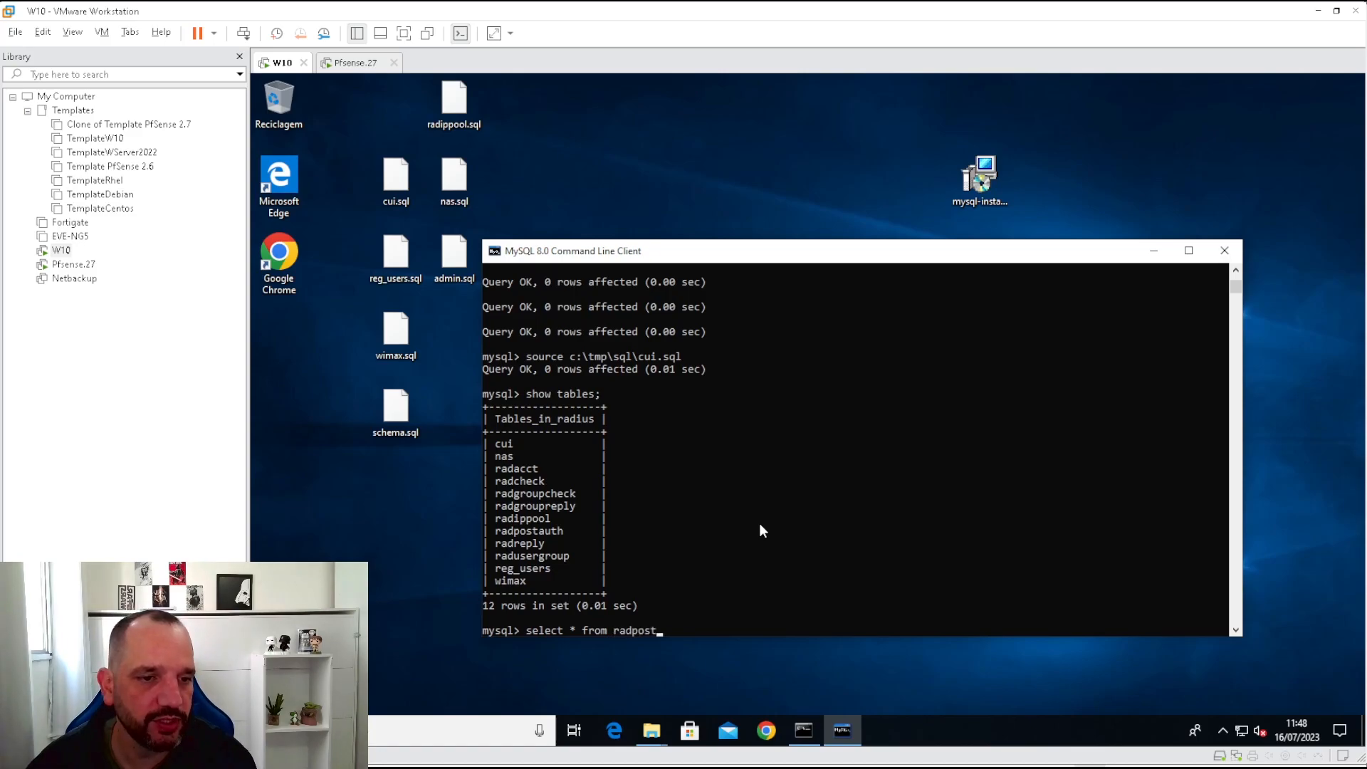
{"action": "type", "text": "auth"}
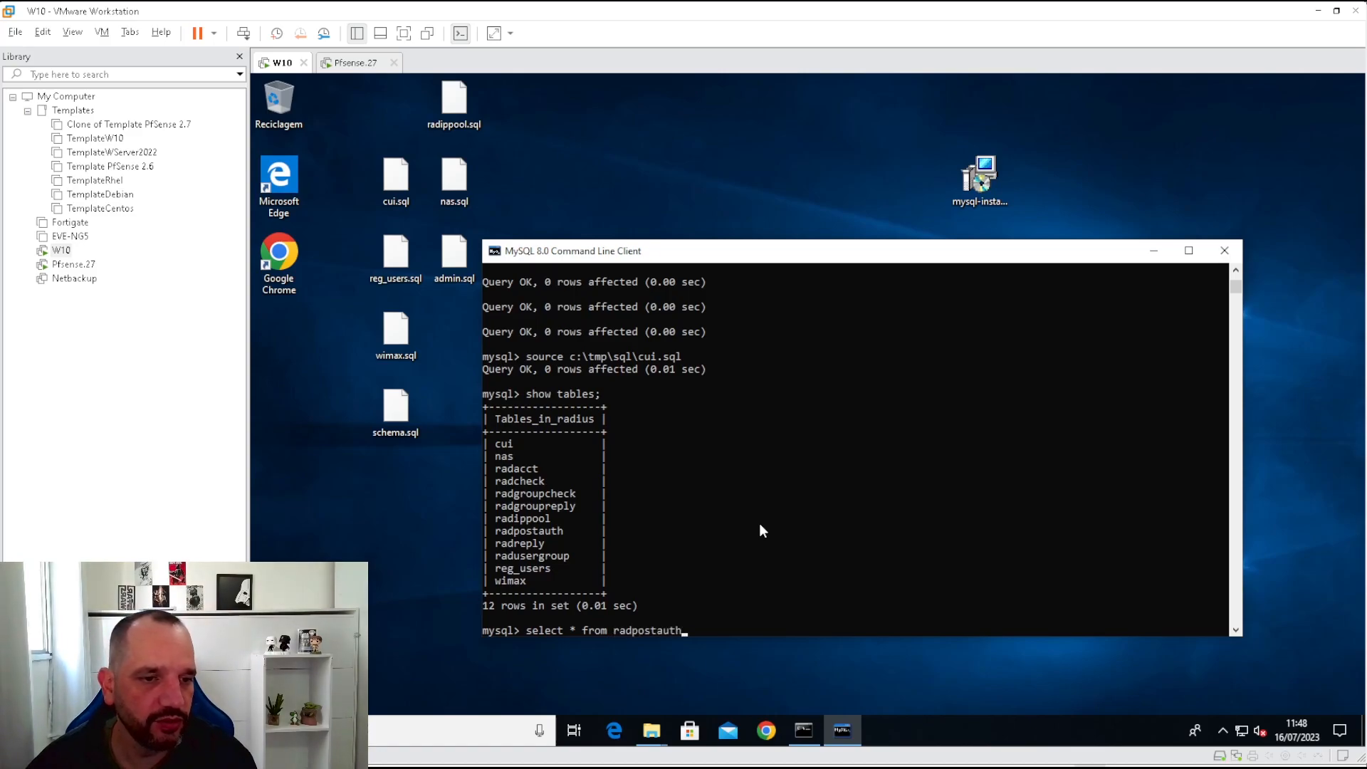
{"action": "type", "text": ";"}
{"action": "key", "text": "Return"}
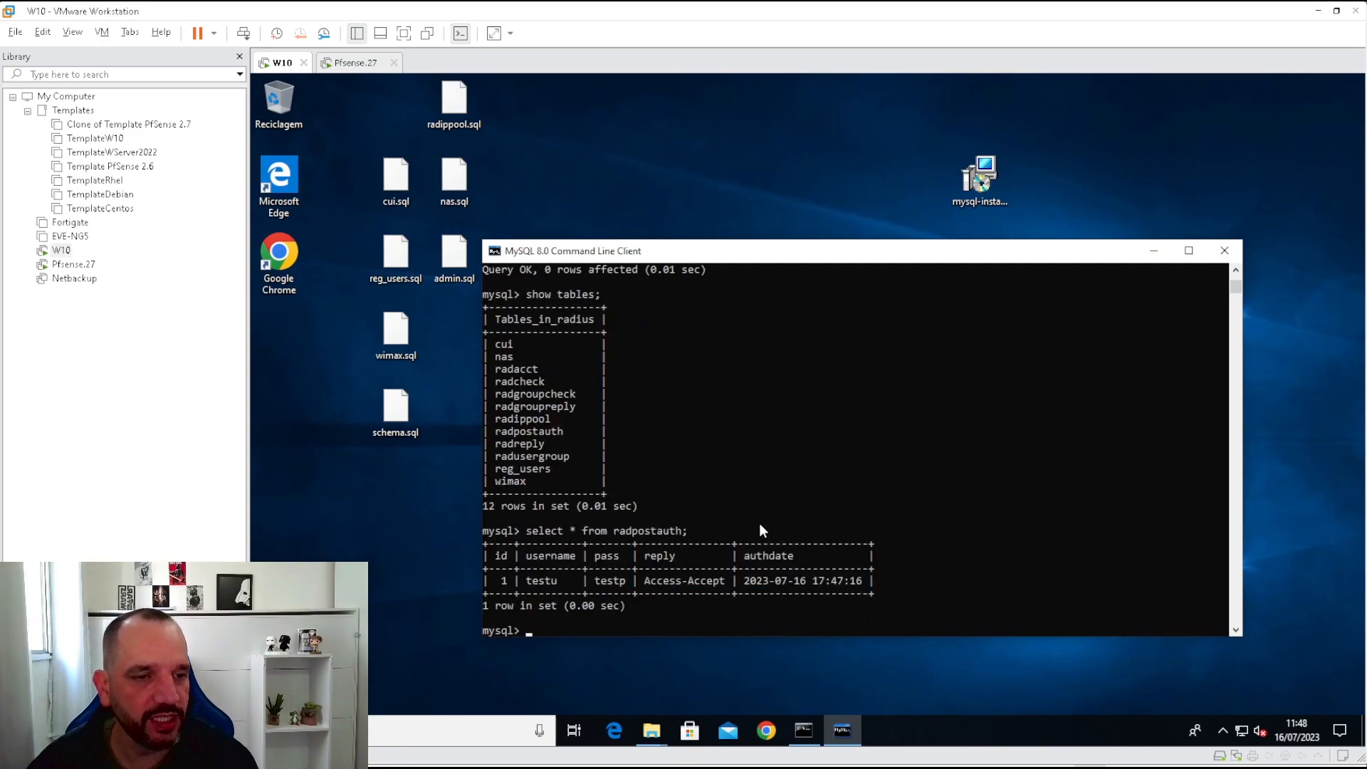
{"action": "left_click_drag", "start_coordinate": [493, 584], "coordinate": [862, 585]}
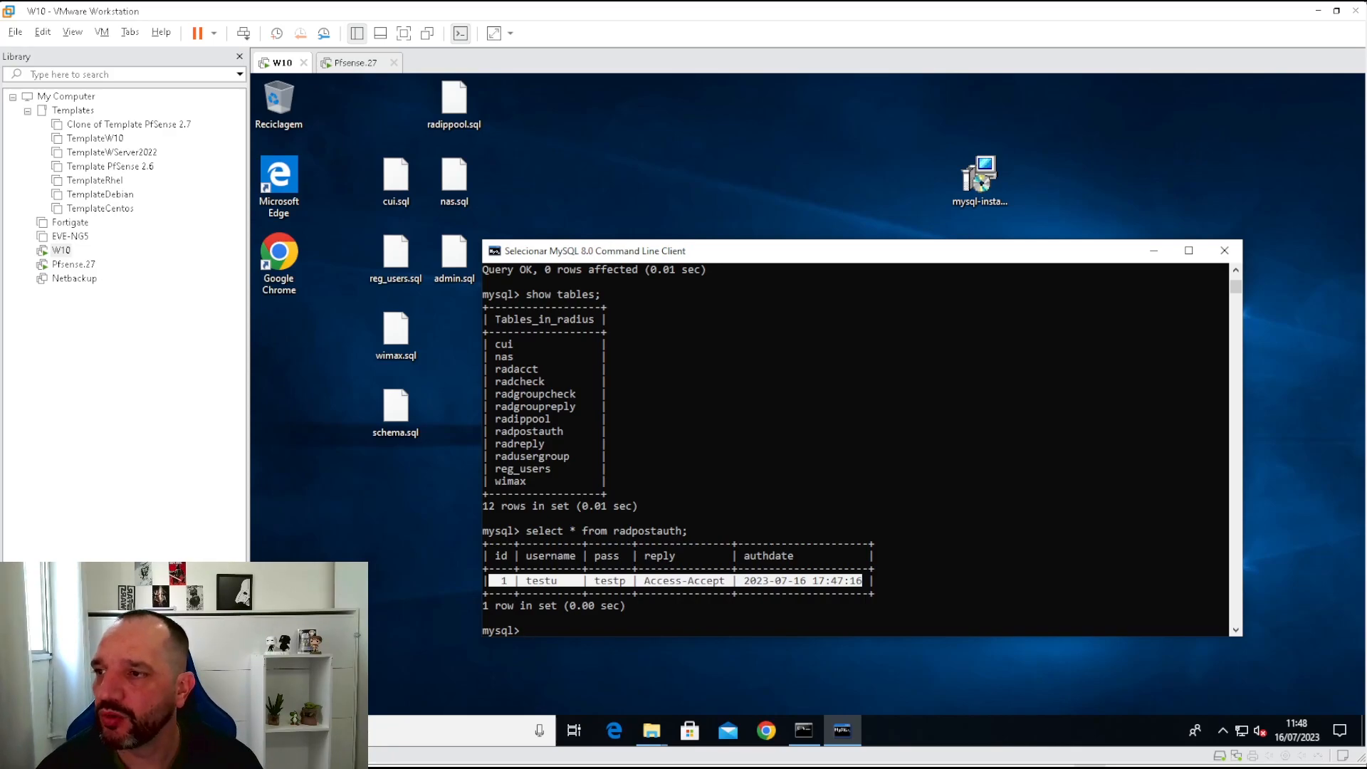
{"action": "left_click_drag", "start_coordinate": [1, 185], "coordinate": [655, 39]}
Check the testu row's username, pass and authdate cells in DBeaver, then minimize DBeaver.
{"action": "left_click", "coordinate": [952, 24]}
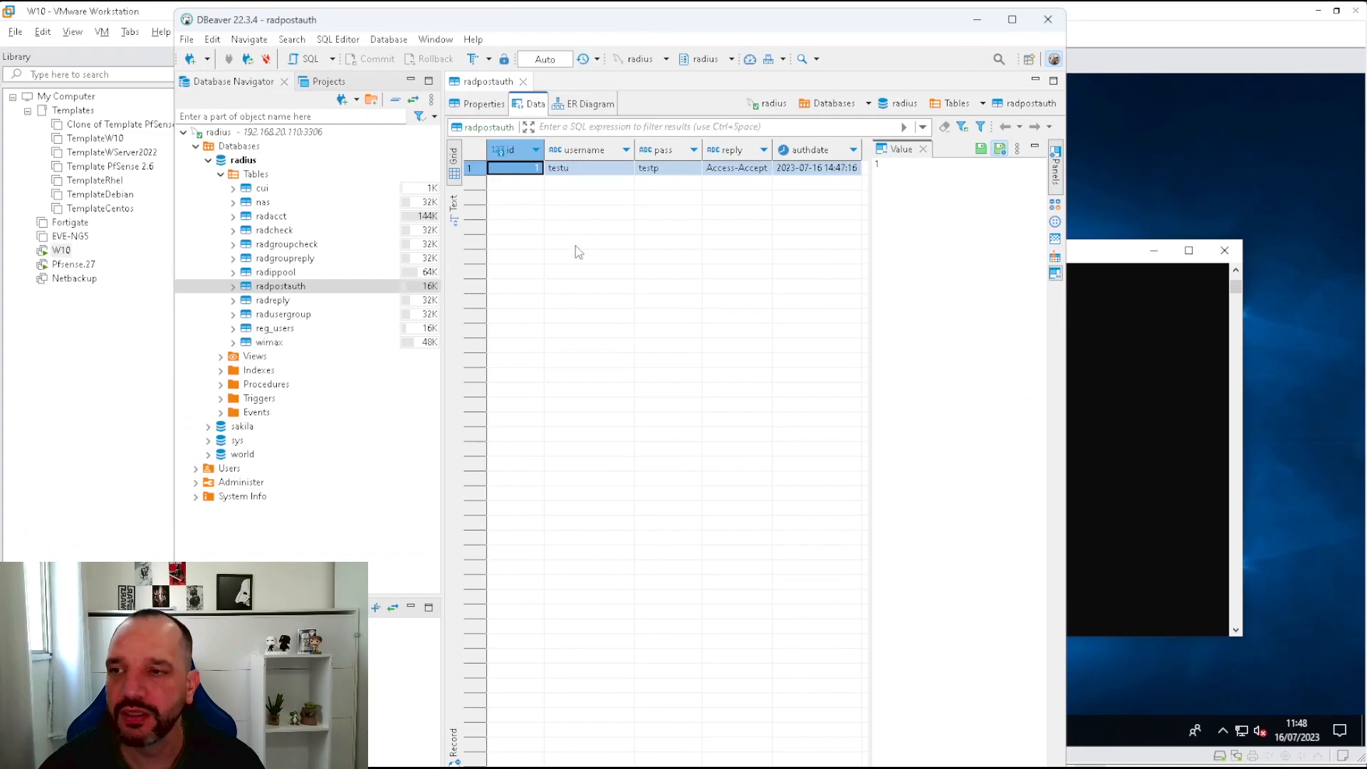
{"action": "left_click", "coordinate": [559, 173]}
{"action": "left_click", "coordinate": [682, 171]}
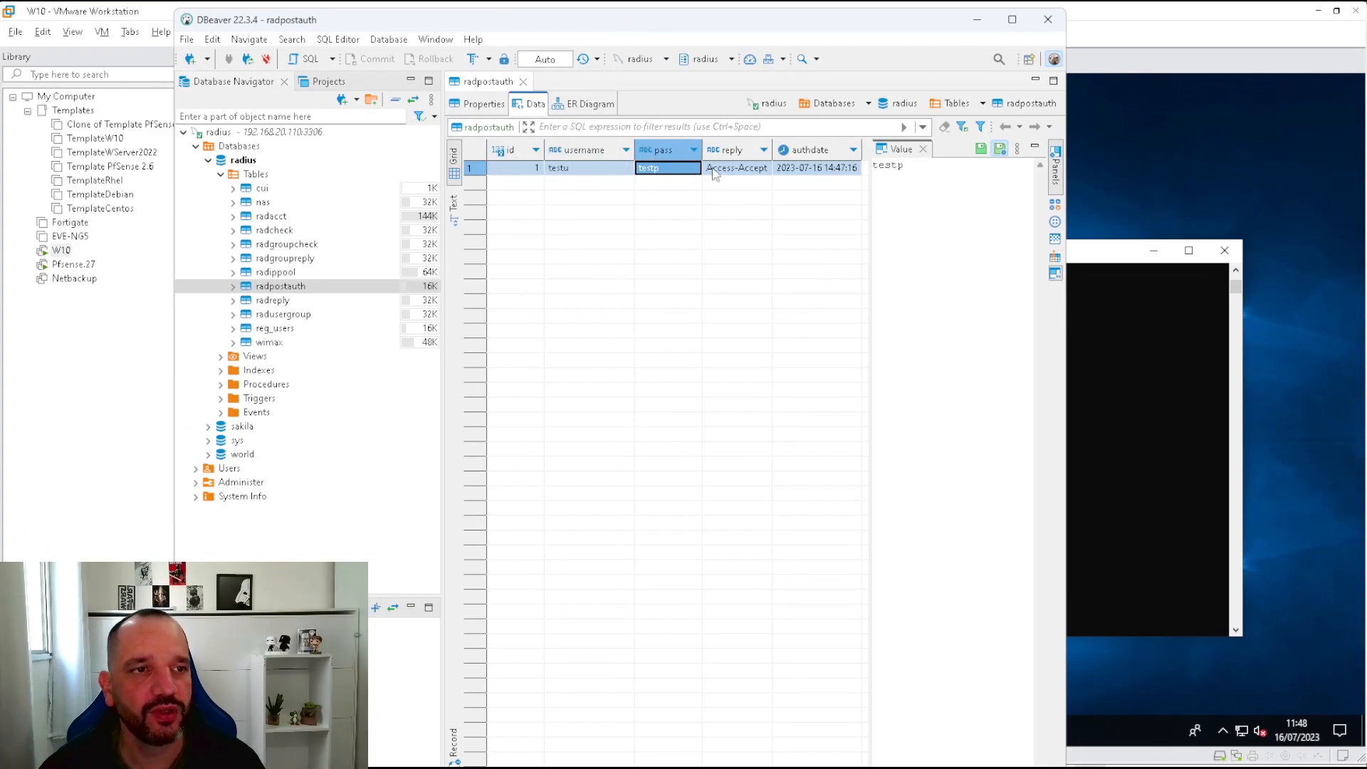
{"action": "left_click", "coordinate": [825, 171]}
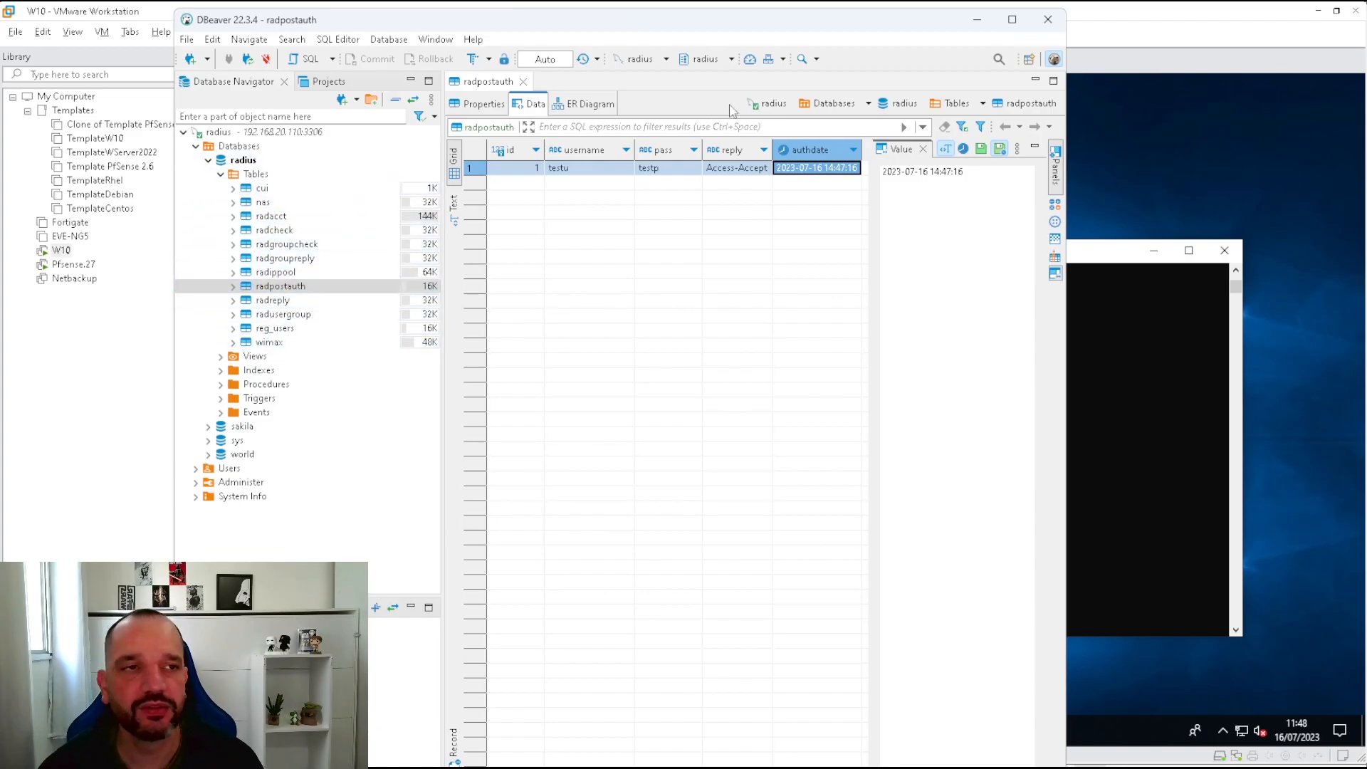
{"action": "left_click", "coordinate": [976, 20]}
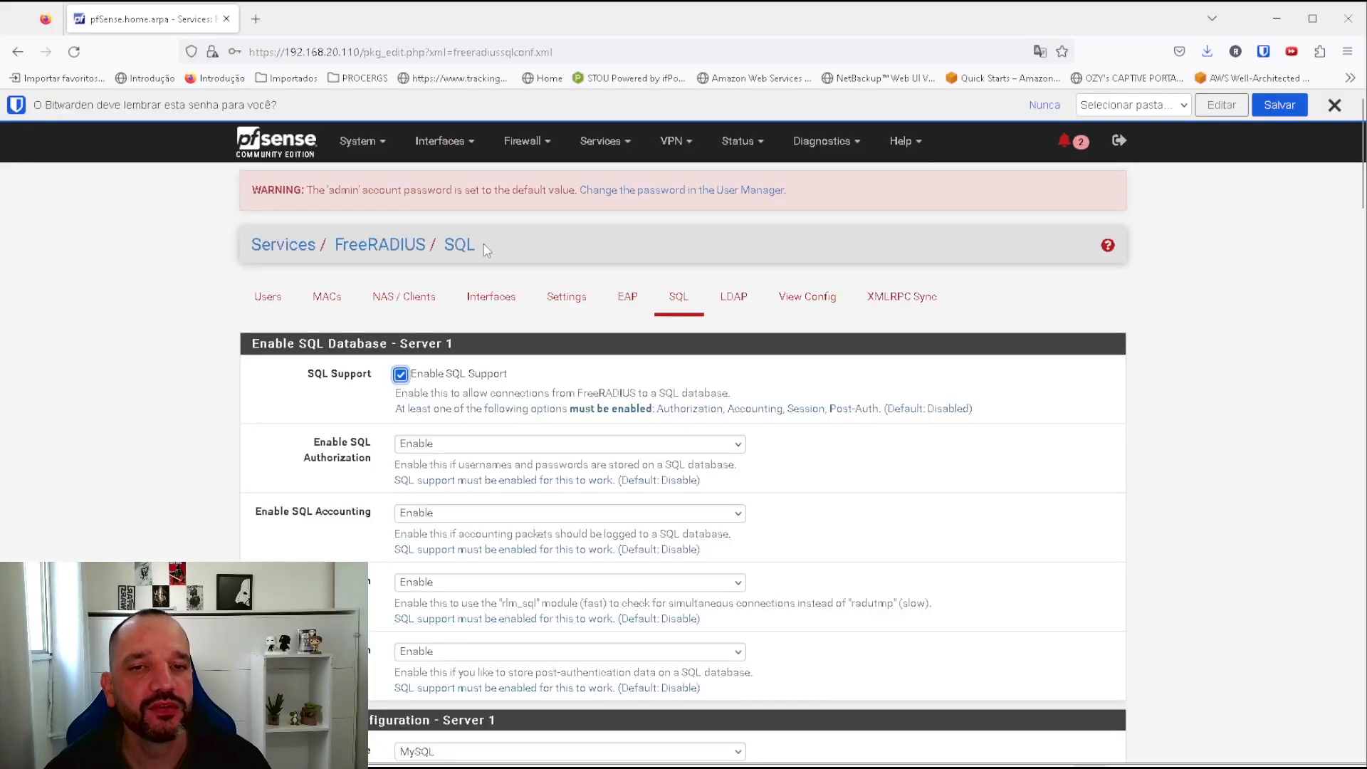
Add a captive portal zone named radiusautenticacao and save it.
{"action": "left_click", "coordinate": [448, 361]}
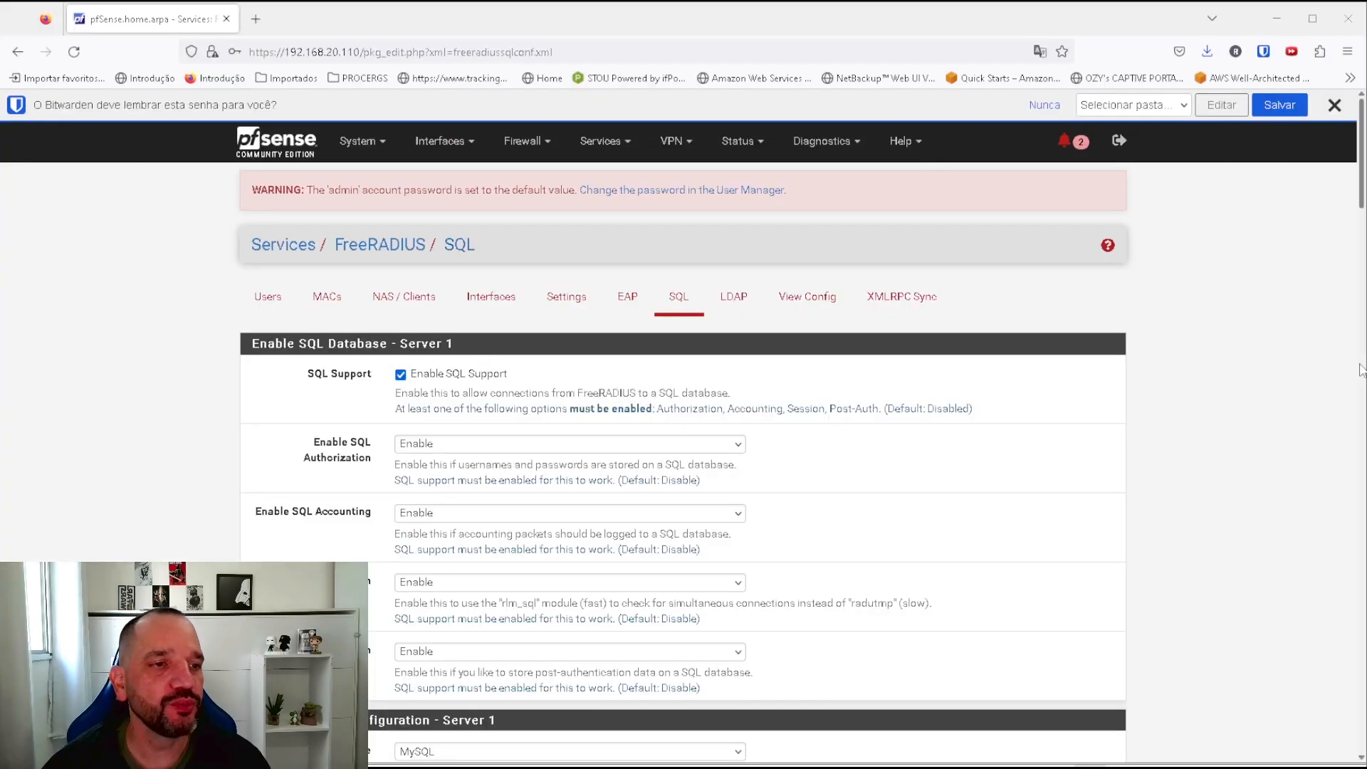
{"action": "scroll", "coordinate": [1296, 349], "scroll_direction": "down", "scroll_amount": 8}
{"action": "scroll", "coordinate": [1253, 328], "scroll_direction": "up", "scroll_amount": 8}
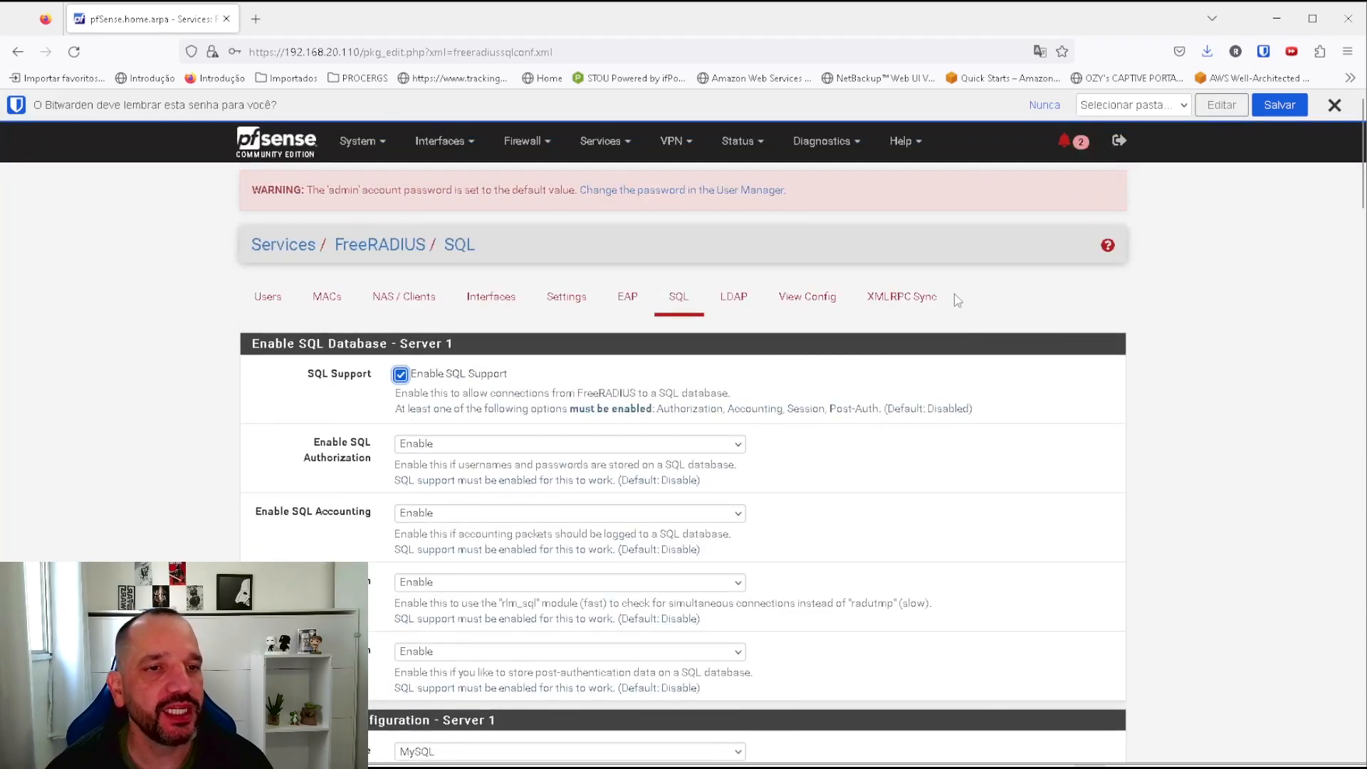
{"action": "left_click", "coordinate": [614, 143]}
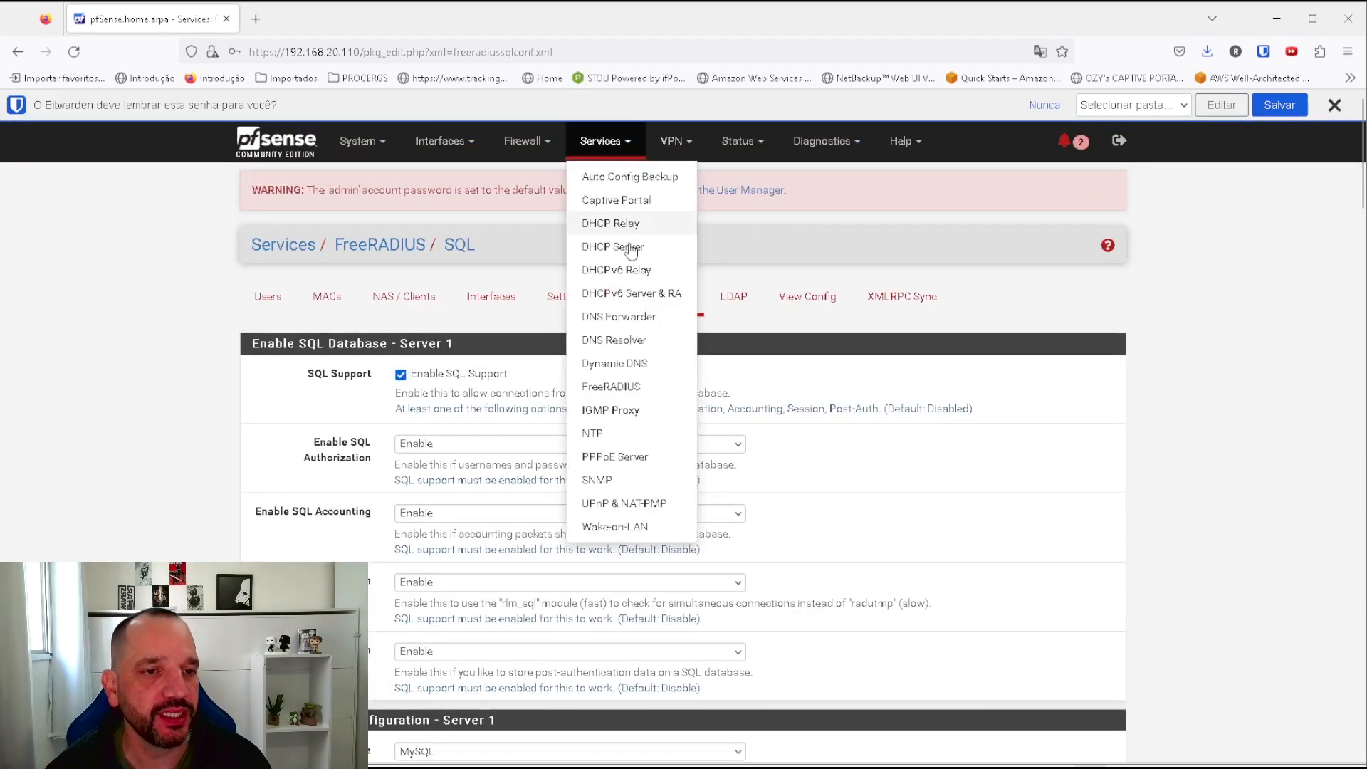
{"action": "left_click", "coordinate": [615, 199]}
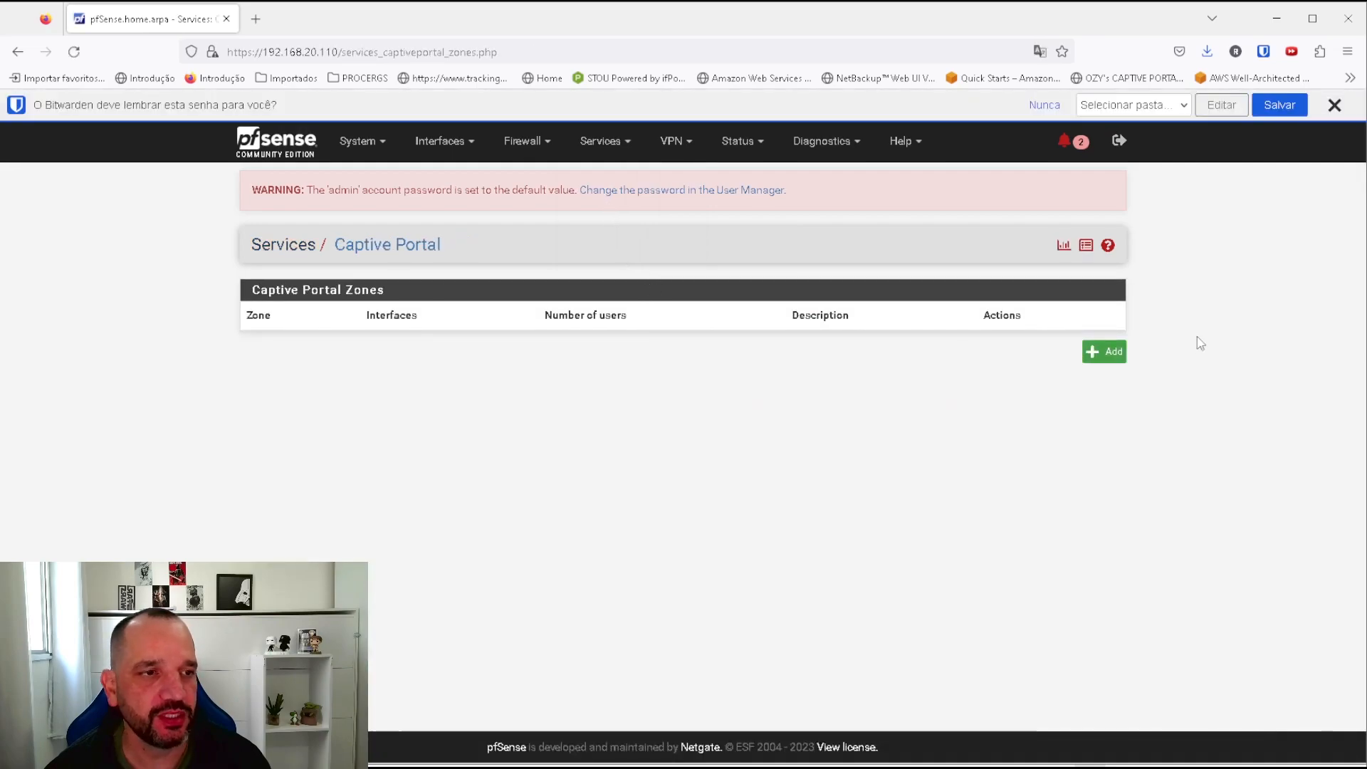
{"action": "left_click", "coordinate": [1103, 352]}
{"action": "left_click", "coordinate": [452, 324]}
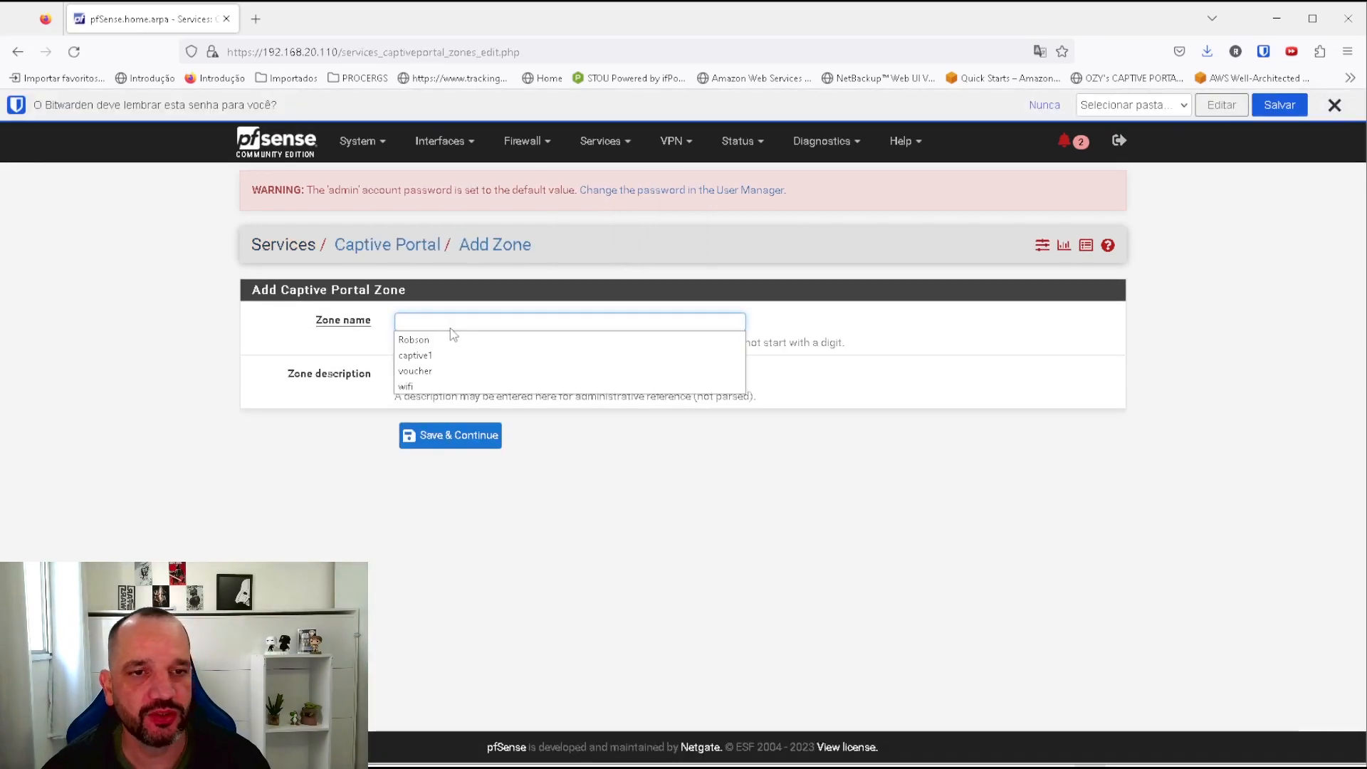
{"action": "type", "text": "radiusautenticacao"}
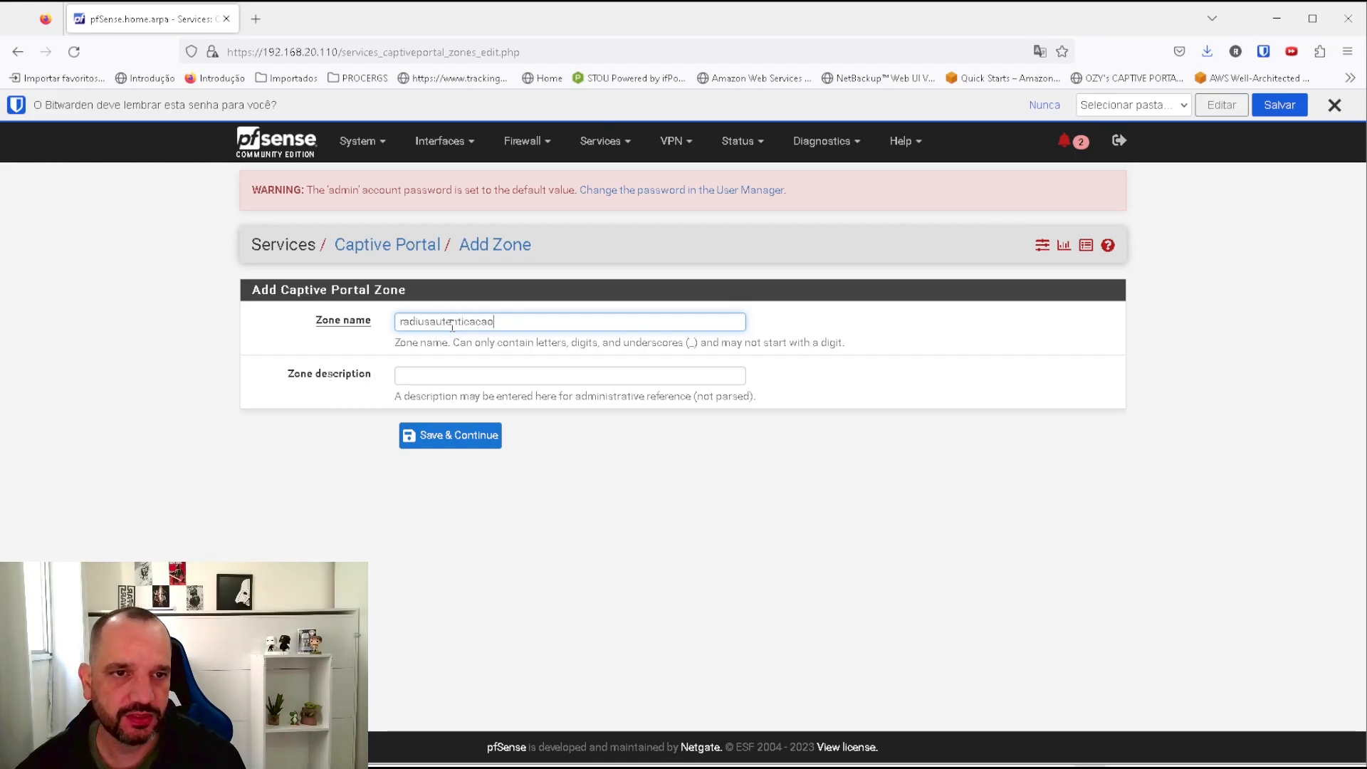
{"action": "mouse_move", "coordinate": [494, 321]}
{"action": "left_mouse_down"}
{"action": "mouse_move", "coordinate": [442, 321]}
{"action": "mouse_move", "coordinate": [493, 322]}
{"action": "left_mouse_up"}
{"action": "left_click", "coordinate": [443, 436]}
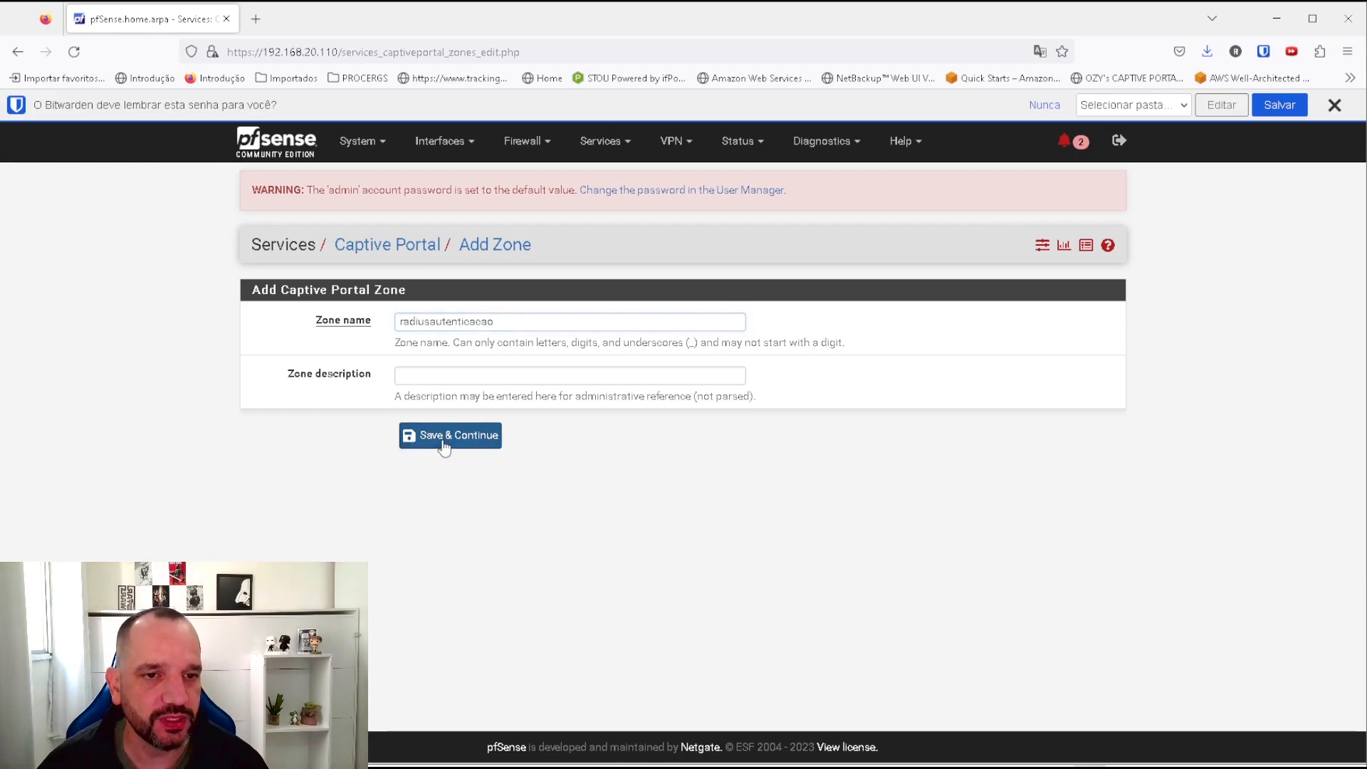
Enable the captive portal and choose Local Database as the authentication server.
{"action": "left_click", "coordinate": [401, 375]}
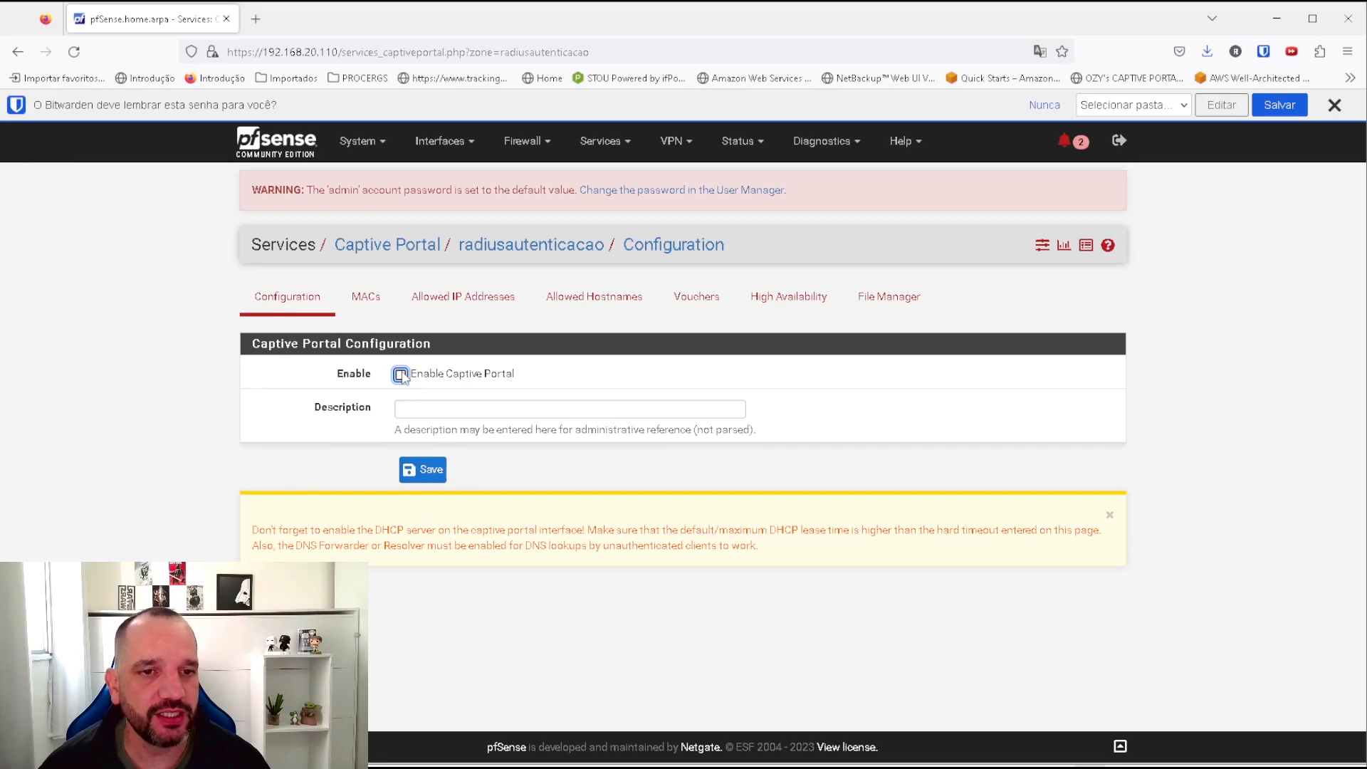
{"action": "scroll", "coordinate": [634, 472], "scroll_direction": "down", "scroll_amount": 5}
{"action": "scroll", "coordinate": [635, 478], "scroll_direction": "down", "scroll_amount": 15}
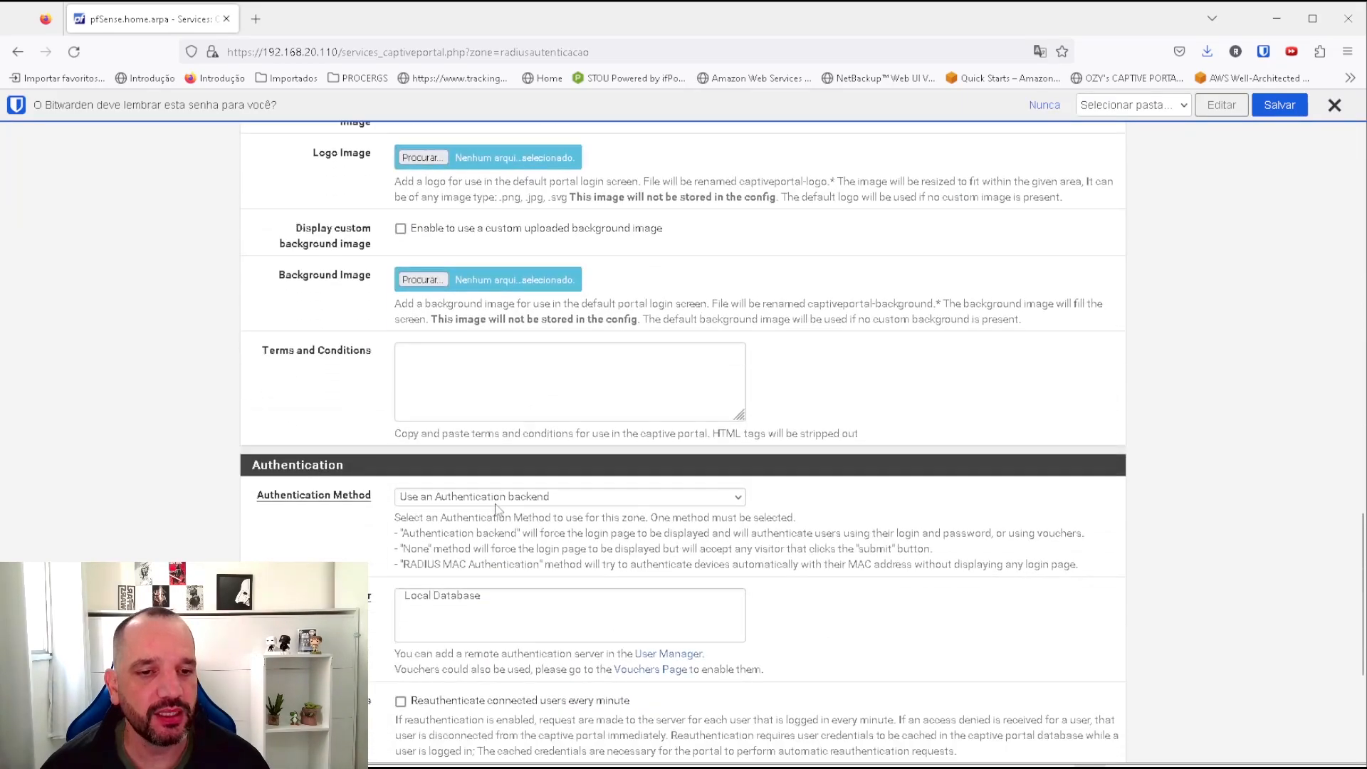
{"action": "left_click", "coordinate": [451, 396]}
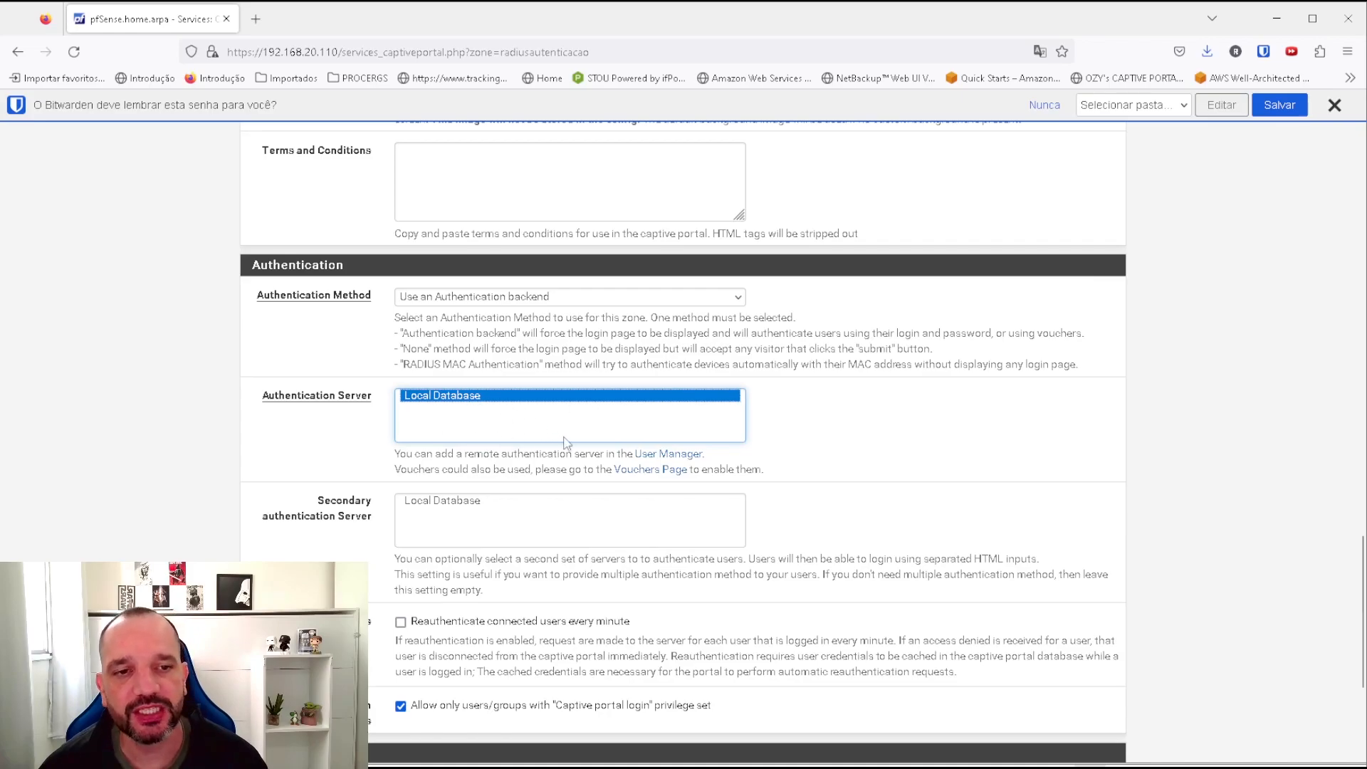
{"action": "scroll", "coordinate": [532, 428], "scroll_direction": "up", "scroll_amount": 15}
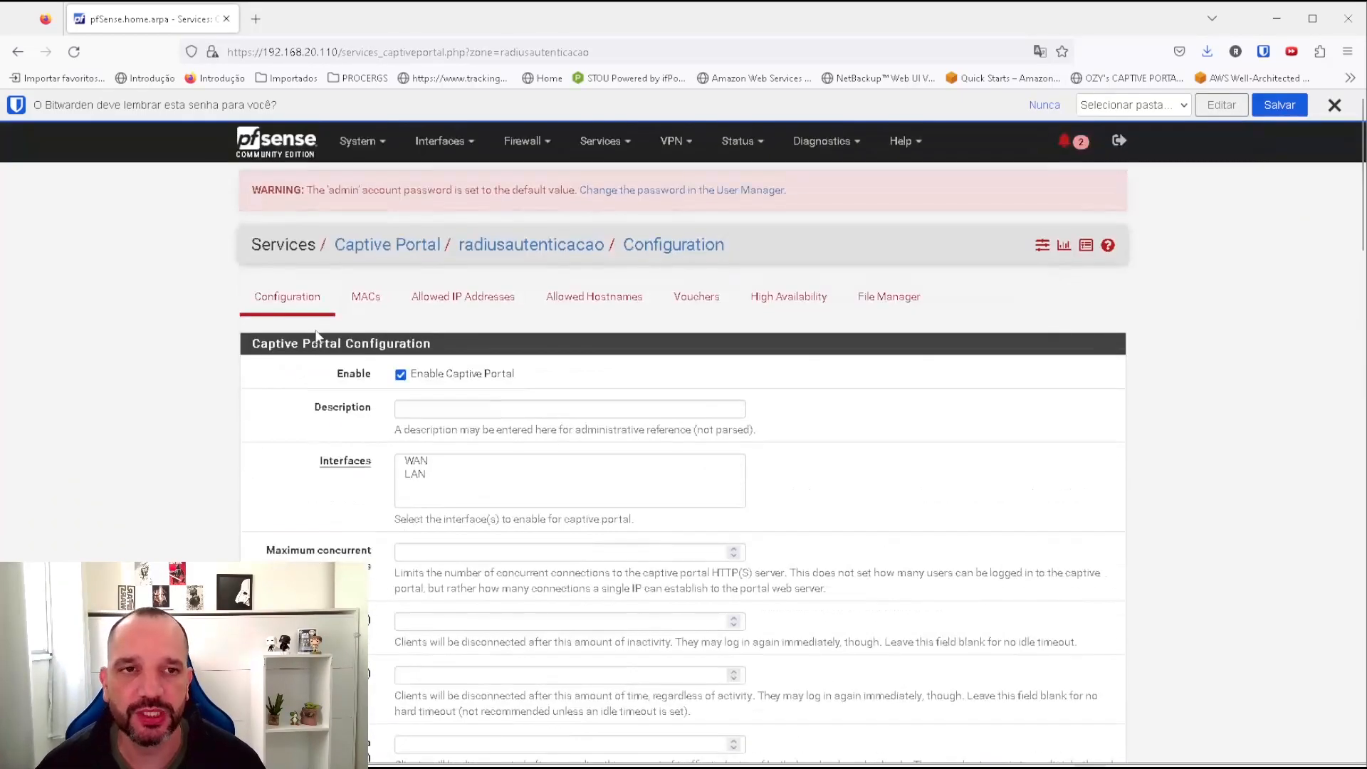
Add a new authentication server named radius of type RADIUS.
{"action": "left_click", "coordinate": [365, 146]}
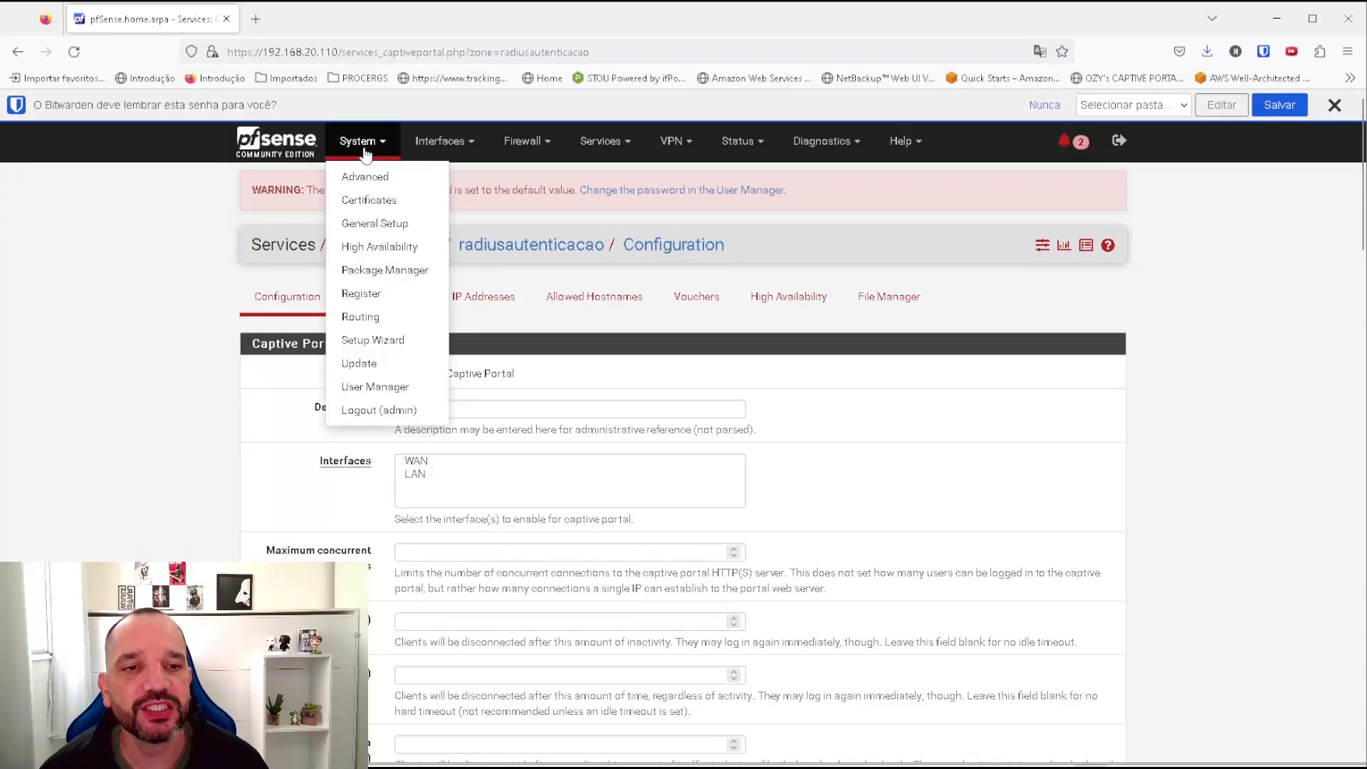
{"action": "left_click", "coordinate": [381, 386]}
{"action": "left_click", "coordinate": [506, 299]}
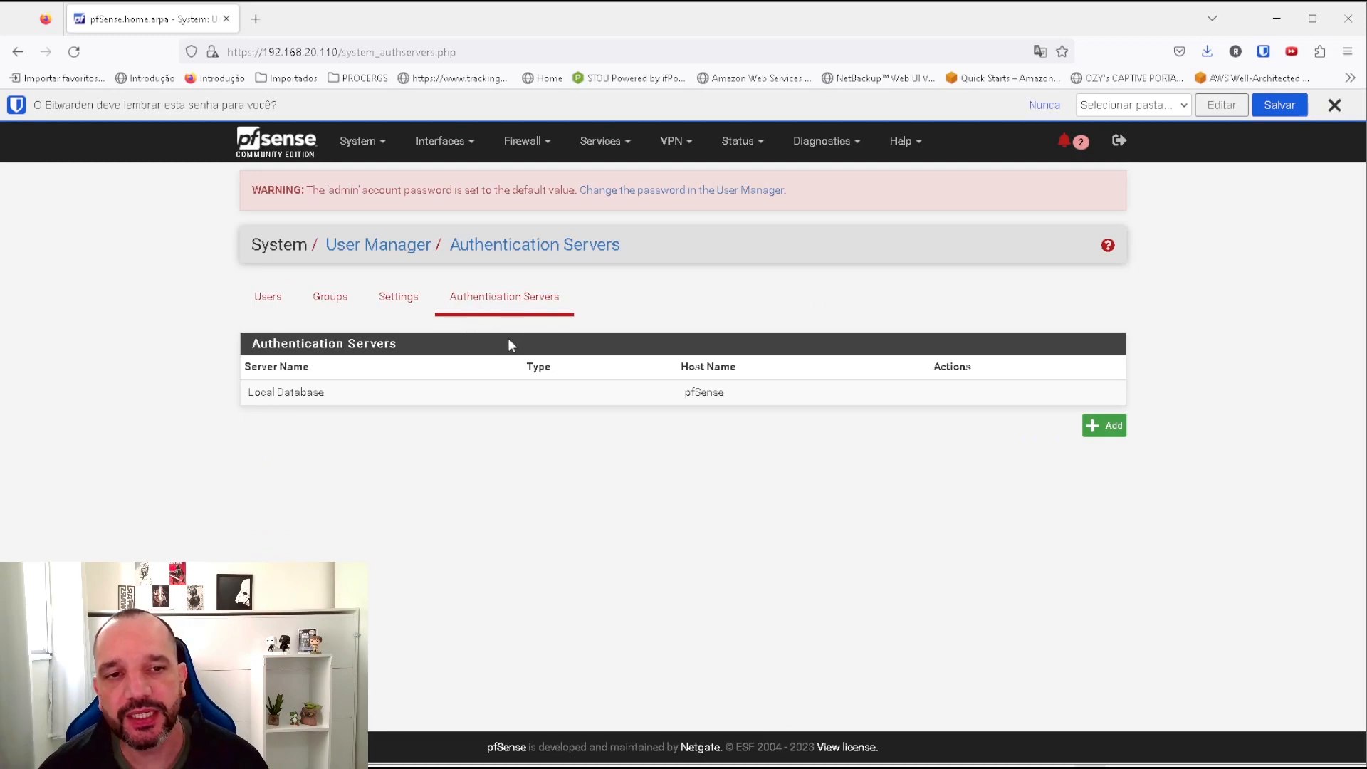
{"action": "left_click", "coordinate": [1103, 426]}
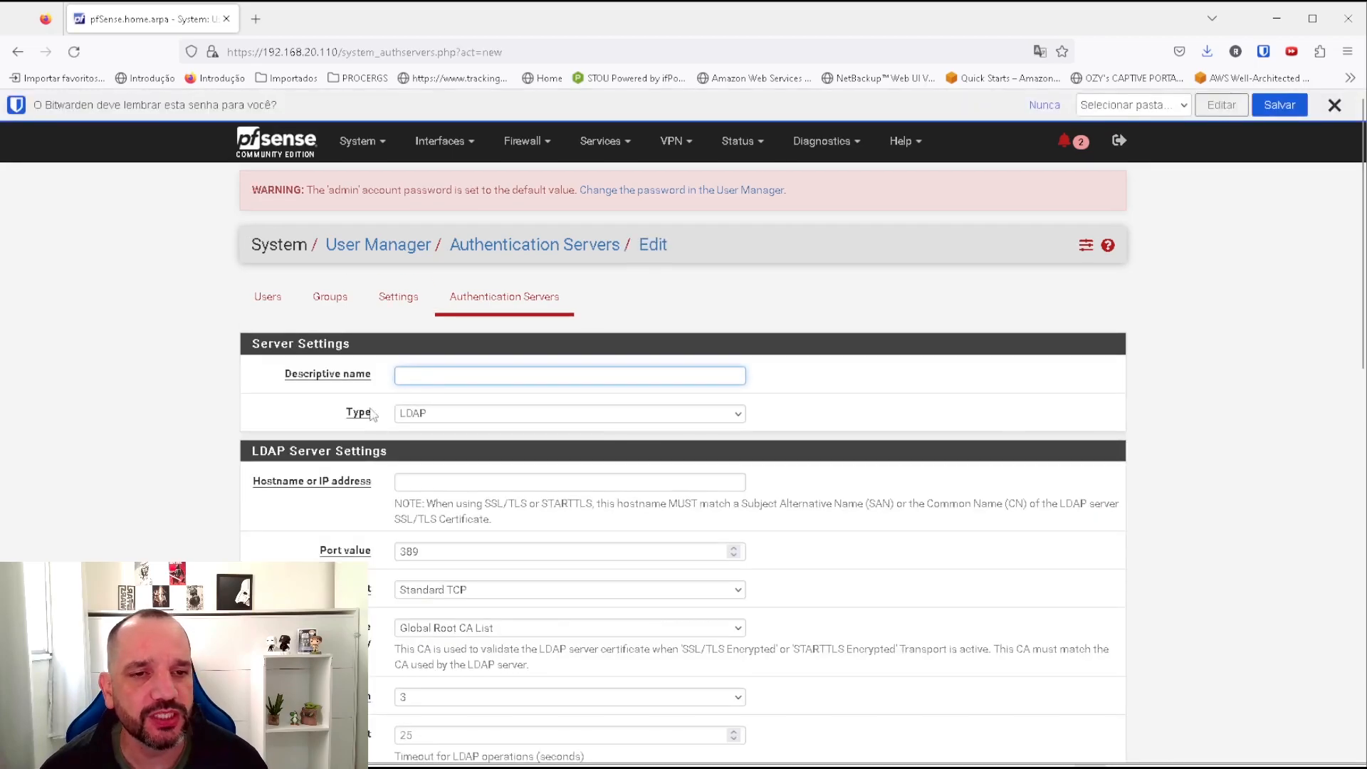
{"action": "left_click", "coordinate": [418, 375]}
{"action": "type", "text": "radius"}
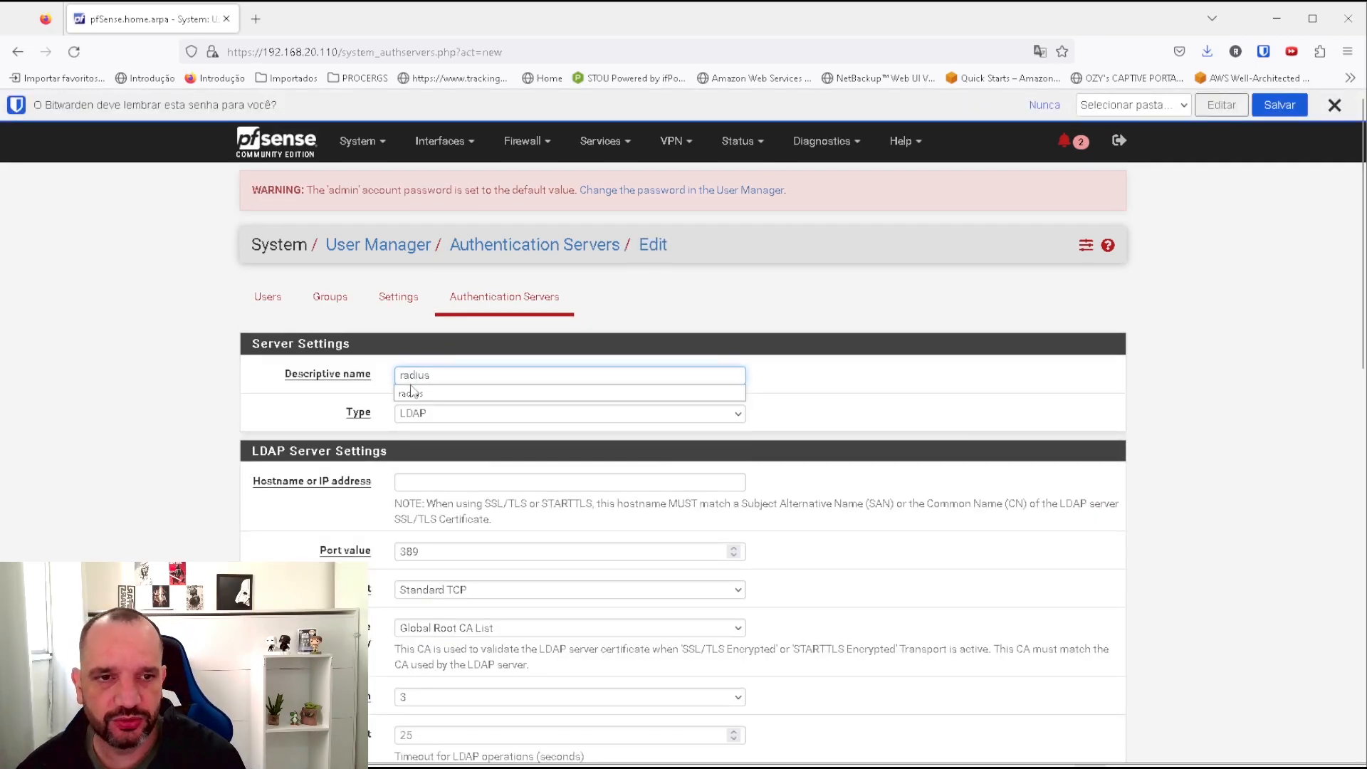
{"action": "left_click", "coordinate": [612, 414]}
{"action": "left_click", "coordinate": [489, 462]}
Set protocol PAP, host 127.0.0.1, the shared secret and NAS-IP interface LAN, then save.
{"action": "scroll", "coordinate": [589, 497], "scroll_direction": "down", "scroll_amount": 2}
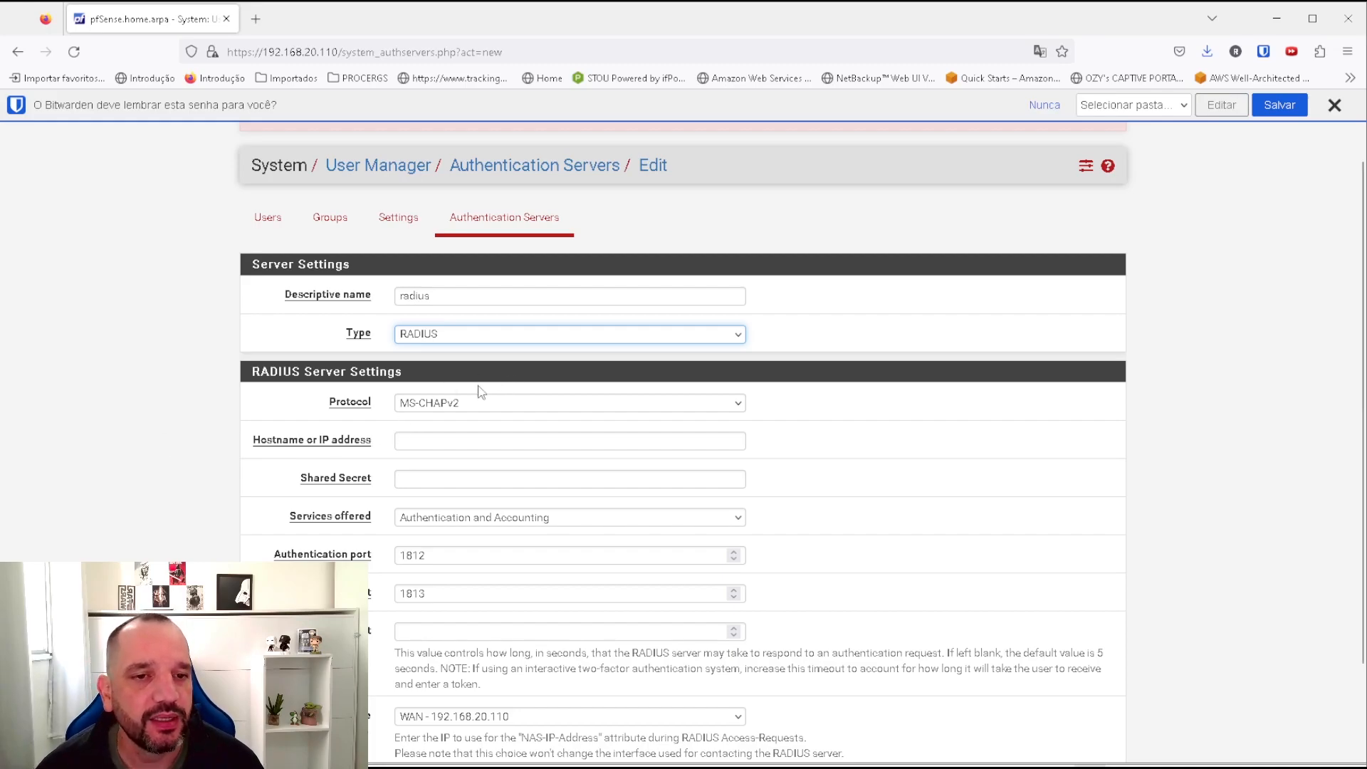
{"action": "left_click", "coordinate": [456, 403]}
{"action": "left_click", "coordinate": [445, 420]}
{"action": "left_click", "coordinate": [414, 438]}
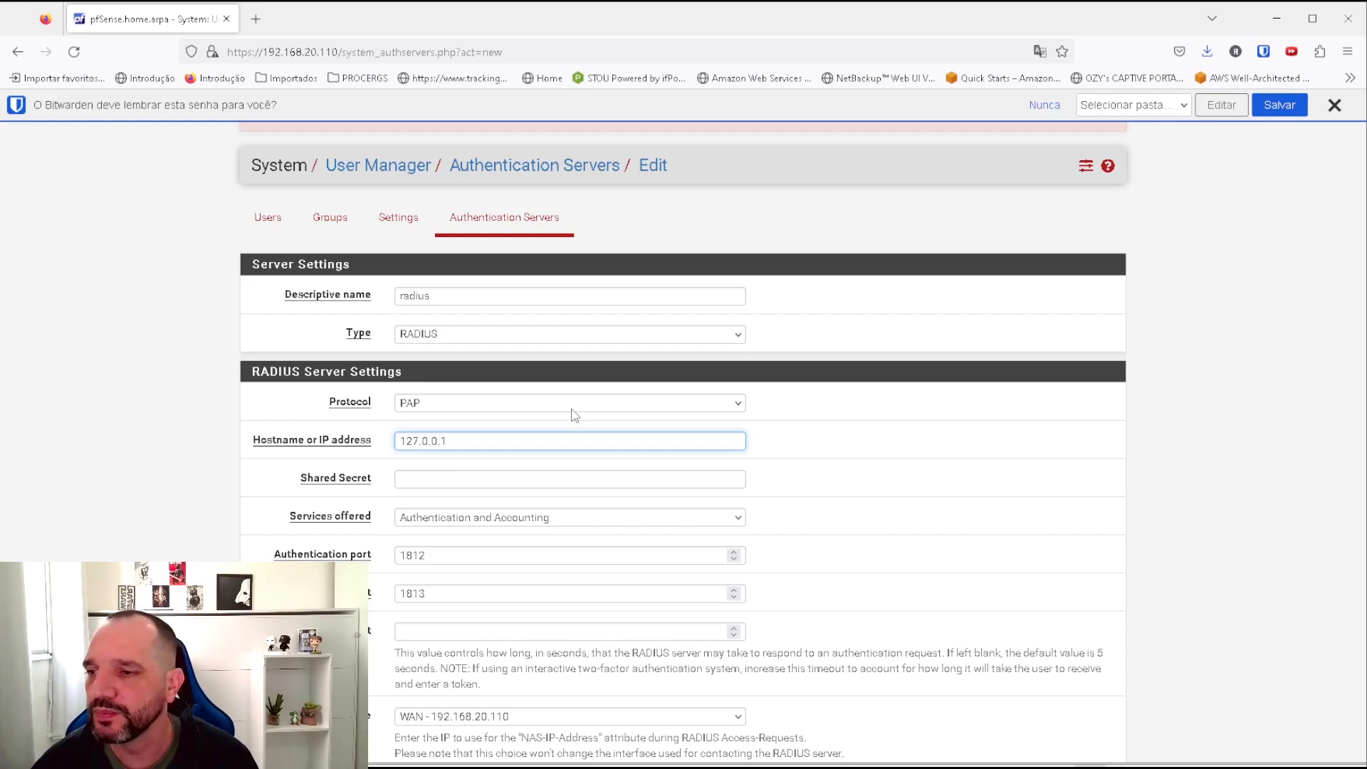
{"action": "left_click", "coordinate": [466, 478]}
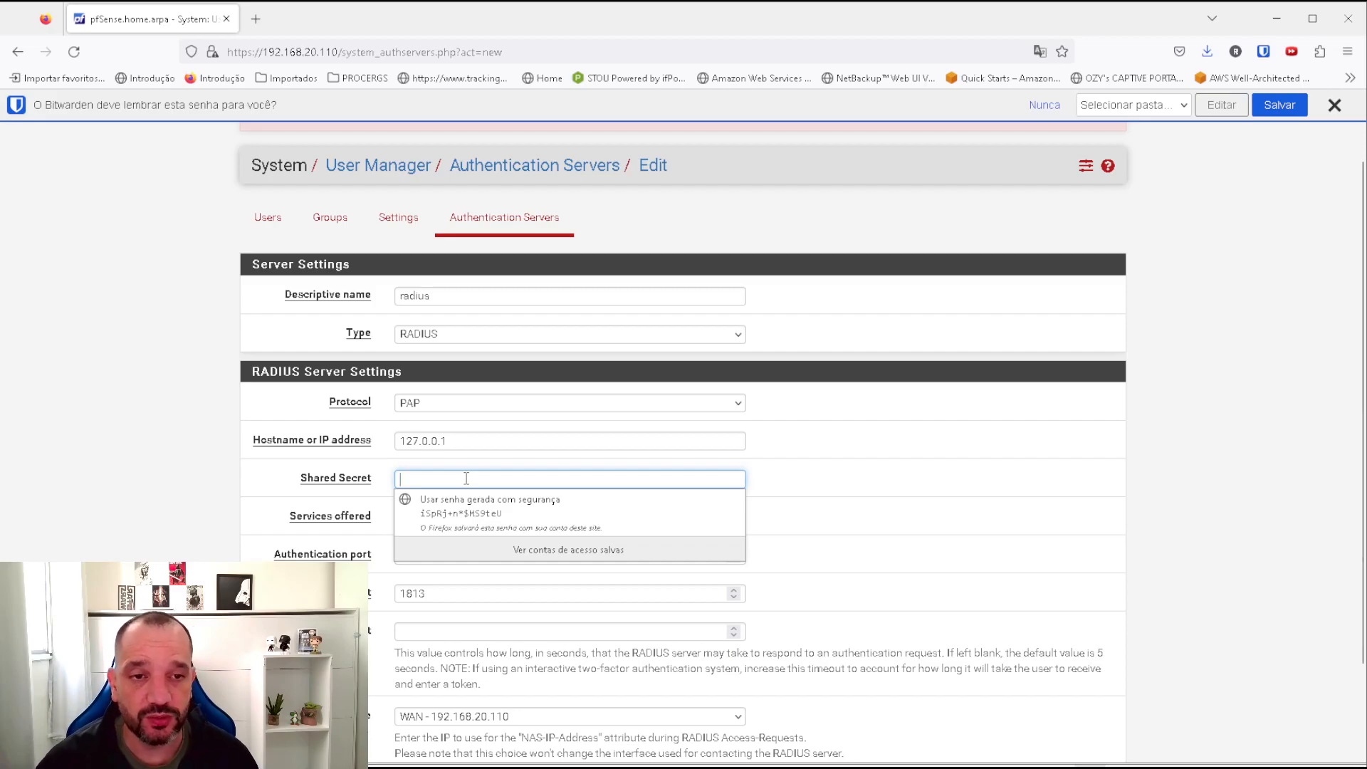
{"action": "type", "text": "1"}
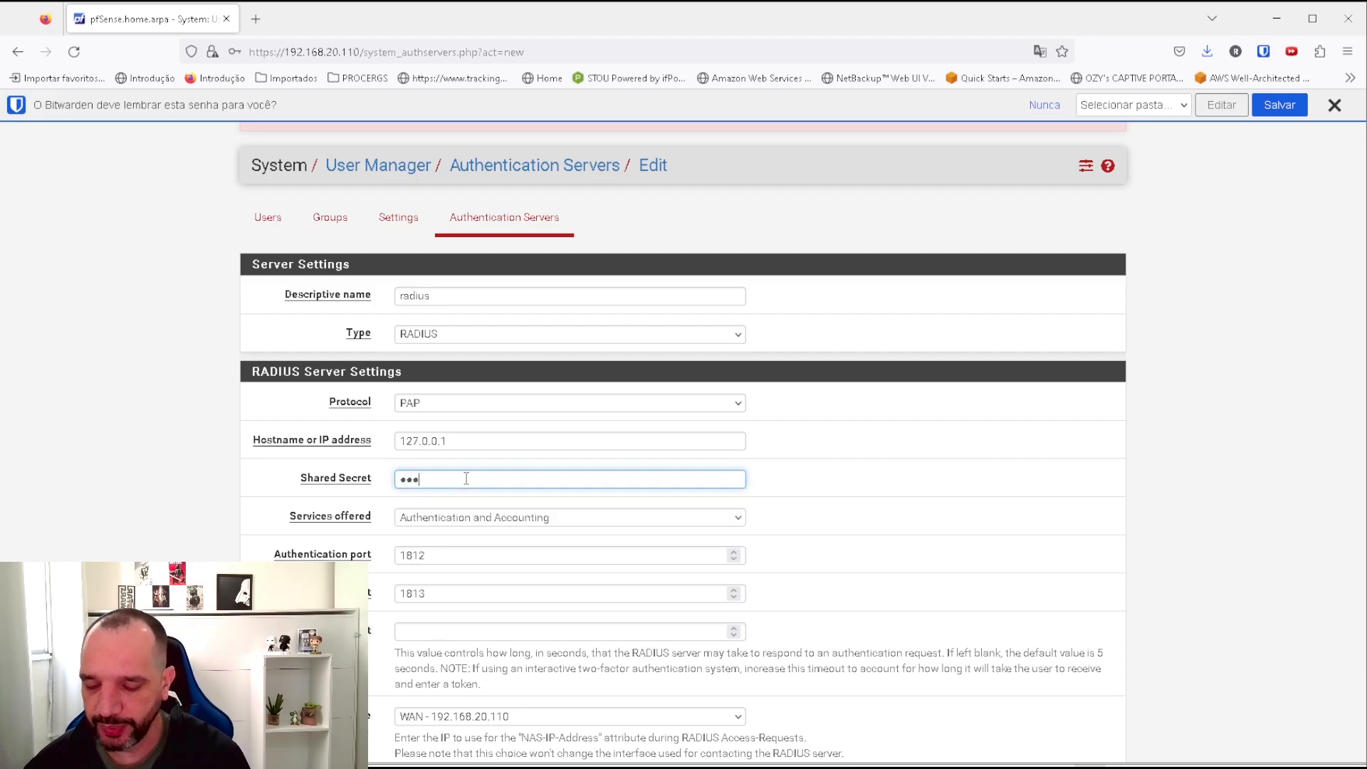
{"action": "key", "text": "BackSpace"}
{"action": "key", "text": "BackSpace"}
{"action": "key", "text": "BackSpace"}
{"action": "key", "text": "BackSpace"}
{"action": "key", "text": "BackSpace"}
{"action": "key", "text": "BackSpace"}
{"action": "key", "text": "BackSpace"}
{"action": "key", "text": "BackSpace"}
{"action": "key", "text": "BackSpace"}
{"action": "type", "text": "••"}
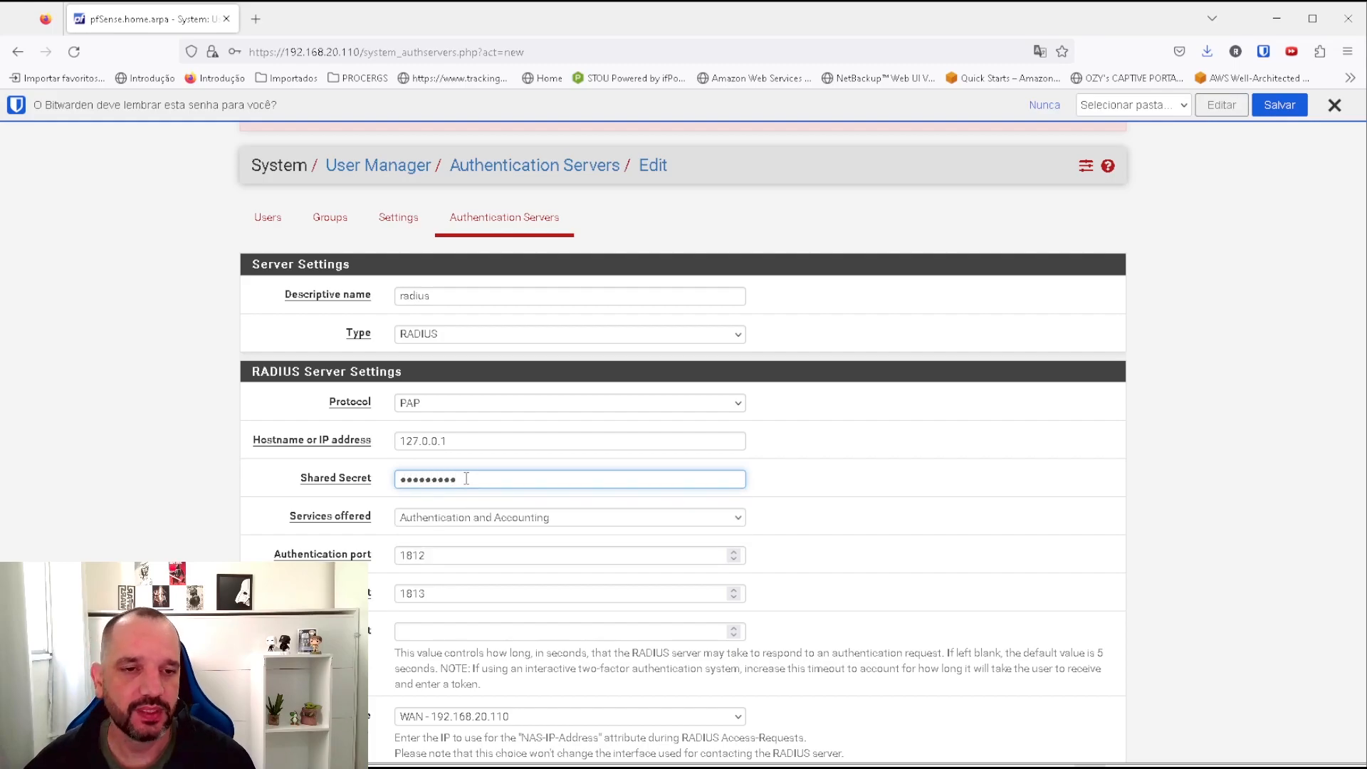
{"action": "scroll", "coordinate": [435, 555], "scroll_direction": "down", "scroll_amount": 3}
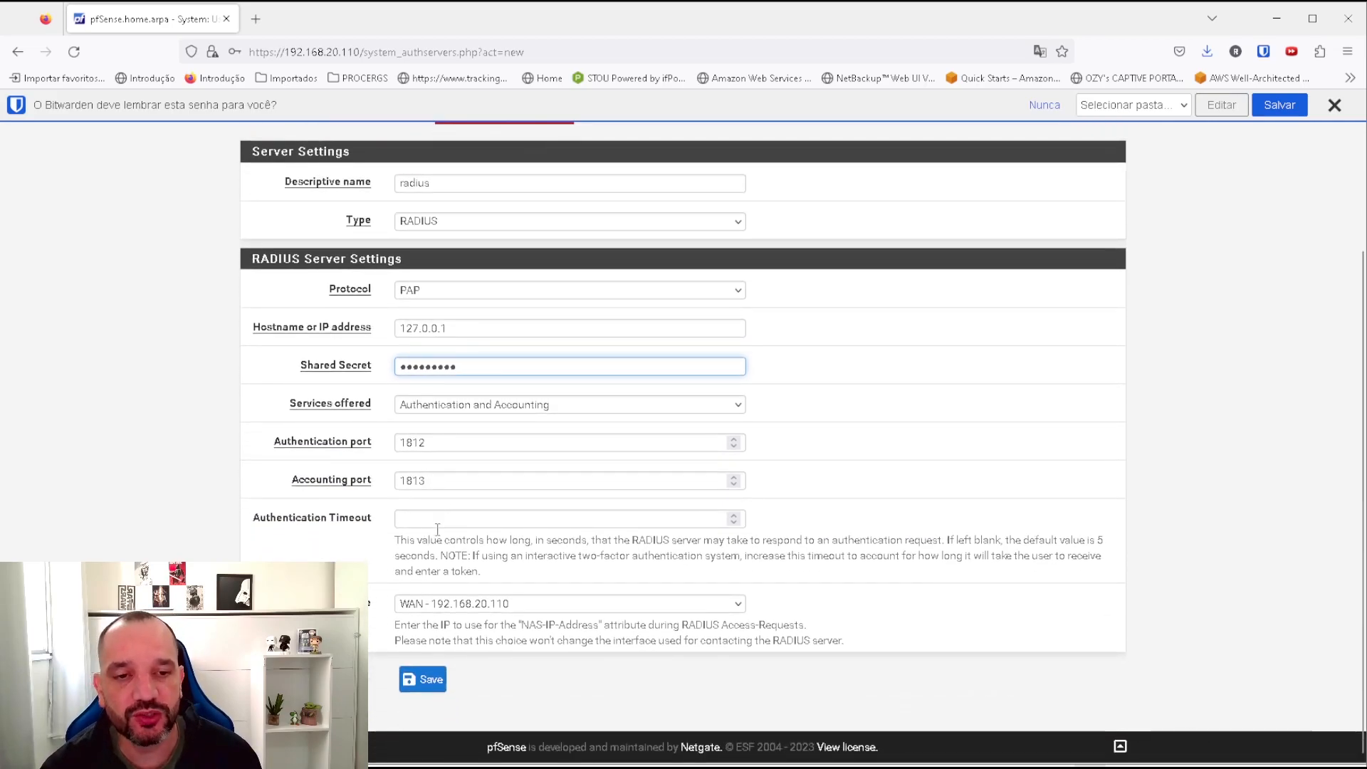
{"action": "left_click", "coordinate": [433, 601]}
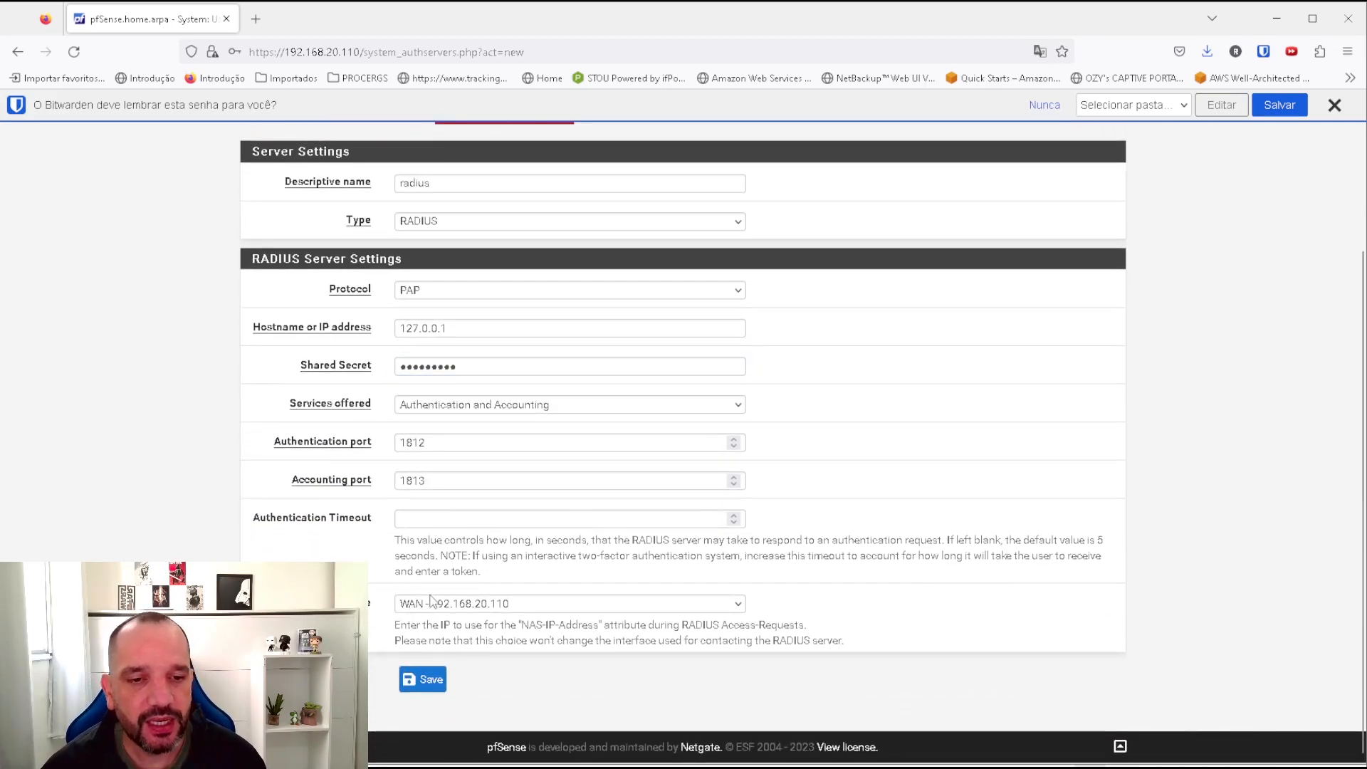
{"action": "left_click", "coordinate": [436, 648]}
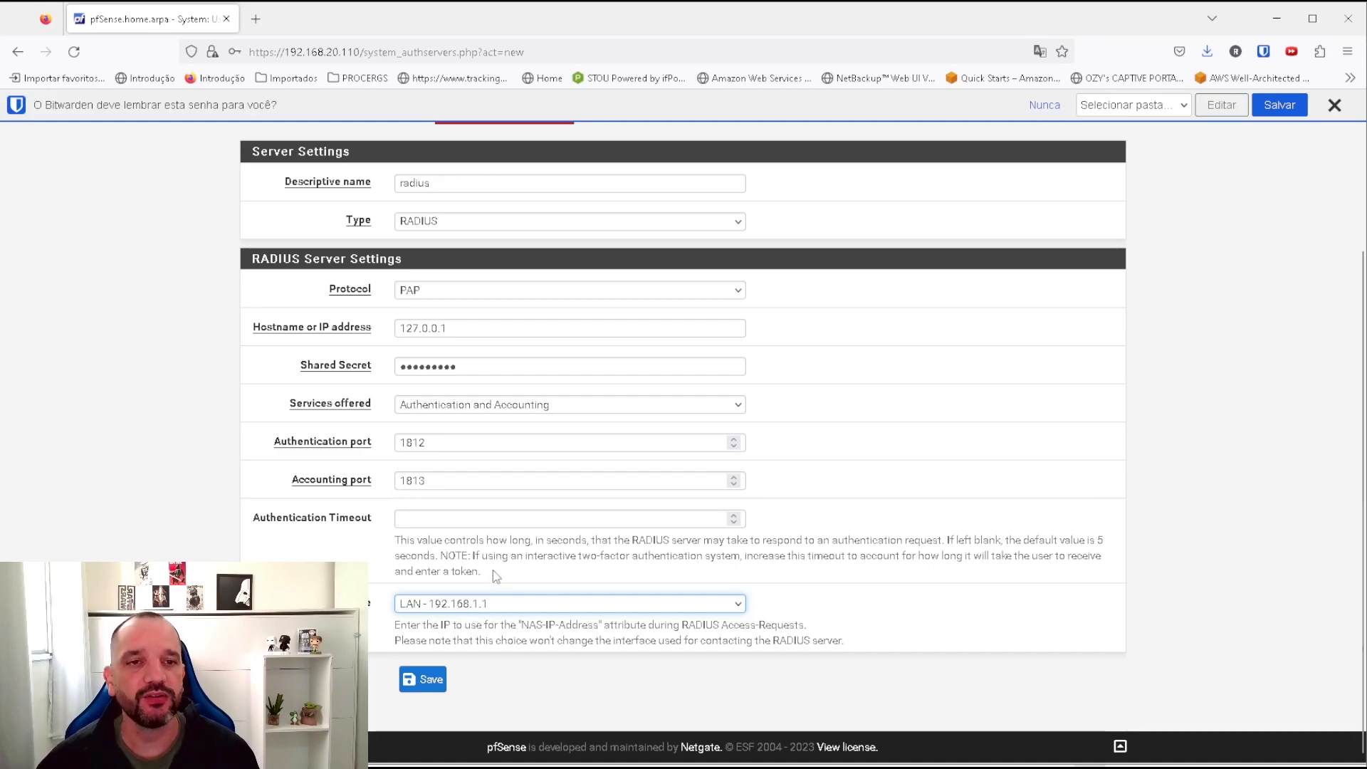
{"action": "left_click", "coordinate": [427, 679]}
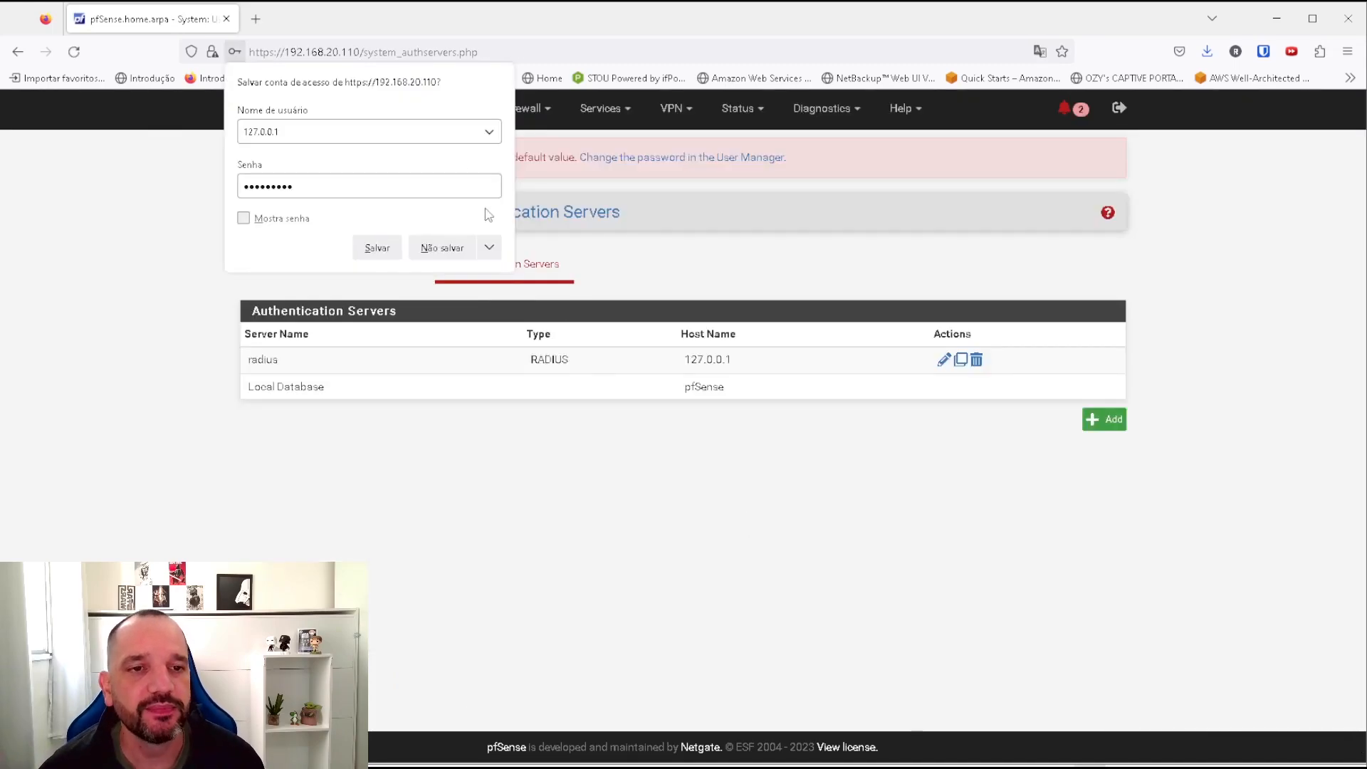
{"action": "left_click", "coordinate": [442, 247]}
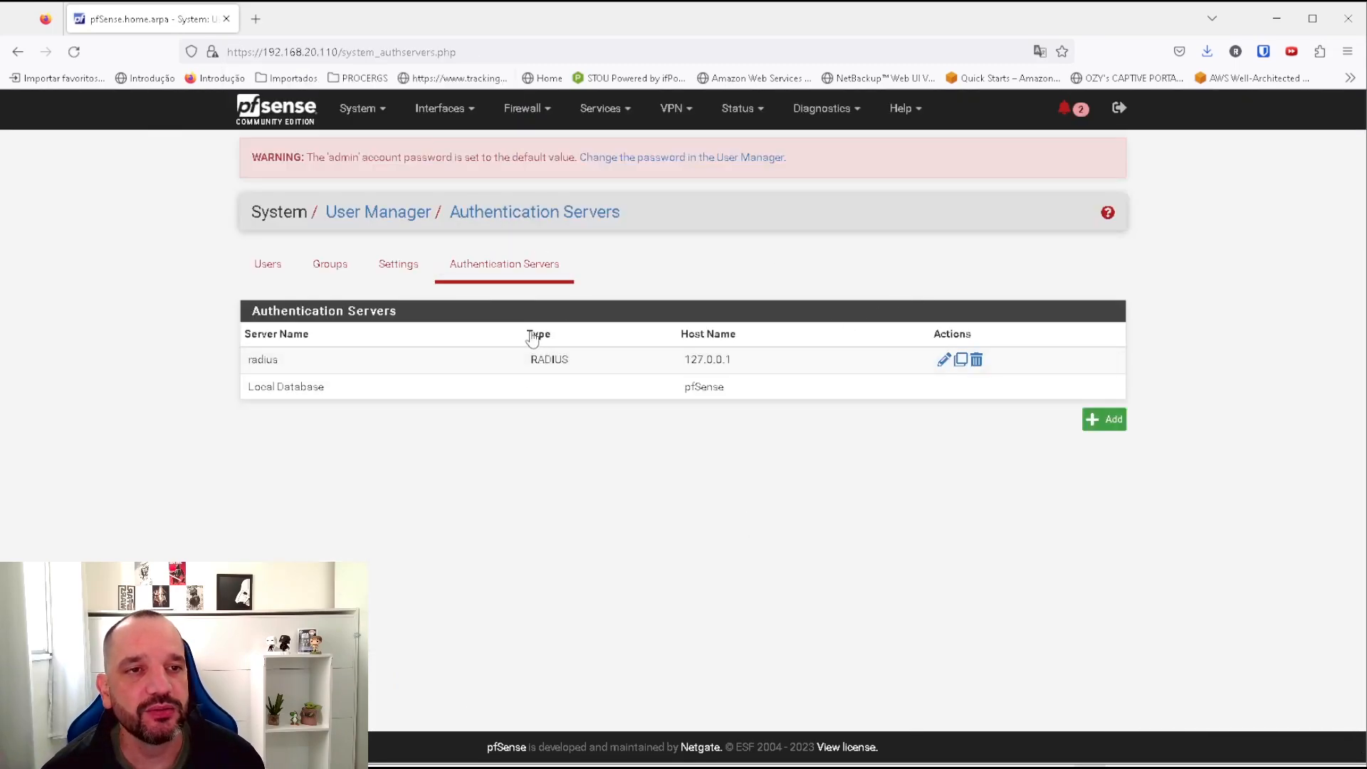
Enable the radiusautenticacao zone on LAN with radius as authentication server and save.
{"action": "left_click", "coordinate": [618, 117]}
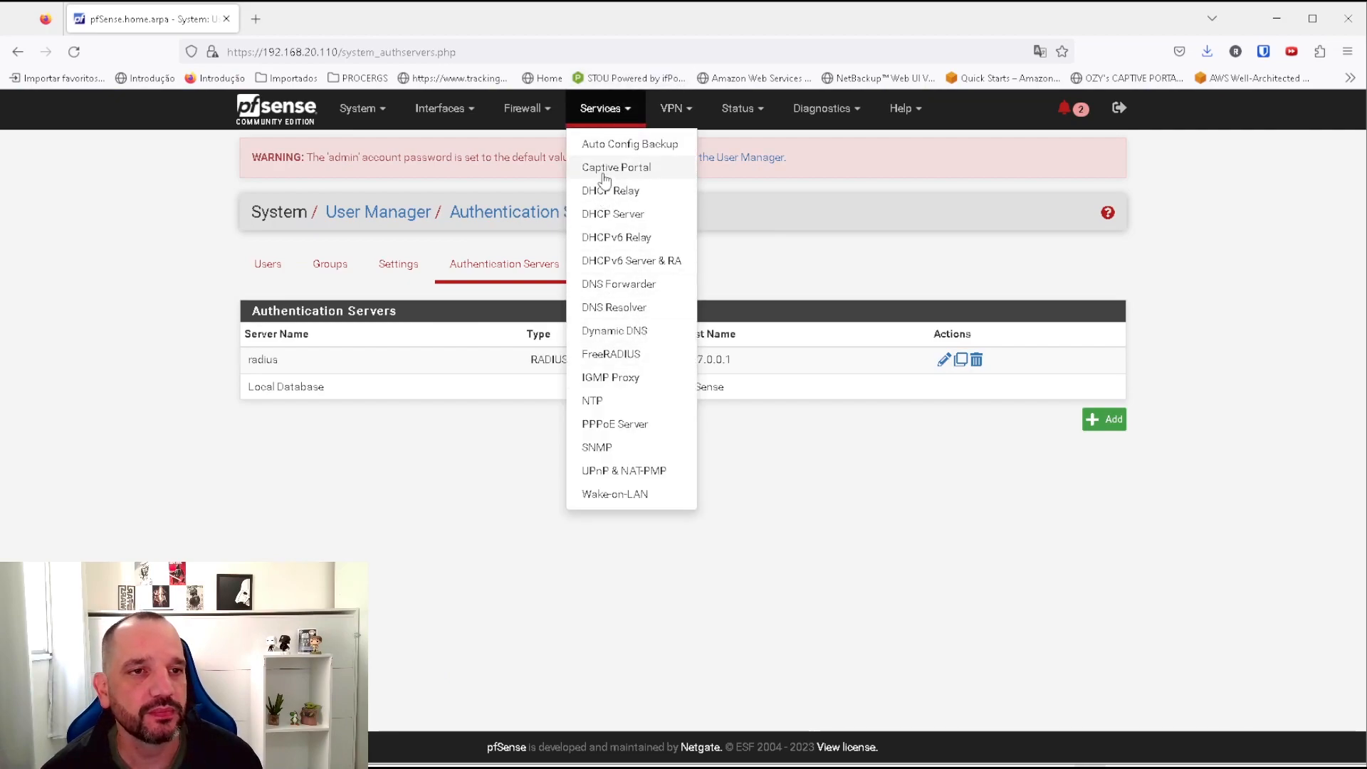
{"action": "left_click", "coordinate": [604, 171]}
{"action": "left_click", "coordinate": [1004, 317]}
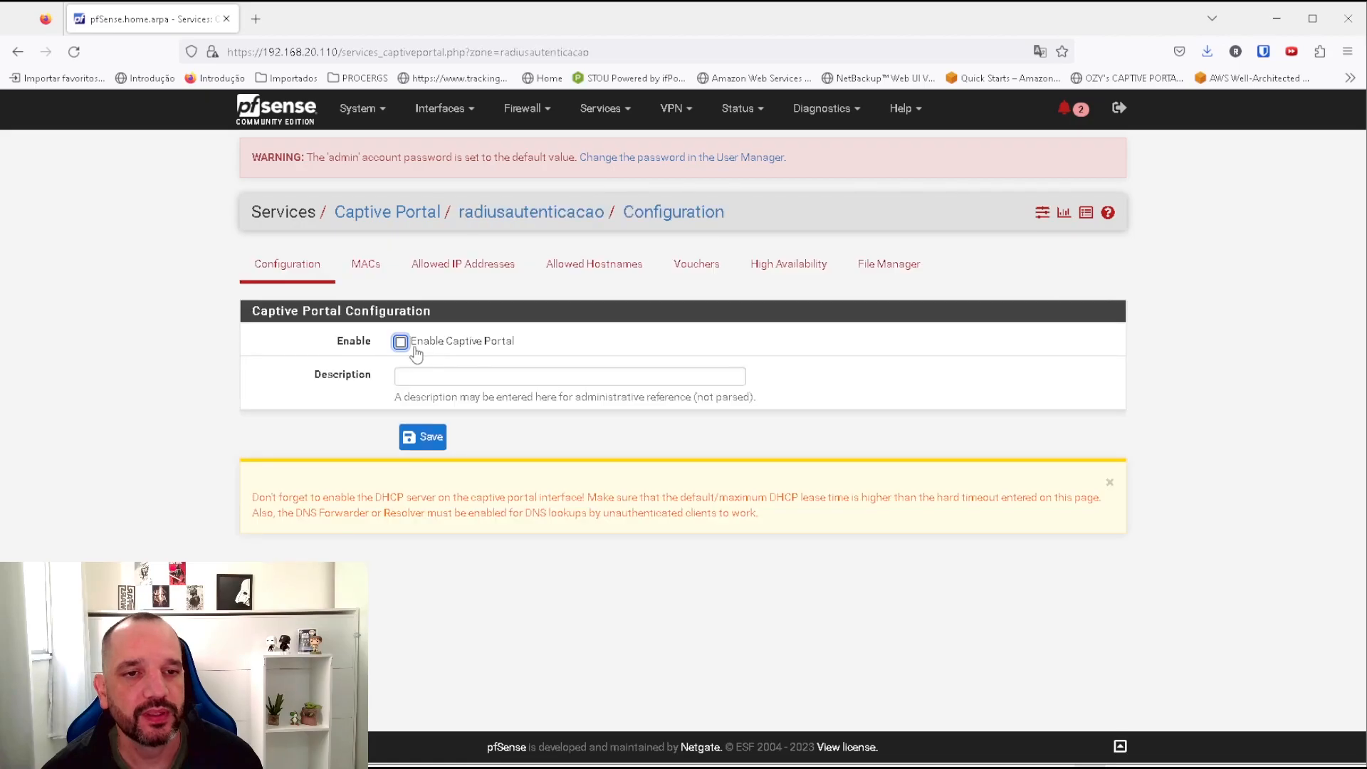
{"action": "left_click", "coordinate": [416, 349]}
{"action": "scroll", "coordinate": [417, 321], "scroll_direction": "down", "scroll_amount": 2}
{"action": "left_click", "coordinate": [415, 284]}
{"action": "scroll", "coordinate": [417, 294], "scroll_direction": "down", "scroll_amount": 15}
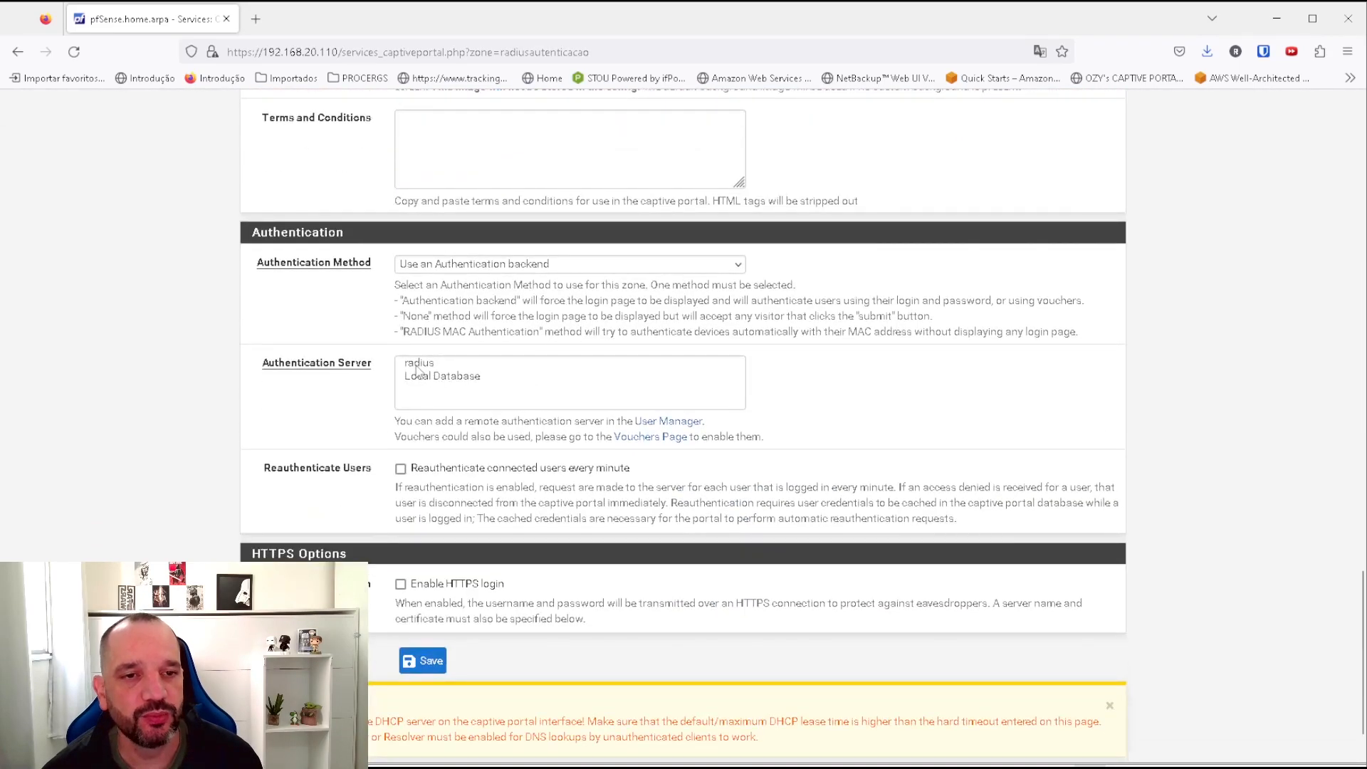
{"action": "left_click", "coordinate": [419, 364]}
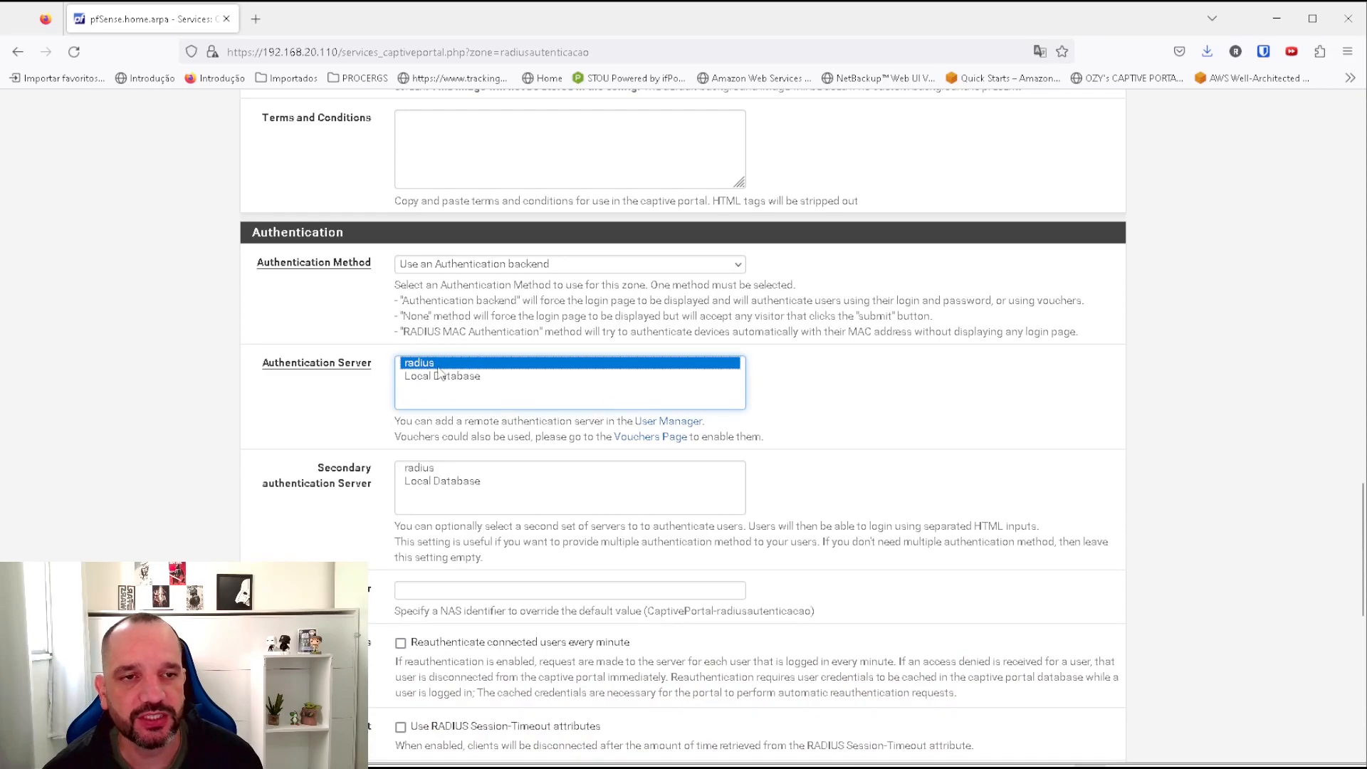
{"action": "scroll", "coordinate": [439, 371], "scroll_direction": "down", "scroll_amount": 7}
{"action": "scroll", "coordinate": [426, 610], "scroll_direction": "down", "scroll_amount": 3}
{"action": "left_click", "coordinate": [425, 605]}
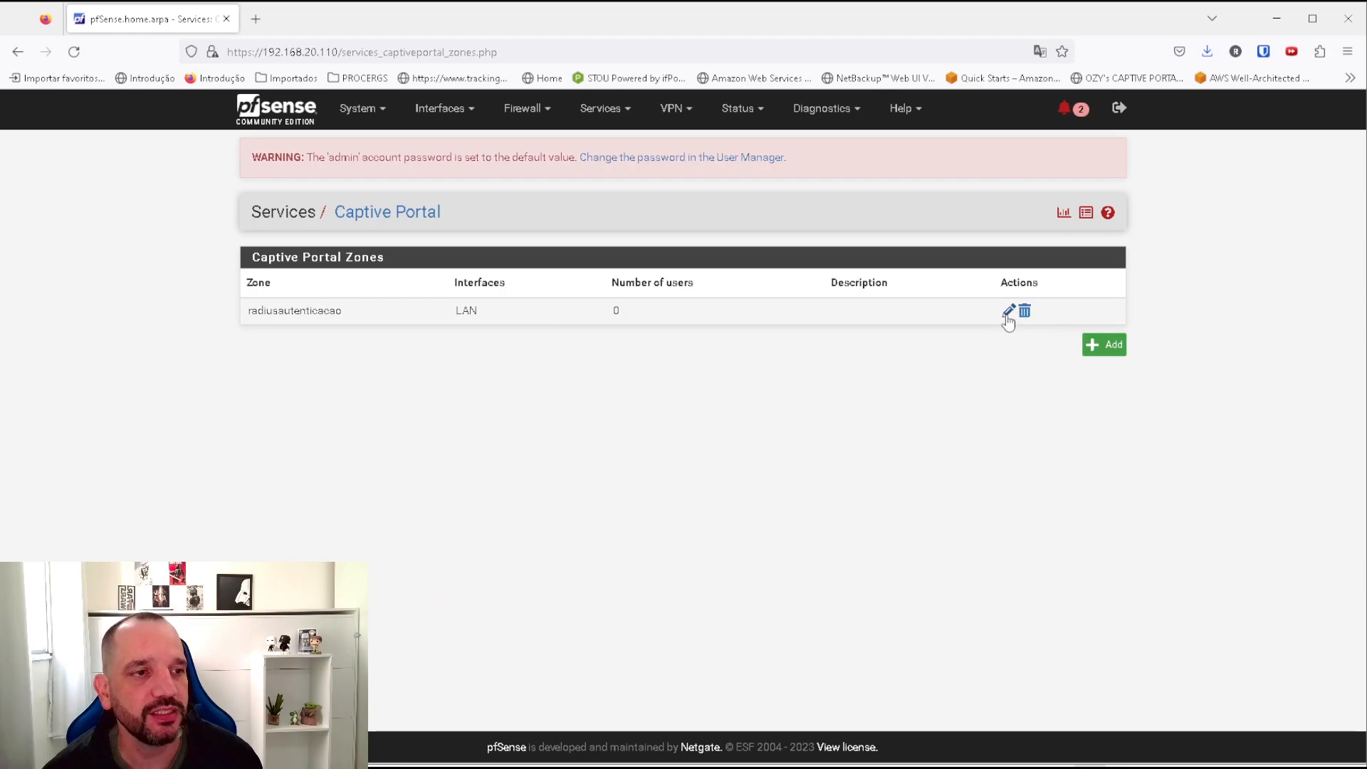
Reopen the radiusautenticacao zone configuration and bring the project folder window forward.
{"action": "left_click", "coordinate": [1007, 315]}
{"action": "scroll", "coordinate": [677, 384], "scroll_direction": "down", "scroll_amount": 10}
{"action": "scroll", "coordinate": [690, 368], "scroll_direction": "up", "scroll_amount": 4}
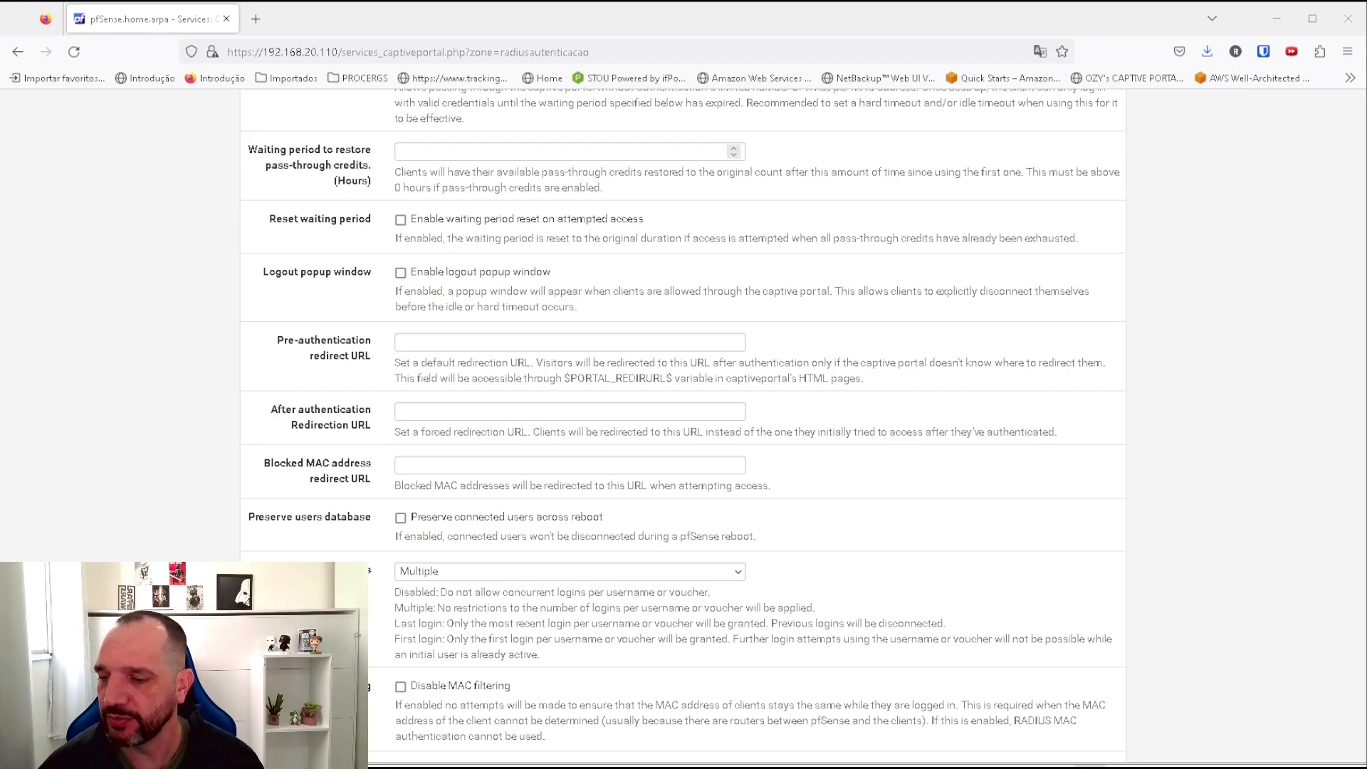
{"action": "left_click_drag", "start_coordinate": [689, 70], "coordinate": [738, 42]}
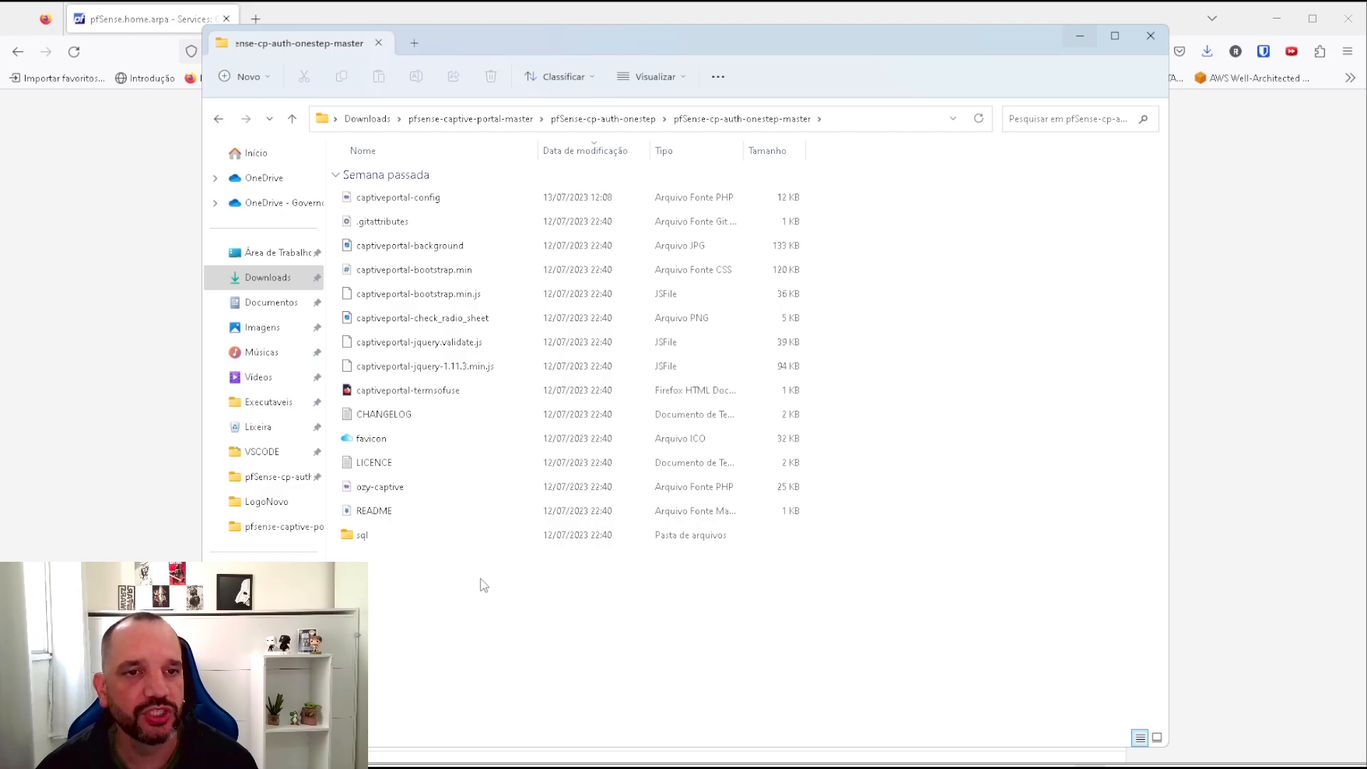
Open captiveportal-config from the pfSense-cp-auth-onestep-master folder with Notepad.
{"action": "right_click", "coordinate": [393, 201]}
{"action": "left_click", "coordinate": [436, 203]}
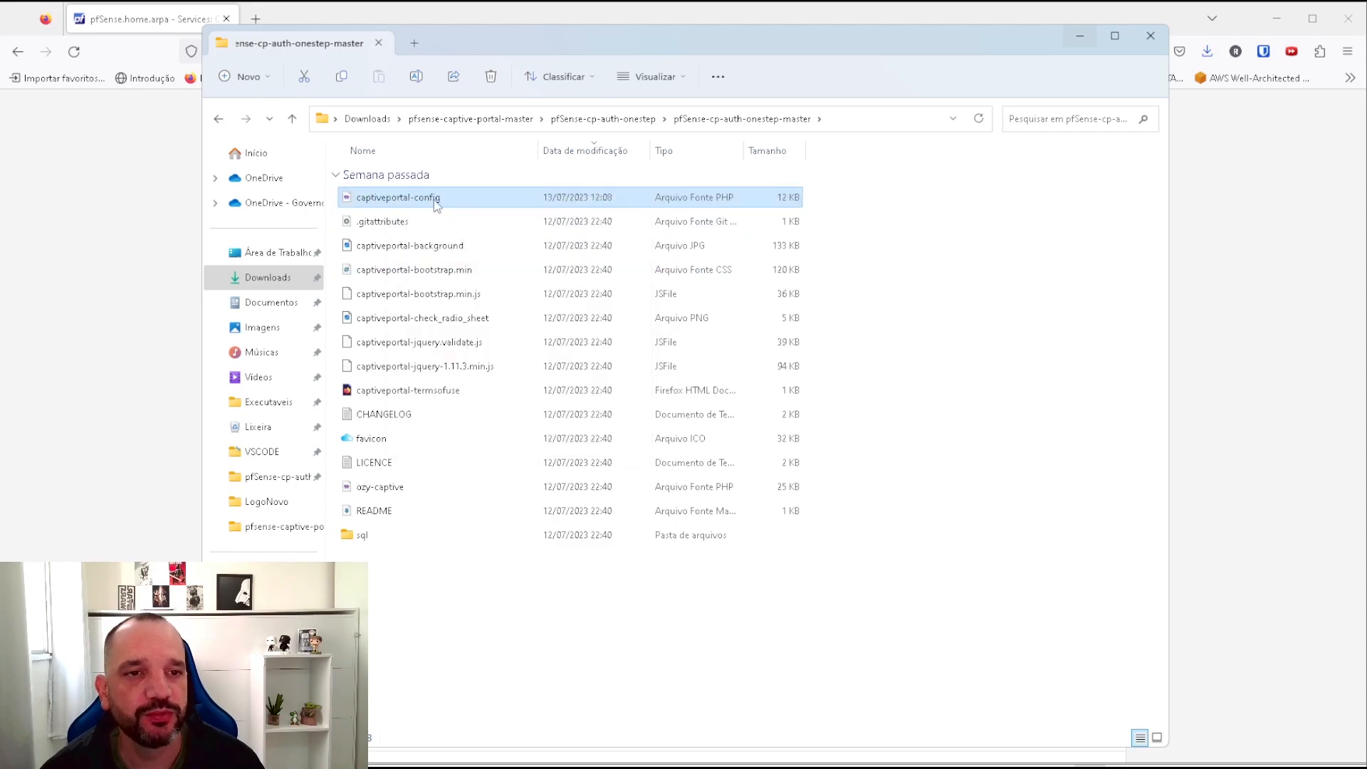
{"action": "right_click", "coordinate": [427, 198]}
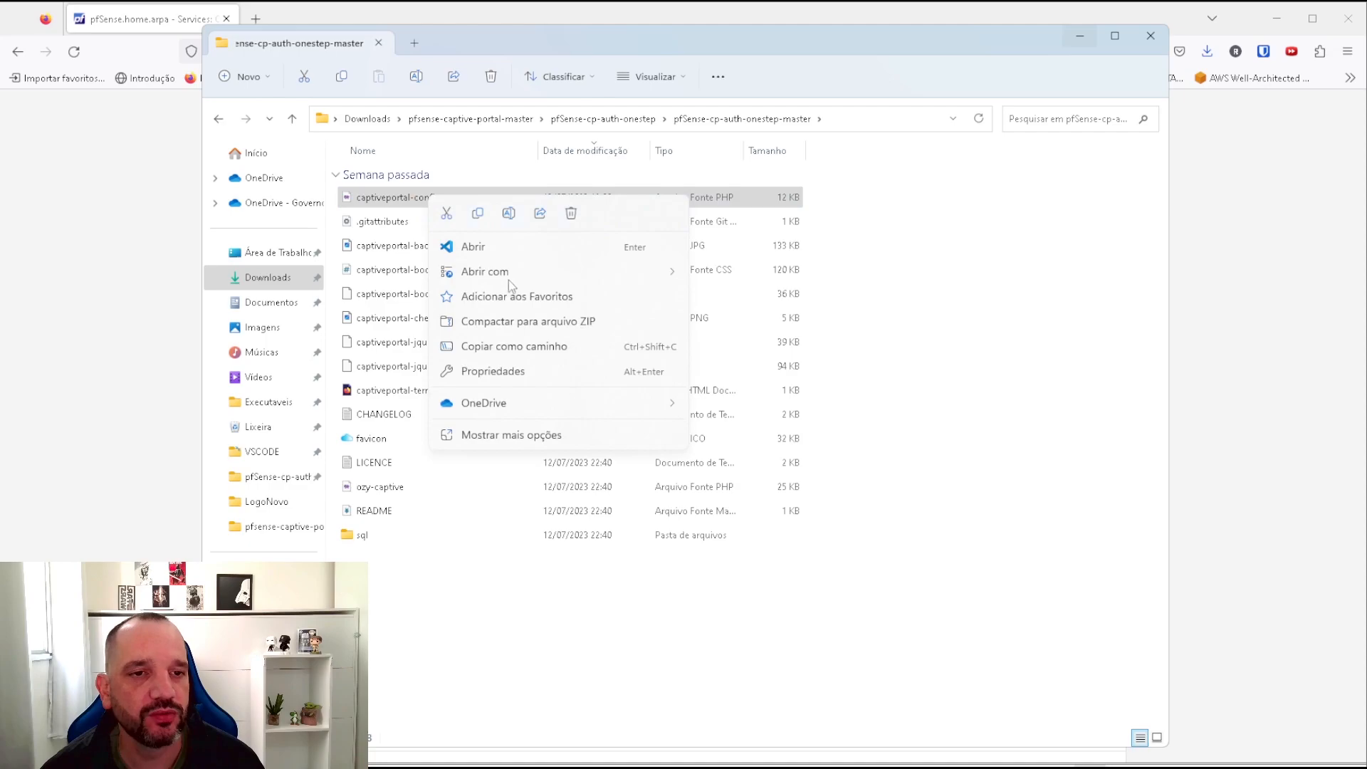
{"action": "mouse_move", "coordinate": [551, 276]}
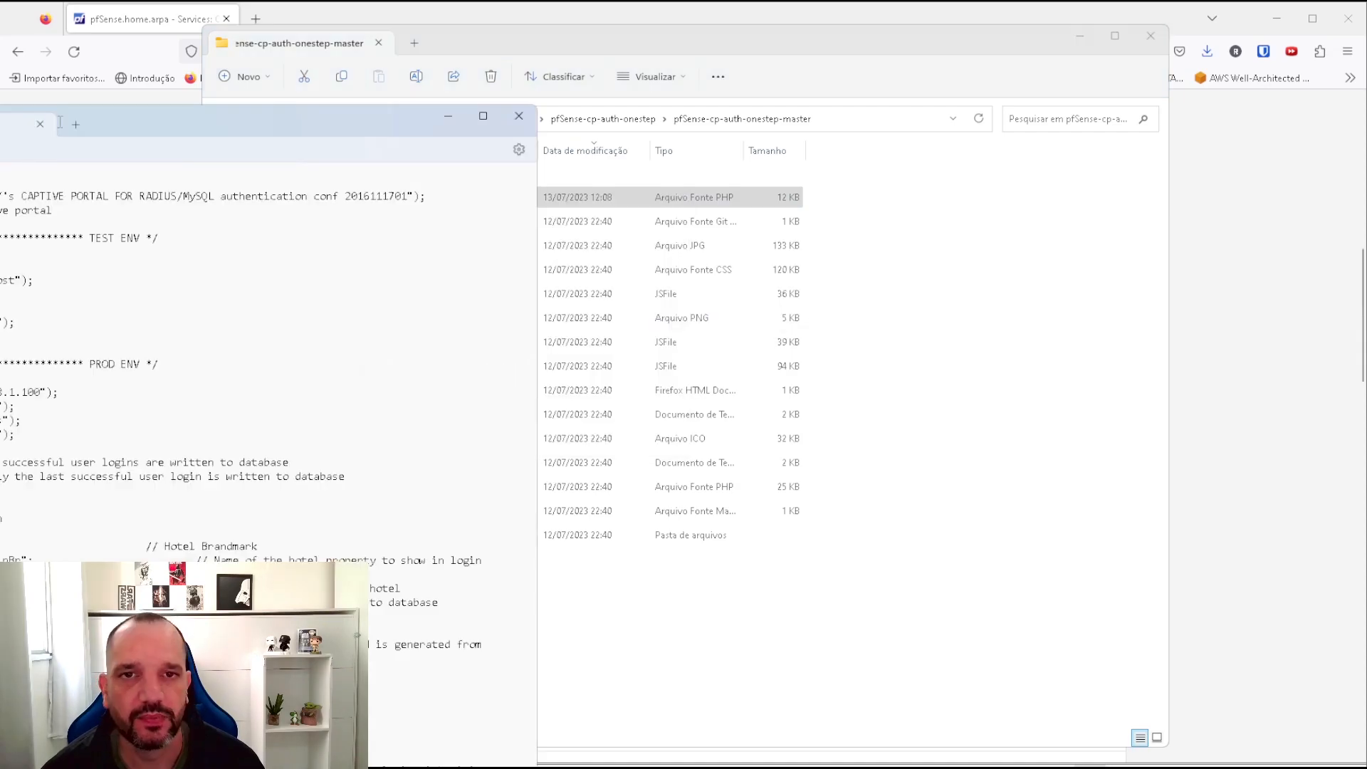
Review the database settings DBHOST 192.168.1.100 and DBUSER radius.
{"action": "left_click_drag", "start_coordinate": [115, 122], "coordinate": [665, 28]}
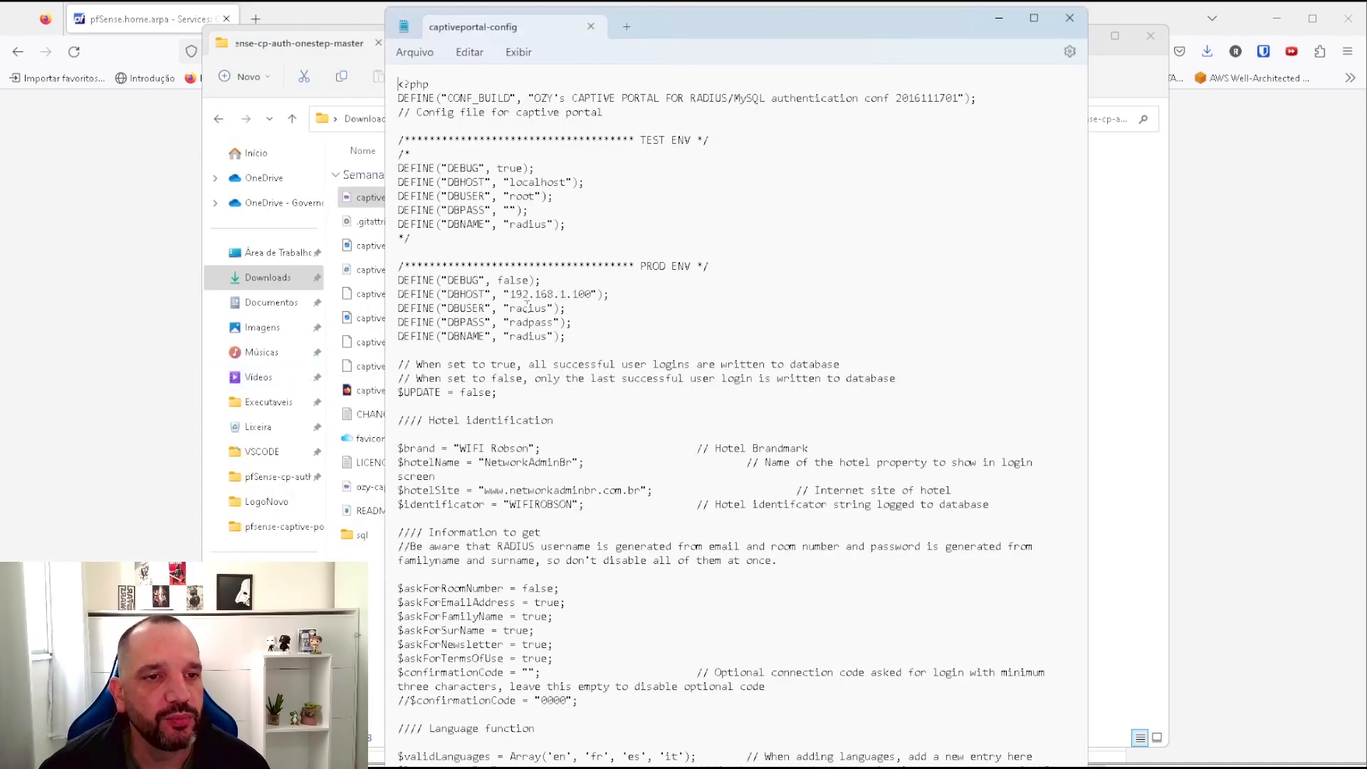
{"action": "left_click_drag", "start_coordinate": [510, 294], "coordinate": [589, 297]}
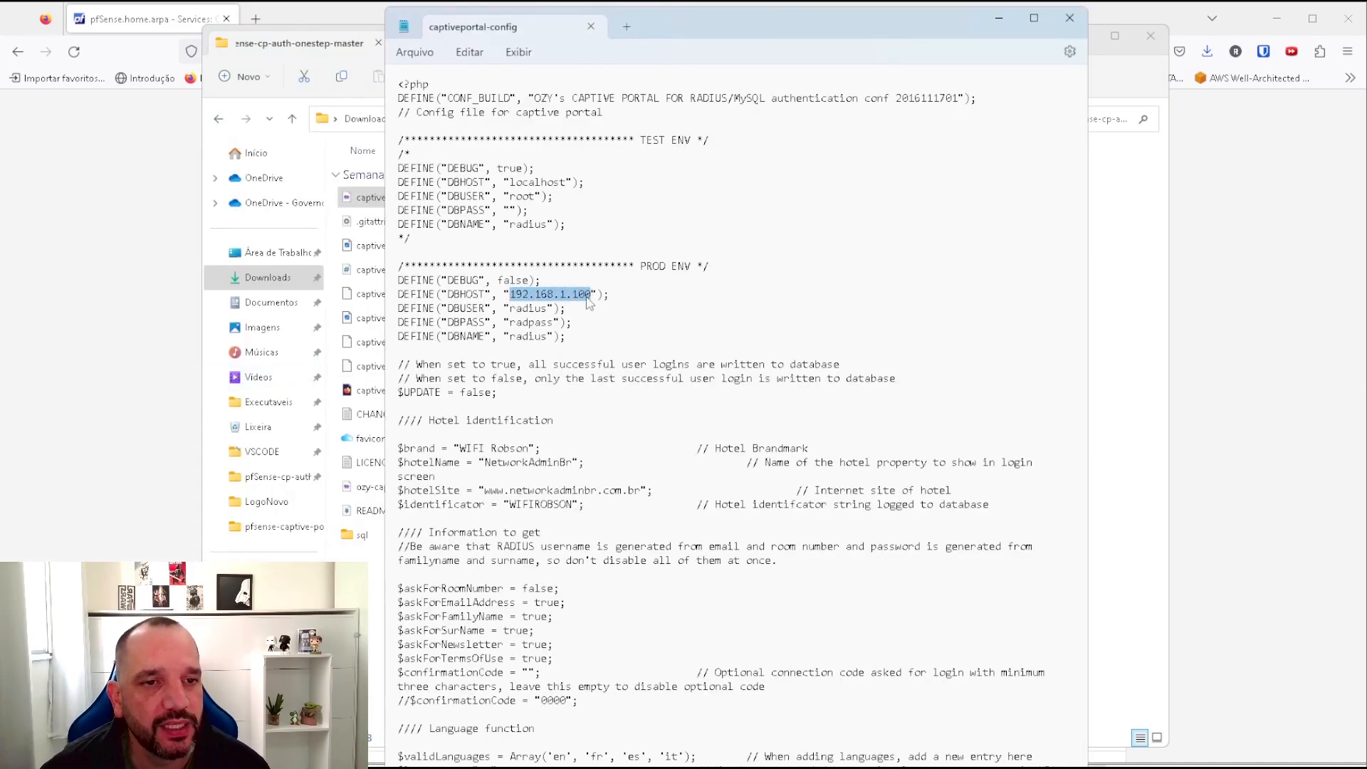
{"action": "left_click_drag", "start_coordinate": [504, 309], "coordinate": [550, 310]}
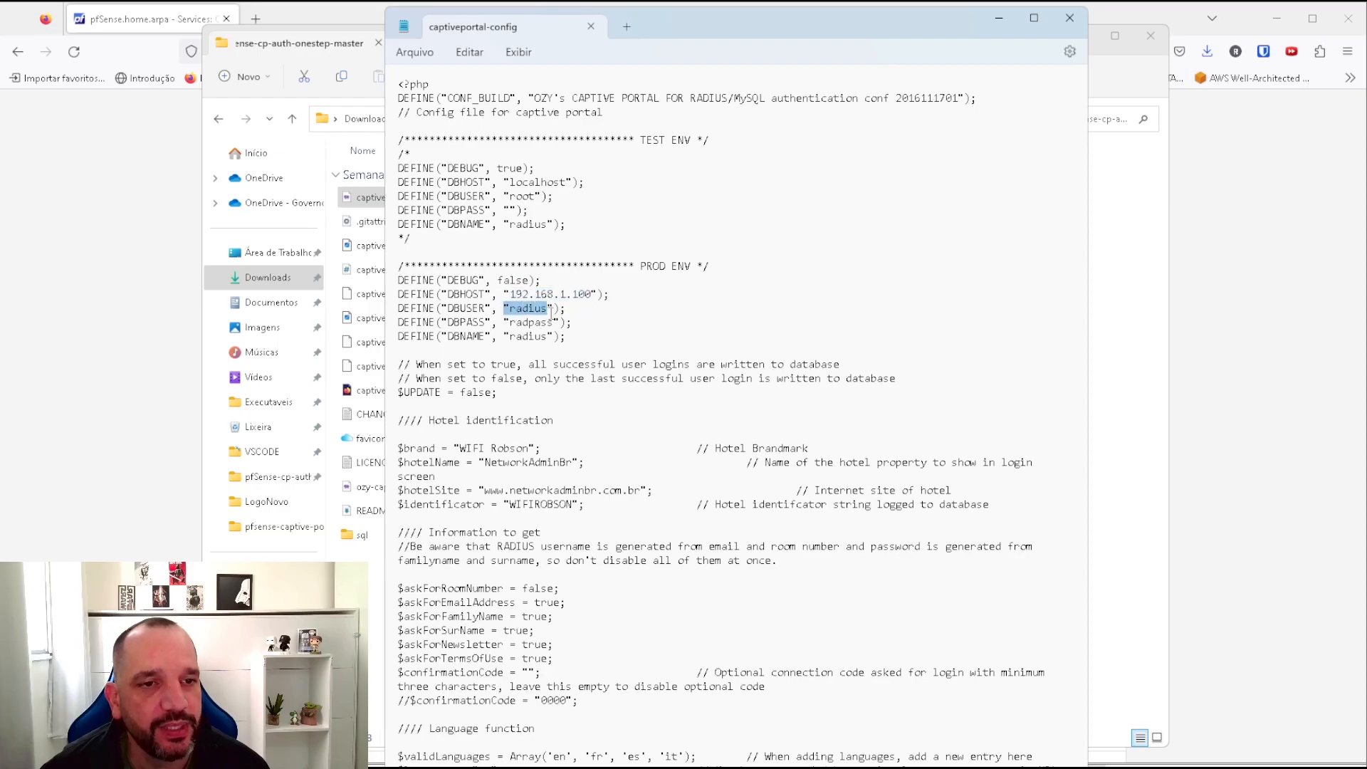
{"action": "left_click", "coordinate": [518, 306]}
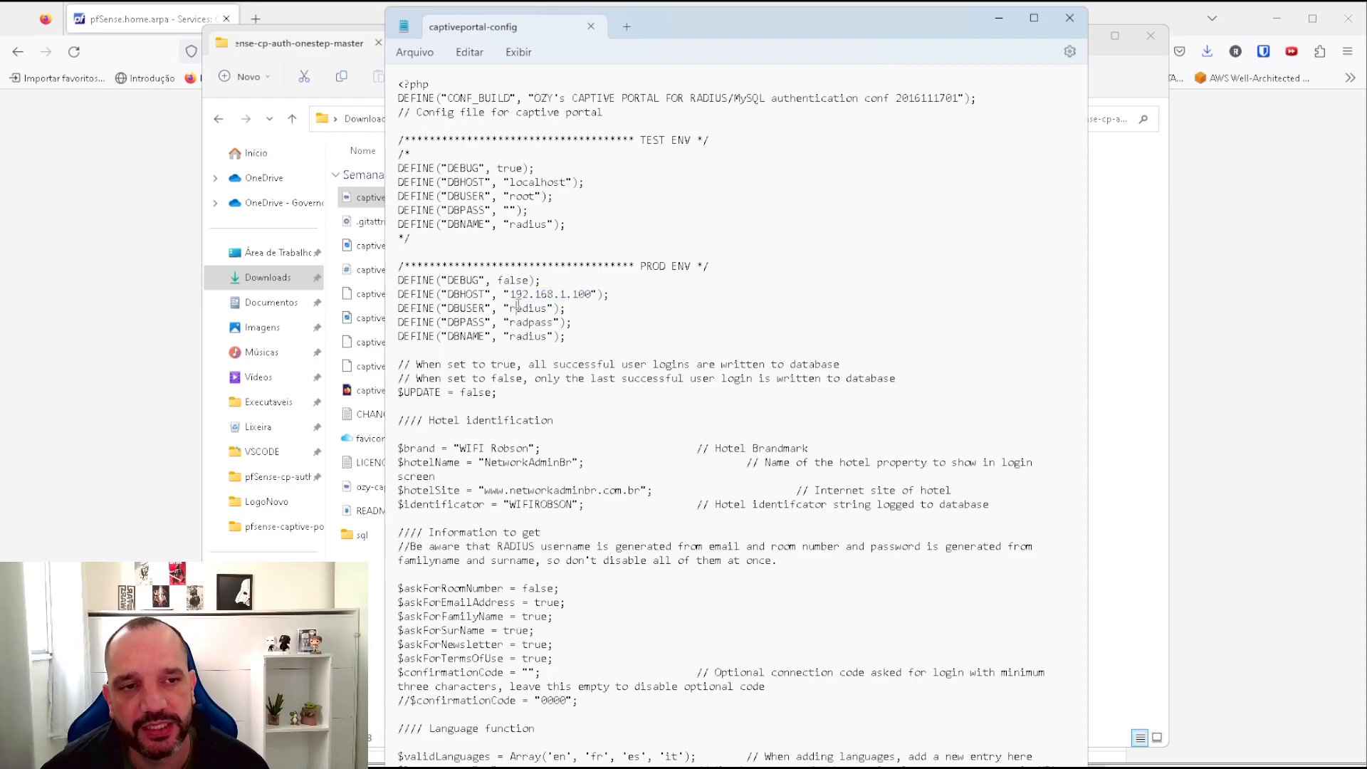
{"action": "left_click_drag", "start_coordinate": [505, 309], "coordinate": [601, 294]}
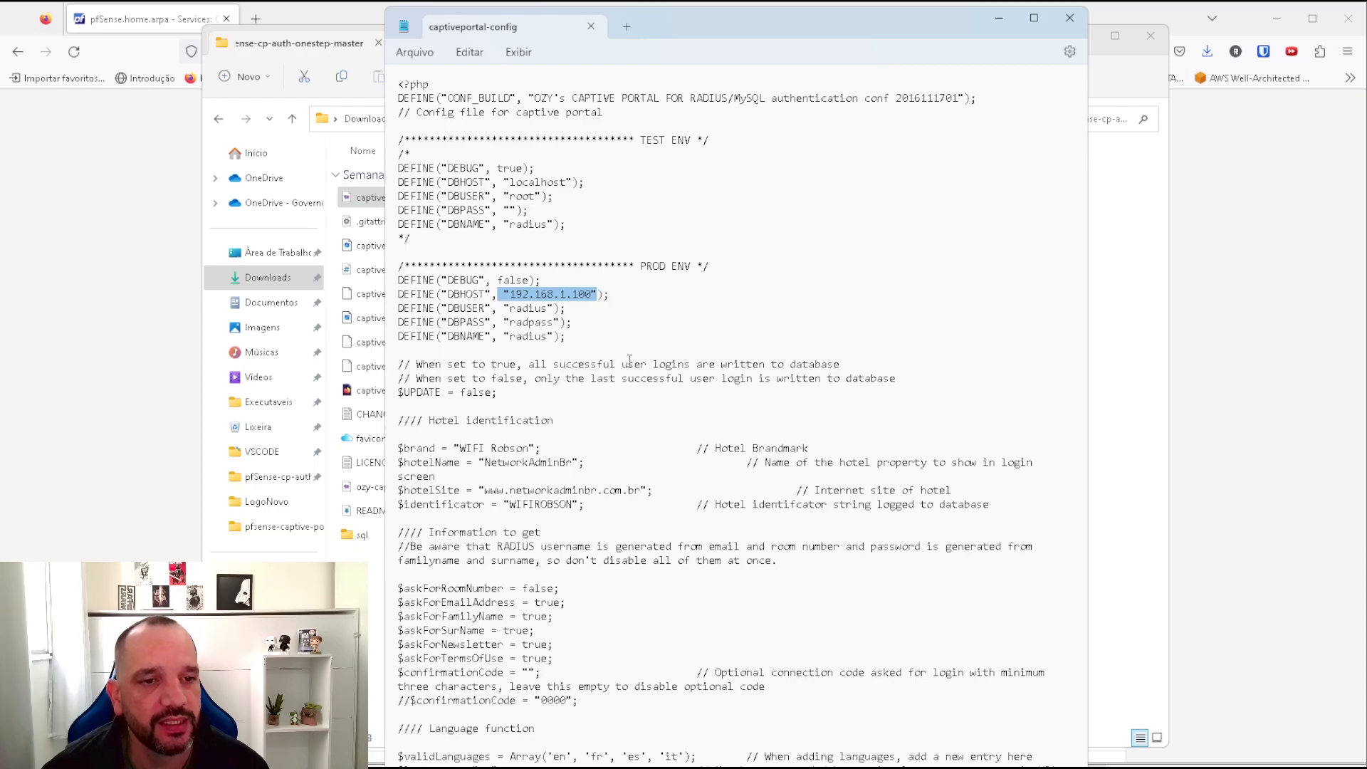
Review the brand, hotel name NetworkAdminBr, hotel site and WIFIROBSON identifier, then close Notepad.
{"action": "scroll", "coordinate": [625, 362], "scroll_direction": "down", "scroll_amount": 3}
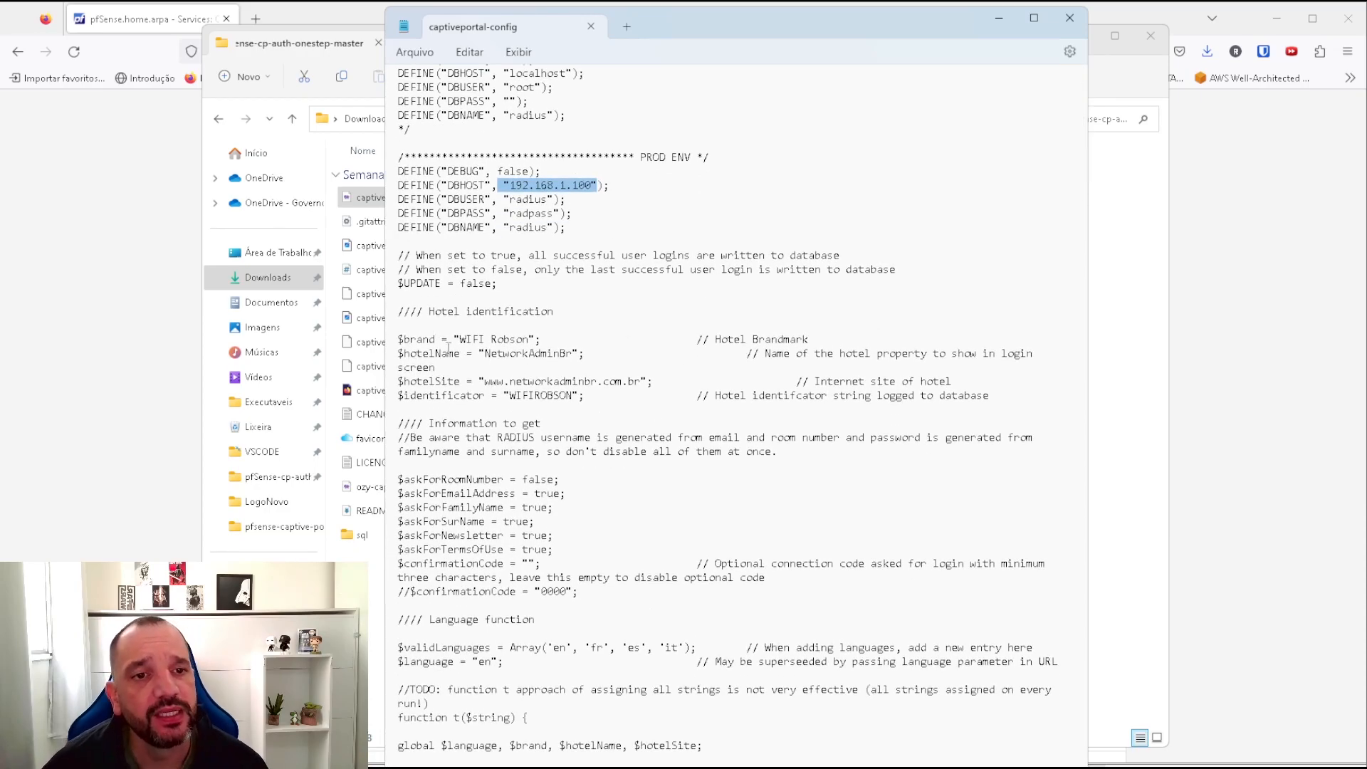
{"action": "left_click_drag", "start_coordinate": [454, 339], "coordinate": [539, 337]}
{"action": "left_click", "coordinate": [496, 339]}
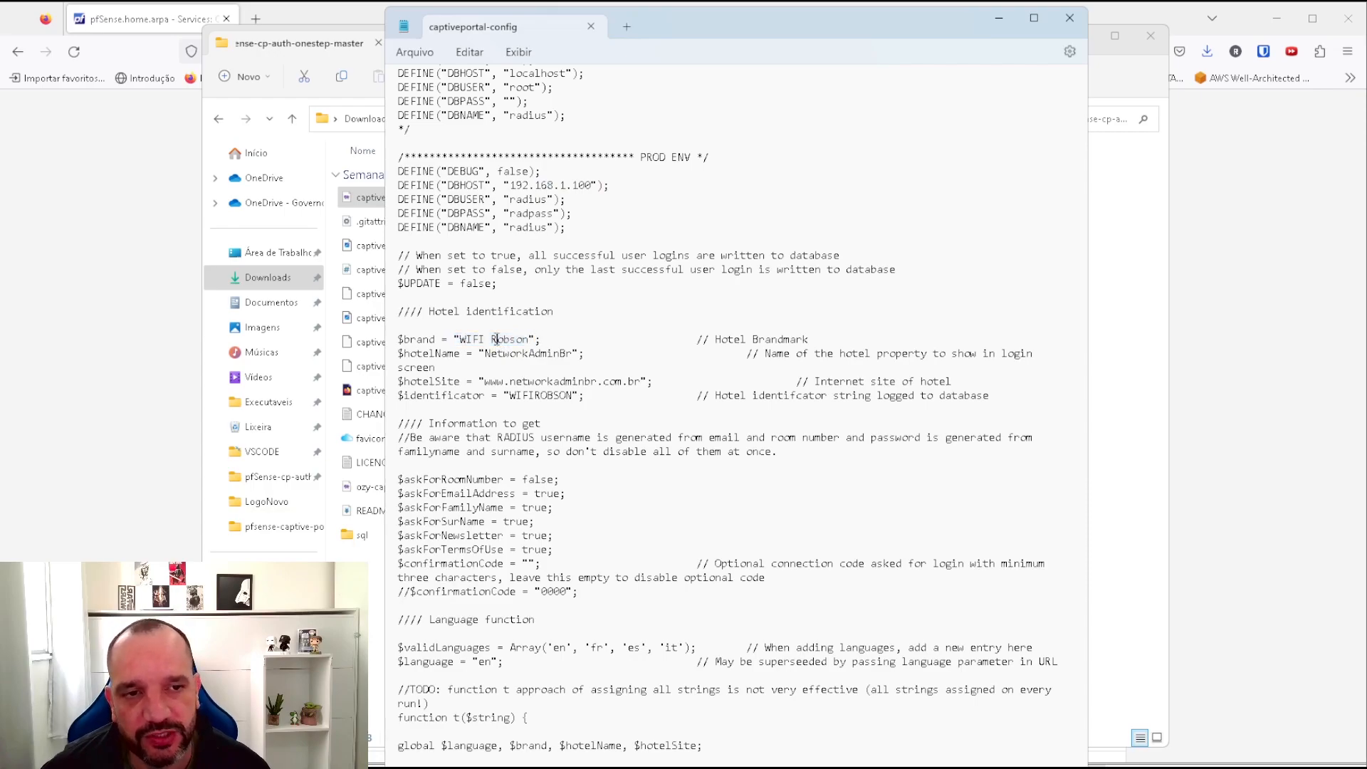
{"action": "left_click_drag", "start_coordinate": [410, 353], "coordinate": [568, 356]}
{"action": "left_click", "coordinate": [530, 353]}
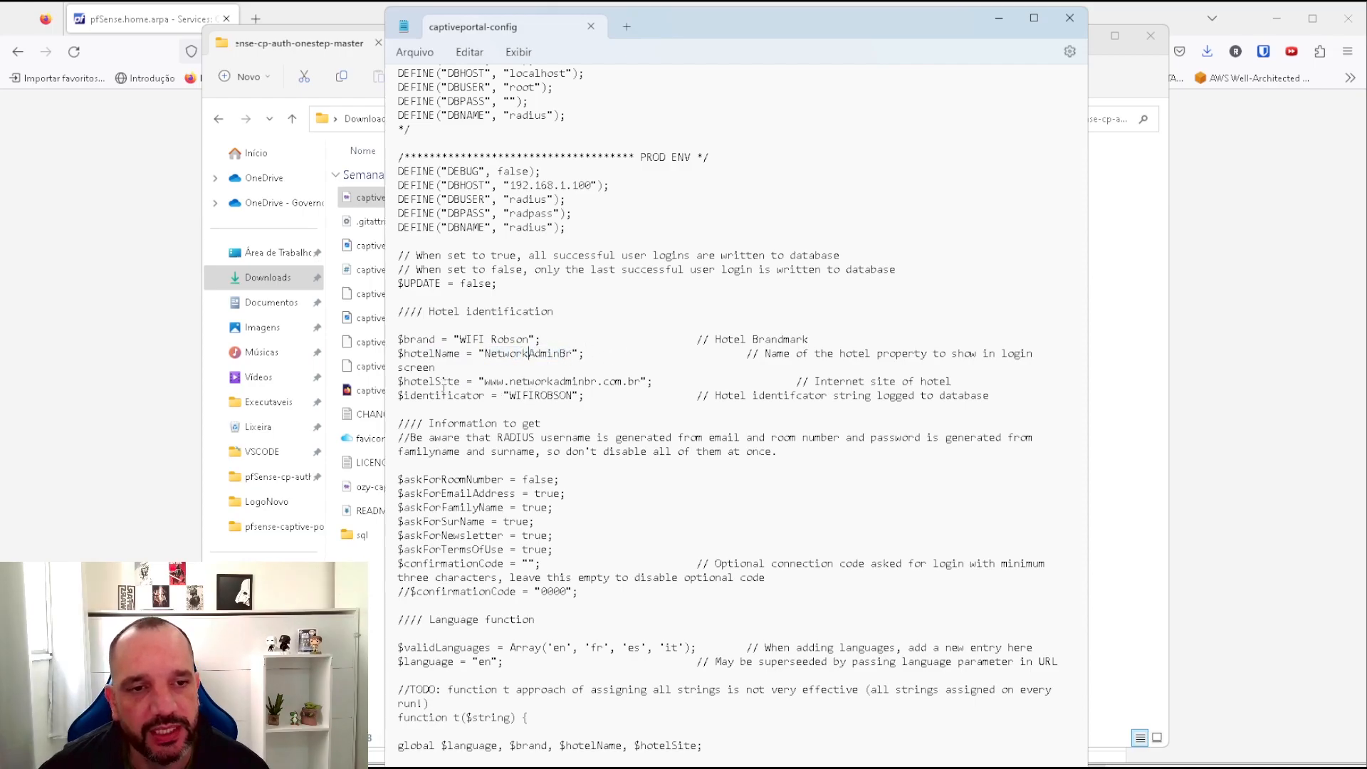
{"action": "left_click_drag", "start_coordinate": [486, 382], "coordinate": [643, 384]}
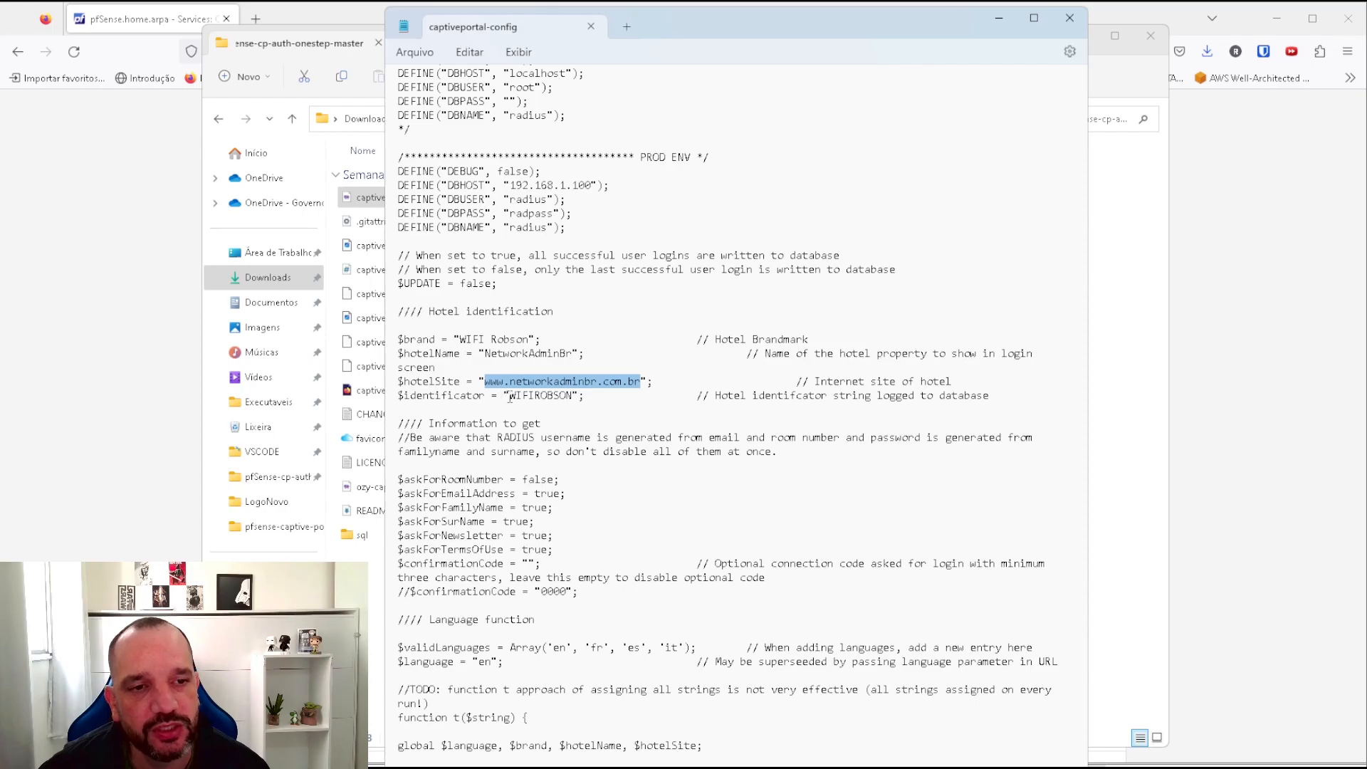
{"action": "left_click_drag", "start_coordinate": [510, 397], "coordinate": [581, 398]}
{"action": "scroll", "coordinate": [626, 395], "scroll_direction": "down", "scroll_amount": 2}
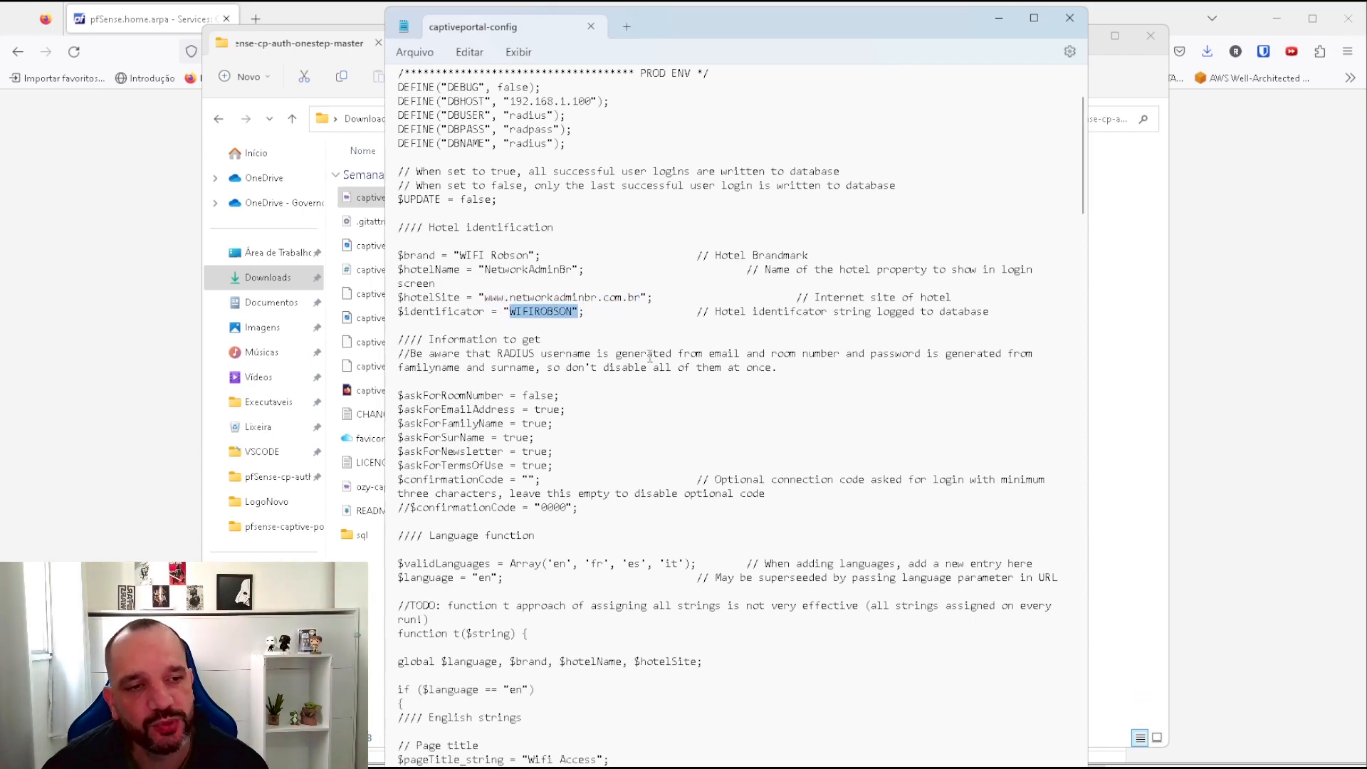
{"action": "scroll", "coordinate": [649, 356], "scroll_direction": "down", "scroll_amount": 6}
{"action": "scroll", "coordinate": [598, 370], "scroll_direction": "up", "scroll_amount": 9}
{"action": "scroll", "coordinate": [544, 385], "scroll_direction": "up", "scroll_amount": 2}
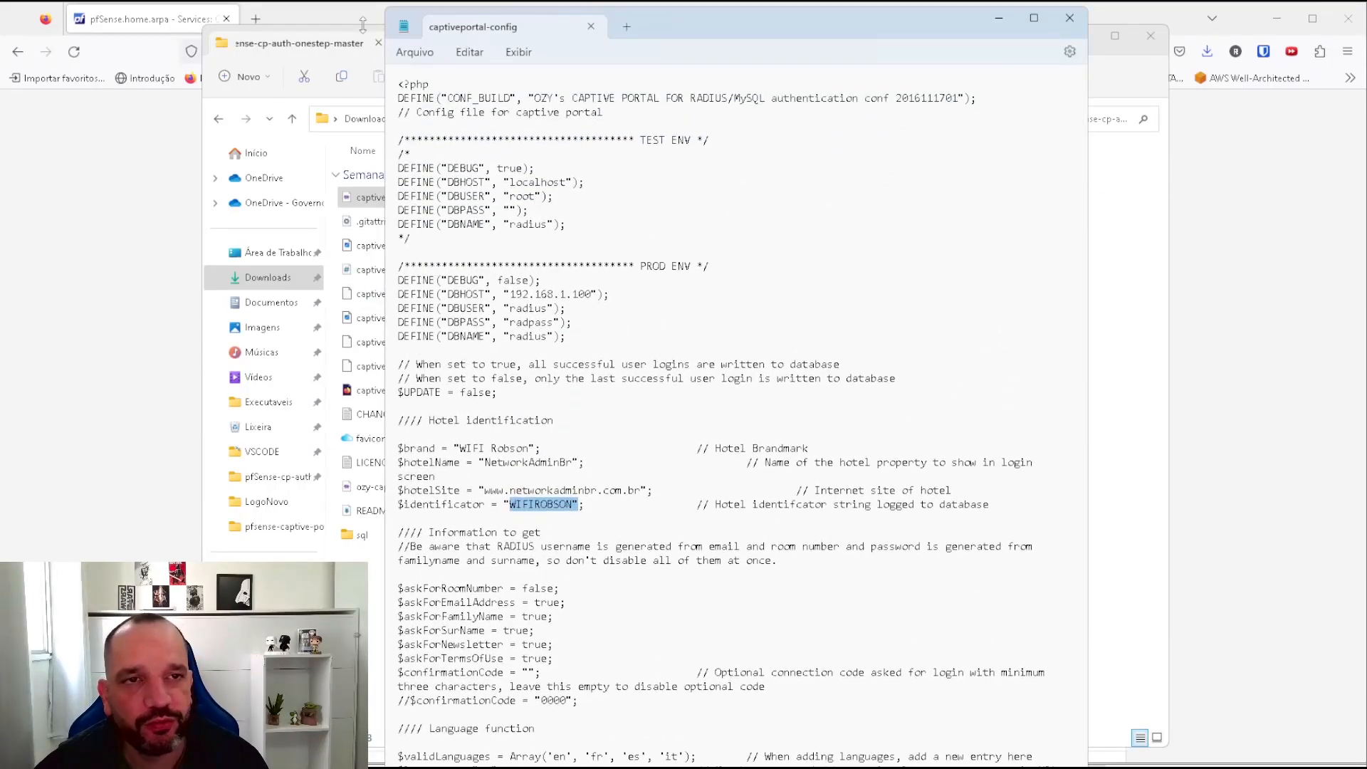
{"action": "left_click", "coordinate": [1069, 18]}
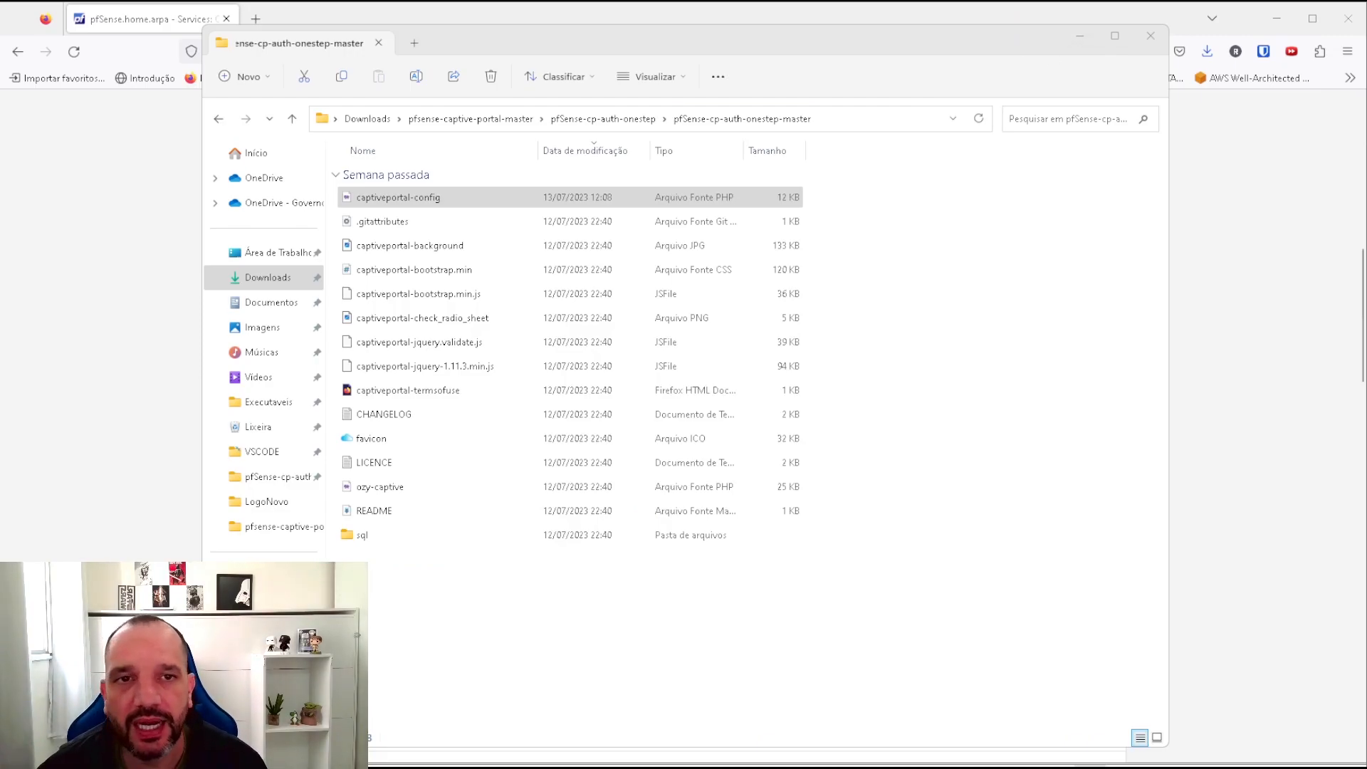
Close the portal files folder and look through the zone's File Manager upload browser.
{"action": "left_click", "coordinate": [1143, 37]}
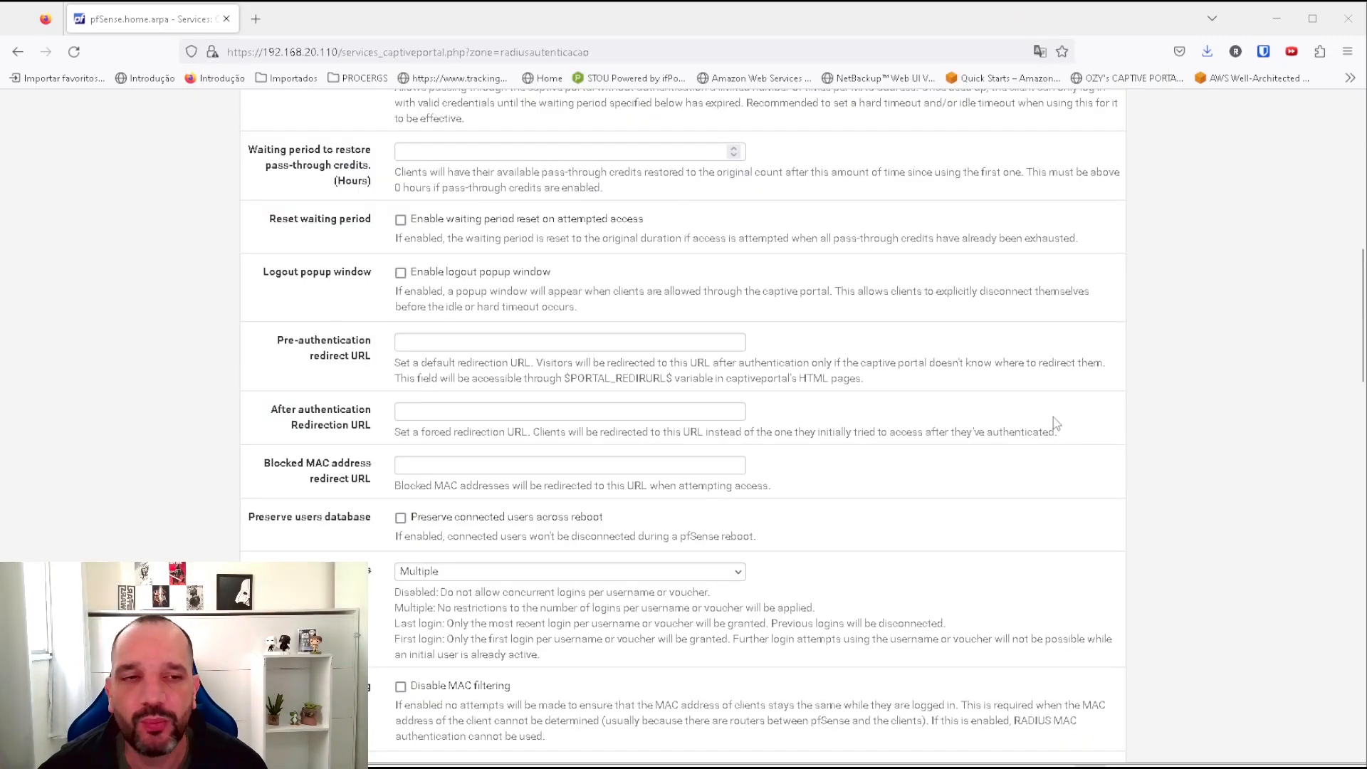
{"action": "scroll", "coordinate": [1061, 413], "scroll_direction": "up", "scroll_amount": 10}
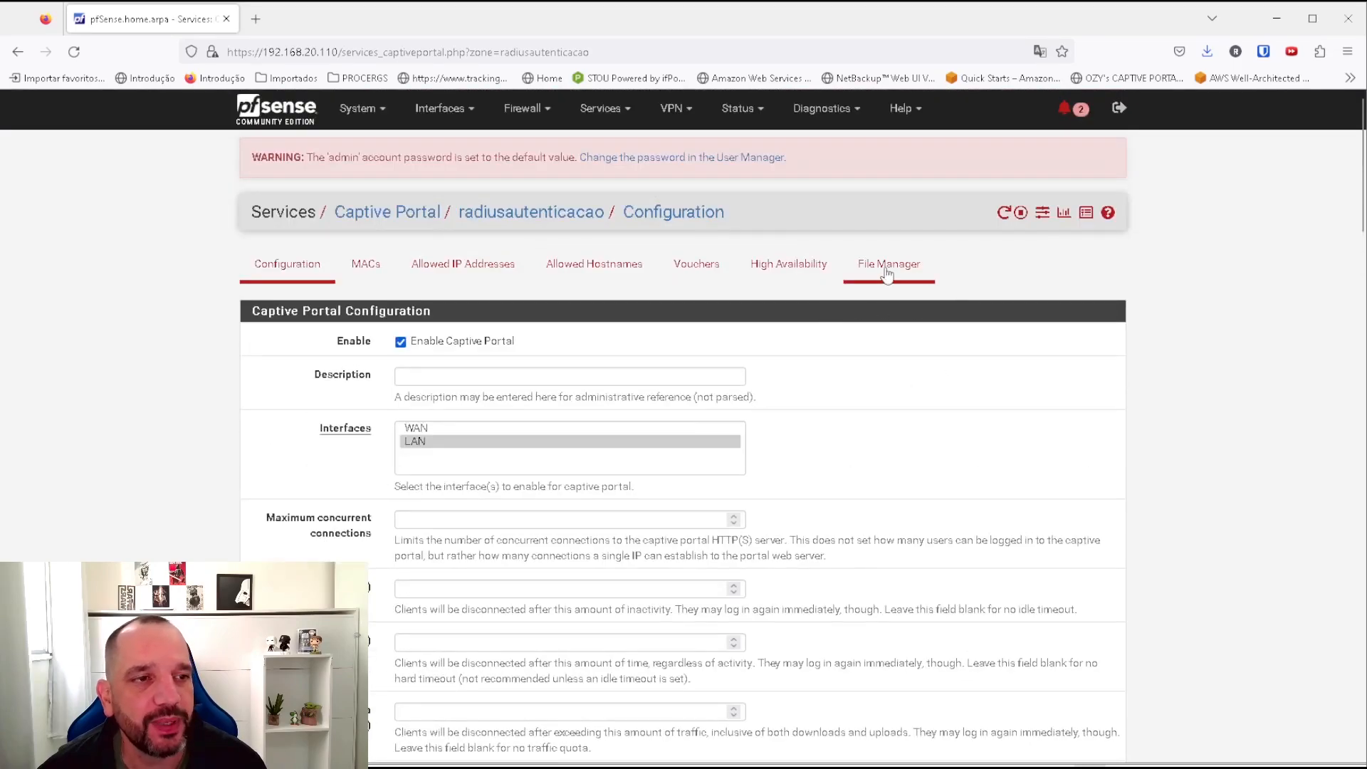
{"action": "left_click", "coordinate": [886, 274]}
{"action": "left_click", "coordinate": [1100, 370]}
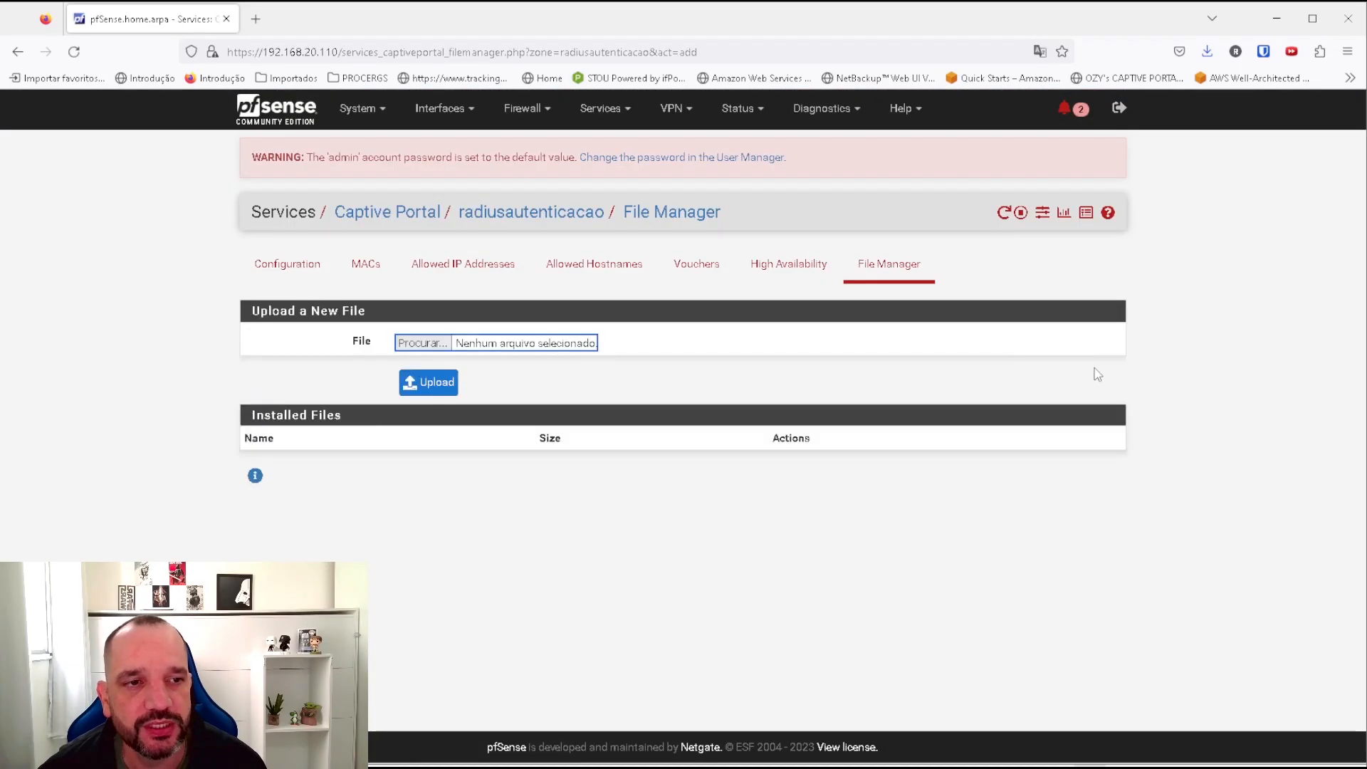
{"action": "left_click", "coordinate": [422, 343]}
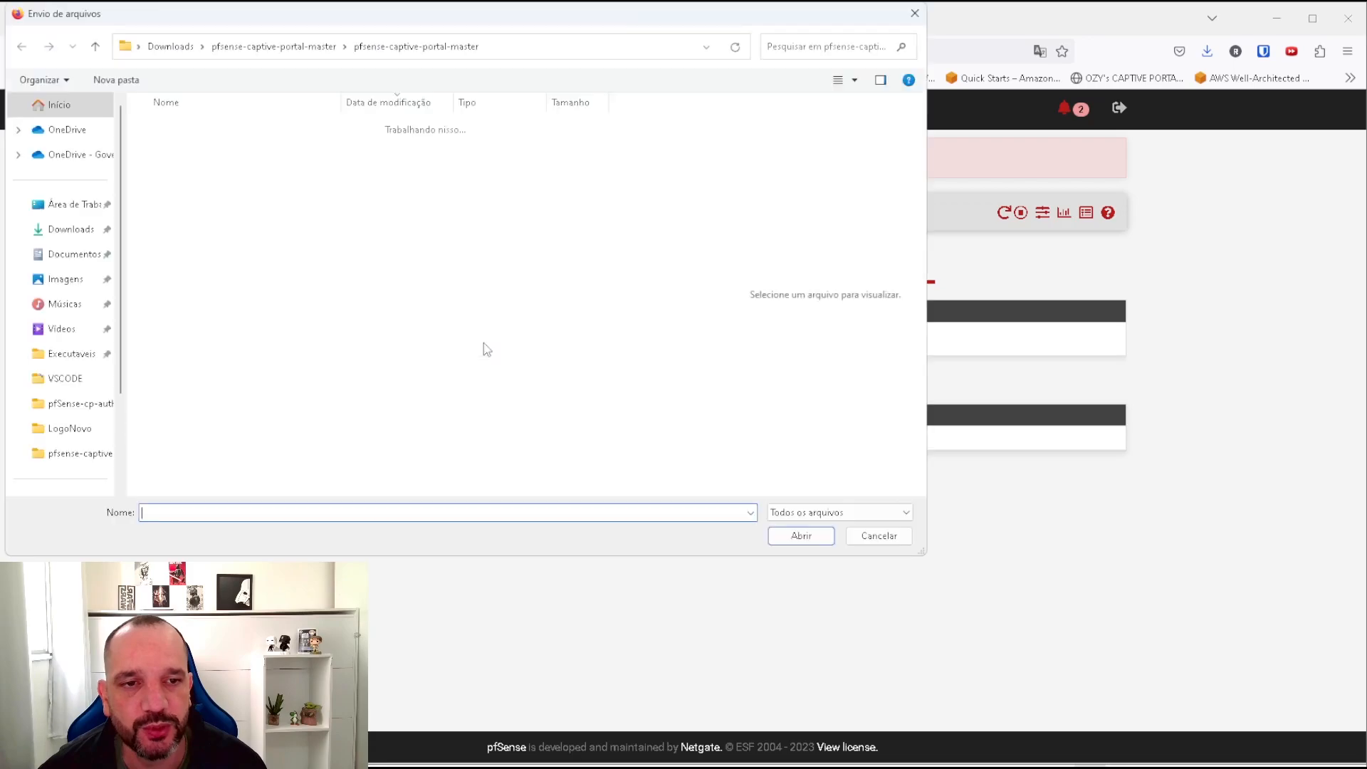
{"action": "left_click", "coordinate": [203, 151]}
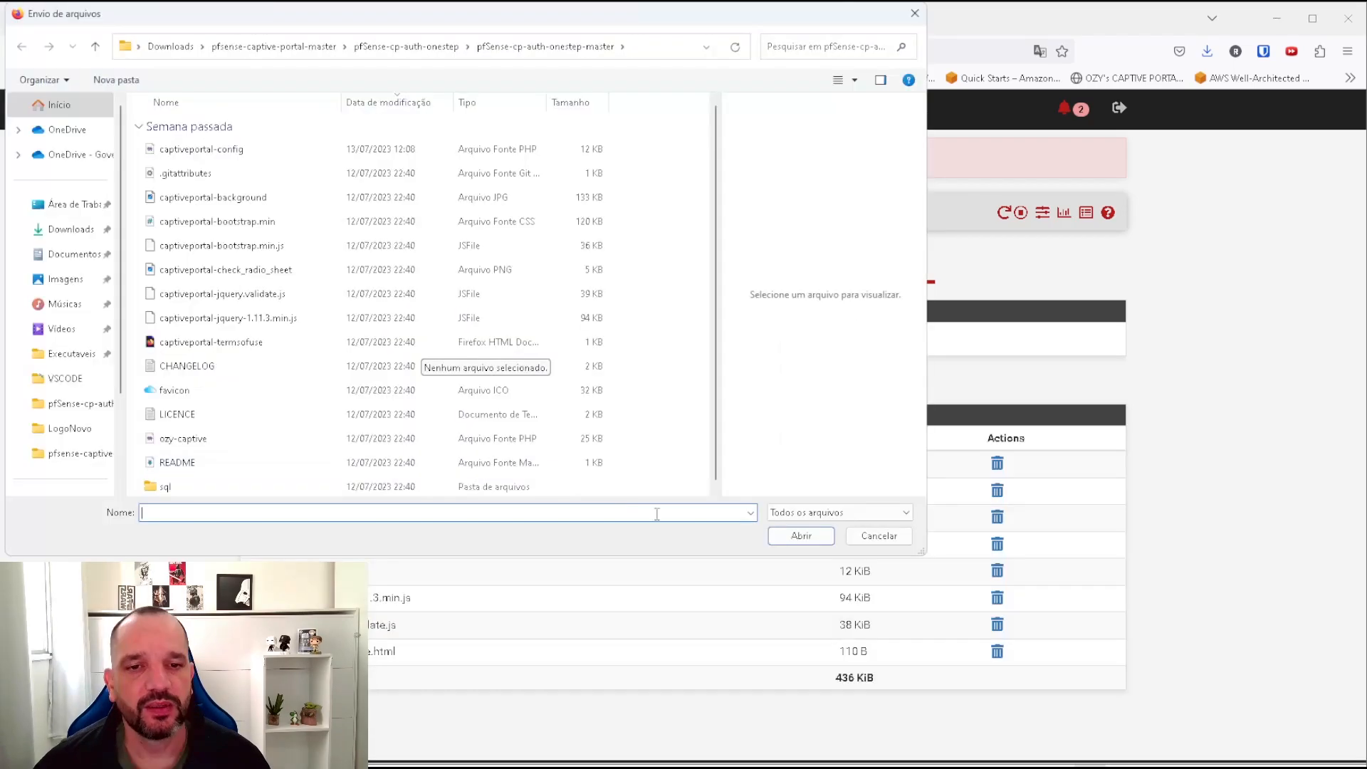
{"action": "left_click", "coordinate": [878, 539]}
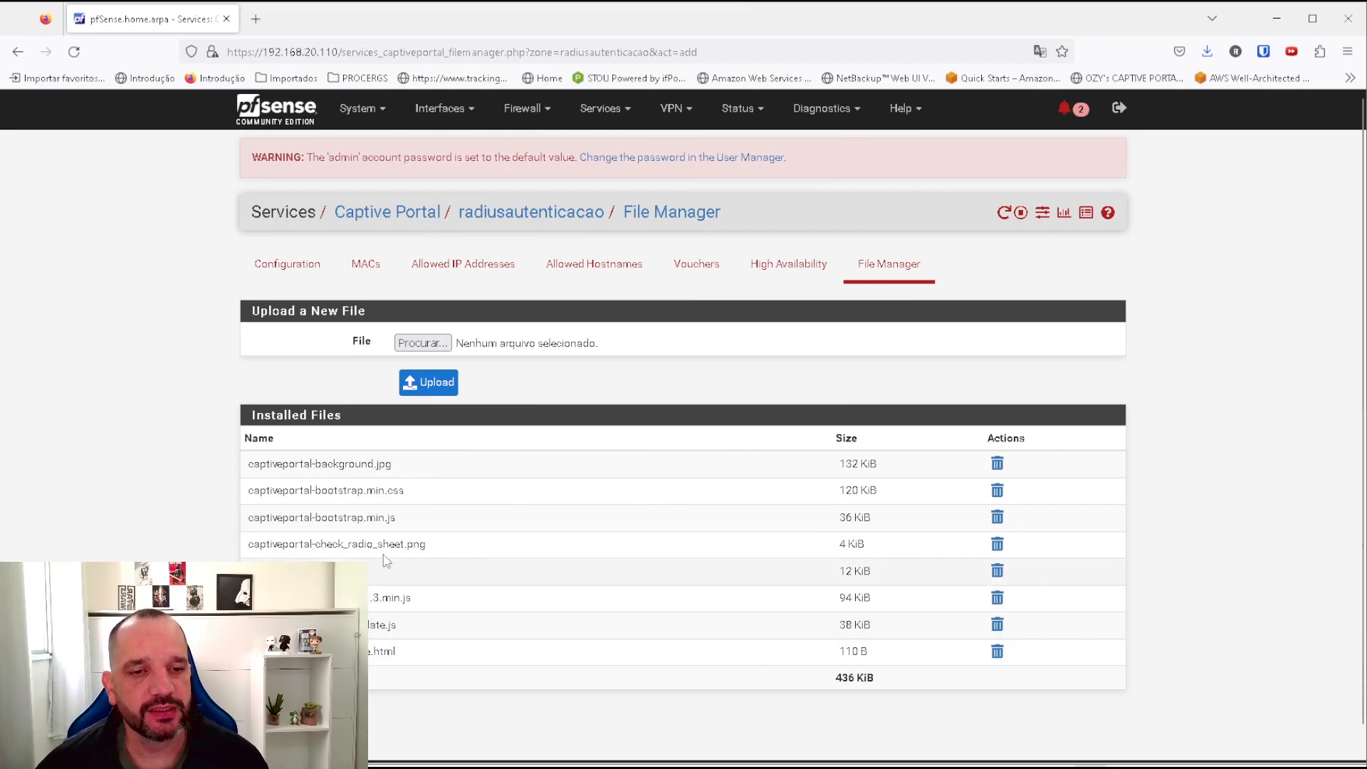
Review the captiveportal-* support files and ozy-captive page in the upload browser without uploading.
{"action": "left_click", "coordinate": [429, 346]}
{"action": "left_click", "coordinate": [174, 148]}
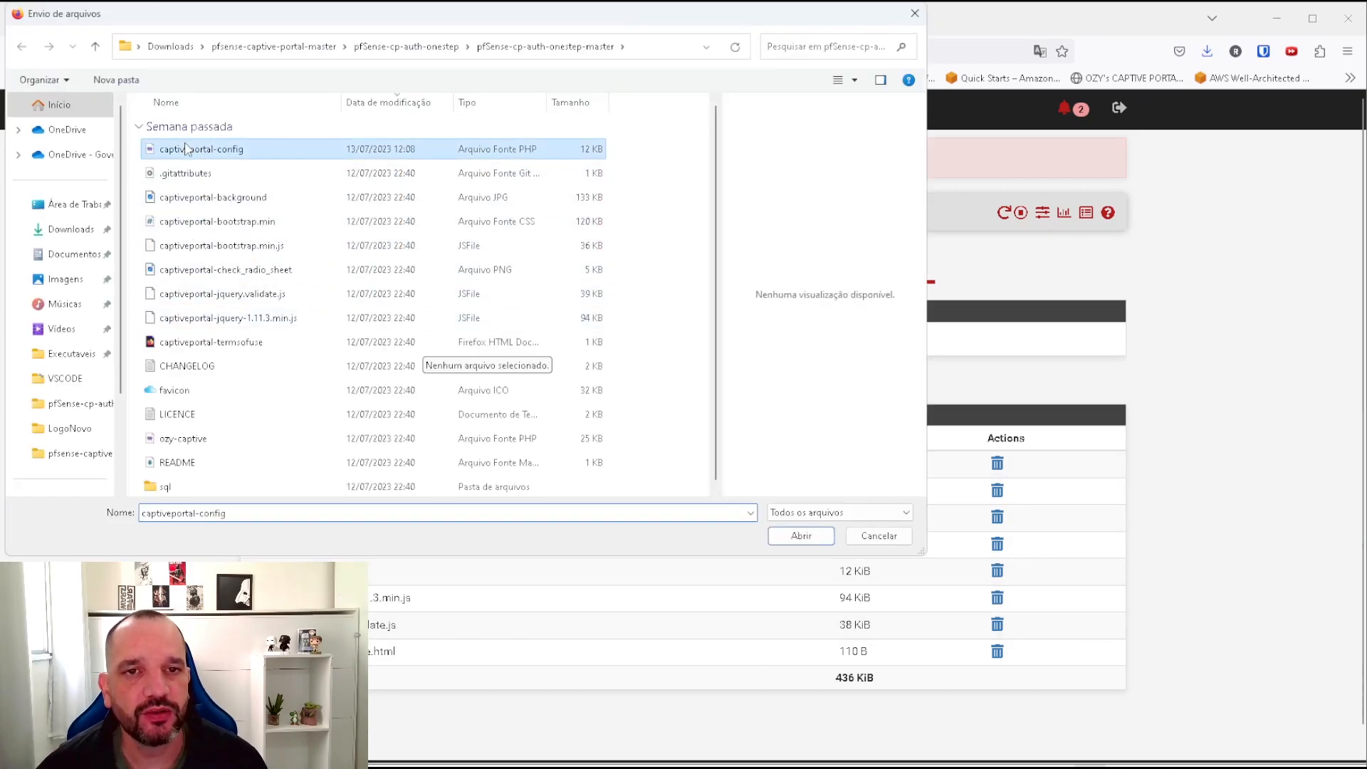
{"action": "left_click", "coordinate": [193, 199]}
{"action": "left_click", "coordinate": [198, 225]}
{"action": "left_click", "coordinate": [198, 245]}
{"action": "left_click", "coordinate": [199, 271]}
{"action": "left_click", "coordinate": [206, 294]}
{"action": "left_click", "coordinate": [224, 319]}
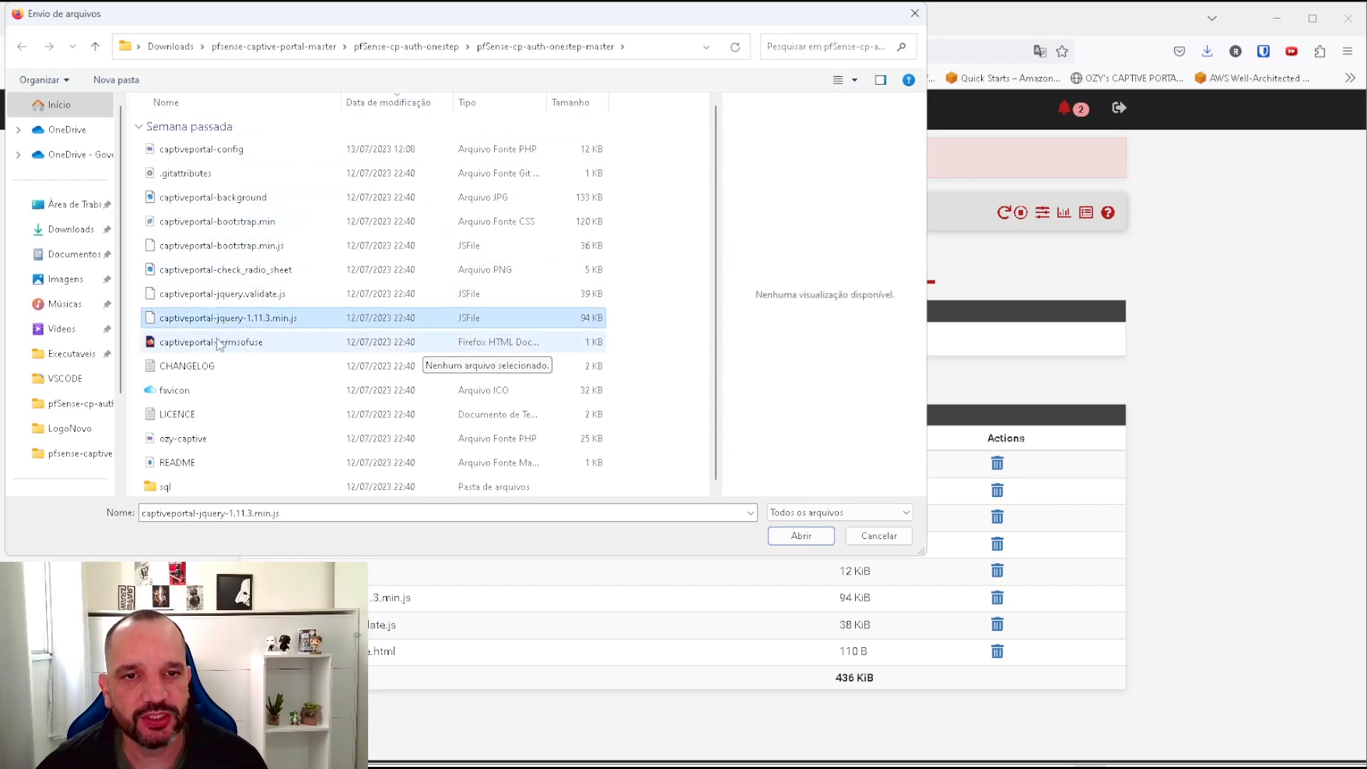
{"action": "left_click", "coordinate": [213, 344]}
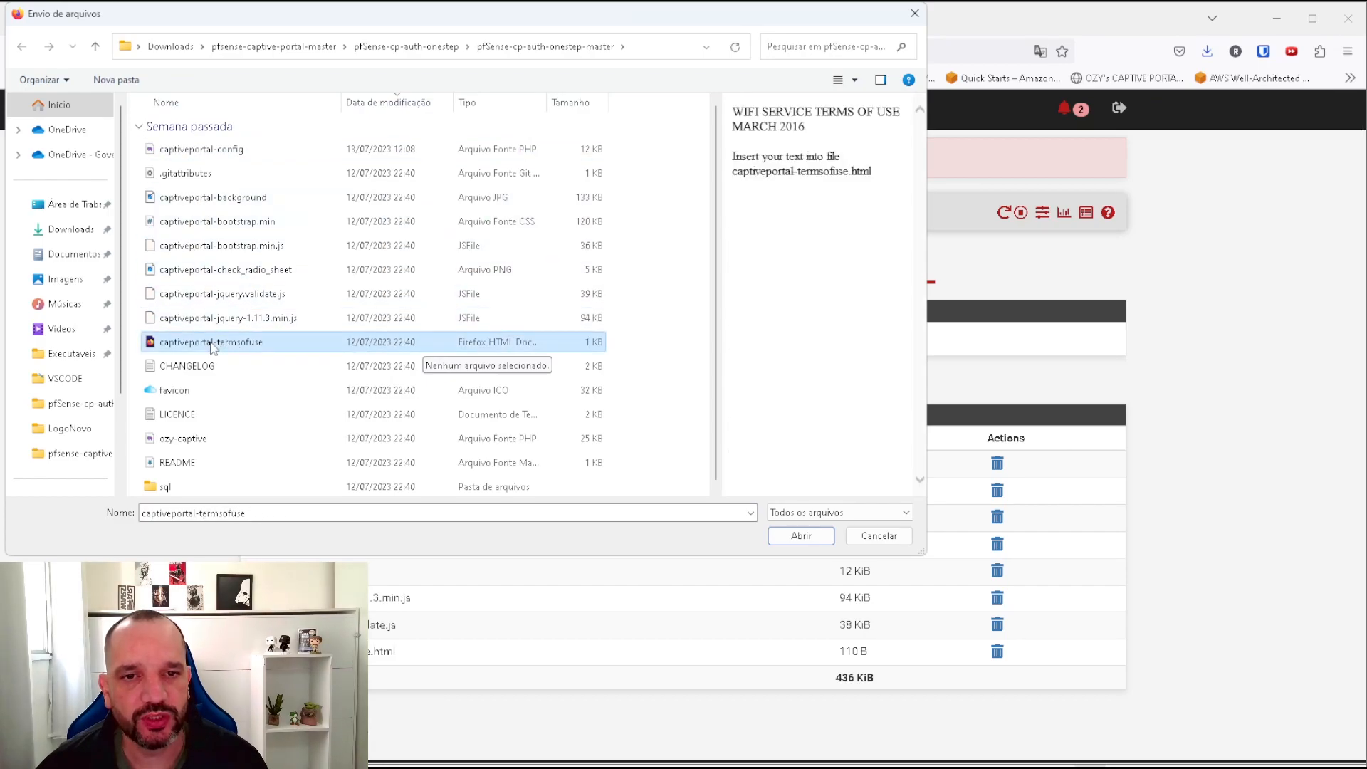
{"action": "left_click", "coordinate": [174, 439]}
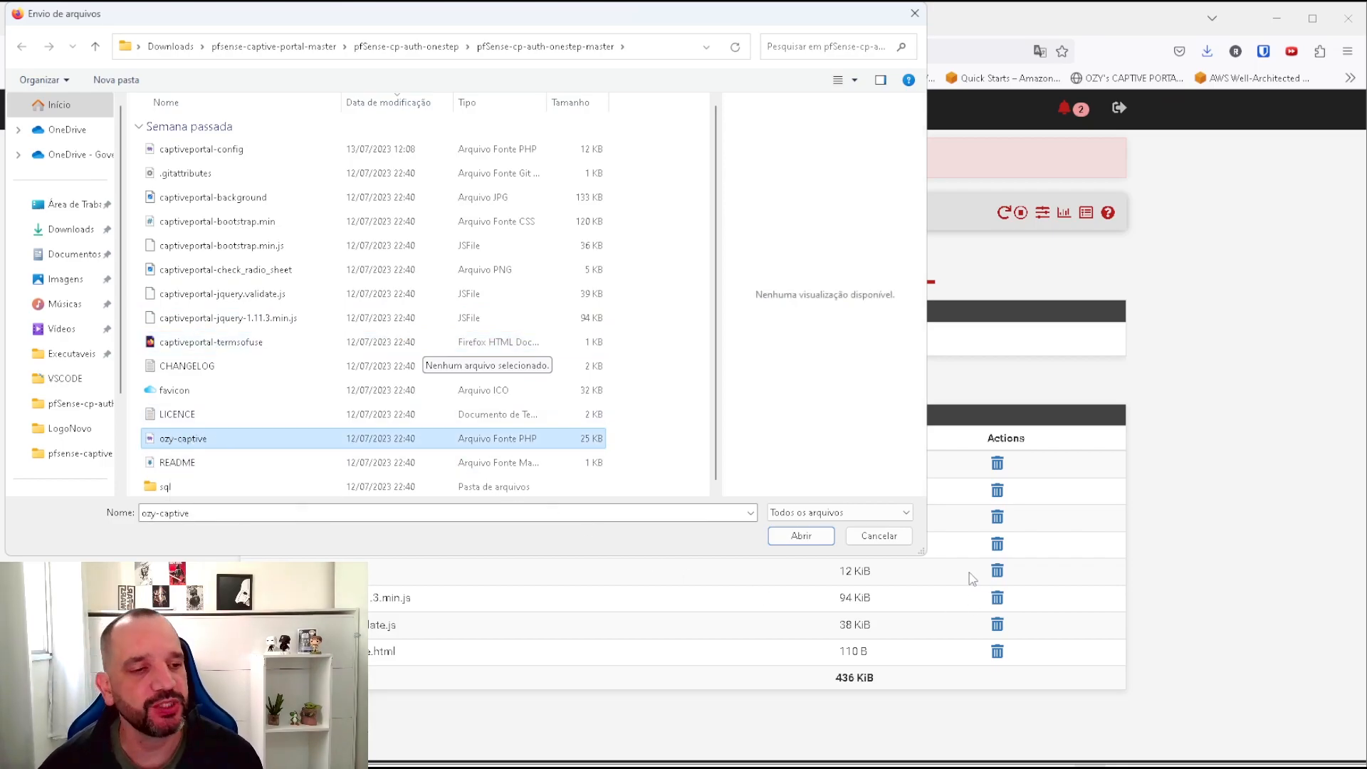
{"action": "left_click", "coordinate": [879, 535]}
In Configuration, tick 'Use custom captive portal page' and choose ozy-captive as the page contents.
{"action": "left_click", "coordinate": [292, 269]}
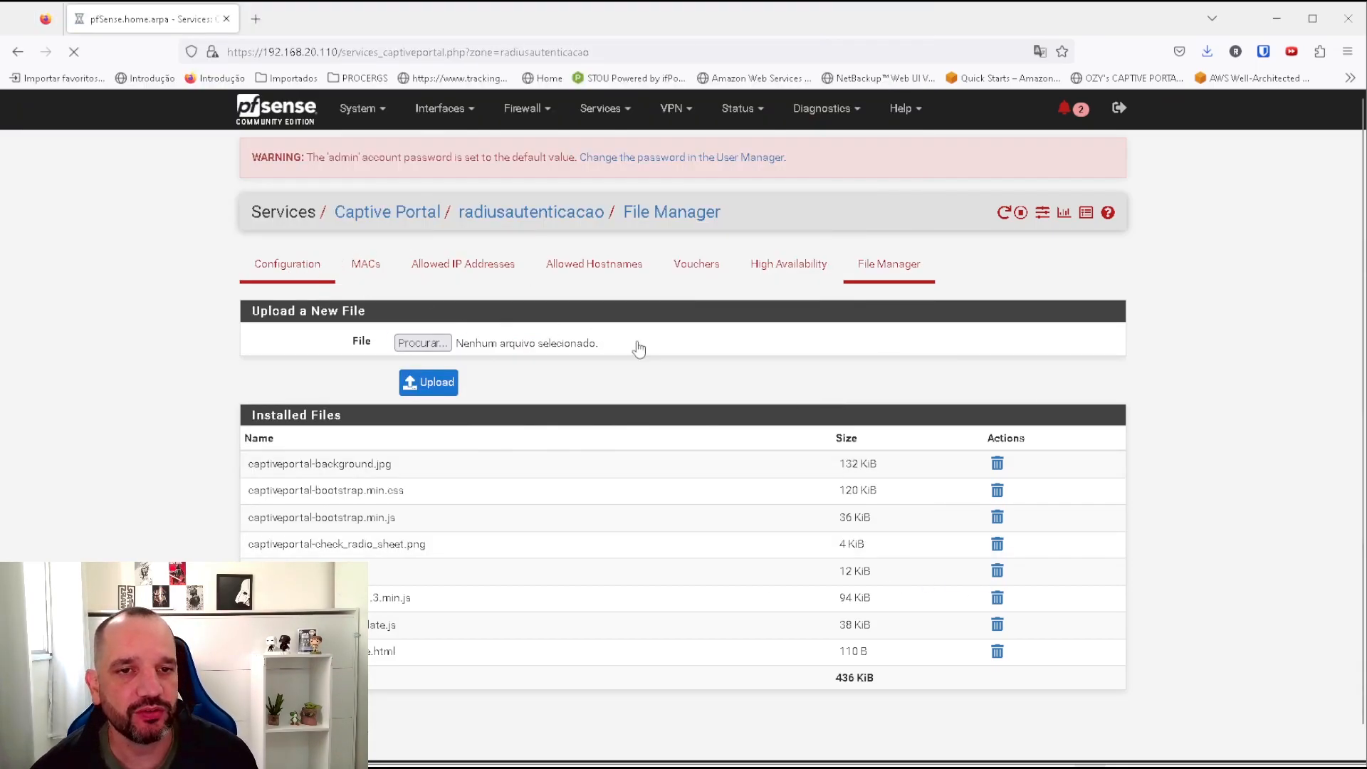
{"action": "scroll", "coordinate": [617, 447], "scroll_direction": "down", "scroll_amount": 15}
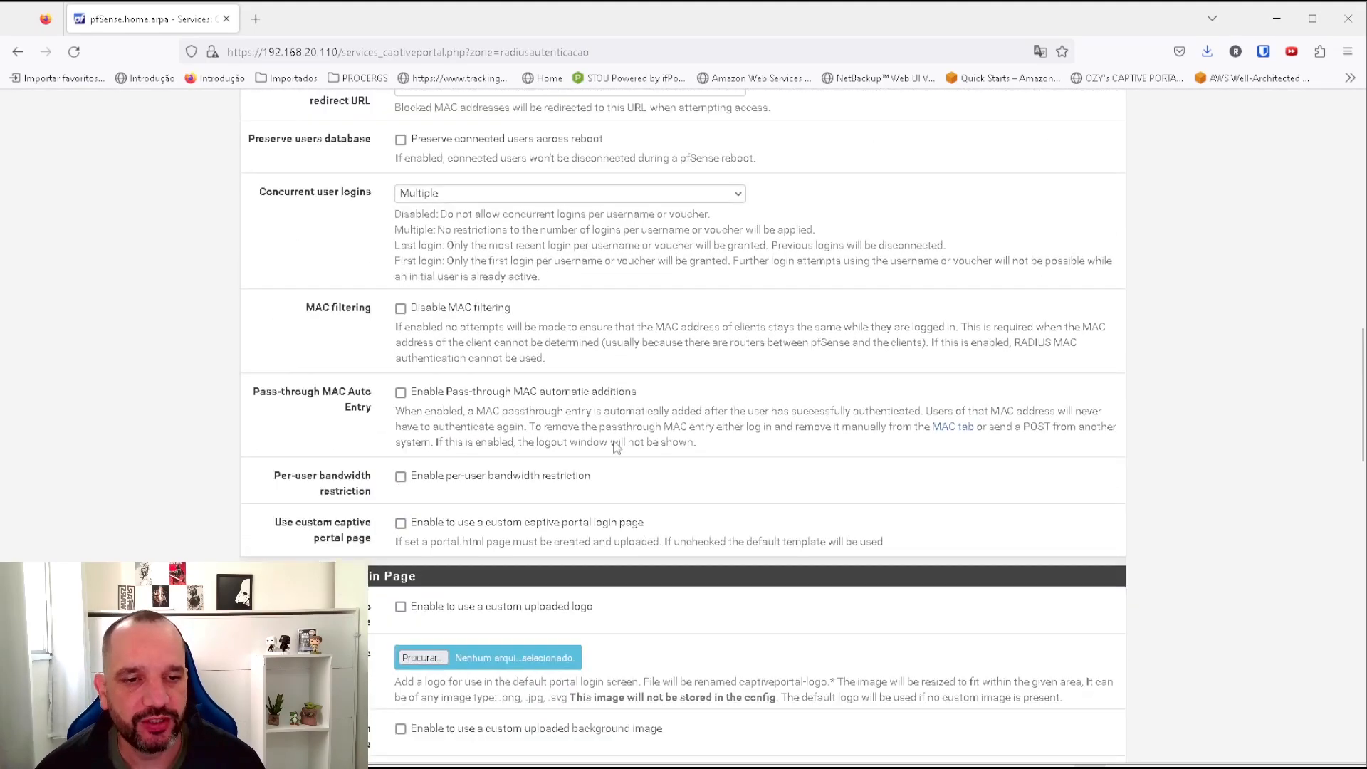
{"action": "scroll", "coordinate": [616, 447], "scroll_direction": "down", "scroll_amount": 3}
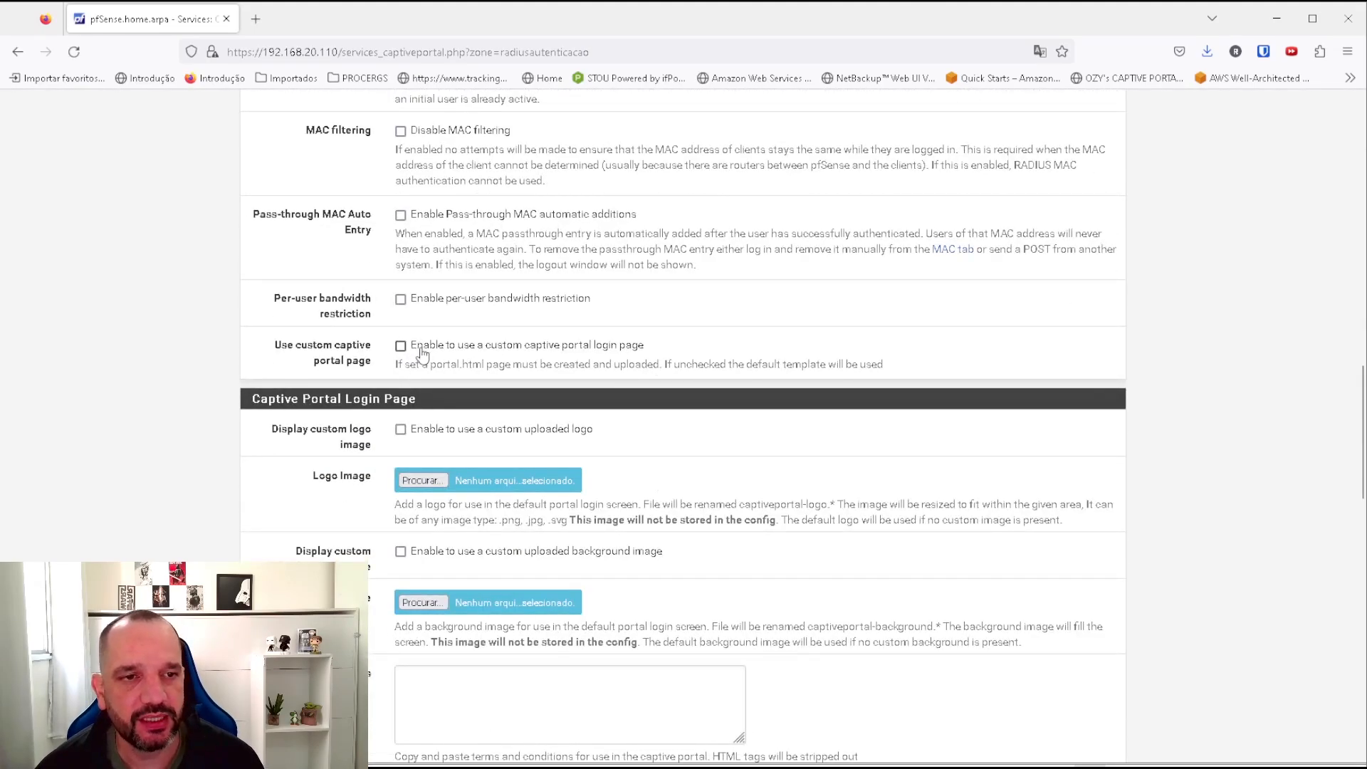
{"action": "left_click", "coordinate": [423, 354]}
{"action": "left_click", "coordinate": [426, 433]}
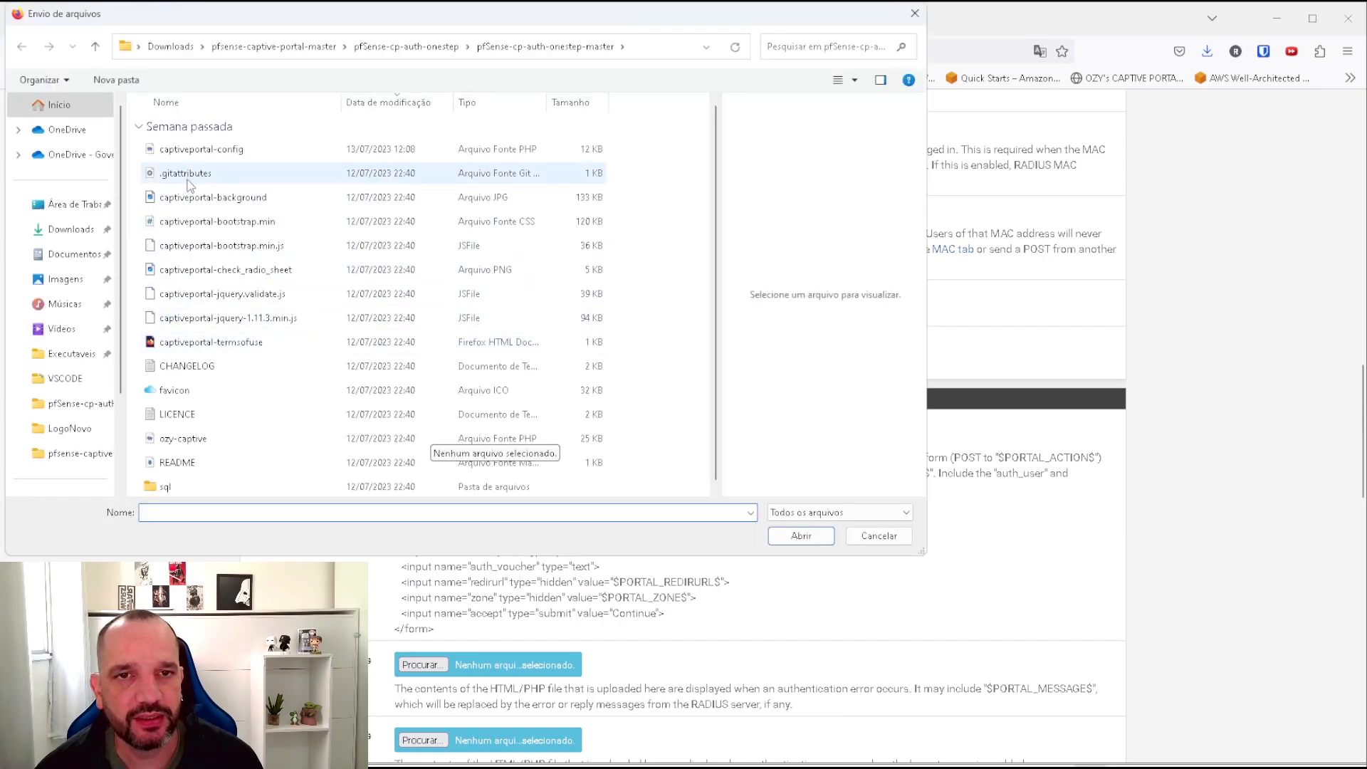
{"action": "left_click", "coordinate": [182, 439]}
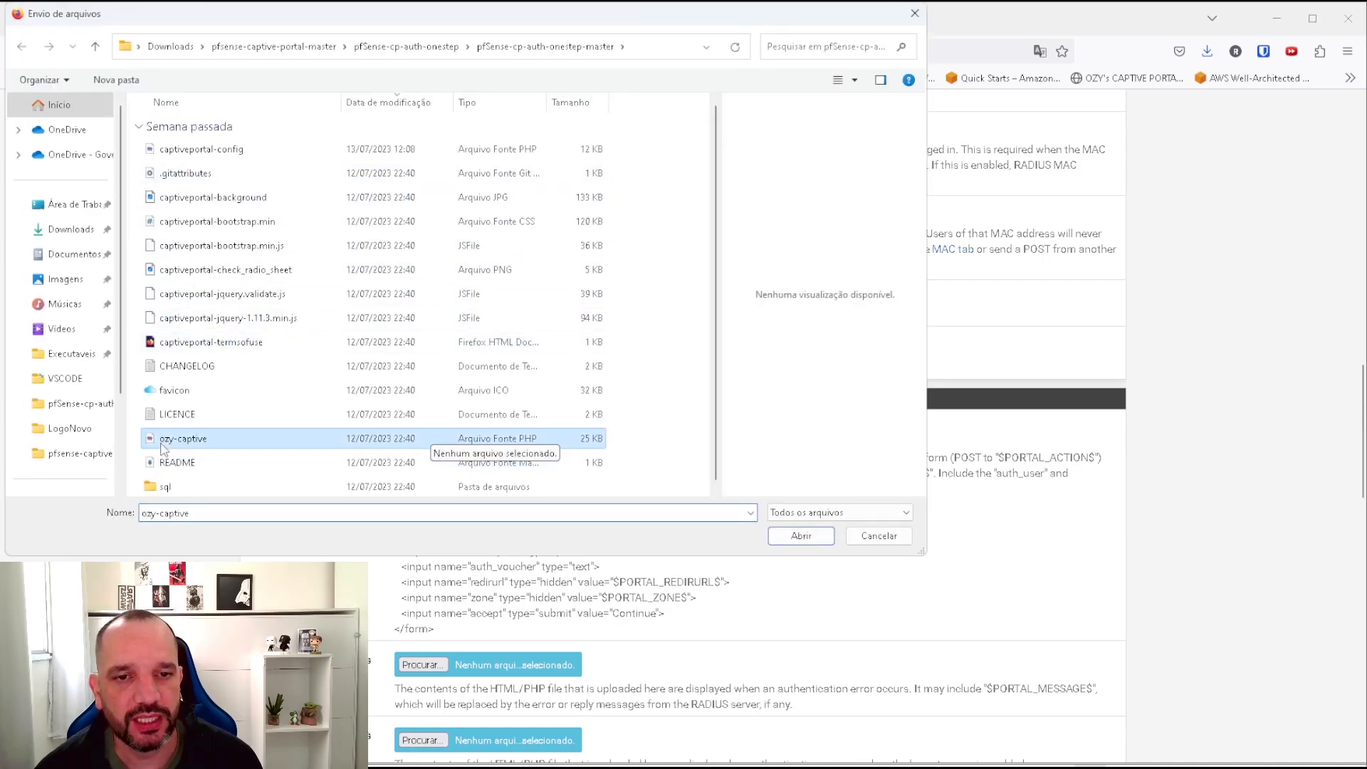
{"action": "left_click", "coordinate": [800, 536]}
{"action": "scroll", "coordinate": [694, 566], "scroll_direction": "down", "scroll_amount": 6}
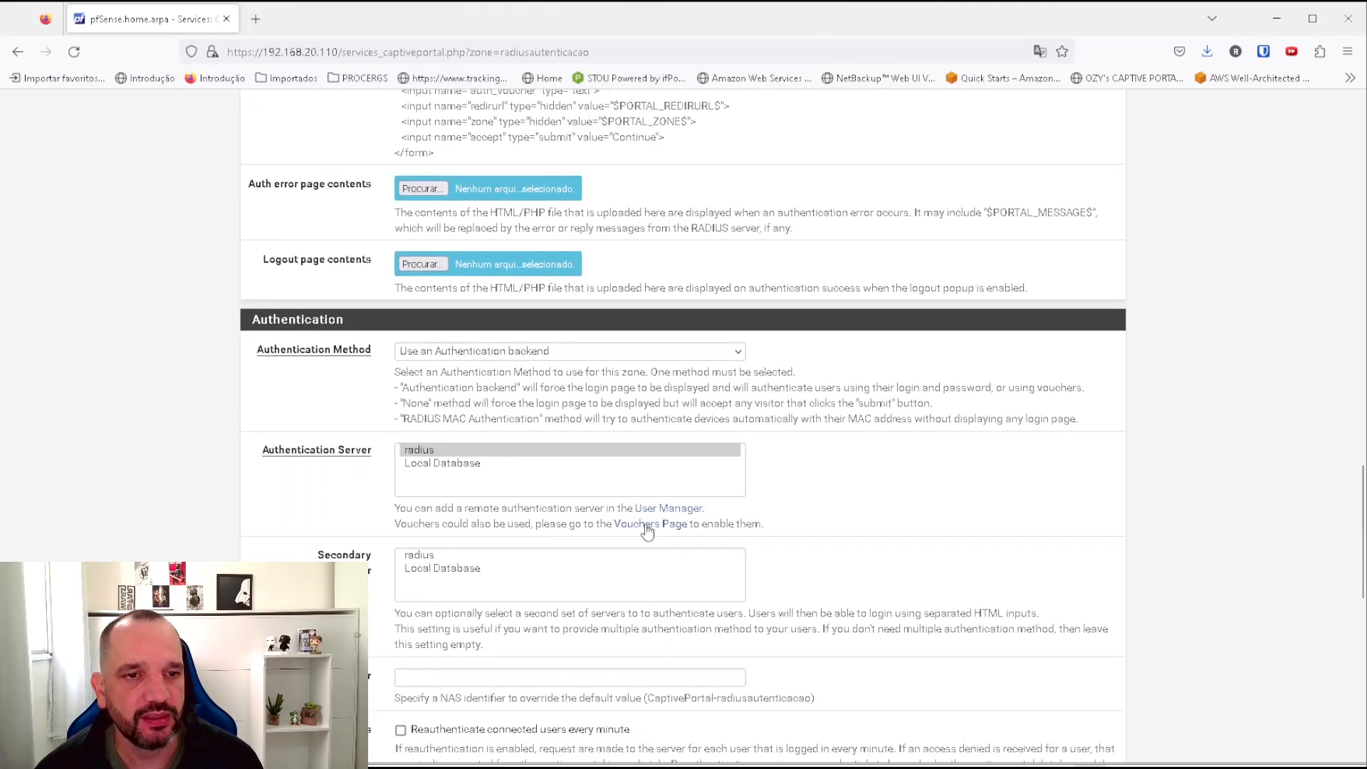
{"action": "scroll", "coordinate": [650, 534], "scroll_direction": "down", "scroll_amount": 10}
{"action": "left_click", "coordinate": [423, 587]}
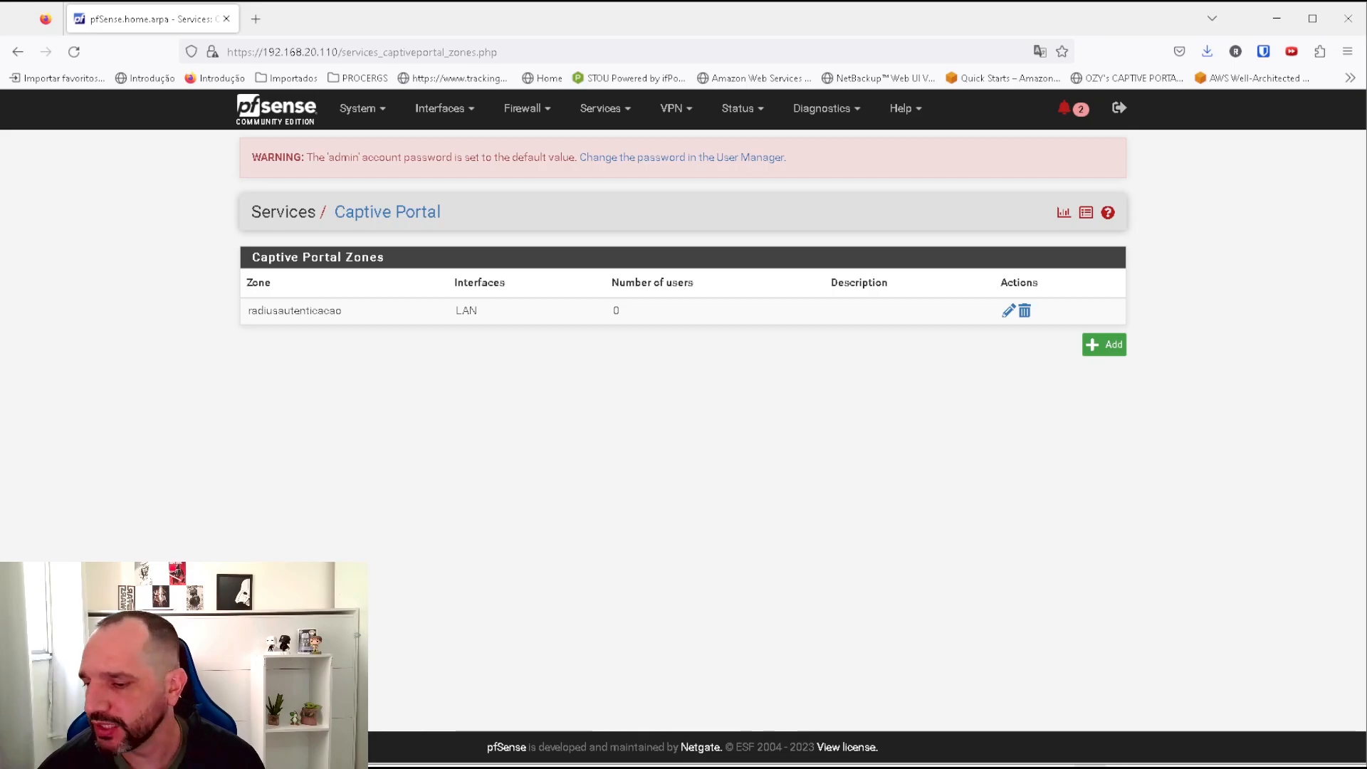
{"action": "key", "text": "alt+Tab"}
{"action": "left_click", "coordinate": [768, 732]}
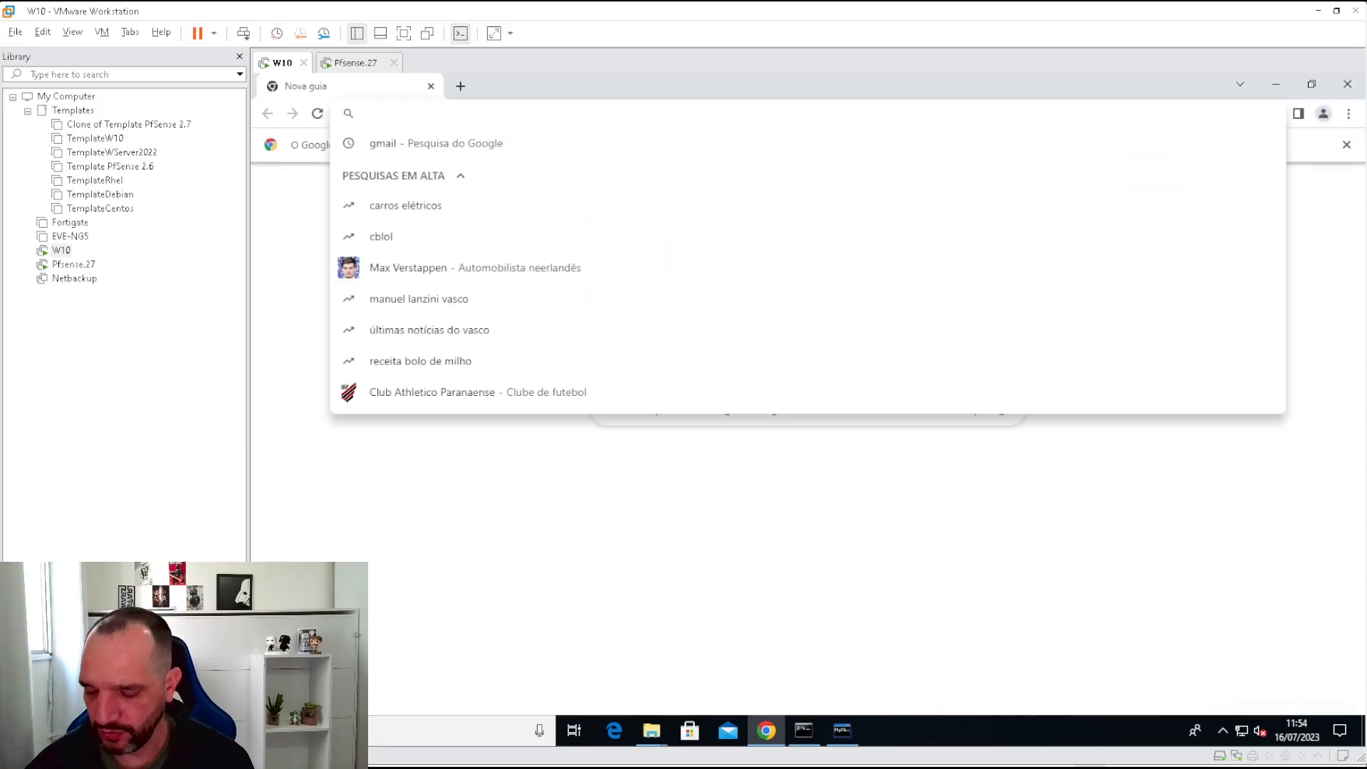
{"action": "type", "text": "www.google"}
{"action": "type", "text": ".com"}
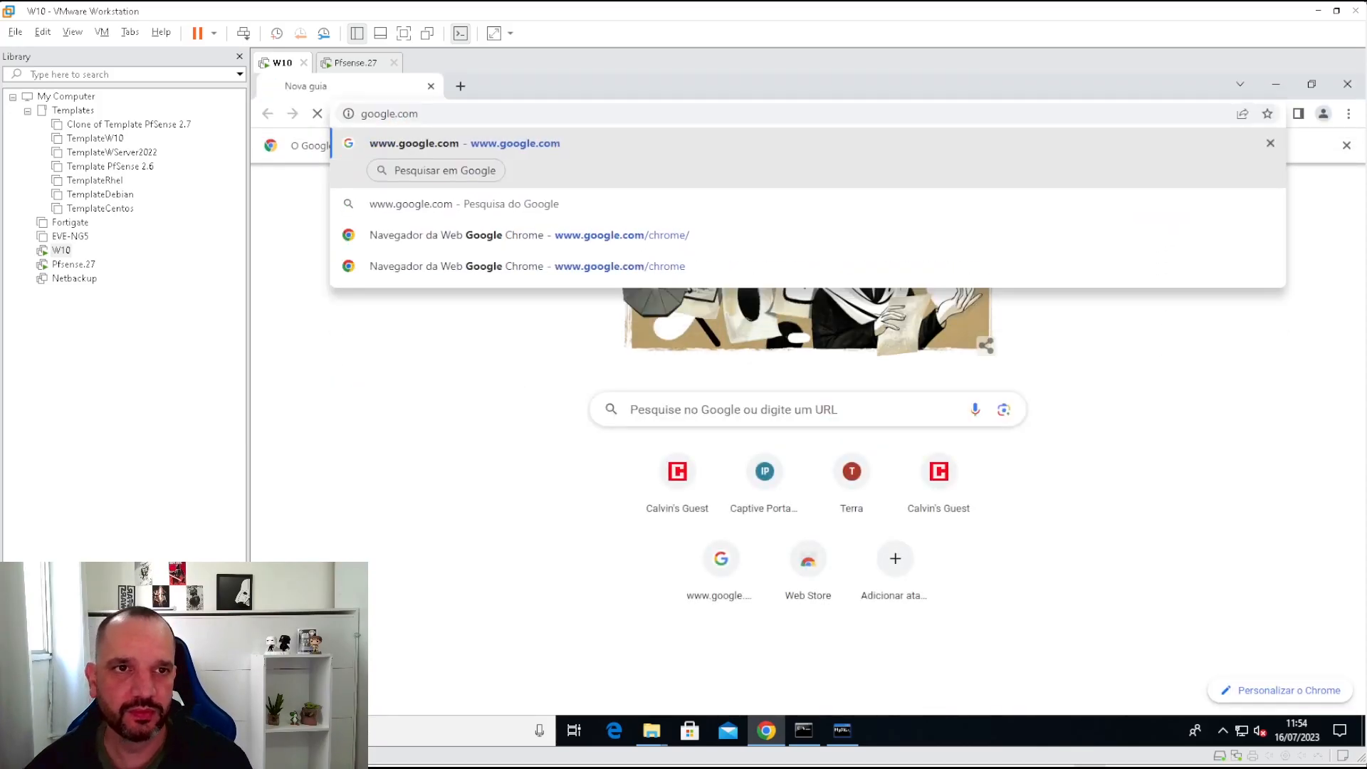
{"action": "key", "text": "Return"}
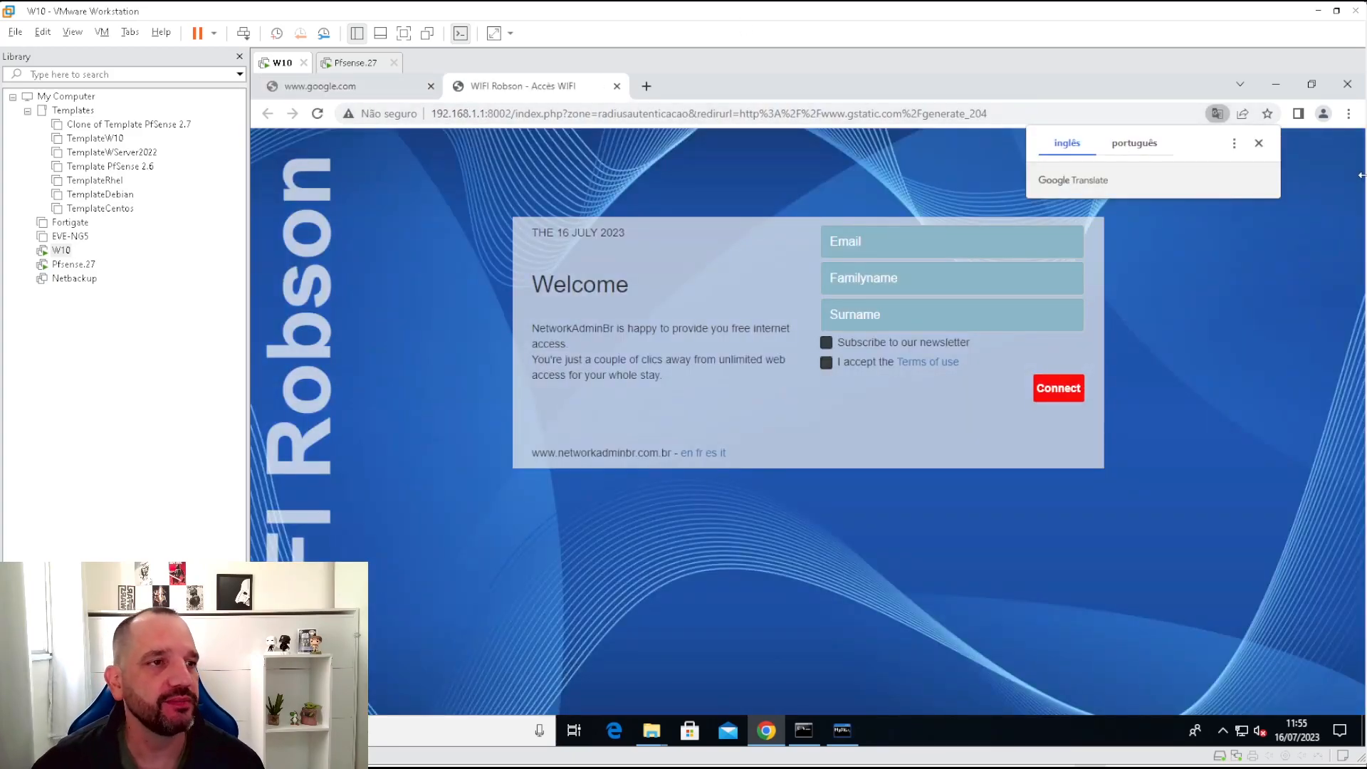
Inspect the WIFI Robson page's welcome text and its Email, Familyname and Surname fields.
{"action": "left_click", "coordinate": [1259, 143]}
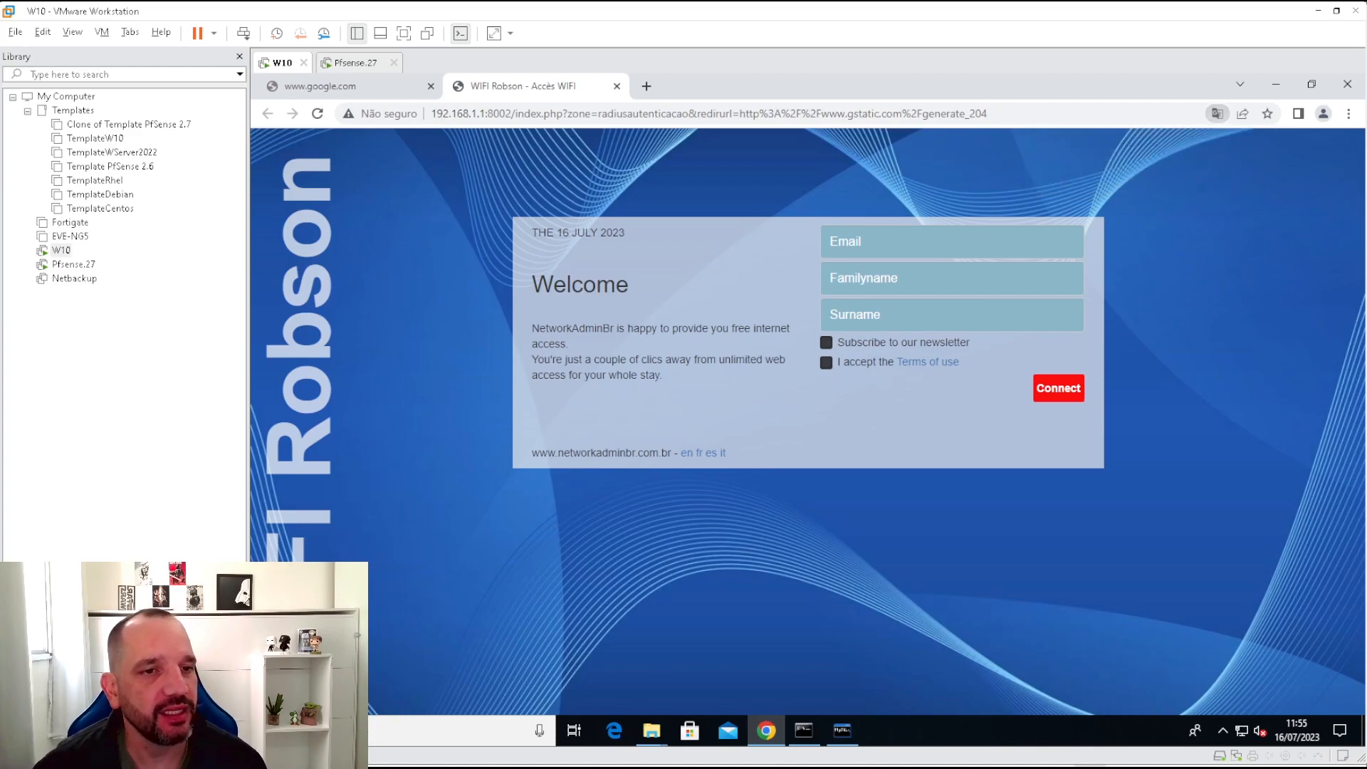
{"action": "left_click_drag", "start_coordinate": [528, 286], "coordinate": [742, 388]}
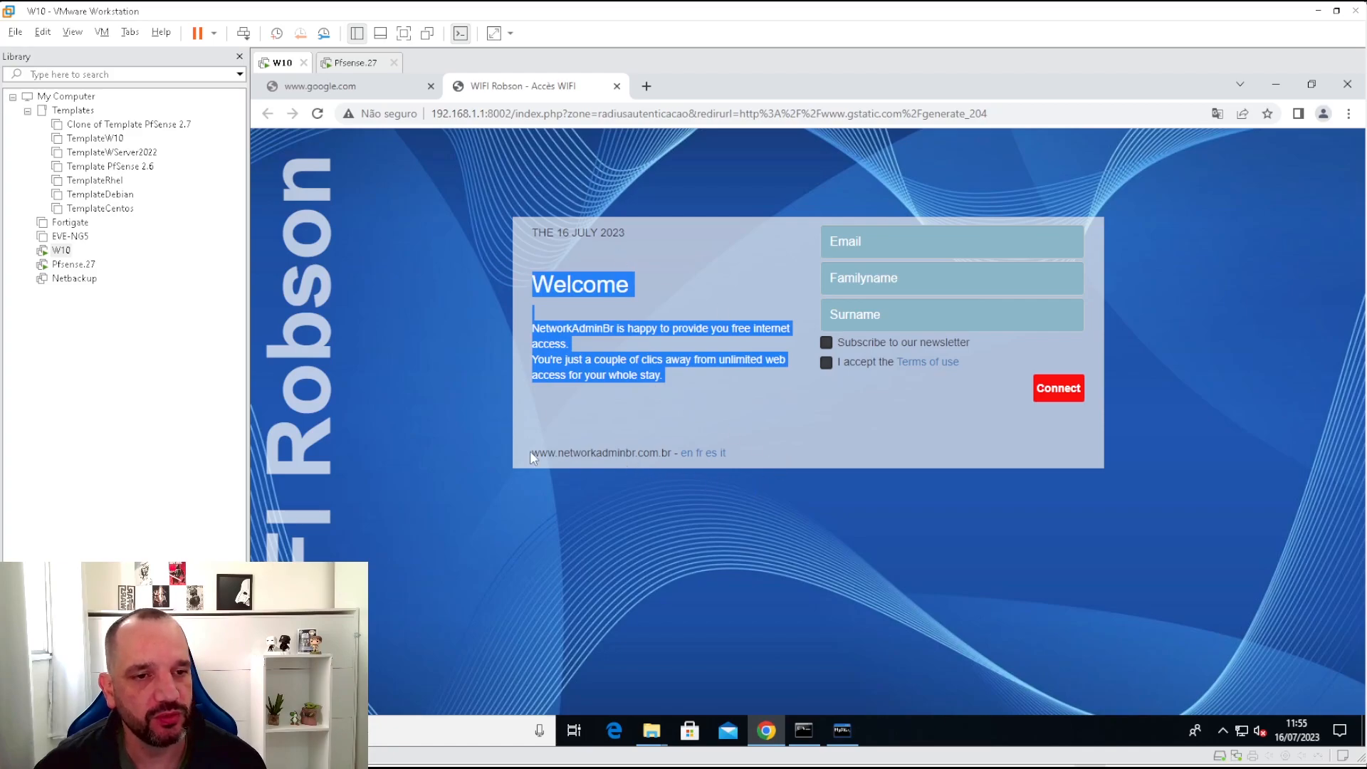
{"action": "left_click_drag", "start_coordinate": [532, 456], "coordinate": [665, 464]}
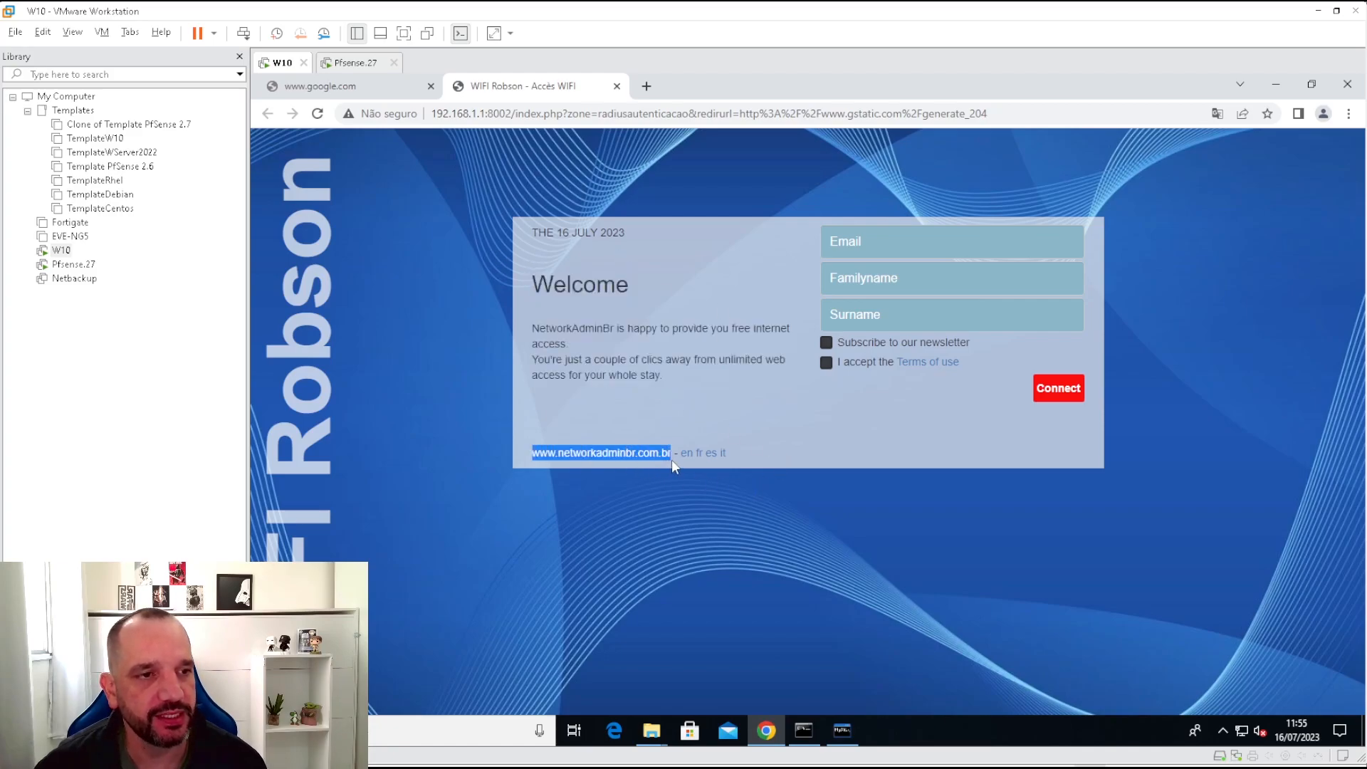
{"action": "left_click", "coordinate": [911, 242]}
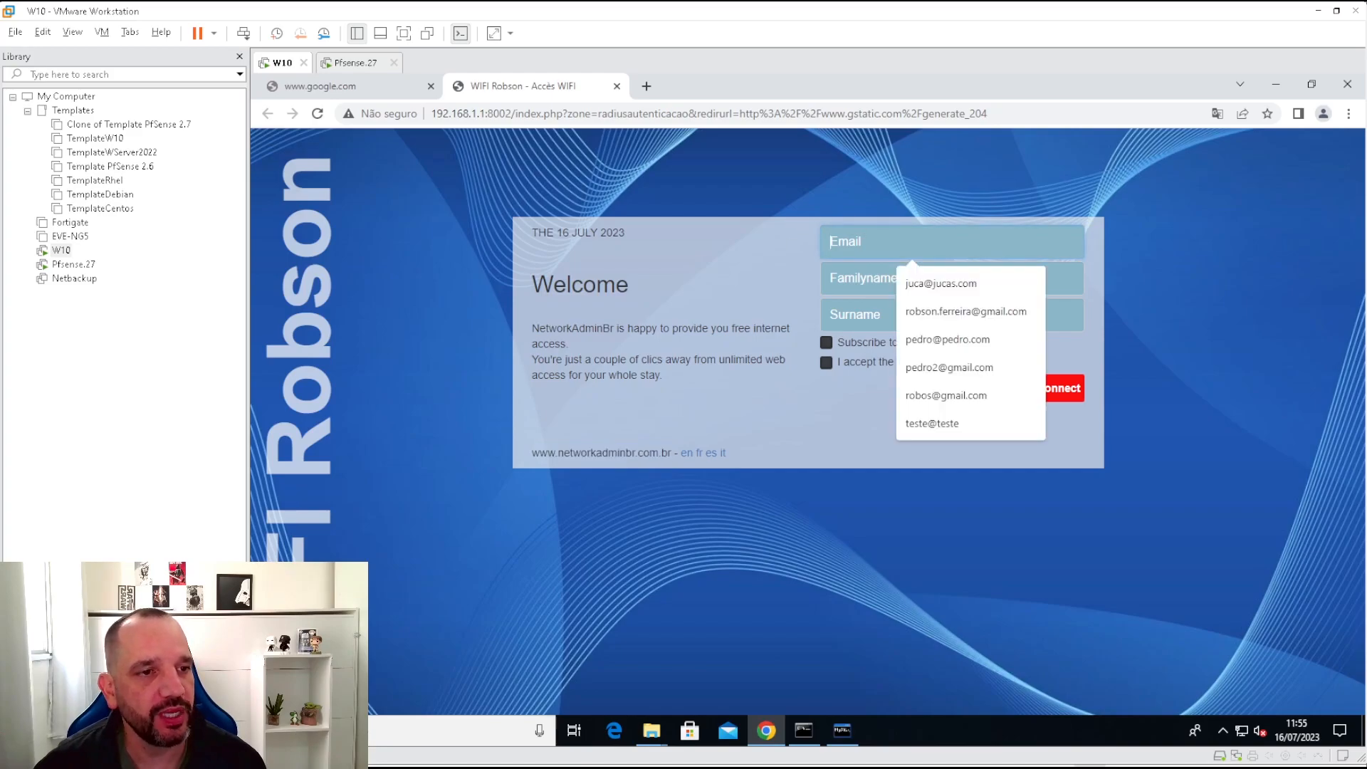
{"action": "left_click", "coordinate": [863, 278]}
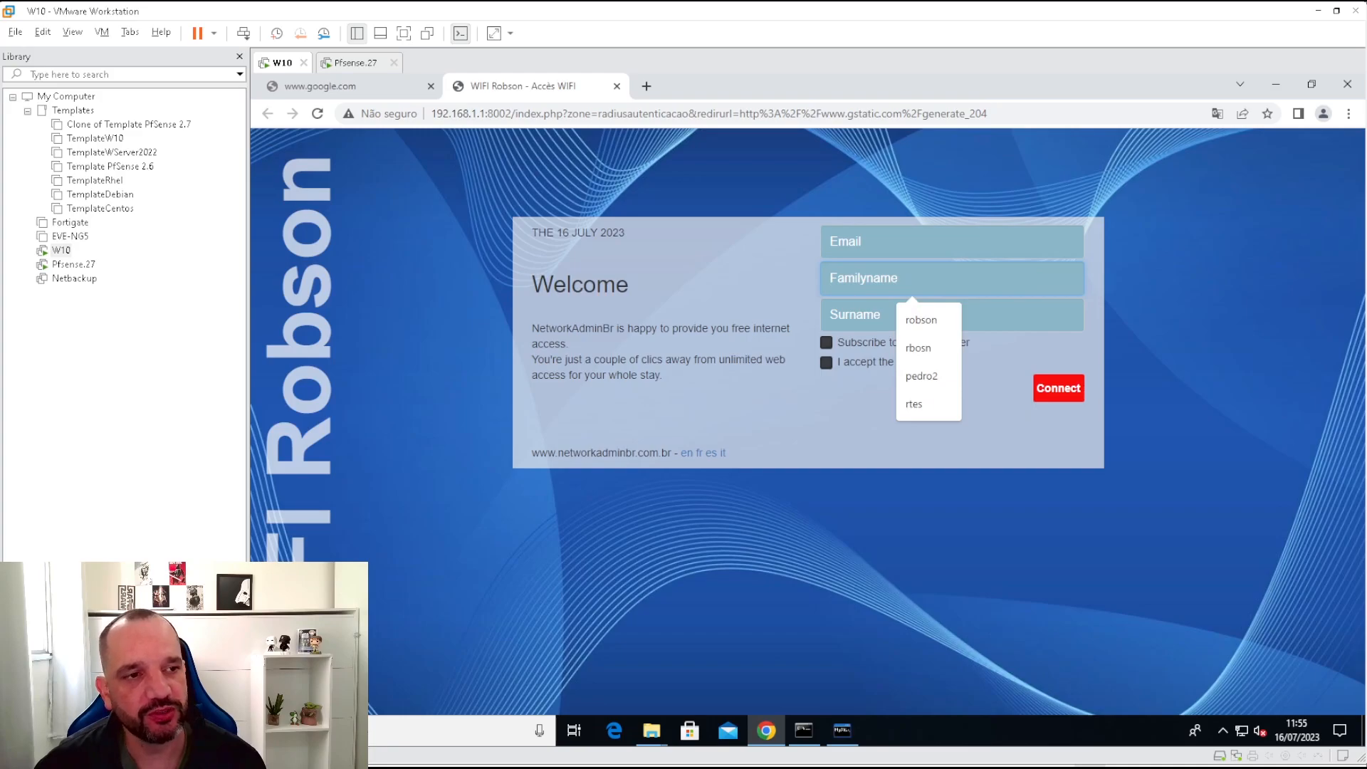
{"action": "left_click", "coordinate": [856, 314]}
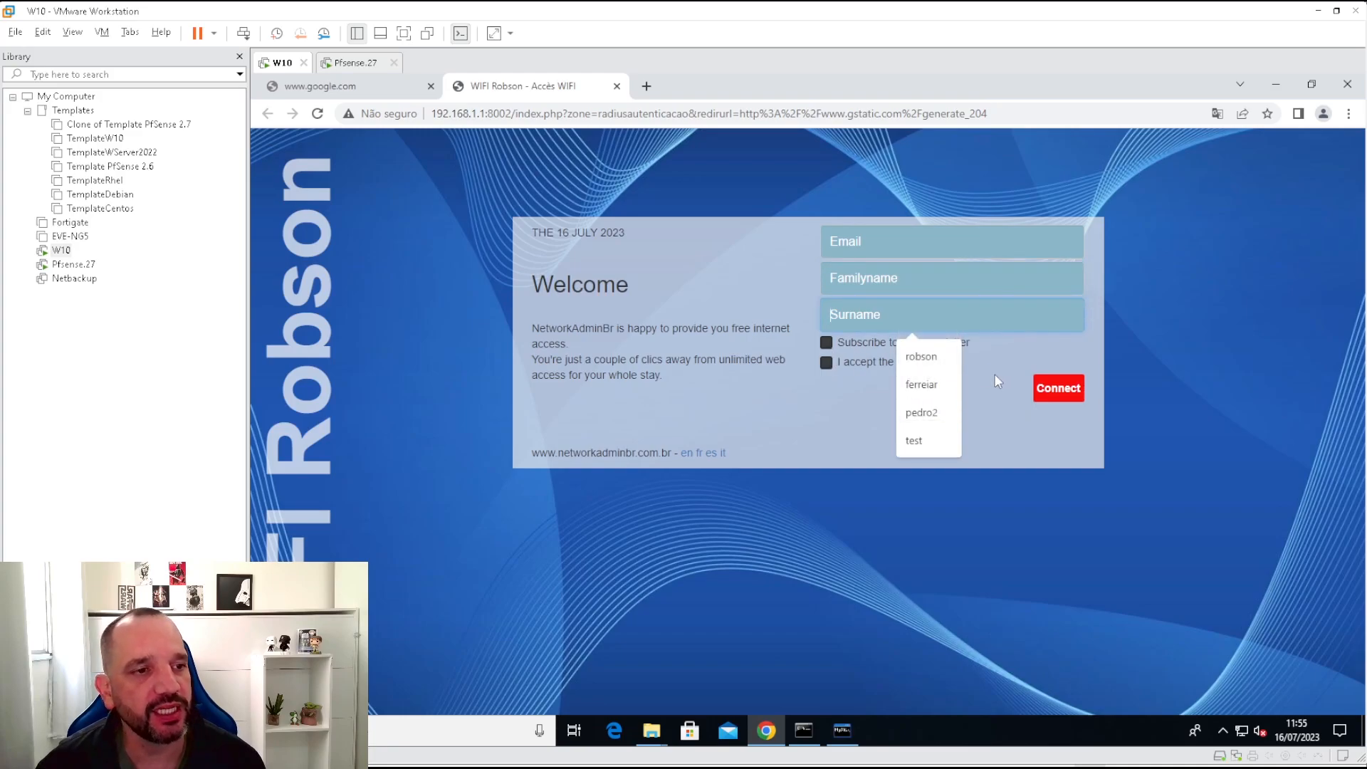
{"action": "left_click", "coordinate": [892, 356]}
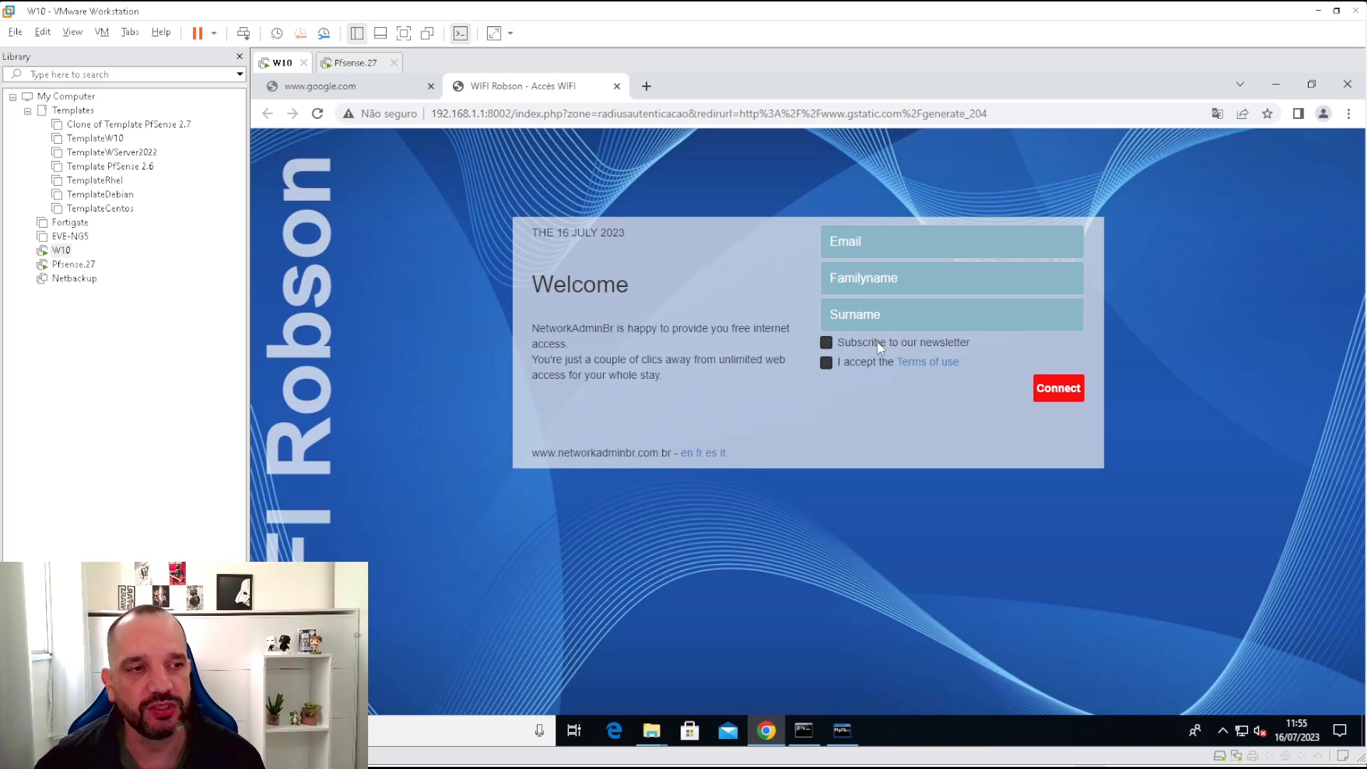
Read the terms of use, then tick the newsletter and terms-acceptance boxes.
{"action": "left_click", "coordinate": [954, 365]}
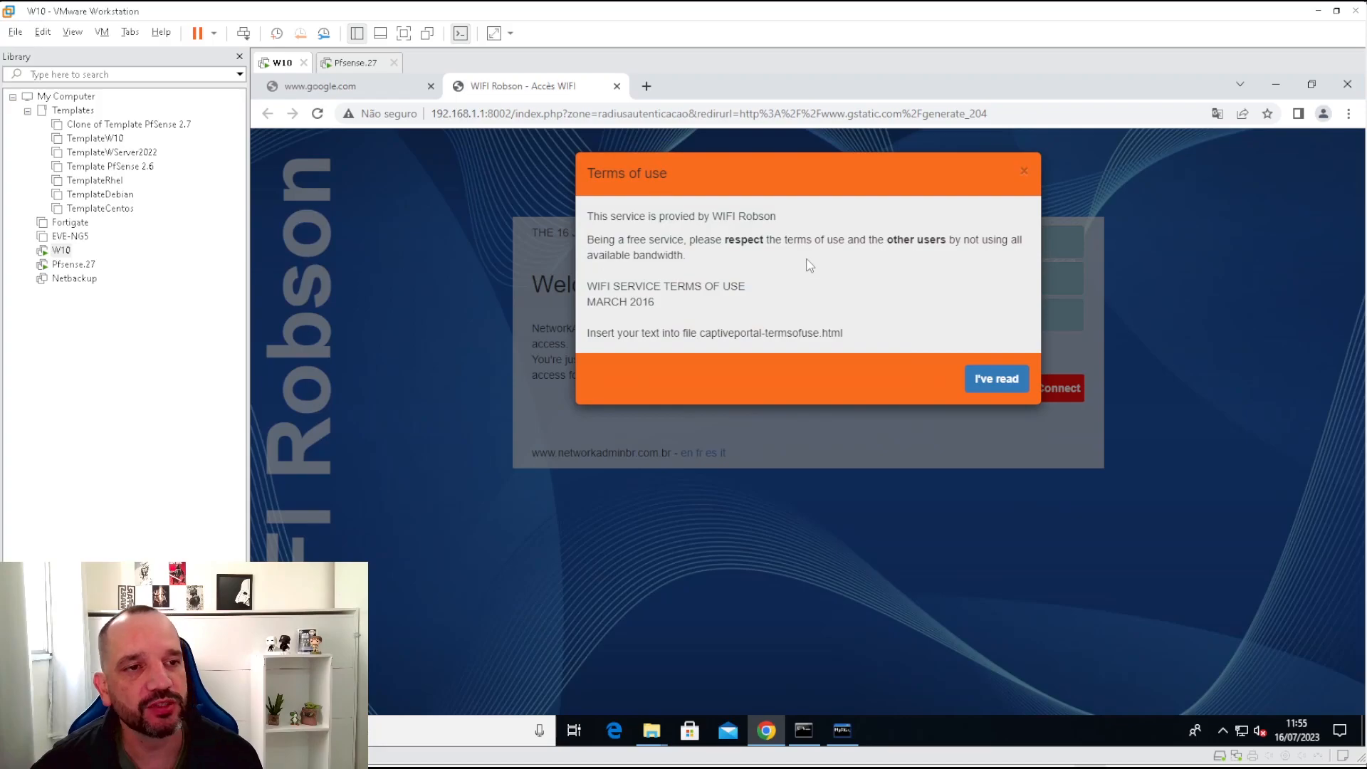
{"action": "left_click", "coordinate": [1005, 379]}
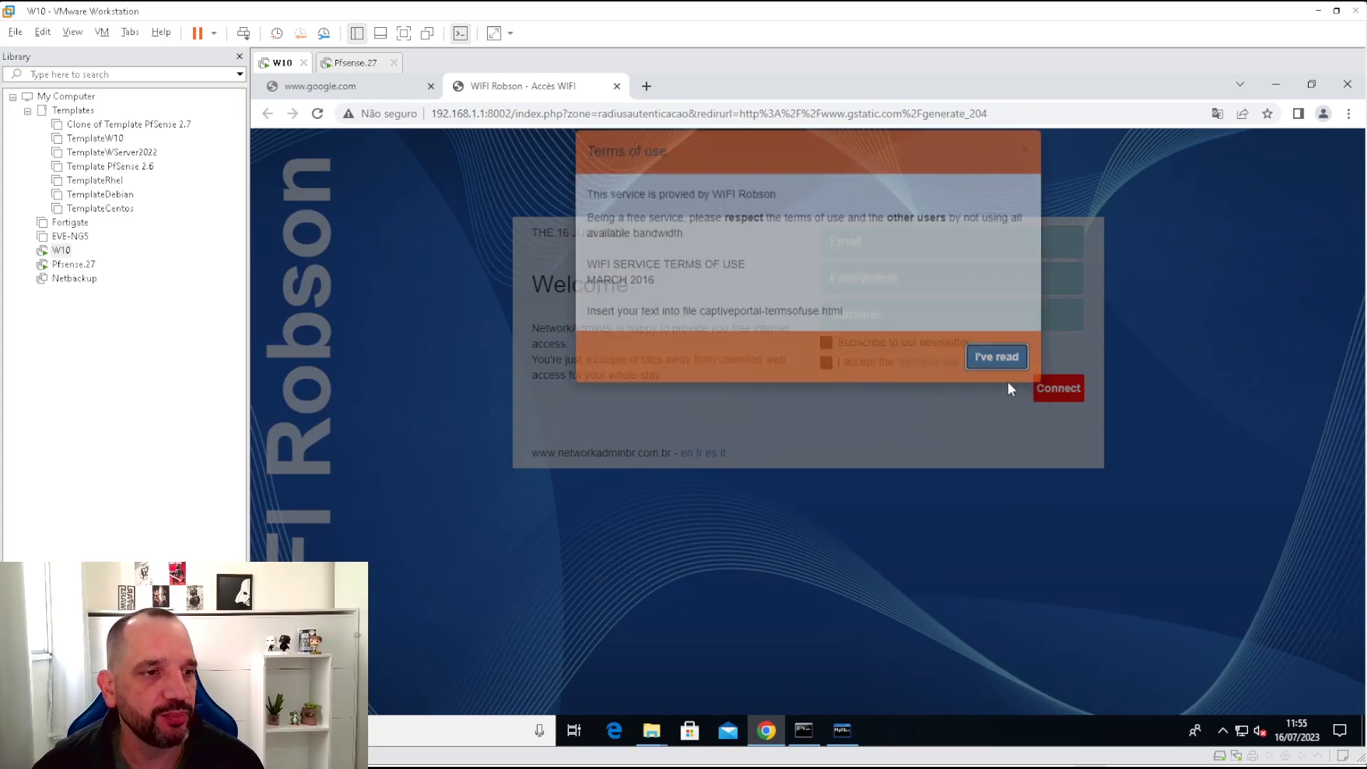
{"action": "left_click", "coordinate": [827, 343]}
{"action": "left_click", "coordinate": [827, 363]}
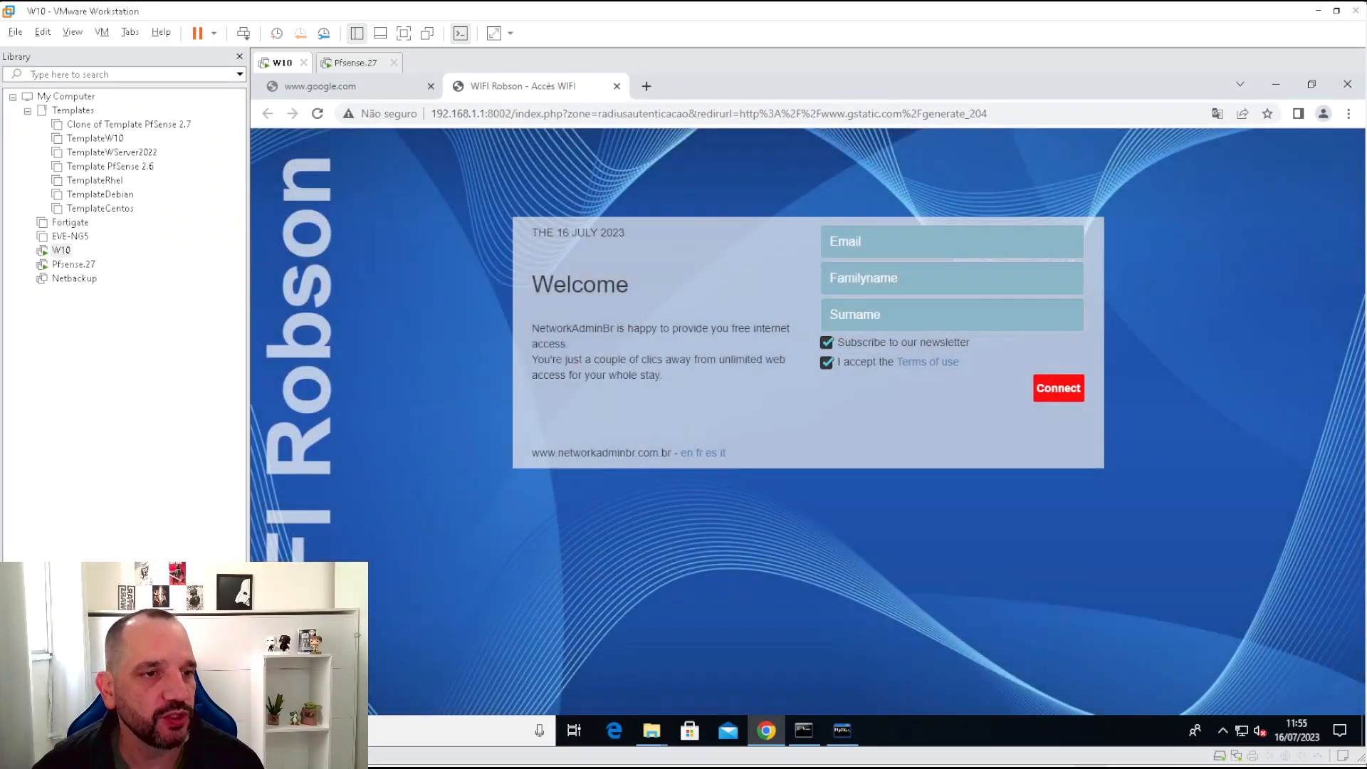
Enter the user's e-mail address and family name in the login form.
{"action": "left_click", "coordinate": [912, 242]}
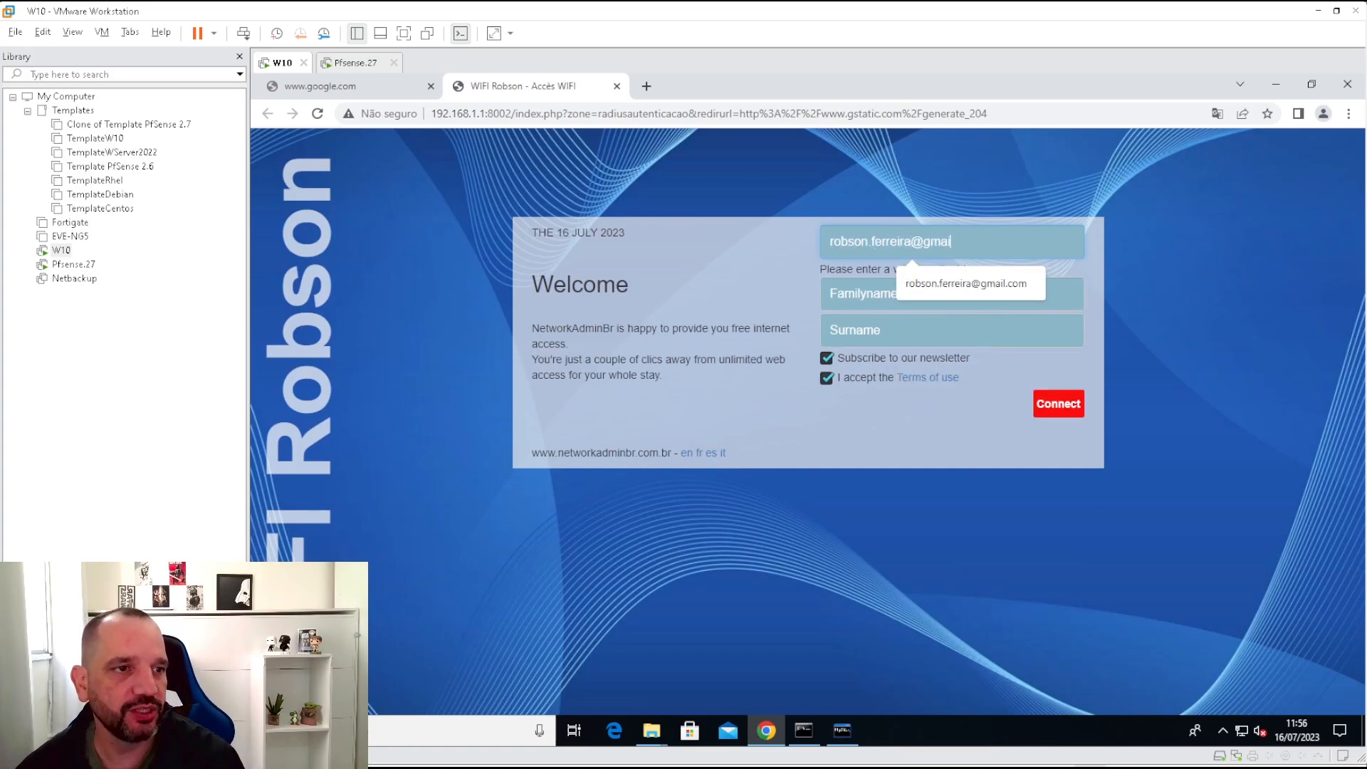
{"action": "key", "text": "Tab"}
{"action": "key", "text": "Tab"}
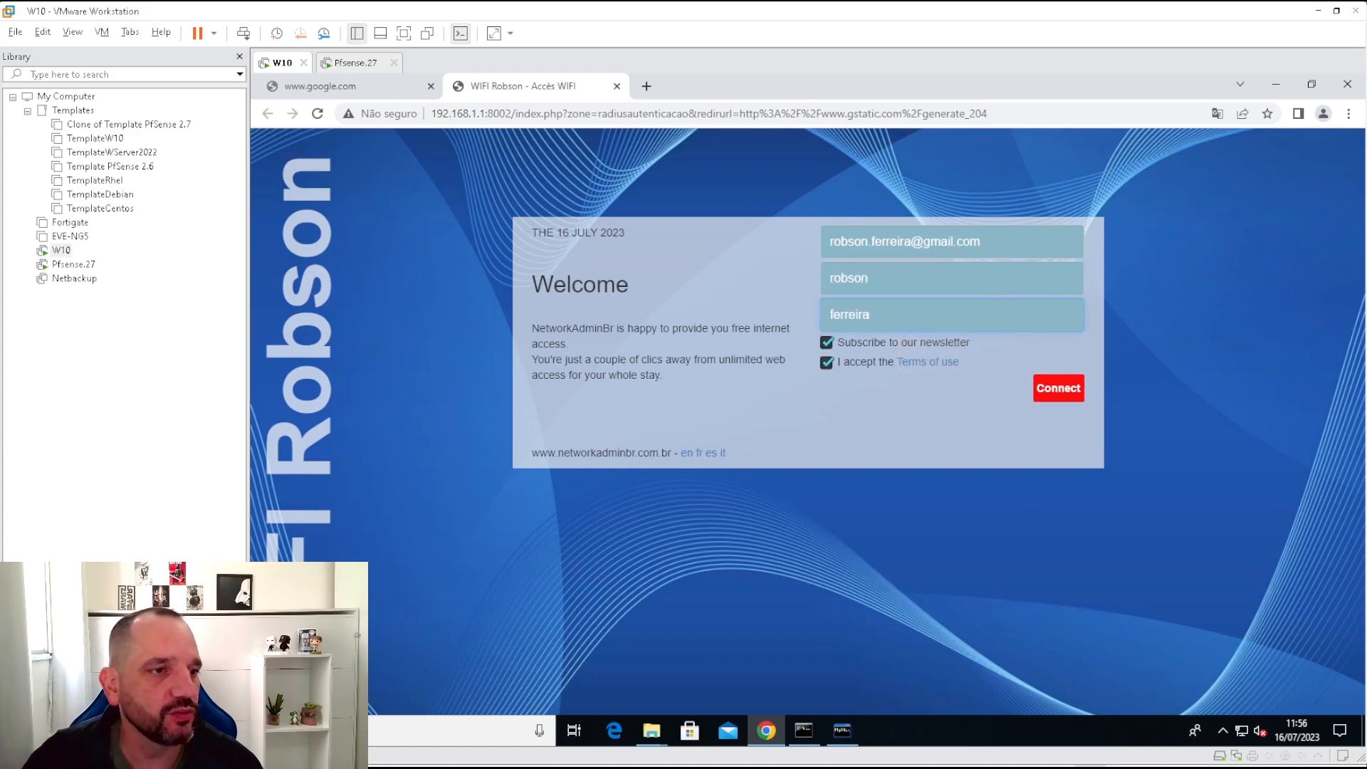
Enter the surname, submit with Connect, and read the 'Class mysqli not found' error.
{"action": "left_click", "coordinate": [1068, 393]}
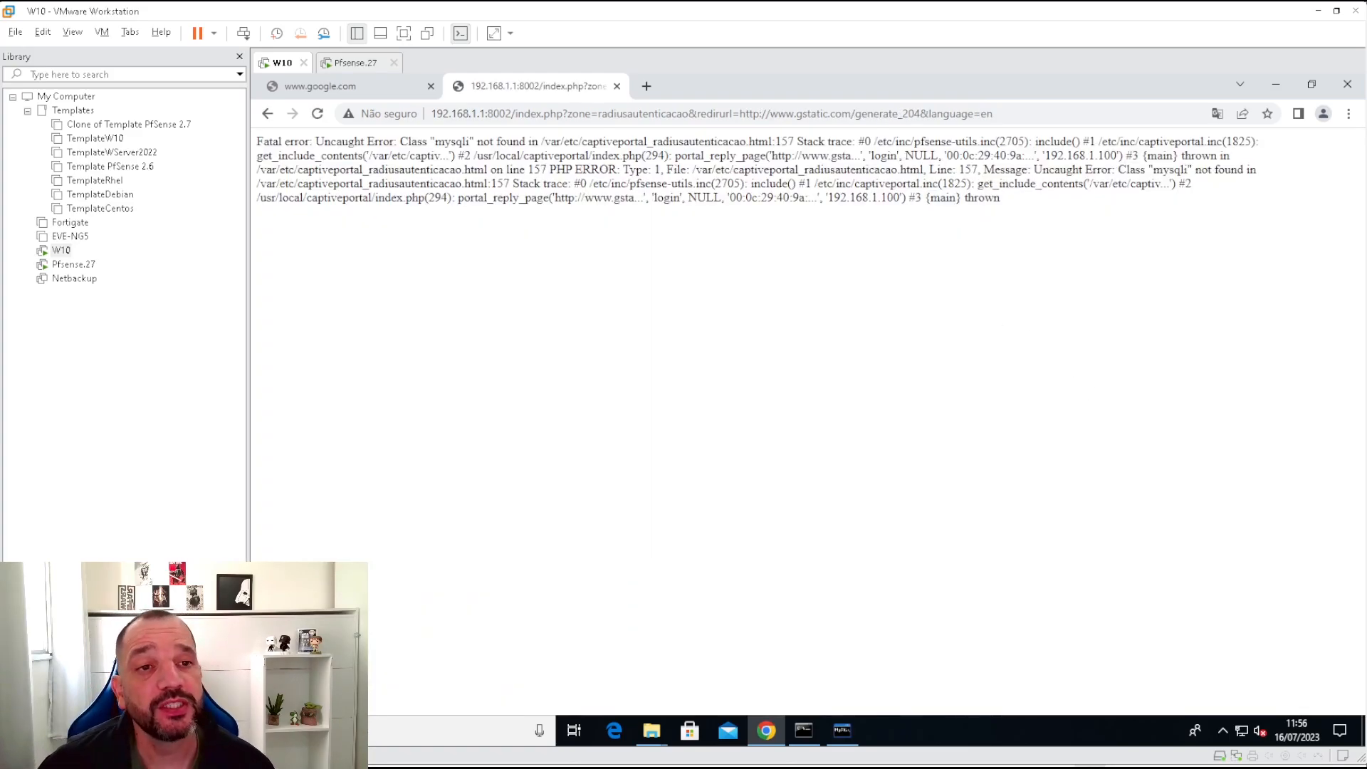
{"action": "left_click_drag", "start_coordinate": [1011, 213], "coordinate": [258, 146]}
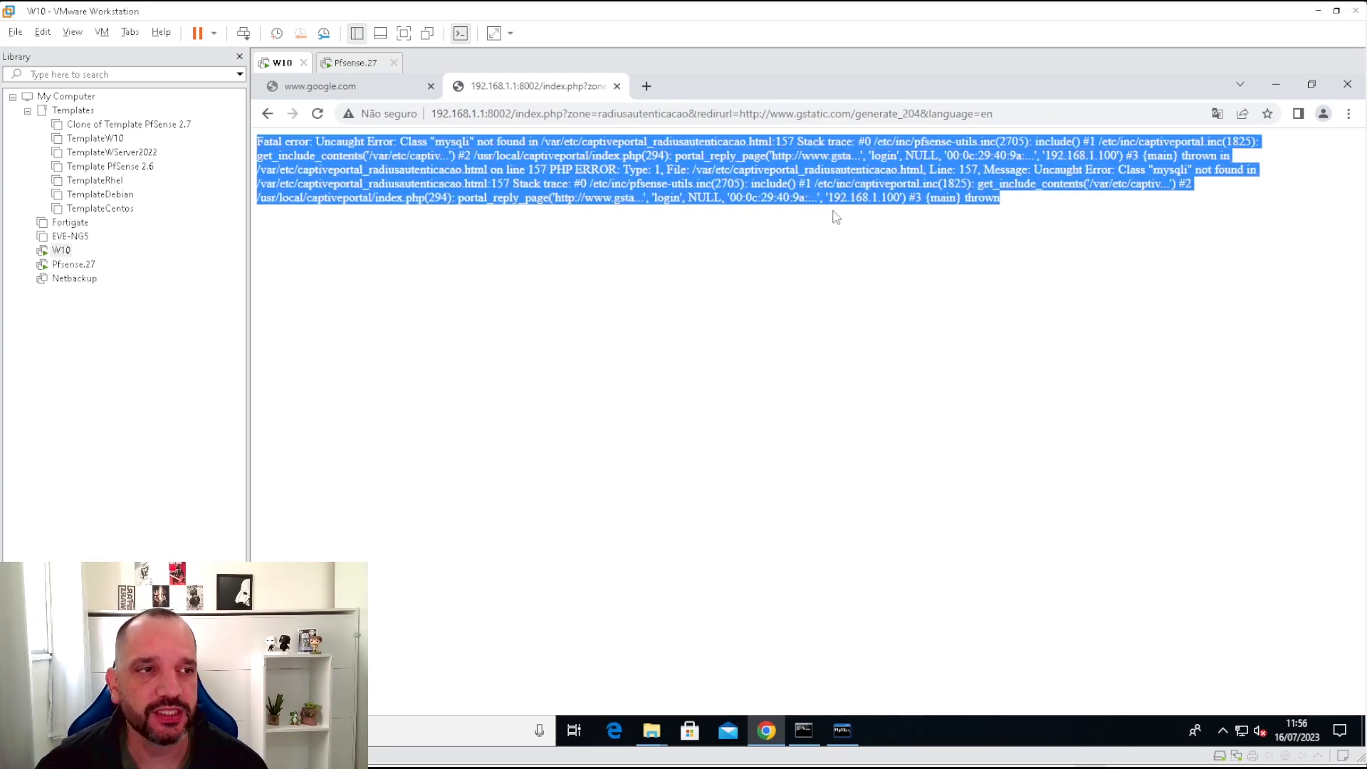
{"action": "left_click", "coordinate": [923, 211]}
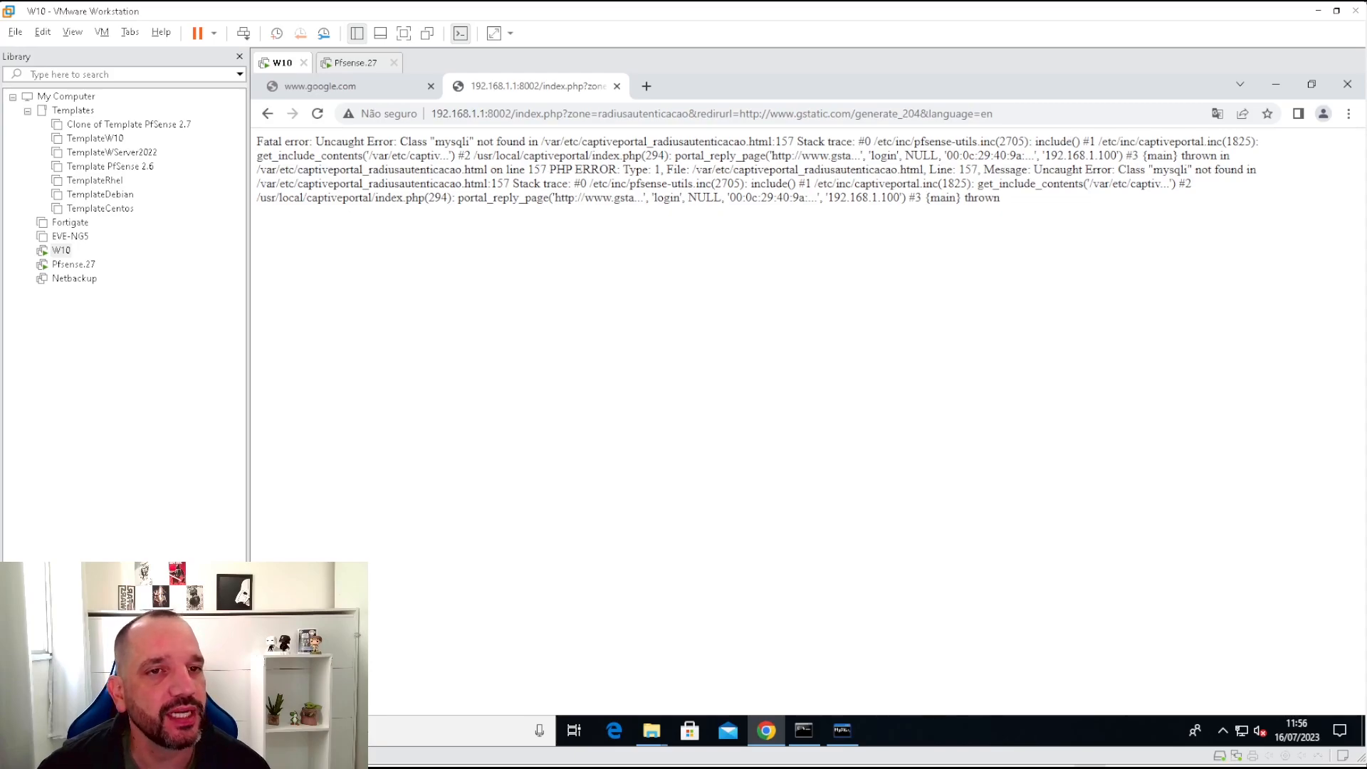
{"action": "left_click_drag", "start_coordinate": [434, 141], "coordinate": [463, 142]}
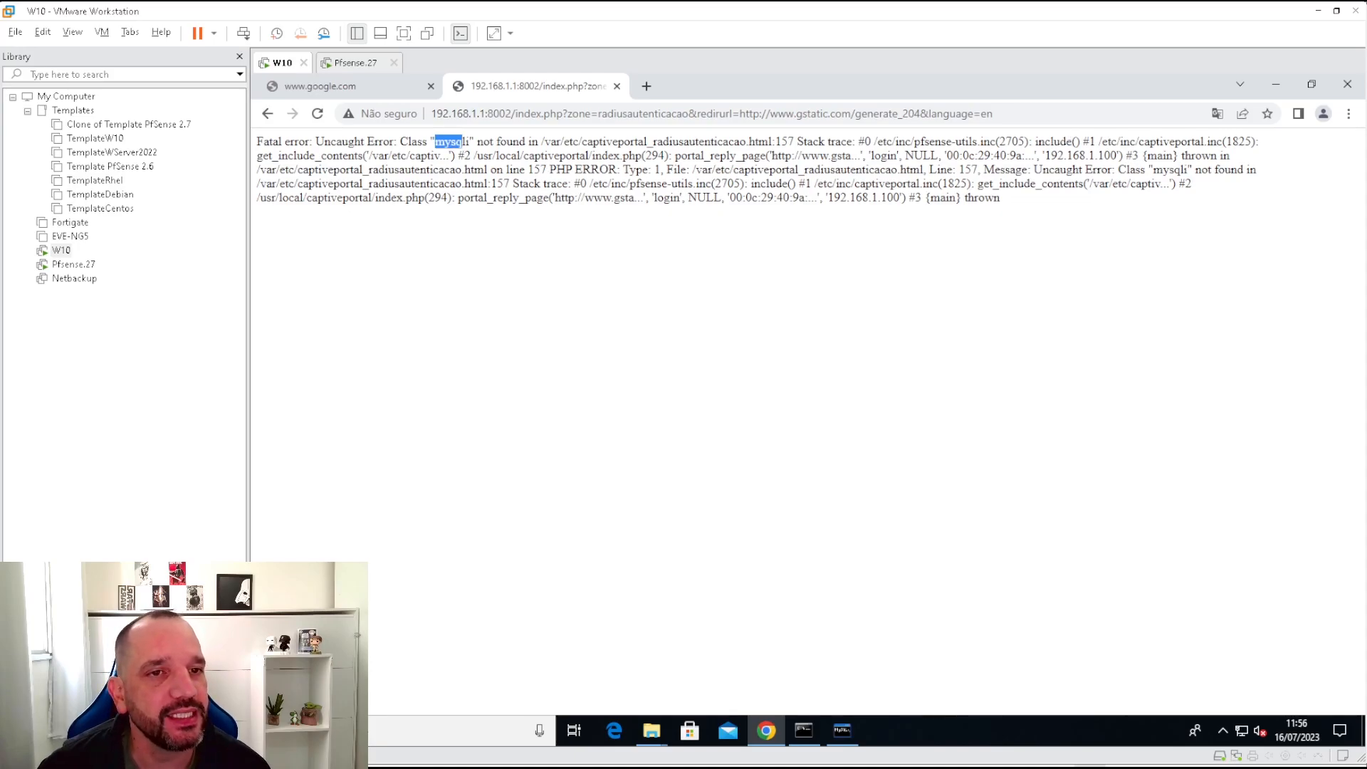
{"action": "left_click", "coordinate": [474, 143]}
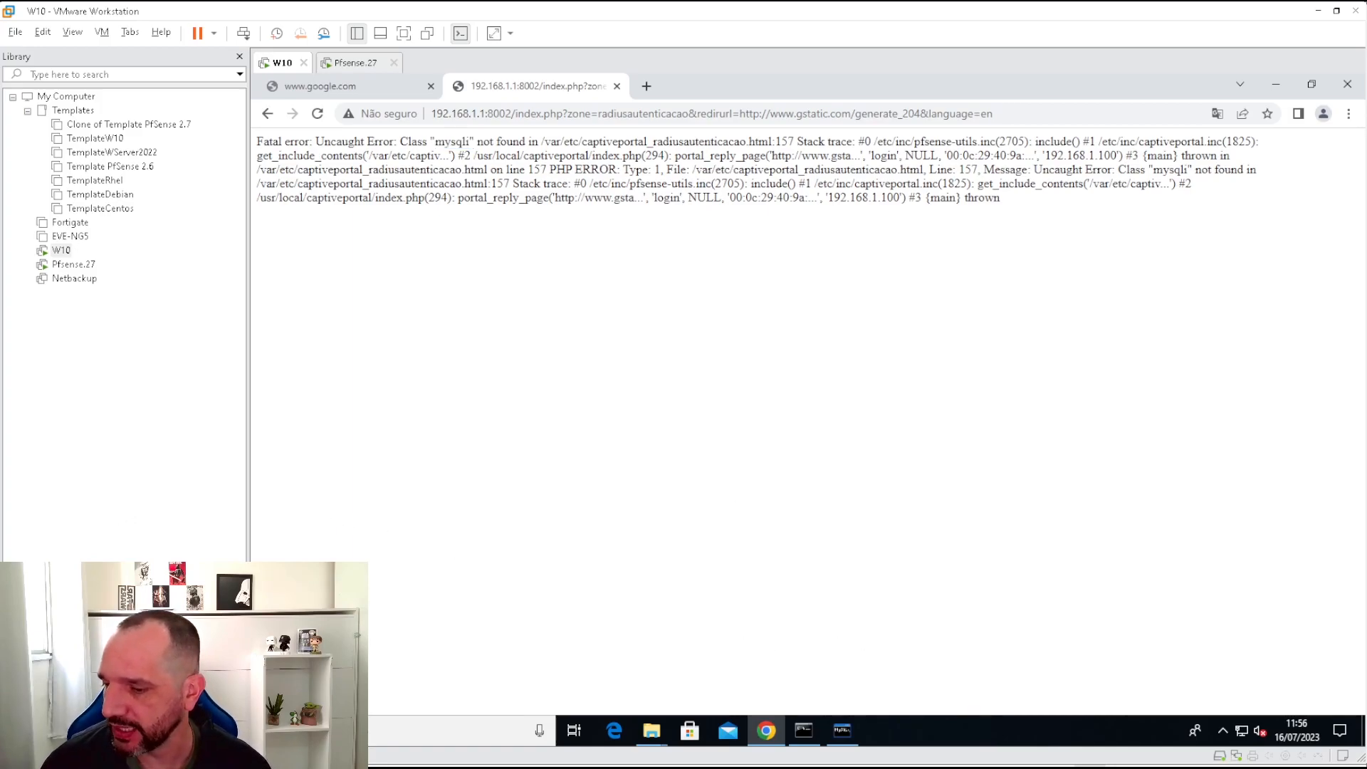
Find php82-mysqli-8.2.6 with pkg search mysql and install it, confirming with y.
{"action": "key", "text": "alt+Tab"}
{"action": "left_click", "coordinate": [556, 525]}
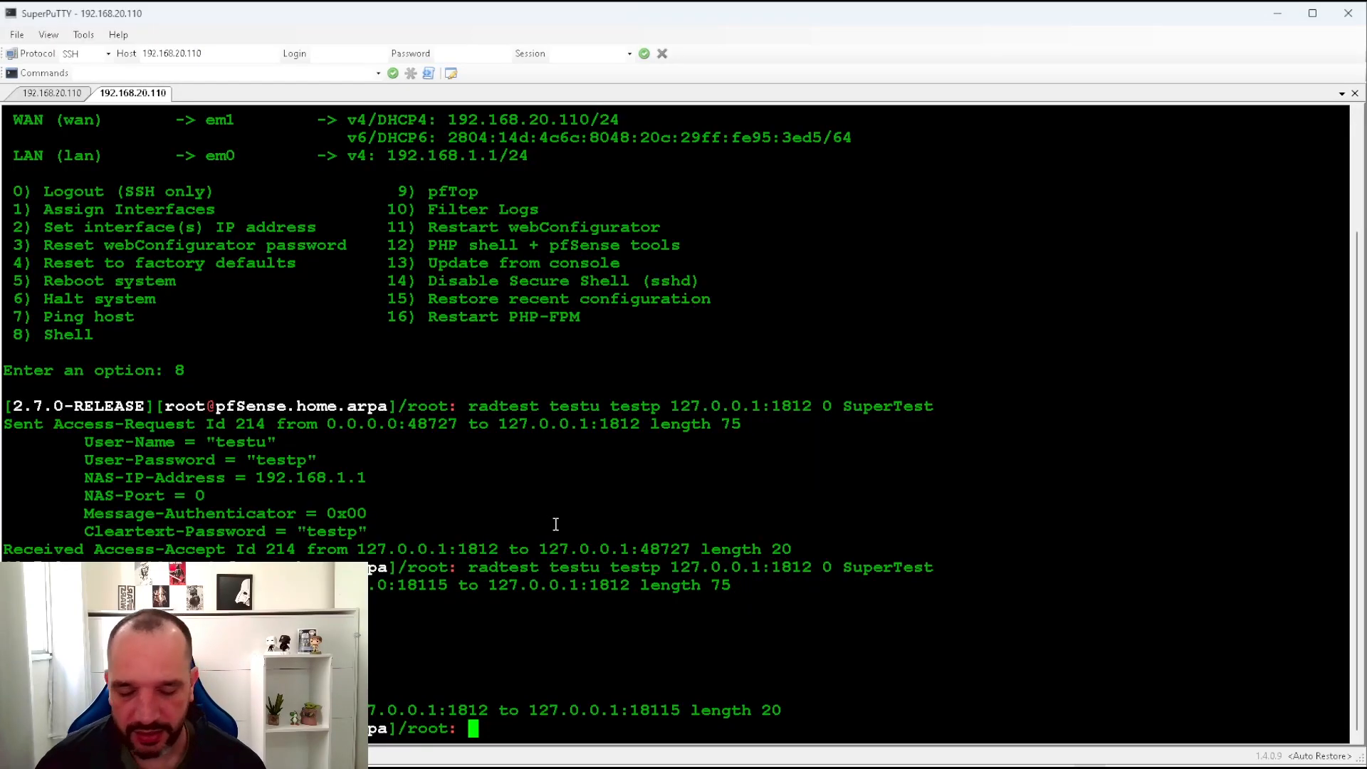
{"action": "key", "text": "ctrl+l"}
{"action": "type", "text": "pkg search mysql"}
{"action": "key", "text": "Return"}
{"action": "left_click_drag", "start_coordinate": [7, 158], "coordinate": [180, 155]}
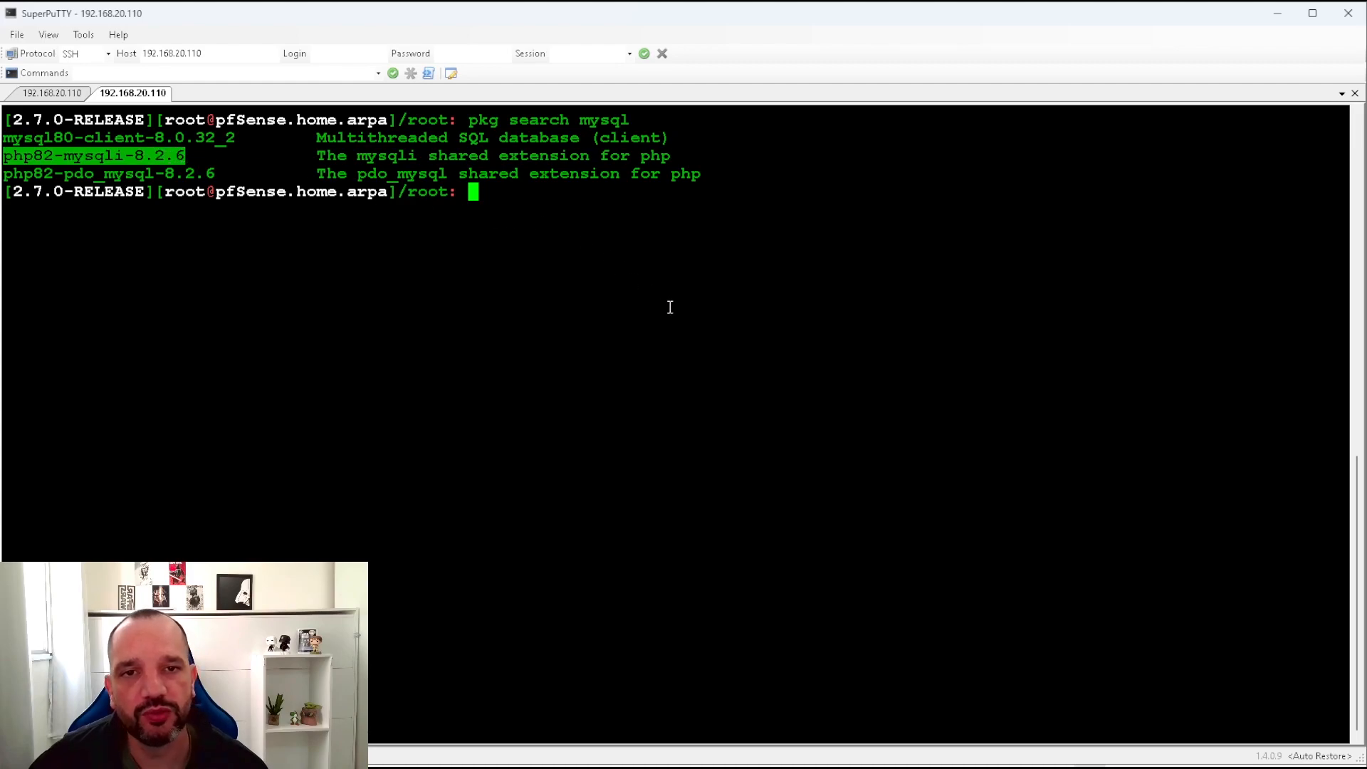
{"action": "type", "text": "pkg install"}
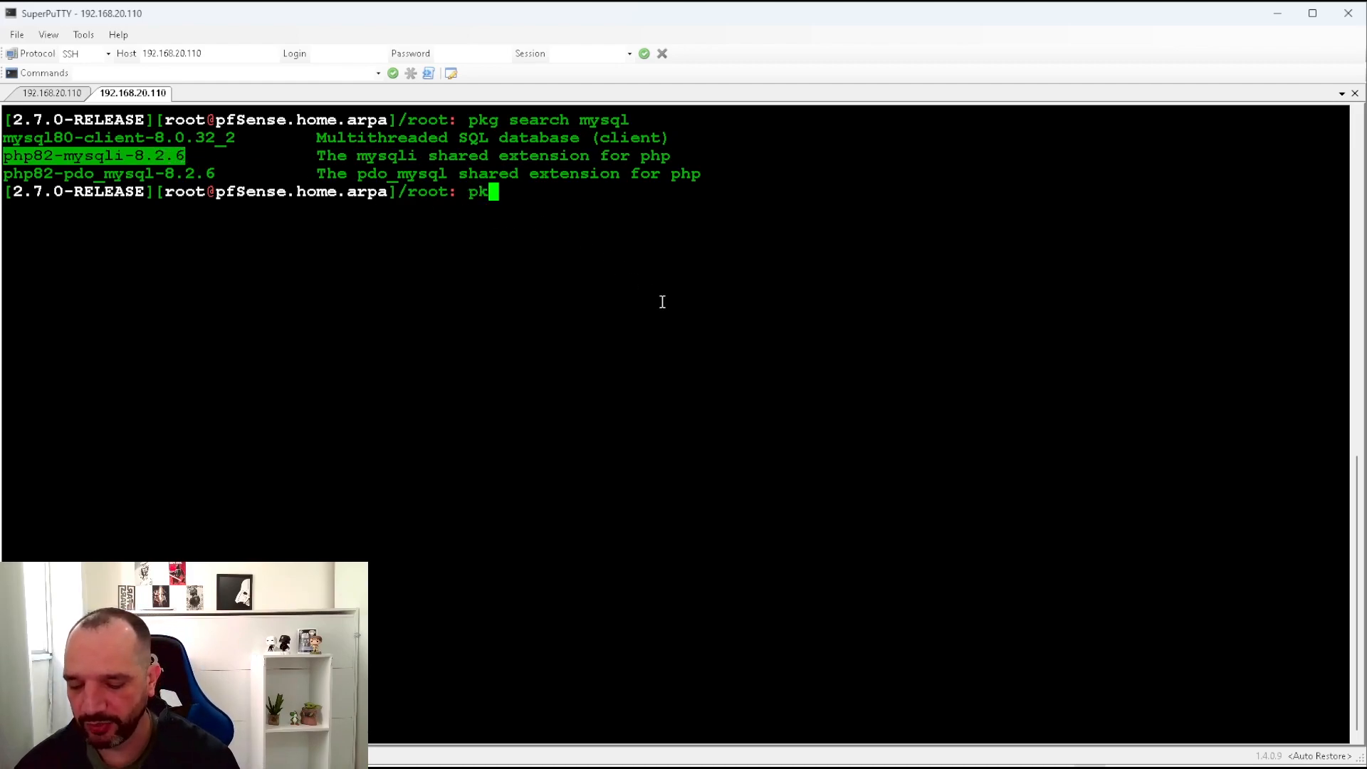
{"action": "right_click", "coordinate": [662, 302]}
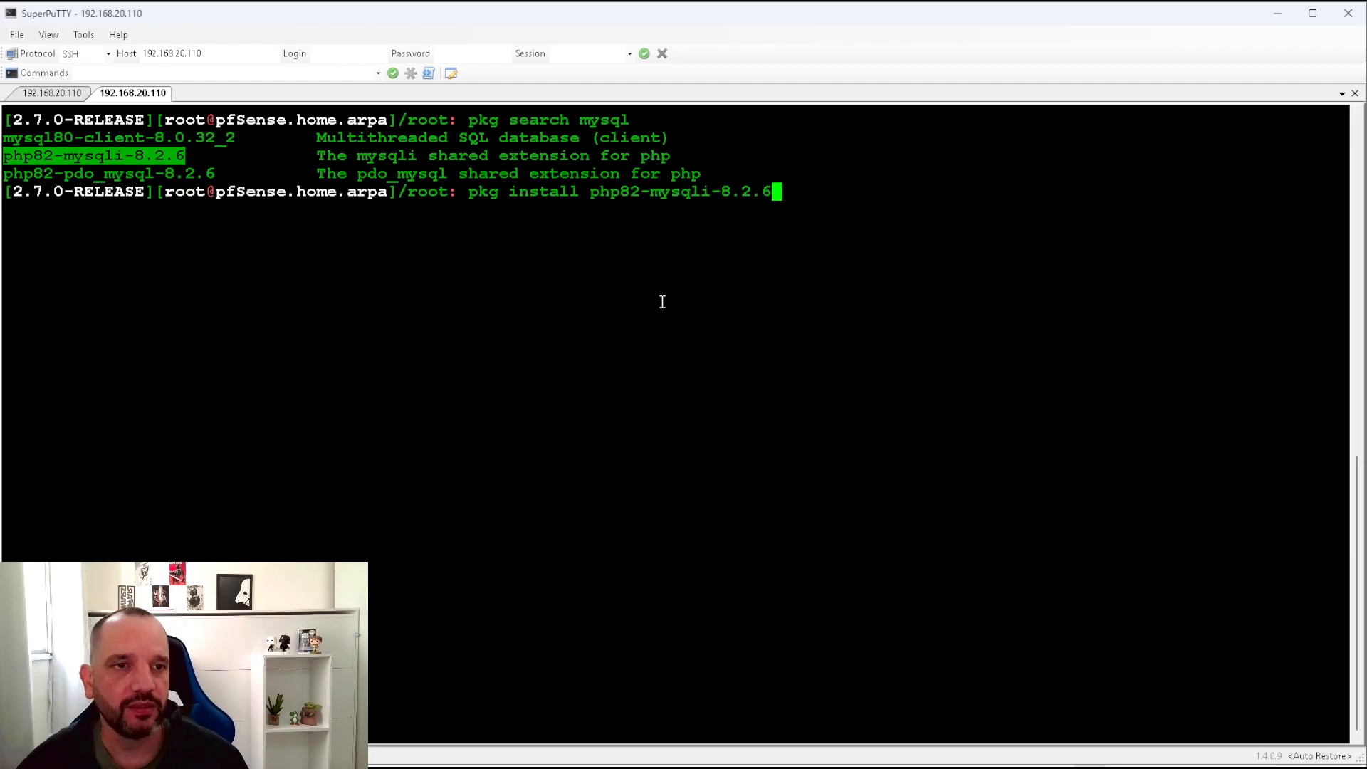
{"action": "key", "text": "Return"}
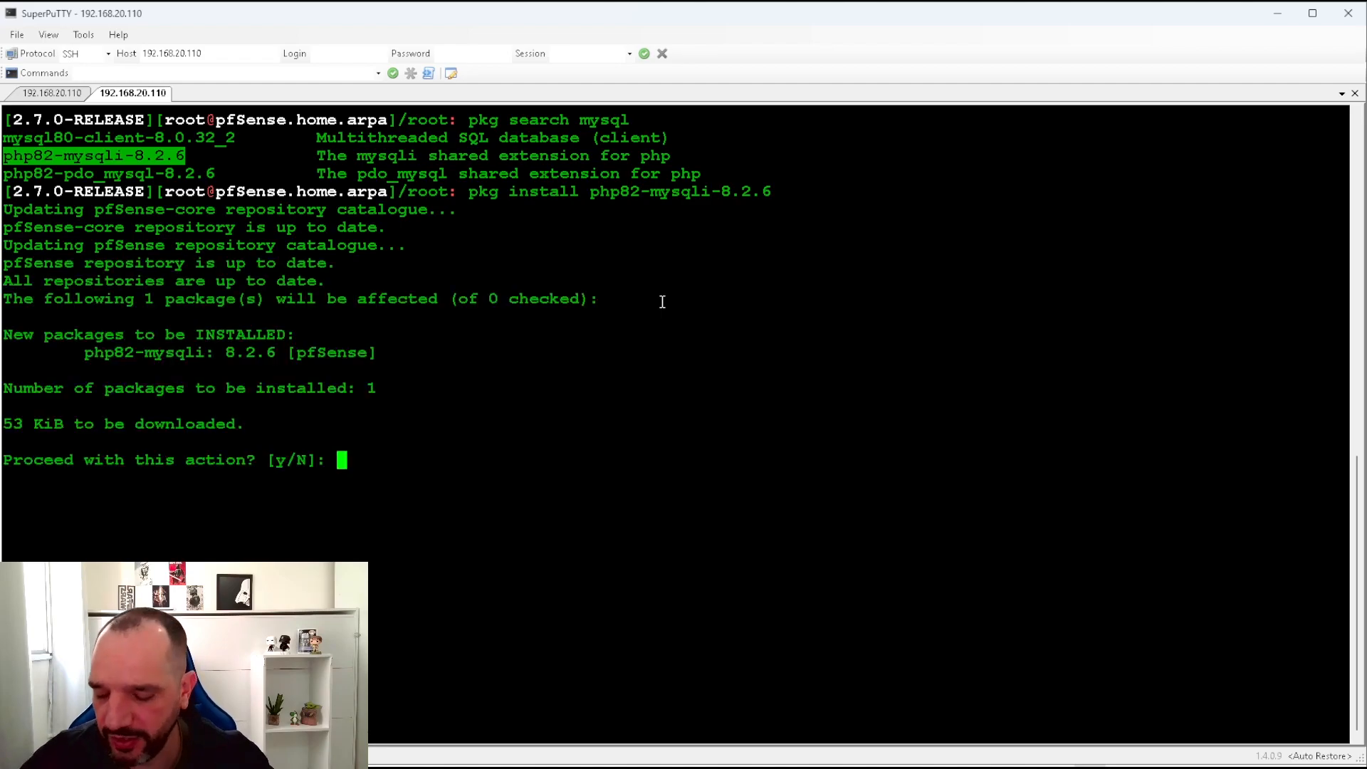
{"action": "type", "text": "y"}
{"action": "key", "text": "Return"}
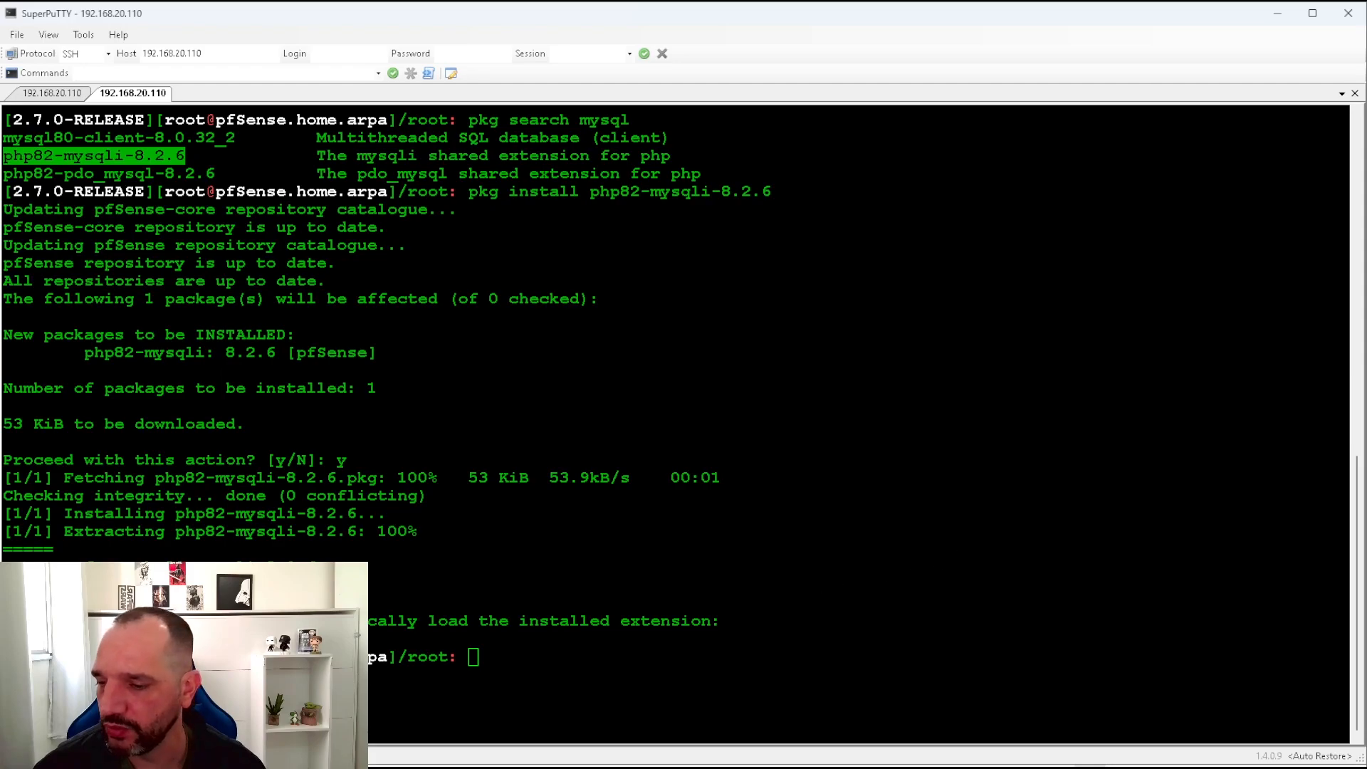
Retry the portal login in the guest after installing mysqli.
{"action": "key", "text": "alt+Tab"}
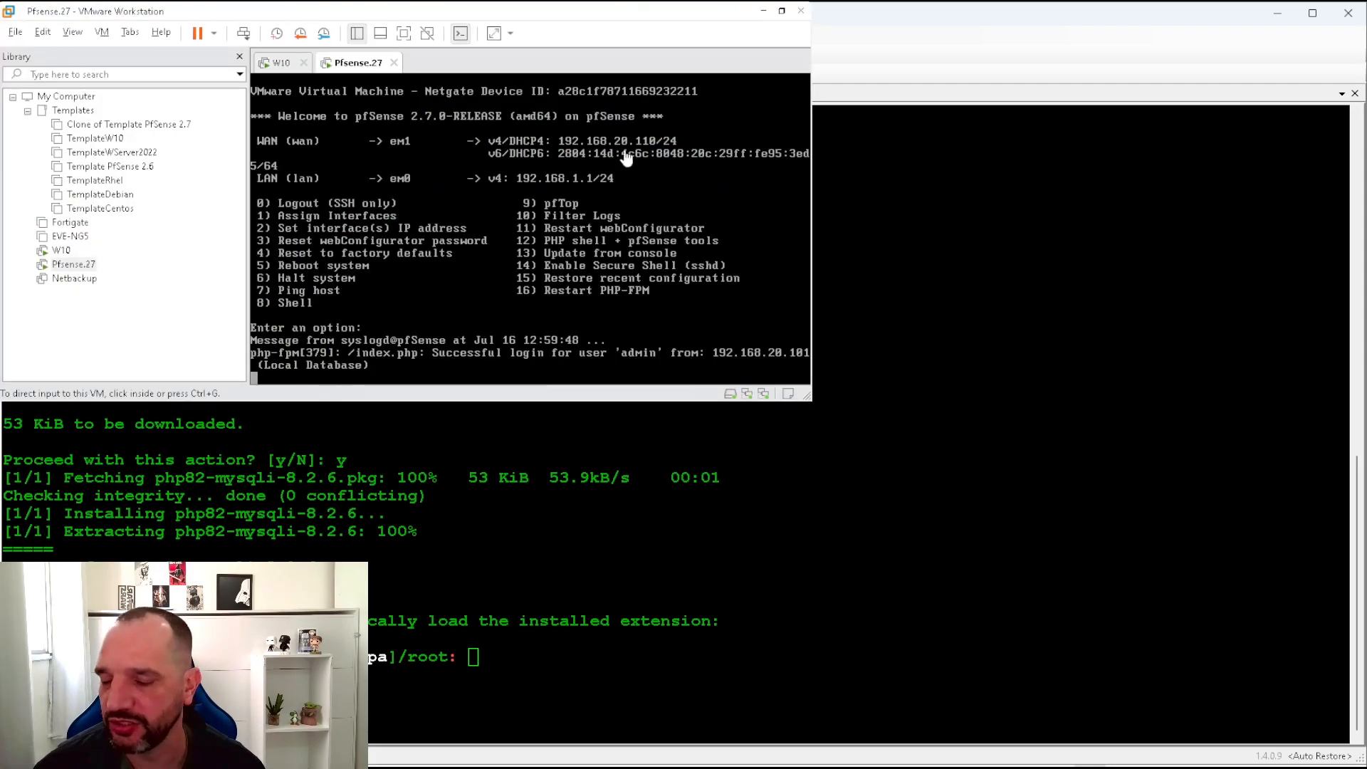
{"action": "left_click", "coordinate": [763, 10]}
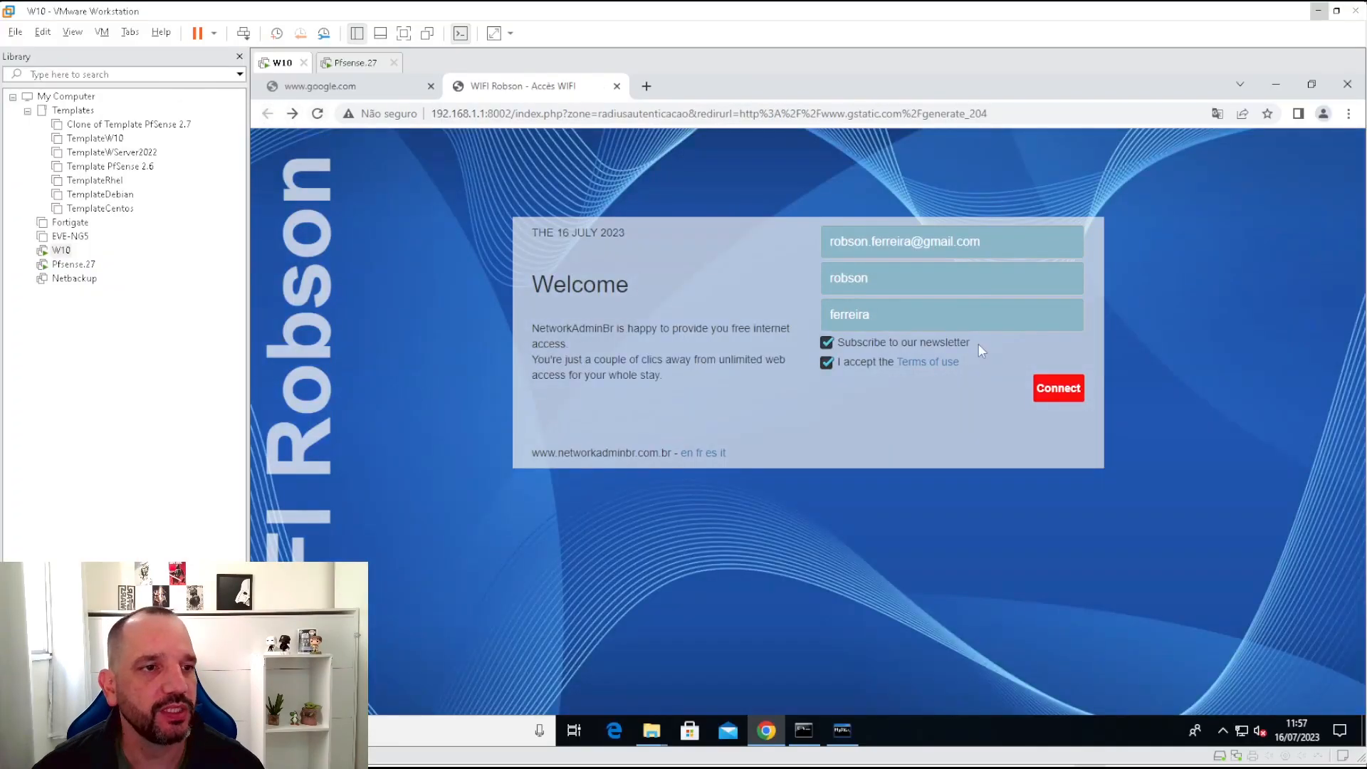
{"action": "left_click", "coordinate": [1058, 390]}
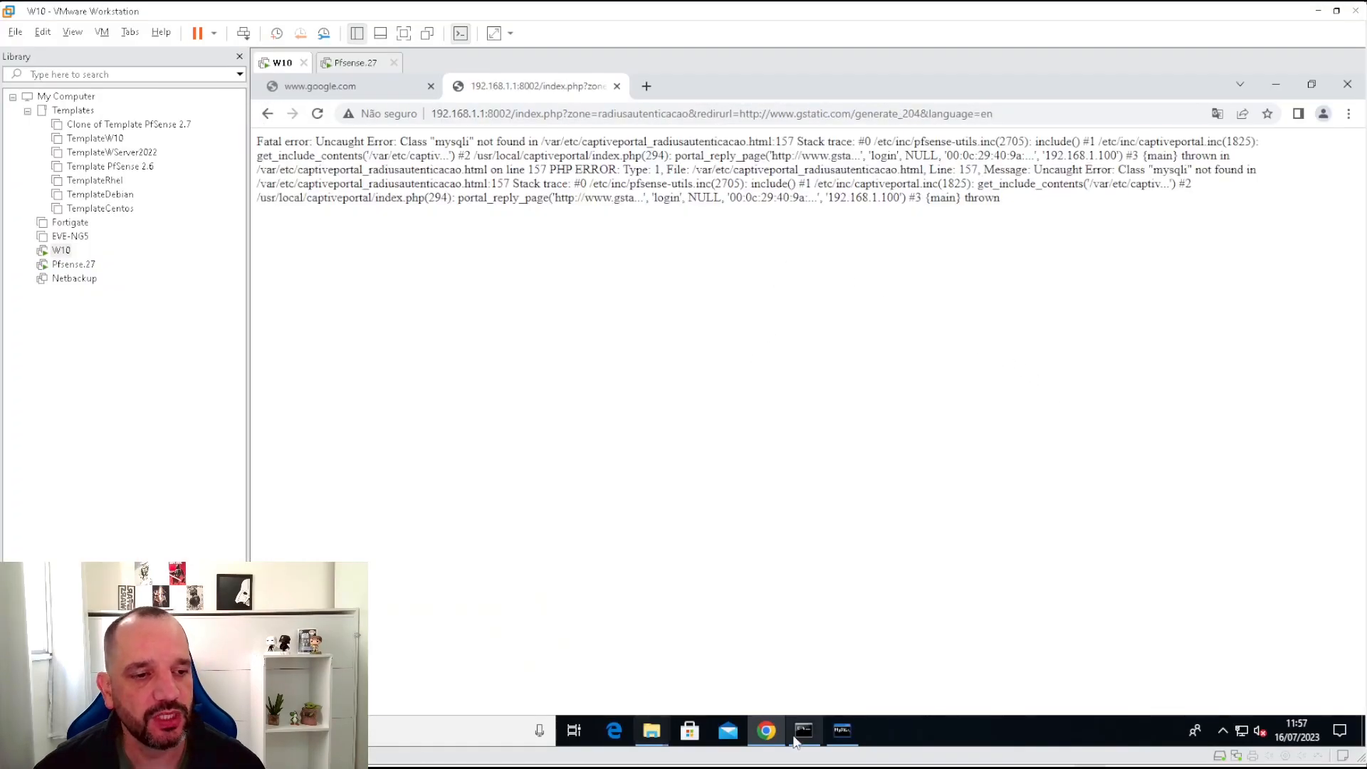
{"action": "key", "text": "alt+Tab"}
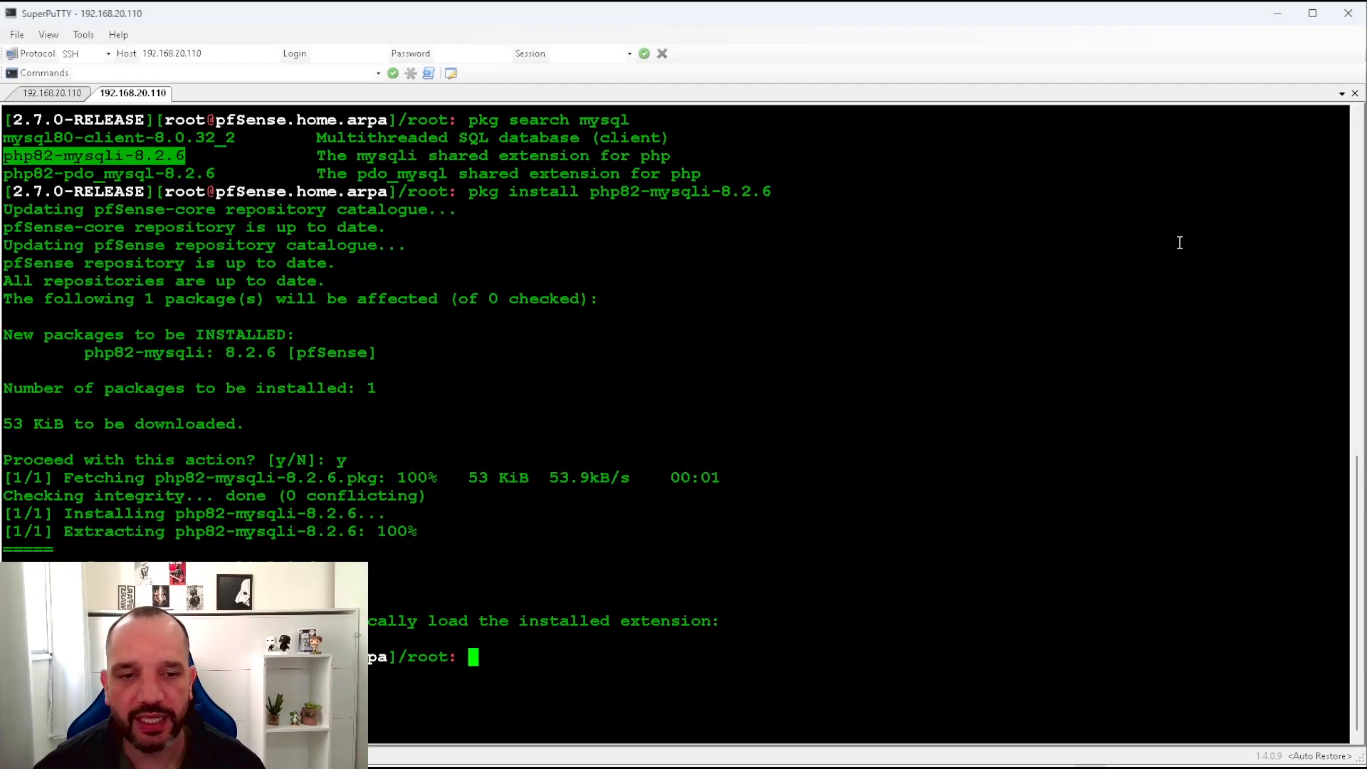
{"action": "left_click", "coordinate": [897, 430]}
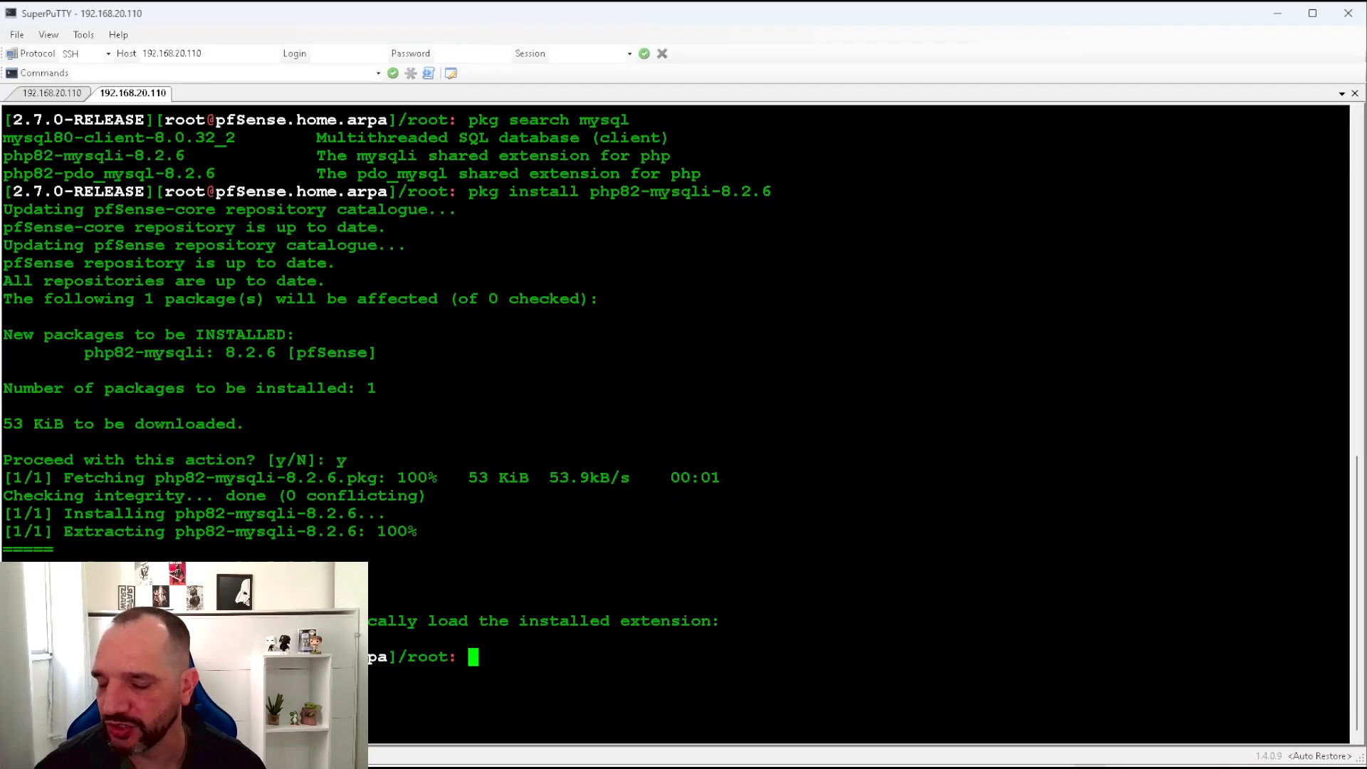
Exit the shell and restart PHP-FPM with console menu option 16.
{"action": "type", "text": "exit"}
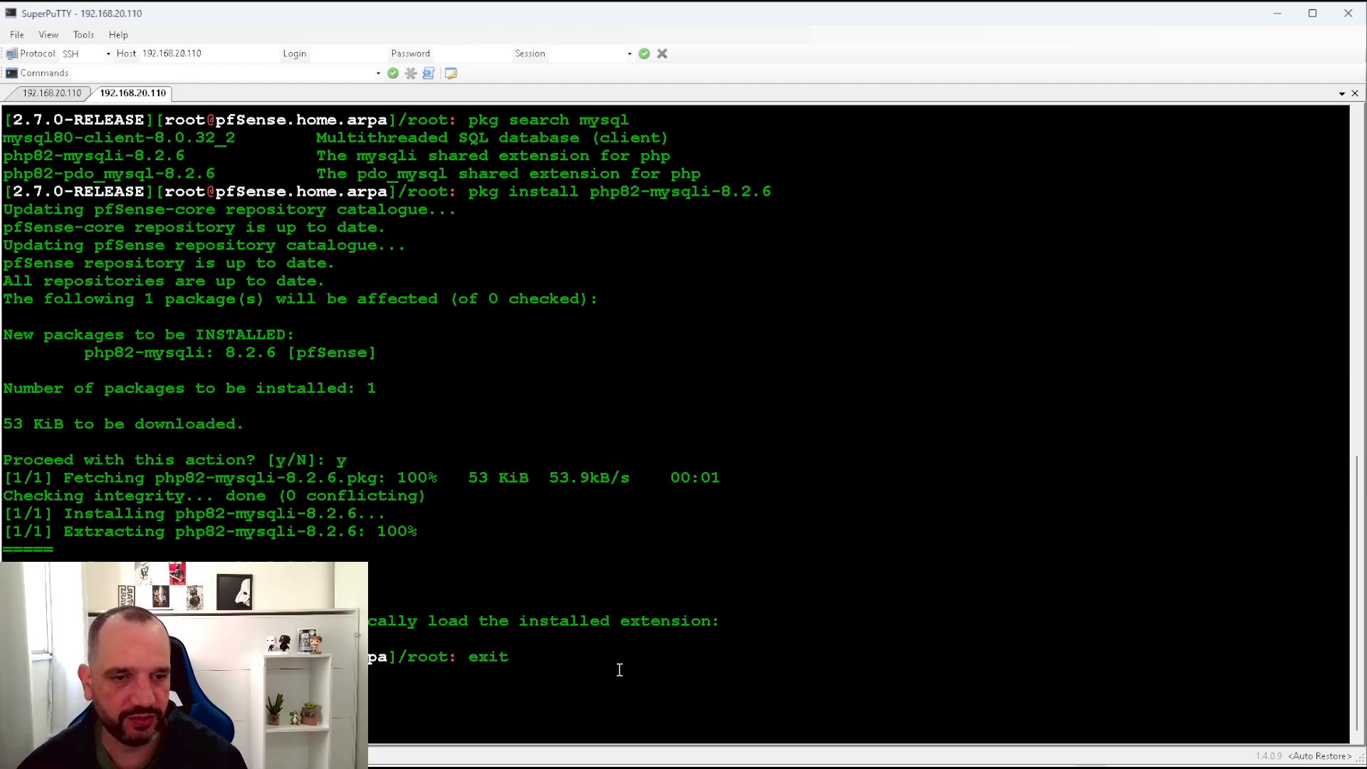
{"action": "key", "text": "Return"}
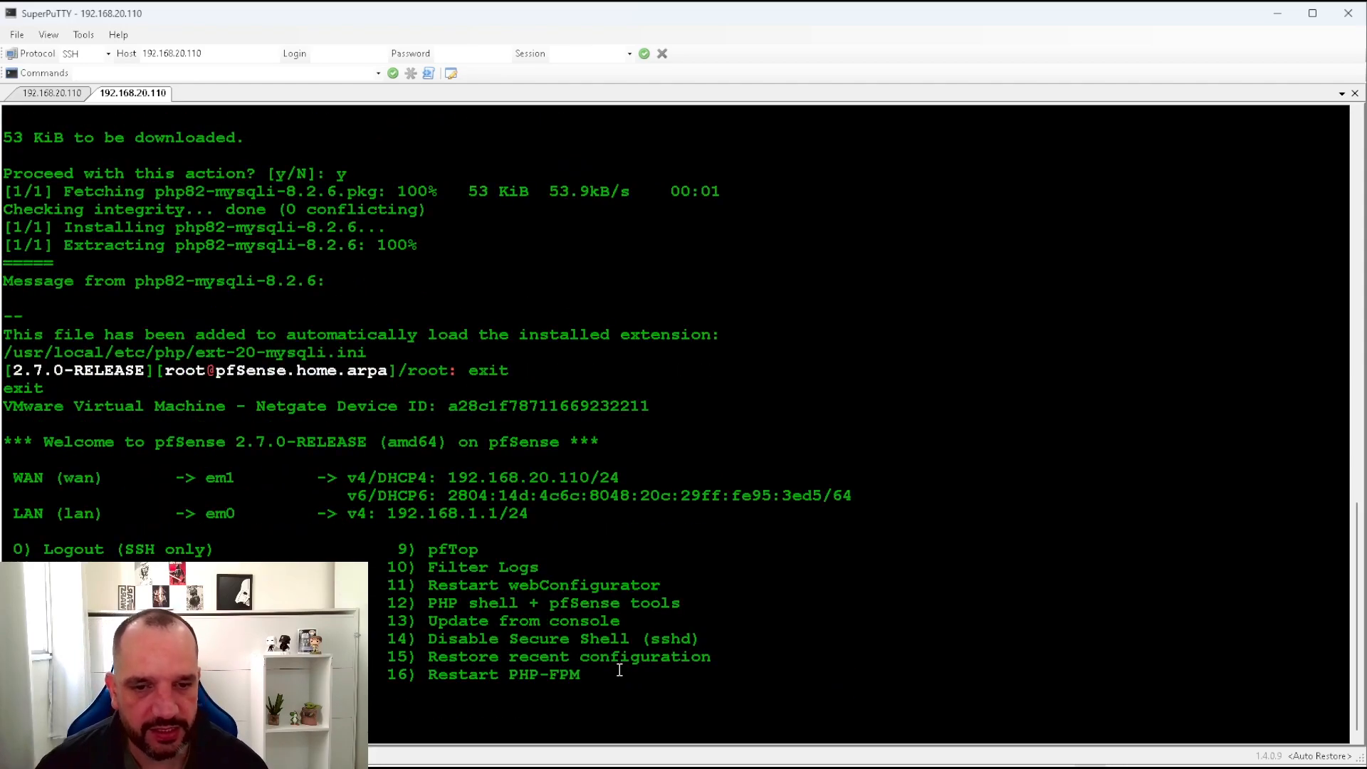
{"action": "type", "text": "16"}
{"action": "key", "text": "Return"}
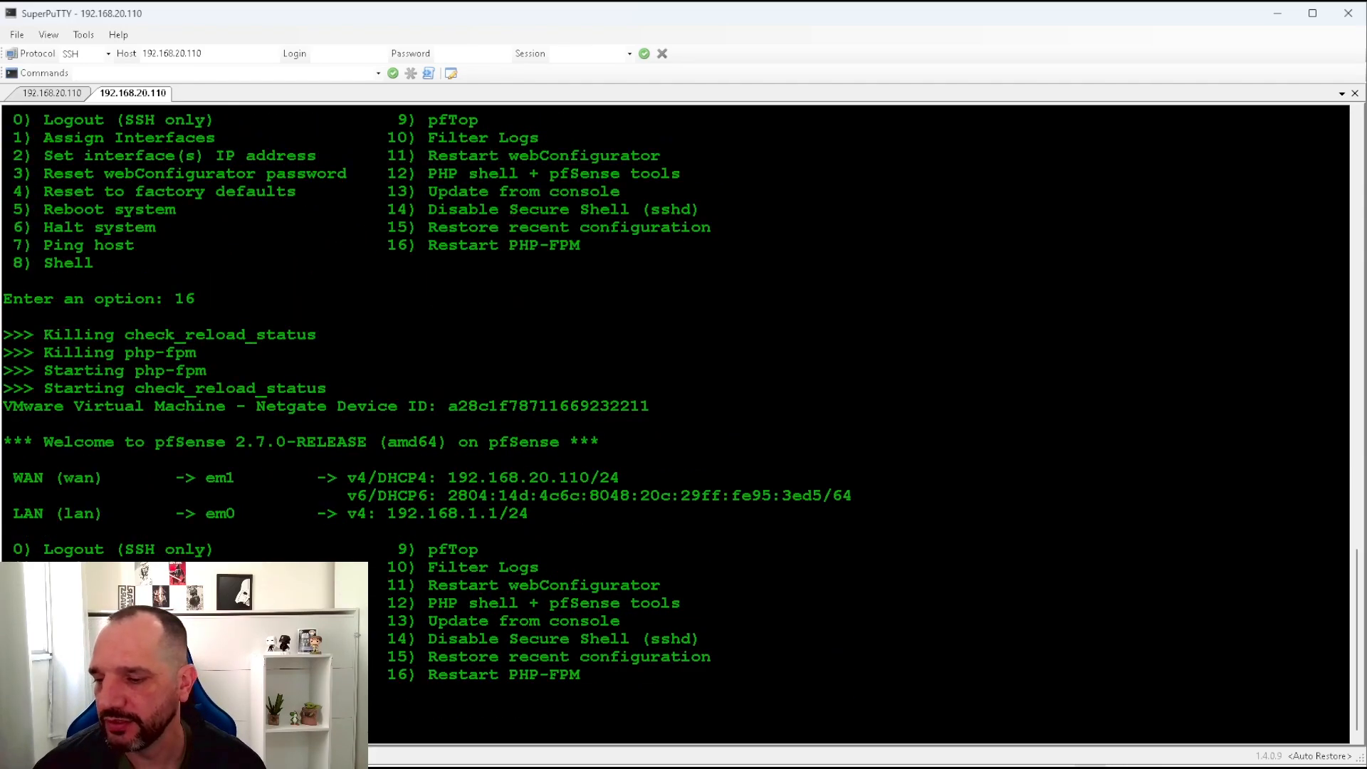
{"action": "key", "text": "alt+Tab"}
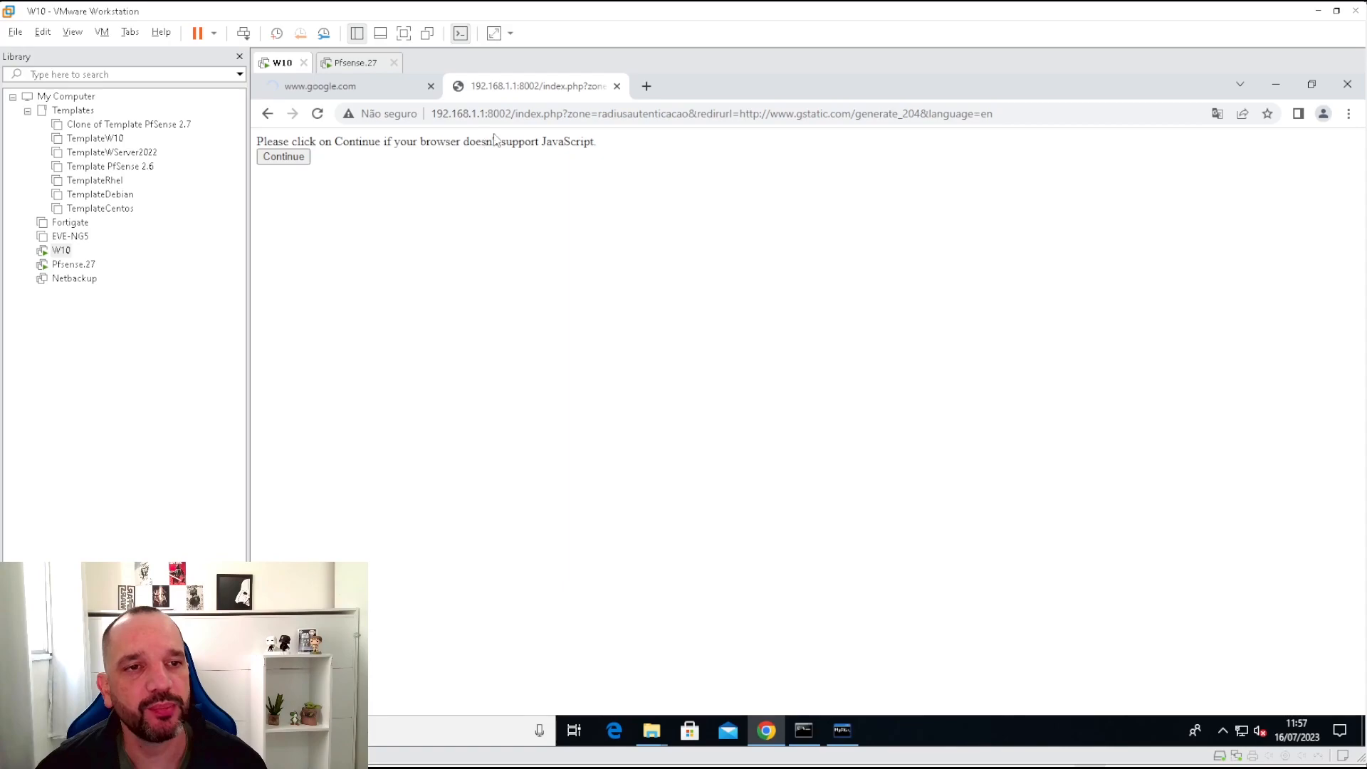
Continue past the JavaScript notice to finish login and confirm google.com reloads.
{"action": "left_click_drag", "start_coordinate": [551, 141], "coordinate": [643, 147]}
{"action": "left_click_drag", "start_coordinate": [446, 141], "coordinate": [641, 145]}
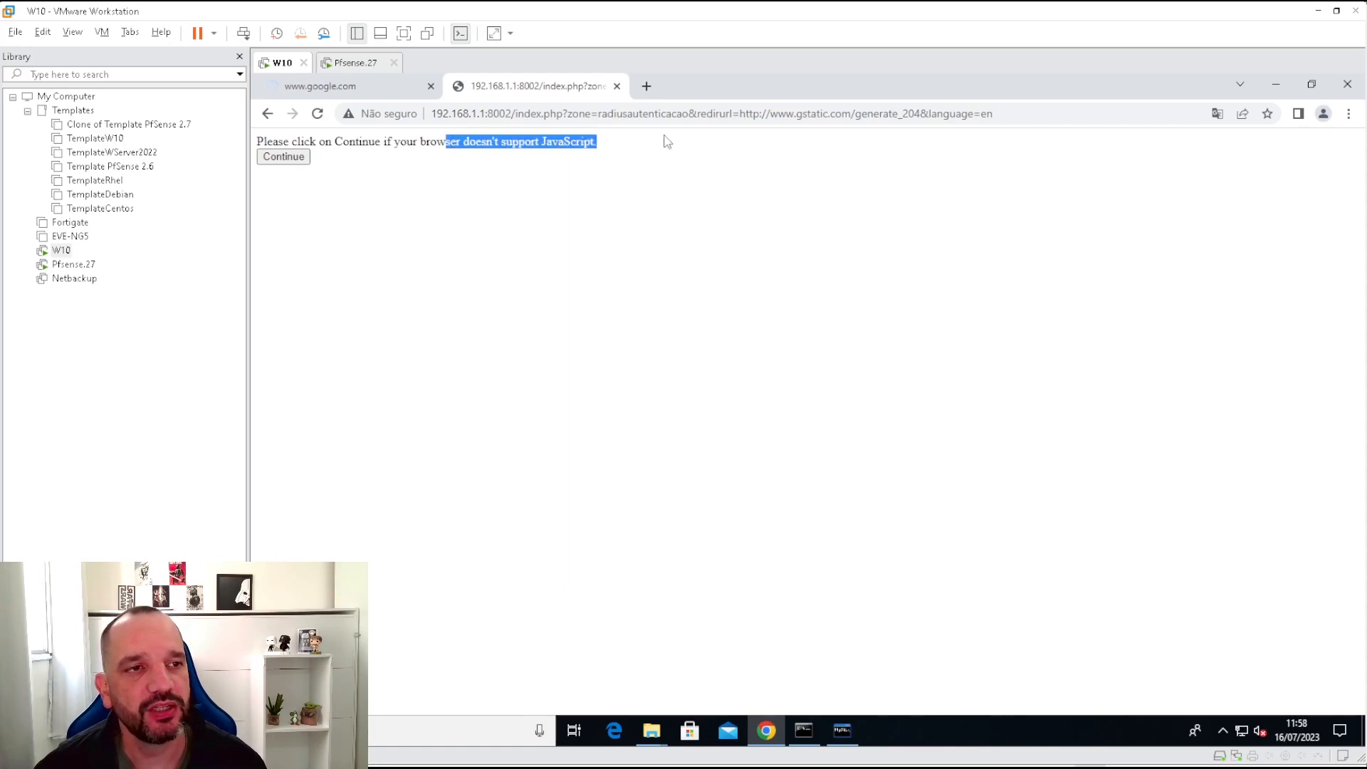
{"action": "left_click", "coordinate": [288, 158]}
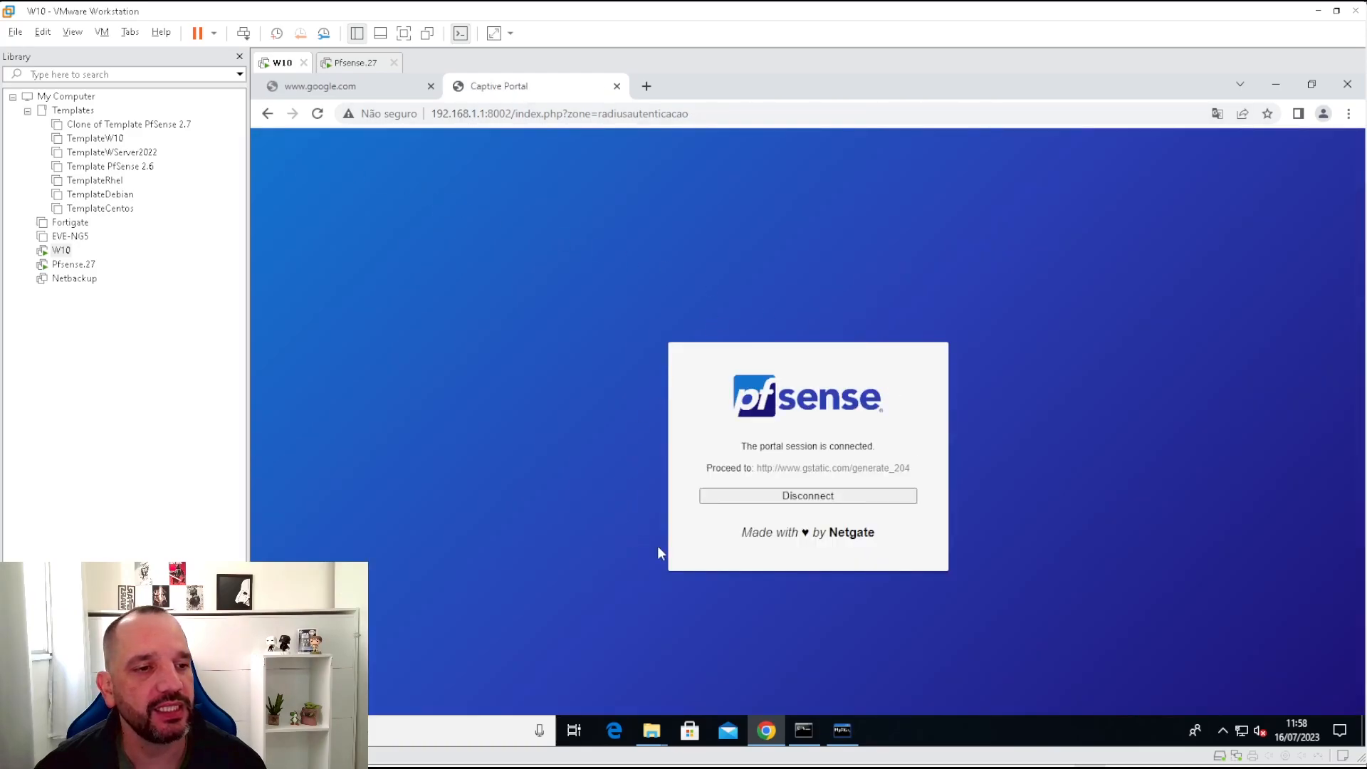
{"action": "left_click", "coordinate": [371, 89]}
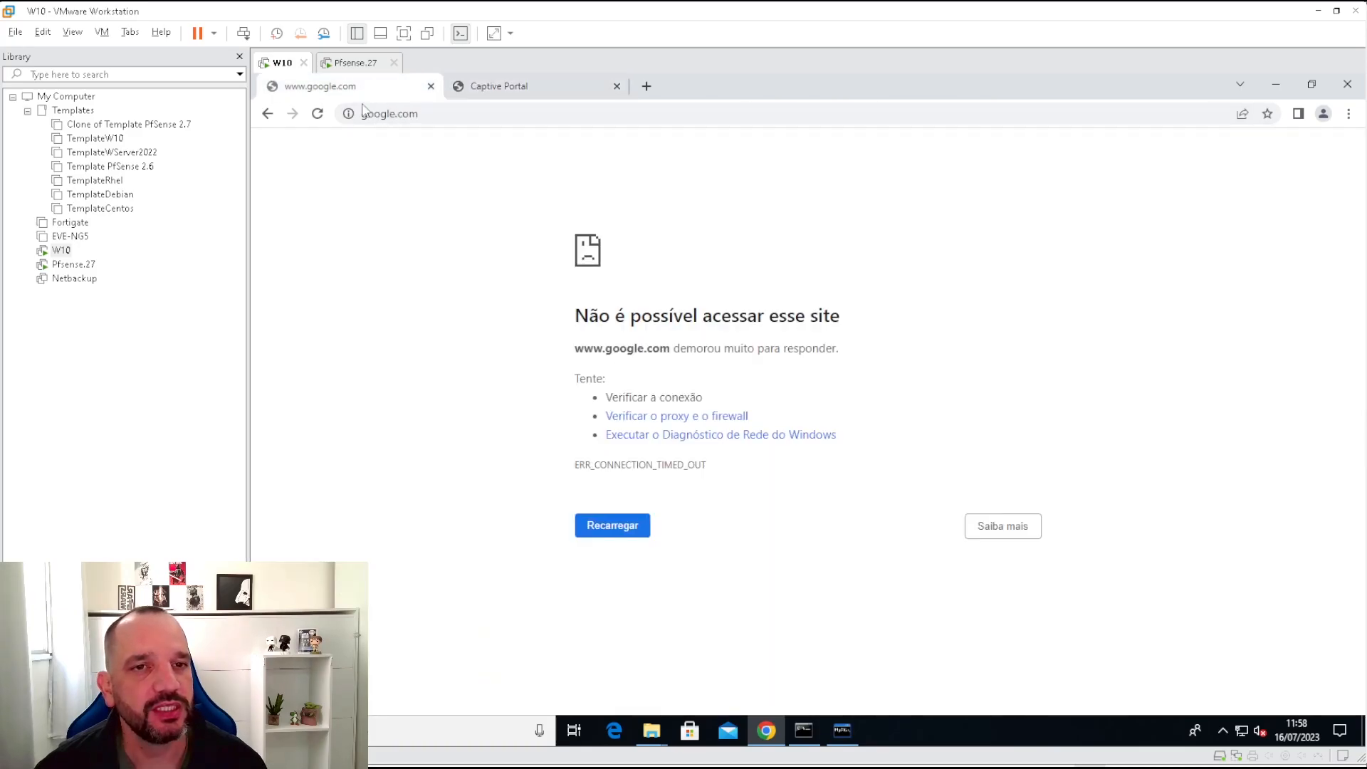
{"action": "left_click", "coordinate": [317, 115]}
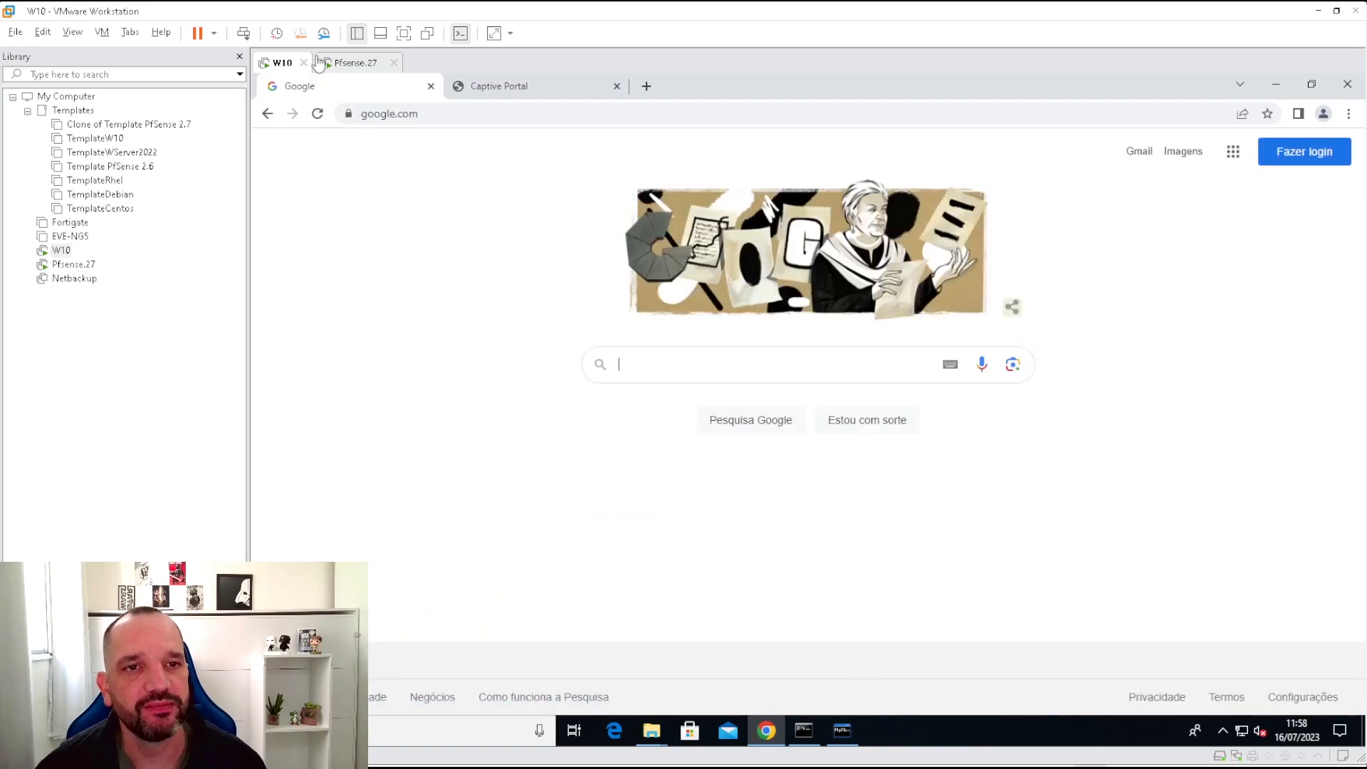
{"action": "left_click", "coordinate": [530, 86]}
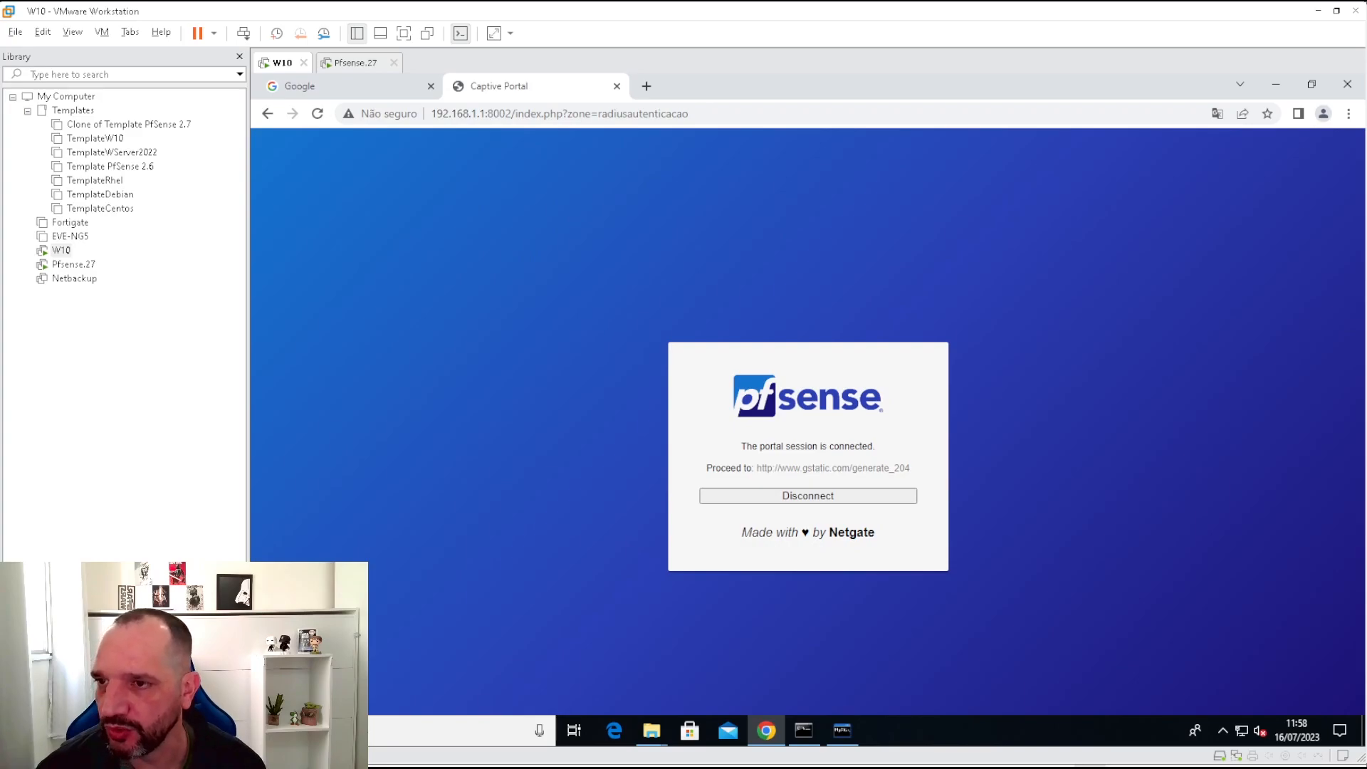
{"action": "key", "text": "alt+Tab"}
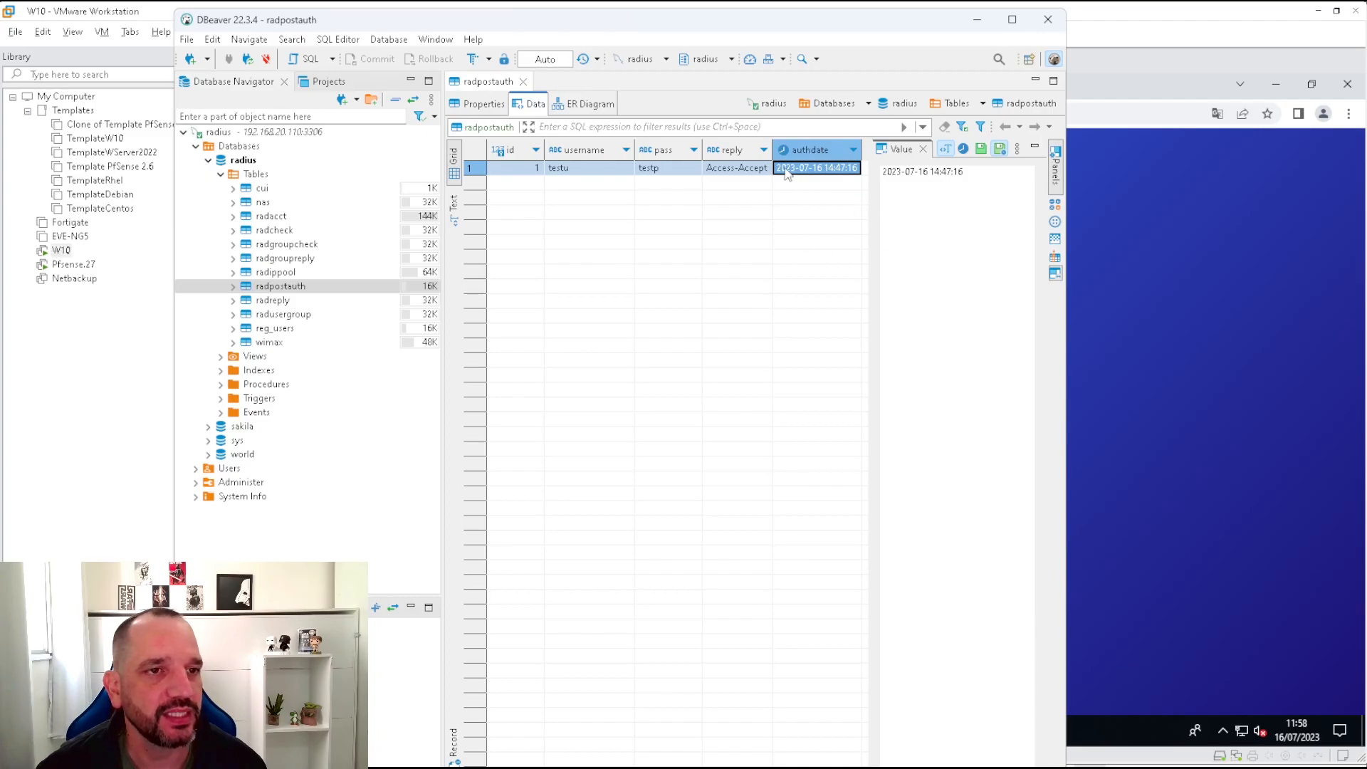
View radpostauth data and check row 2's username, password and Access-Accept reply.
{"action": "right_click", "coordinate": [929, 241]}
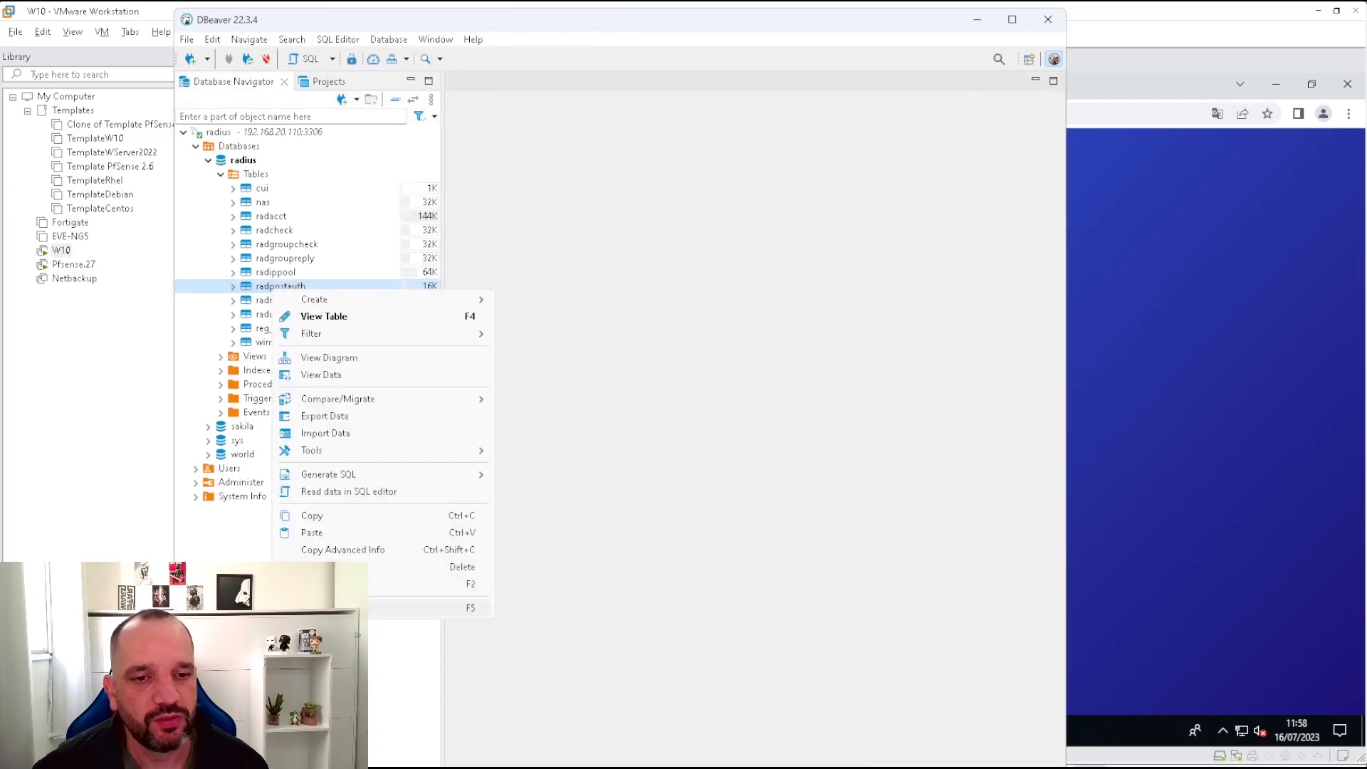
{"action": "left_click", "coordinate": [316, 375]}
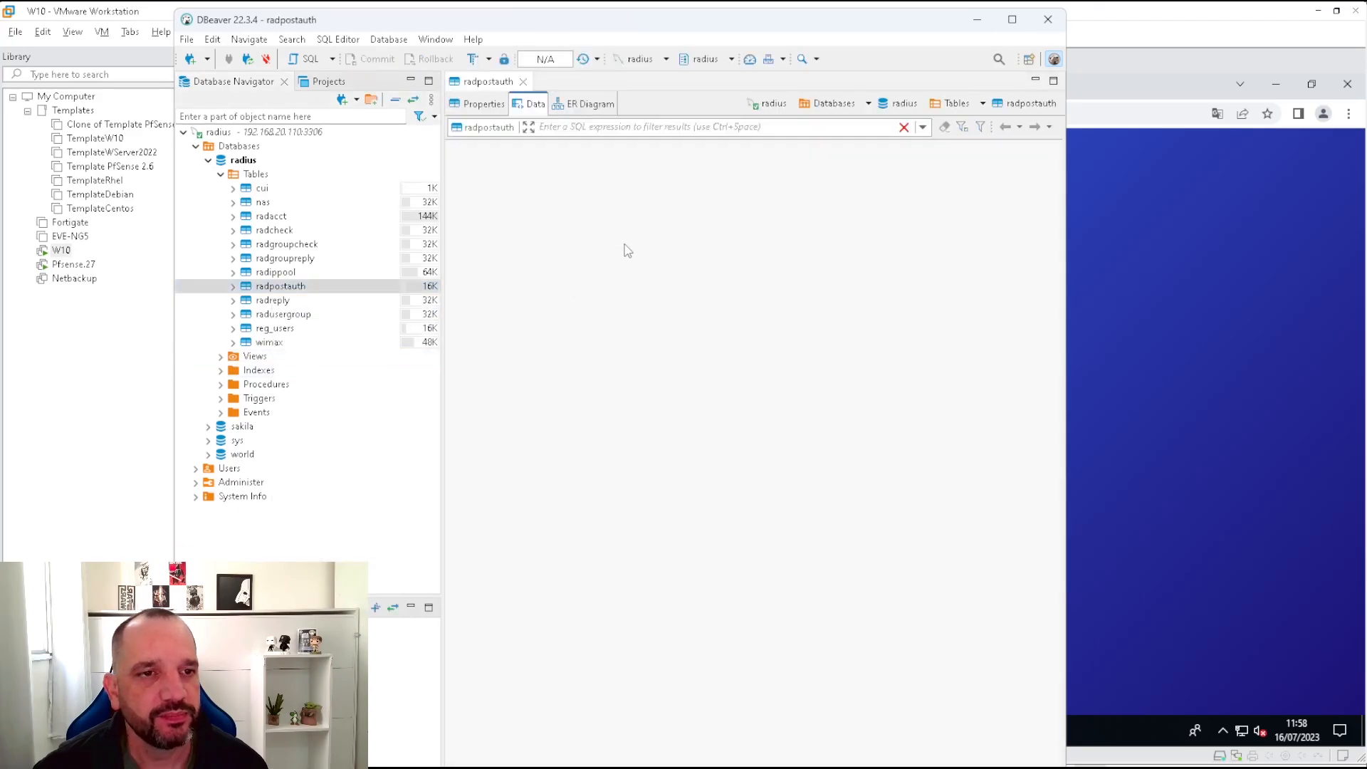
{"action": "left_click", "coordinate": [587, 184]}
{"action": "left_click", "coordinate": [701, 182]}
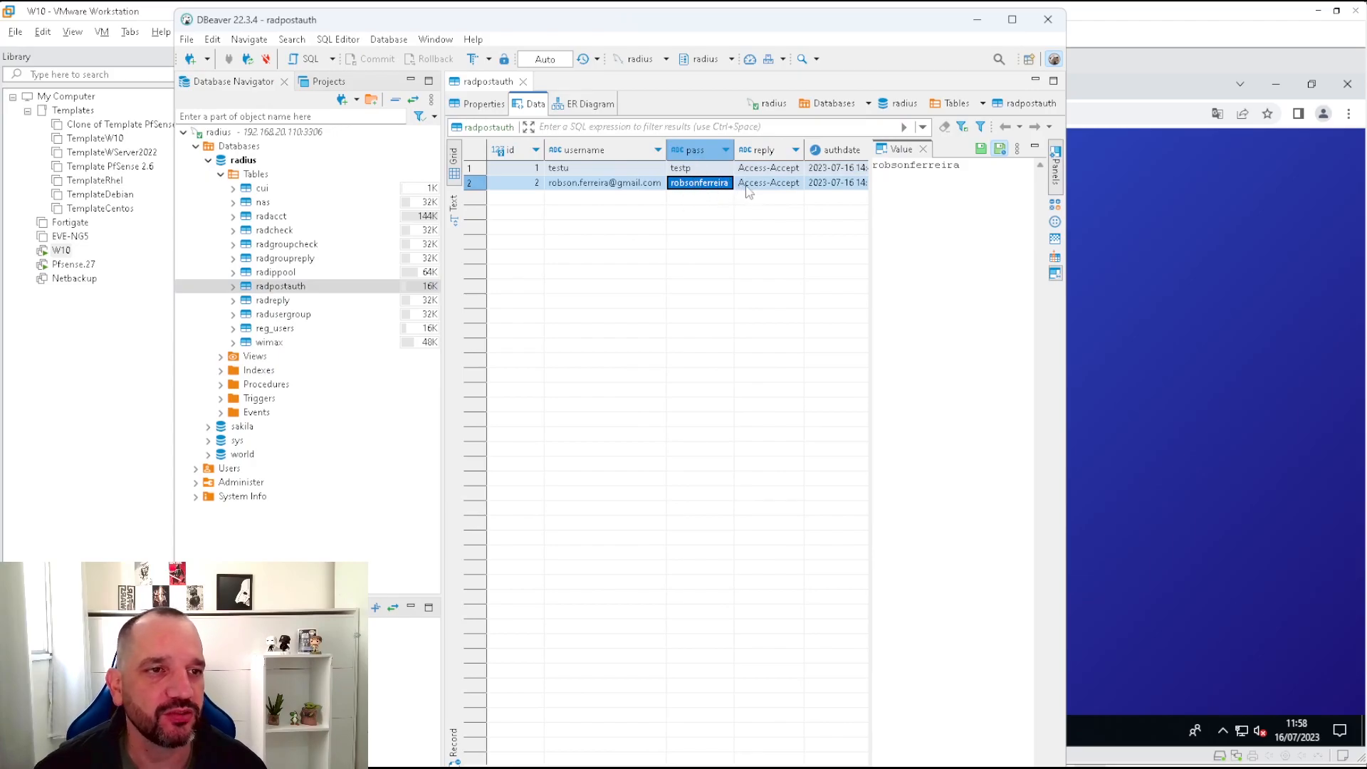
{"action": "left_click", "coordinate": [777, 183]}
{"action": "left_click_drag", "start_coordinate": [843, 183], "coordinate": [844, 172]}
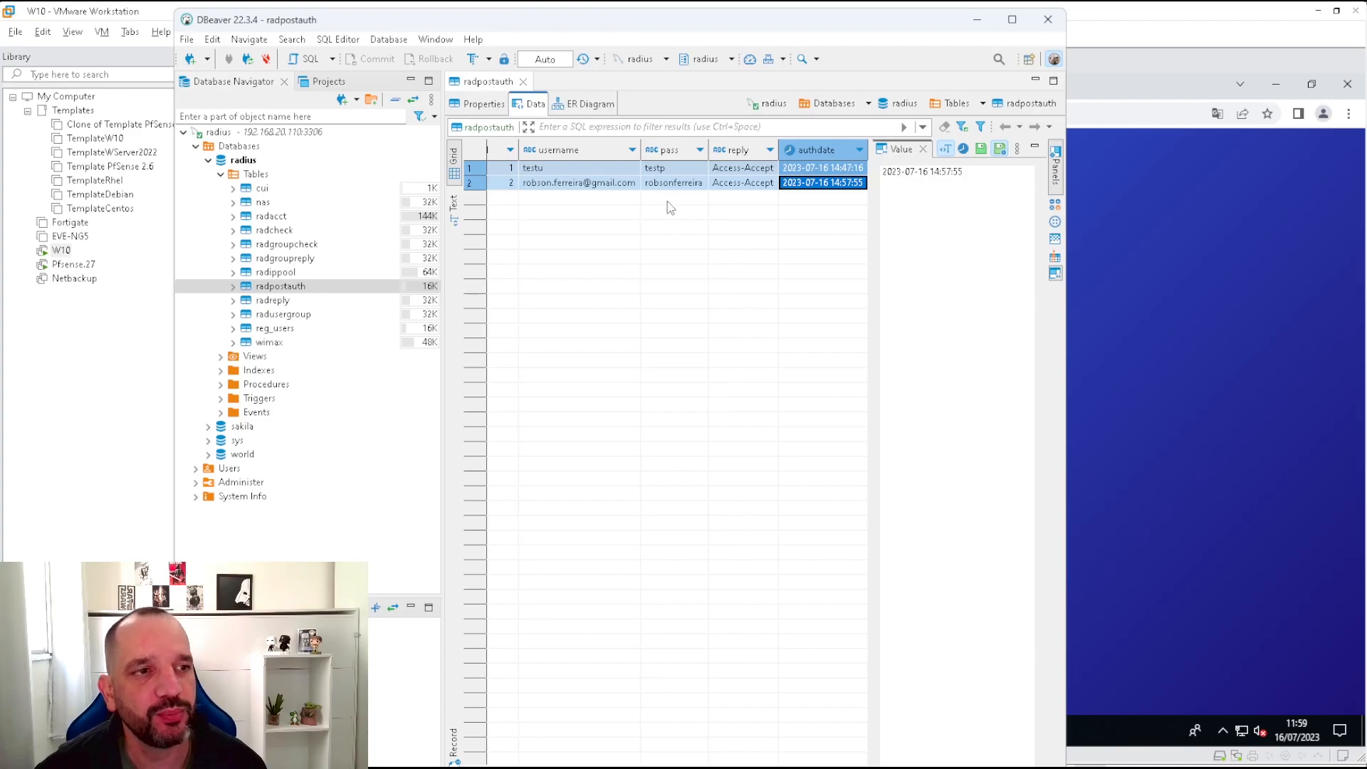
{"action": "left_click", "coordinate": [1176, 413]}
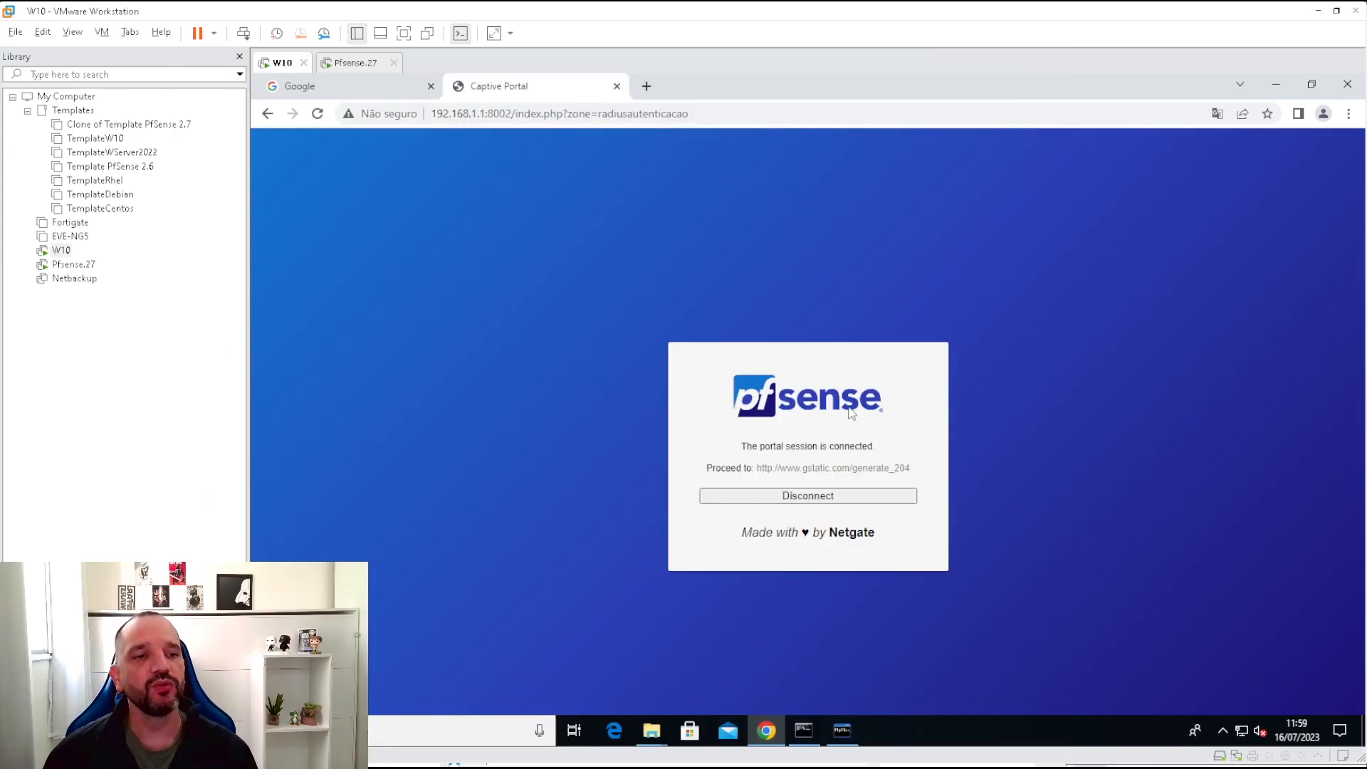
{"action": "left_click", "coordinate": [779, 498]}
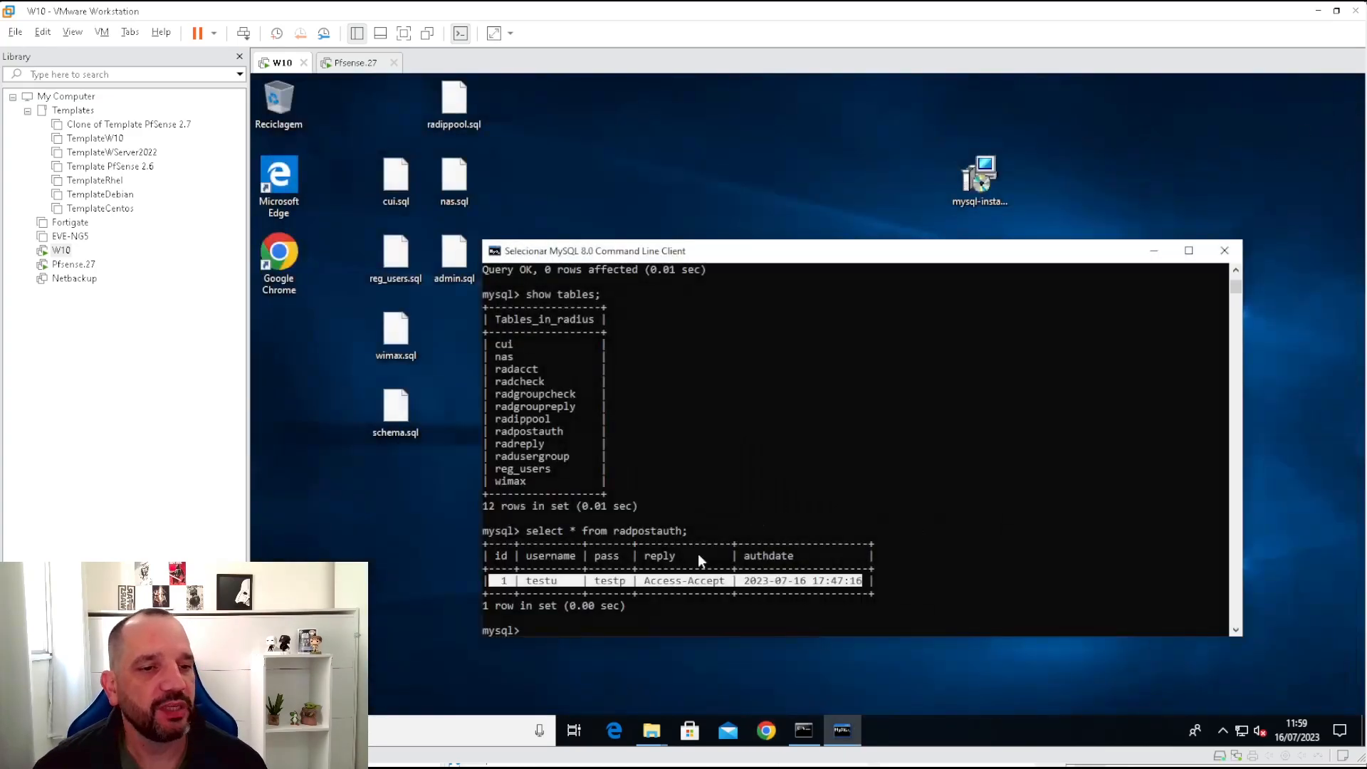
{"action": "left_click", "coordinate": [766, 730]}
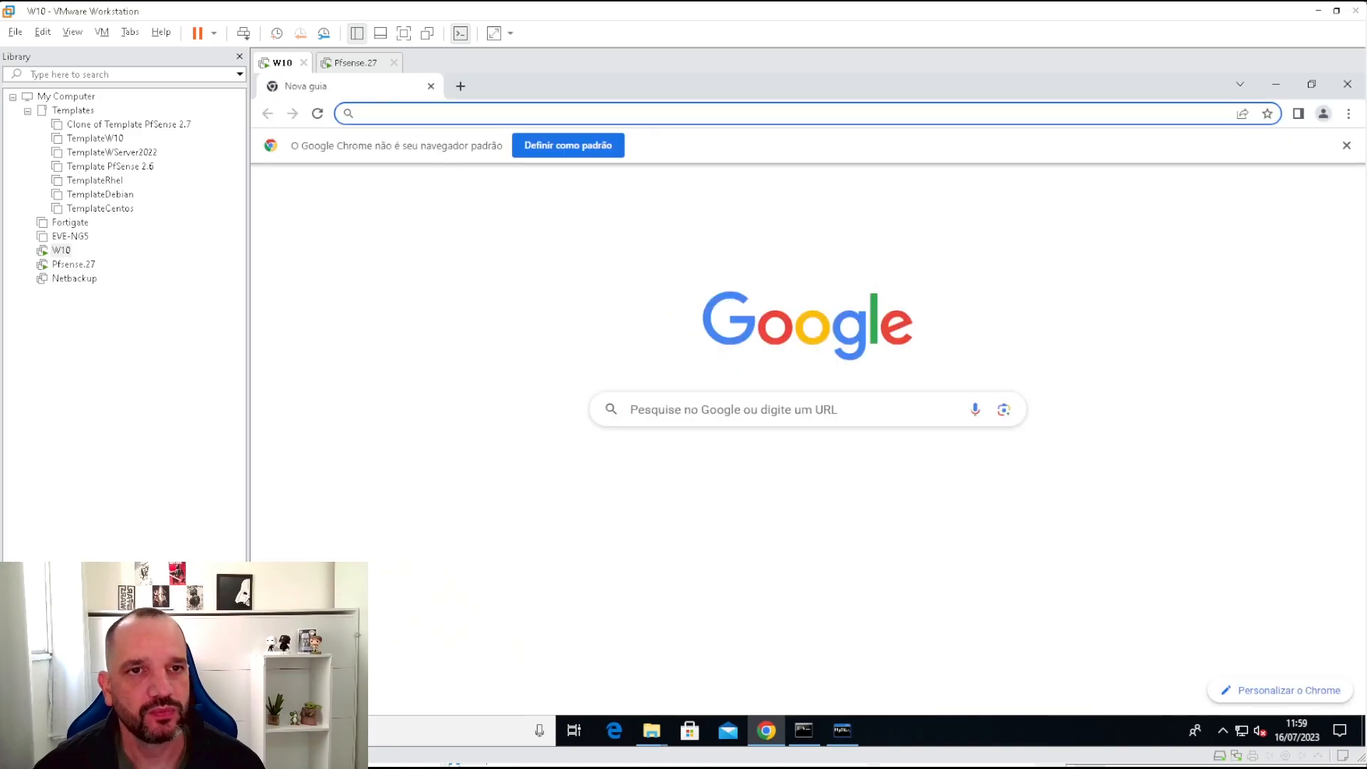
{"action": "left_click", "coordinate": [413, 113]}
{"action": "type", "text": "www.google."}
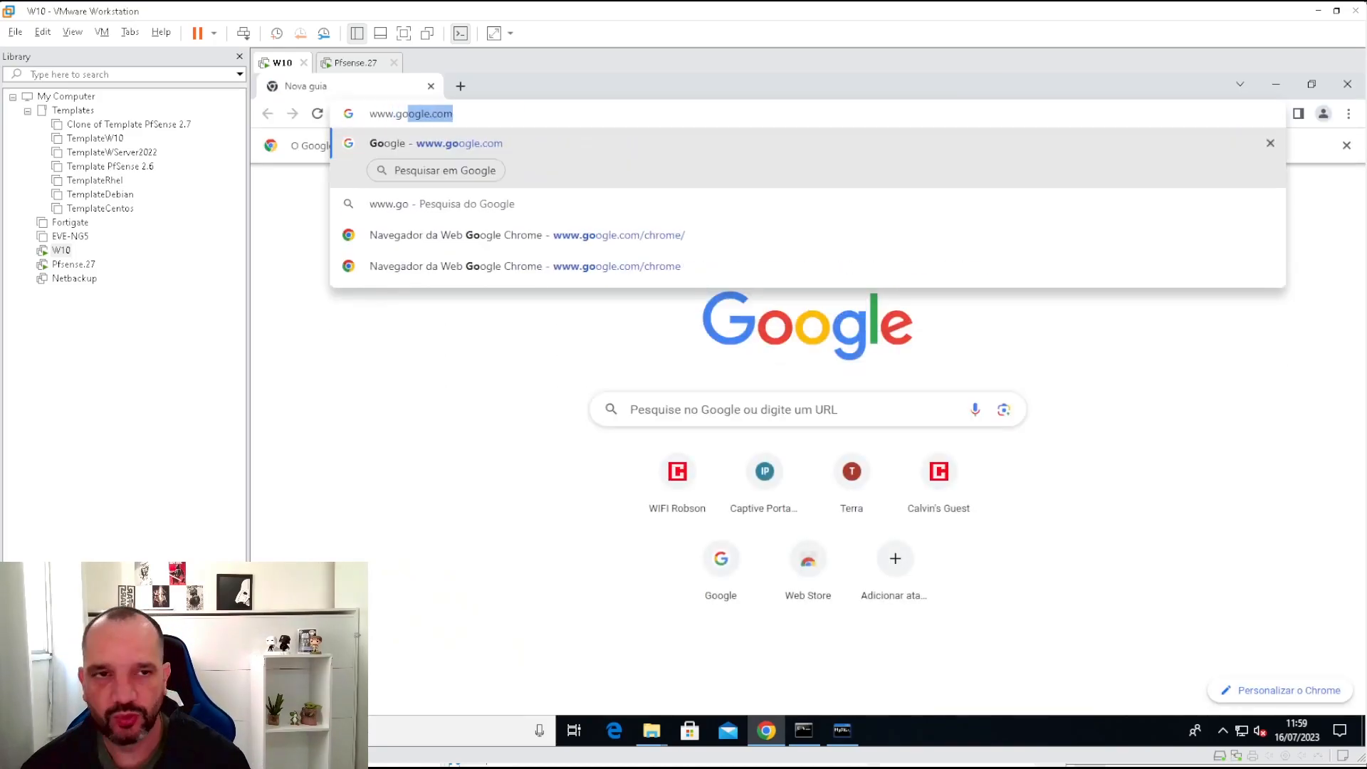
{"action": "type", "text": "com"}
{"action": "key", "text": "Return"}
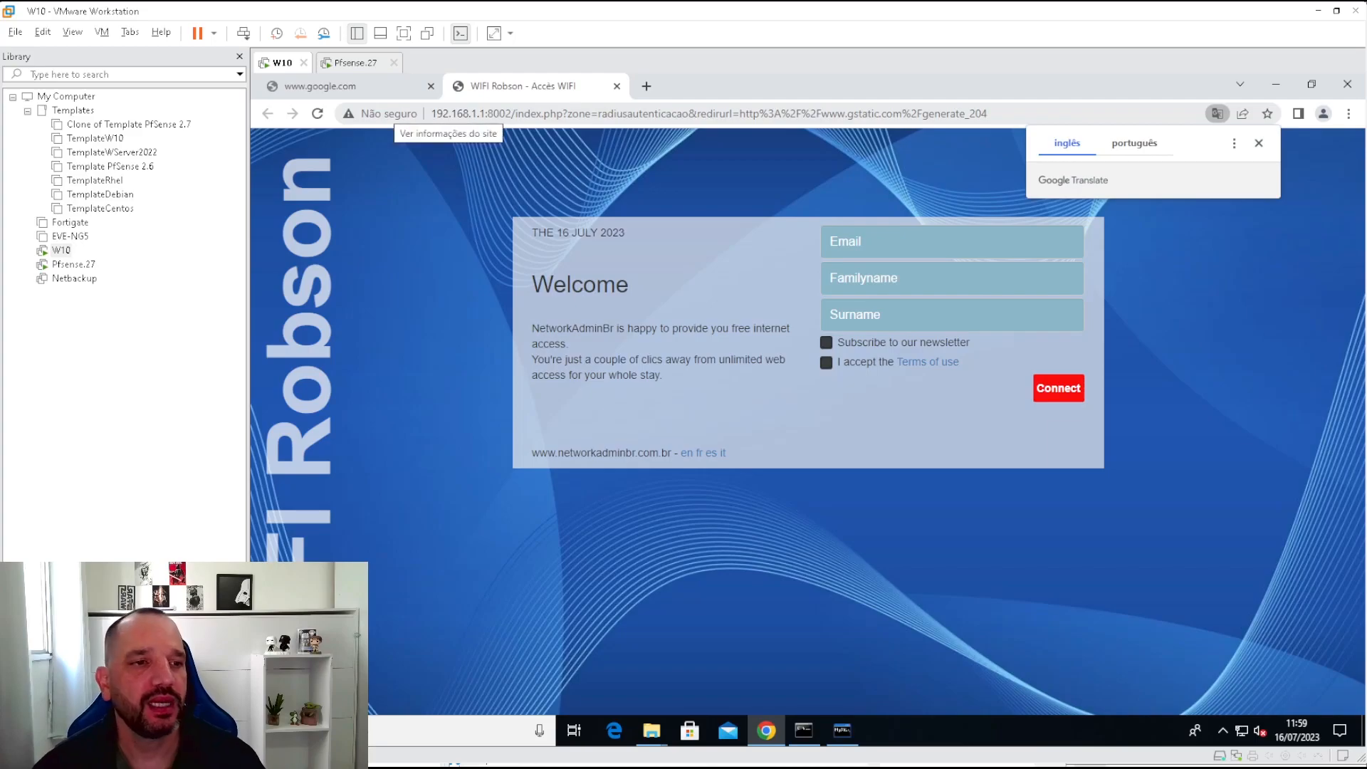
Fill in the new user's e-mail, family name and surname, correcting typos.
{"action": "left_click", "coordinate": [911, 242]}
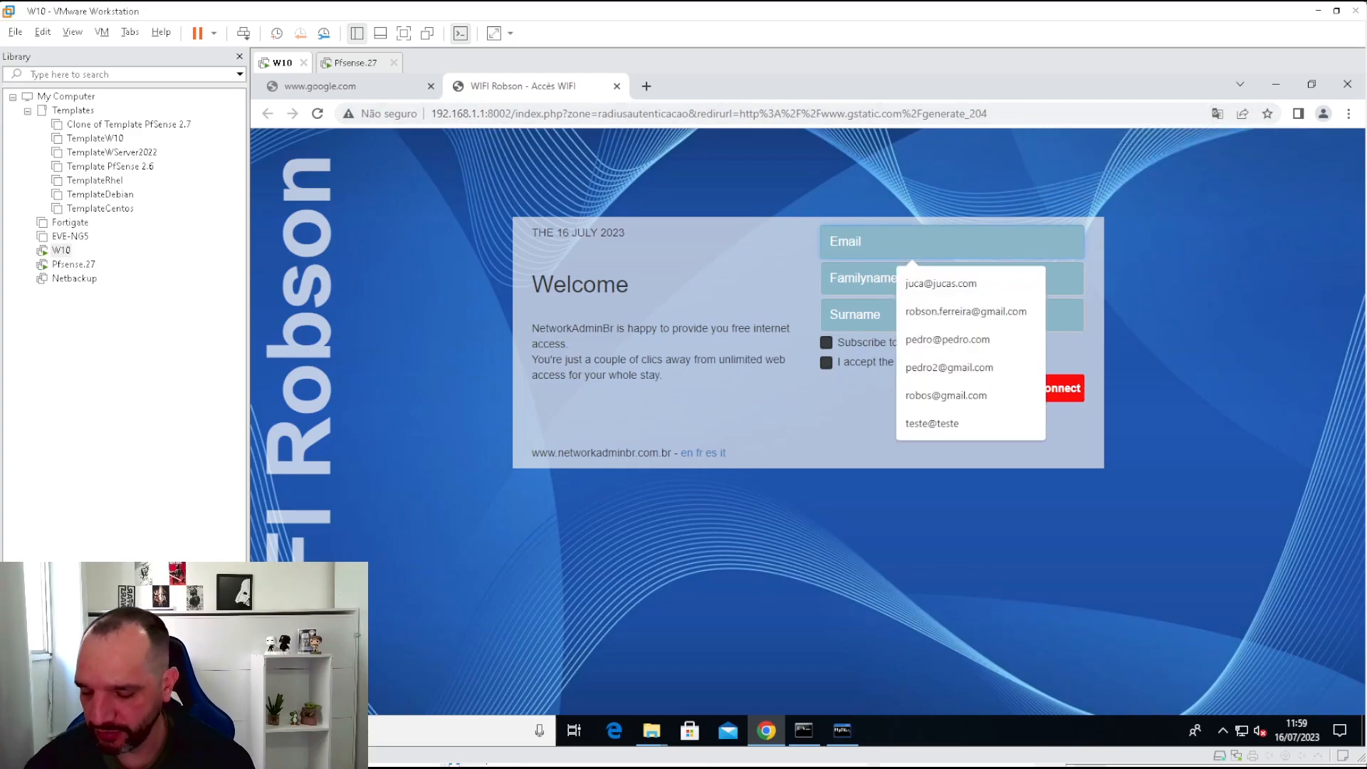
{"action": "type", "text": "pedor@"}
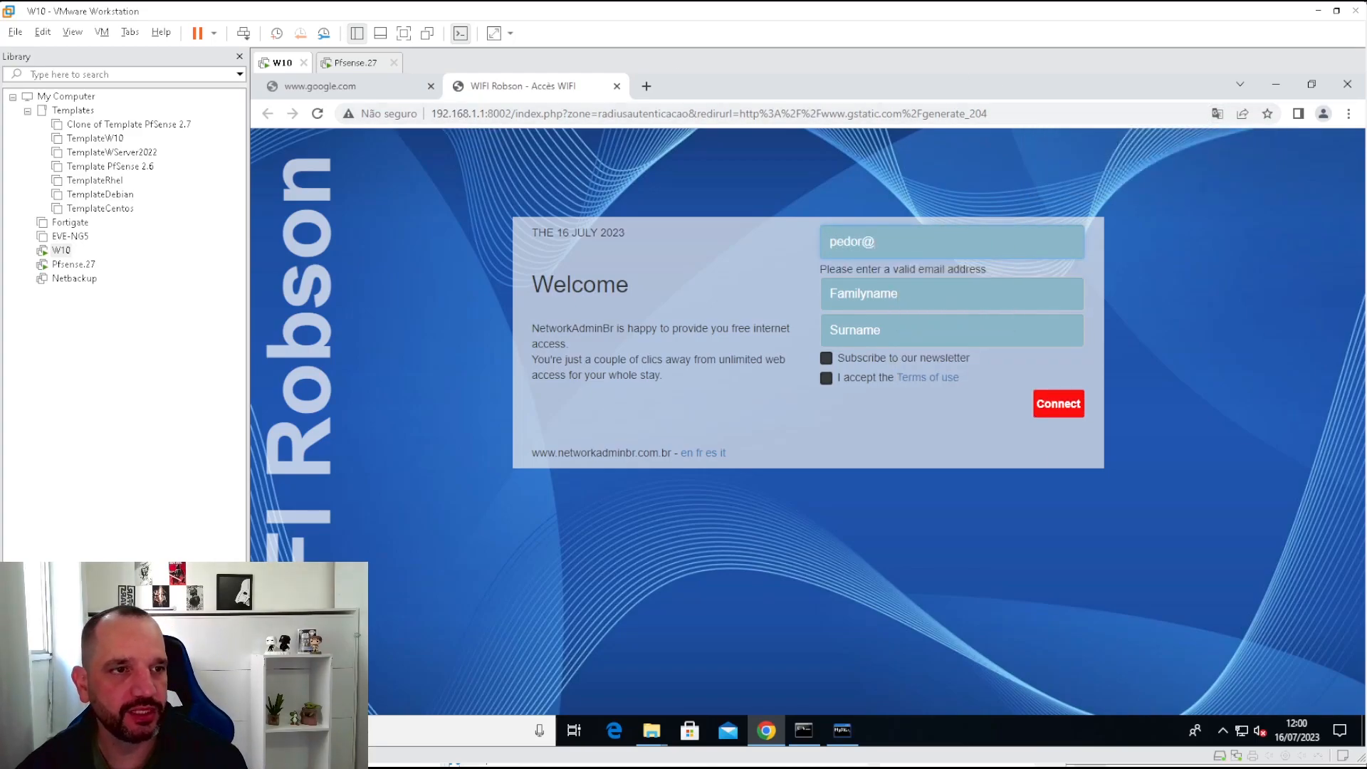
{"action": "key", "text": "BackSpace"}
{"action": "key", "text": "BackSpace"}
{"action": "key", "text": "BackSpace"}
{"action": "key", "text": "BackSpace"}
{"action": "key", "text": "BackSpace"}
{"action": "key", "text": "BackSpace"}
{"action": "key", "text": "Tab"}
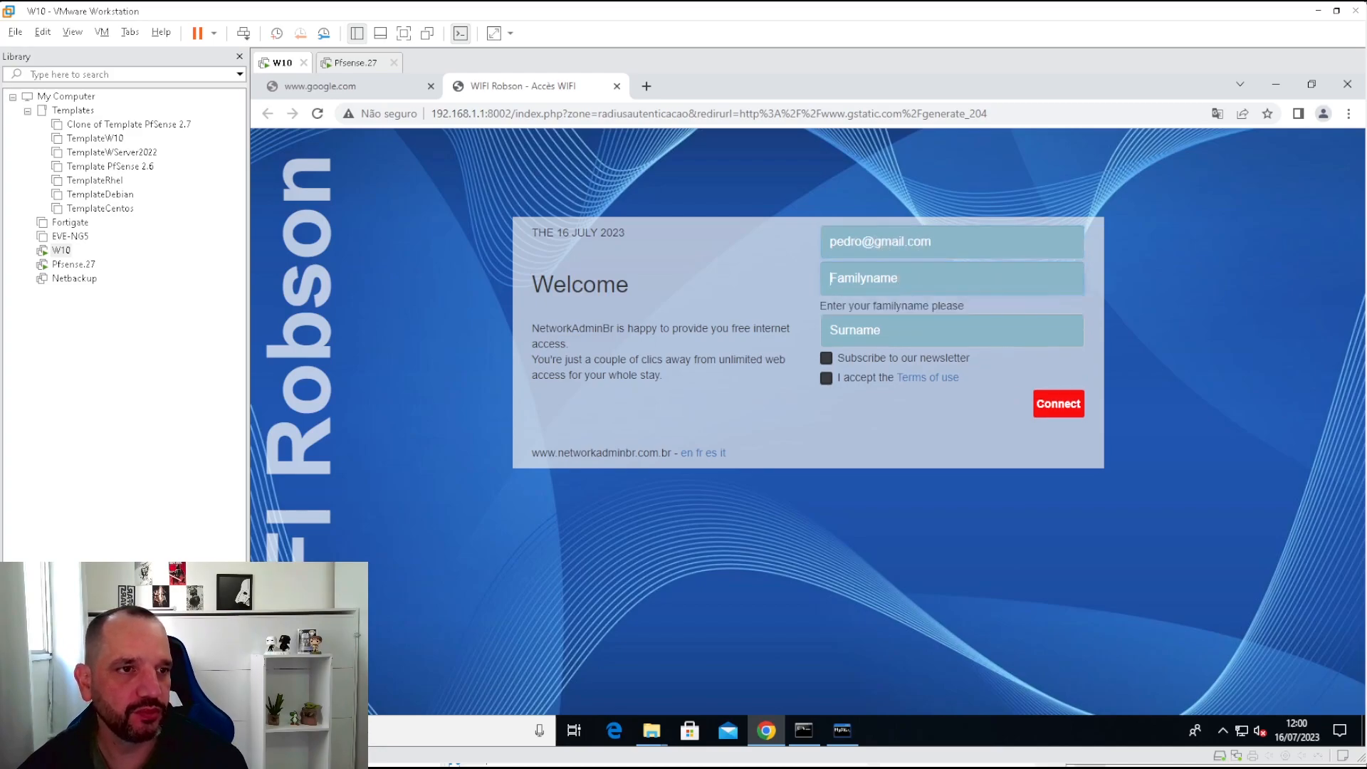
{"action": "type", "text": "pedro"}
{"action": "key", "text": "Tab"}
{"action": "type", "text": "jsoe"}
{"action": "key", "text": "Tab"}
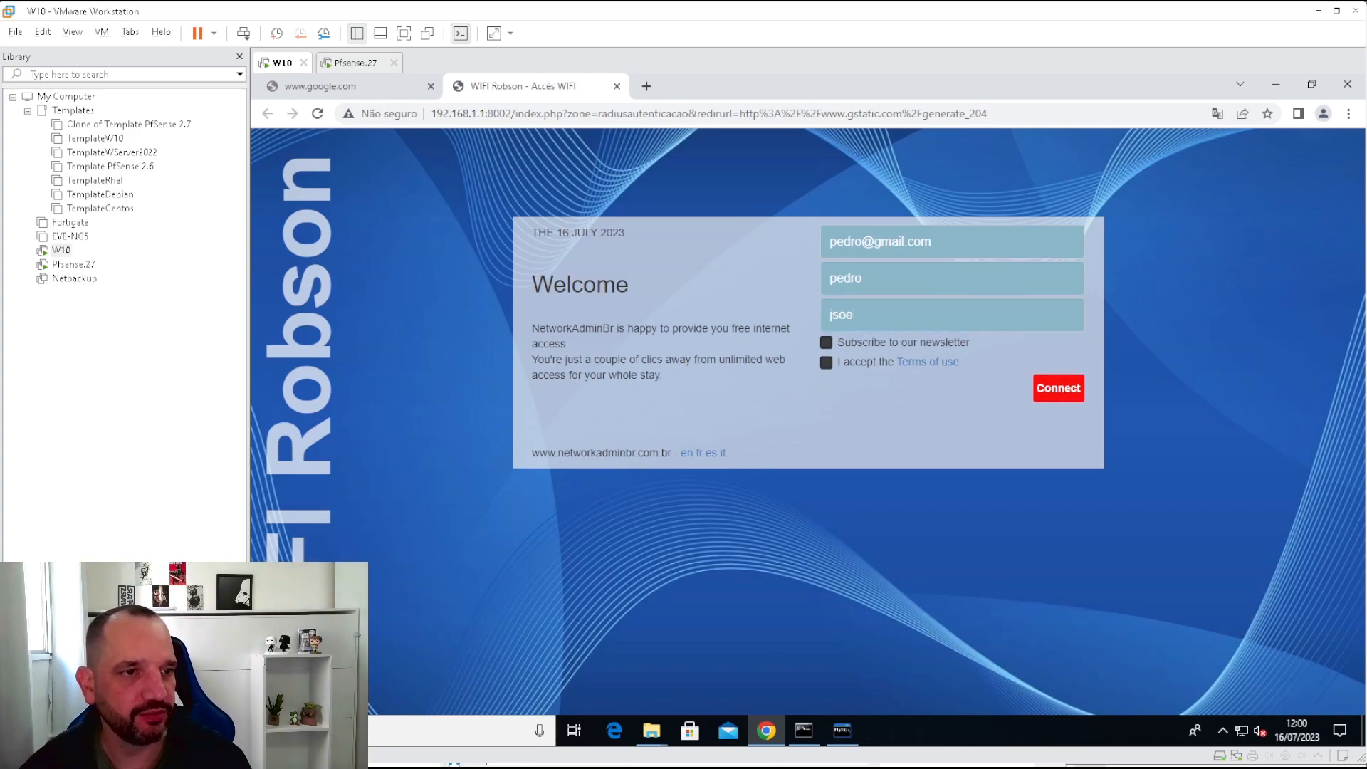
{"action": "key", "text": "shift+Tab"}
{"action": "type", "text": "jose"}
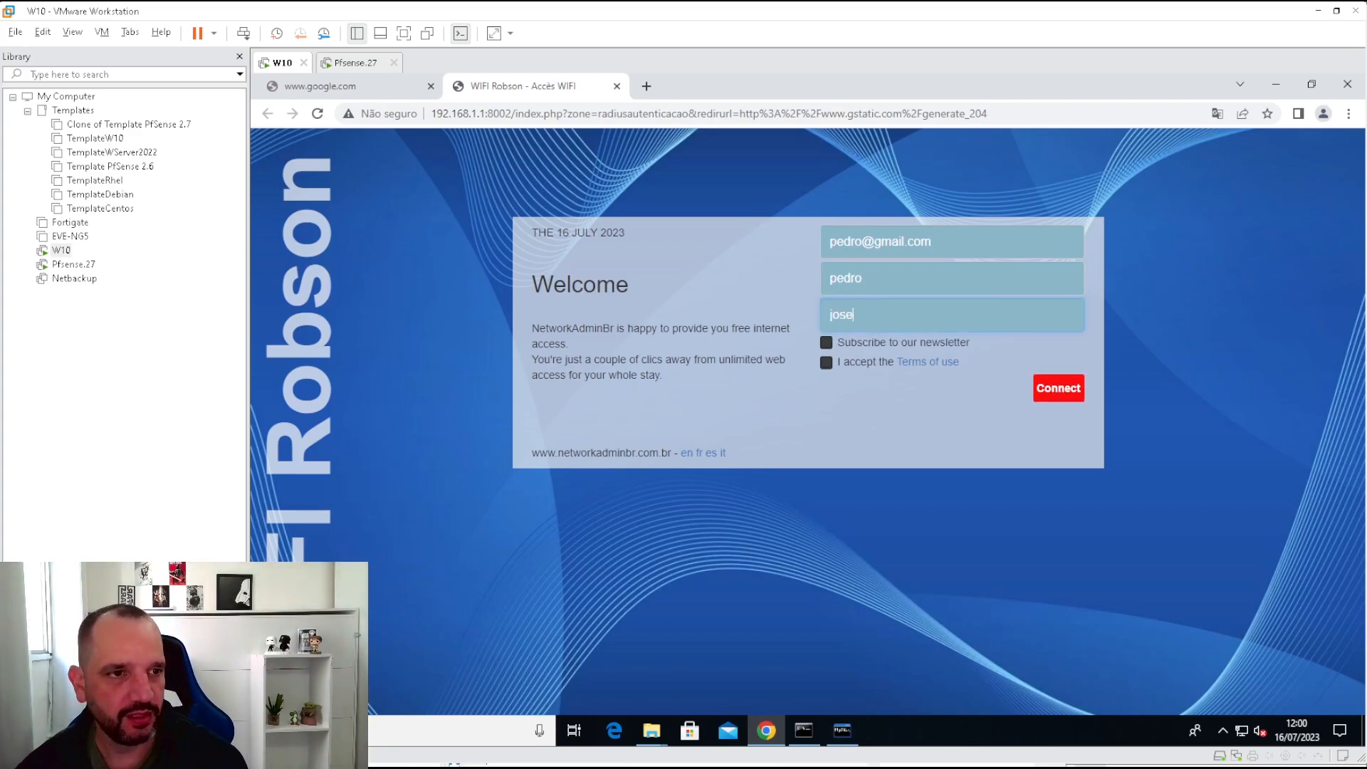
Tick the newsletter box, connect, and confirm Google loads in its tab.
{"action": "left_click", "coordinate": [826, 345]}
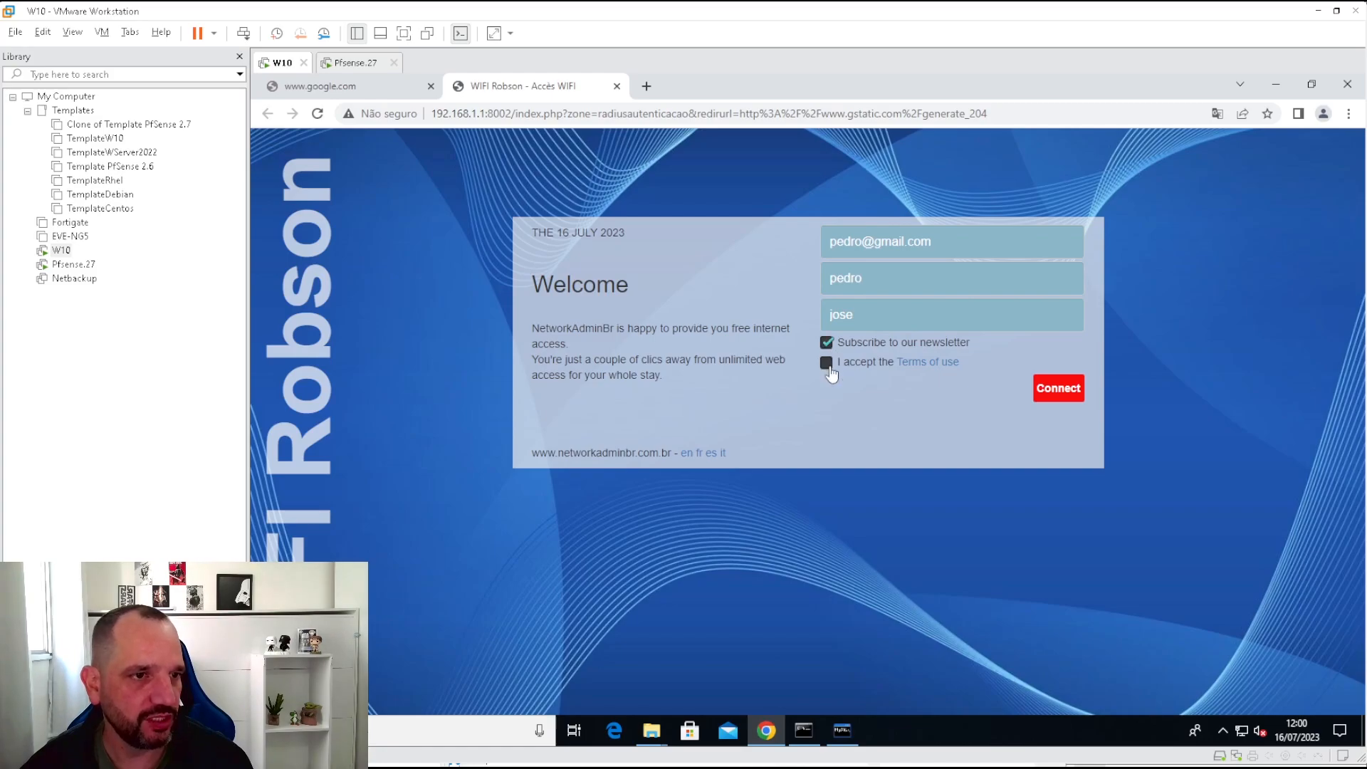
{"action": "left_click", "coordinate": [1060, 389]}
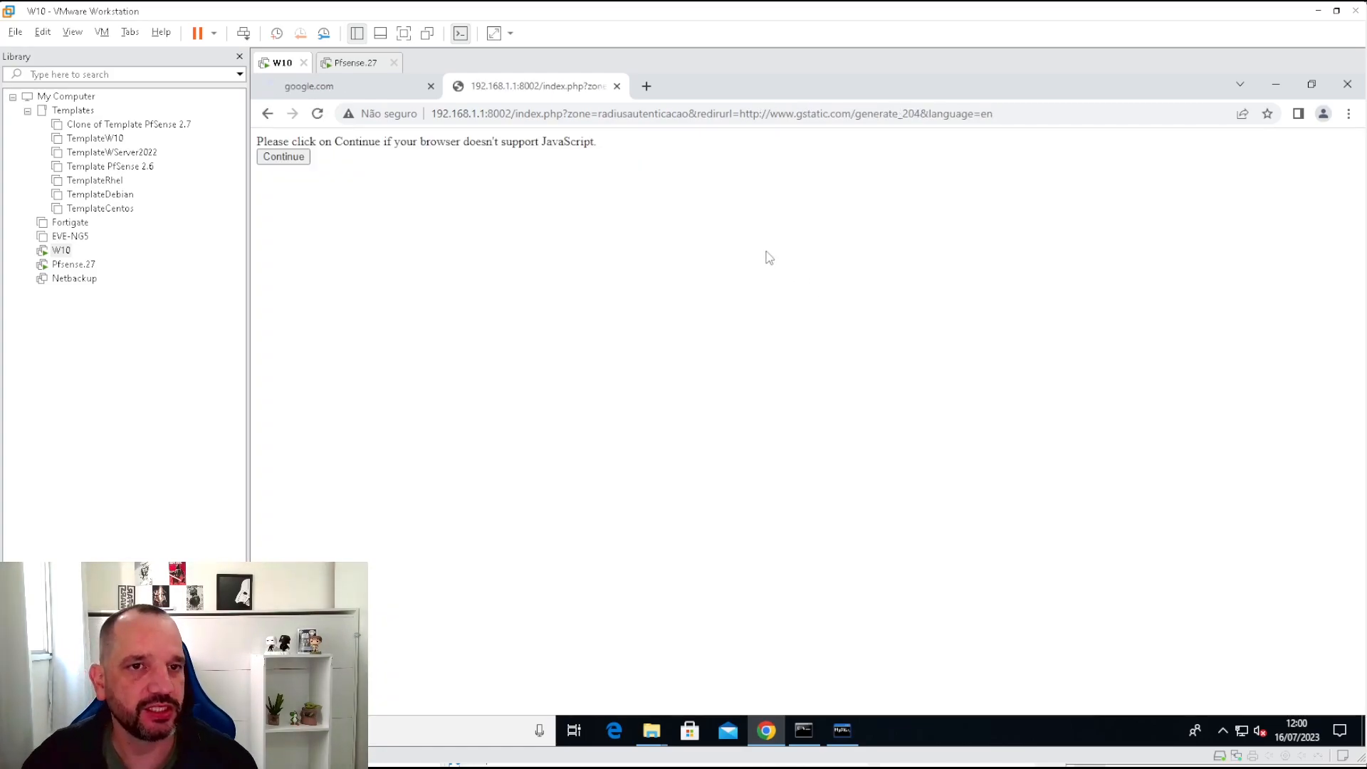
{"action": "left_click", "coordinate": [320, 86]}
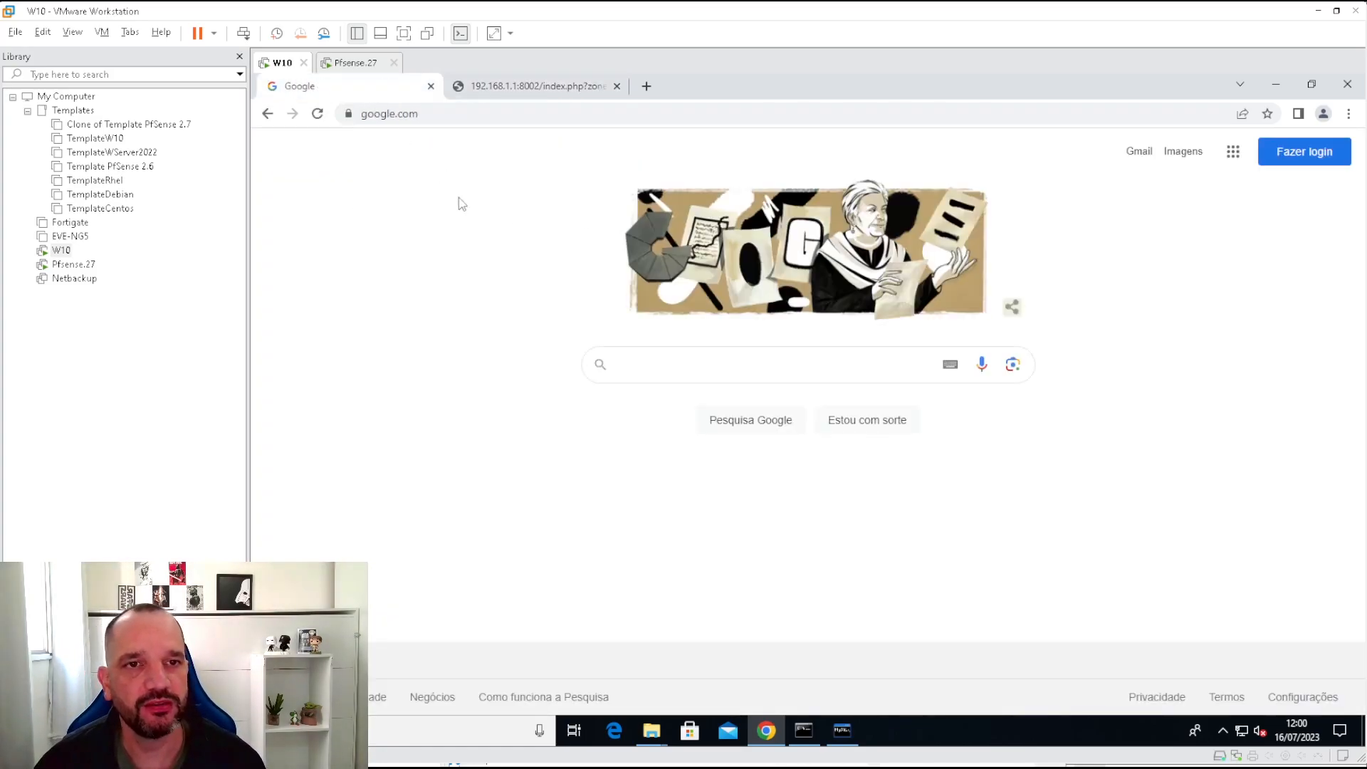
{"action": "left_click", "coordinate": [776, 365]}
{"action": "left_click", "coordinate": [1242, 489]}
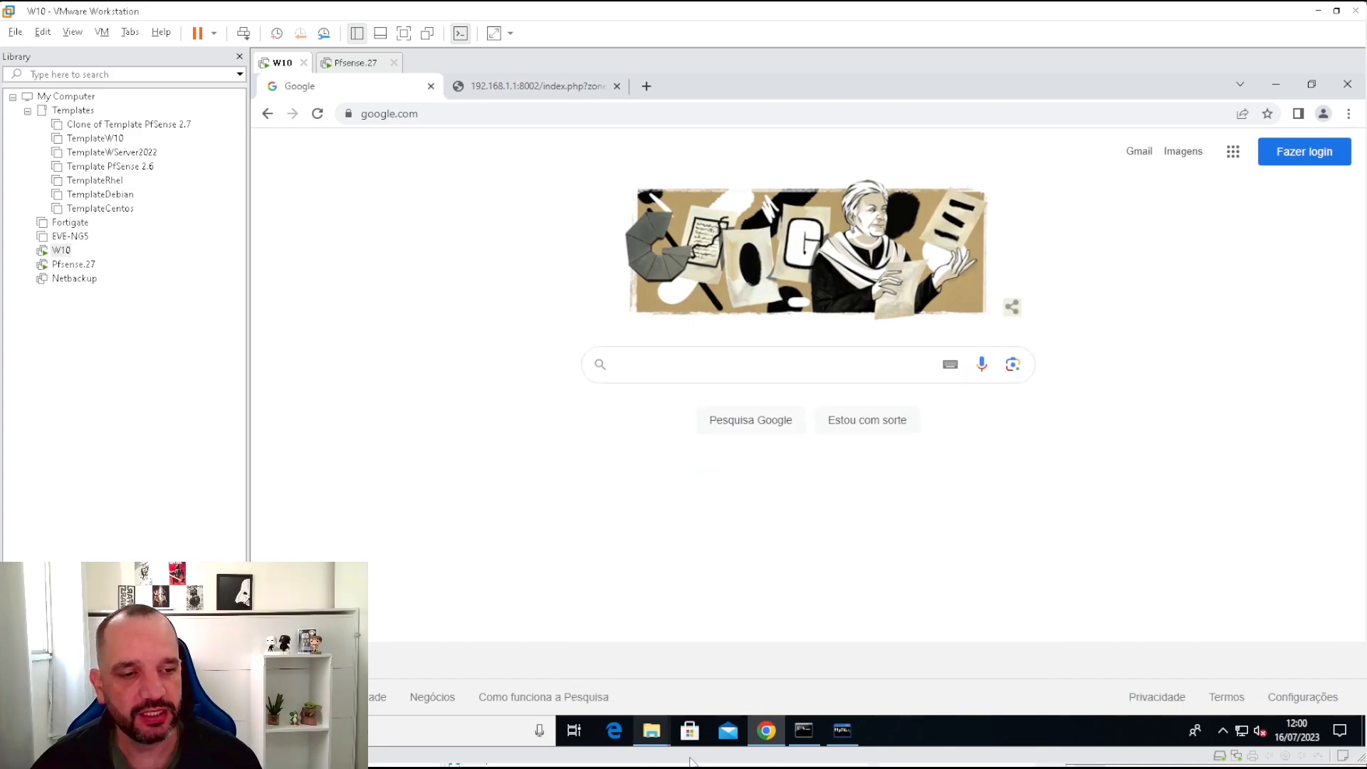
{"action": "mouse_move", "coordinate": [652, 731]}
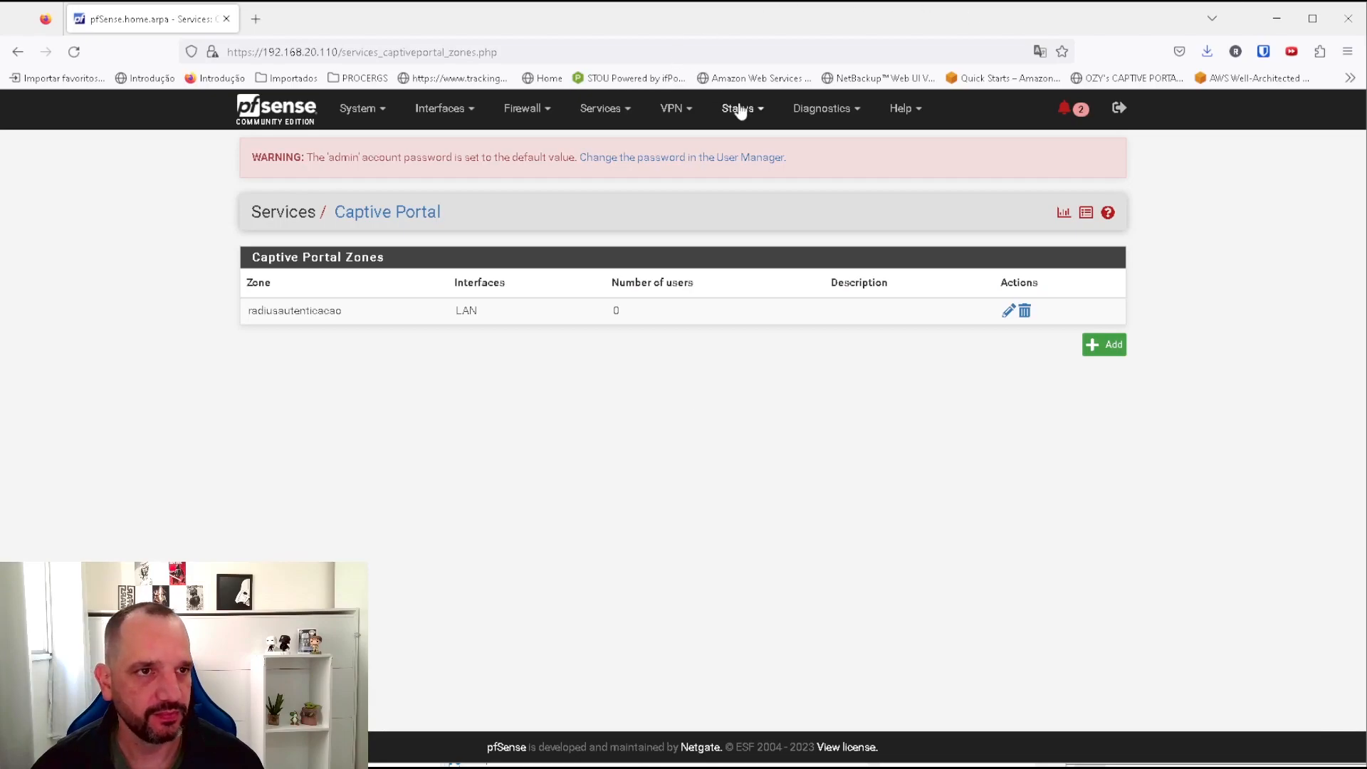
Open Status > Captive Portal and check the 192.168.1.100 user's MAC address and username.
{"action": "left_click", "coordinate": [738, 109]}
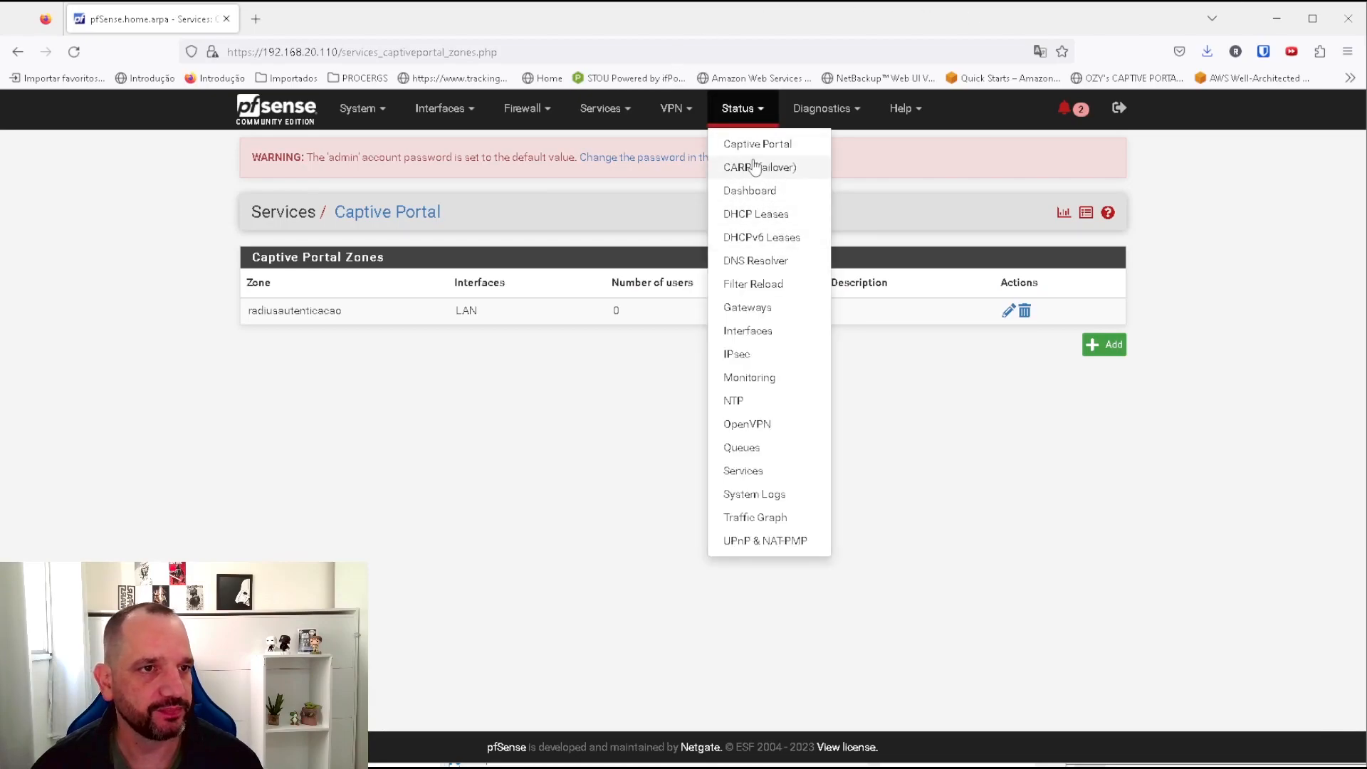
{"action": "left_click", "coordinate": [754, 145]}
{"action": "left_click_drag", "start_coordinate": [713, 308], "coordinate": [262, 309]}
{"action": "left_click", "coordinate": [501, 379]}
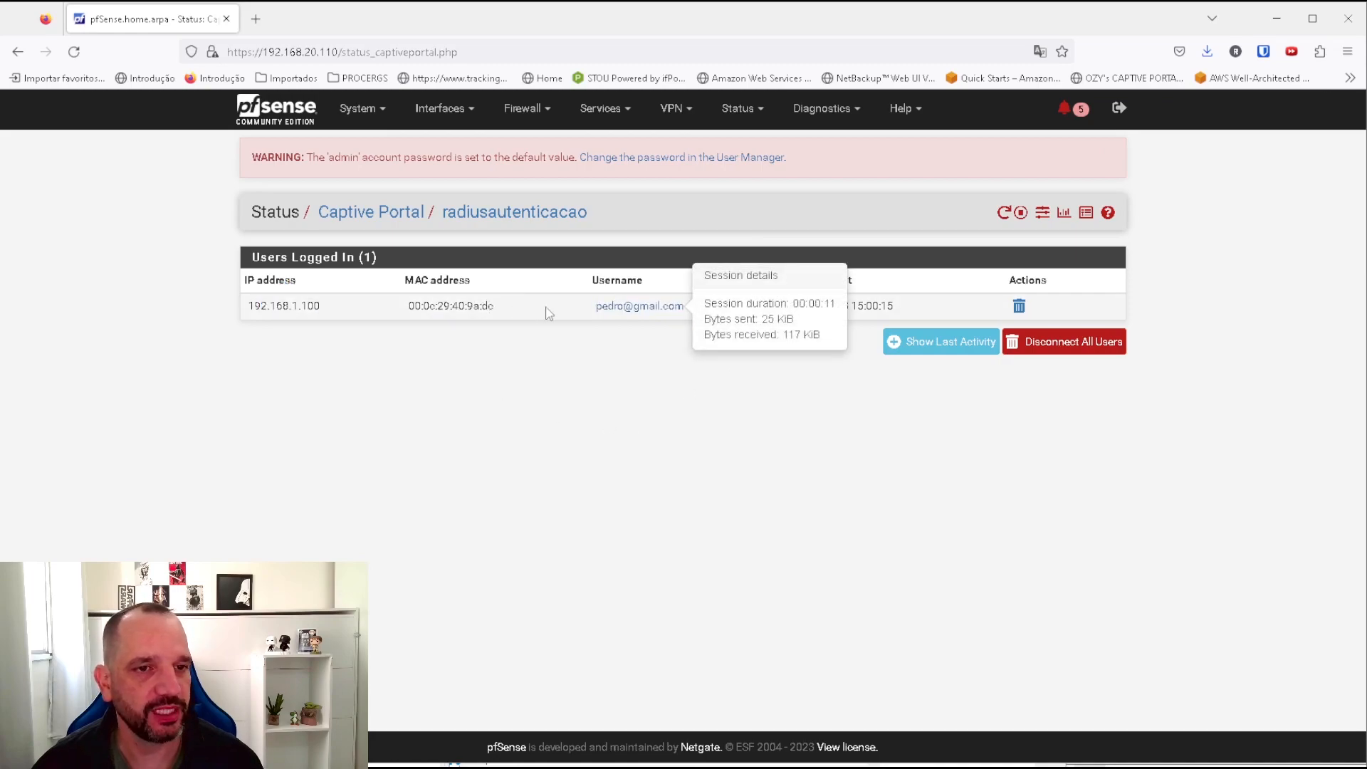
{"action": "left_click_drag", "start_coordinate": [546, 307], "coordinate": [406, 308]}
{"action": "left_click_drag", "start_coordinate": [714, 306], "coordinate": [534, 304]}
{"action": "left_click", "coordinate": [784, 414]}
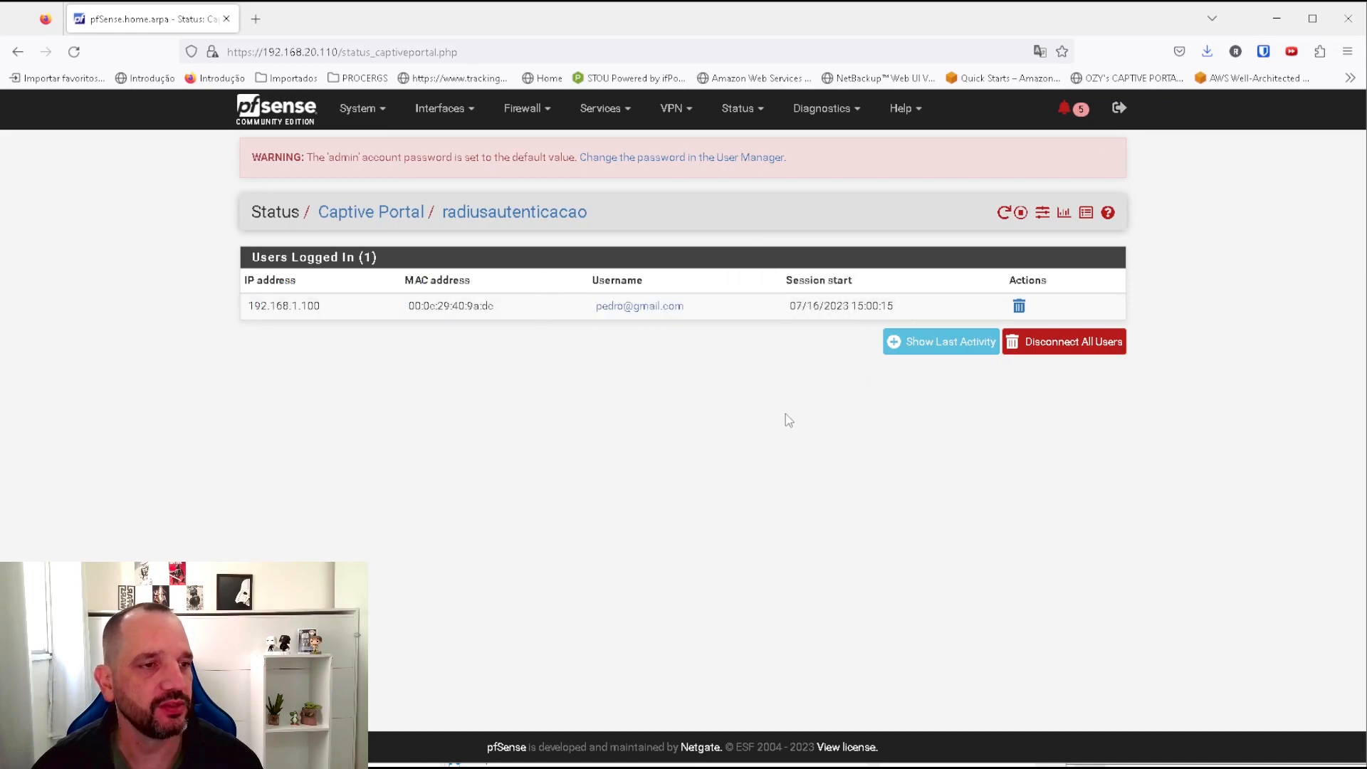